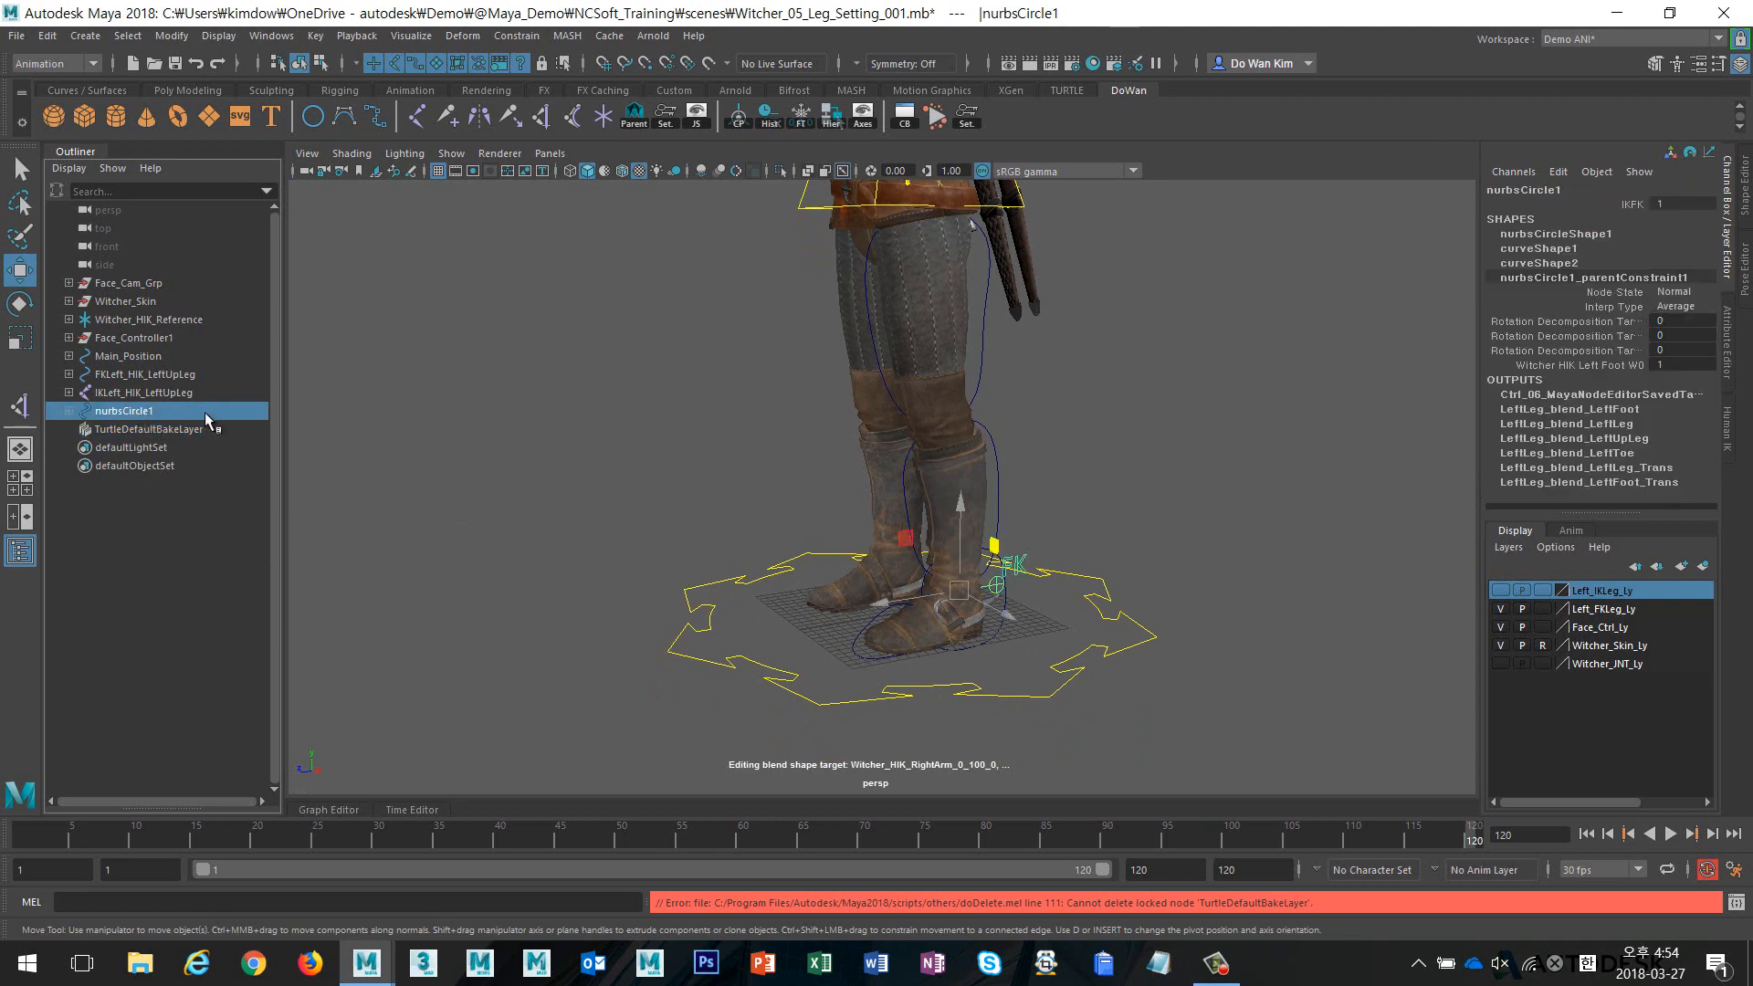
Rename the selected nurbsCircle1 switch control as Left_IKFK
scroll(809, 559, "up", 3)
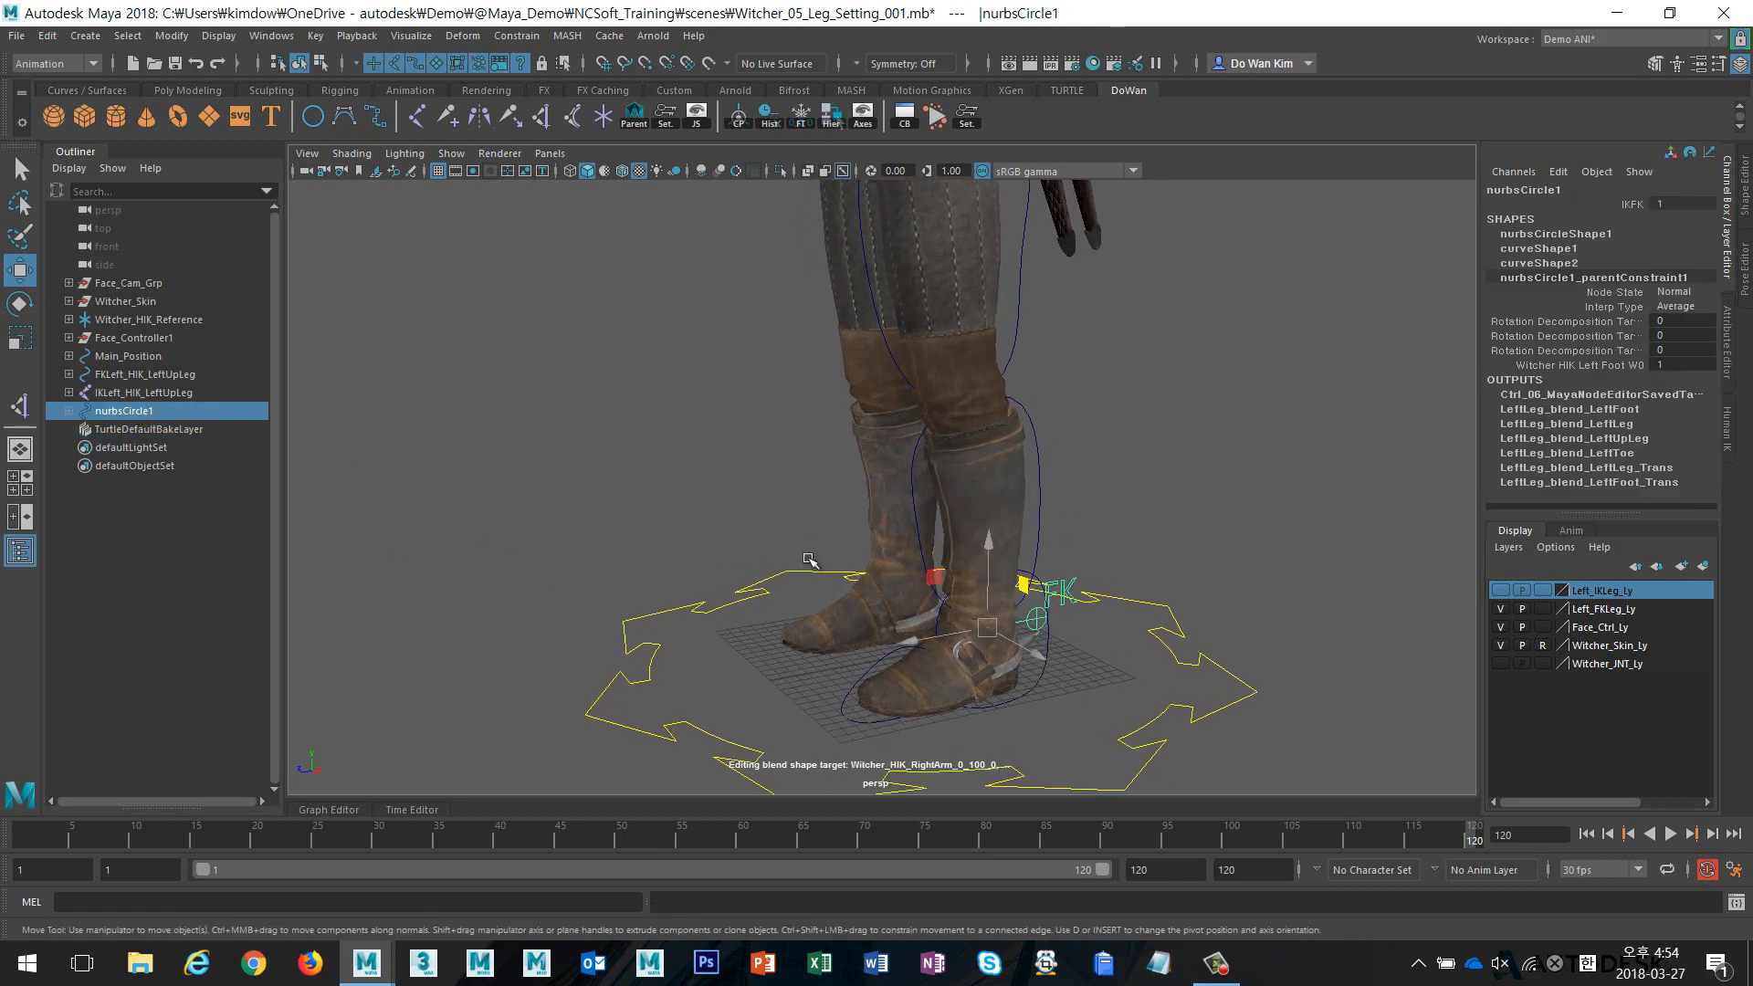
double_click(1592, 190)
type("Left IKFK")
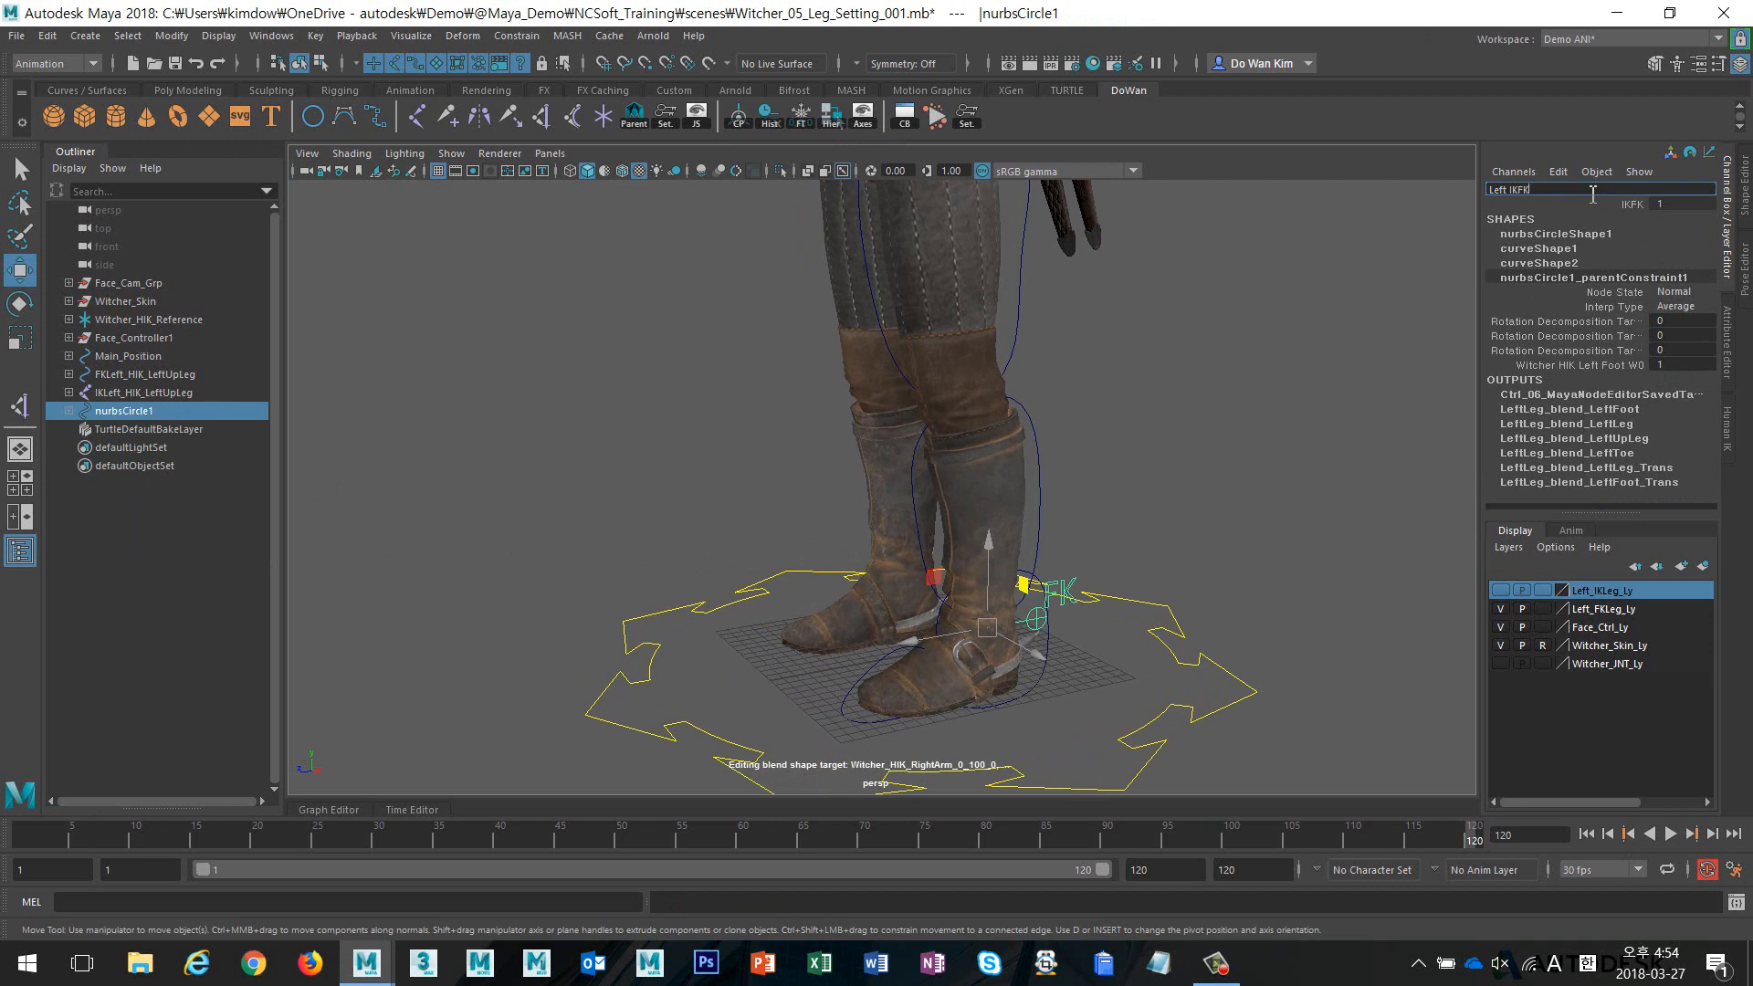
key("Return")
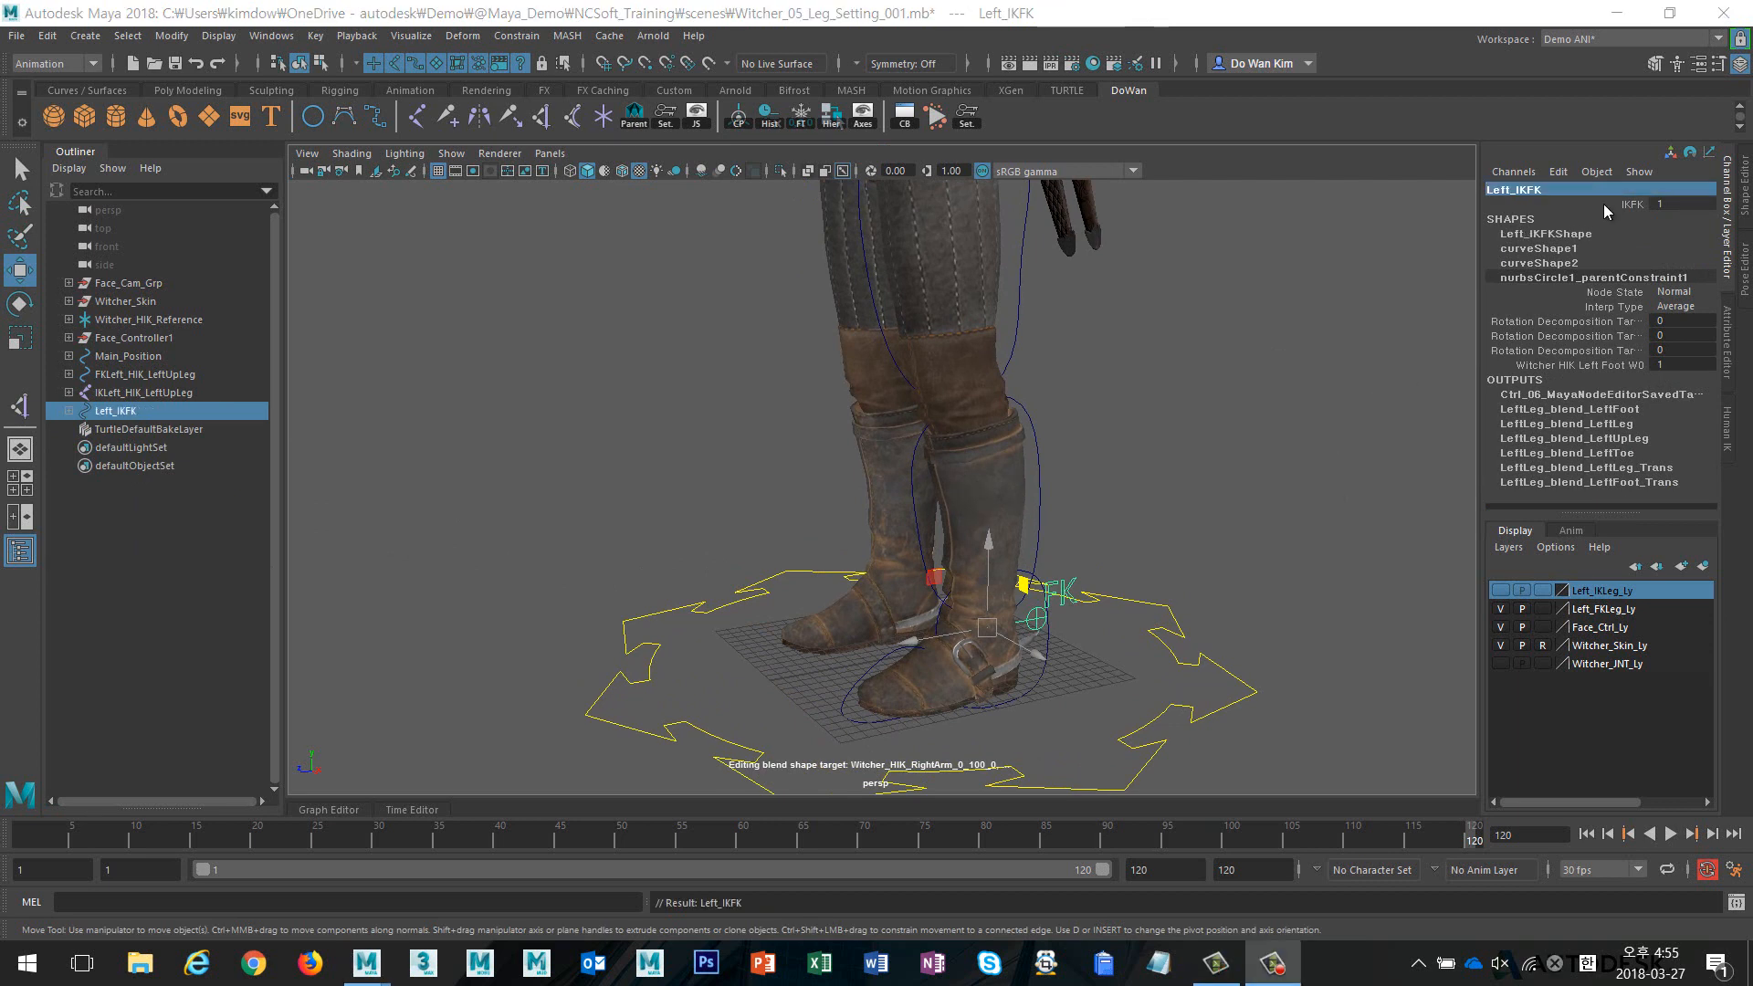
Set the IKFK attribute of Left_IKFK to 0 and make the Left_IKLeg_Ly layer visible
left_click(1607, 205)
middle_click_drag(1301, 379, 930, 403)
scroll(1181, 508, "down", 3)
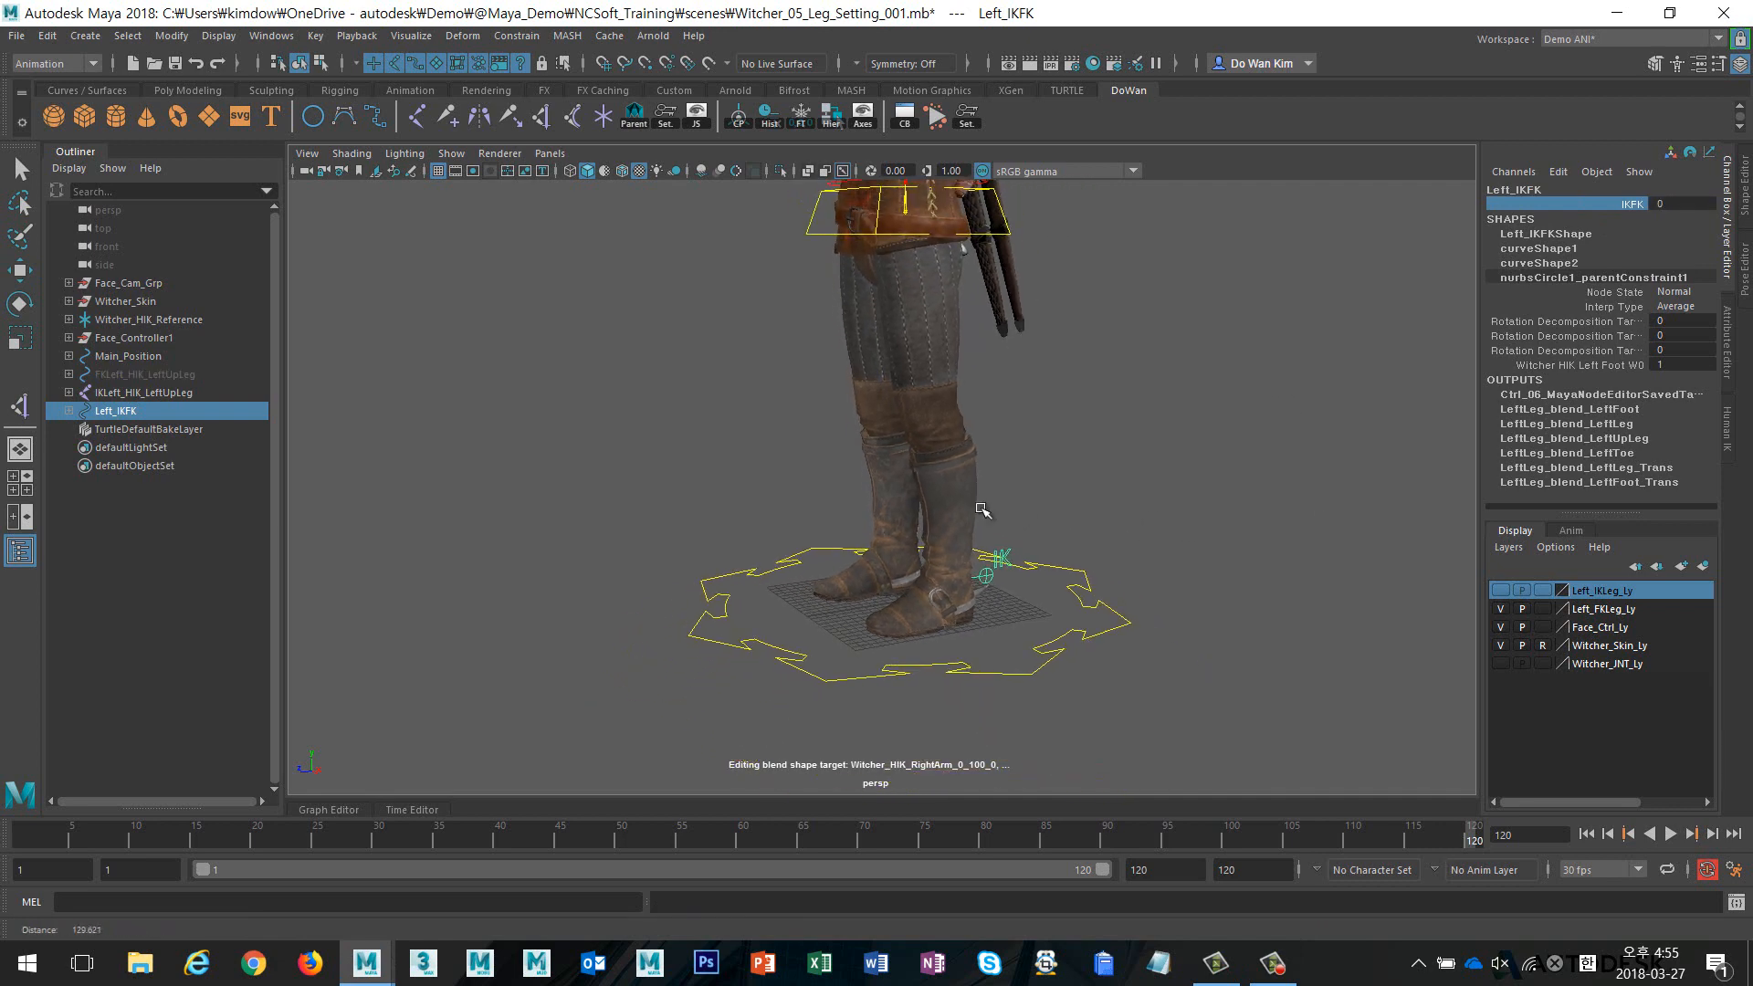
left_click(1500, 591)
mouse_move(1114, 535)
left_mouse_down("alt")
mouse_move(978, 520)
mouse_move(1132, 539)
left_mouse_up("alt")
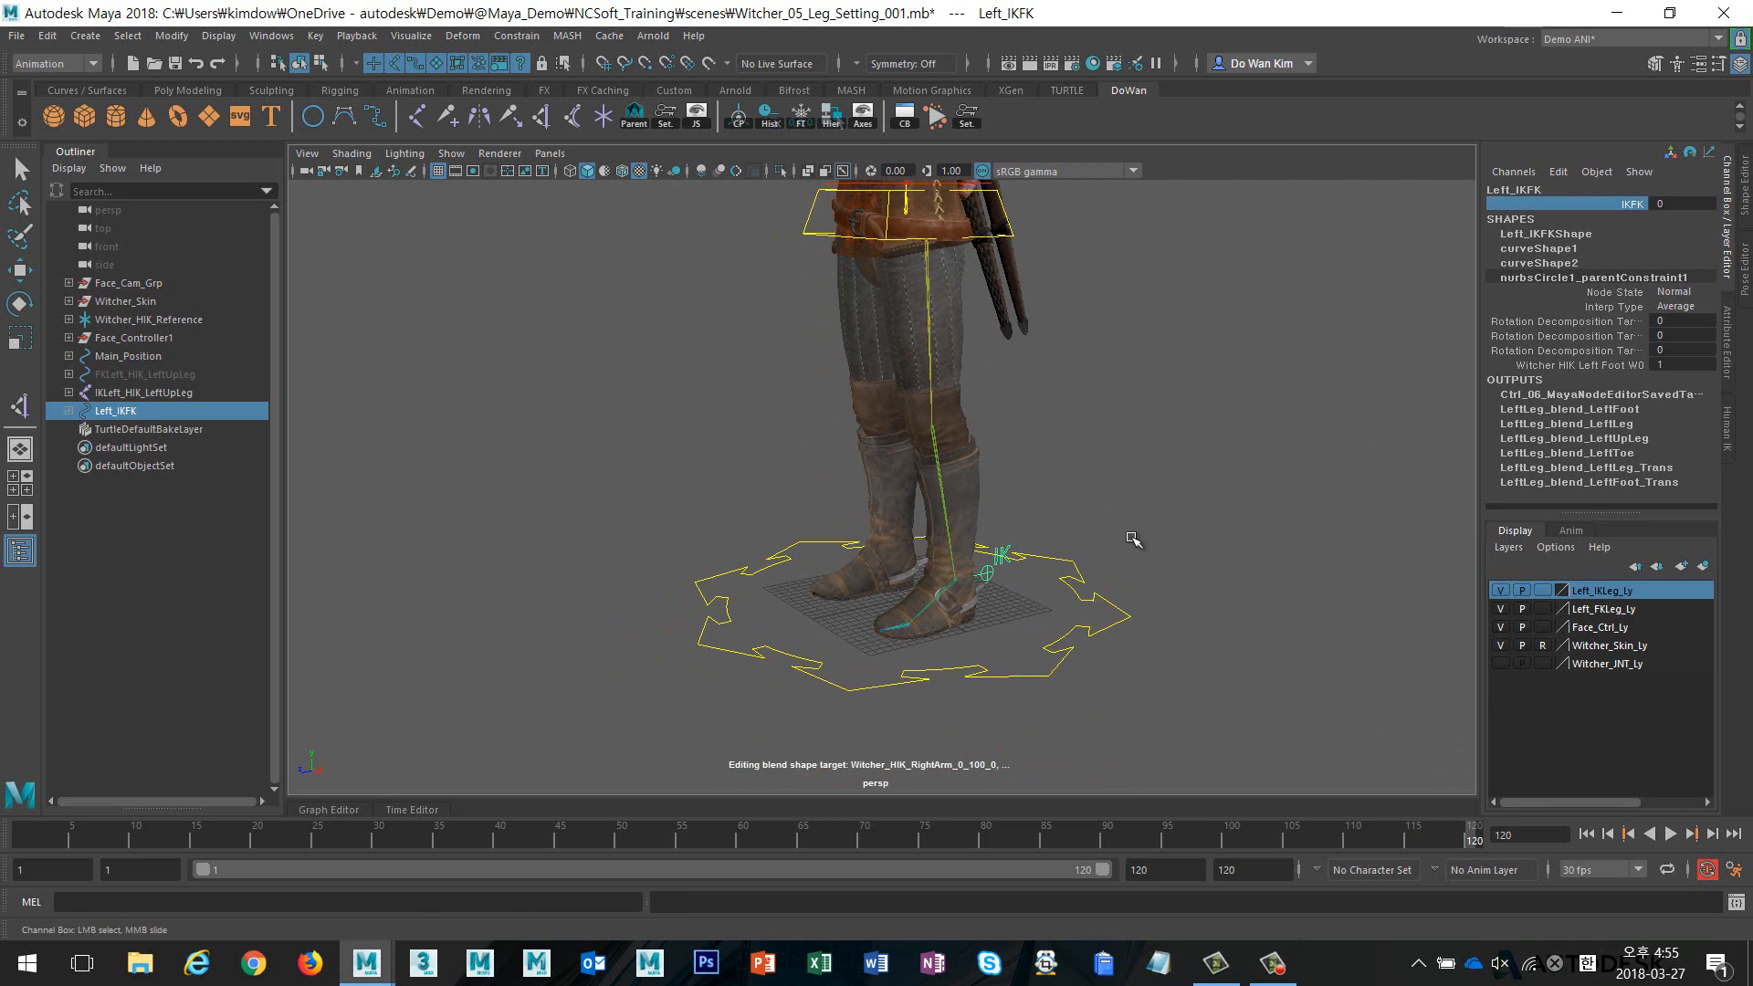
Test-rotate the IKLeft_HIK_LeftUpLeg joint, undo the rotation and deselect it
left_click(926, 365)
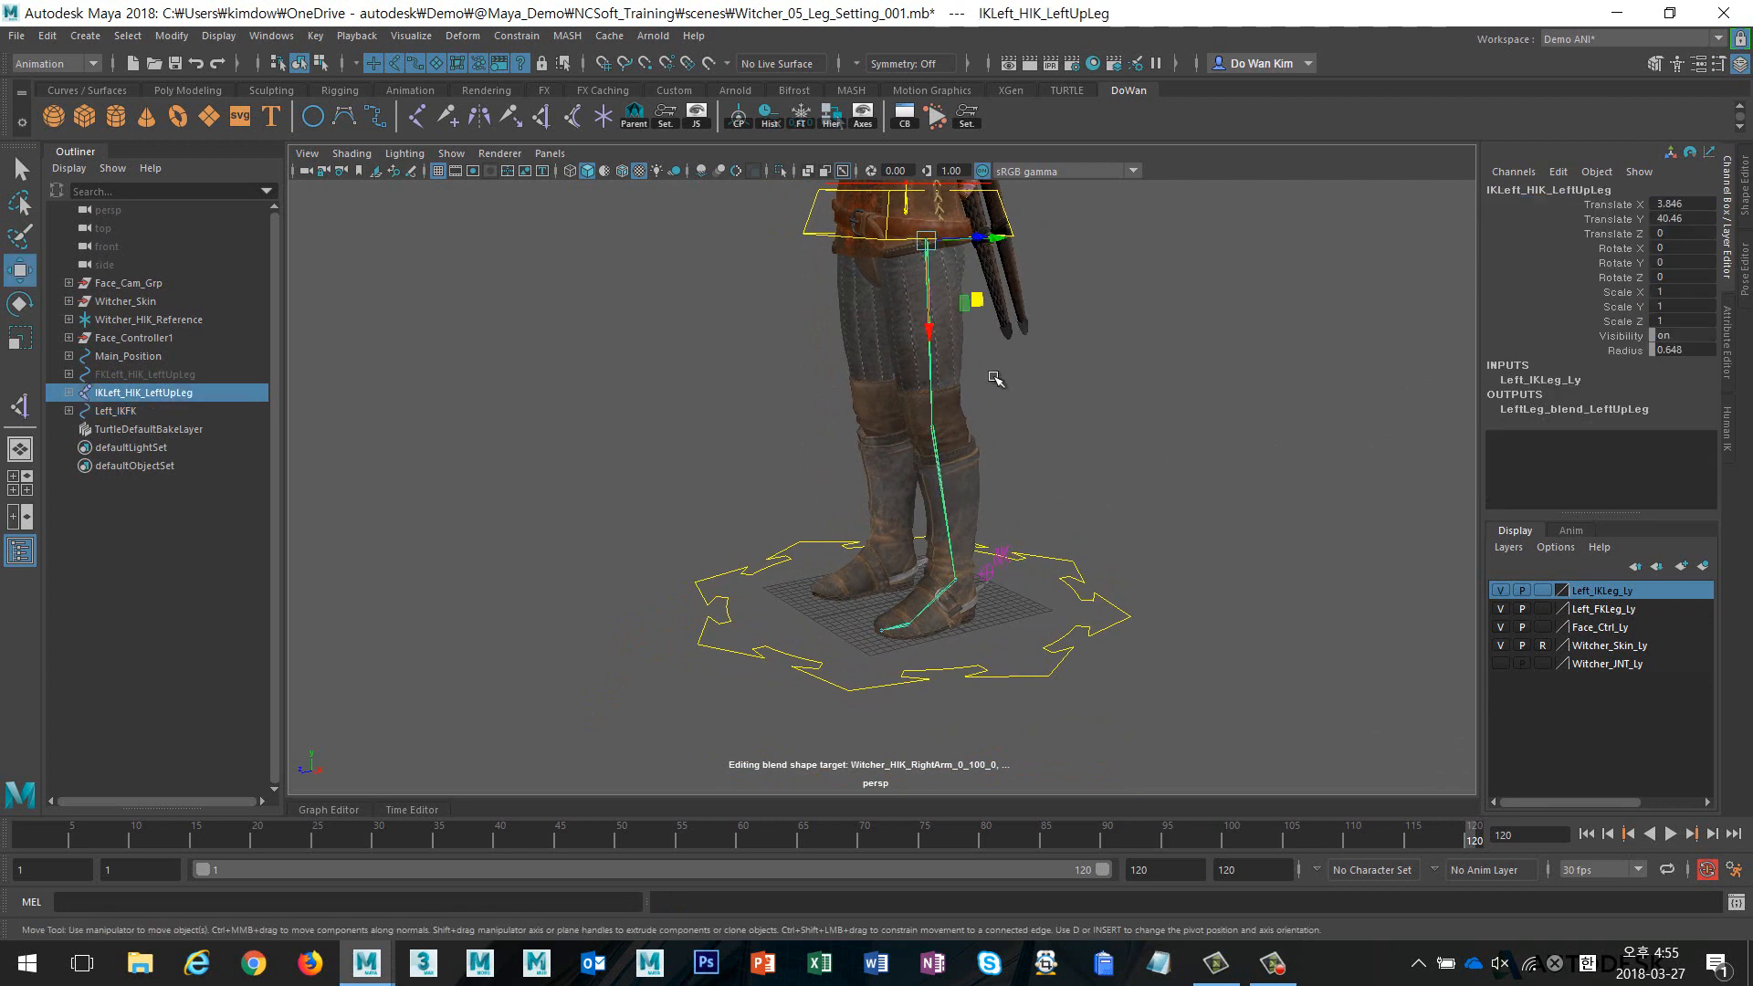
key("e")
left_click_drag(899, 310, 995, 393)
key("ctrl+z")
left_click(1112, 413)
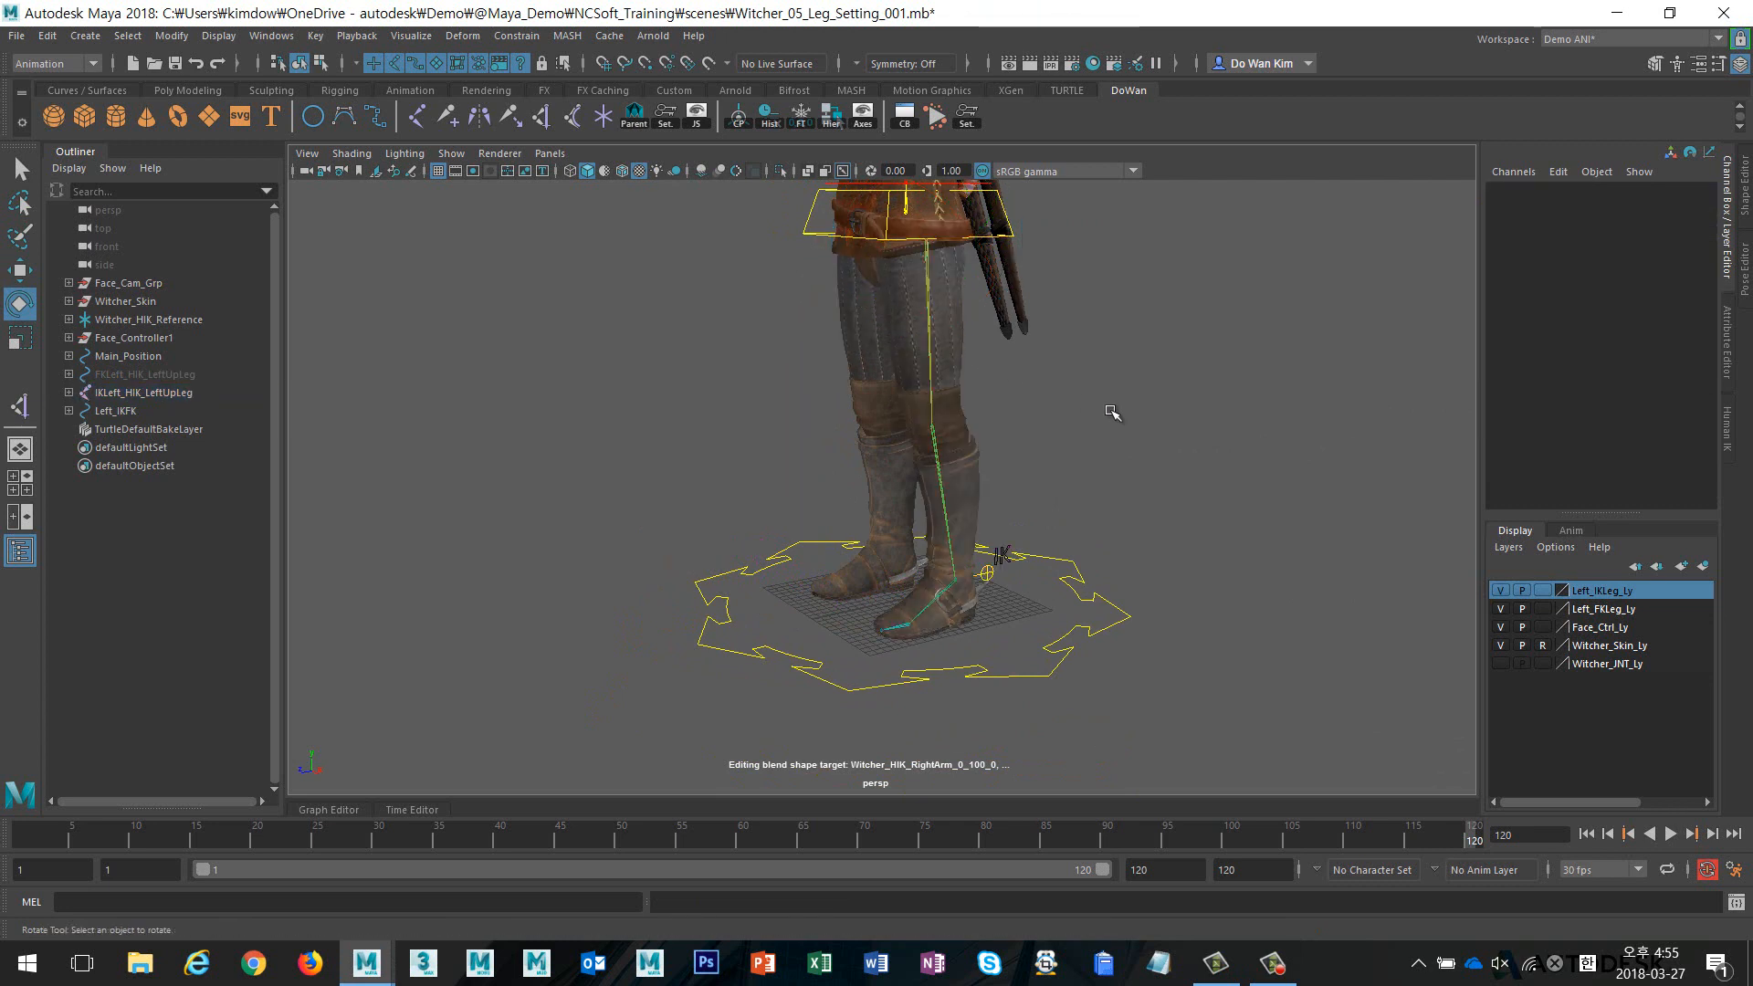
left_click_drag(1115, 411, 1114, 438, "alt")
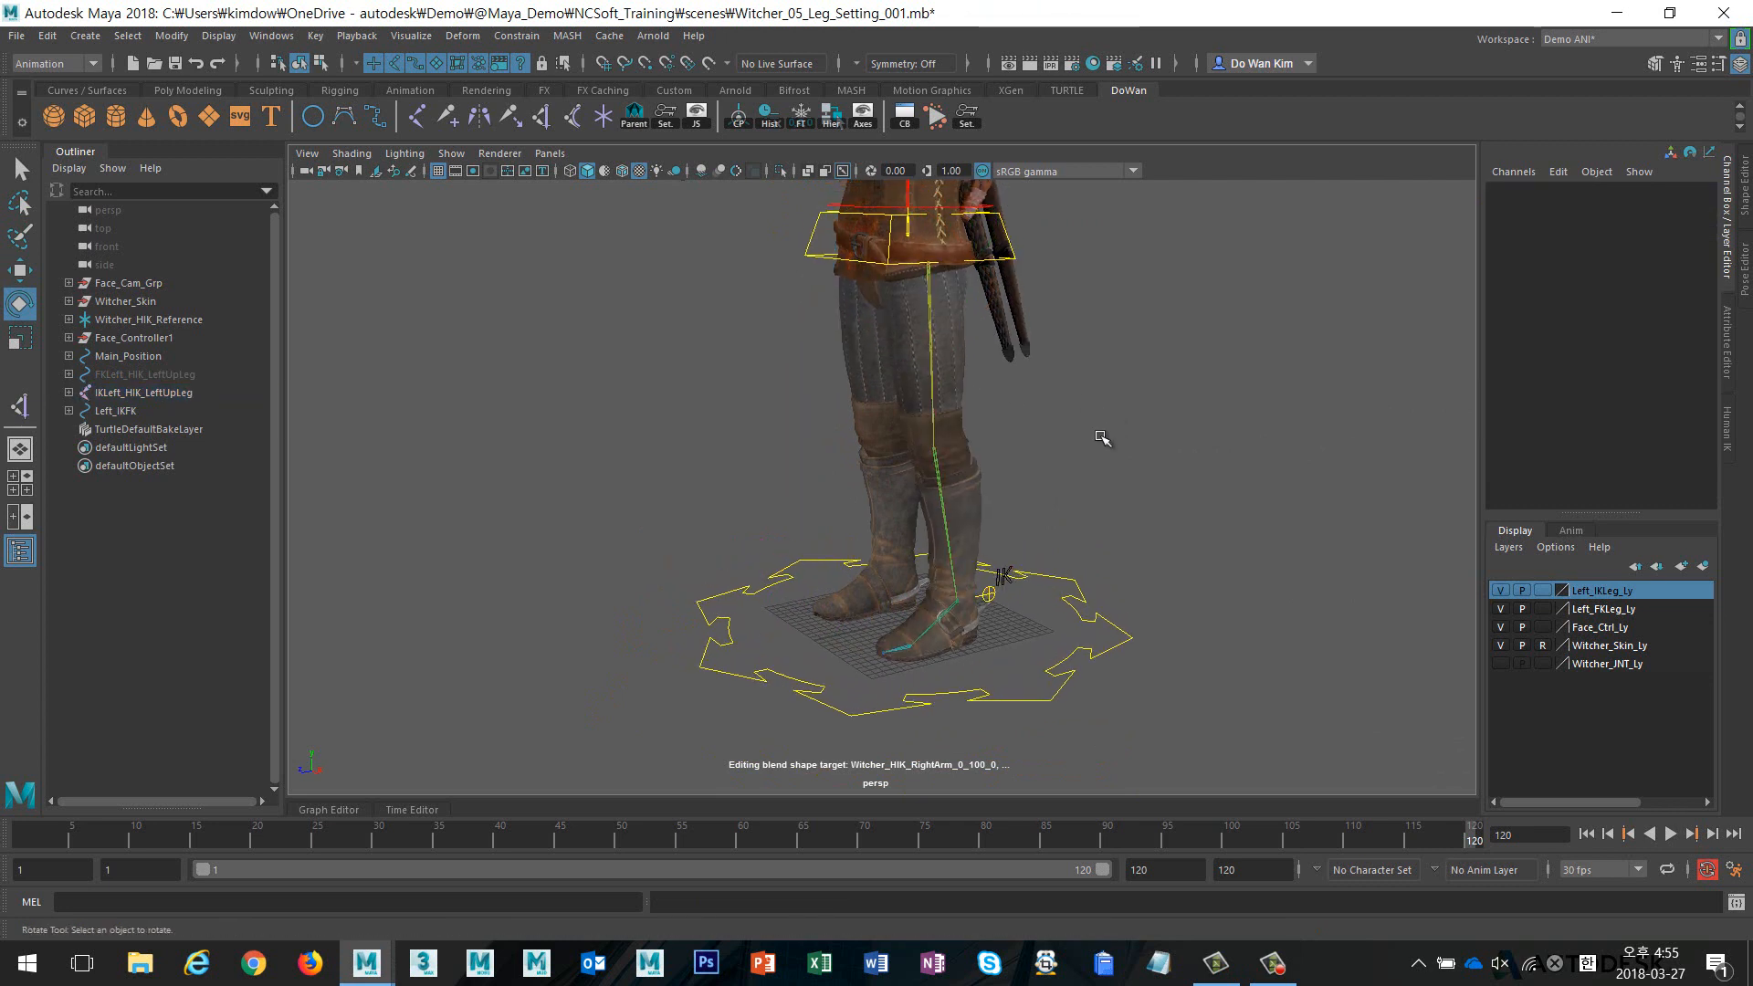
Create an IK handle with the Rotate-Plane Solver from the left hip joint to the ankle joint
left_click(66, 64)
left_click(34, 102)
left_click(328, 36)
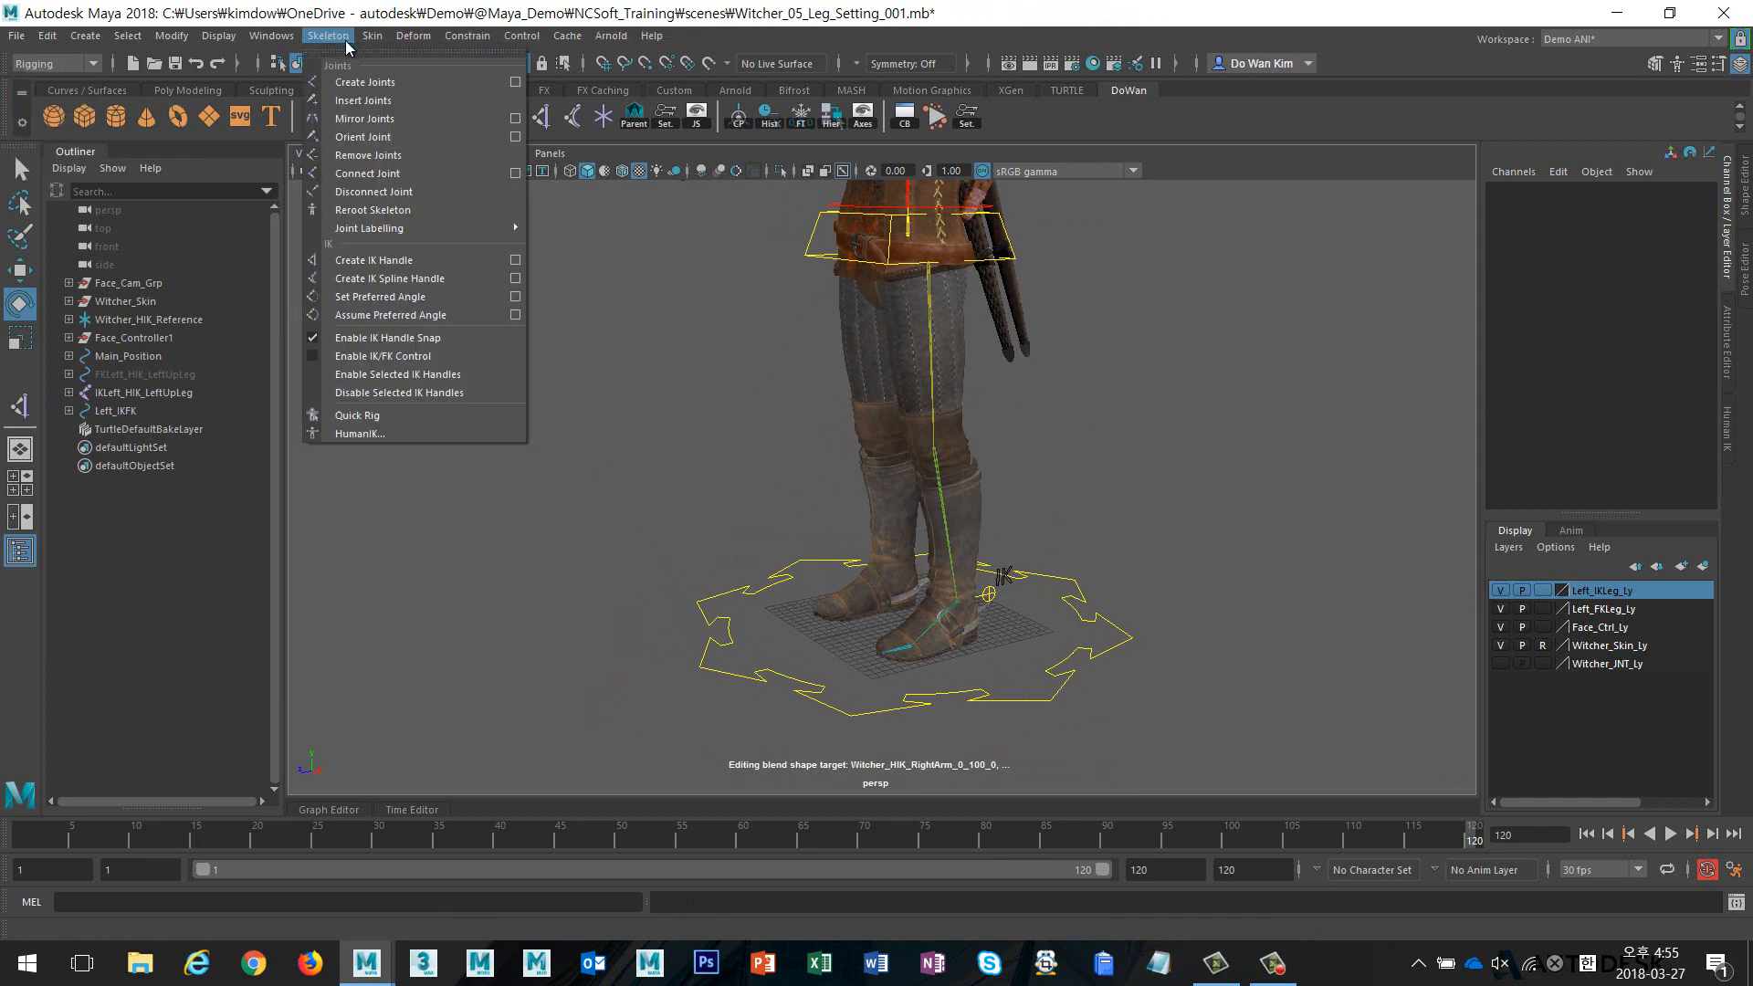
left_click(516, 261)
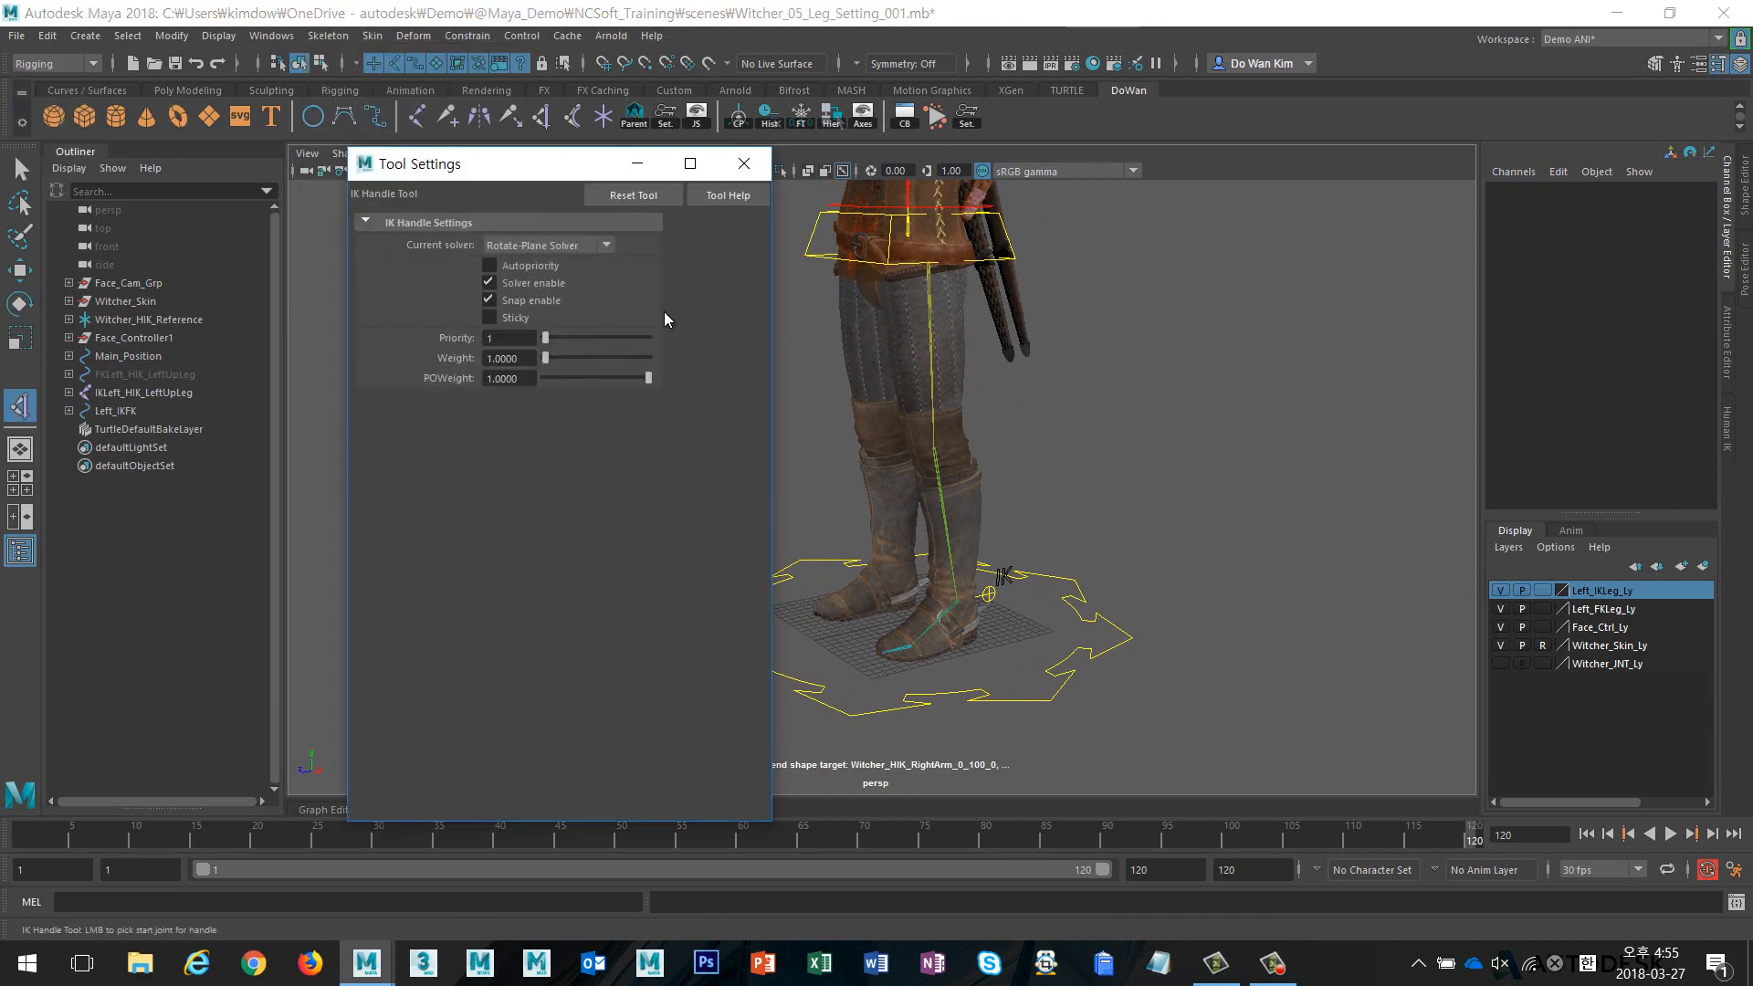
middle_click_drag(980, 447, 1068, 467, "alt")
left_click_drag(994, 399, 1004, 415, "alt")
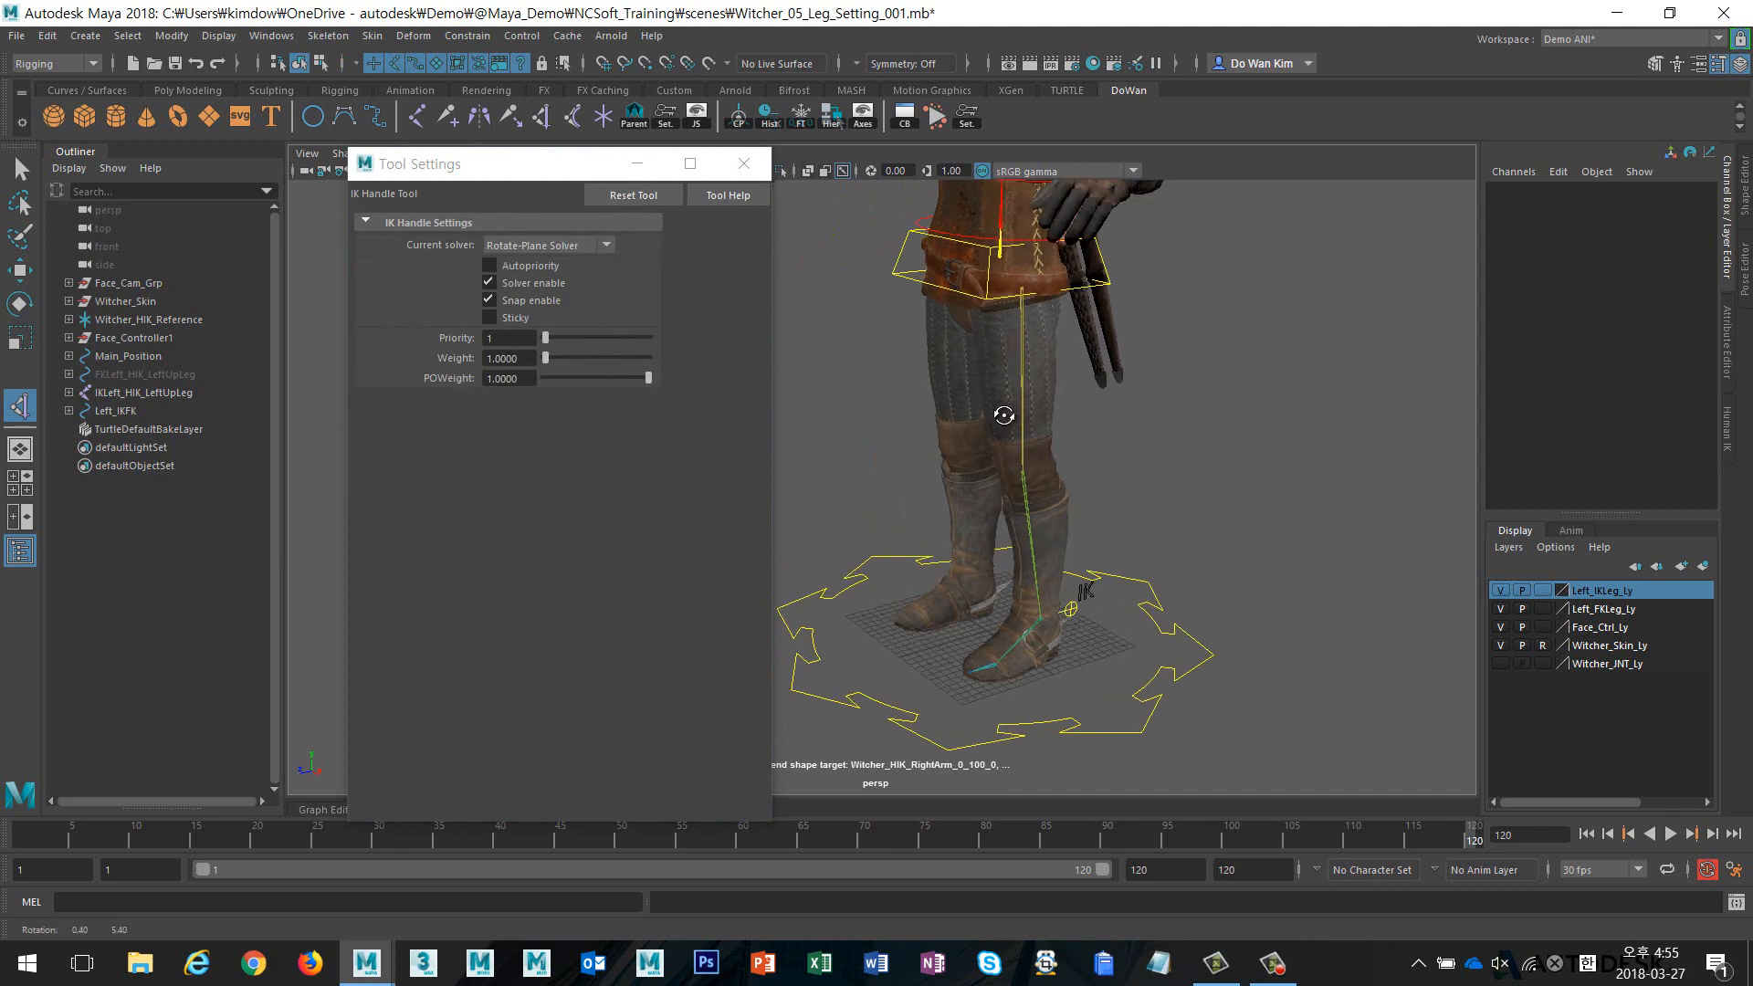
middle_click_drag(1064, 447, 1036, 435, "alt")
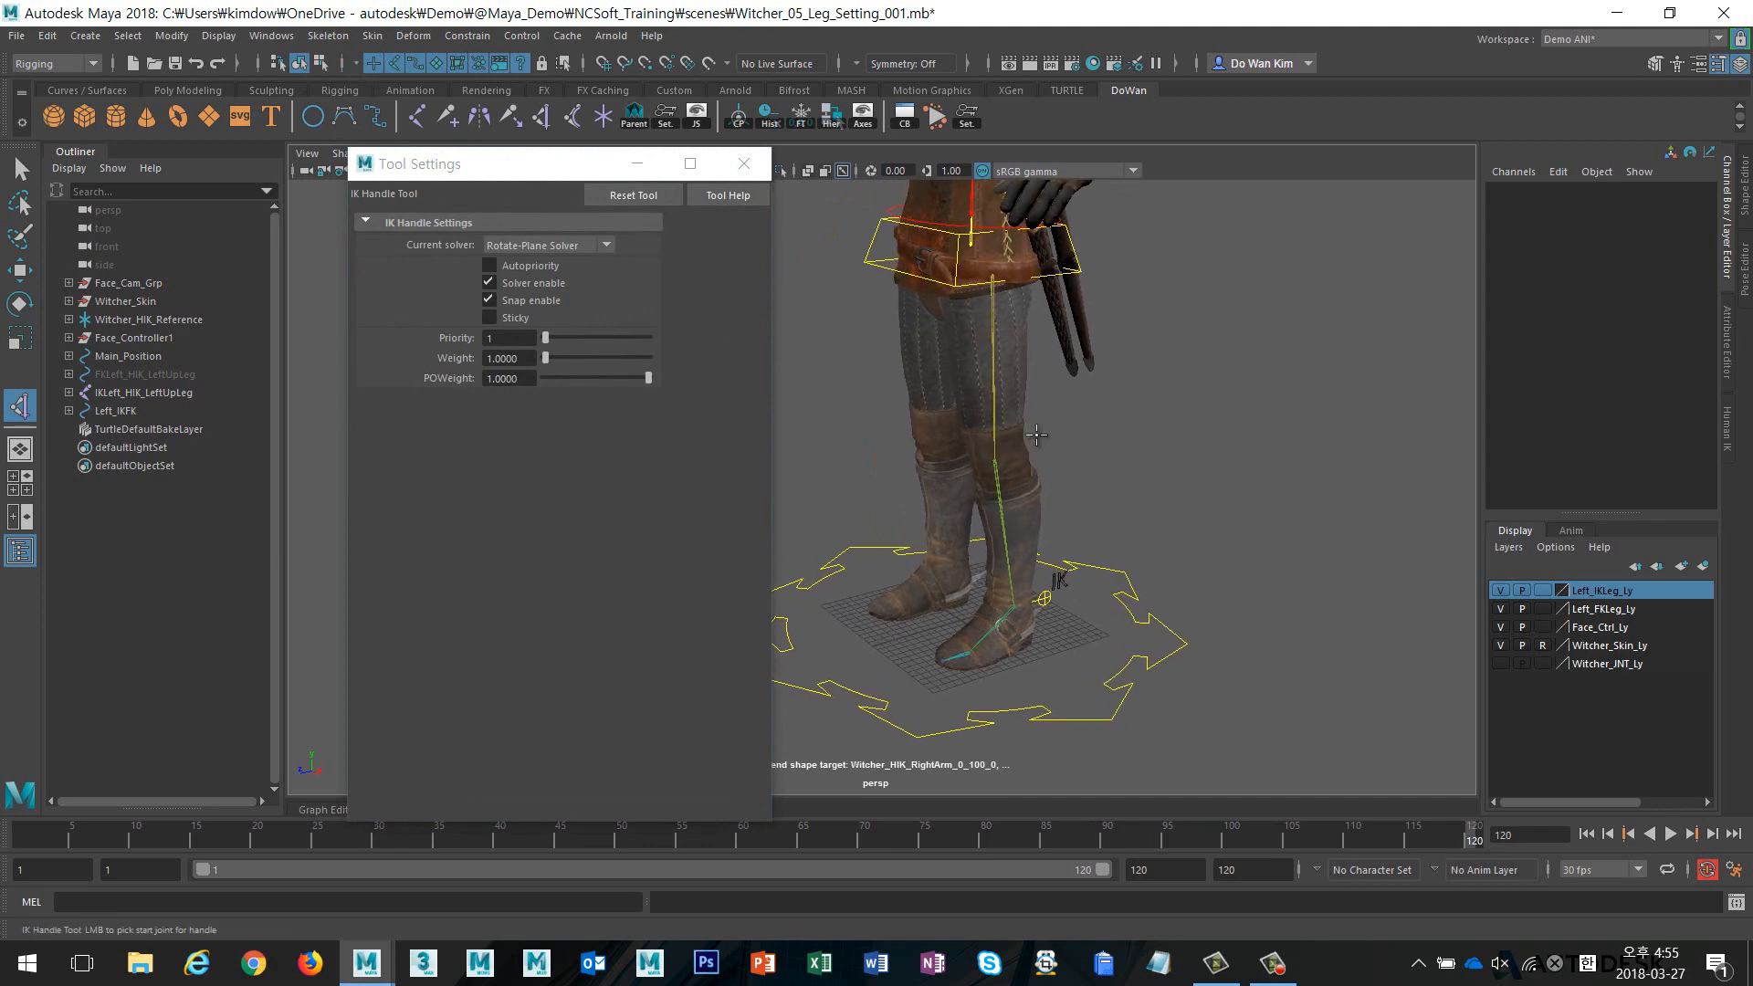
left_click(995, 279)
left_click(1014, 601)
key("e")
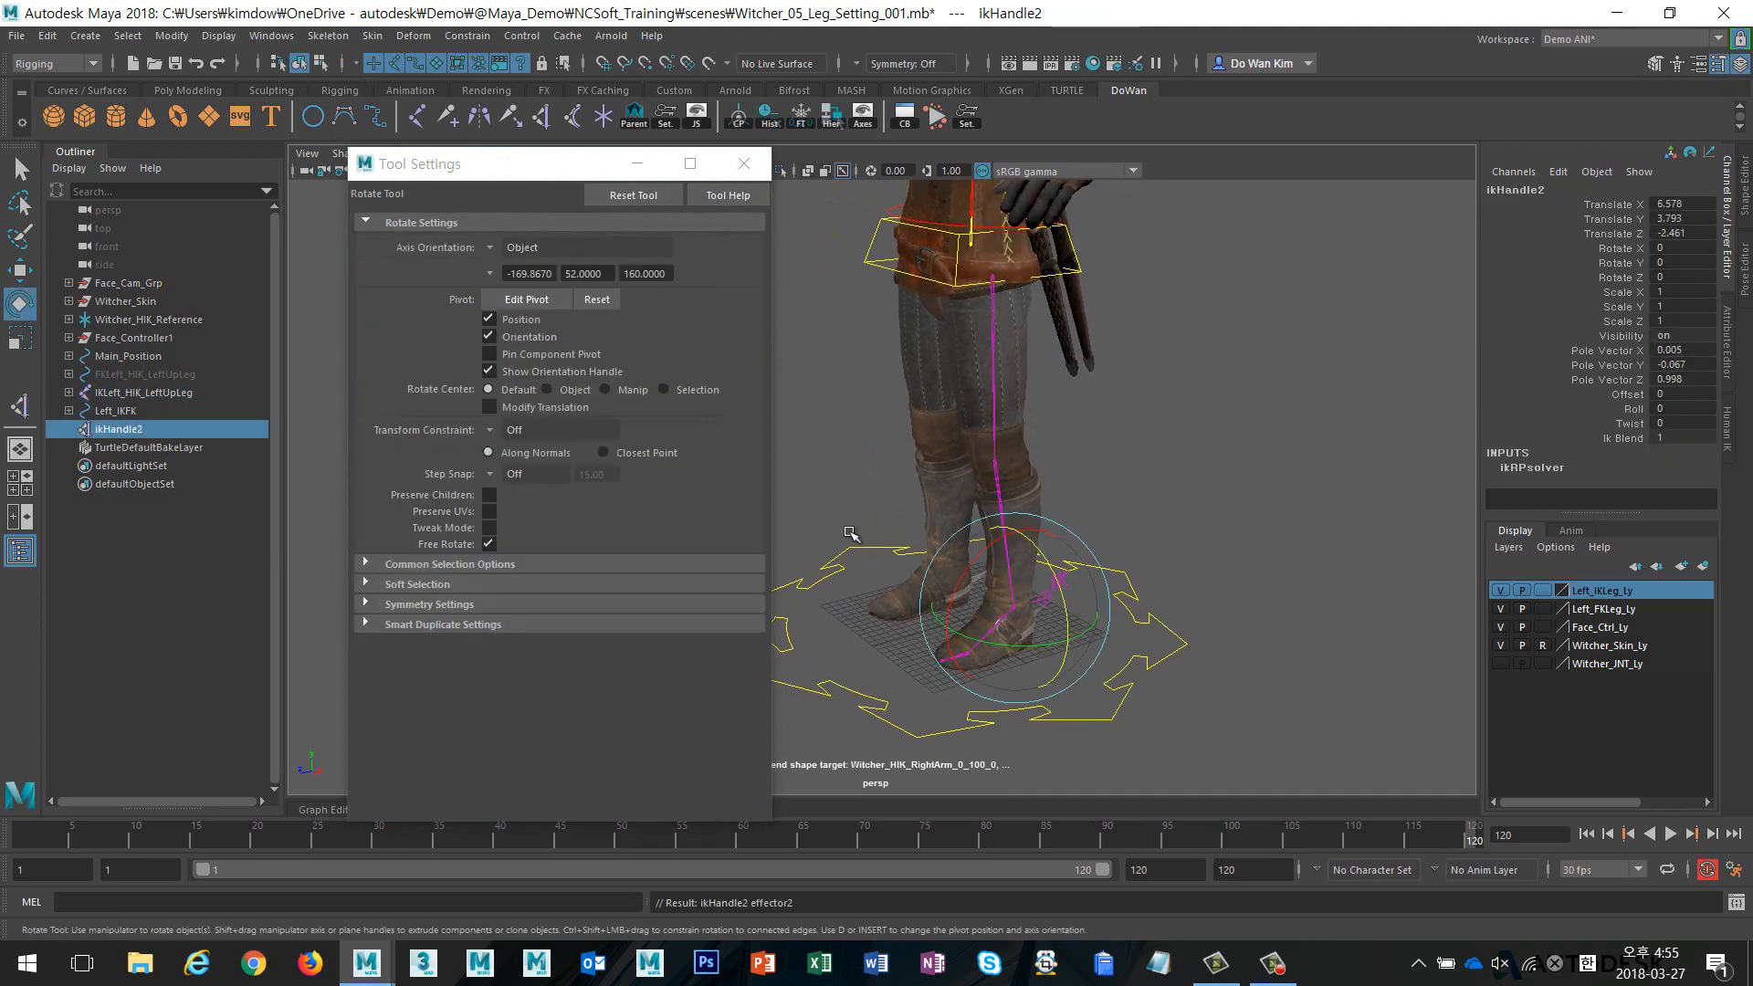
Create an IK handle with the Single-Chain Solver from the left ankle joint to the ball joint
key("y")
left_click(551, 247)
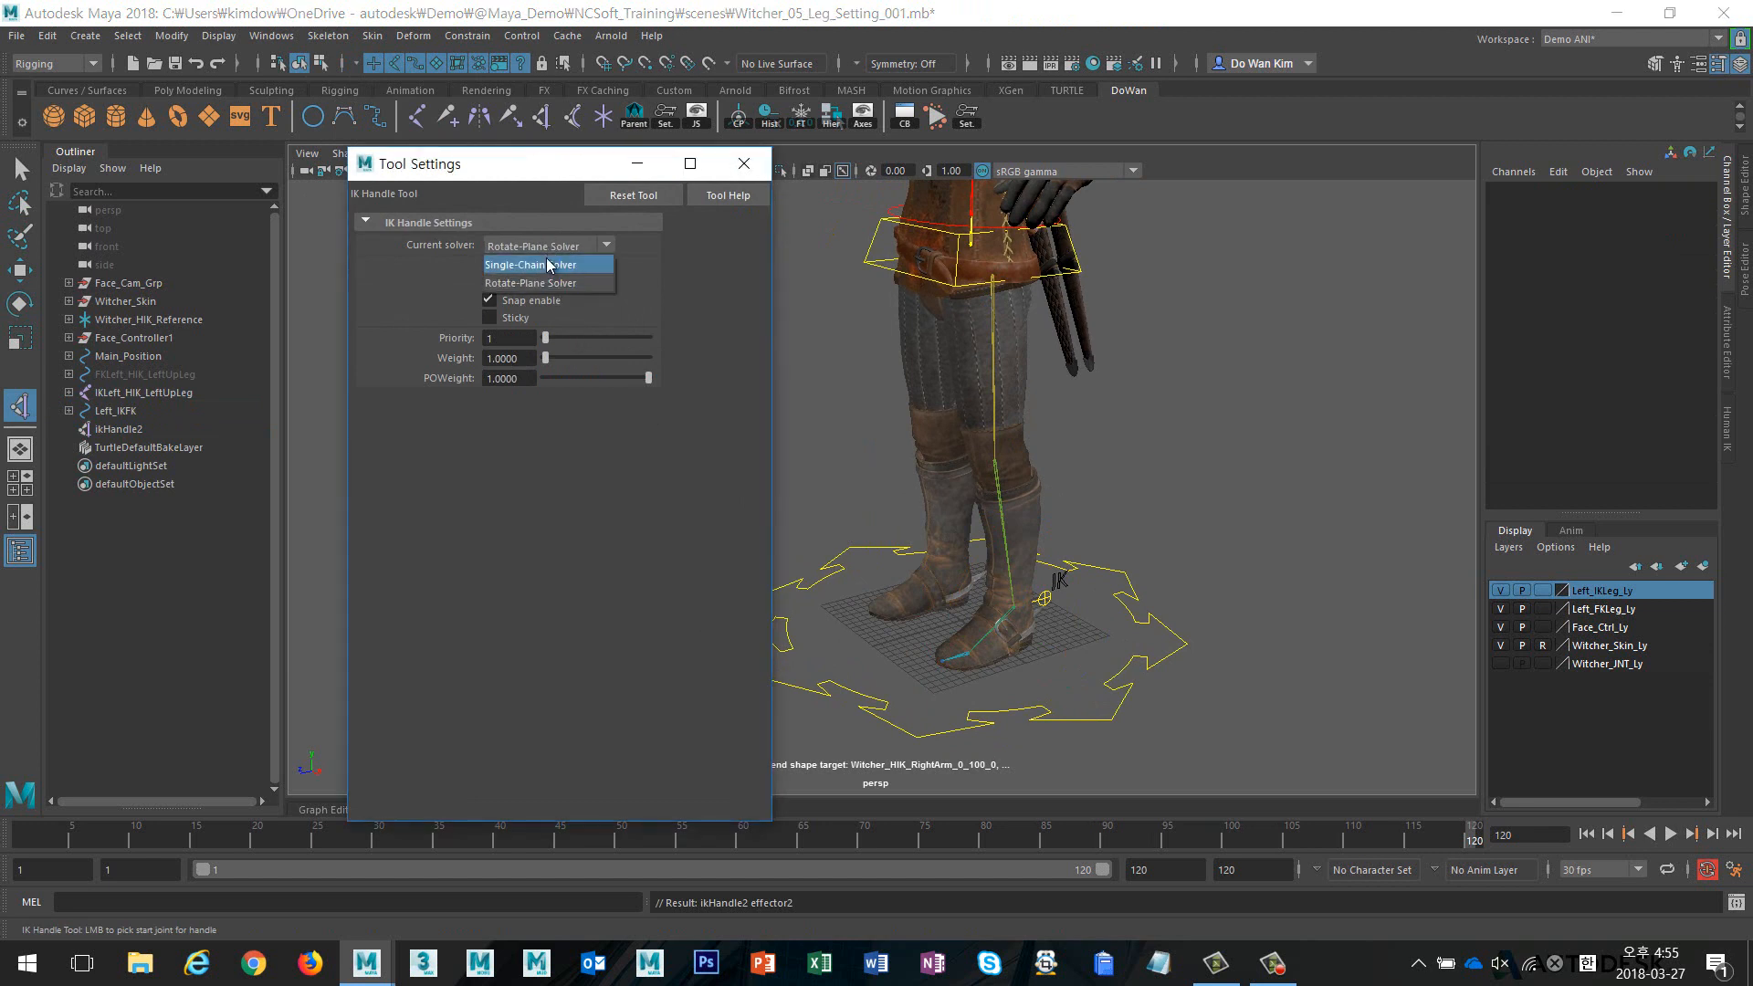
left_click(539, 262)
left_click(999, 609)
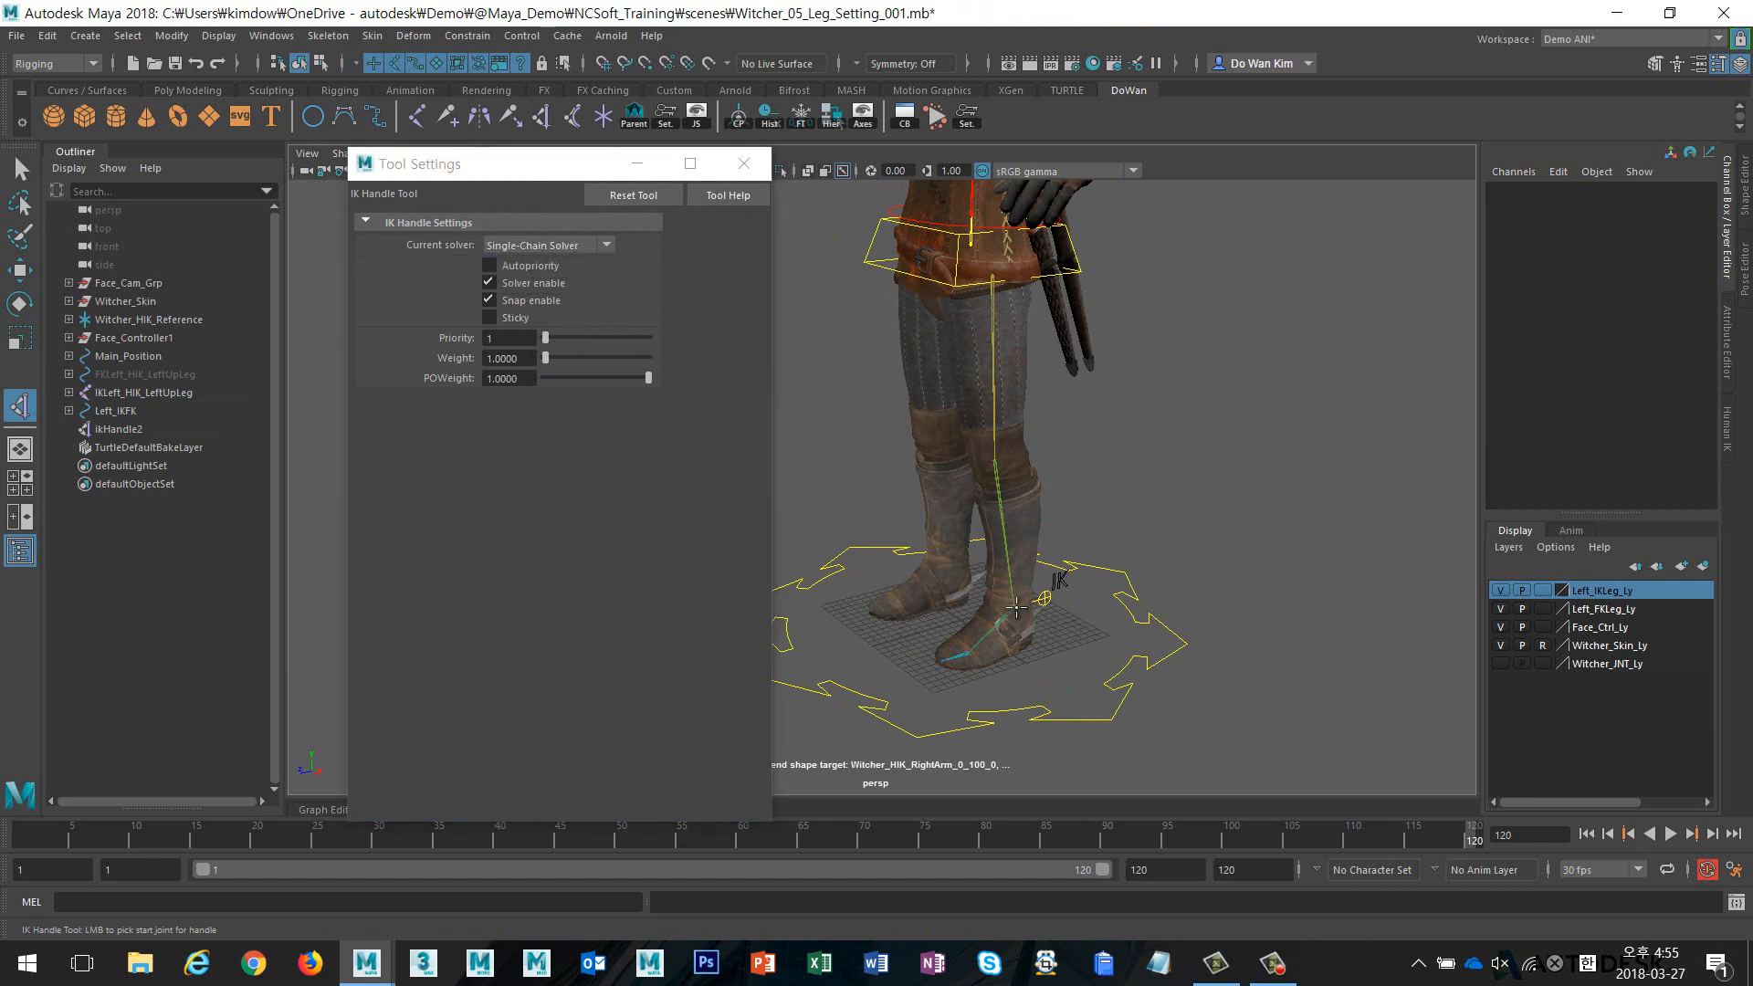
left_click(973, 654)
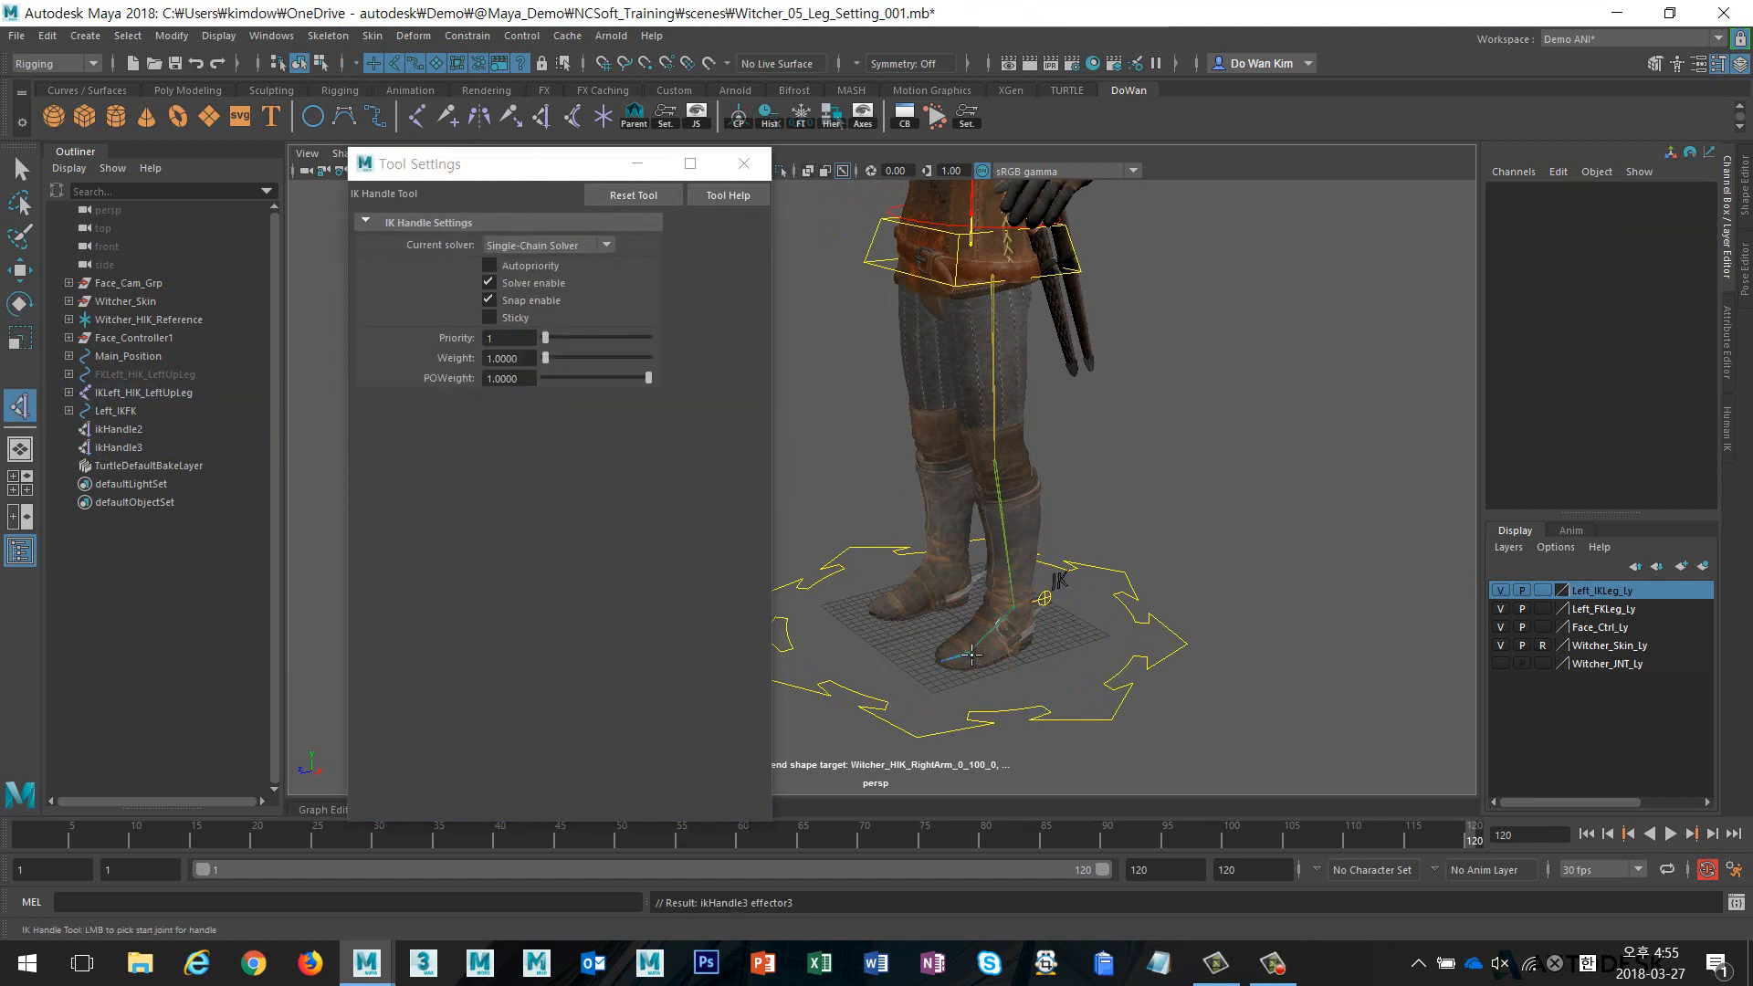
Create another single-chain IK handle from the left ball joint to the toe tip, and close the tool settings
left_click(948, 656)
left_click(946, 666)
key("e")
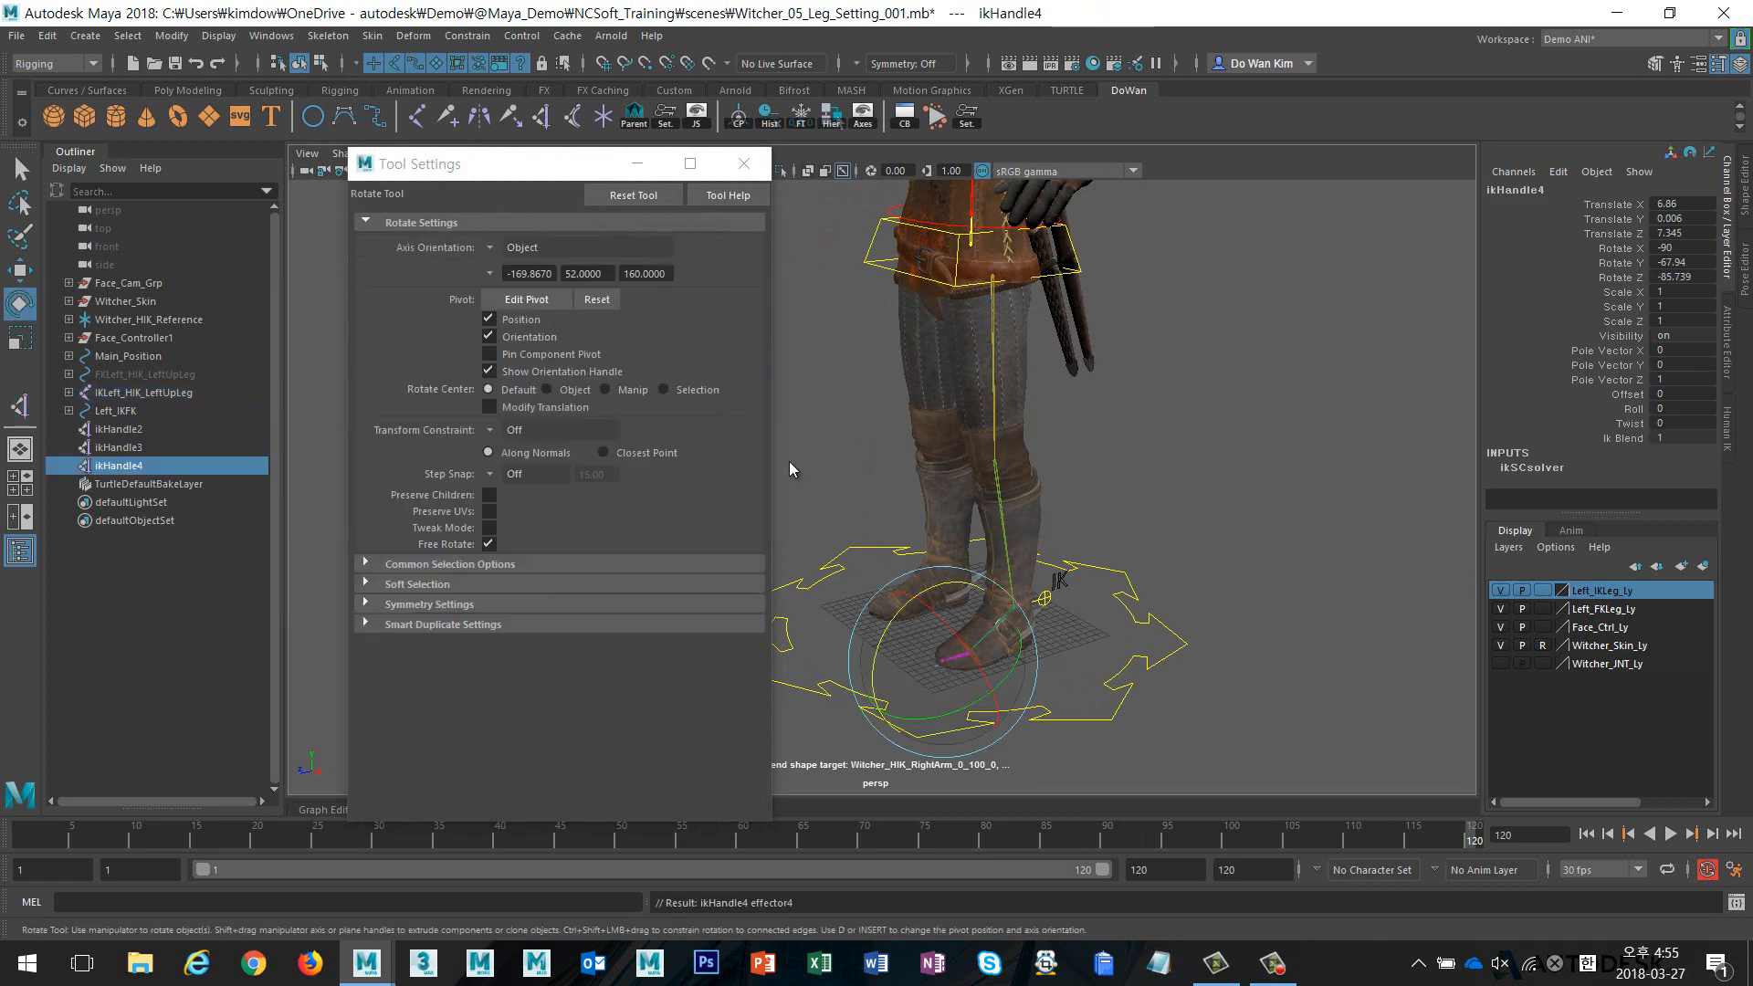
left_click(745, 165)
left_click(767, 375)
Create a NURBS circle and move it under the left foot, to about 6.79 in X
middle_click_drag(917, 523, 842, 471, "alt")
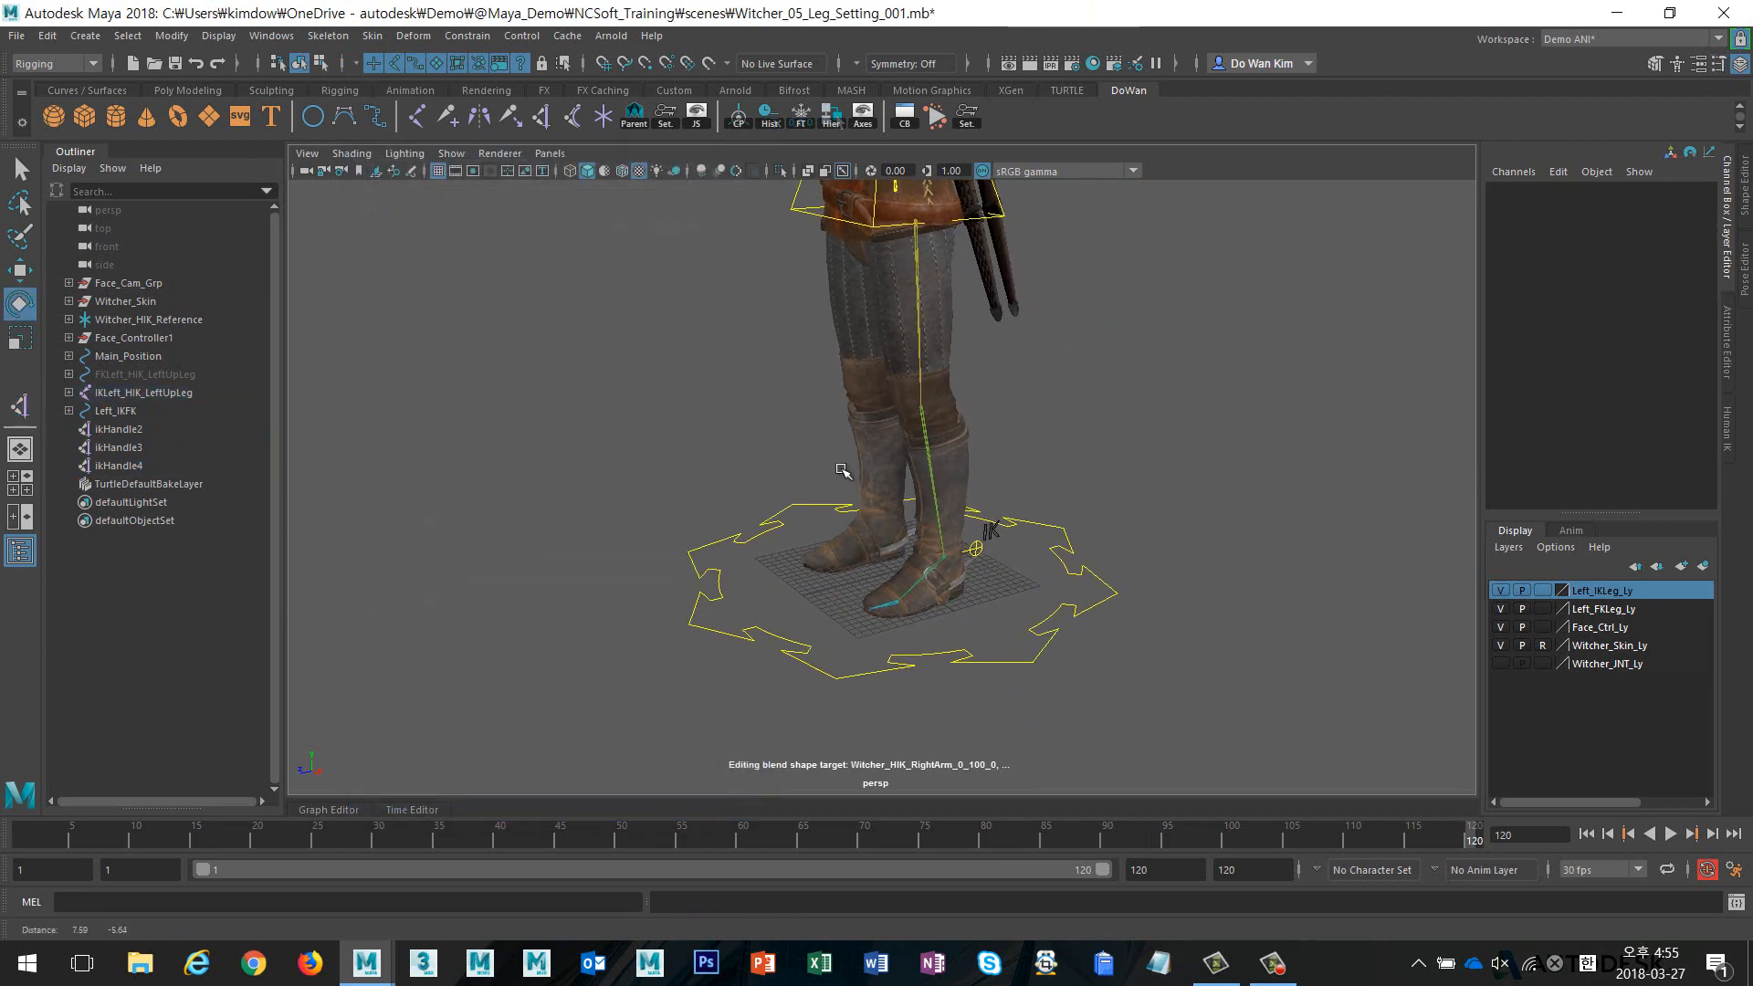
scroll(849, 475, "up", 3)
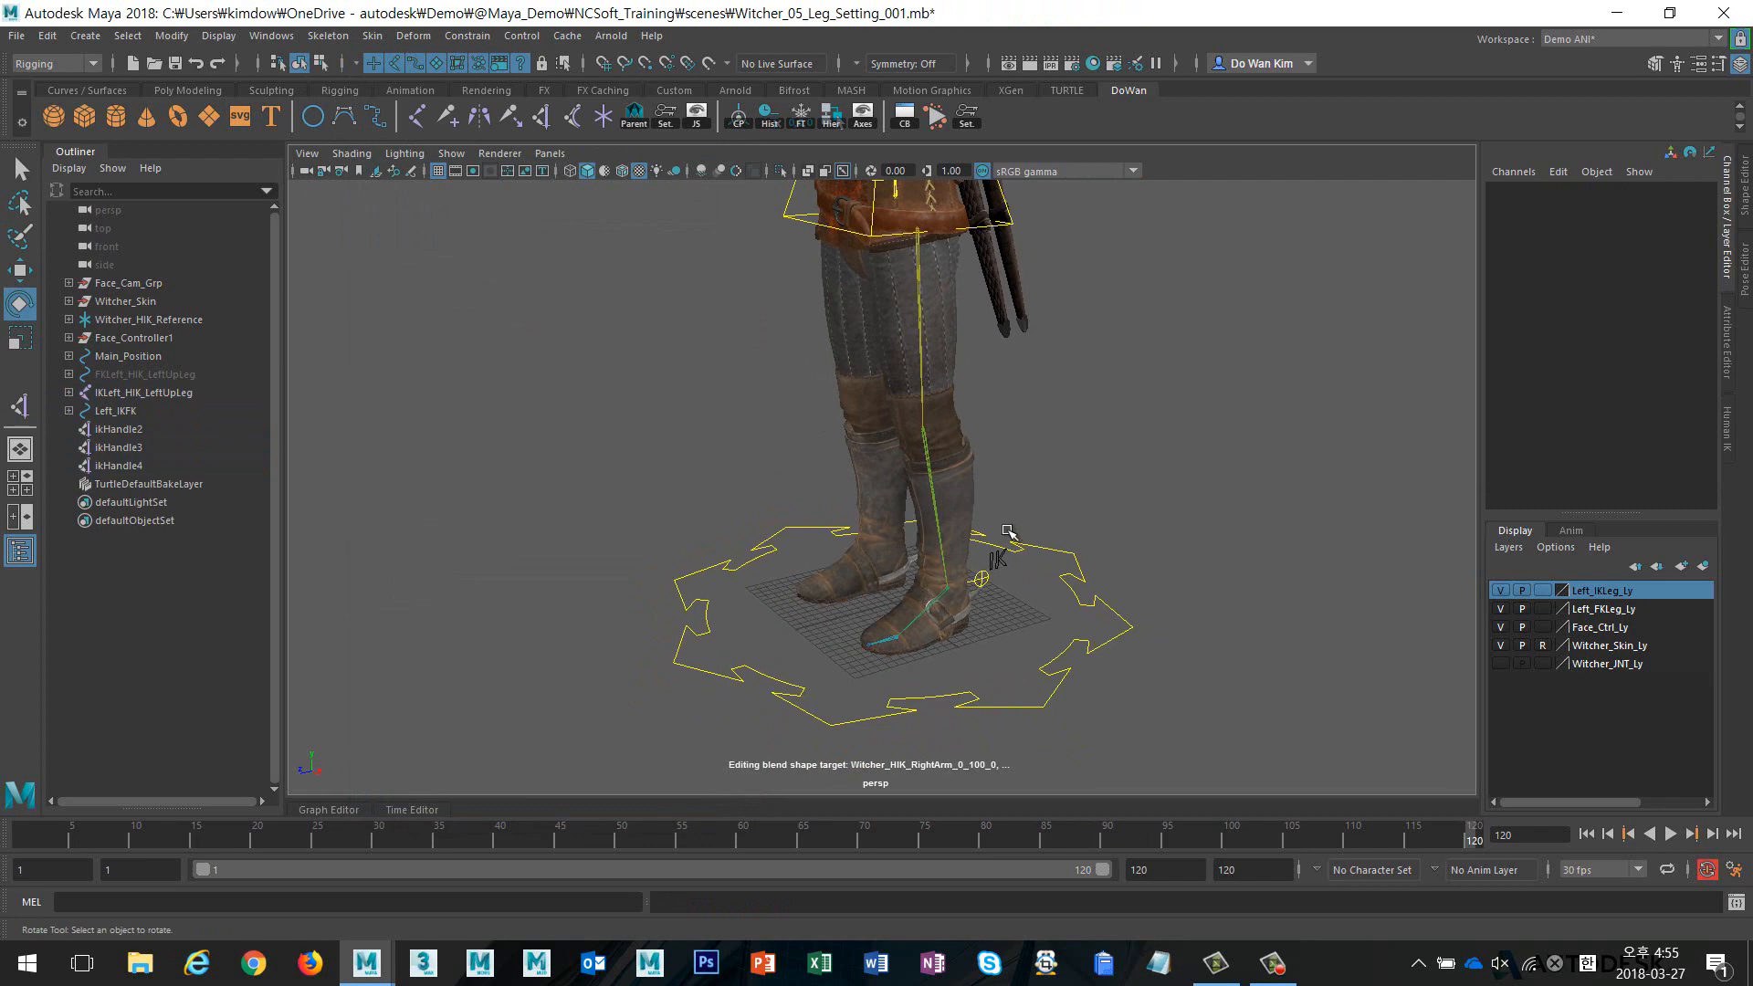
left_click_drag(1008, 531, 1043, 526, "alt")
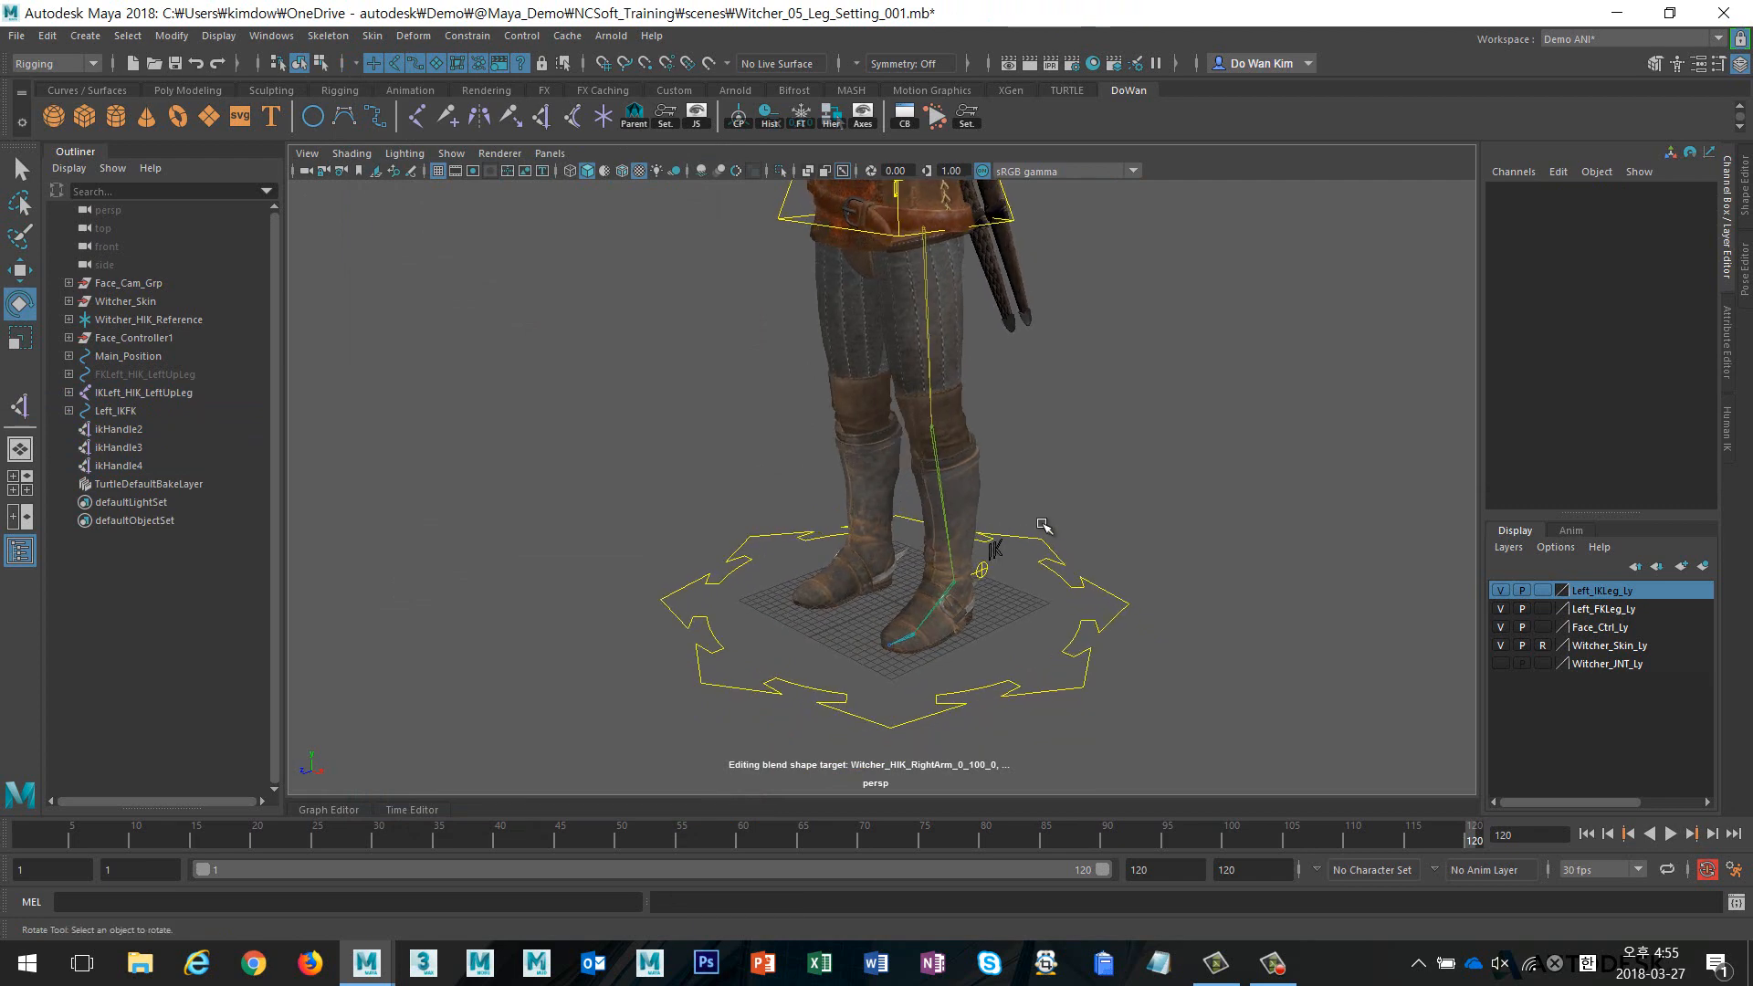
left_click(313, 116)
scroll(1000, 671, "up", 3)
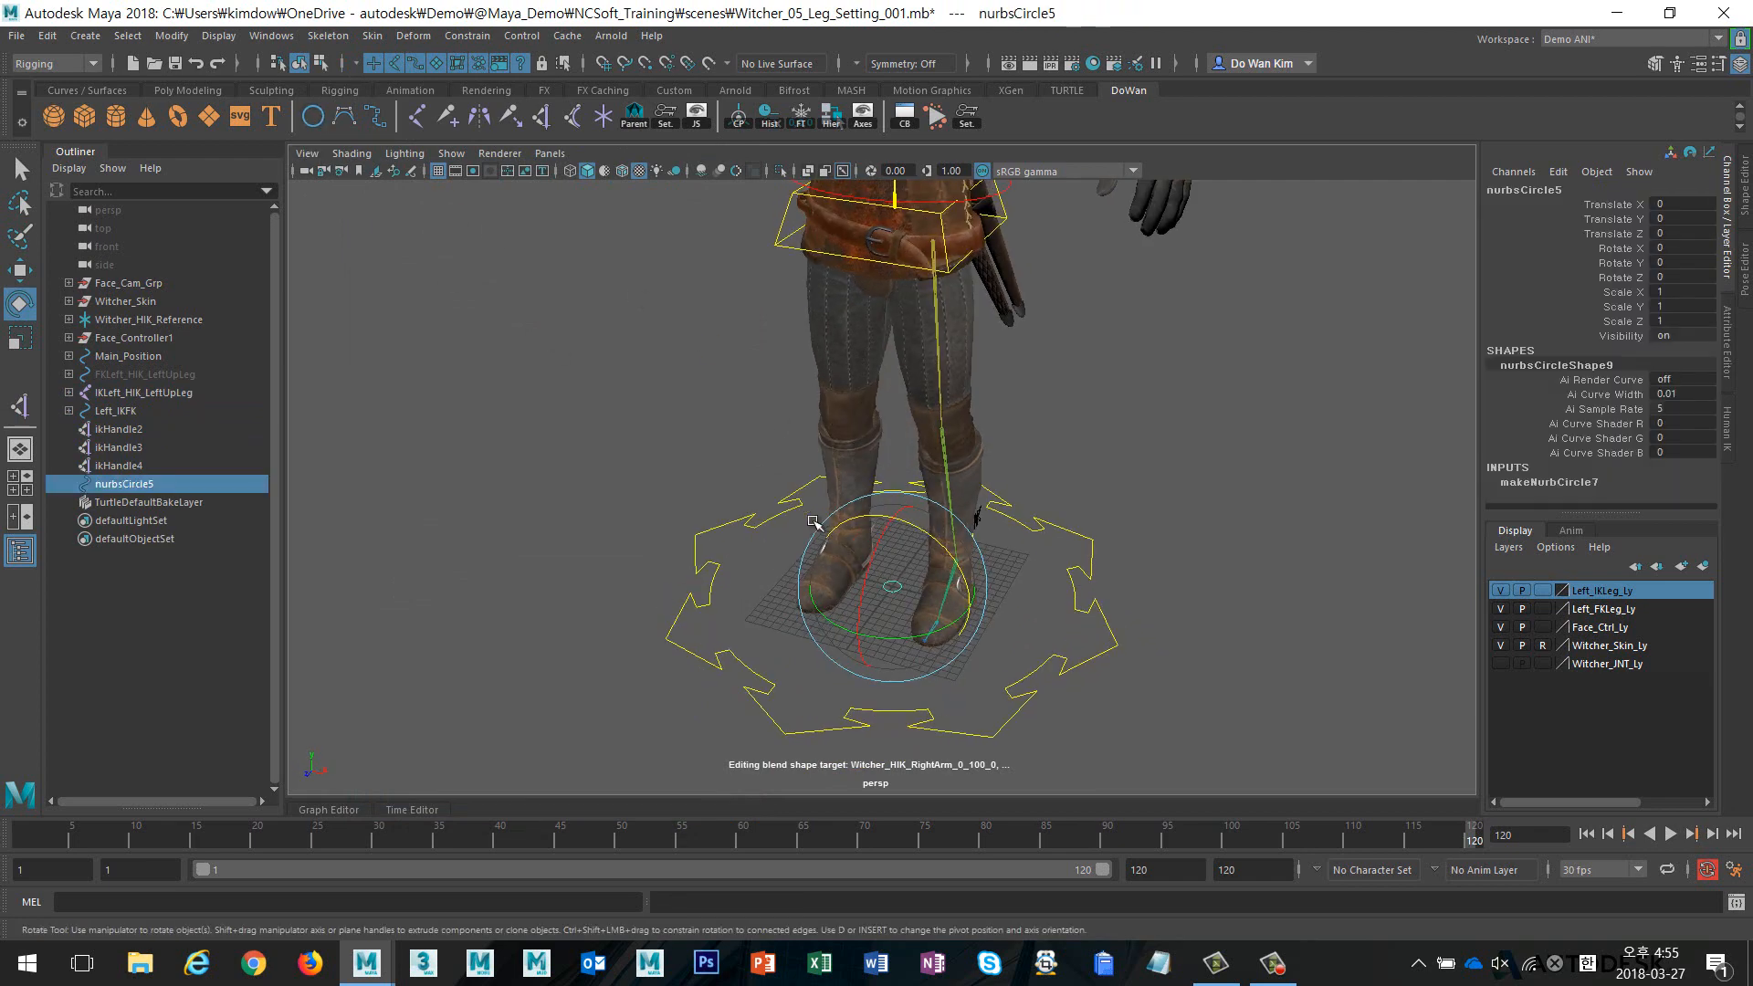
key("w")
left_click_drag(979, 633, 1062, 627)
Scale the circle to about 5.91 in X and Y and 9.17 in Z, centred around the left foot
key("r")
left_click_drag(1063, 626, 1033, 668, "alt")
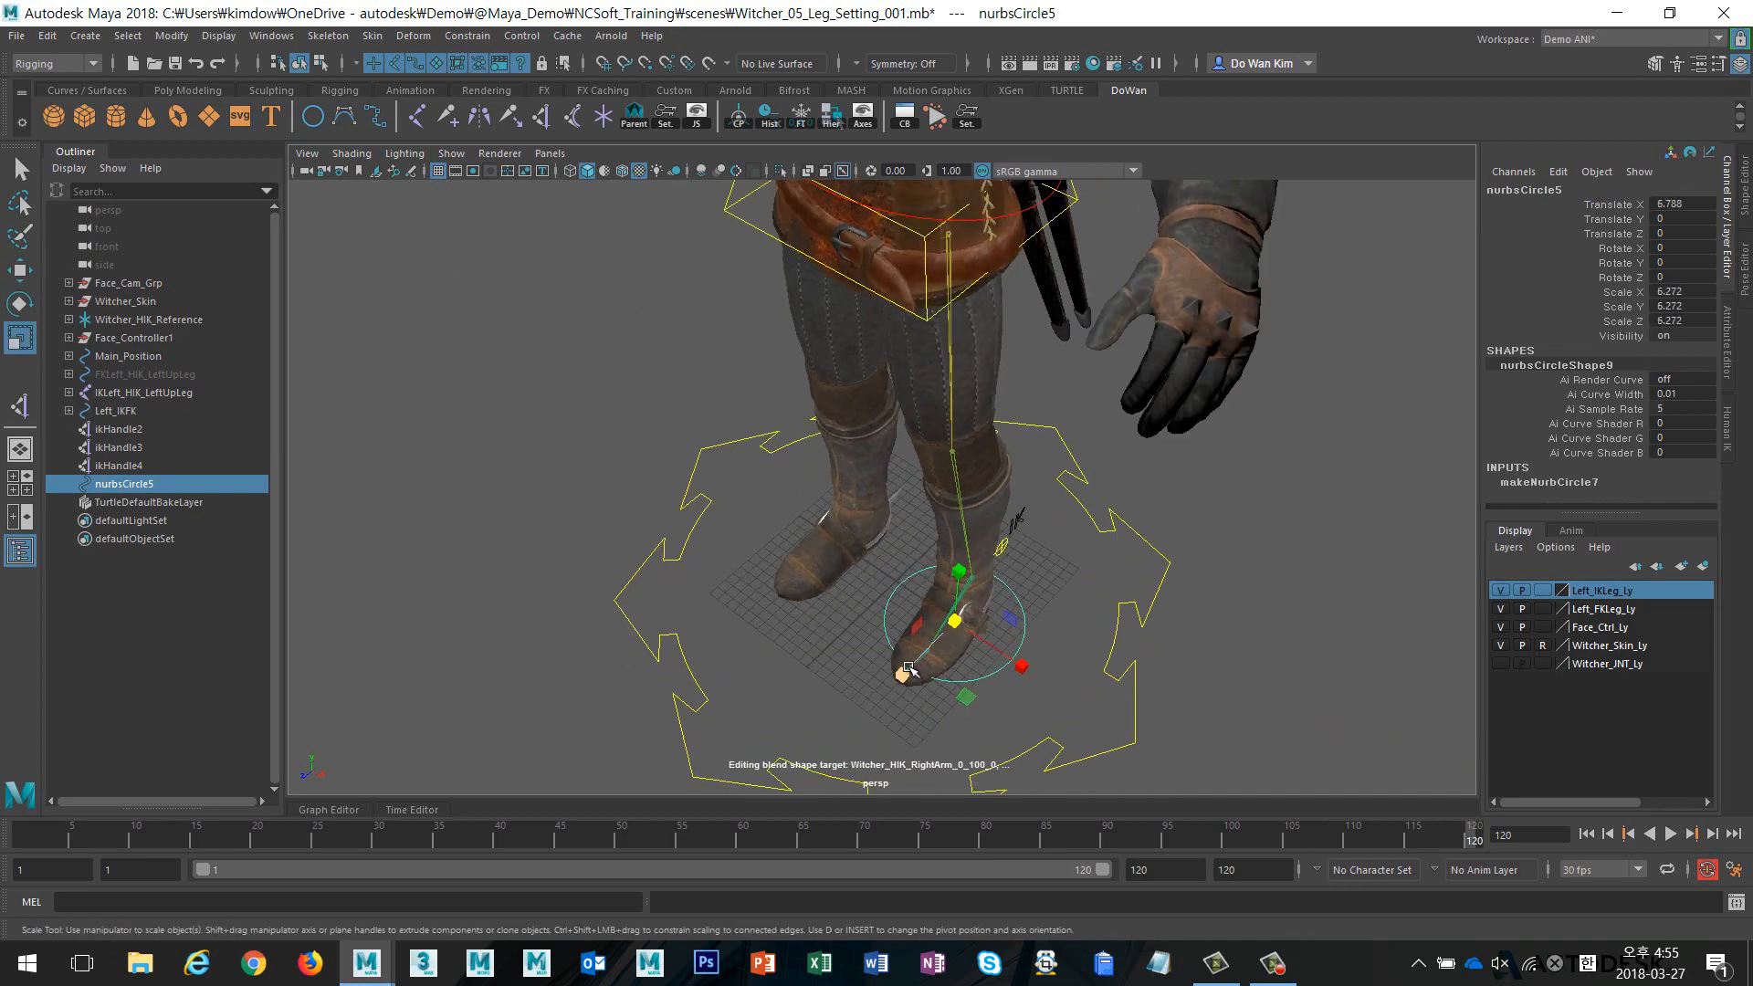
left_click_drag(902, 674, 873, 706)
left_click_drag(954, 621, 951, 624)
left_click_drag(950, 624, 1120, 608, "alt")
key("w")
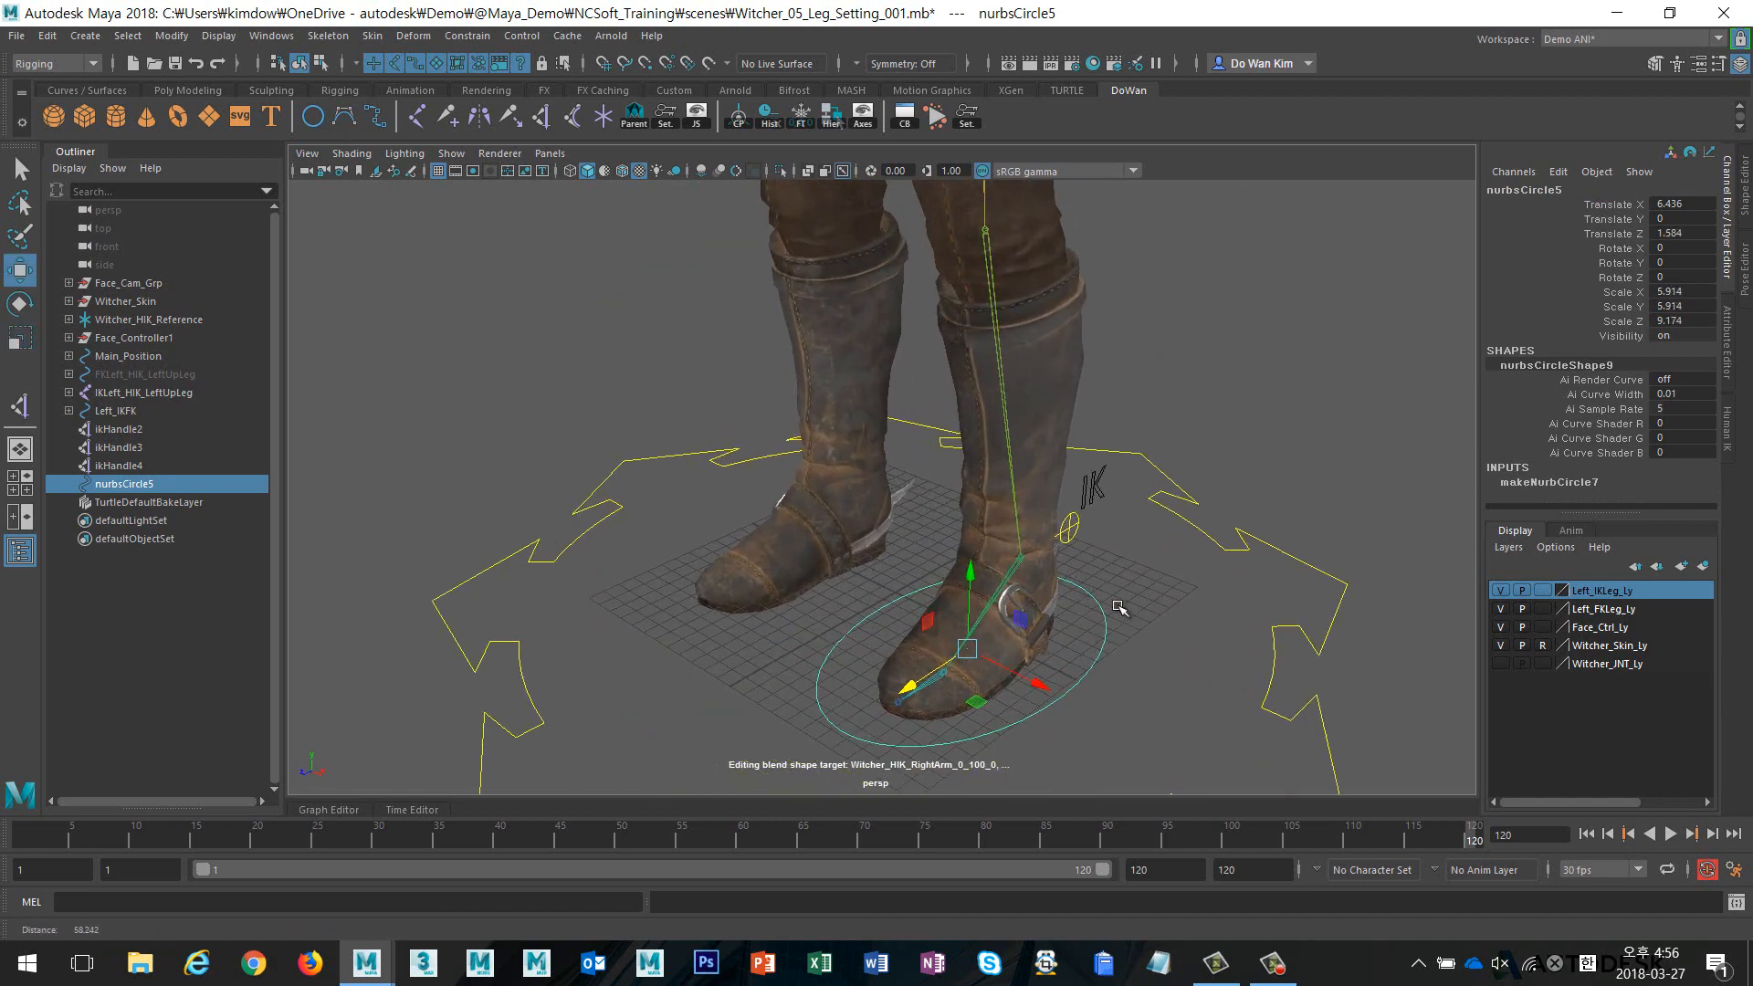
Snap the foot circle's pivot to the left ankle joint, hiding the Witcher_Skin_Ly layer while doing so
left_click(1500, 646)
left_click_drag(1294, 631, 1164, 595, "alt")
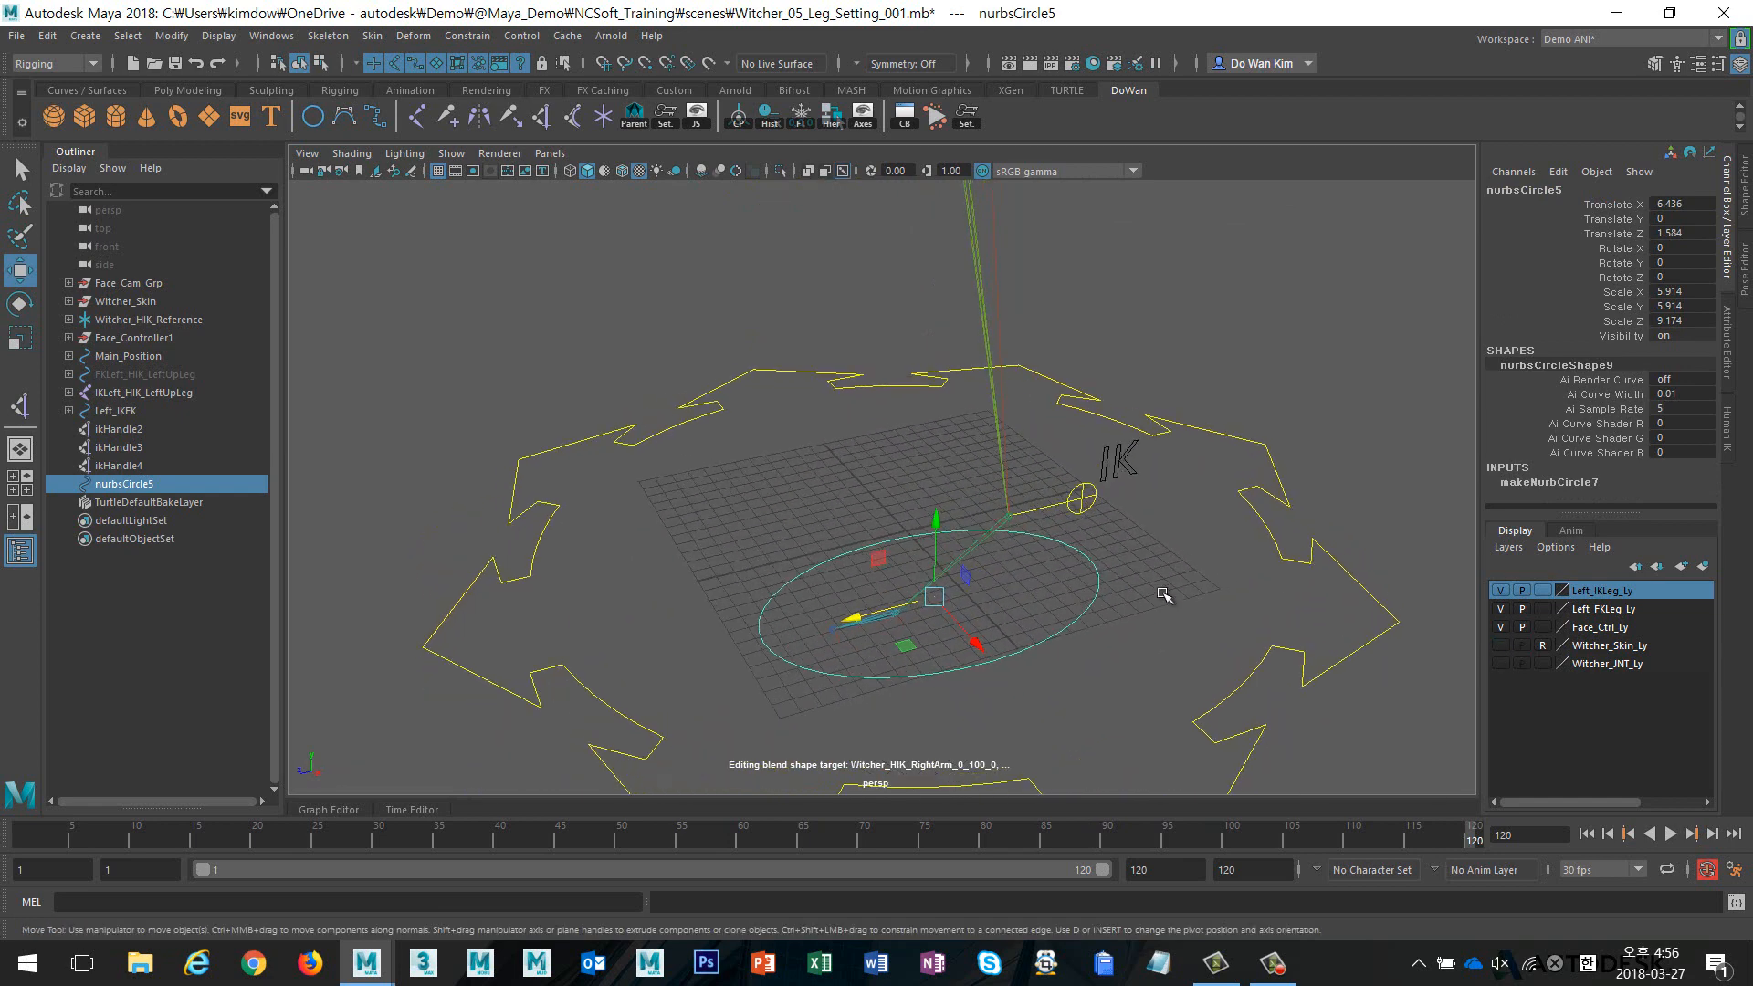
key("d")
key("v")
middle_click(1007, 518)
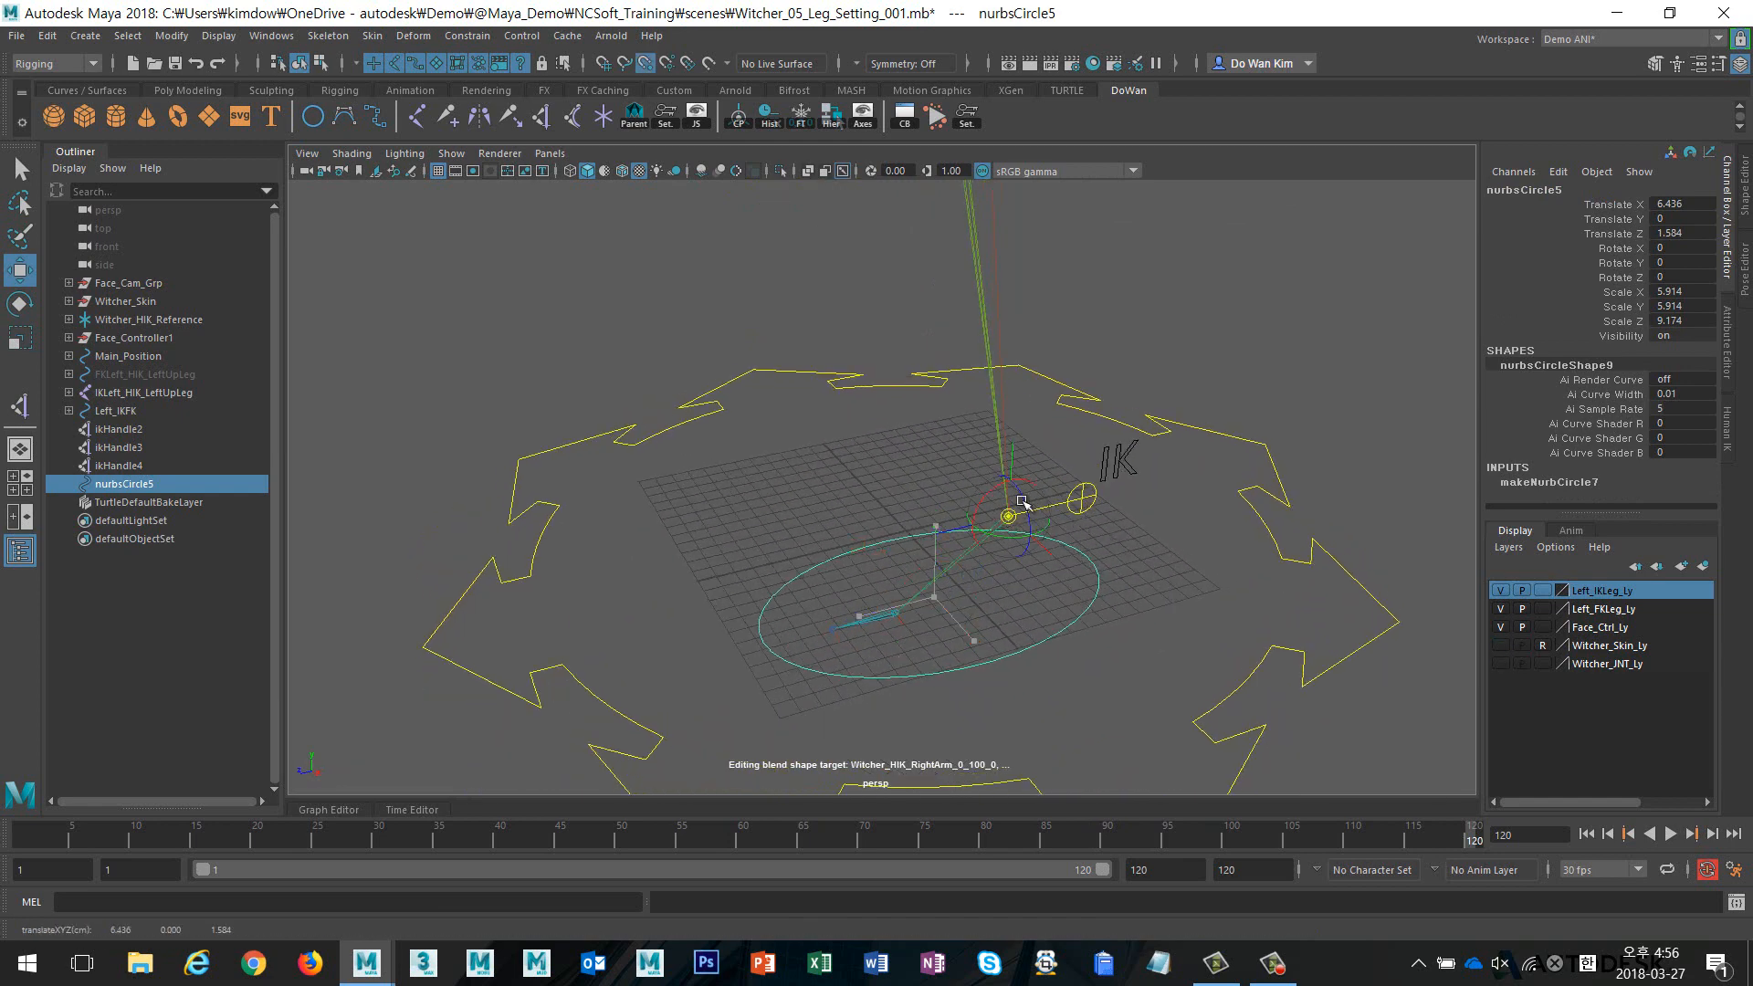
left_click(1502, 646)
scroll(1151, 606, "down", 2)
Test-rotate the foot circle around its ankle pivot and undo the rotation
key("e")
left_click_drag(989, 514, 1283, 547)
key("ctrl+z")
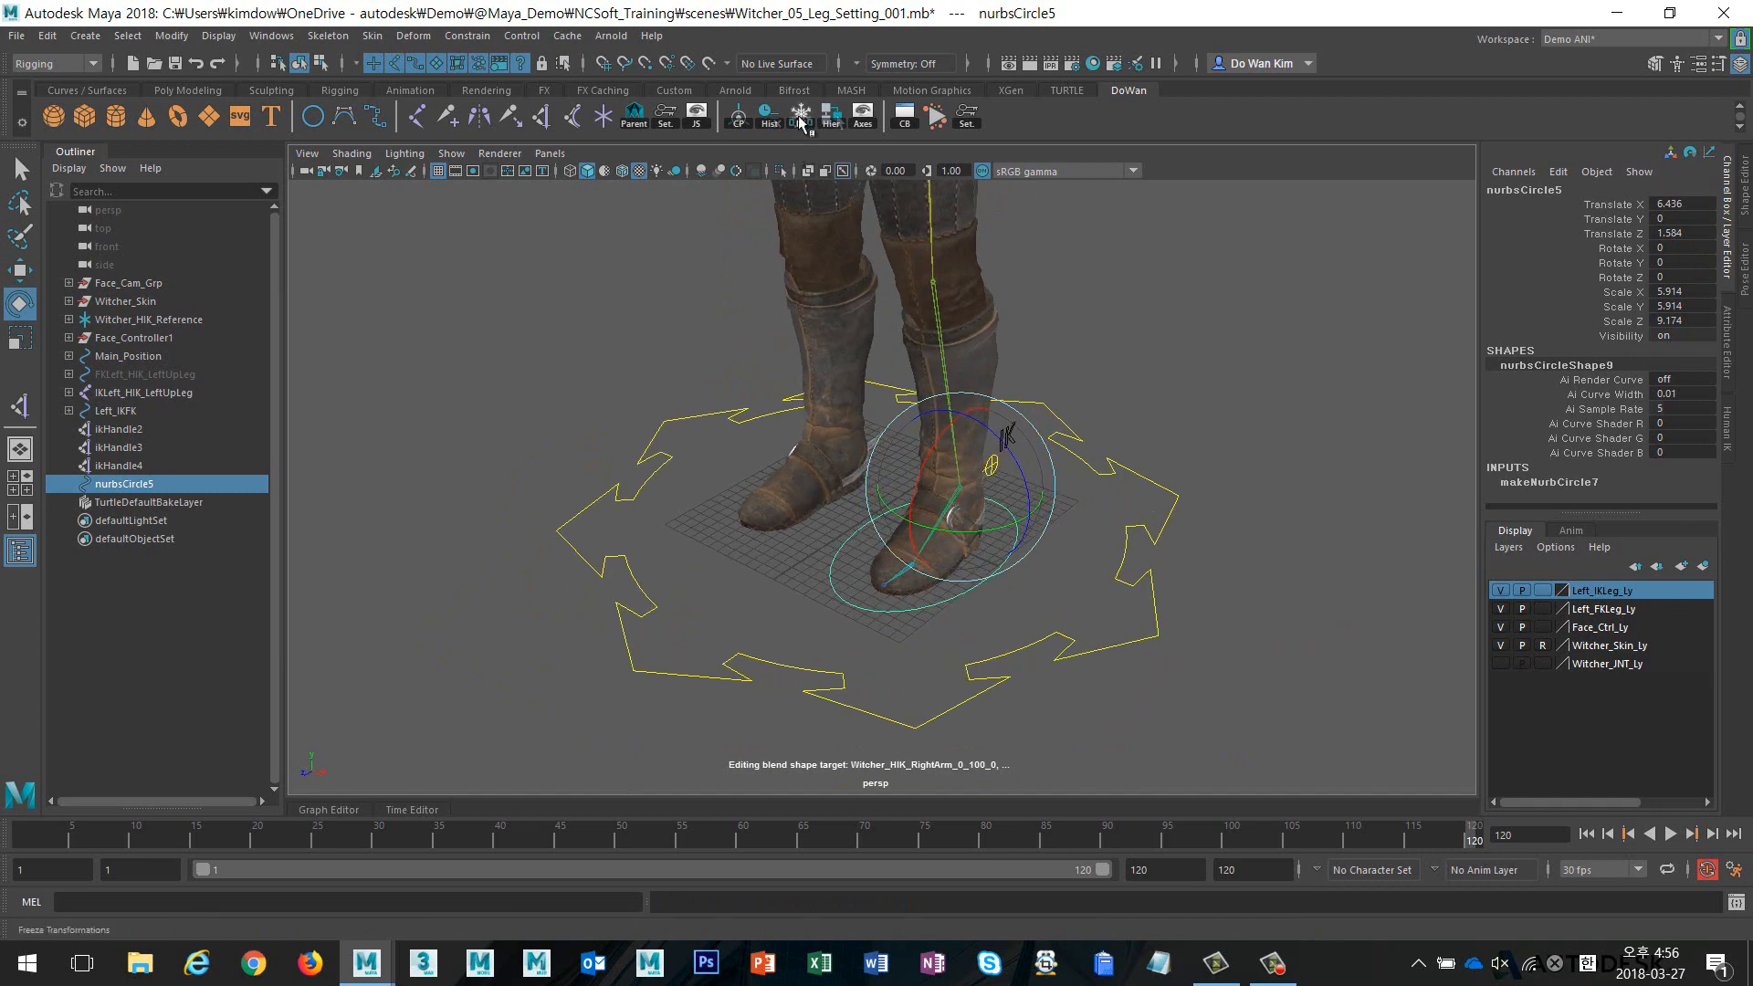
Freeze the foot circle's transformations and deselect it
left_click(801, 117)
scroll(1162, 371, "up", 5)
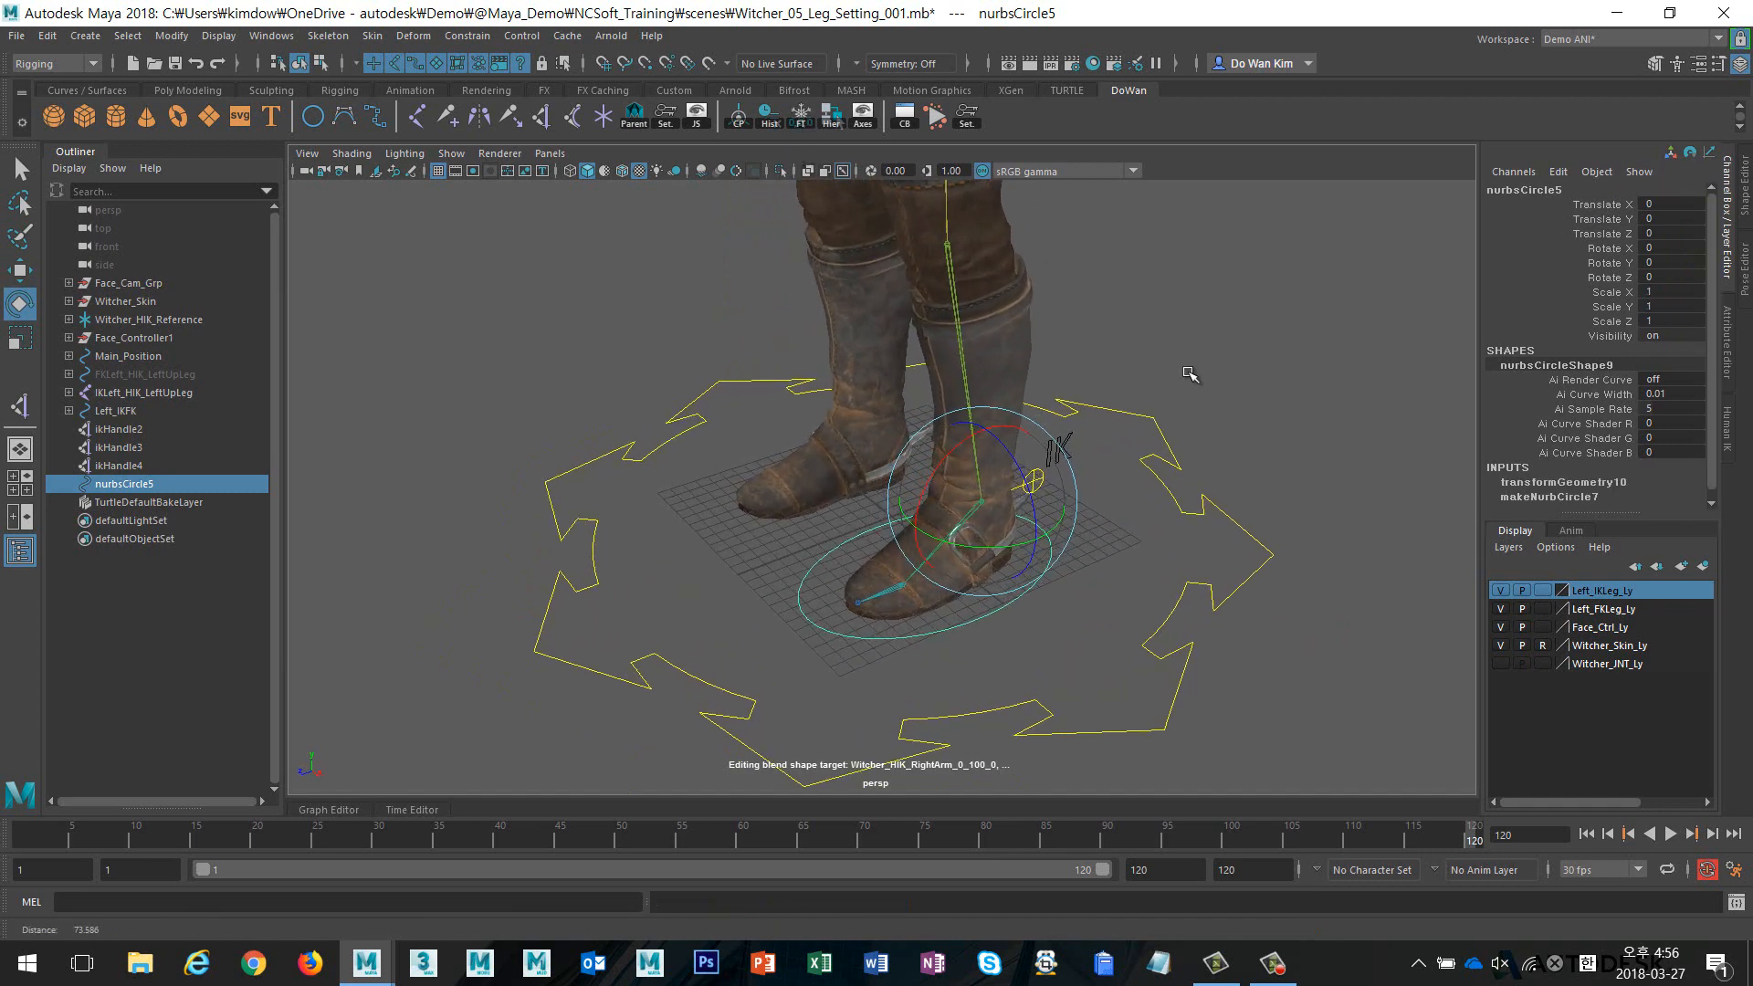
left_click(1187, 369)
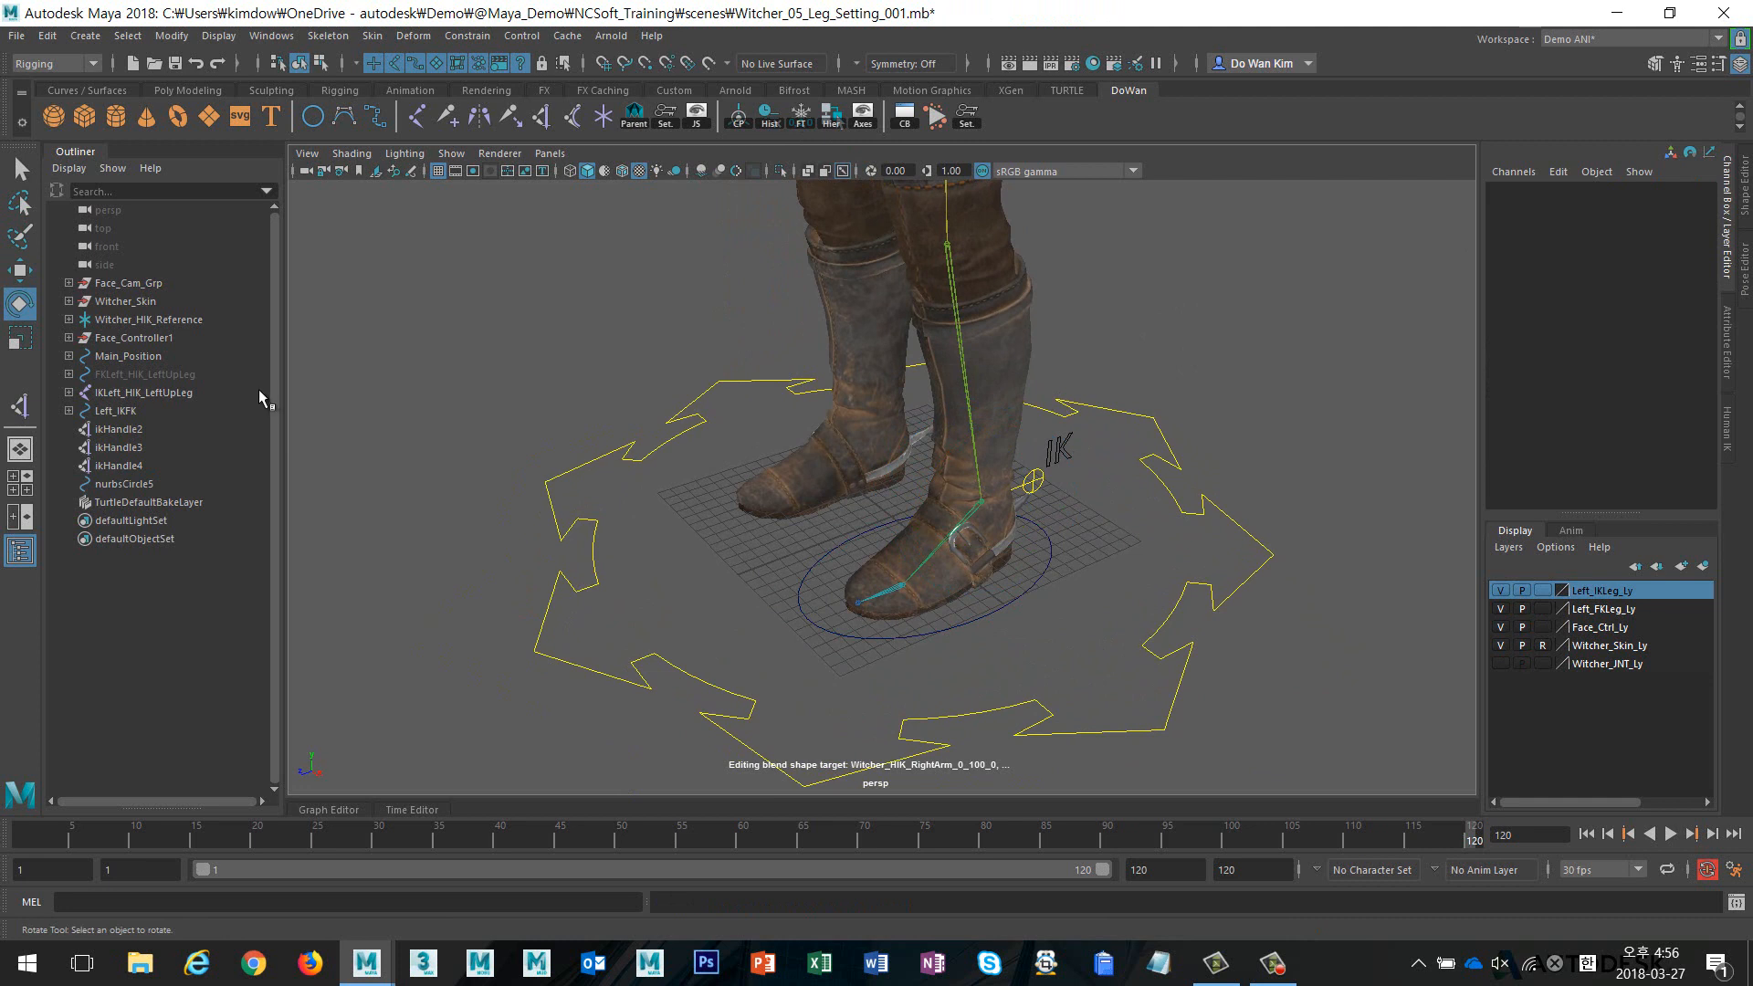
Hide the Witcher_Skin_Ly layer, group ikHandle4 on its own and snap the group's pivot to the left ball joint
left_click(146, 427)
left_click(146, 446)
left_click(146, 464)
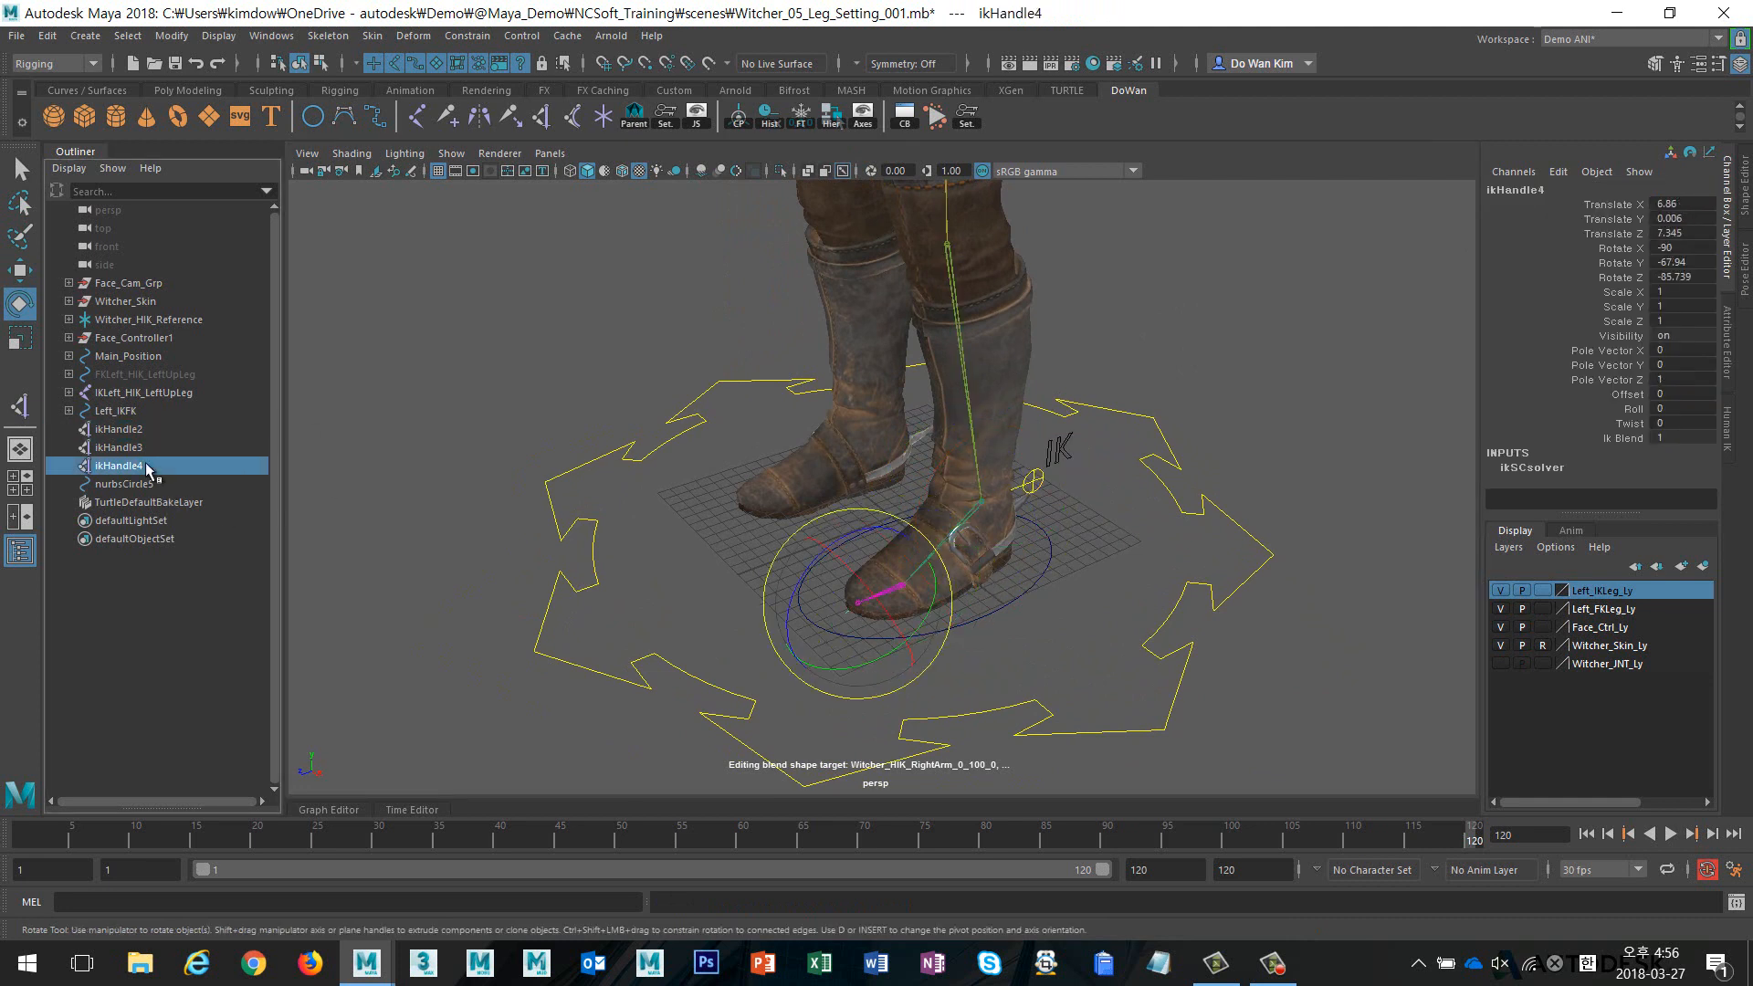
left_click(1504, 647)
middle_click_drag(1132, 573, 1119, 440, "alt")
right_click_drag(1023, 464, 1141, 475, "alt")
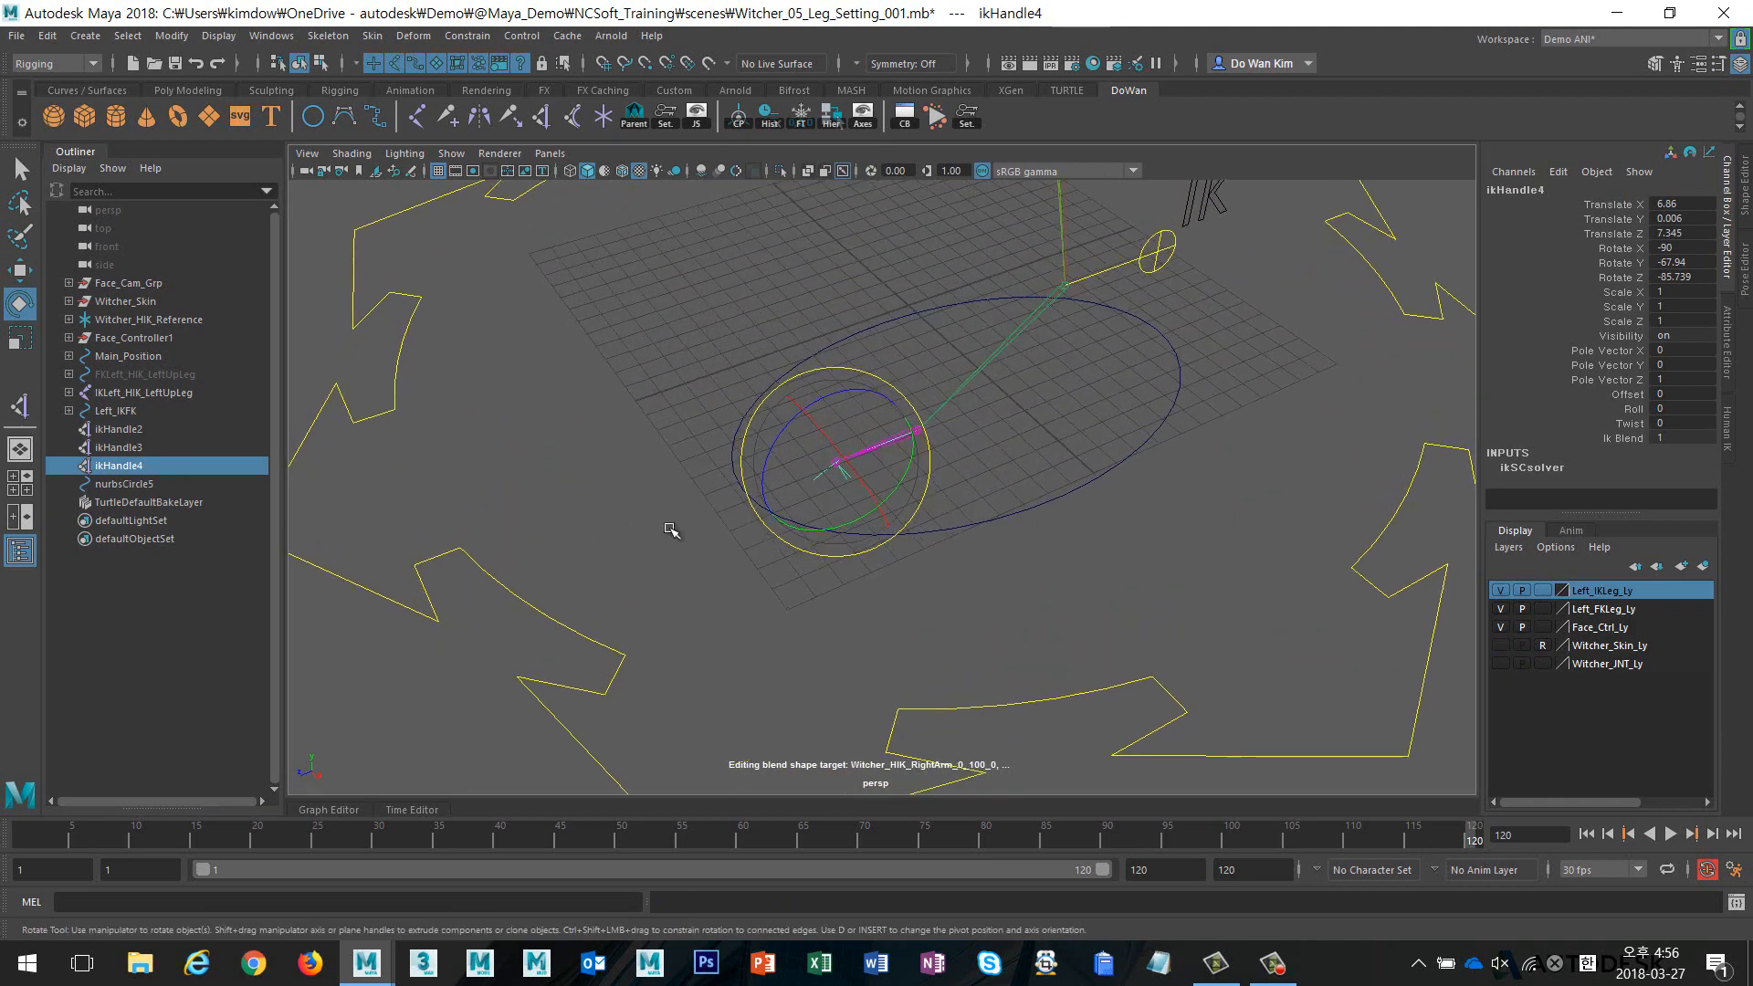
key("ctrl+g")
key("w")
key("d")
key("v")
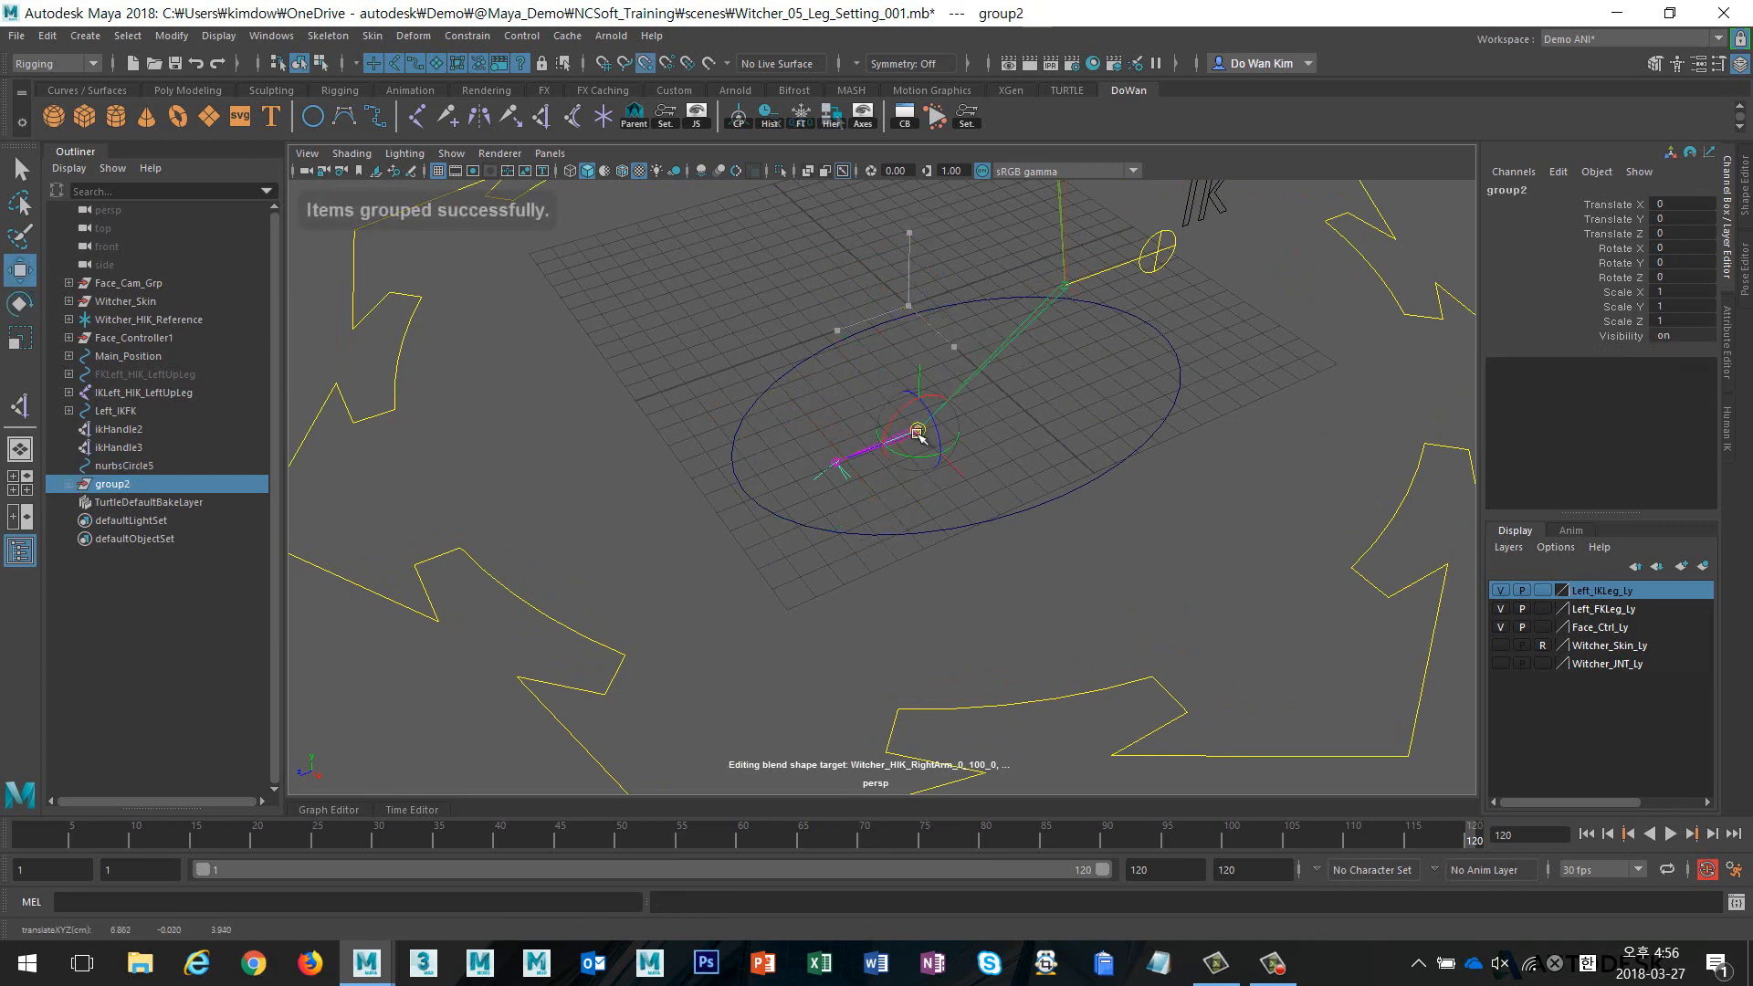
middle_click(919, 433)
Test-rotate the toe handle's group around the ball joint and undo the rotation
key("e")
left_click_drag(891, 419, 900, 380)
key("ctrl+z")
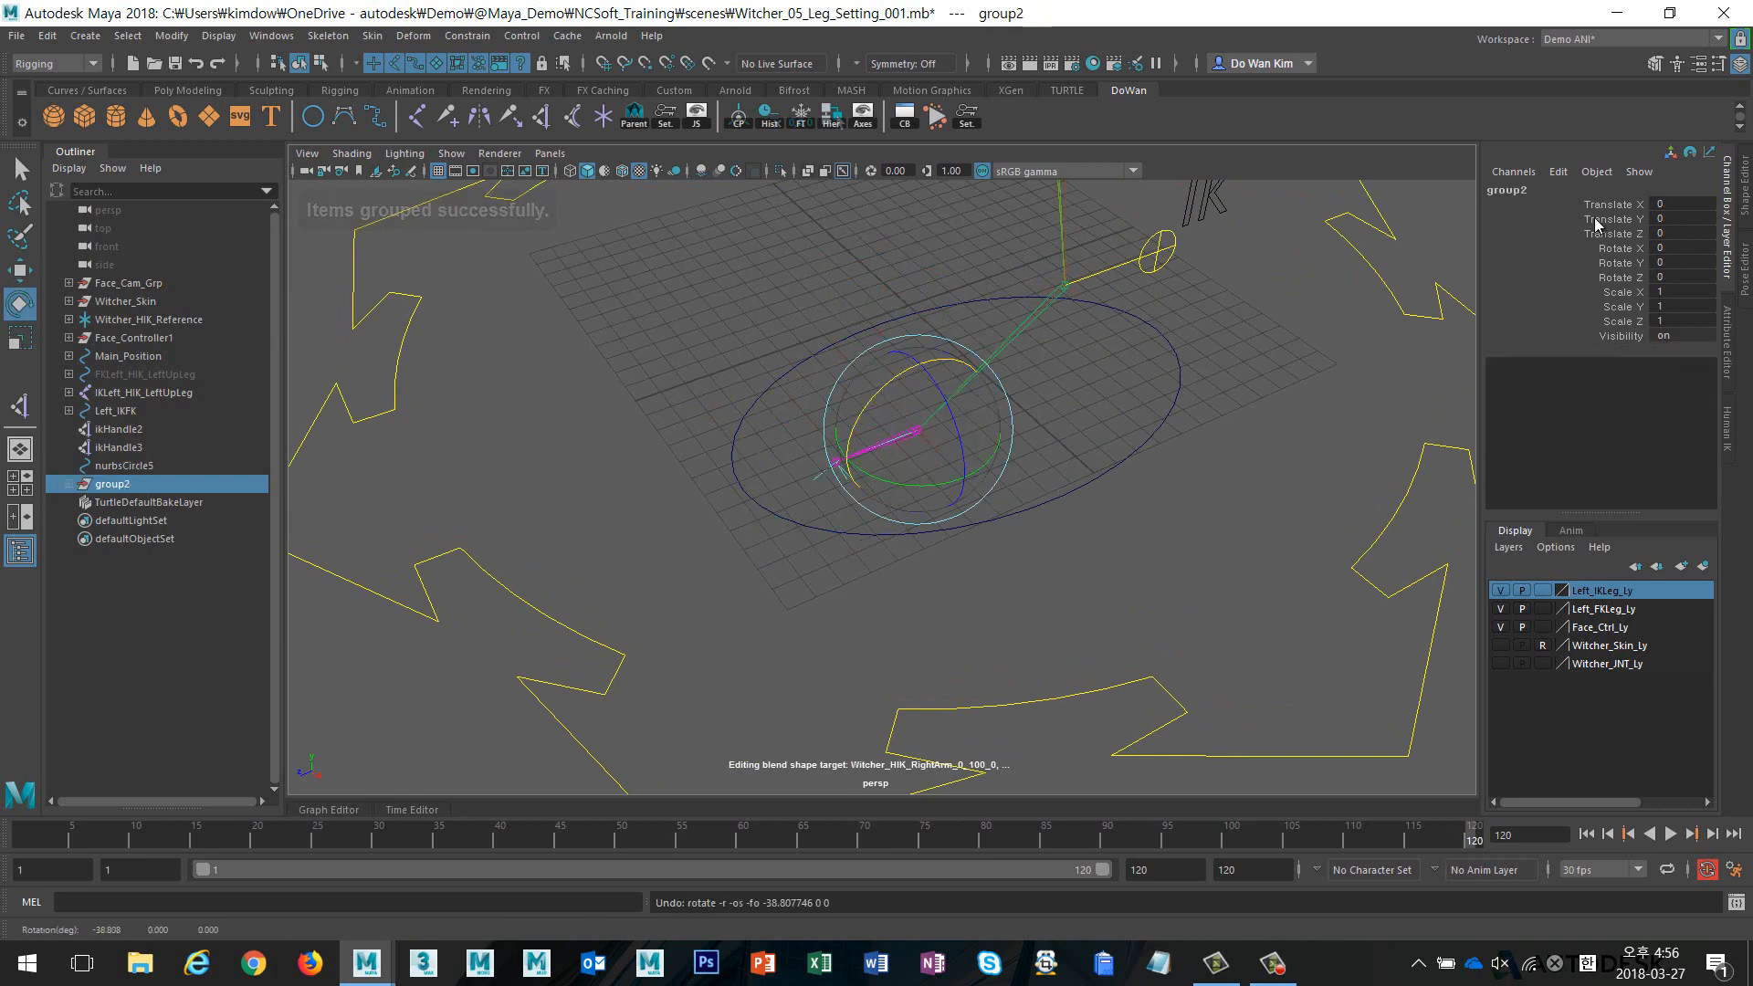
Rename the toe handle's group as Left_Toe and deselect it
double_click(1568, 189)
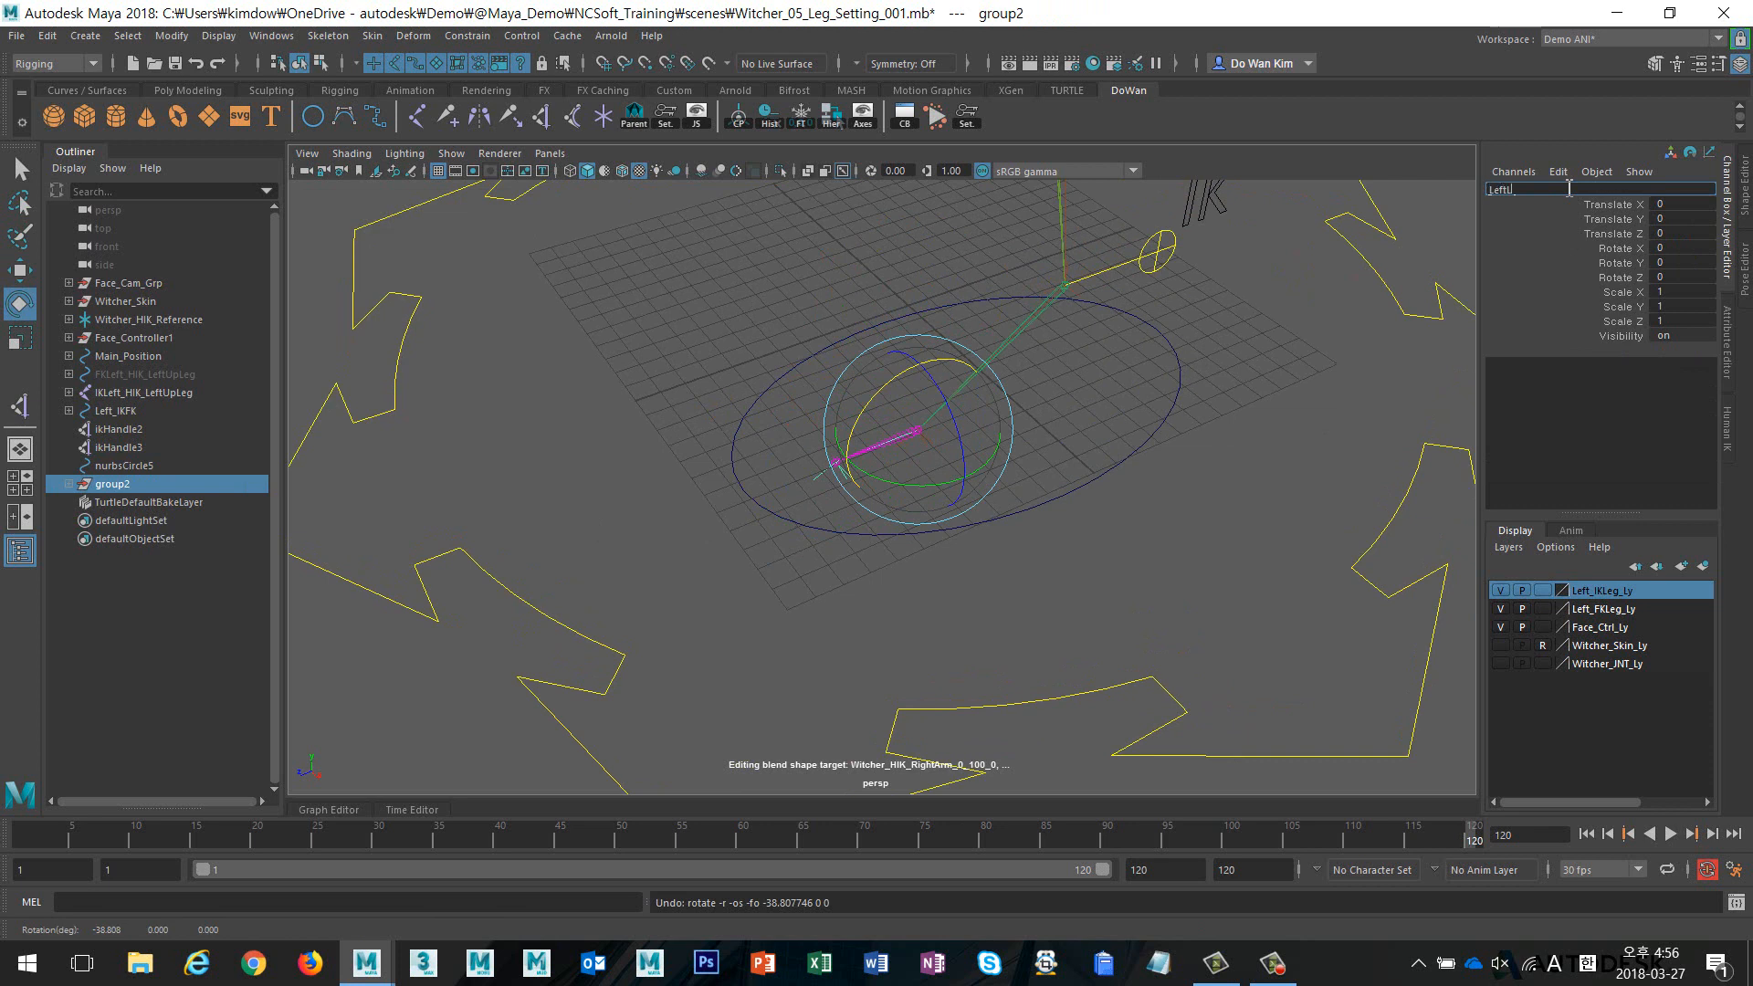
type("LeftLeg")
key("Return")
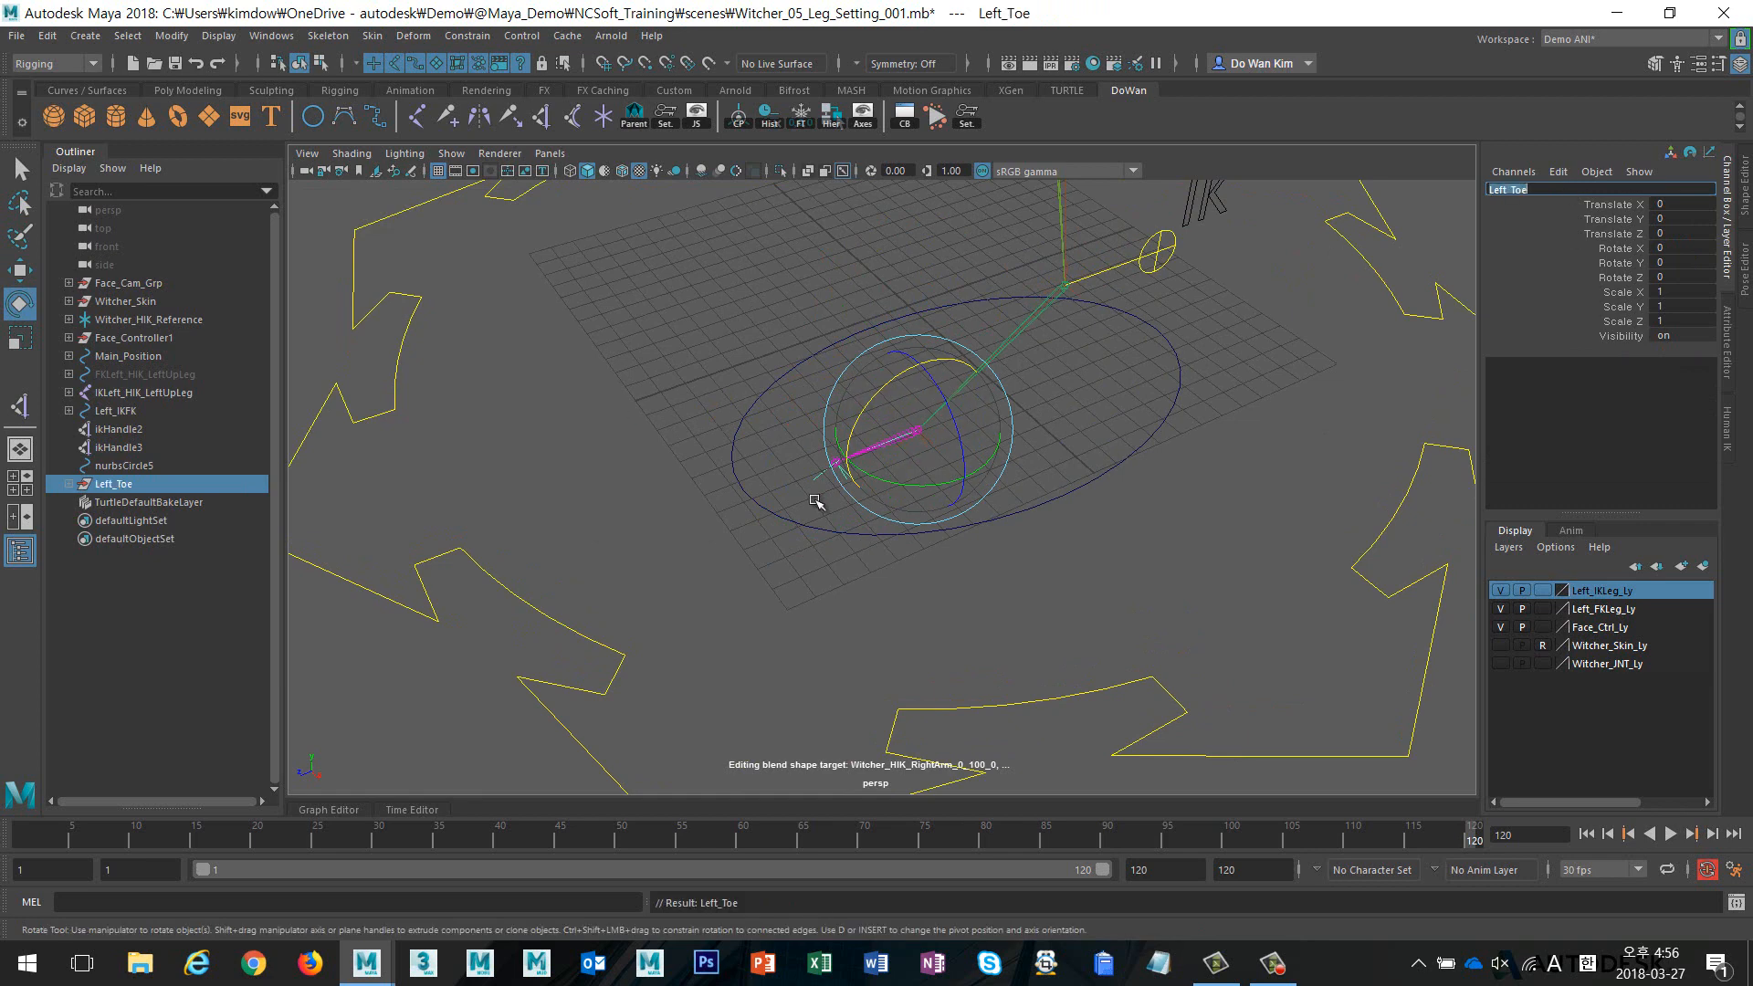
left_click_drag(811, 495, 745, 484, "alt")
left_click(433, 382)
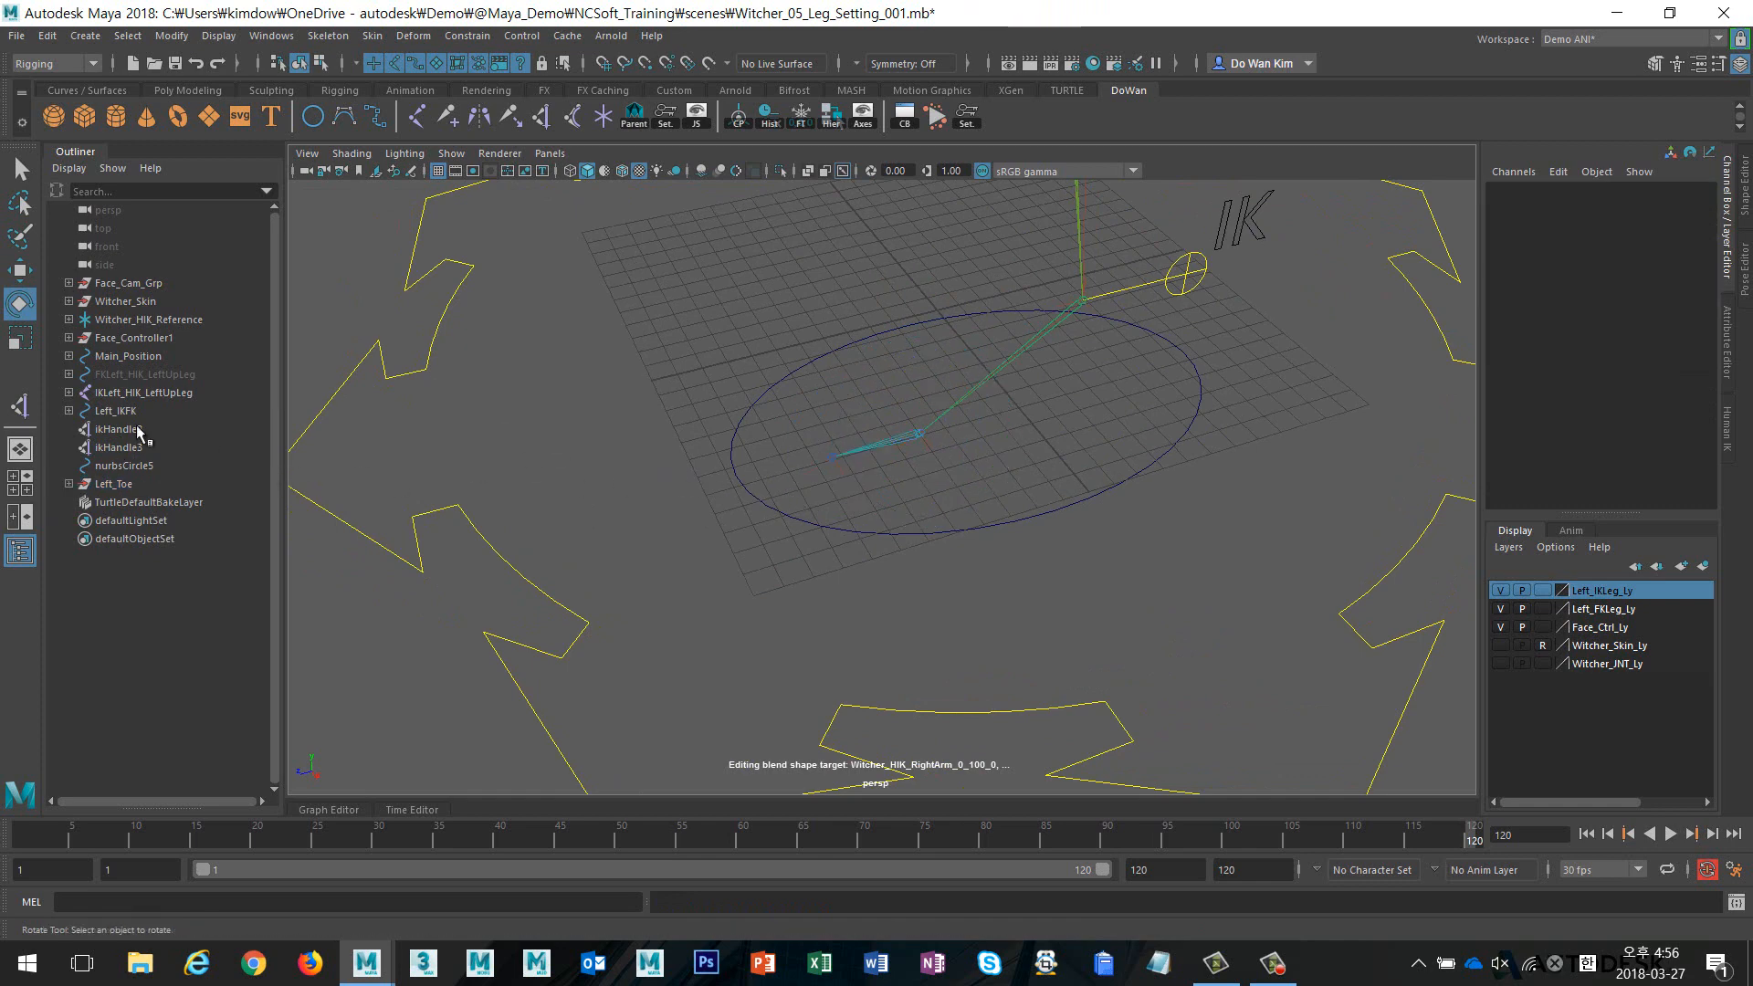
Group ikHandle2 and ikHandle3 together and snap the group's pivot to the left ball joint
left_click_drag(137, 427, 151, 446)
key("ctrl+g")
key("w")
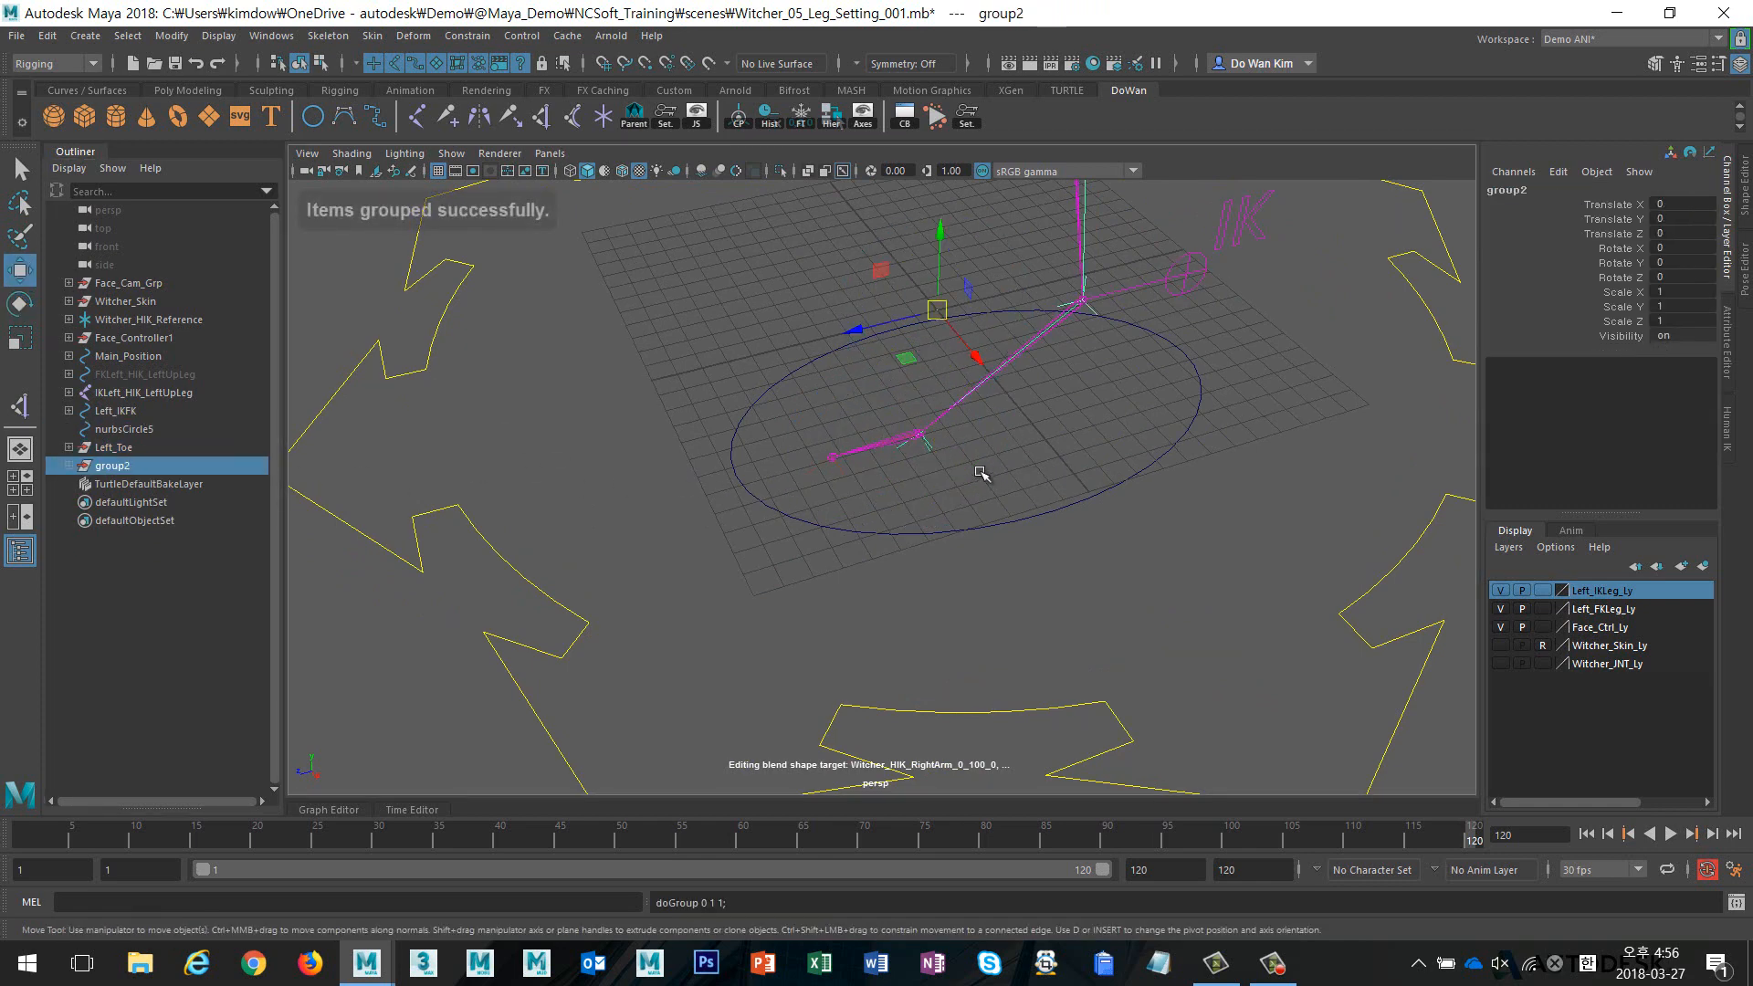
left_click_drag(939, 431, 922, 445)
Test-rotate the group of the two handles around the ball joint and undo the rotation
key("e")
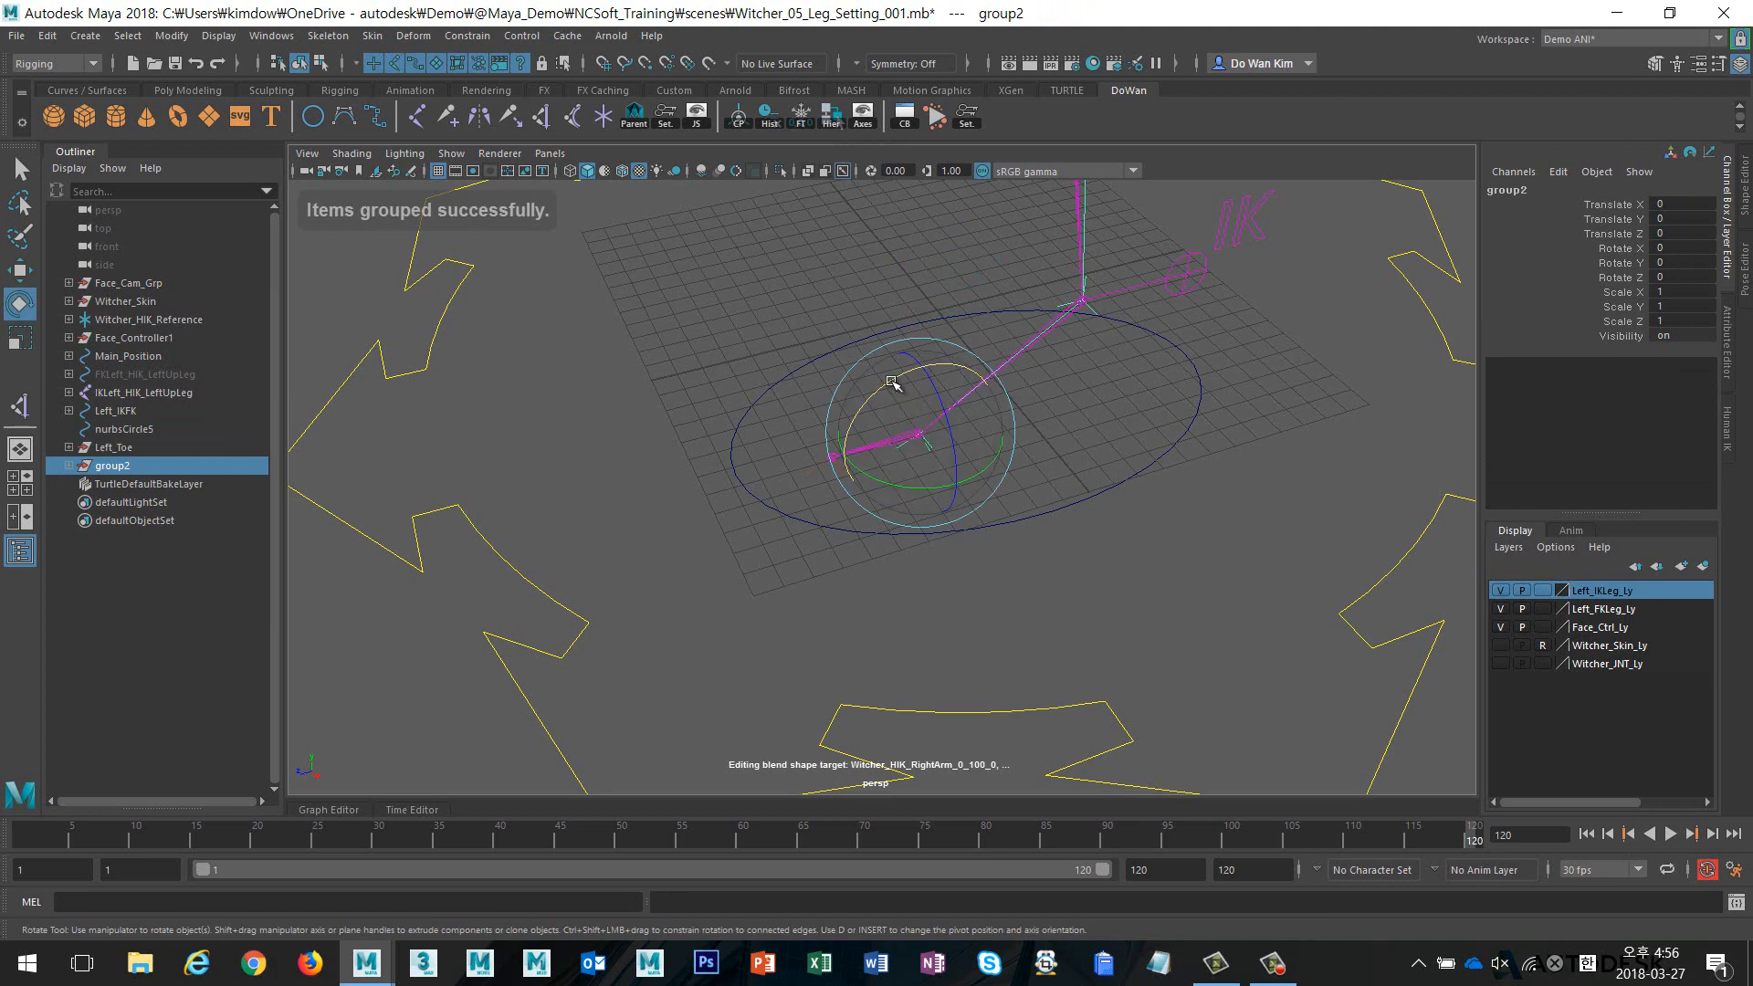
mouse_move(891, 383)
left_mouse_down()
mouse_move(878, 393)
mouse_move(904, 365)
left_mouse_up()
key("ctrl+z")
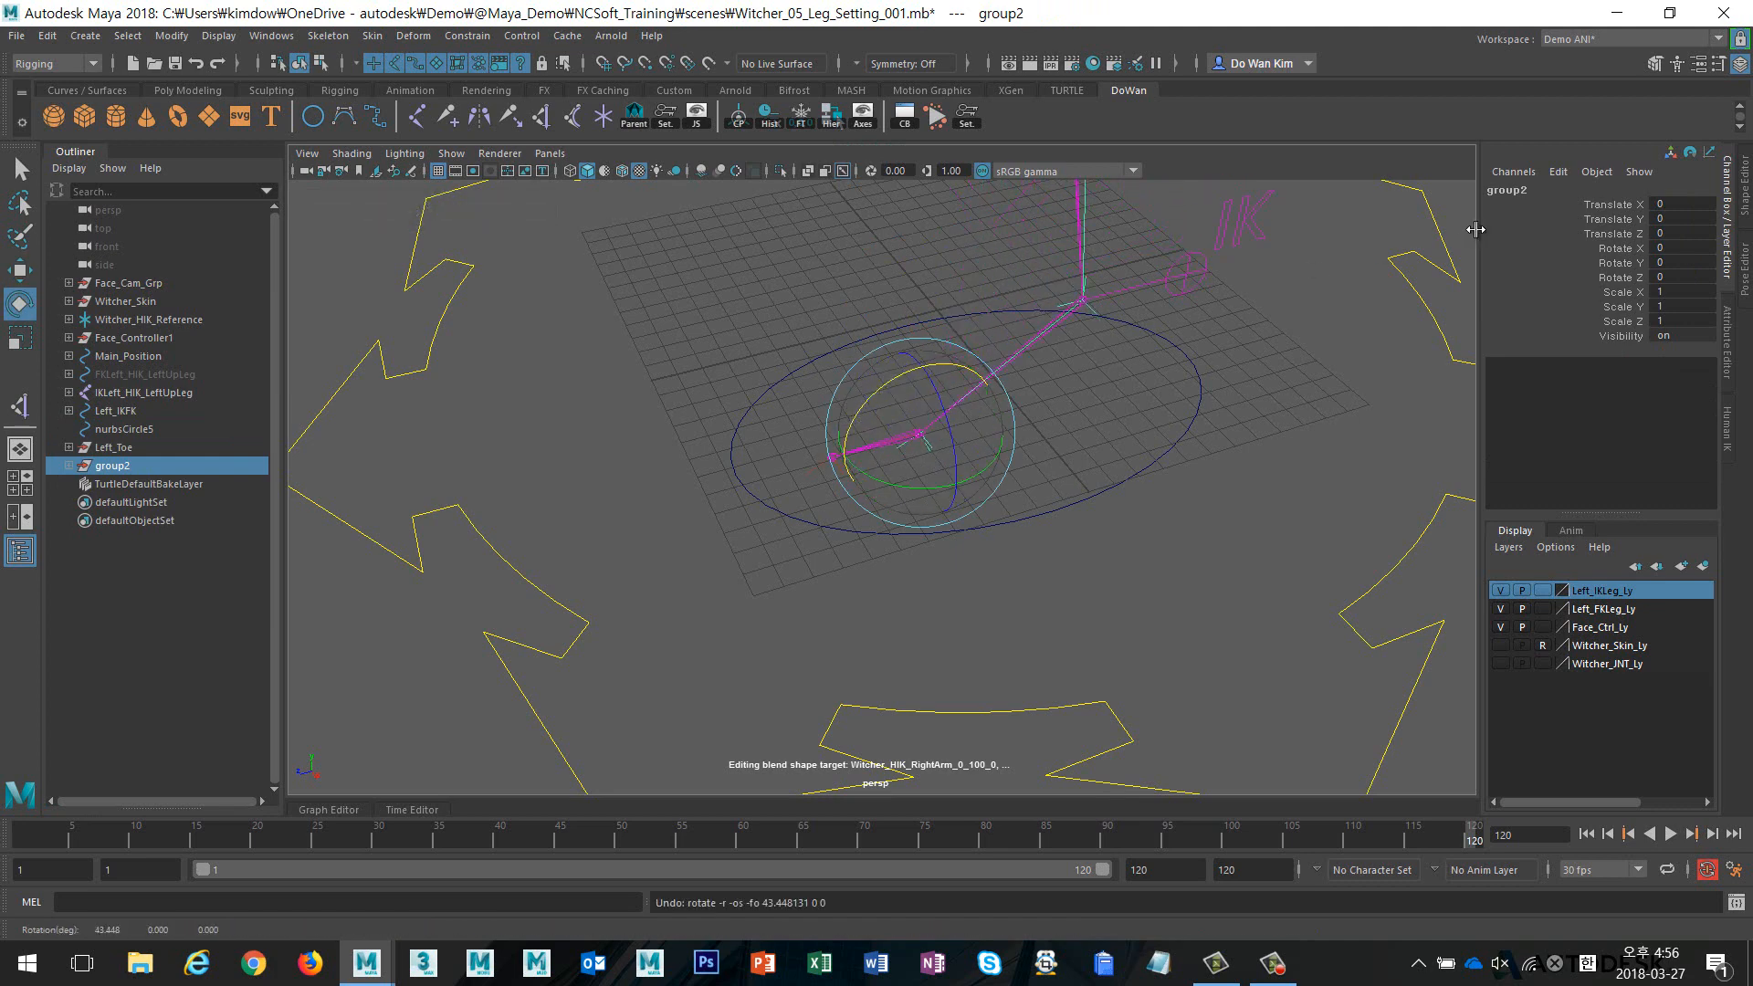
Rename the group holding ikHandle2 and ikHandle3 as Left_Ball
double_click(1530, 190)
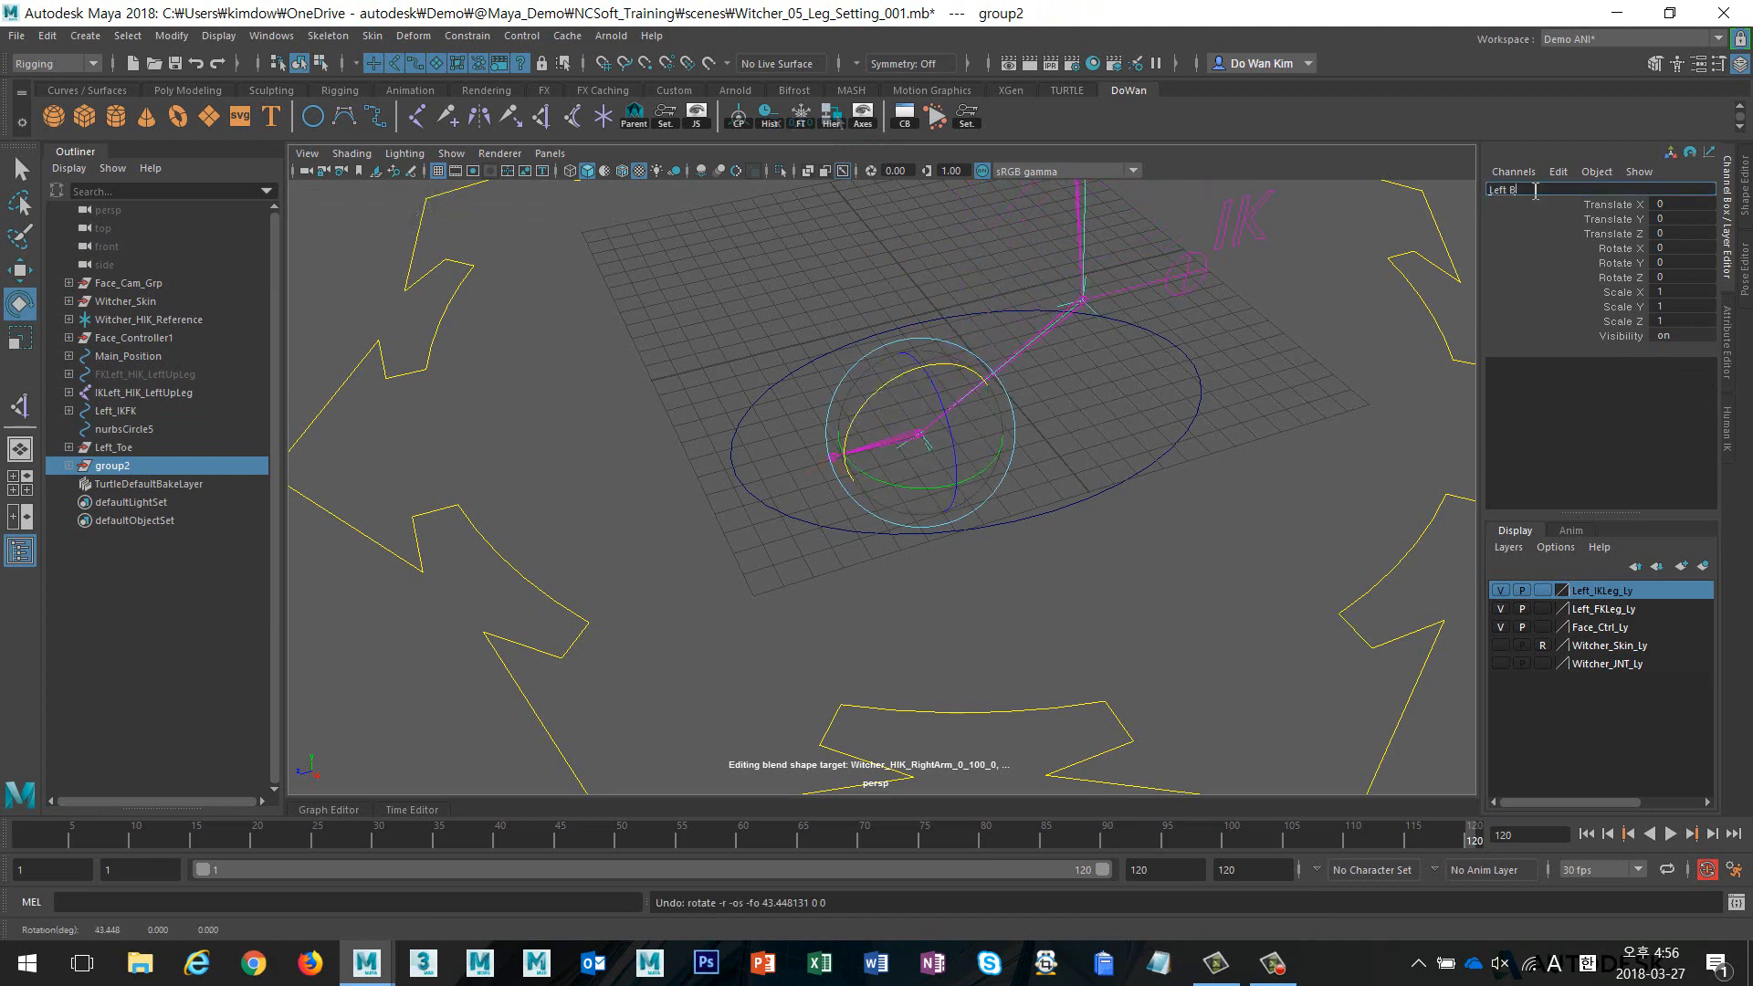
key("Return")
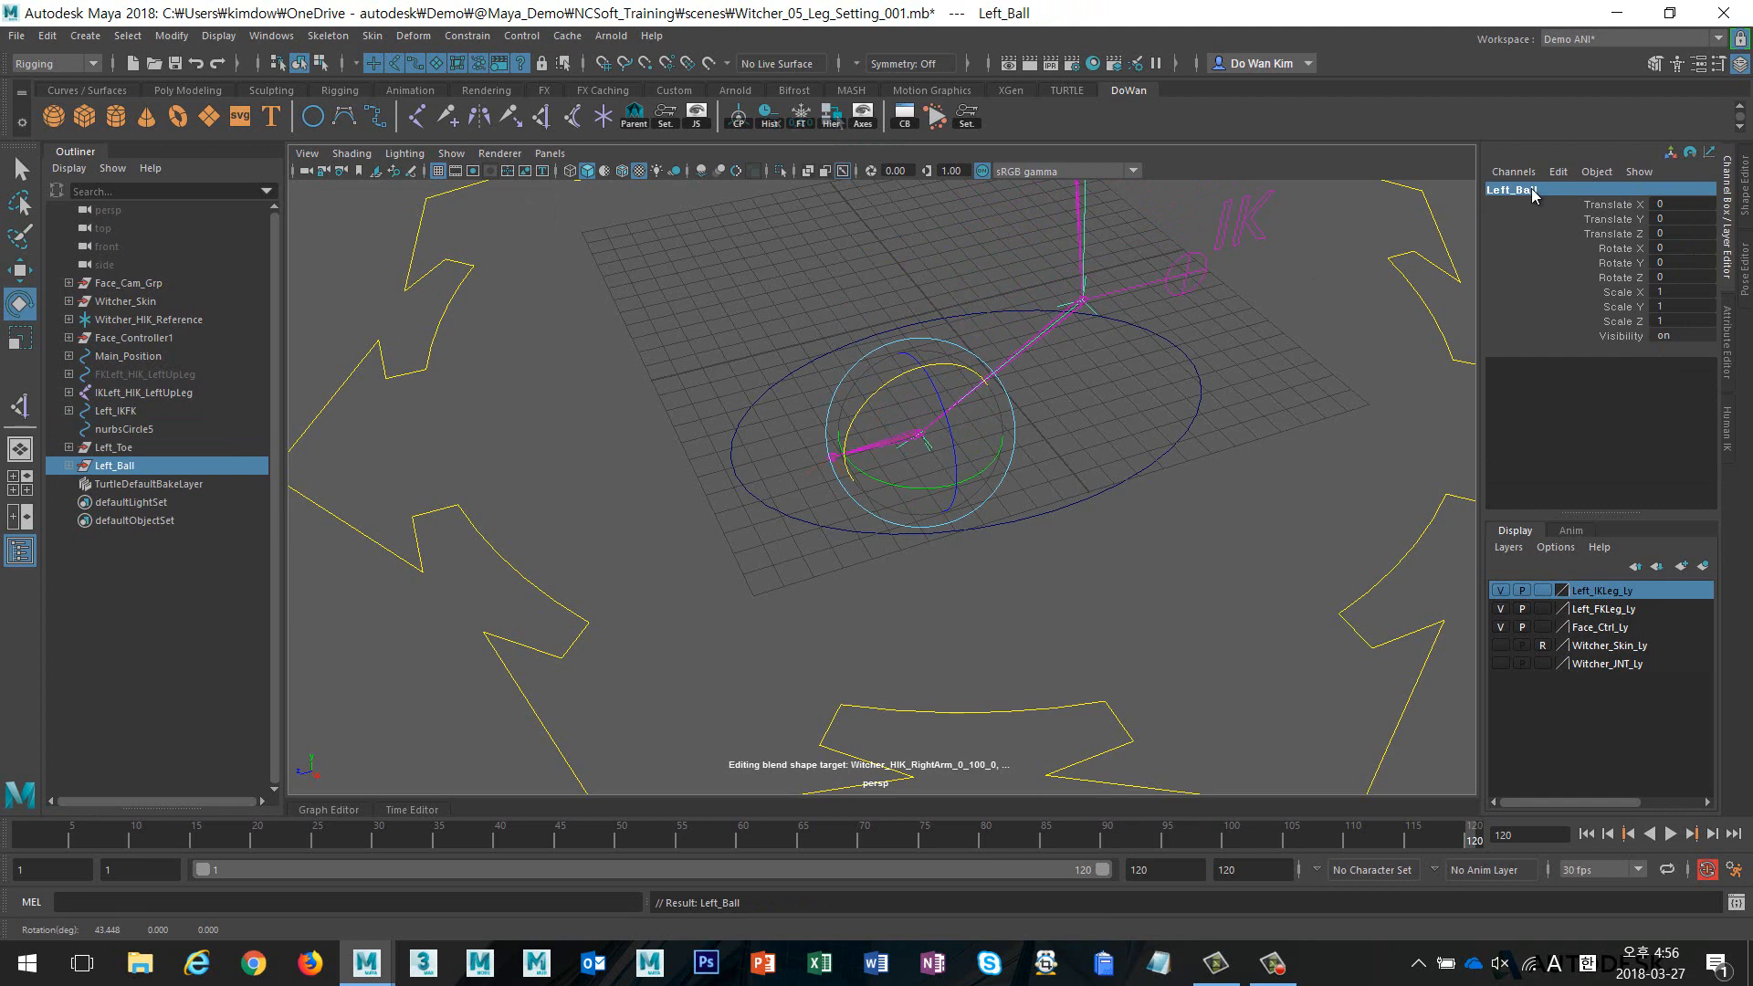
Group Left_Toe and Left_Ball together and snap the new group's pivot to the joint at the toe tip
left_click(146, 448, "ctrl")
key("ctrl+g")
key("w")
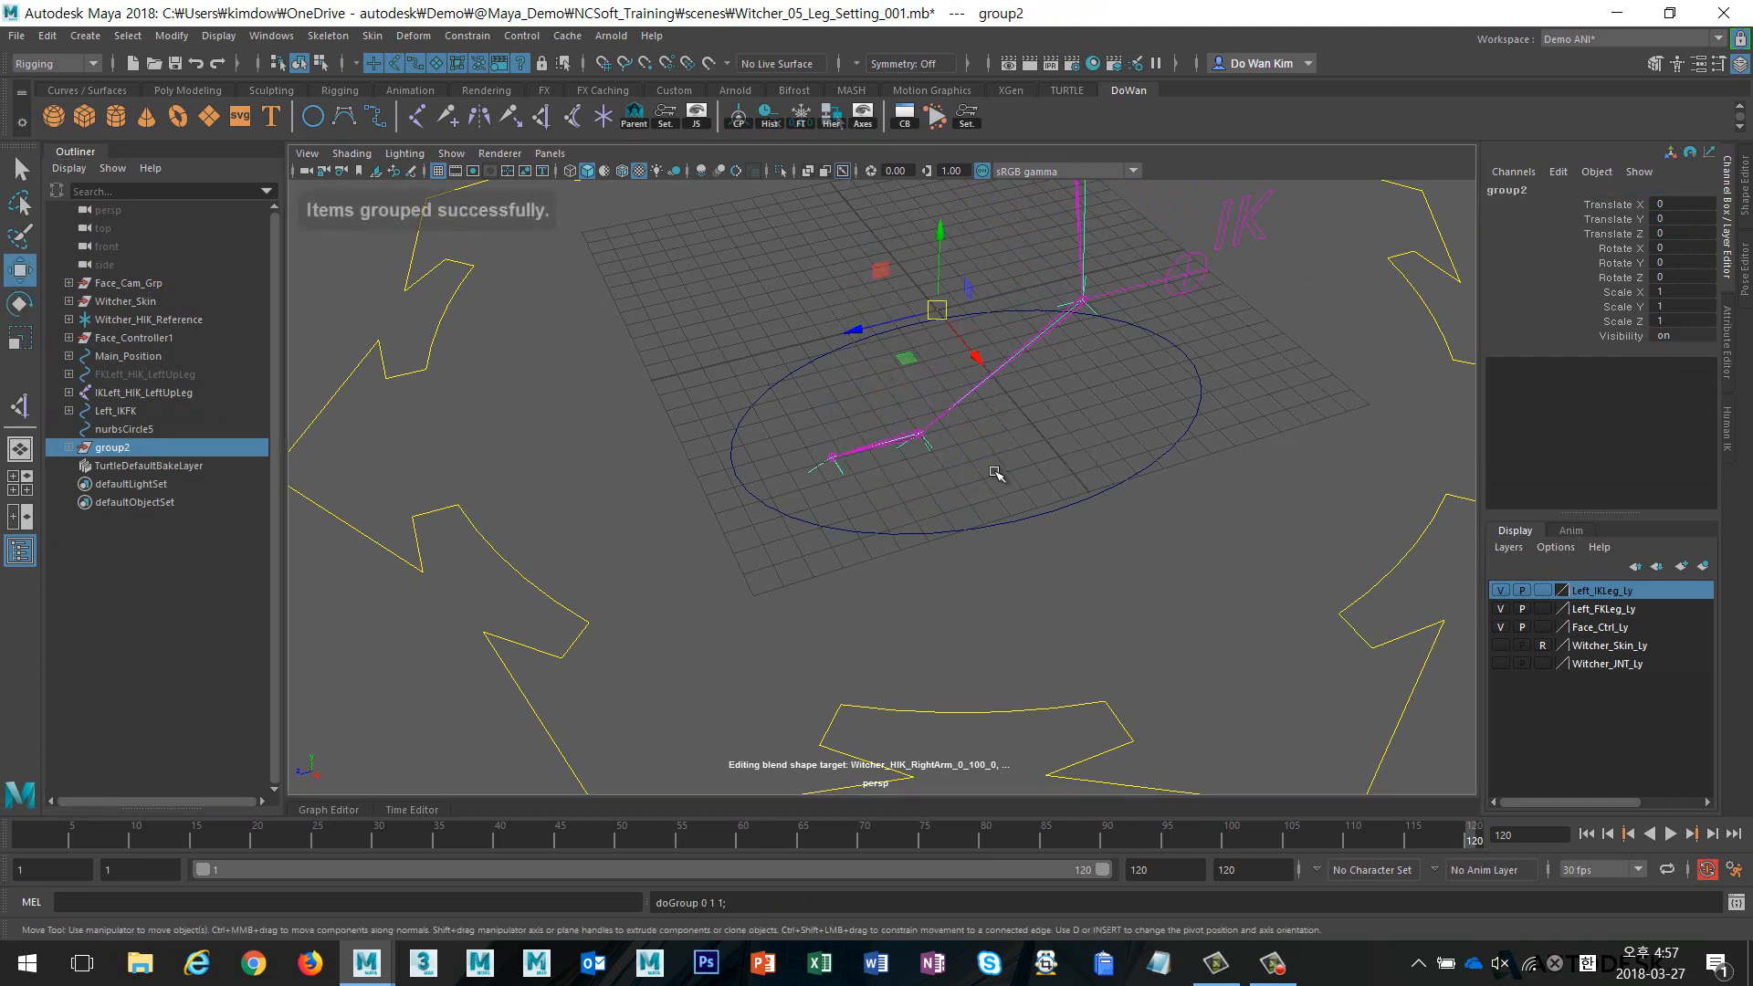
left_click_drag(1029, 466, 1024, 473, "alt")
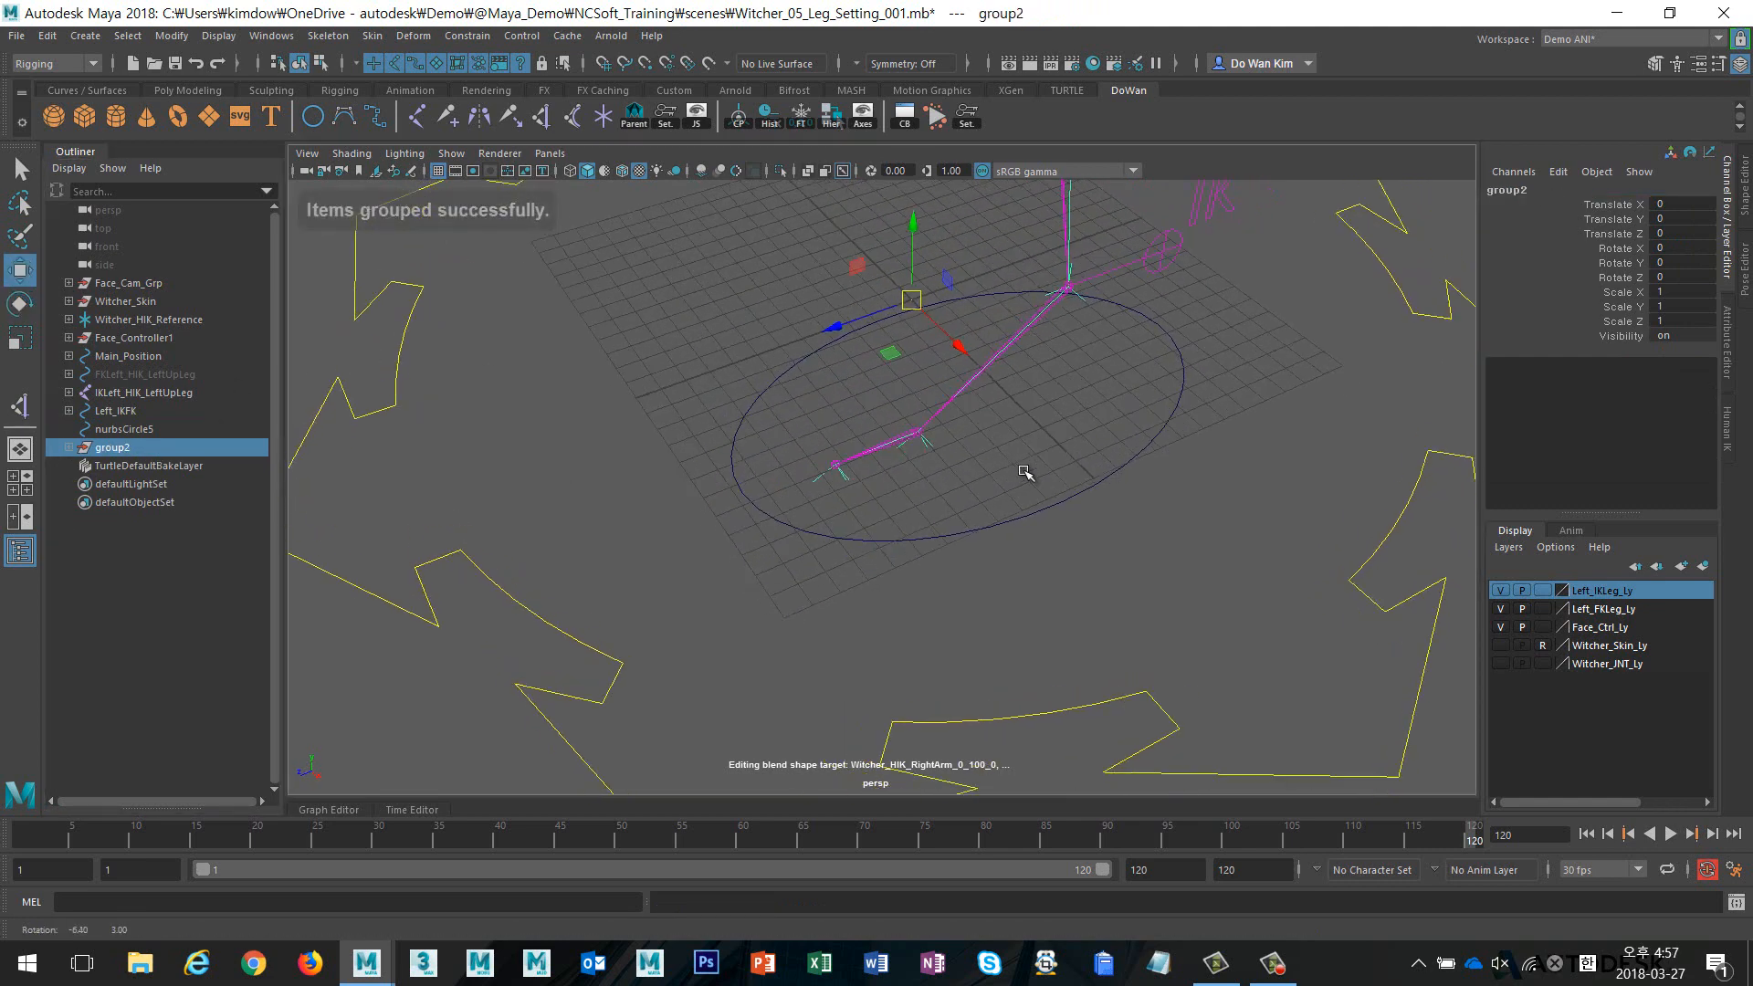
key("d")
left_click_drag(857, 467, 835, 465)
Rename the group with the toe-tip pivot as Left_Toe_End
double_click(1547, 191)
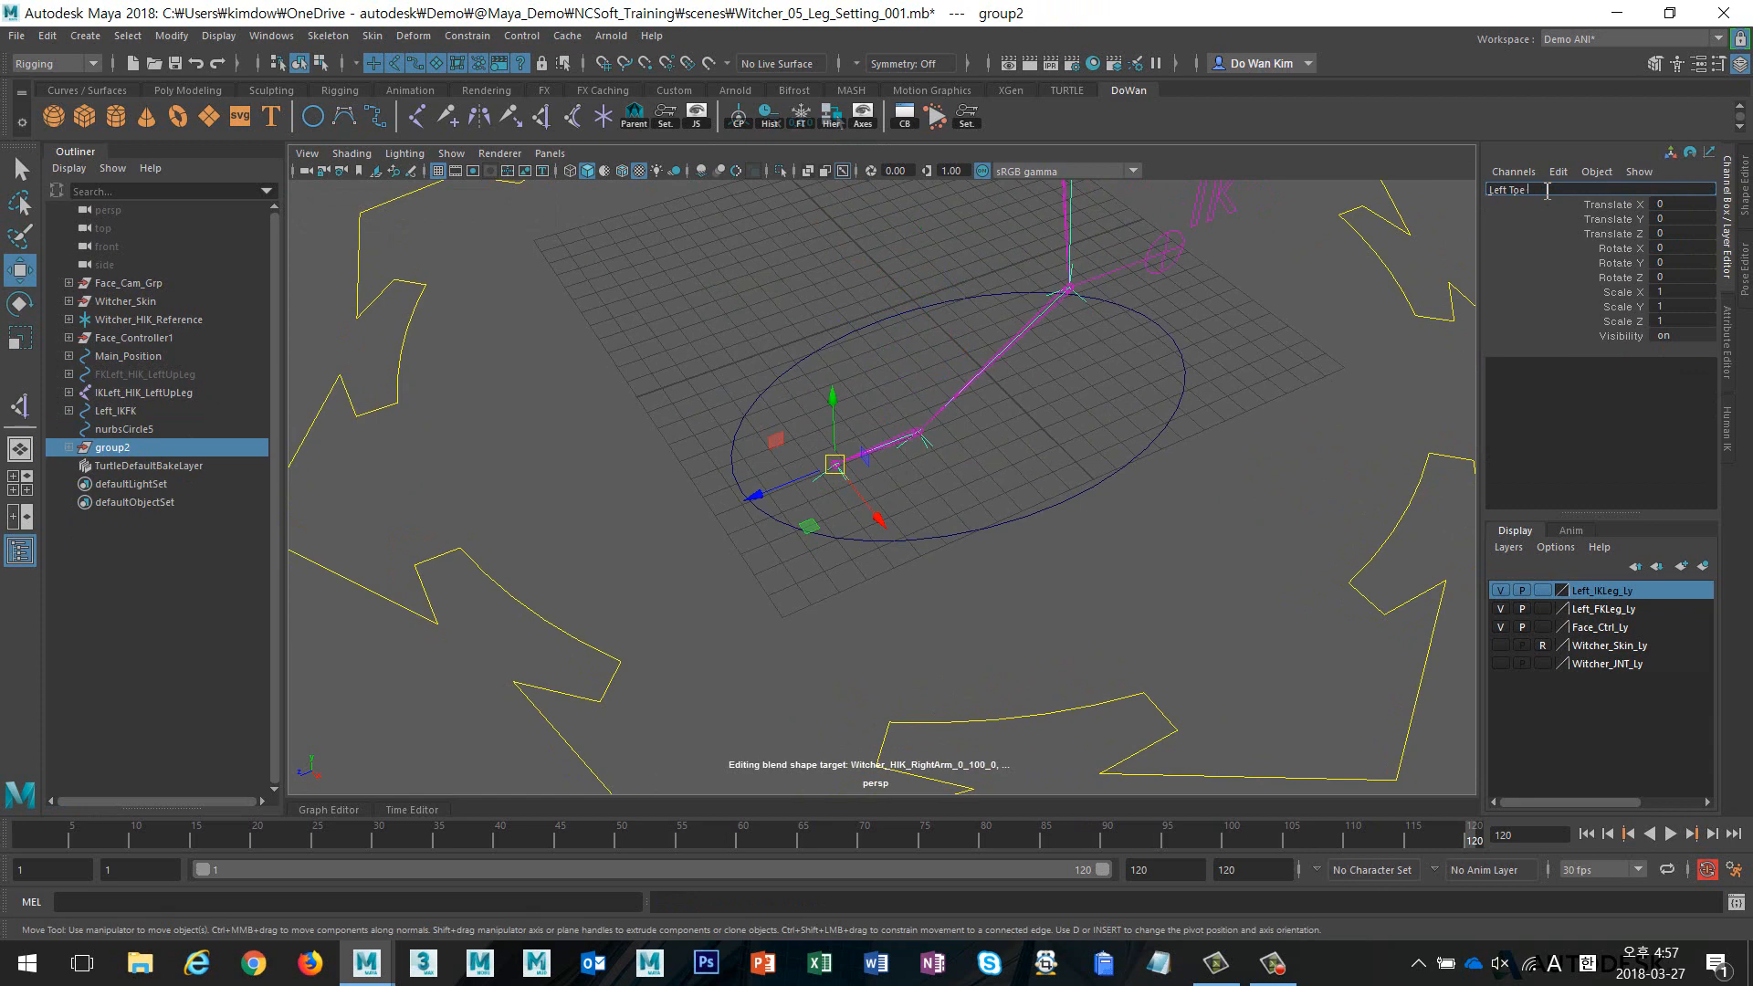
type("Left_Toe_End")
key("Return")
Test-rotate Left_Toe_End around the toe tip and undo the rotation
key("e")
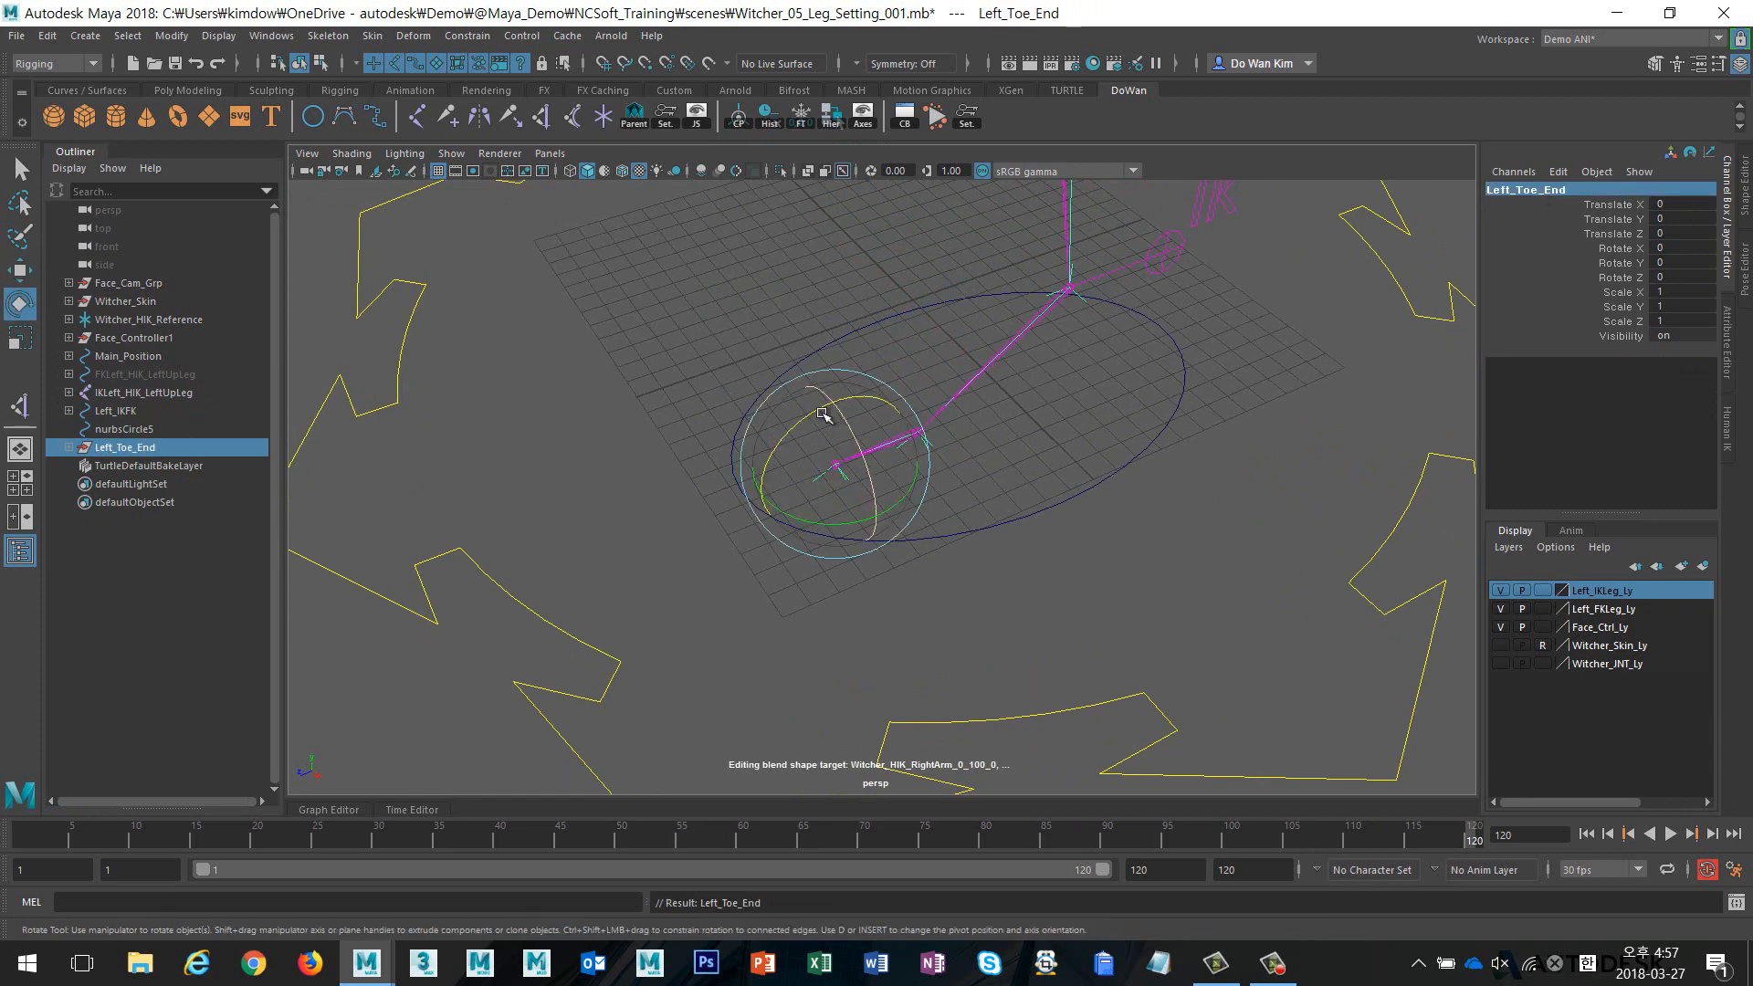
left_click_drag(826, 419, 735, 445)
key("ctrl+z")
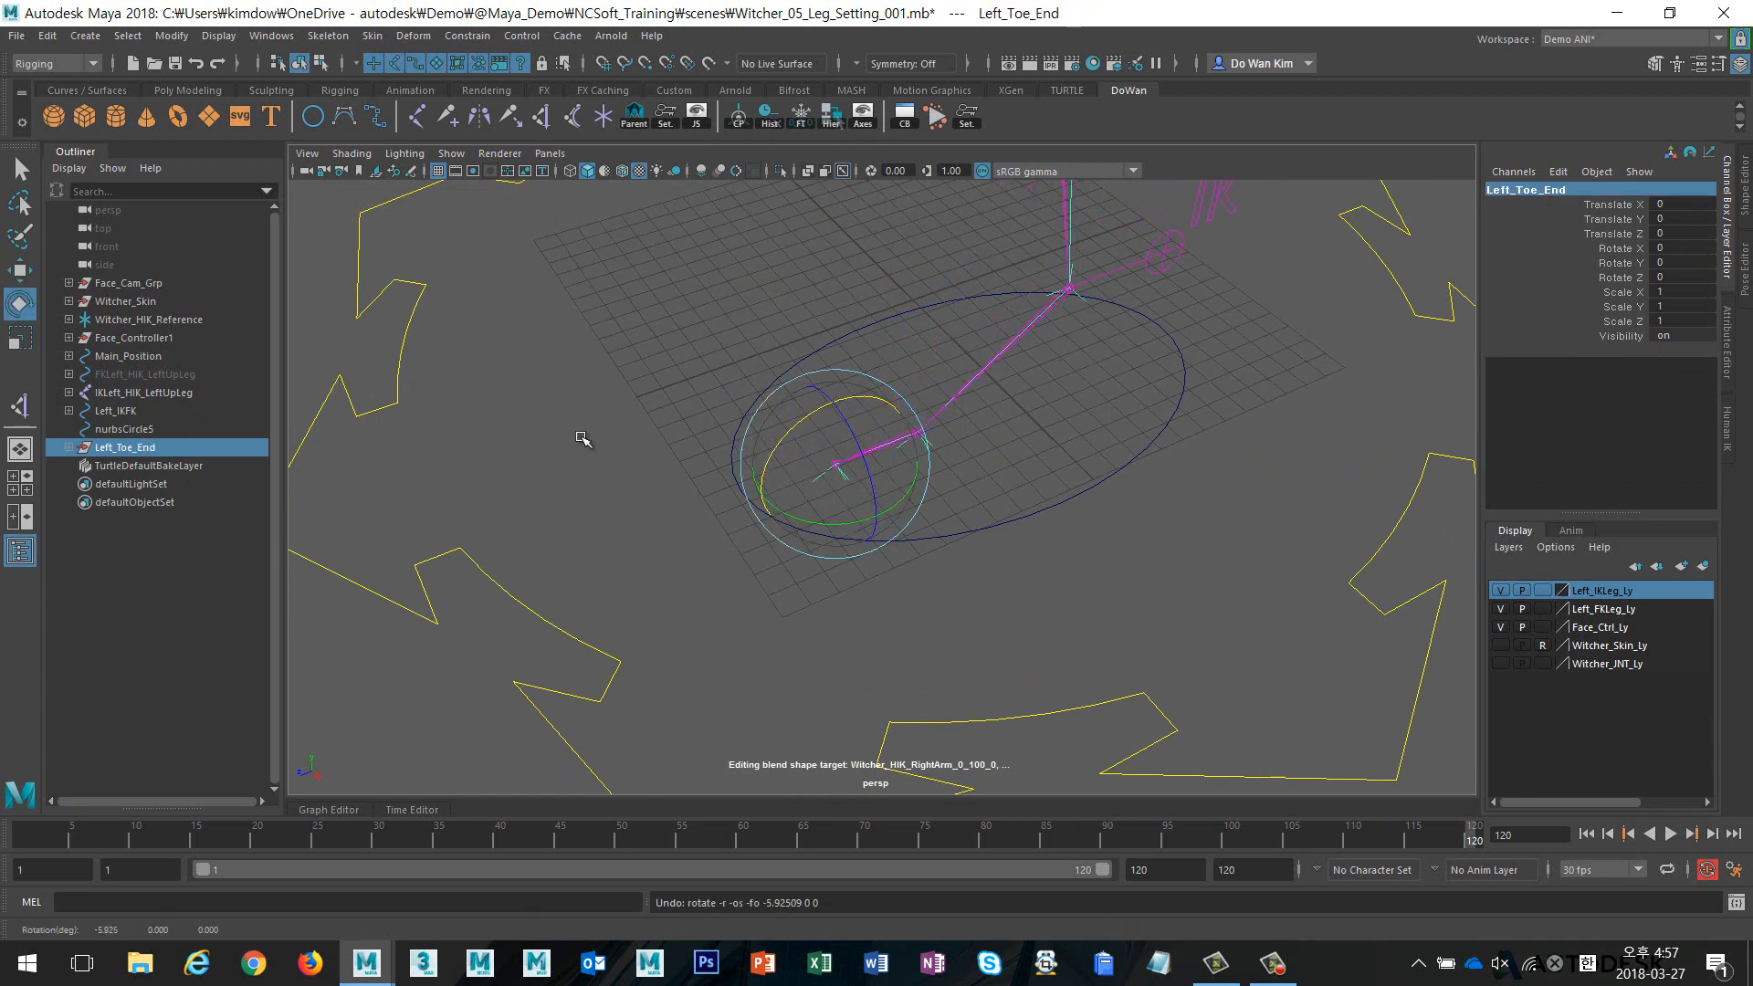
Group Left_Toe_End on its own, show the Witcher_Skin_Ly layer and place the group's pivot roughly at the left boot's heel
key("ctrl+g")
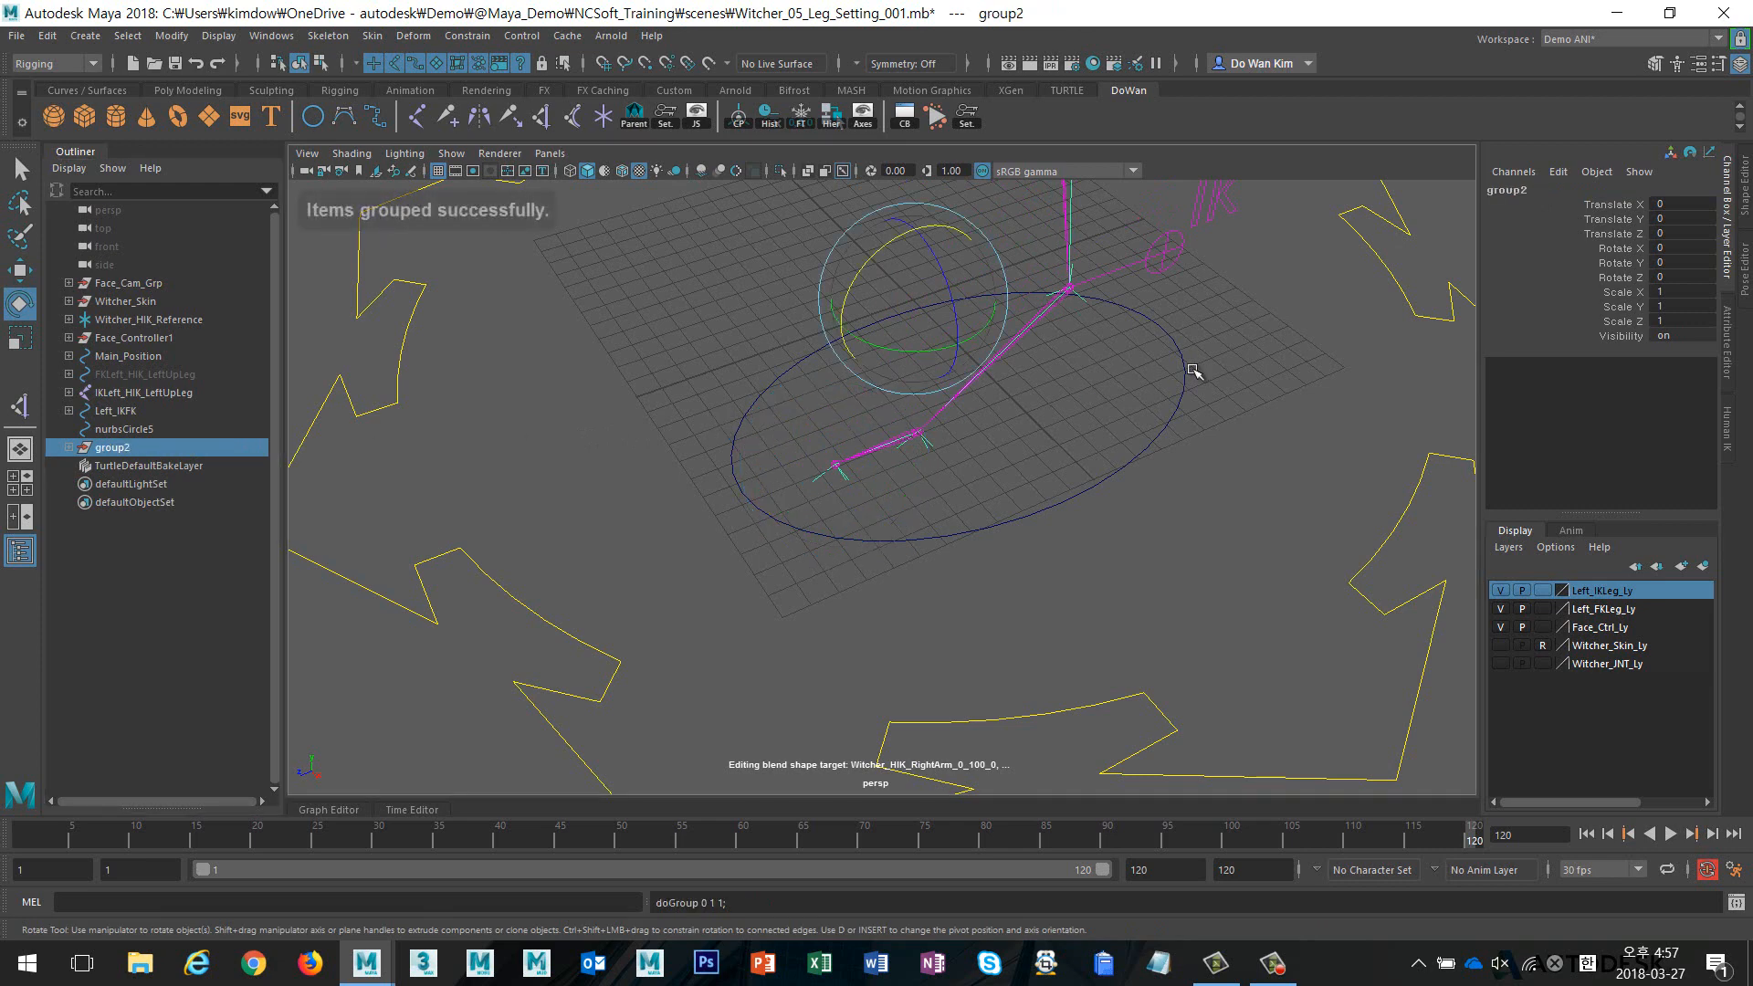
left_click(1500, 645)
left_click_drag(1278, 594, 945, 548, "alt")
key("d")
left_click_drag(1013, 454, 952, 637)
key("d")
left_click_drag(1099, 652, 1278, 411, "alt")
key("ctrl+z")
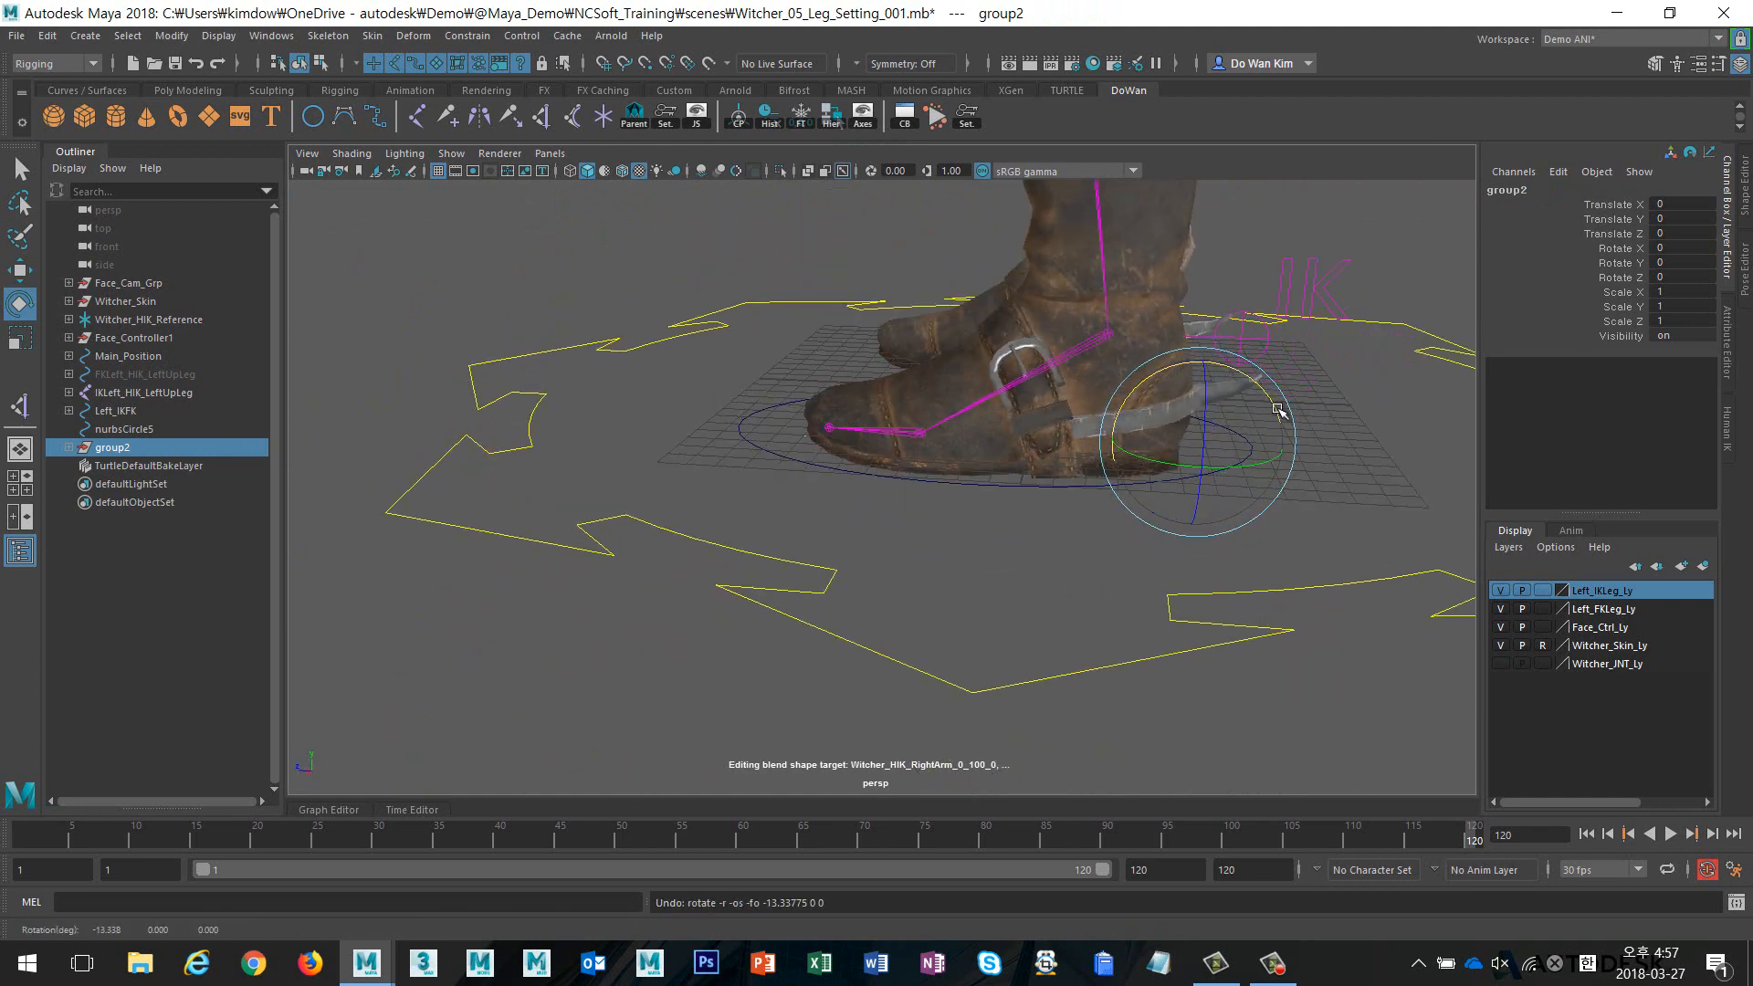
Display wireframe on the shaded skin and snap the group's pivot to a vertex at the bottom back edge of the left boot heel
key("d")
left_click_drag(1244, 487, 1044, 493, "alt")
right_click_drag(1044, 493, 1228, 508, "alt")
left_click_drag(1091, 510, 1041, 573, "alt")
key("d")
left_click(621, 171)
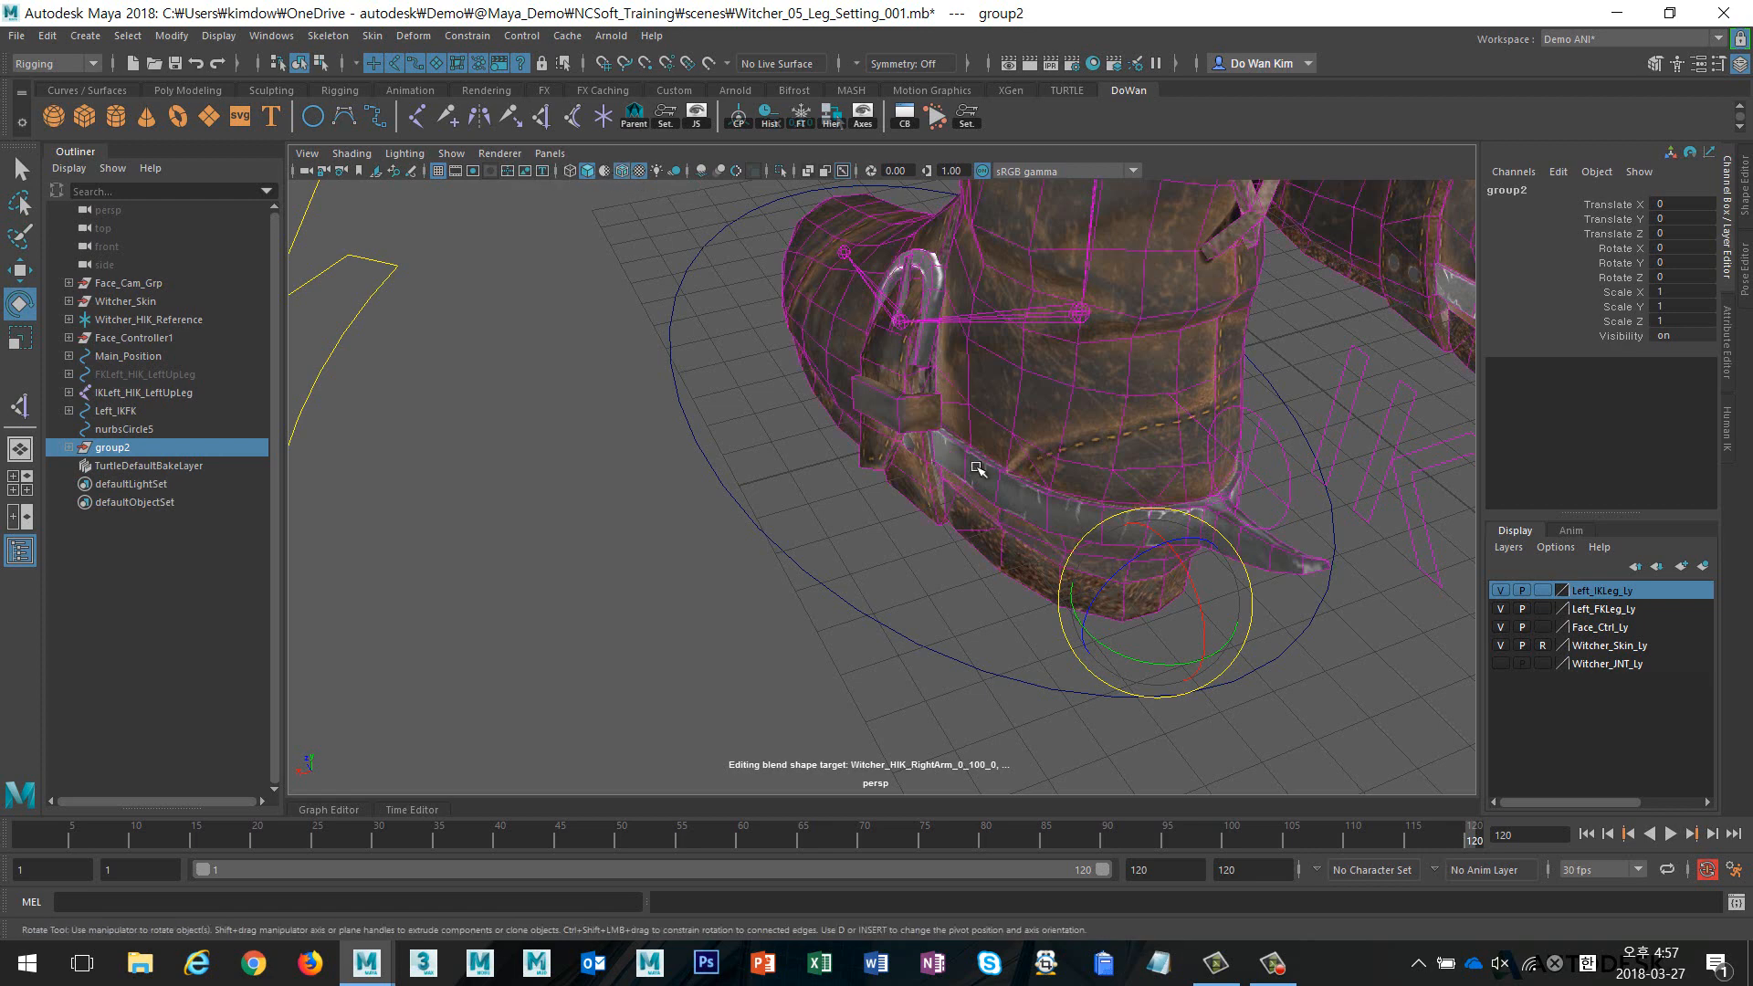
left_click_drag(1233, 608, 1234, 572, "alt")
key("d")
key("v")
middle_click_drag(1165, 481, 1166, 484)
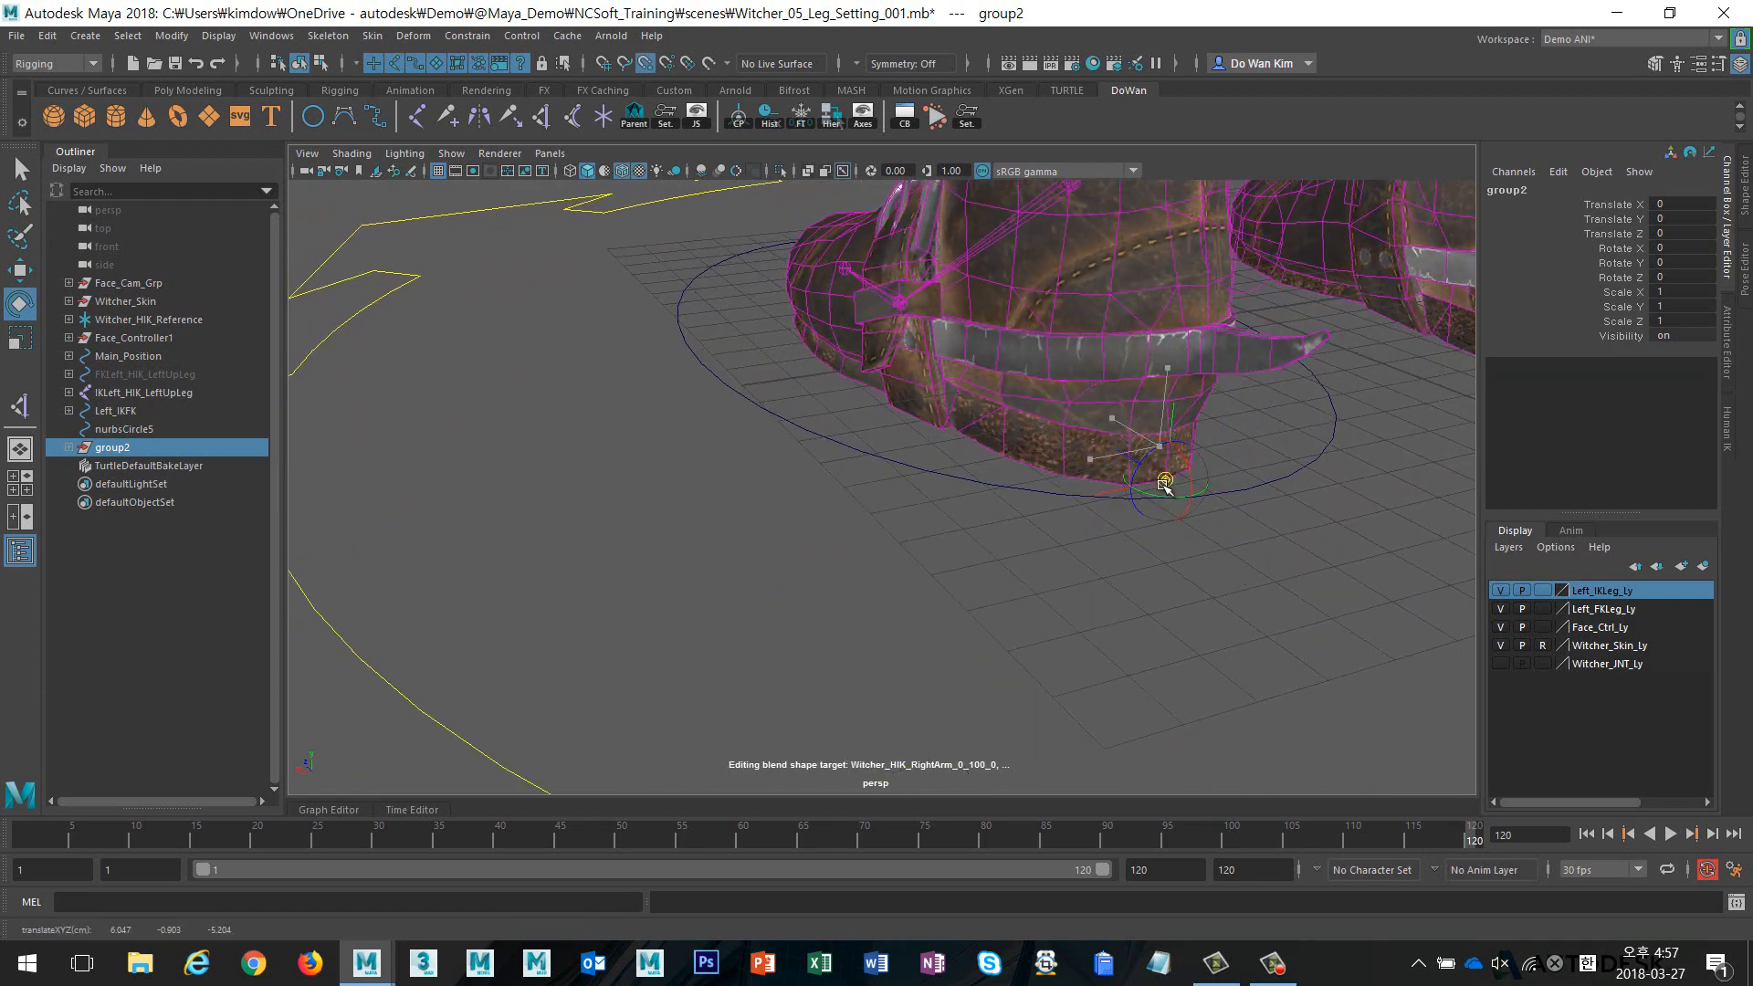
Test-rotate the group around the boot heel and undo the rotation
left_click_drag(1293, 577, 1164, 561, "alt")
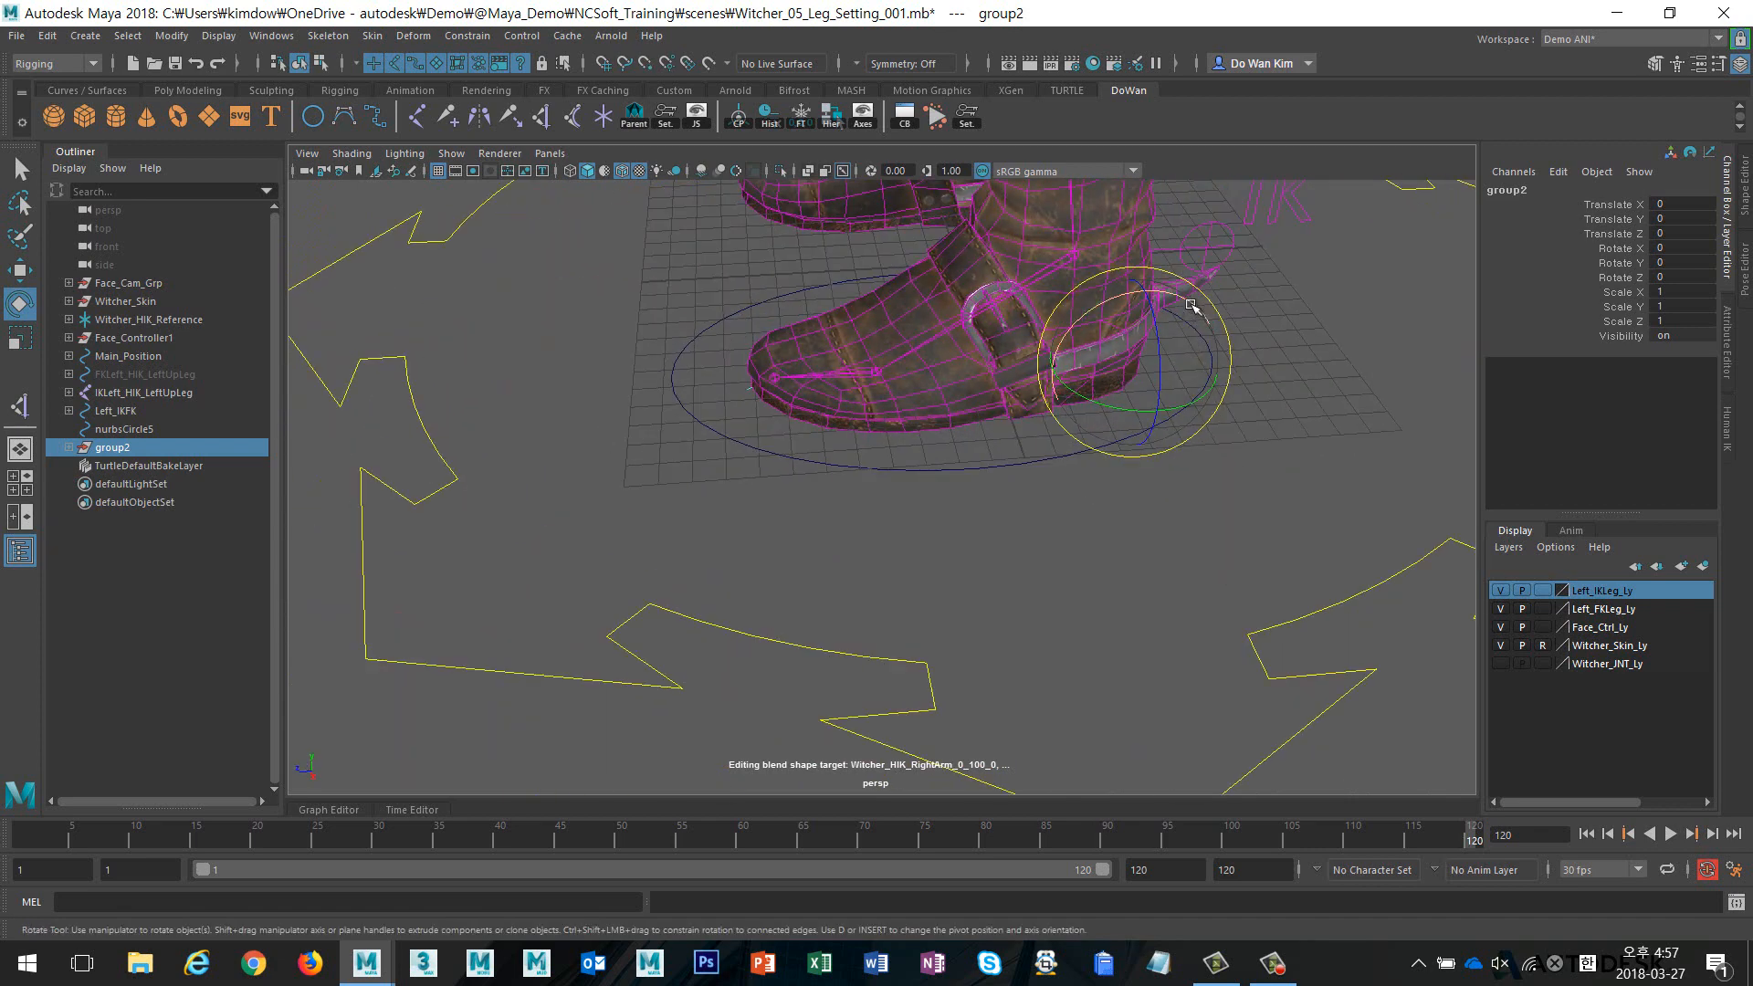
left_click_drag(1190, 310, 1225, 337)
key("ctrl+z")
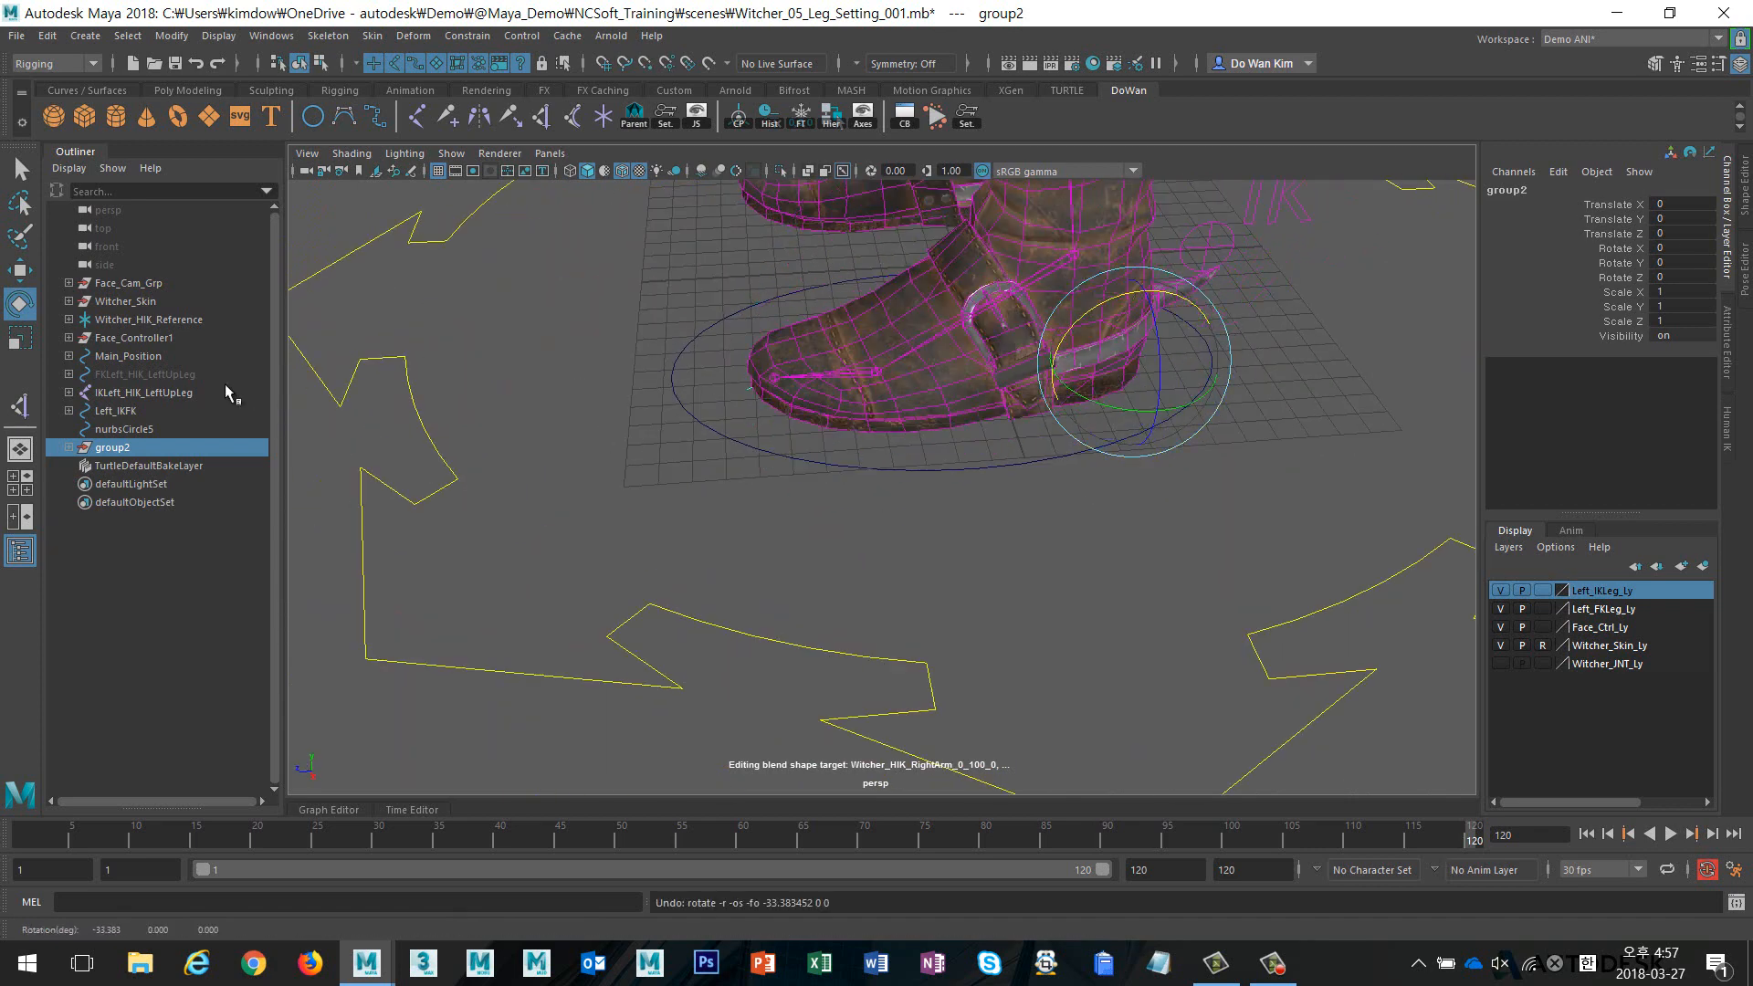
Rename the group with the heel pivot as Left_Heel
double_click(1536, 188)
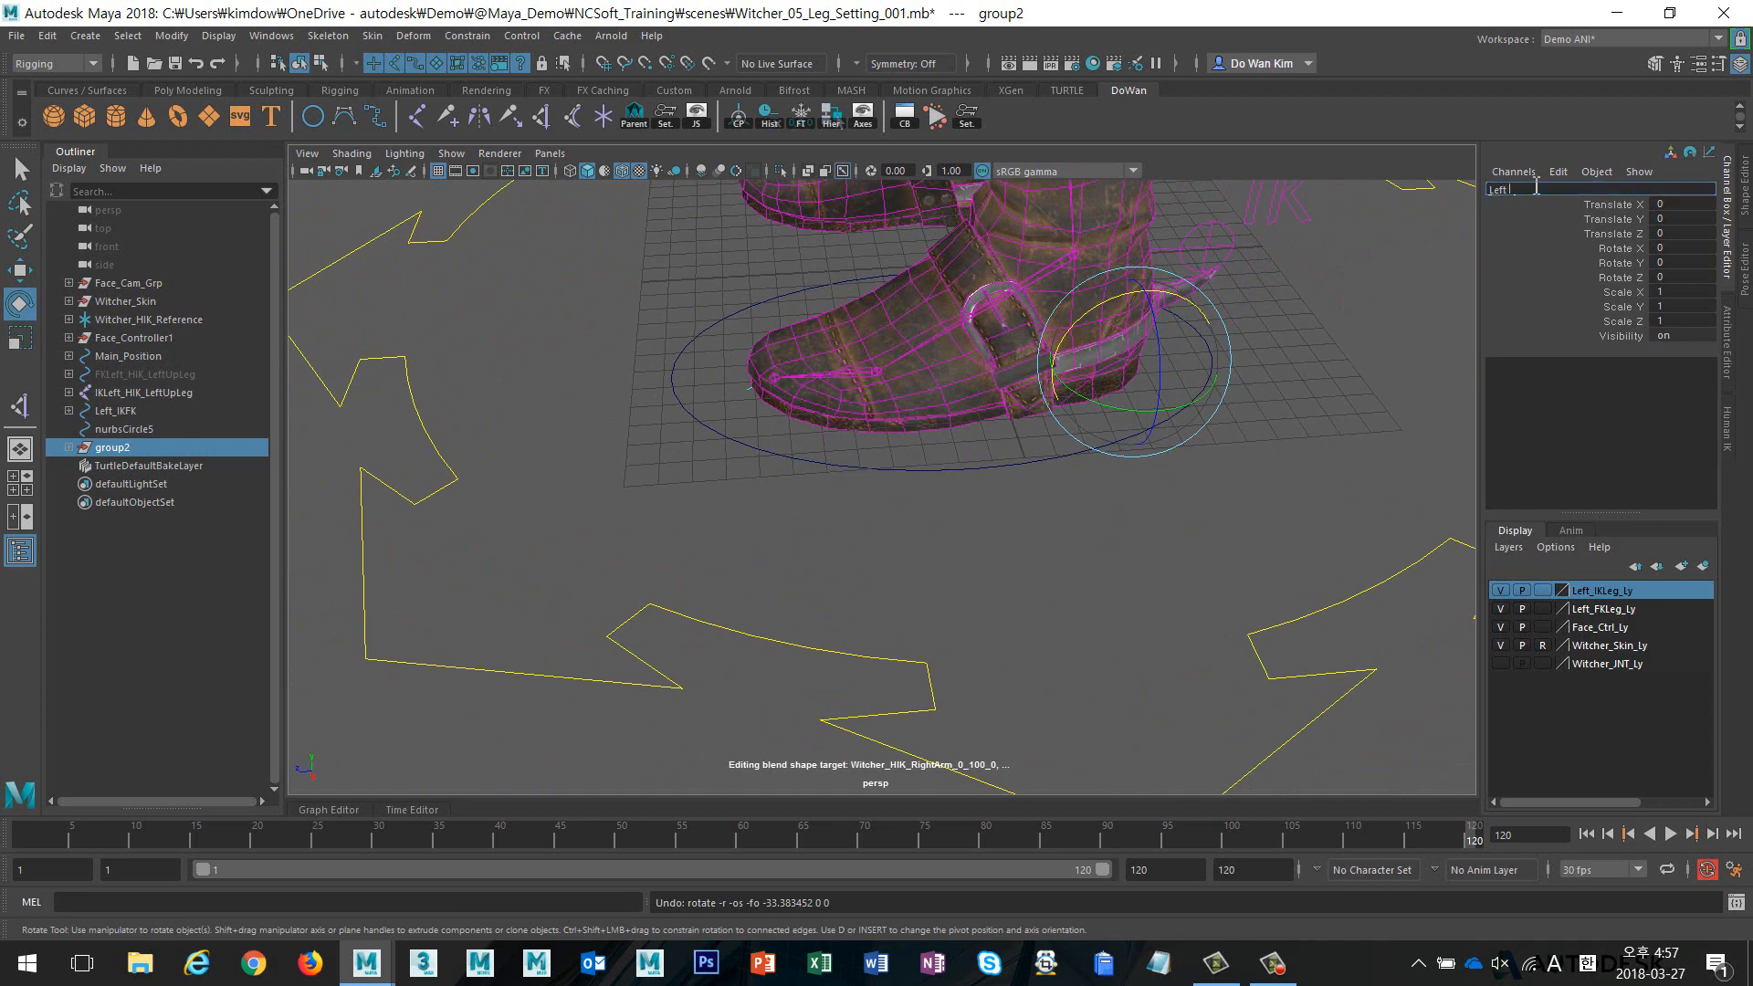
type("Left Heel")
key("Return")
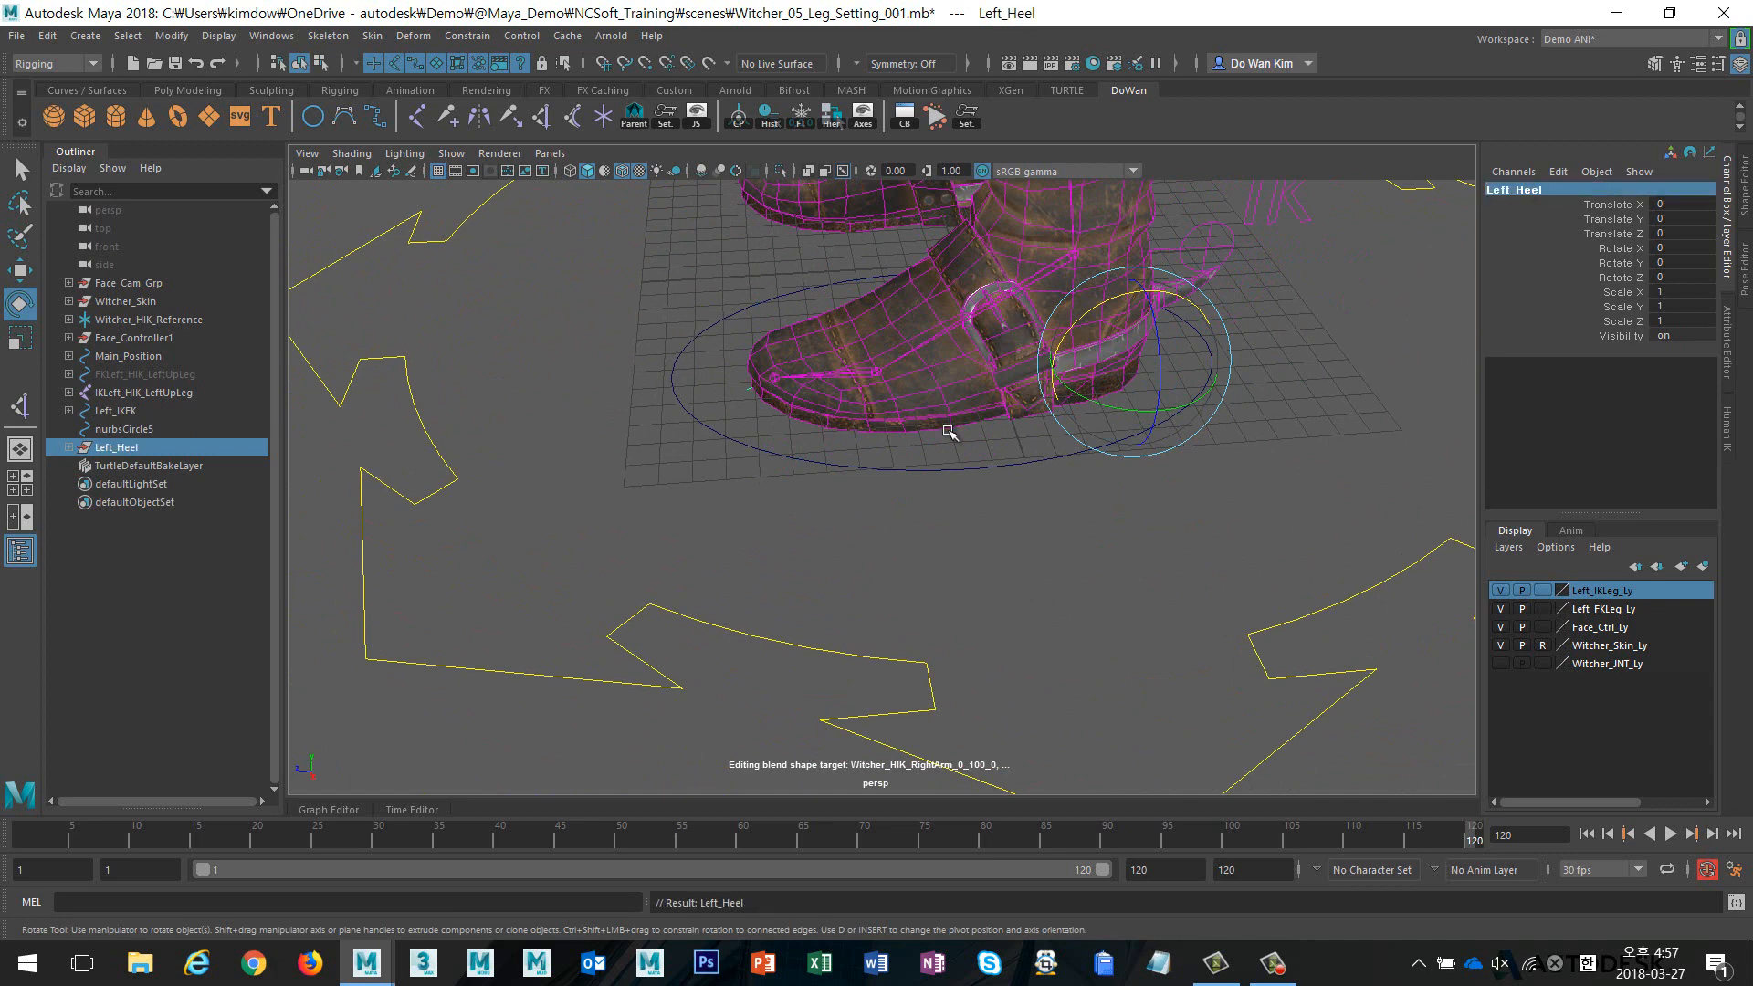
Parent Left_Heel under the foot circle nurbsCircle5 and clear the selection
left_click_drag(949, 432, 1017, 481, "alt")
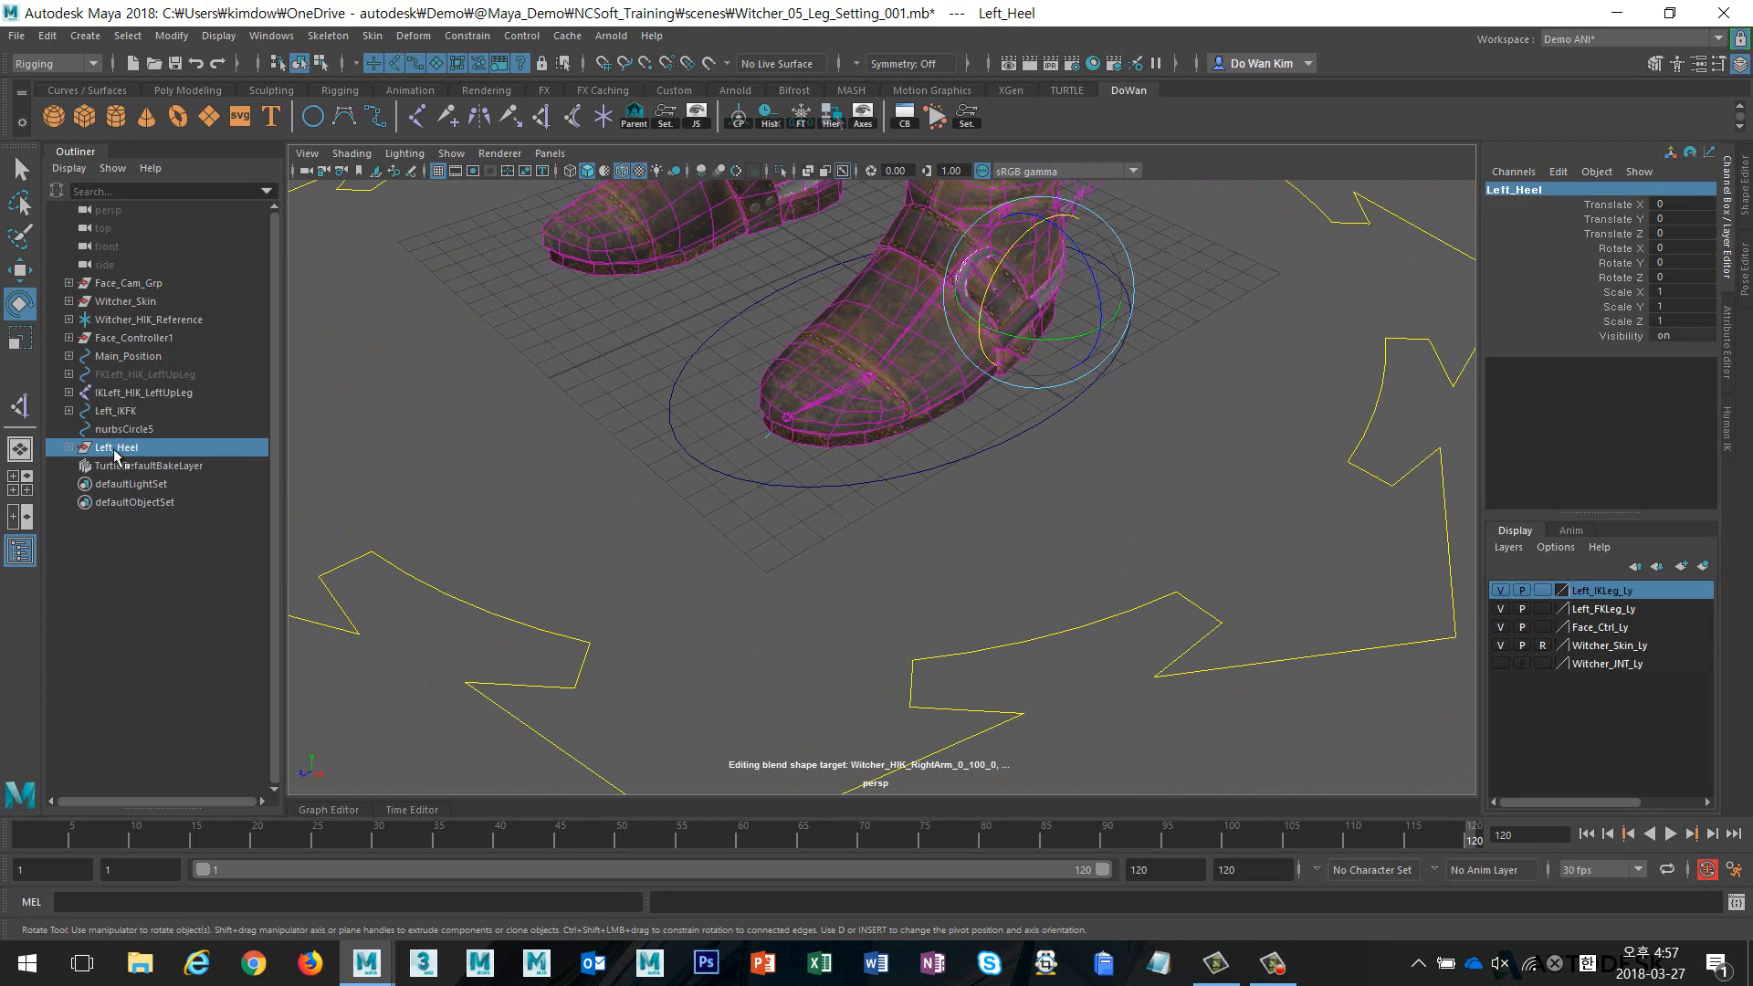
left_click(837, 478, "shift")
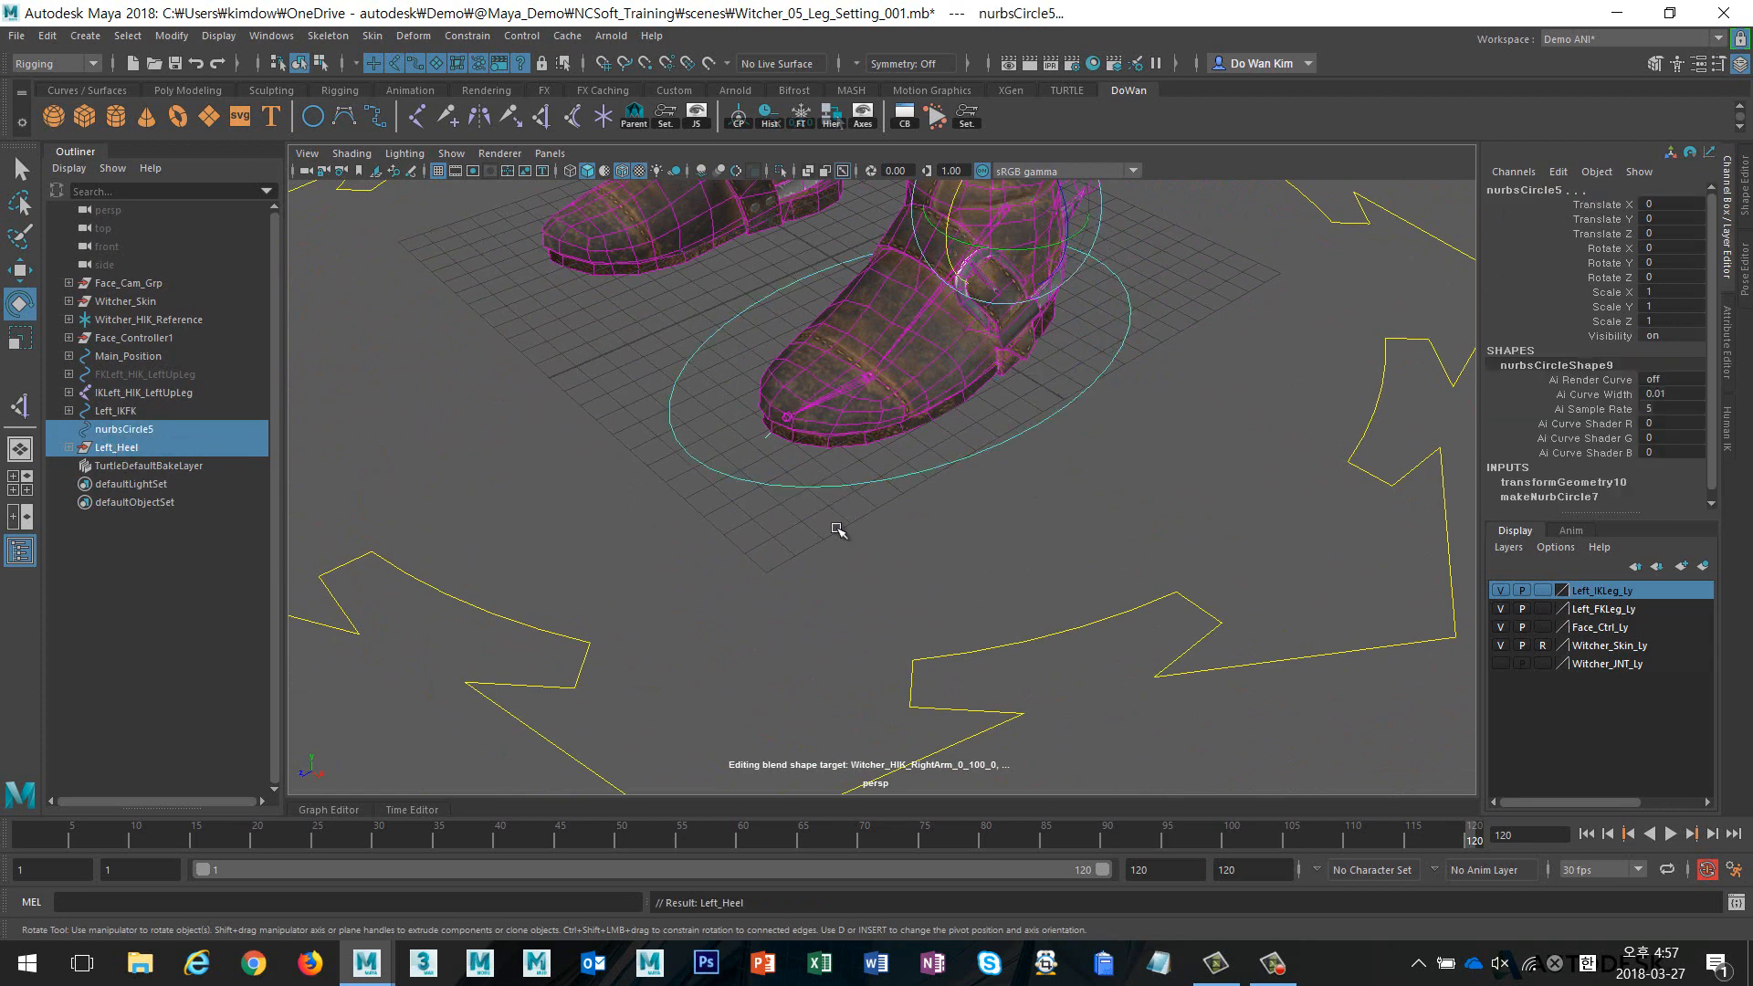
key("p")
left_click(746, 527)
Test-move the foot circle together with its leg and undo the move
left_click(154, 430)
scroll(962, 507, "down", 4)
key("w")
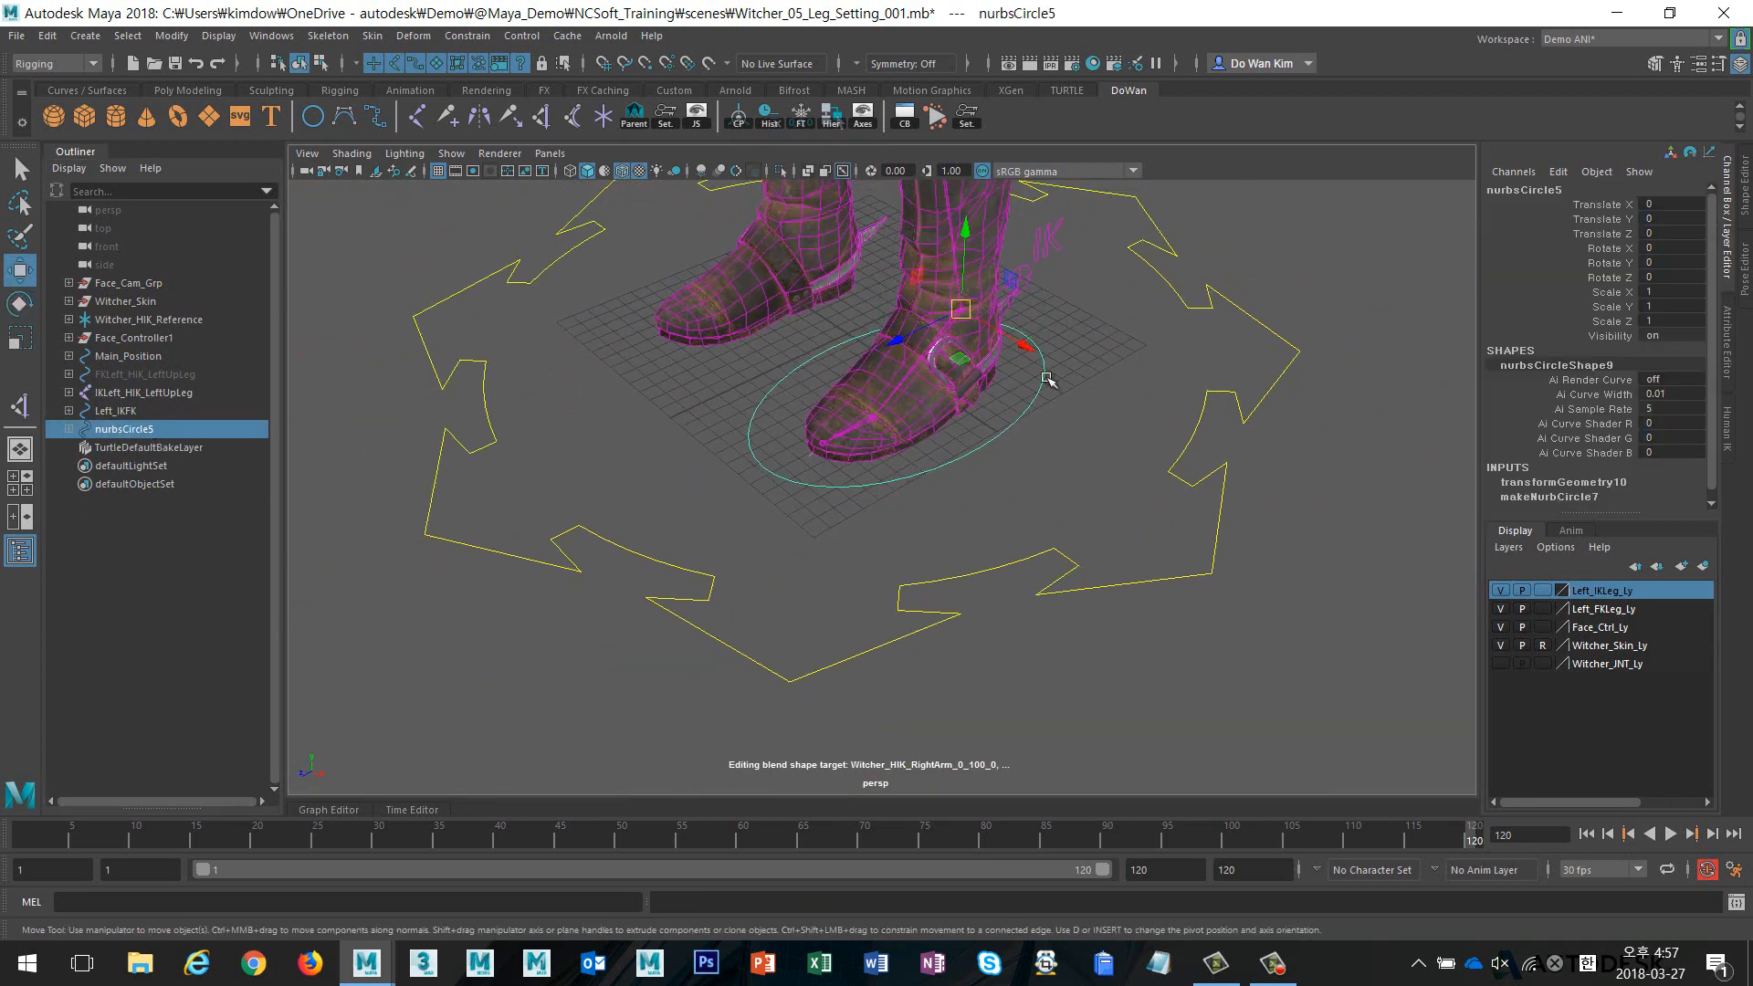
left_click_drag(920, 271, 861, 255)
key("ctrl+z")
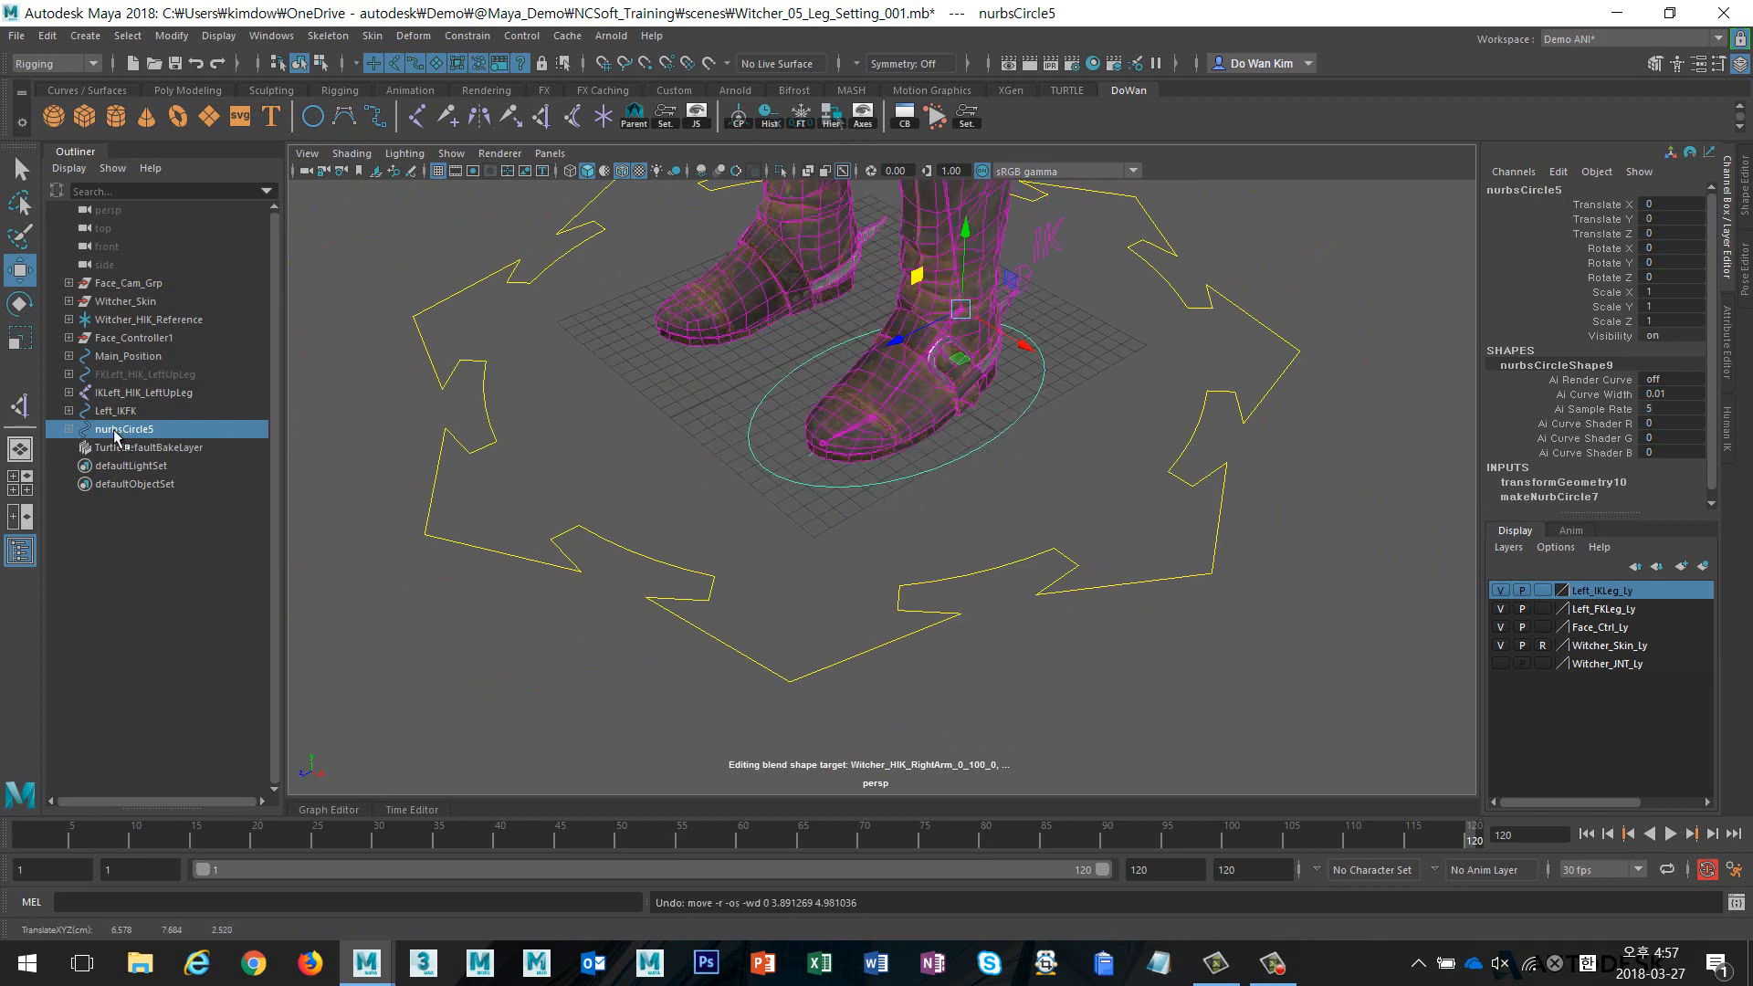
Expand the foot circle's whole hierarchy and check the nested Left_Heel, Left_Toe_End, Left_Toe and Left_Ball groups
left_click(69, 428)
left_click(69, 429, "shift")
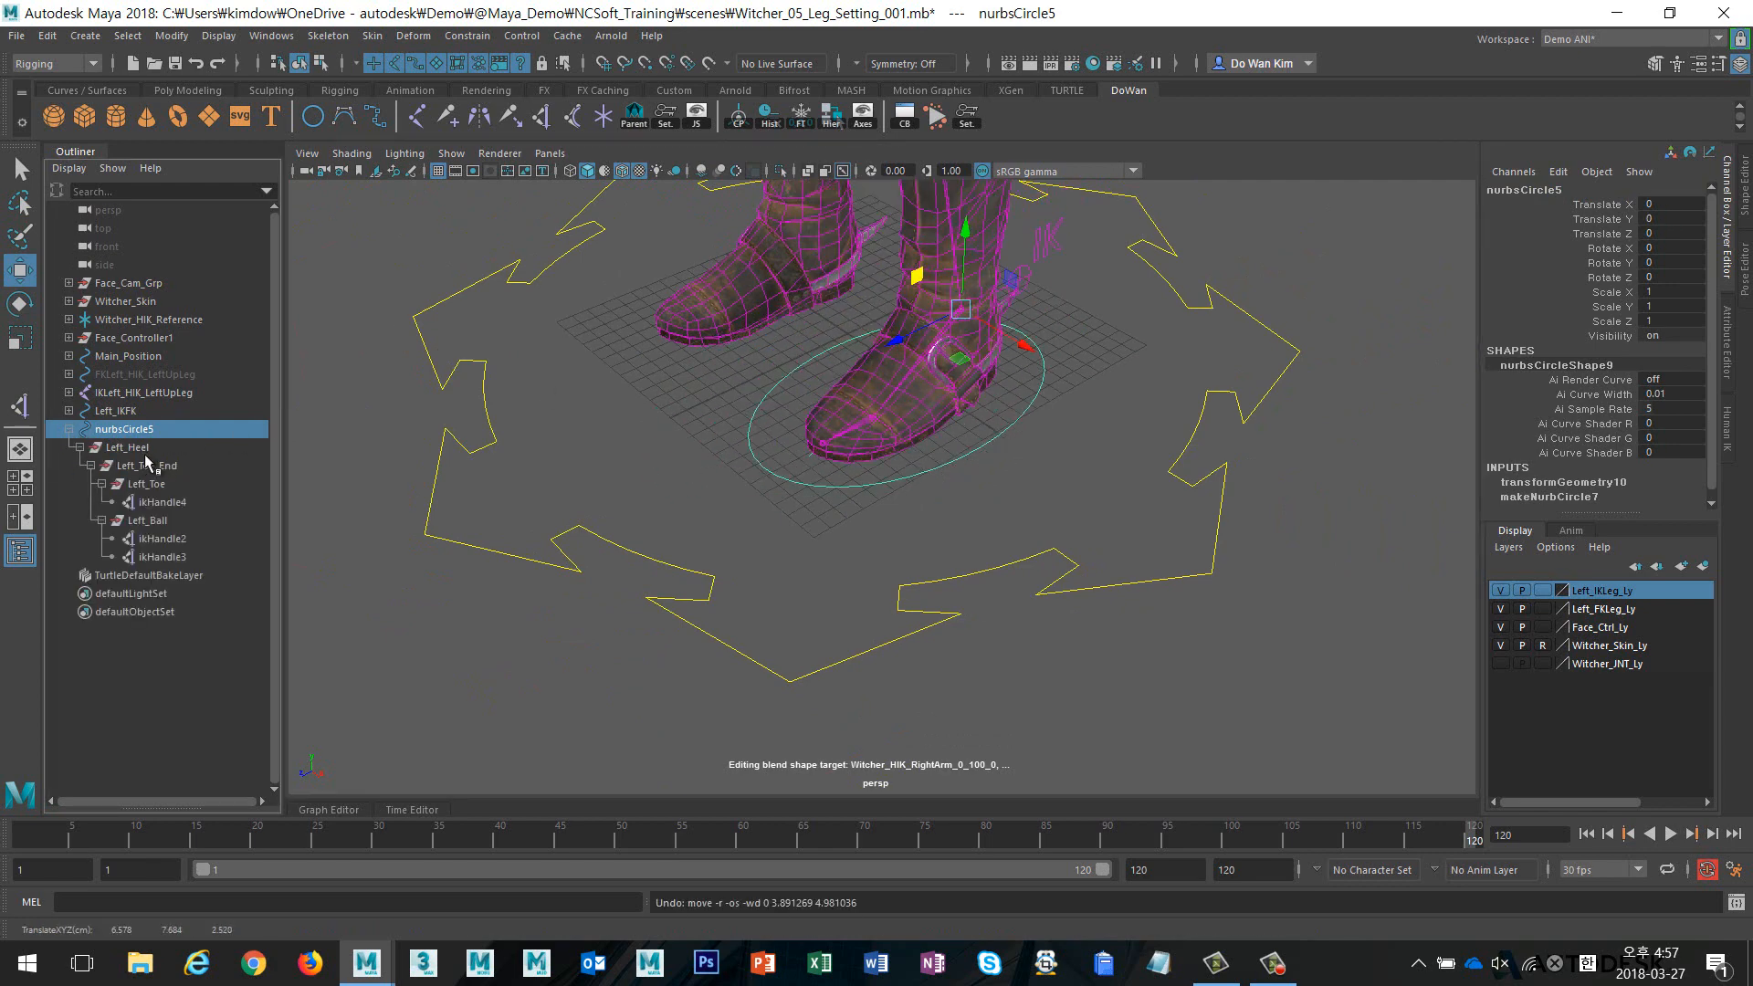
left_click(229, 453)
key("Down")
key("Down")
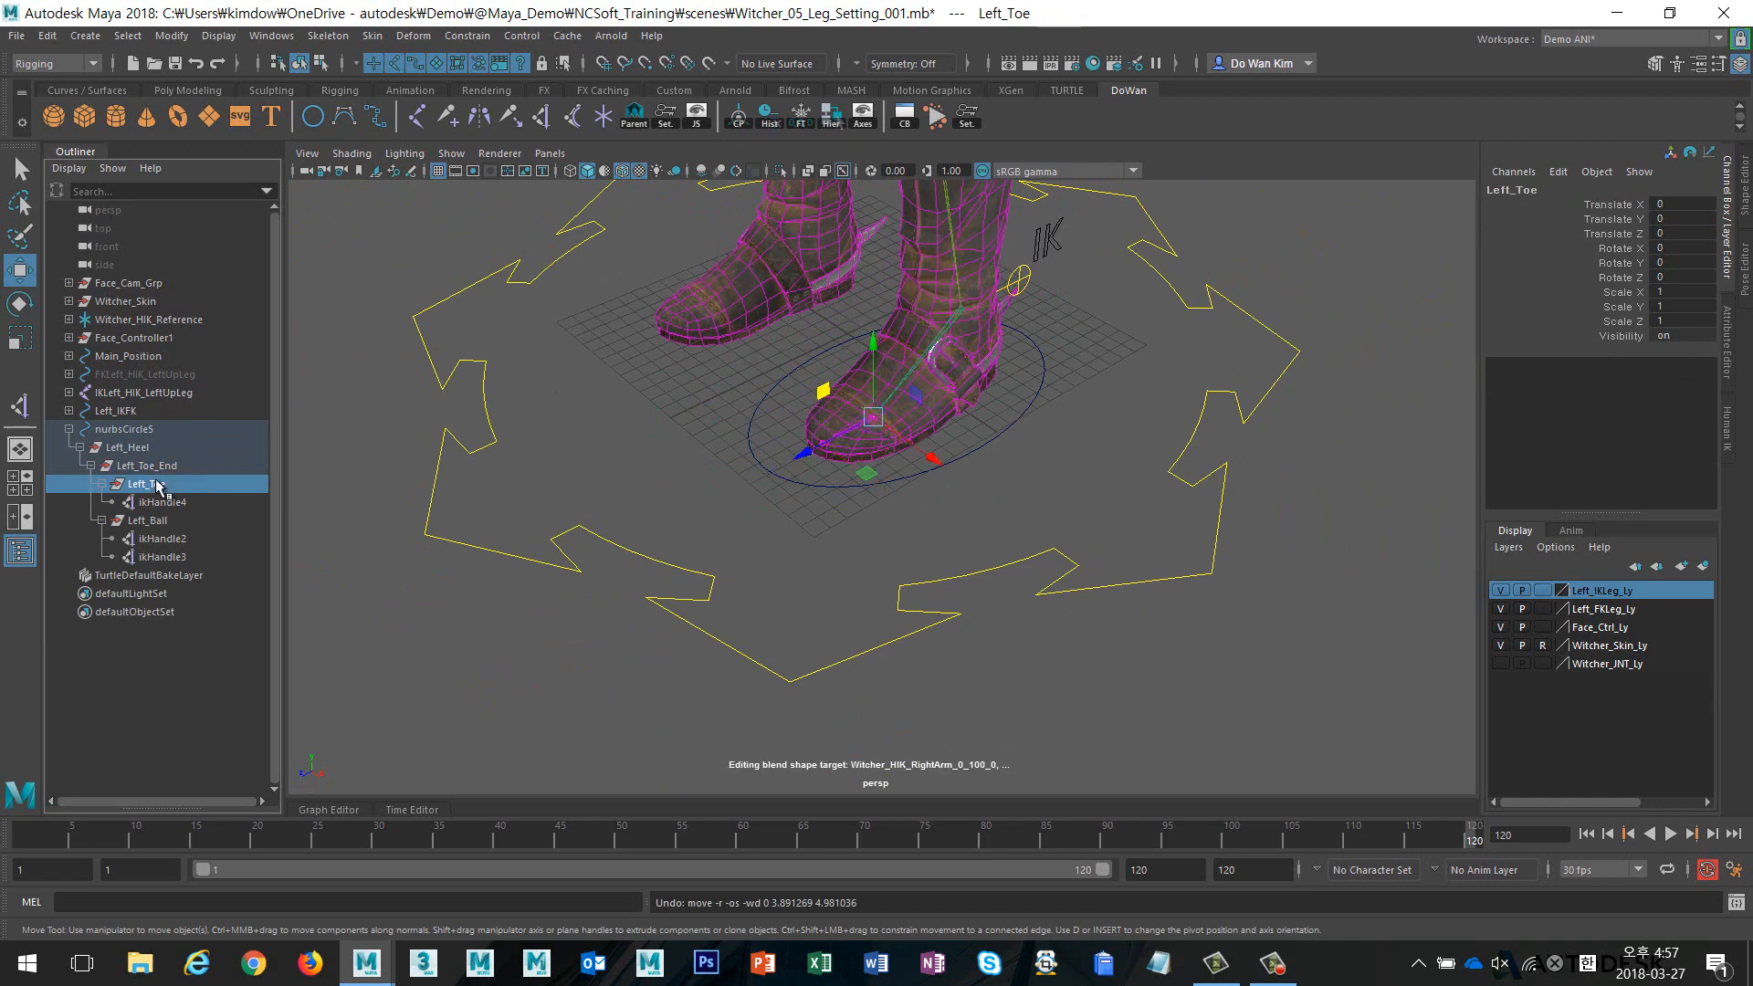
left_click(102, 484)
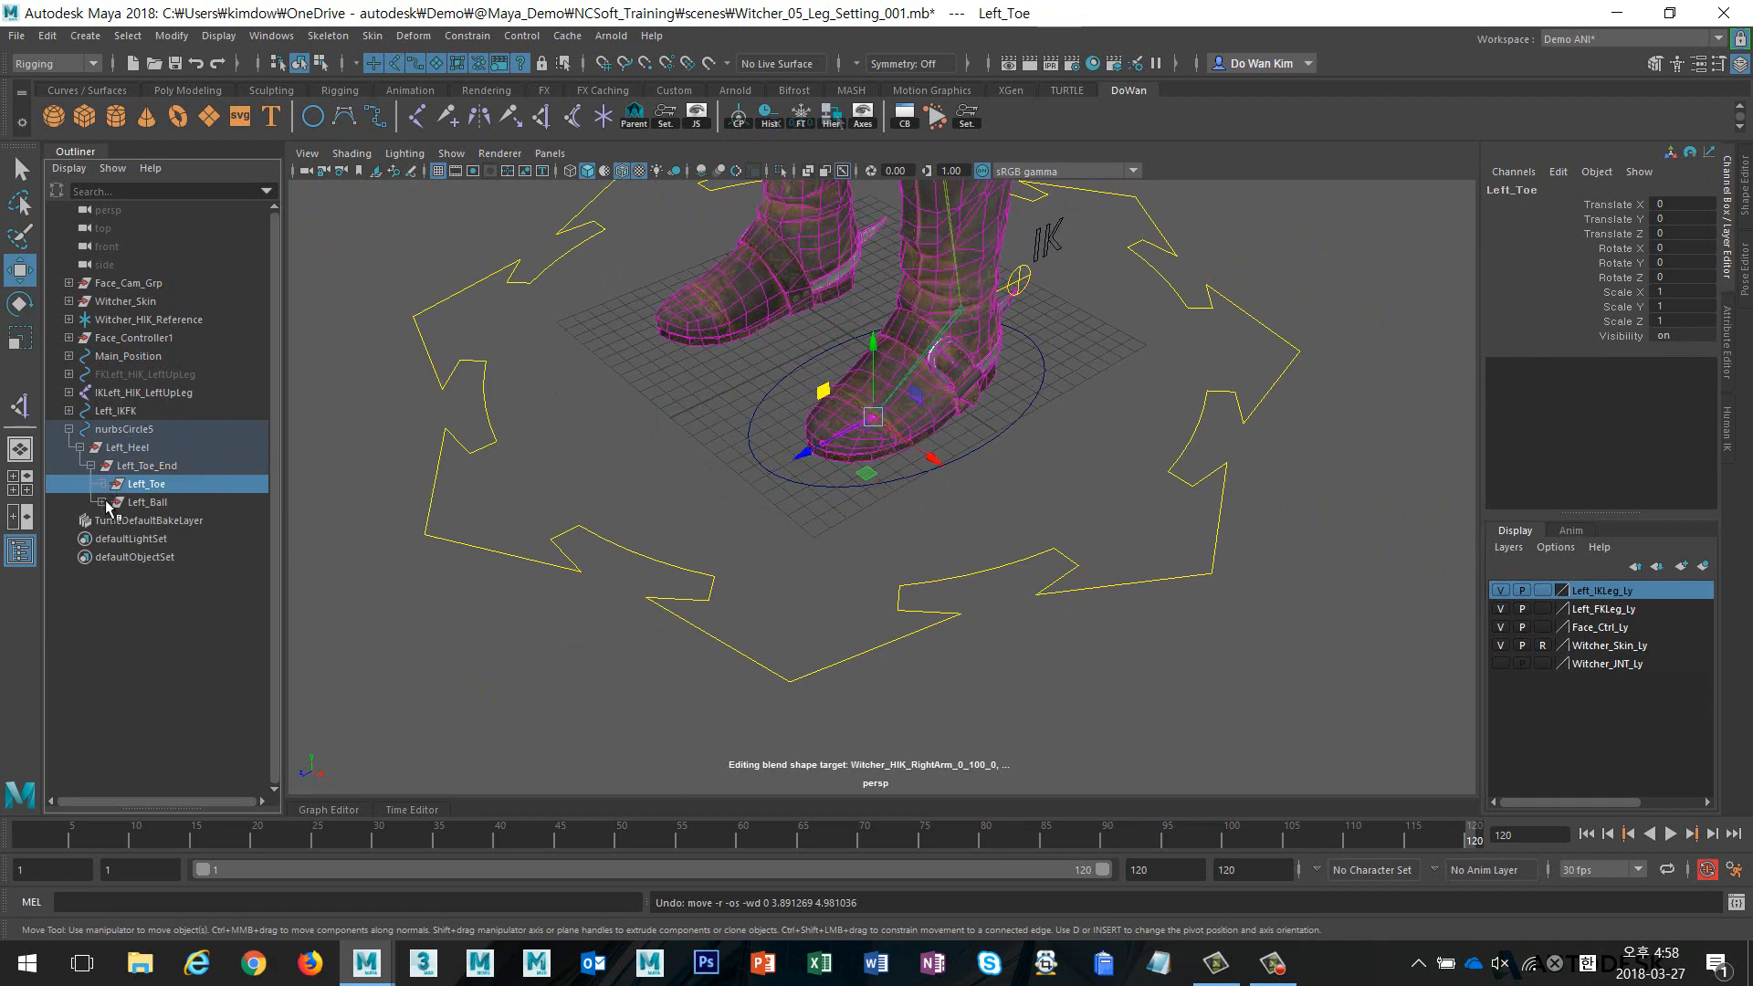
left_click(571, 493)
Rename the foot circle nurbsCircle5 as Left_Leg_Ctrl
left_click_drag(658, 476, 939, 474, "alt")
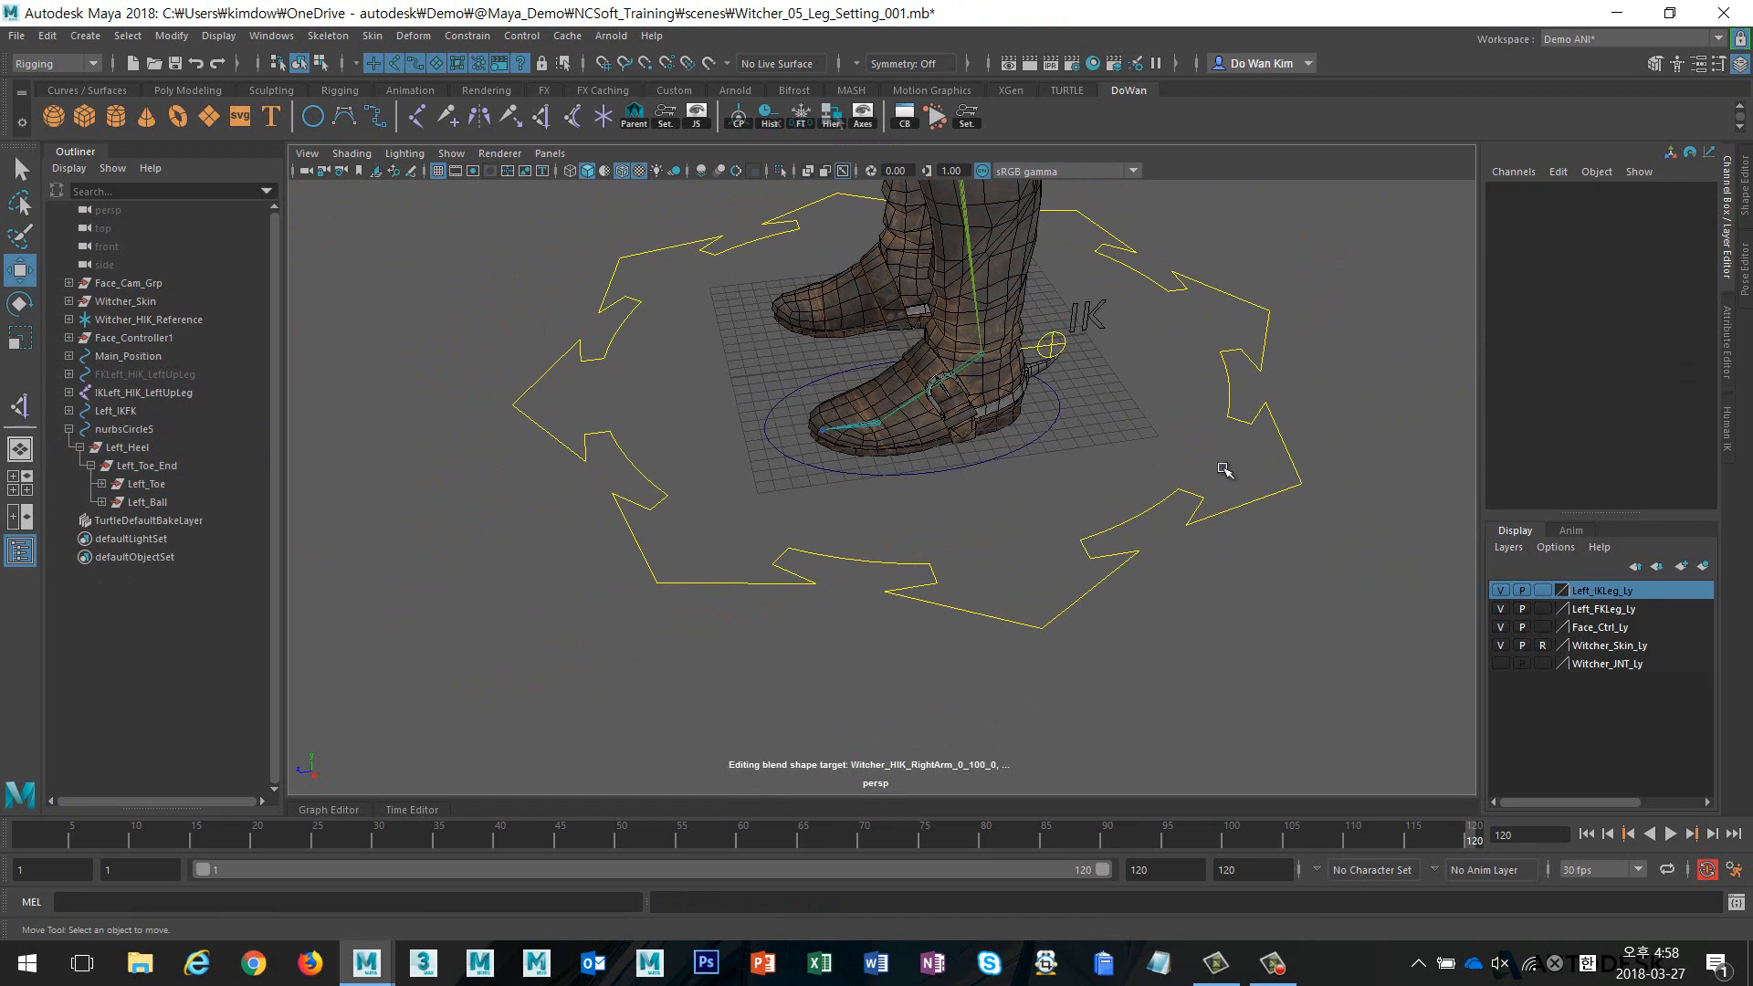
right_click_drag(1222, 468, 1052, 443, "alt")
middle_click_drag(1132, 459, 1130, 583, "alt")
left_click_drag(1194, 618, 1122, 560, "alt")
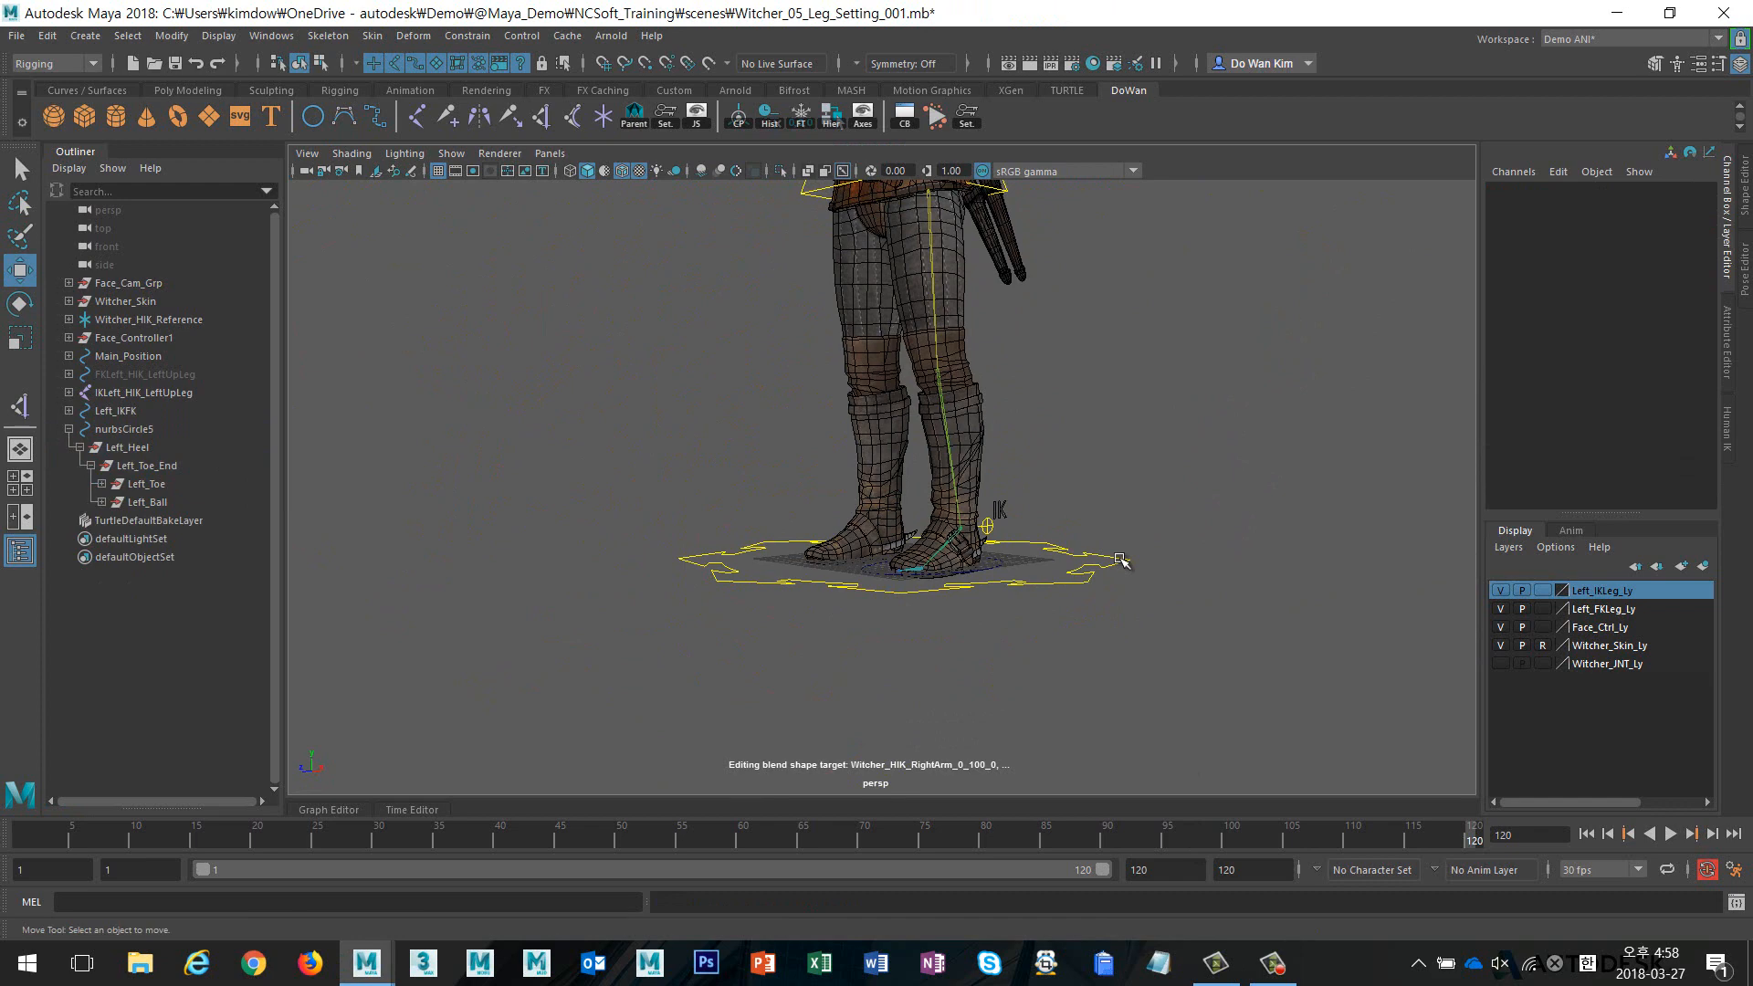
left_click_drag(1107, 554, 1100, 603, "alt")
left_click(154, 430)
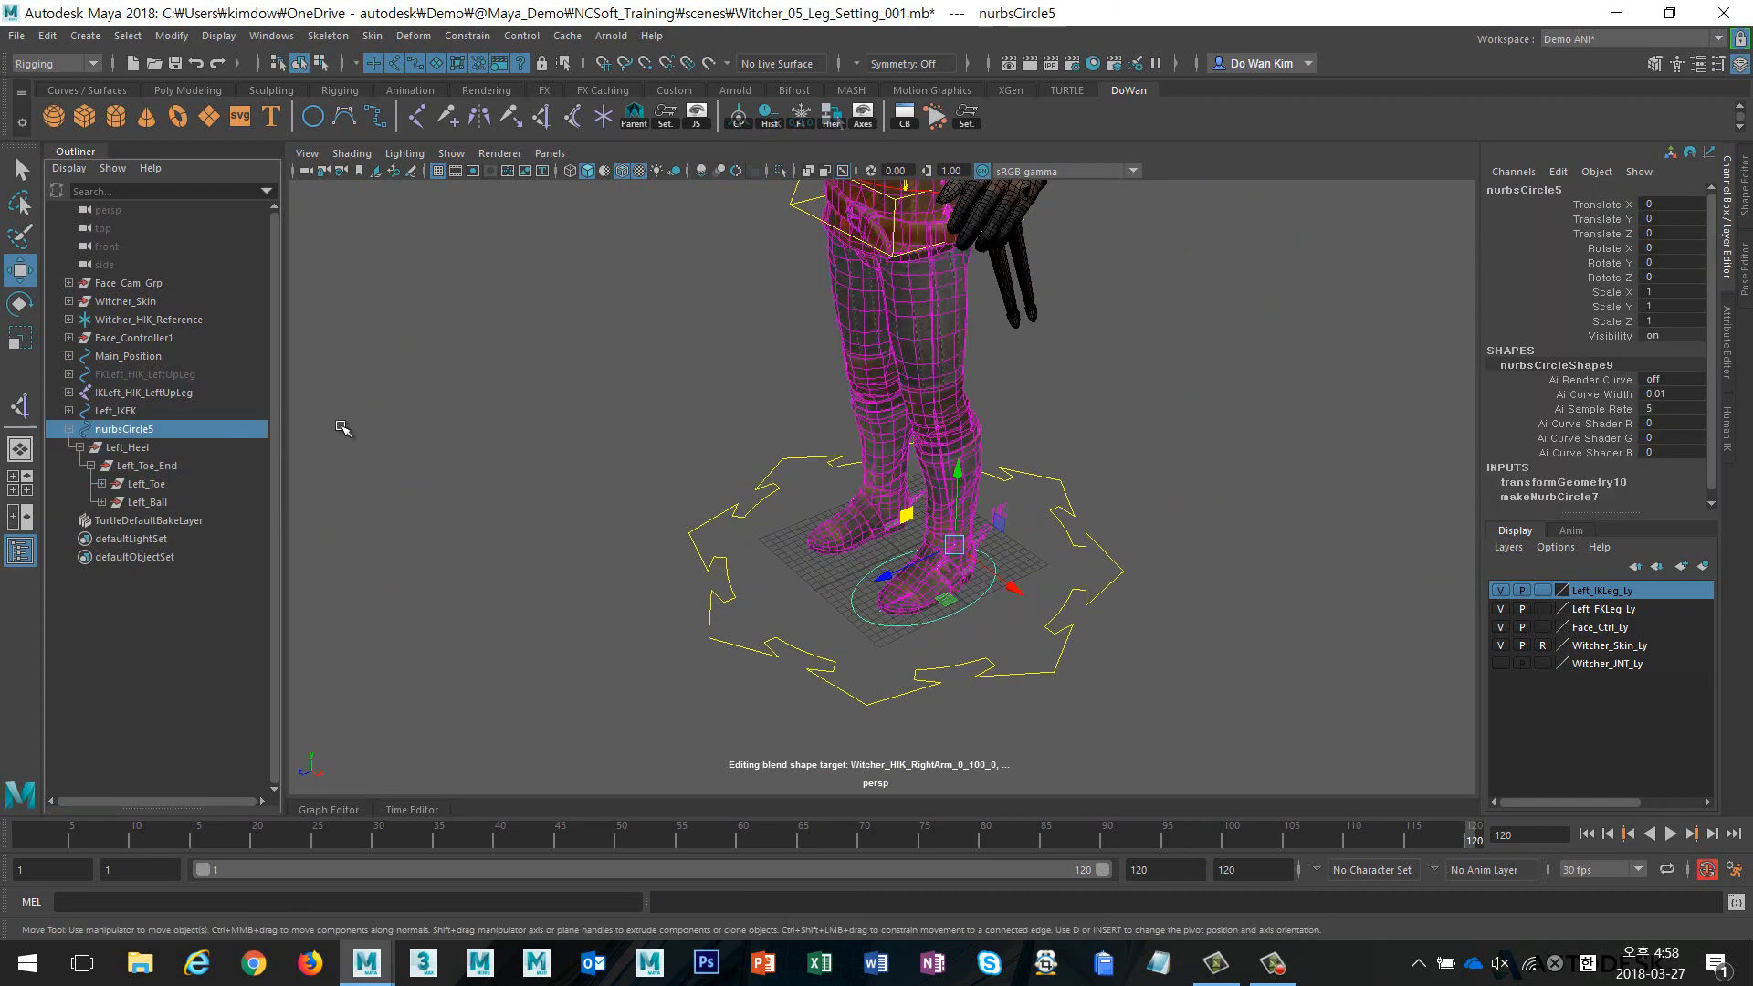
left_click(1548, 189)
type("L")
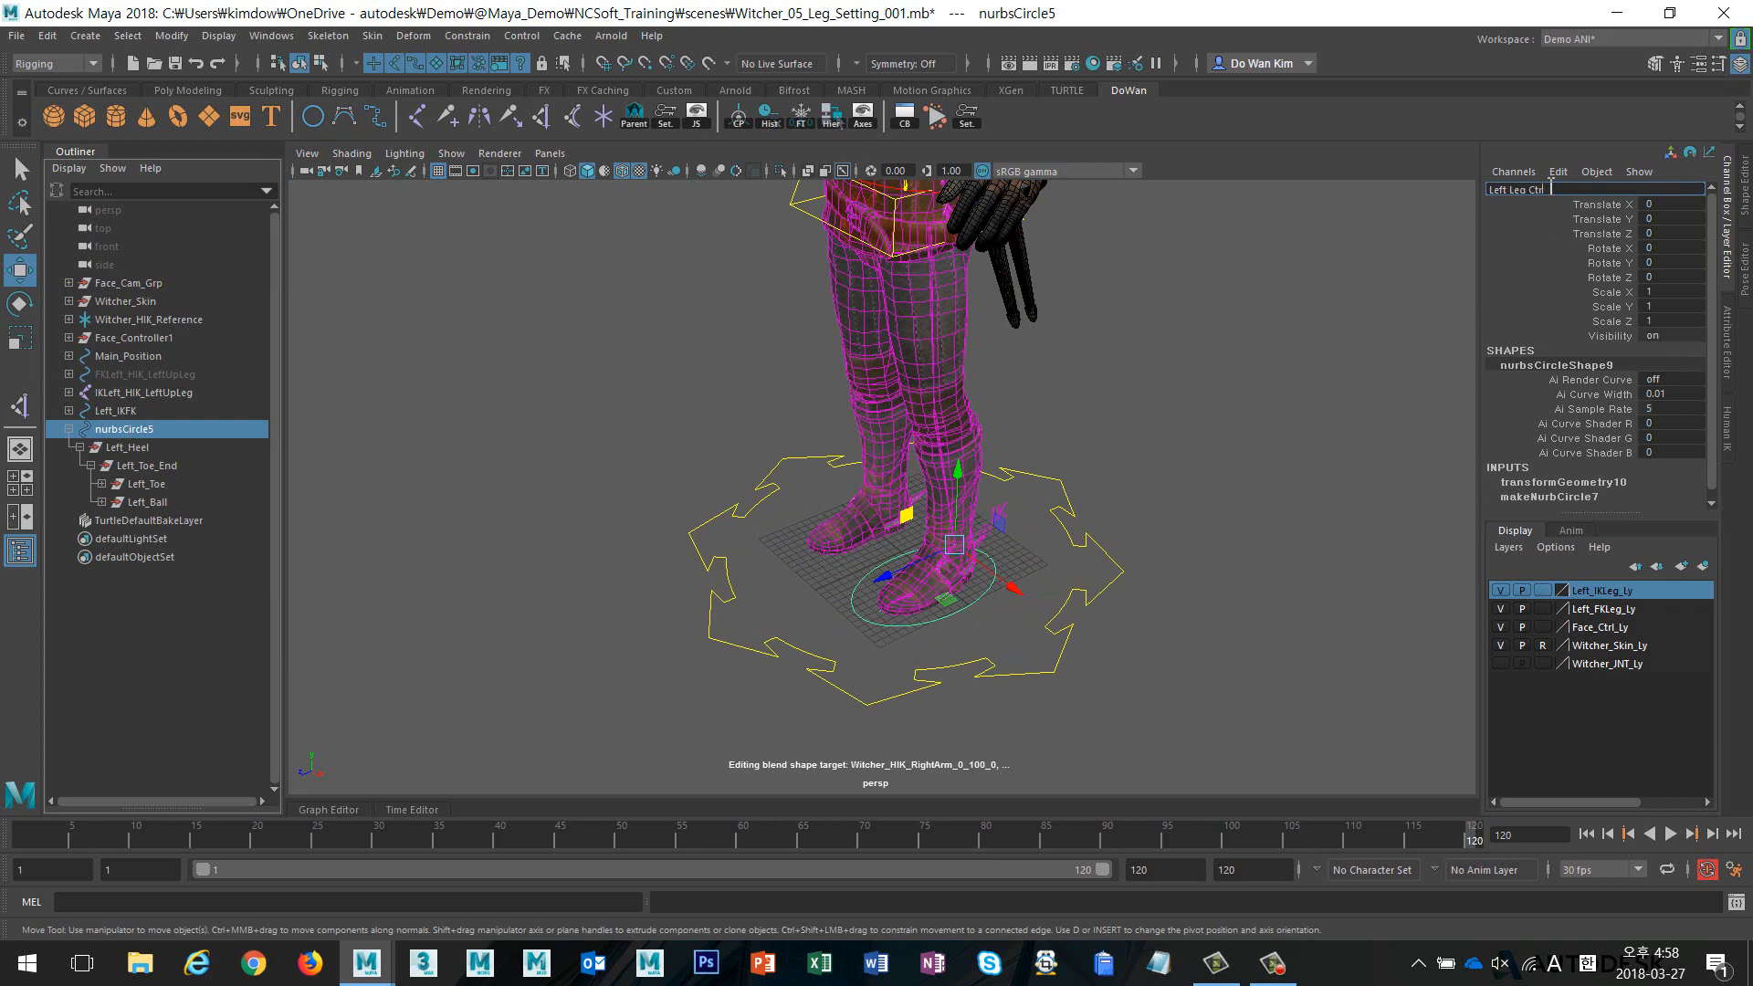
type("eft_Leg_Ctrl")
key("Return")
Move Left_Leg_Ctrl straight down below the floor to about -21.4 in Translate Y to test the leg's reach
left_click_drag(1107, 592, 1057, 549, "alt")
middle_click_drag(1076, 517, 1077, 571, "alt")
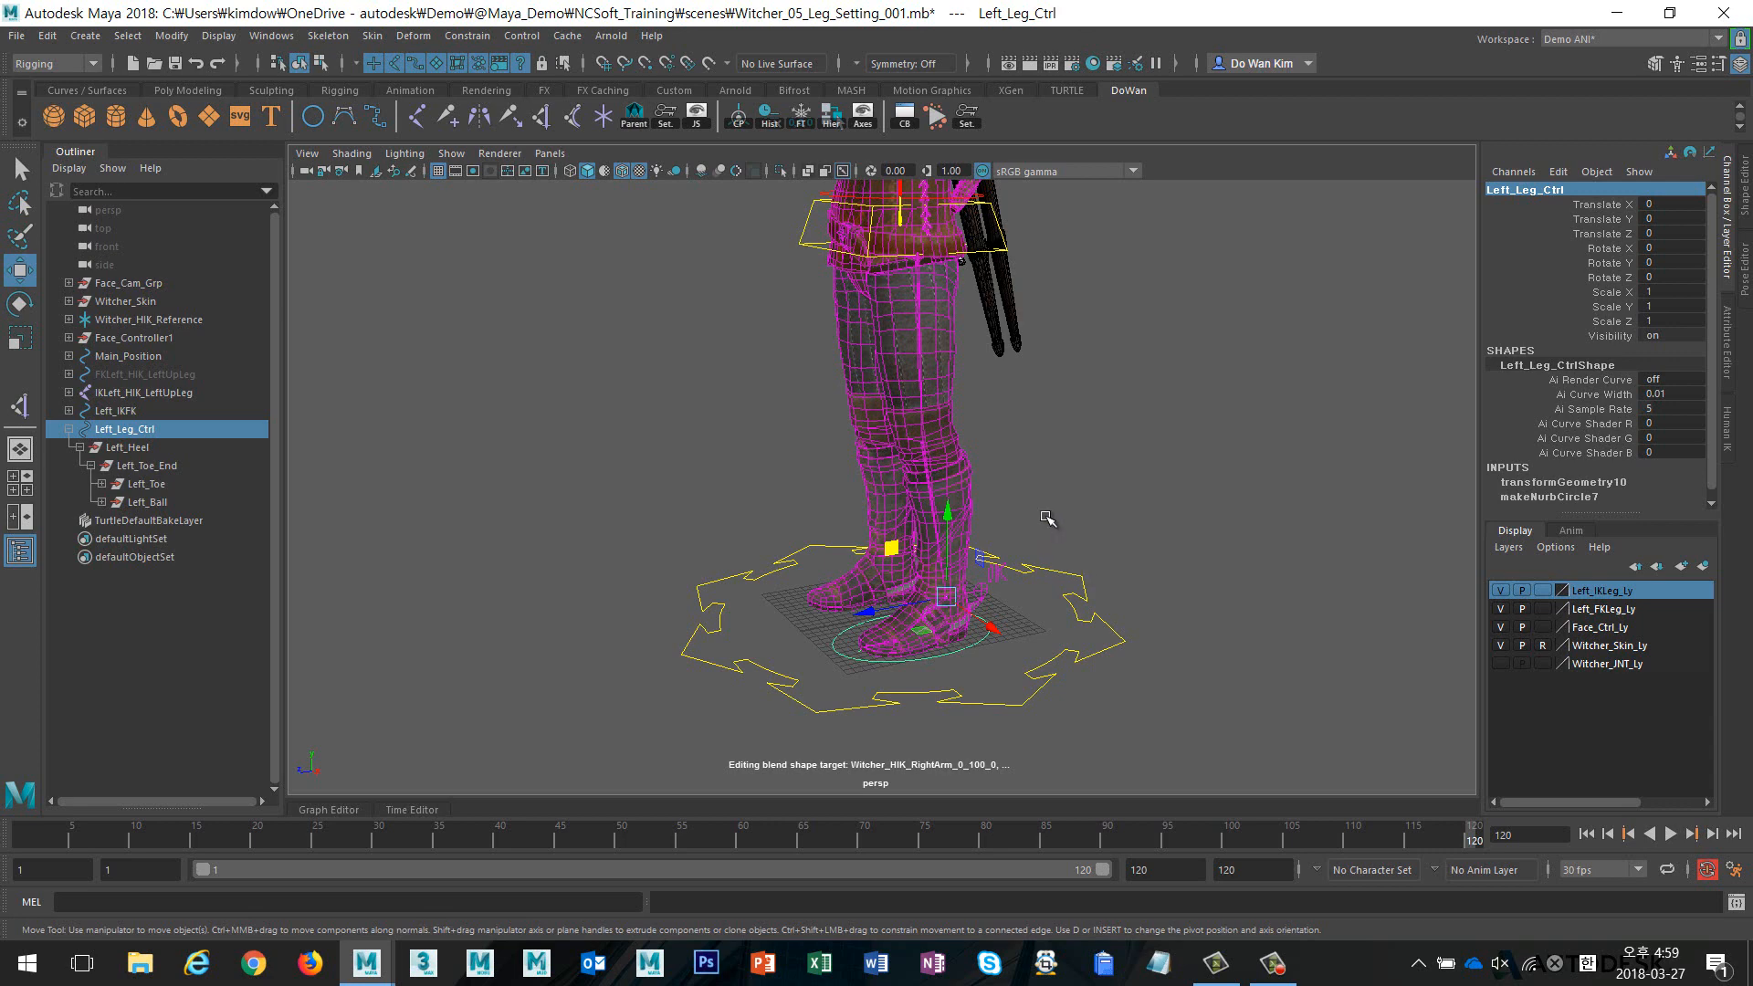
left_click_drag(1045, 509, 989, 502, "alt")
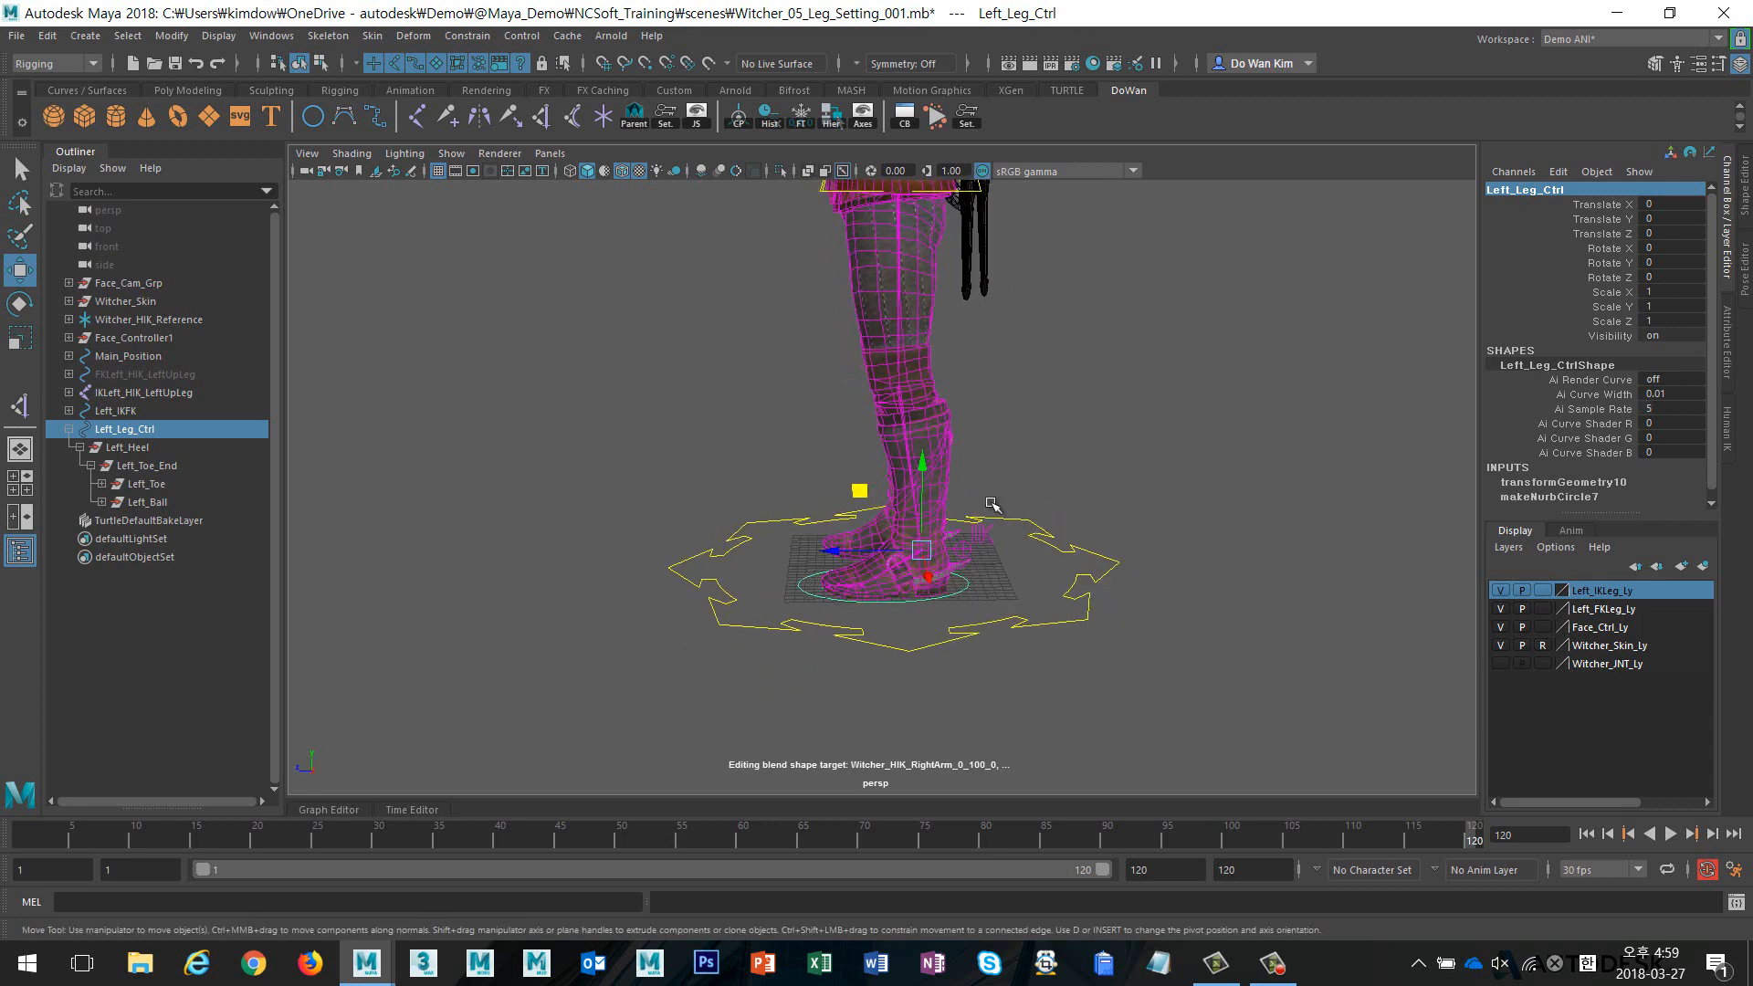
middle_click_drag(860, 490, 858, 673)
left_click_drag(1002, 493, 1048, 551, "alt")
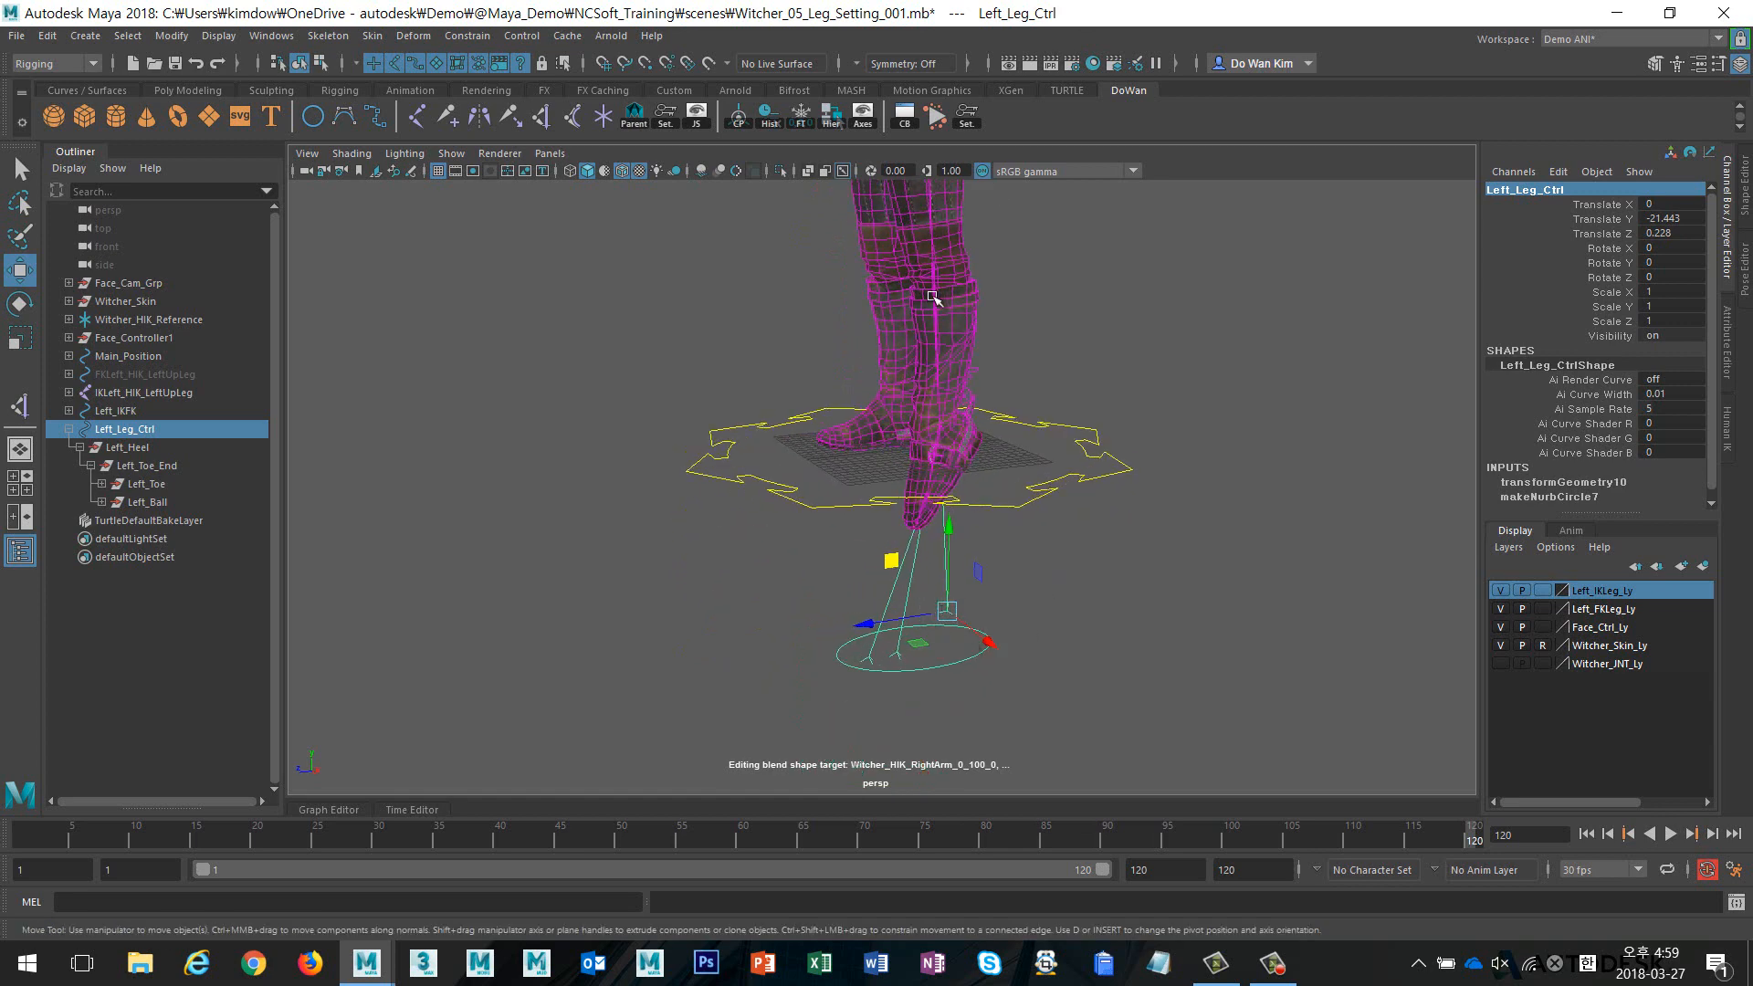
left_click_drag(1040, 400, 1039, 437, "alt")
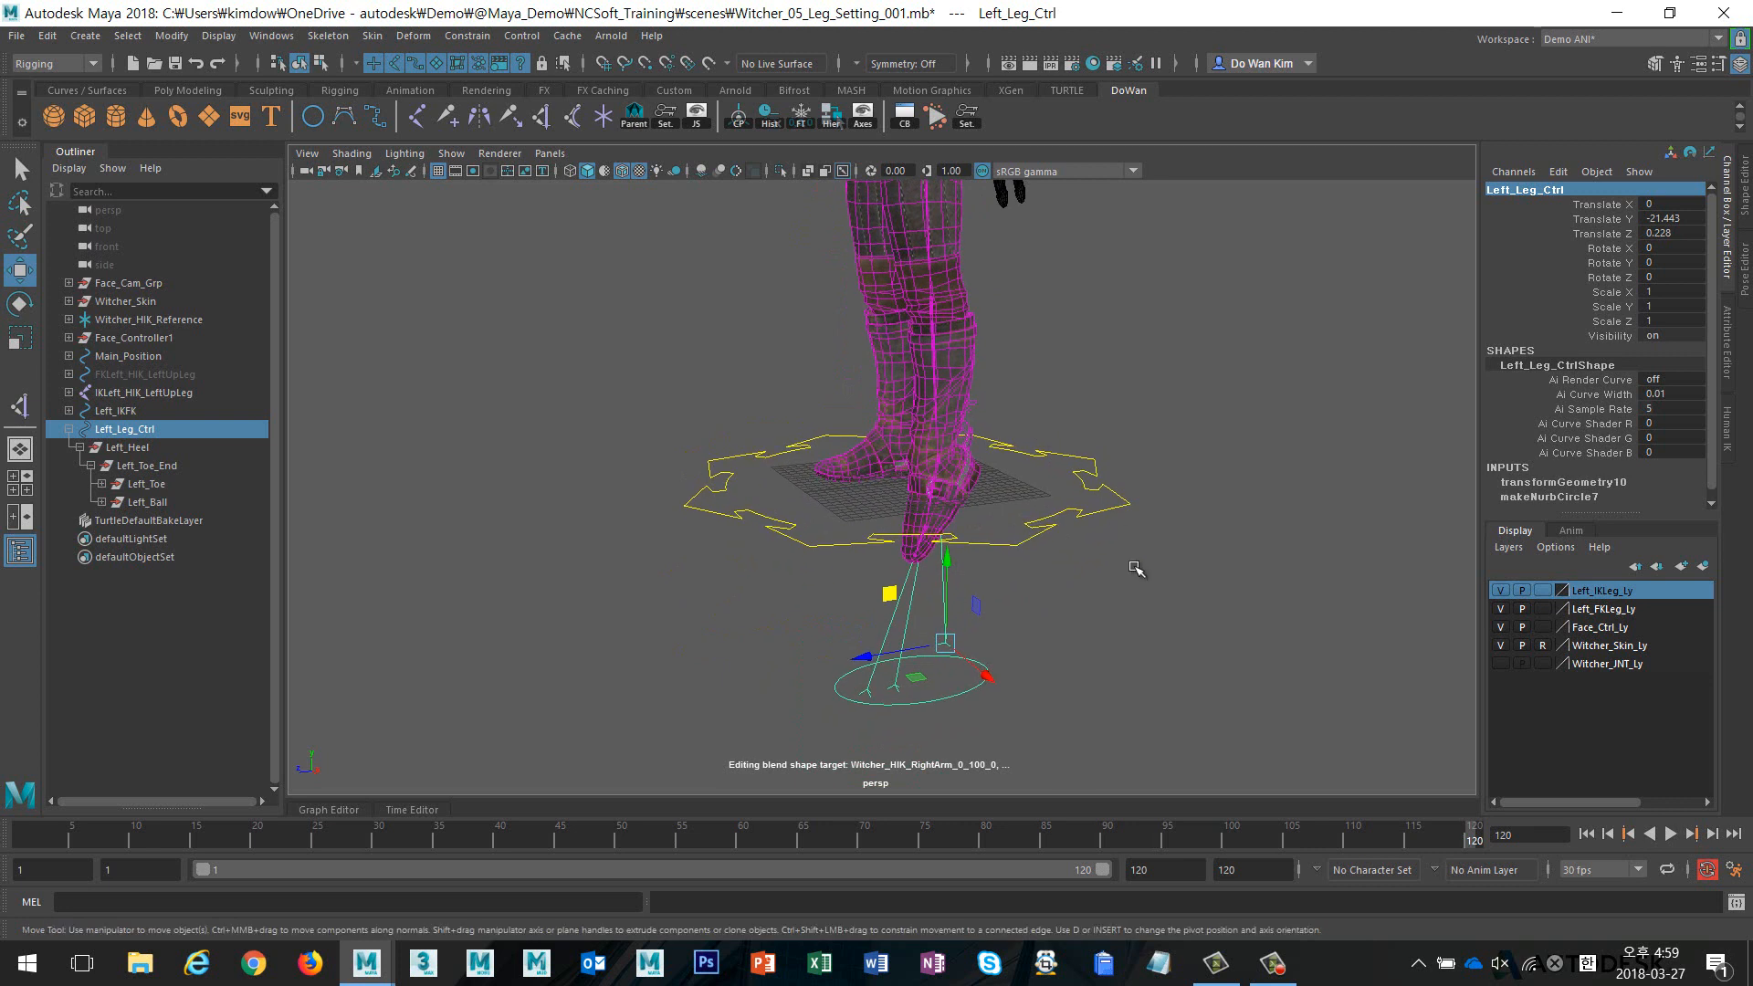
Move the knee joint IKLeft_HIK_LeftLeg down to about 41 in Translate X, stretching the thigh toward the lowered foot control
left_click(942, 416)
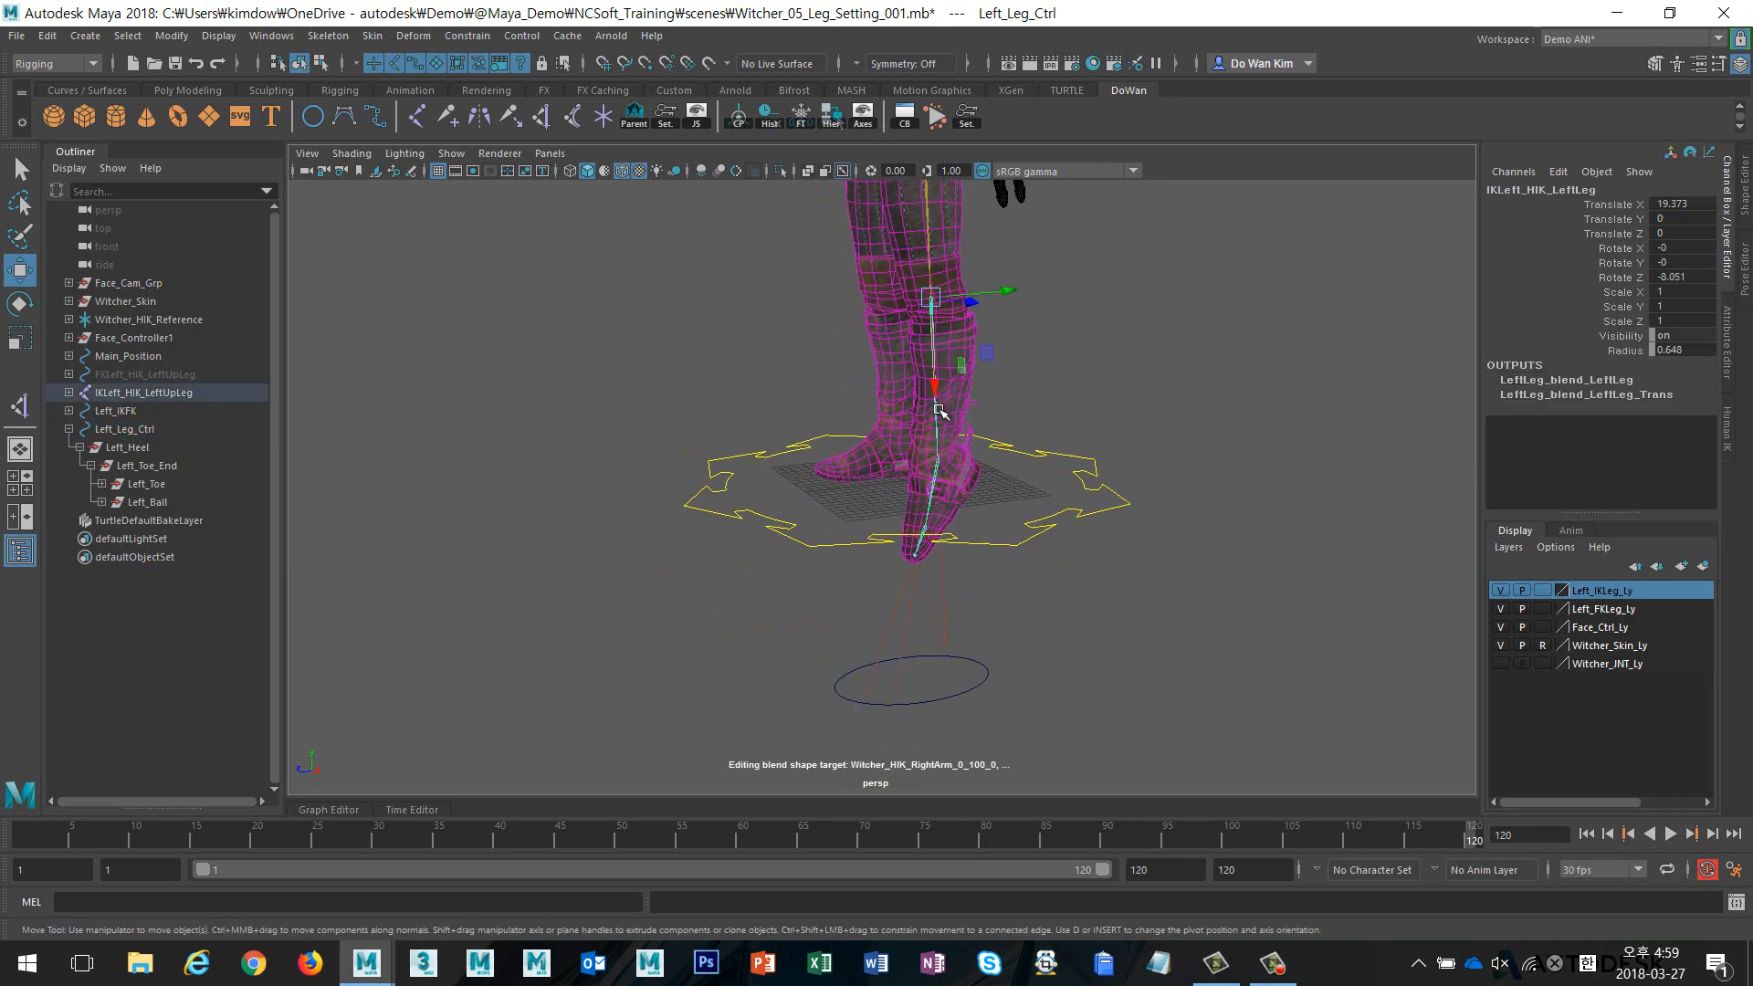
left_click_drag(936, 461, 914, 499)
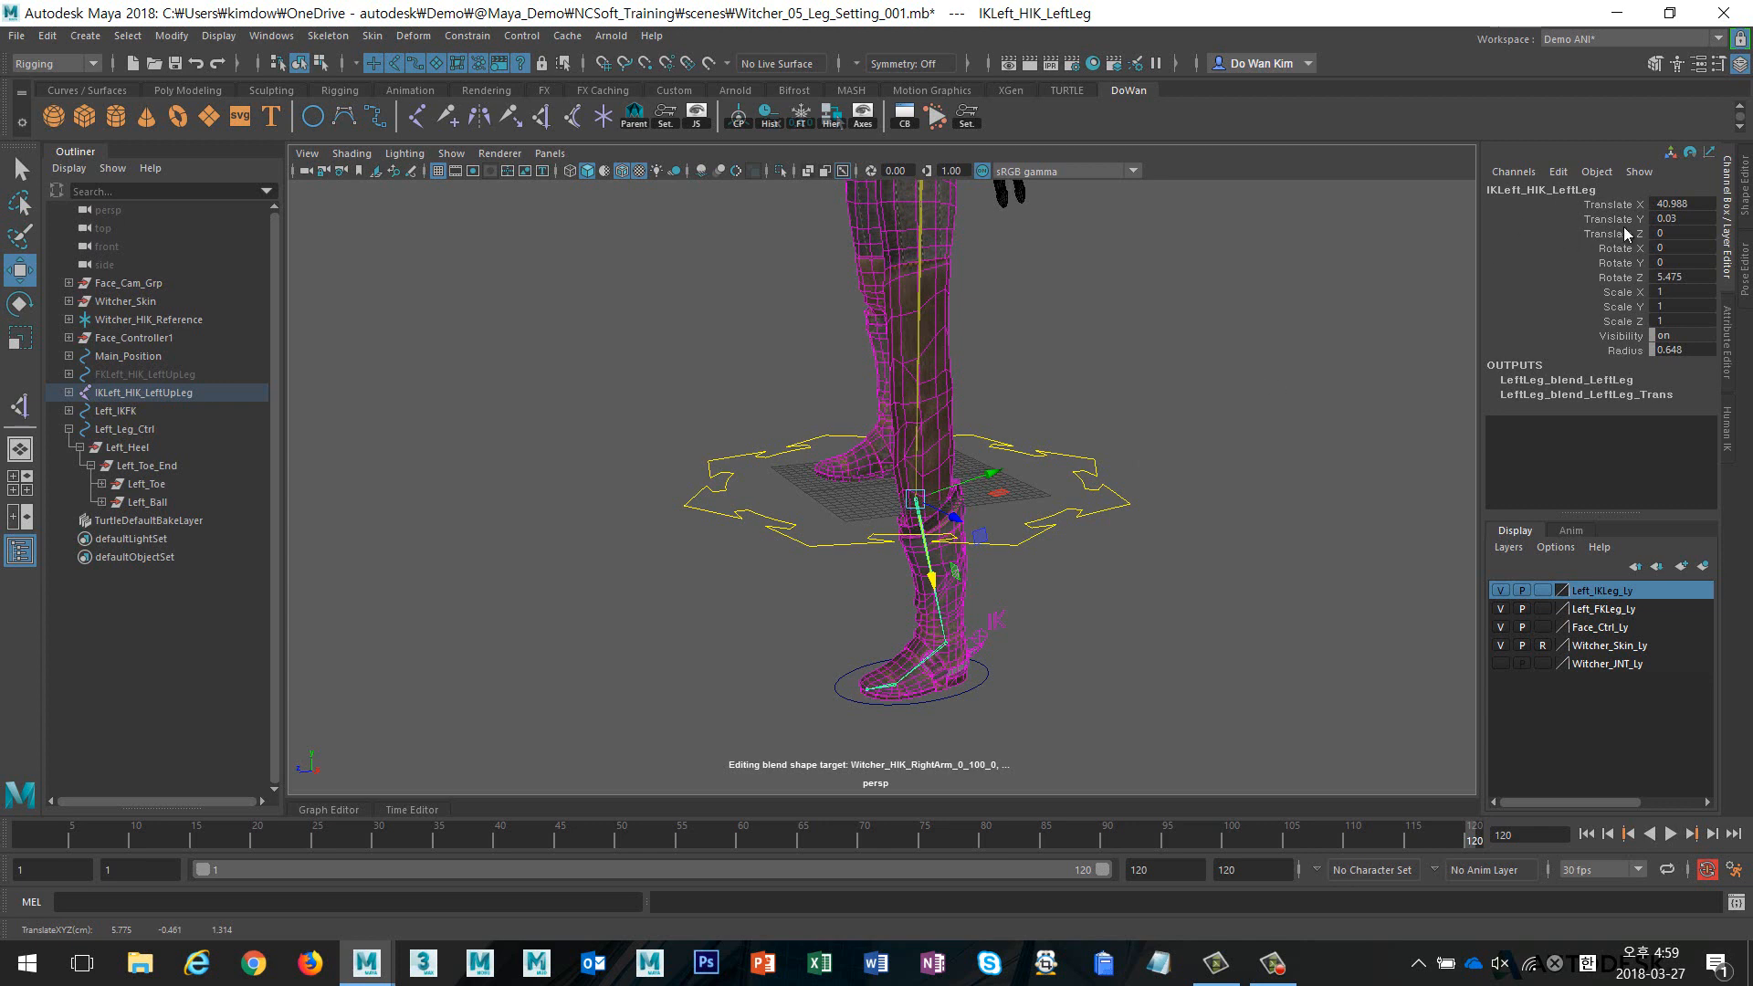
Undo the knee joint stretch and the lowering of Left_Leg_Ctrl, and clear the selection
key("ctrl+z")
left_click(940, 489)
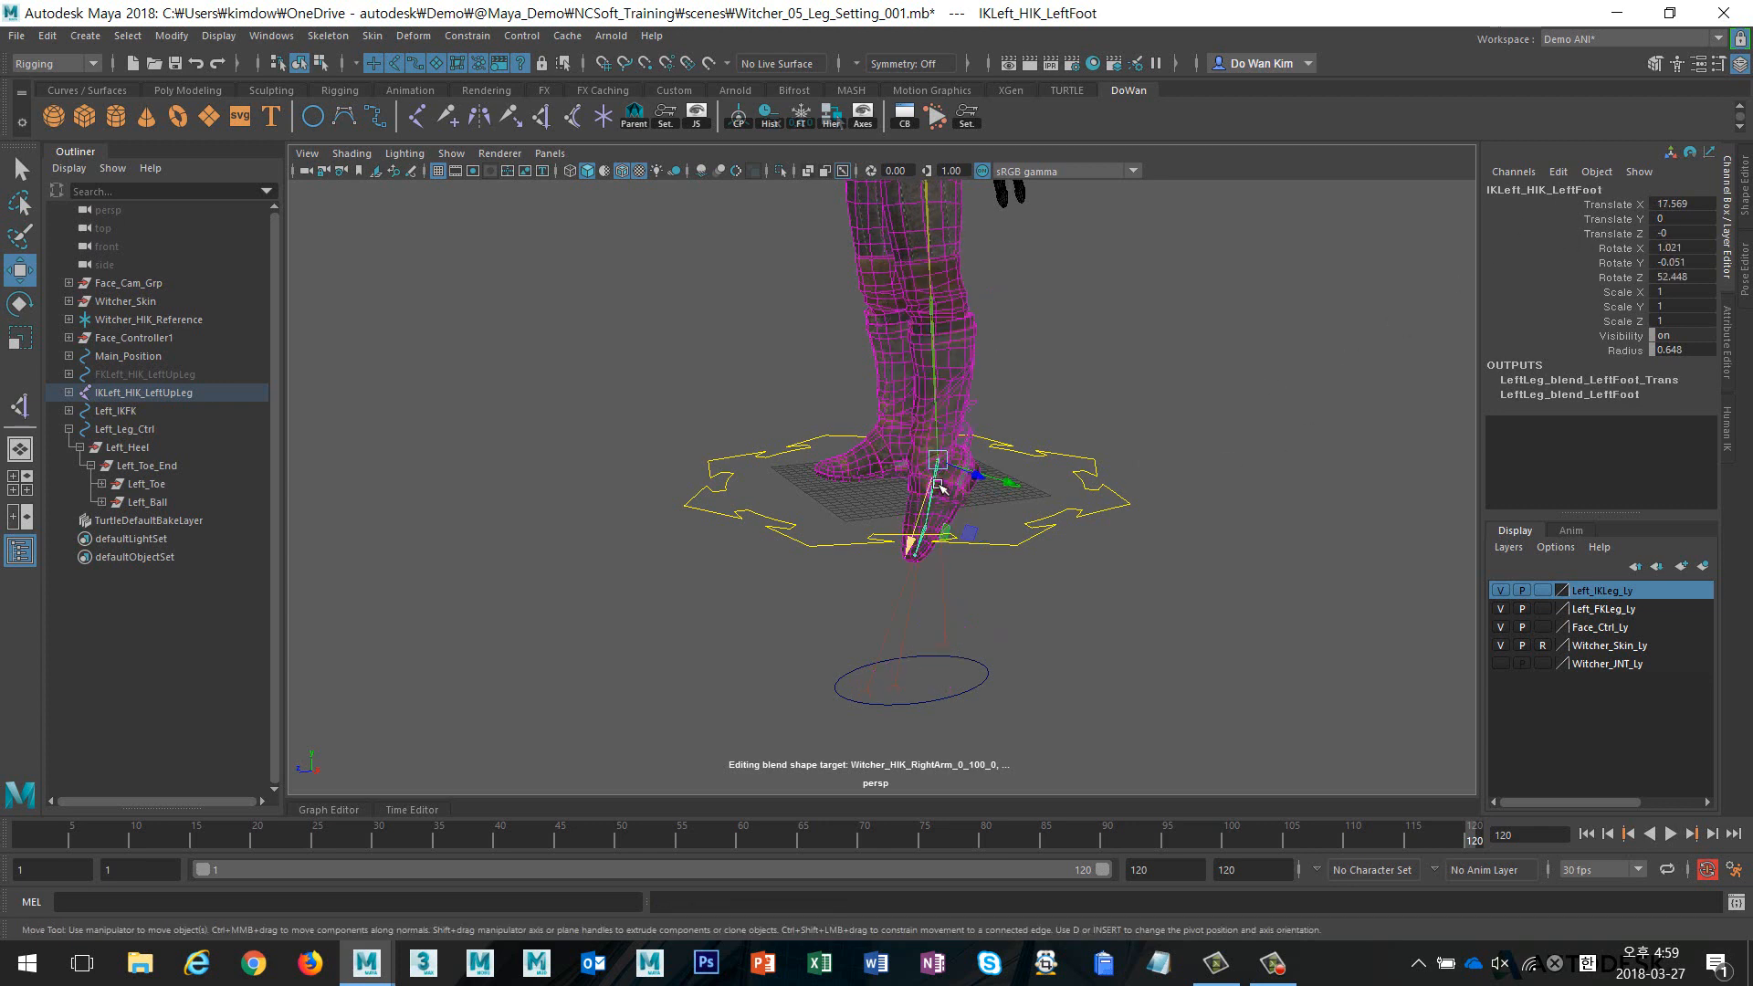
key("ctrl+z")
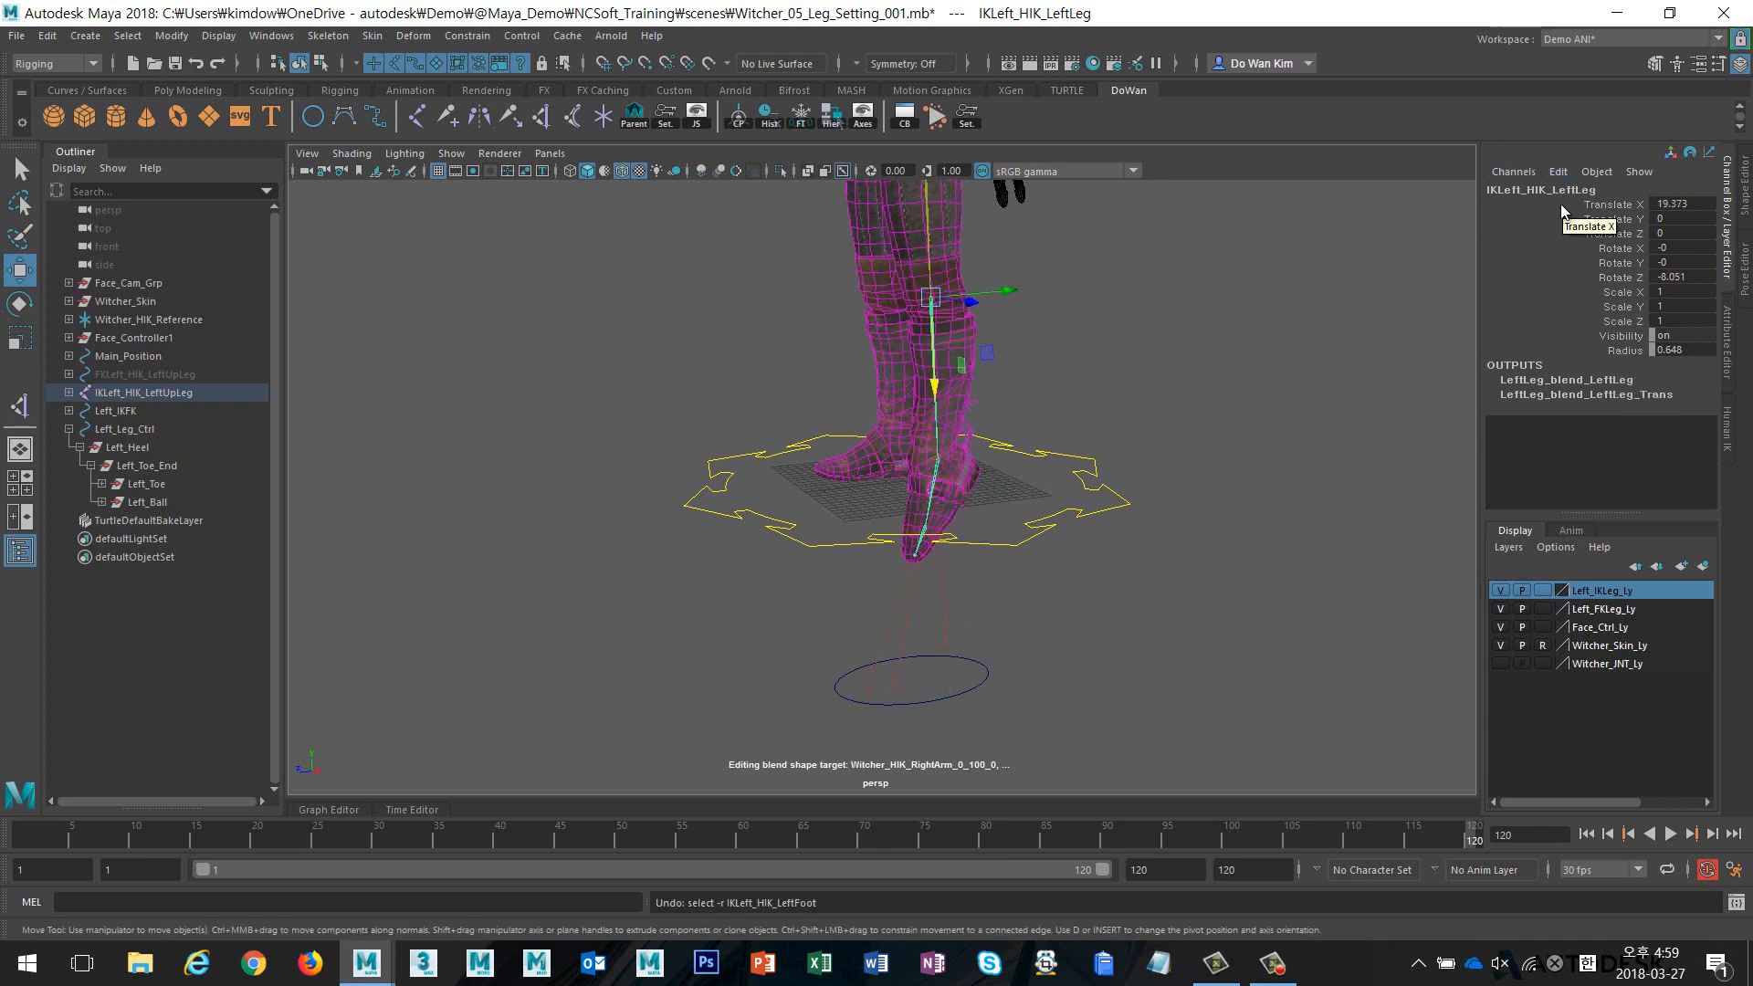
key("ctrl+z")
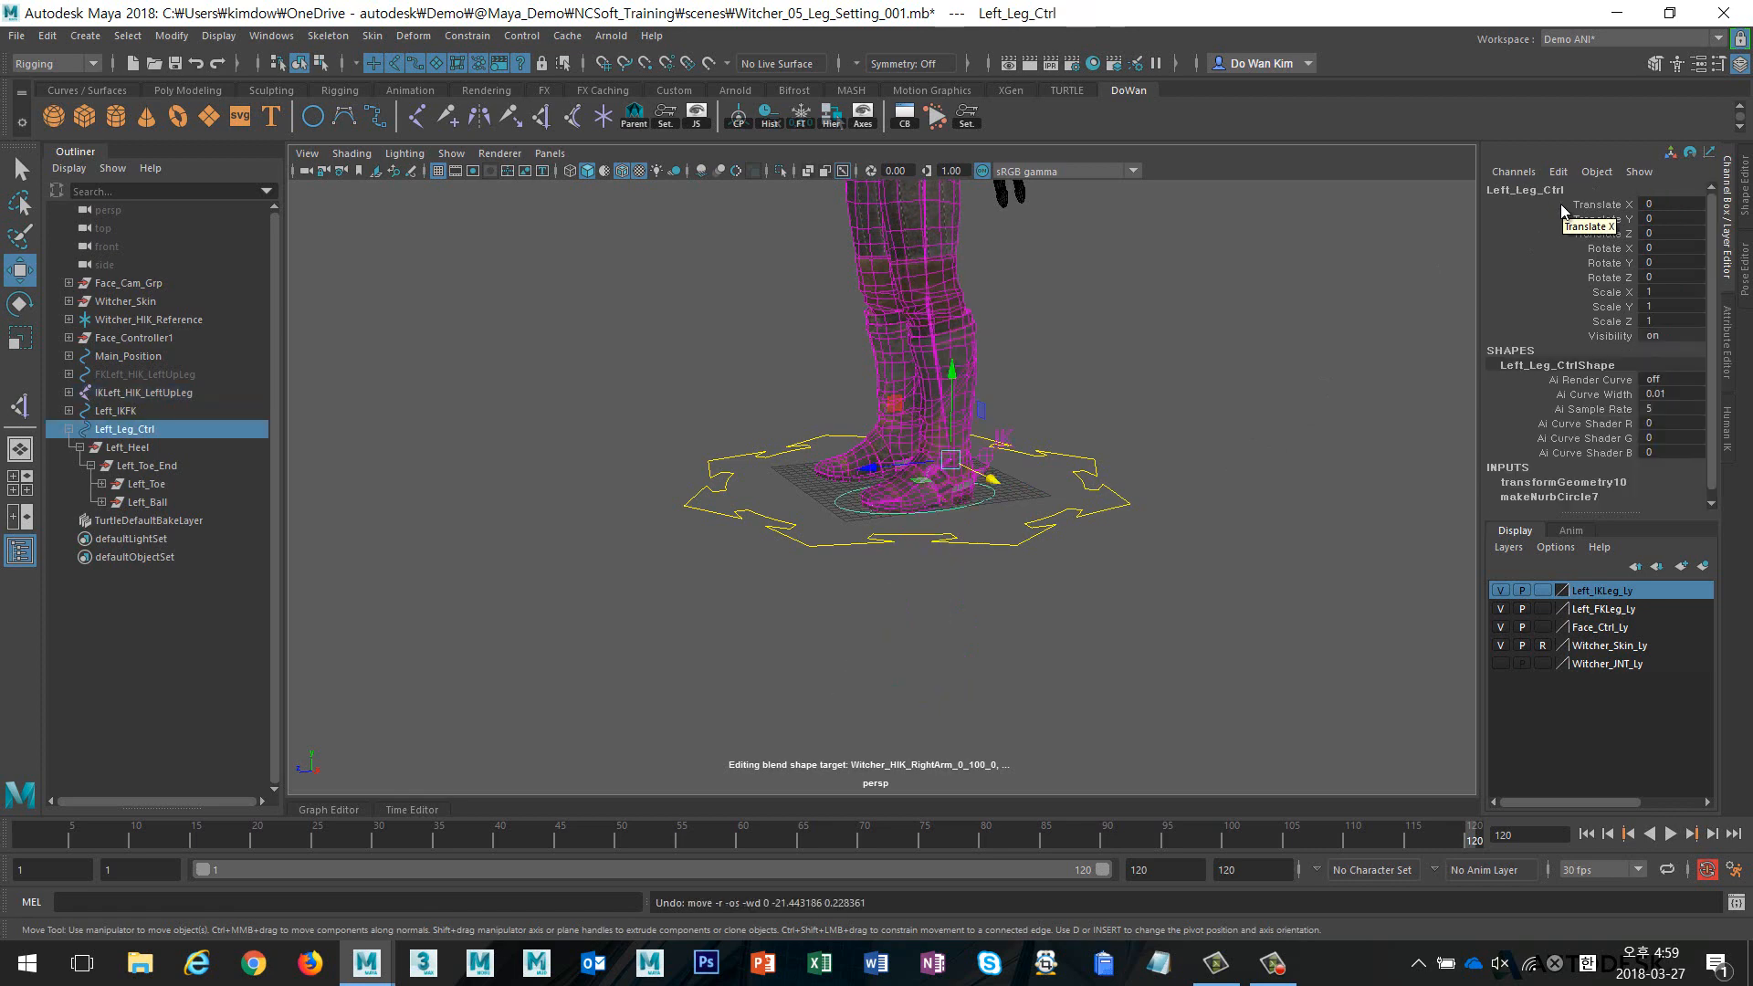
left_click(1397, 306)
left_click_drag(1389, 313, 1104, 427, "alt")
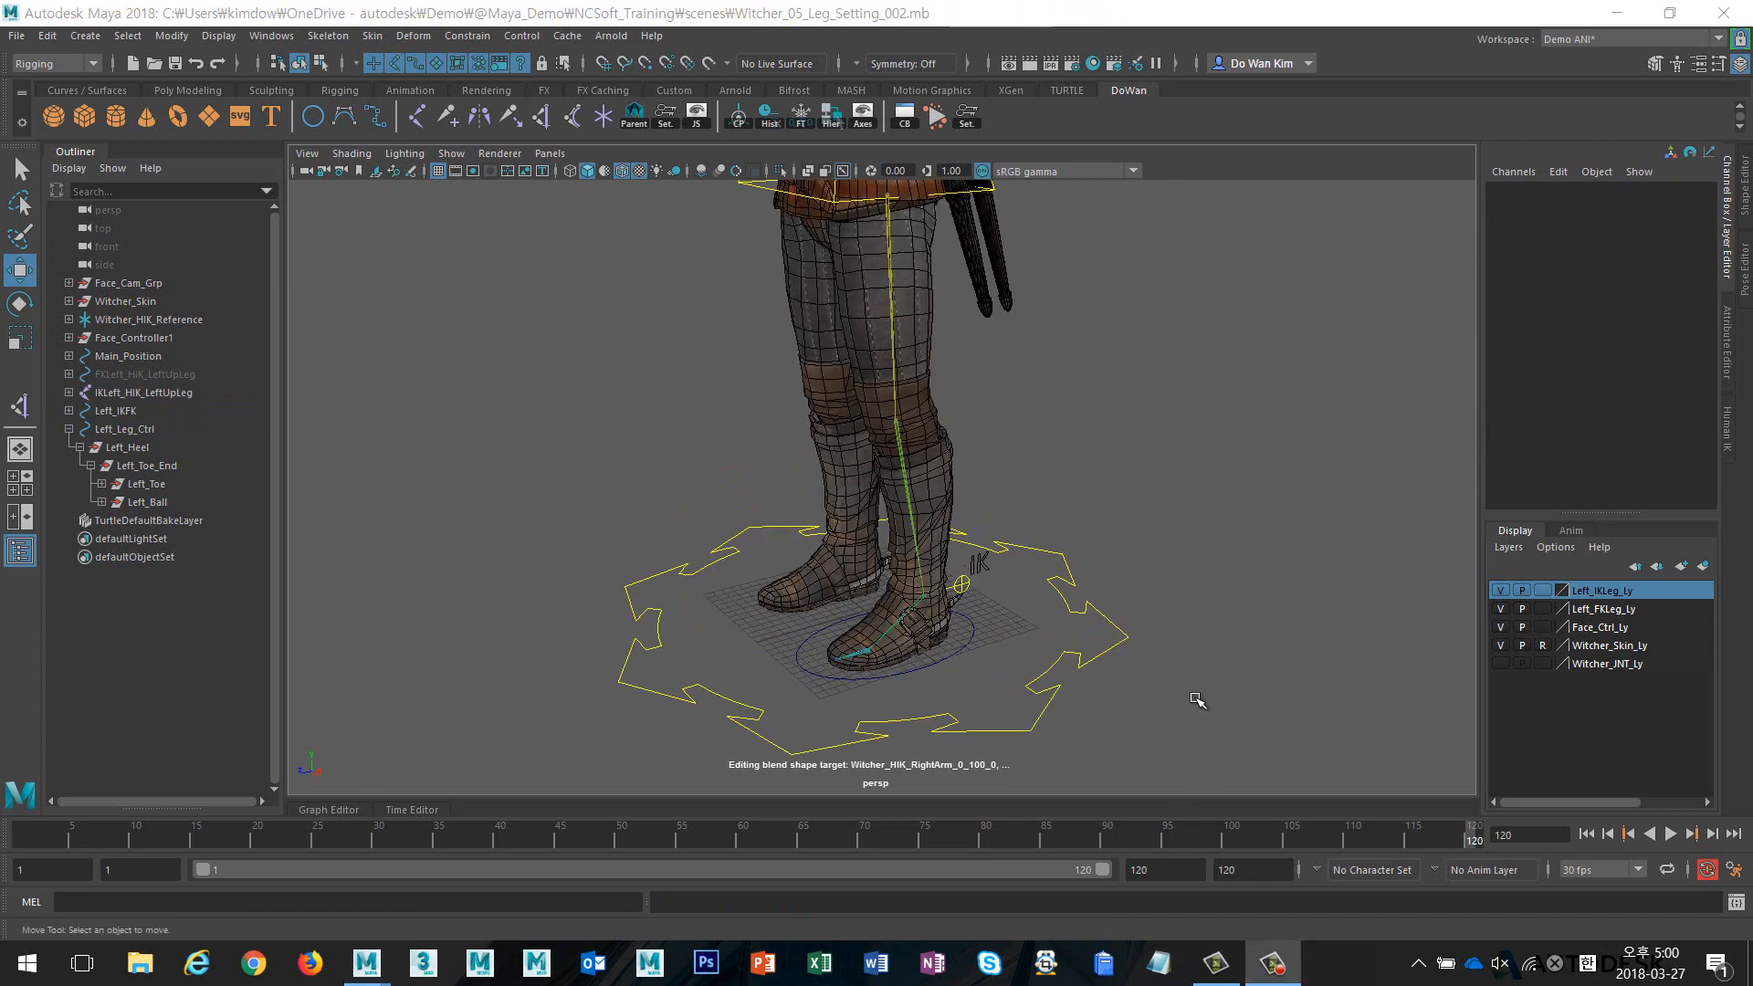
left_click_drag(1123, 694, 1041, 677, "alt")
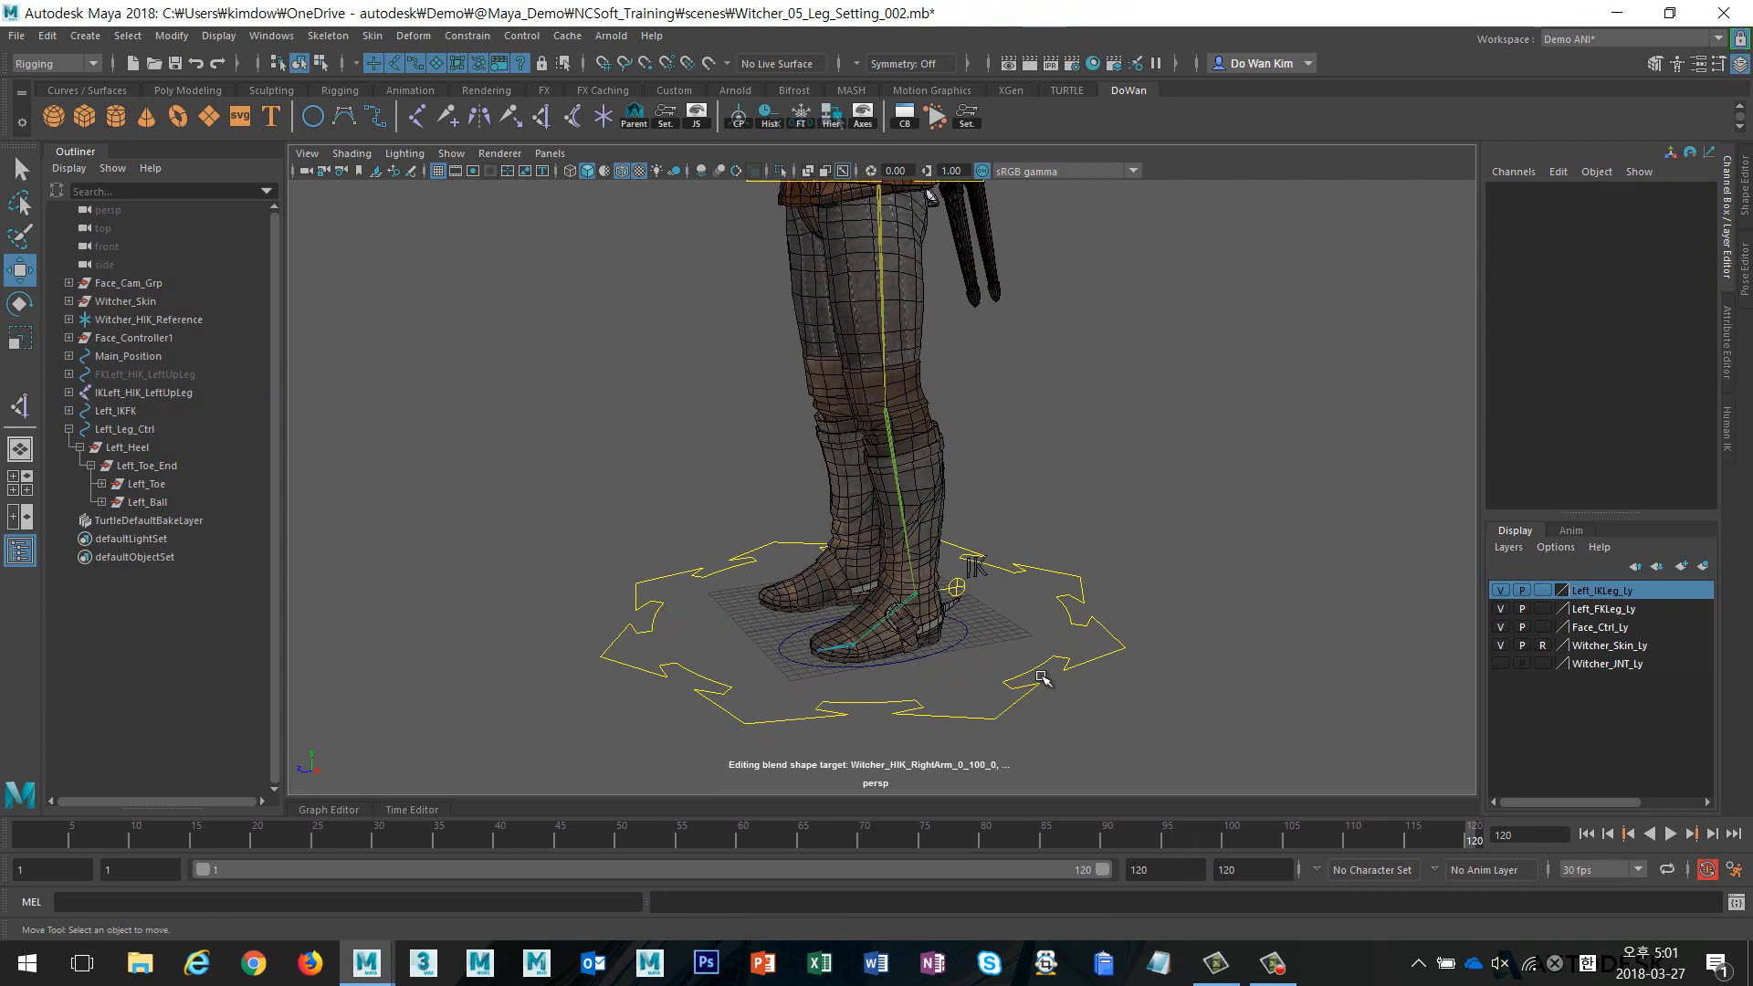
Lower Left_Leg_Ctrl to about -17.8 in Translate Y to test the leg's reach, and undo the move
left_click(956, 648)
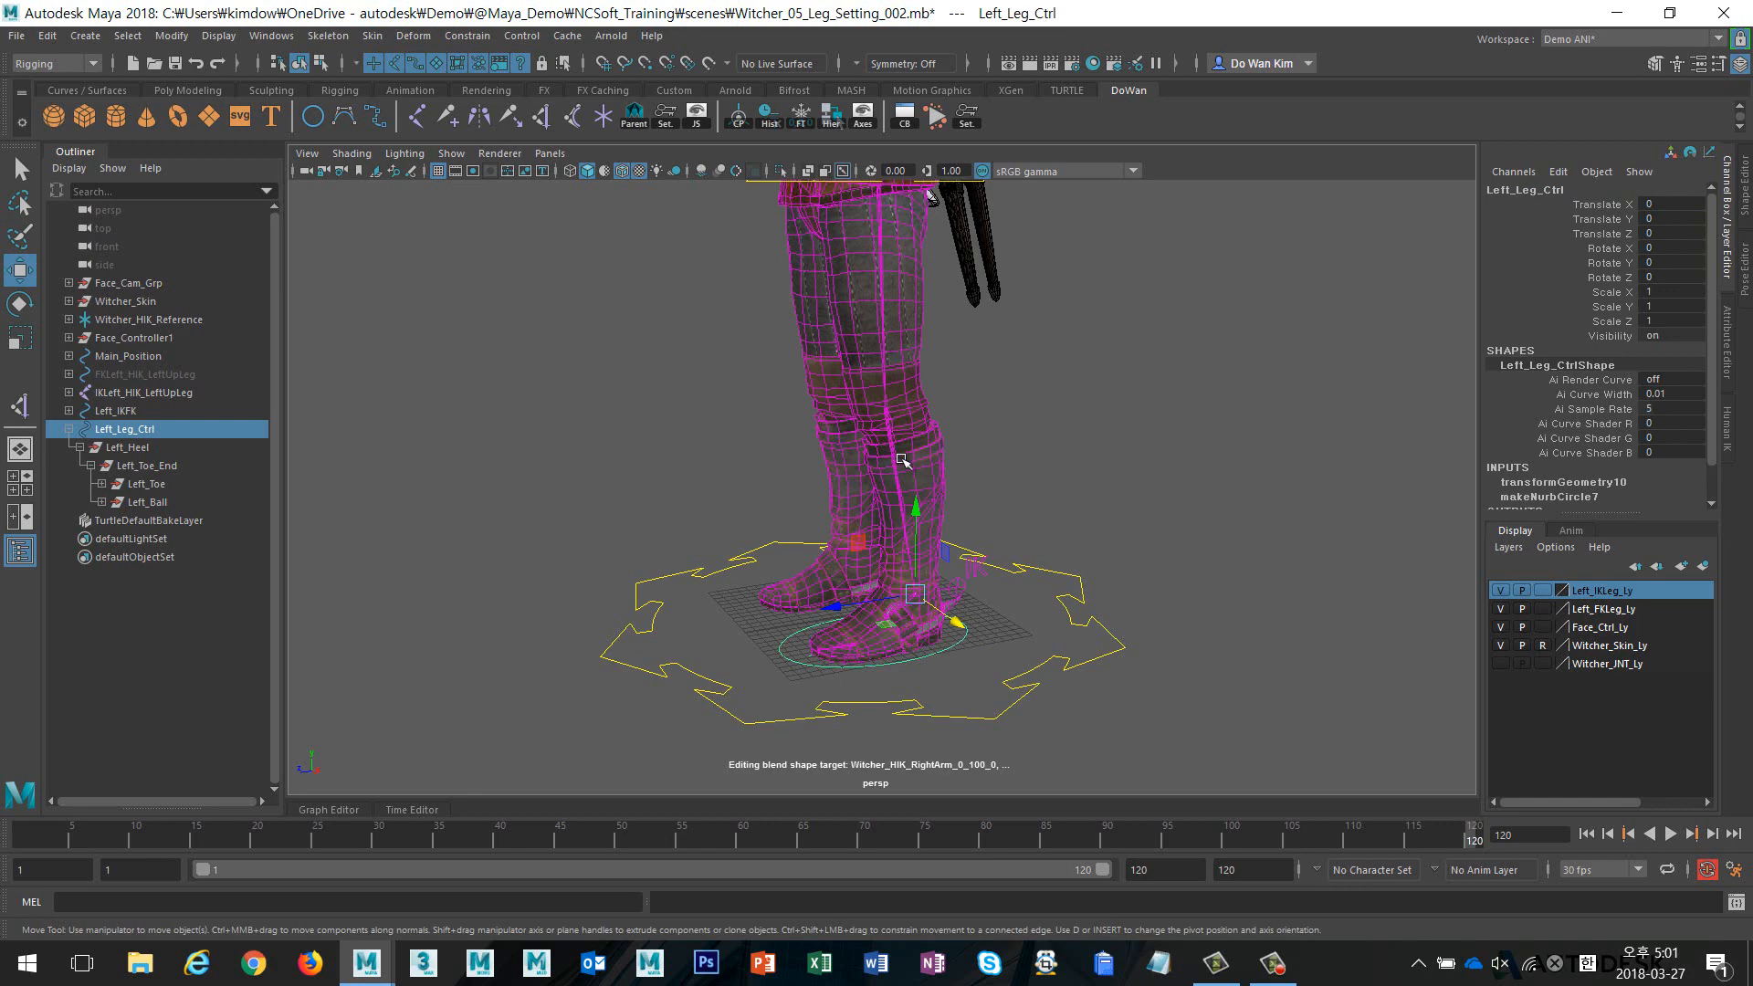
left_click_drag(916, 500, 917, 685)
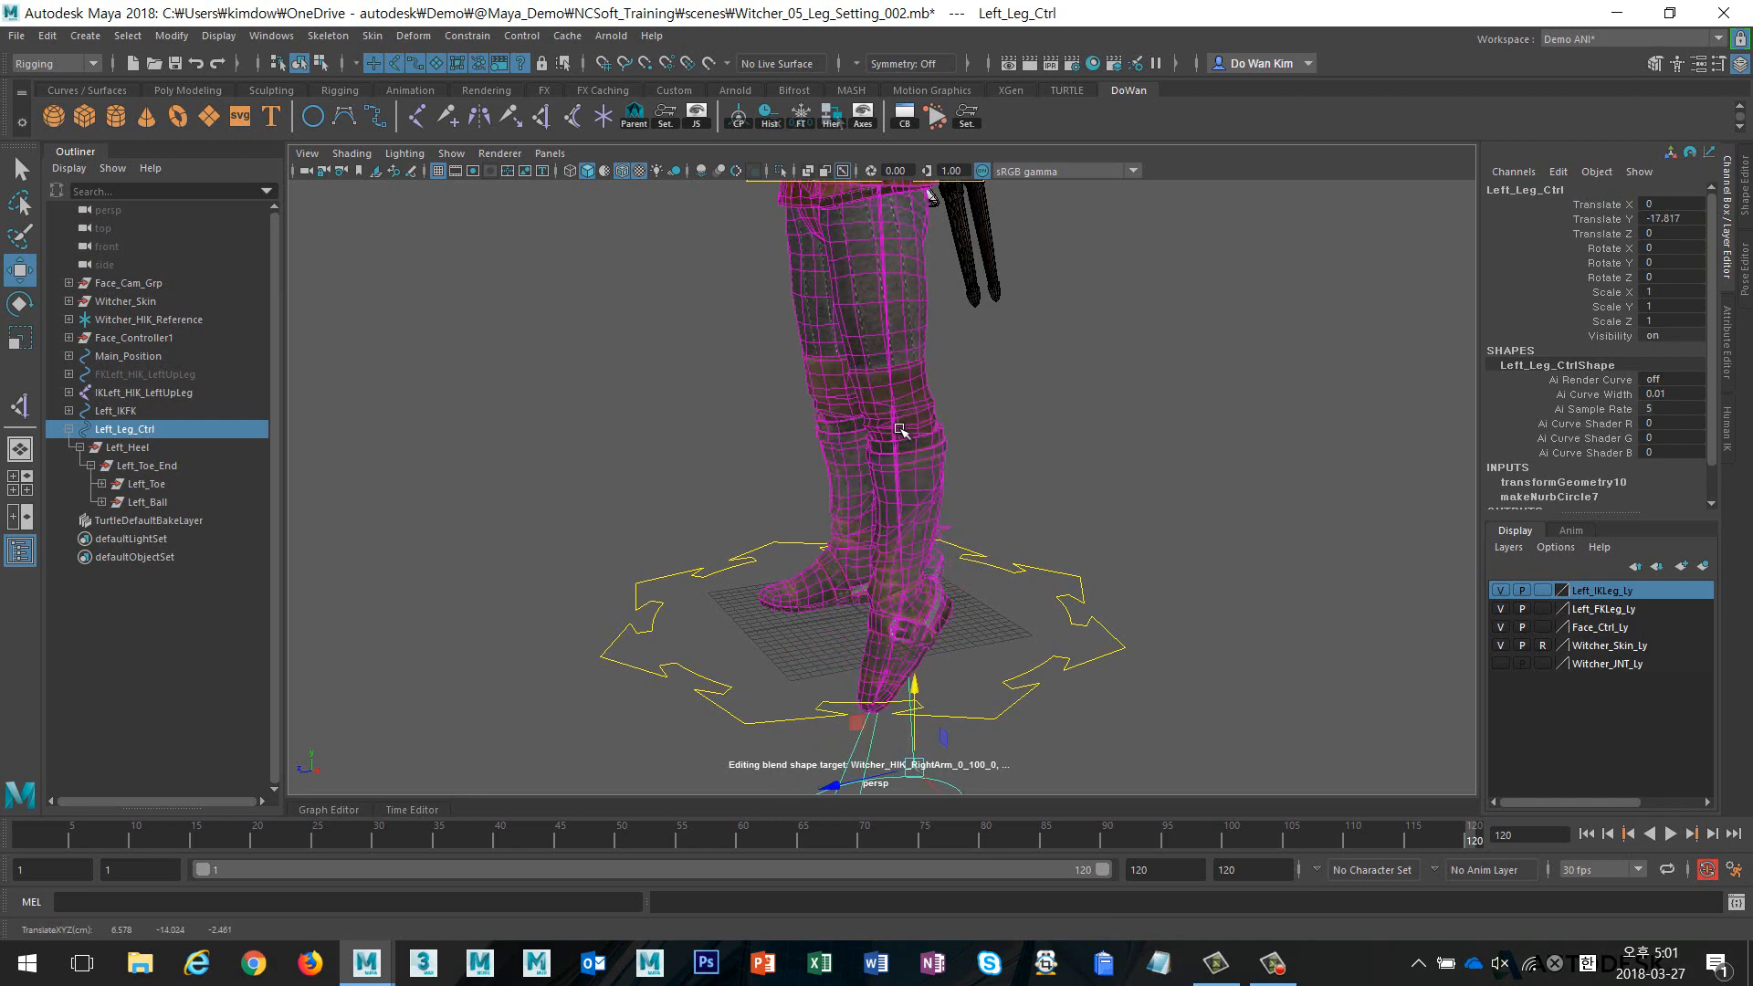
key("ctrl+z")
left_click_drag(899, 429, 1029, 501, "alt")
right_click_drag(1029, 501, 1105, 545, "alt")
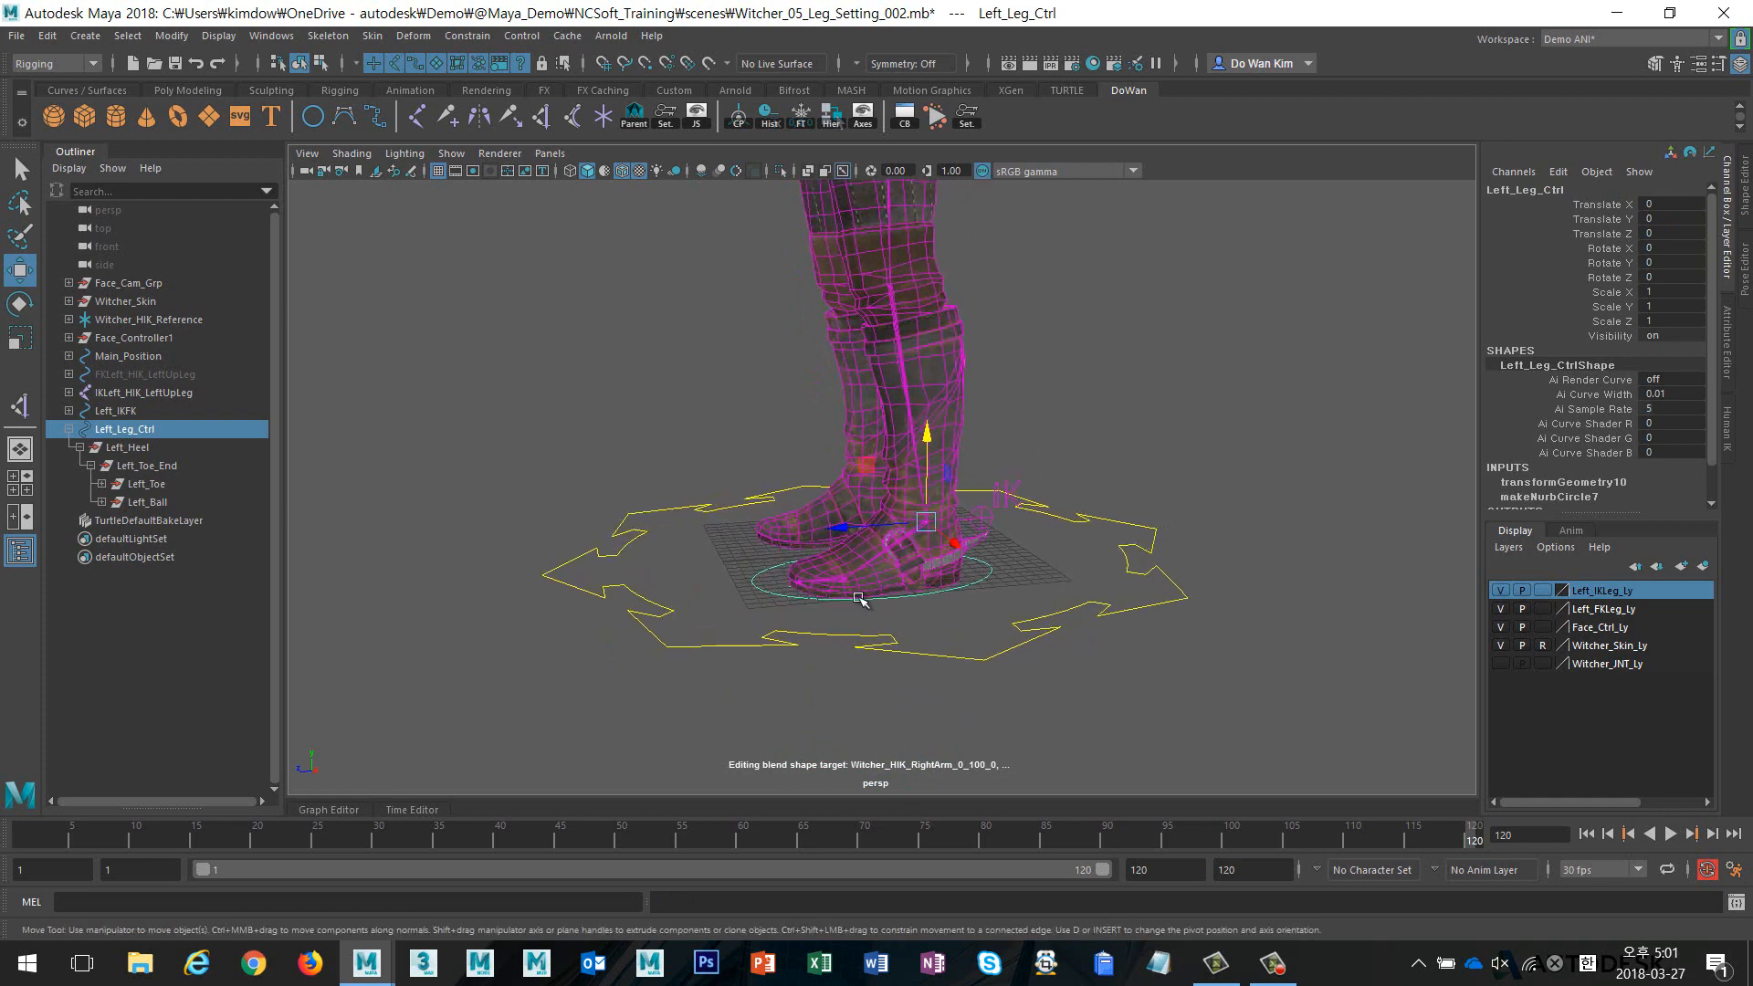
Lower Left_Leg_Ctrl twice, to about -19.8 and about -12.2 in Translate Y, undoing each move
left_click_drag(926, 436, 947, 689)
right_click_drag(1190, 521, 977, 520, "alt")
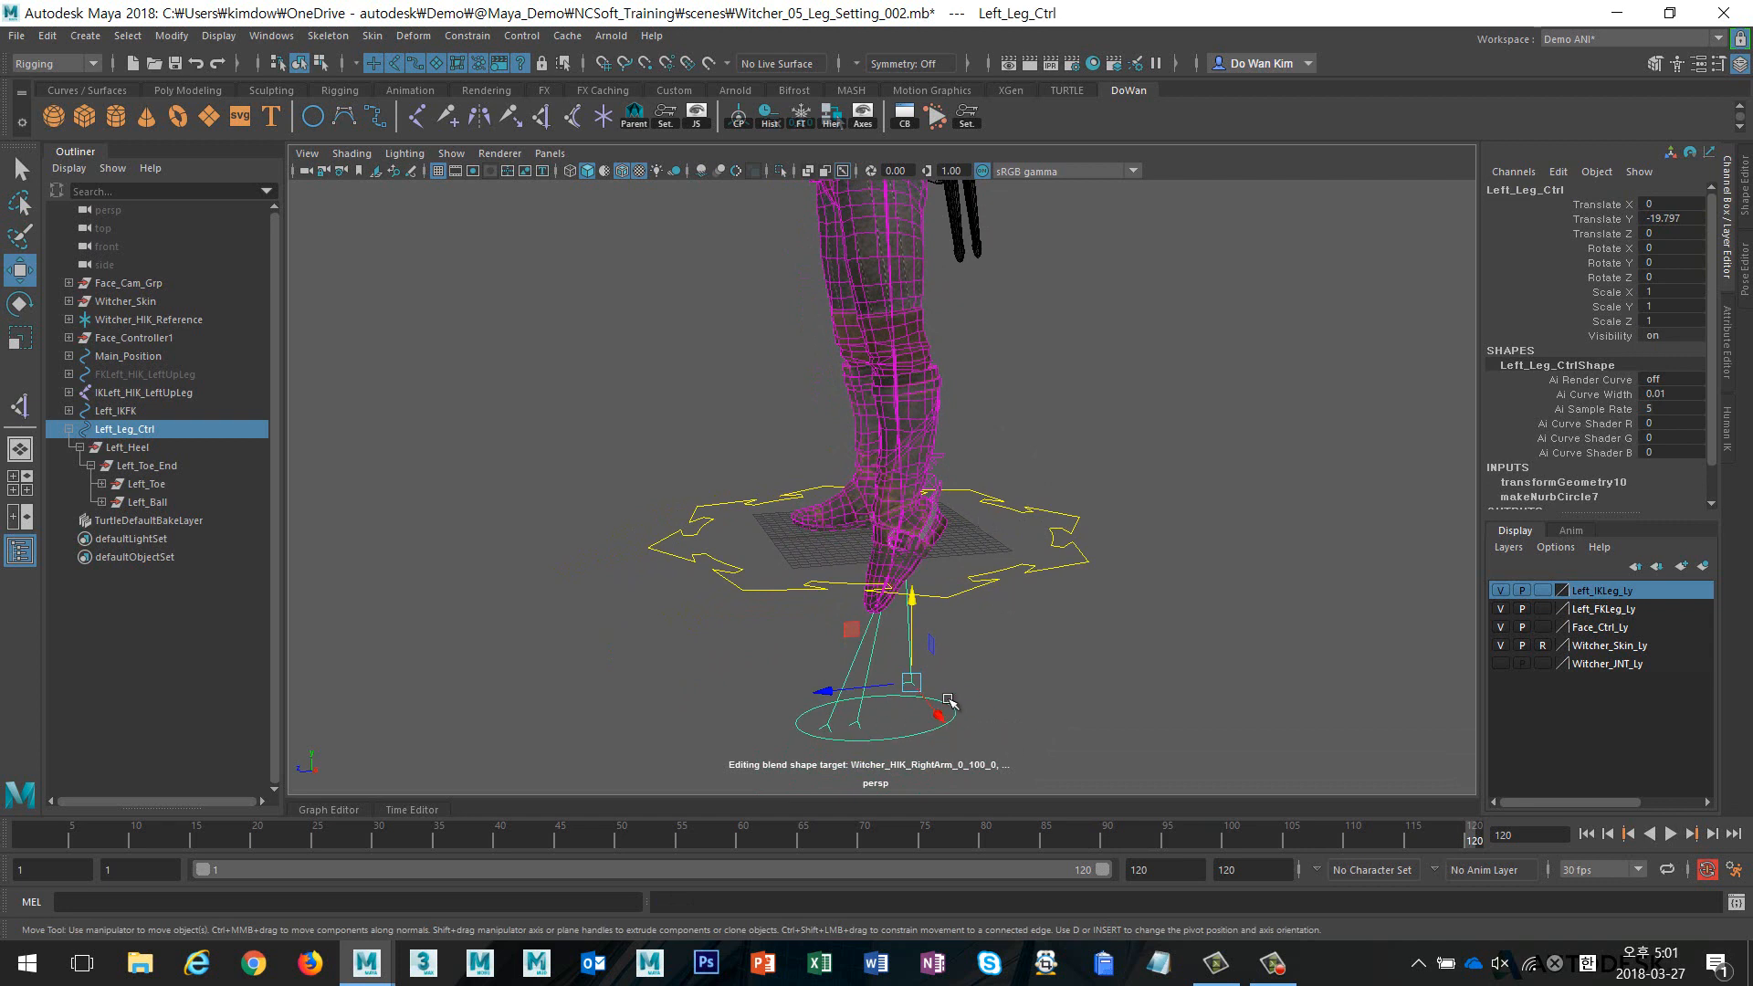
key("ctrl+z")
left_click_drag(916, 427, 915, 531)
key("ctrl+z")
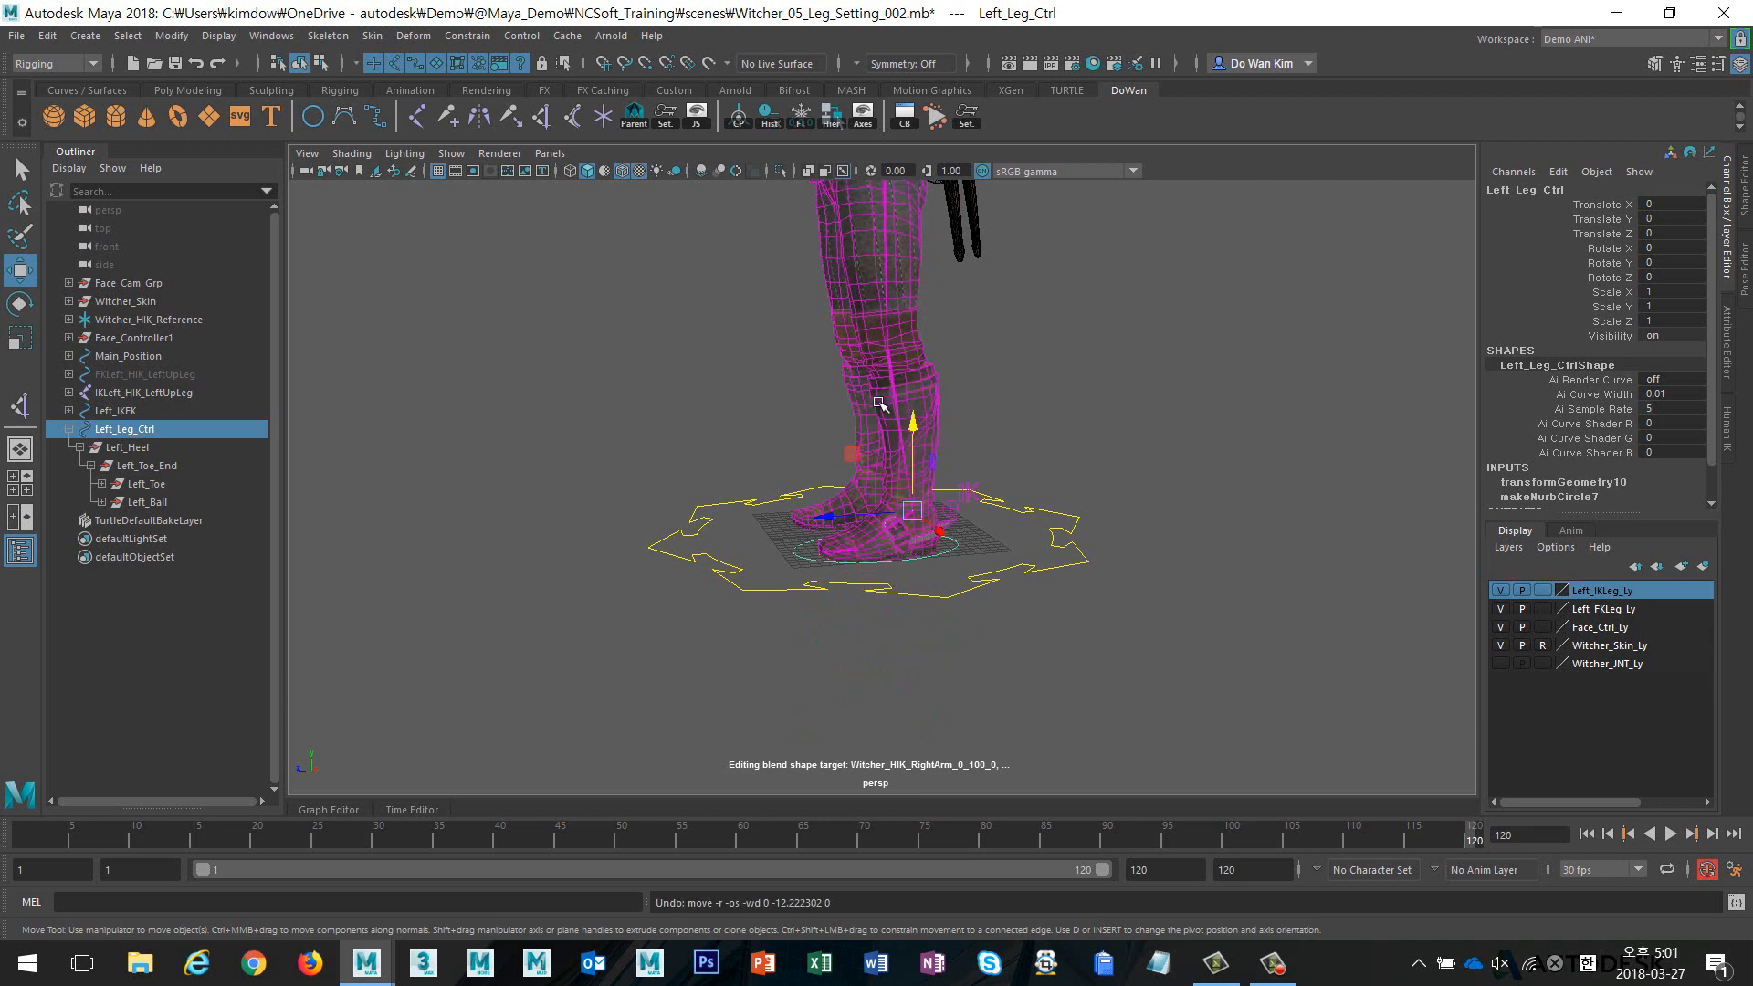
Lower Left_Leg_Ctrl about 13.7 units, stretch knee joint IKLeft_HIK_LeftLeg to about 31.1 in Translate X, and undo both moves
left_click_drag(914, 421, 914, 540)
left_click(899, 417)
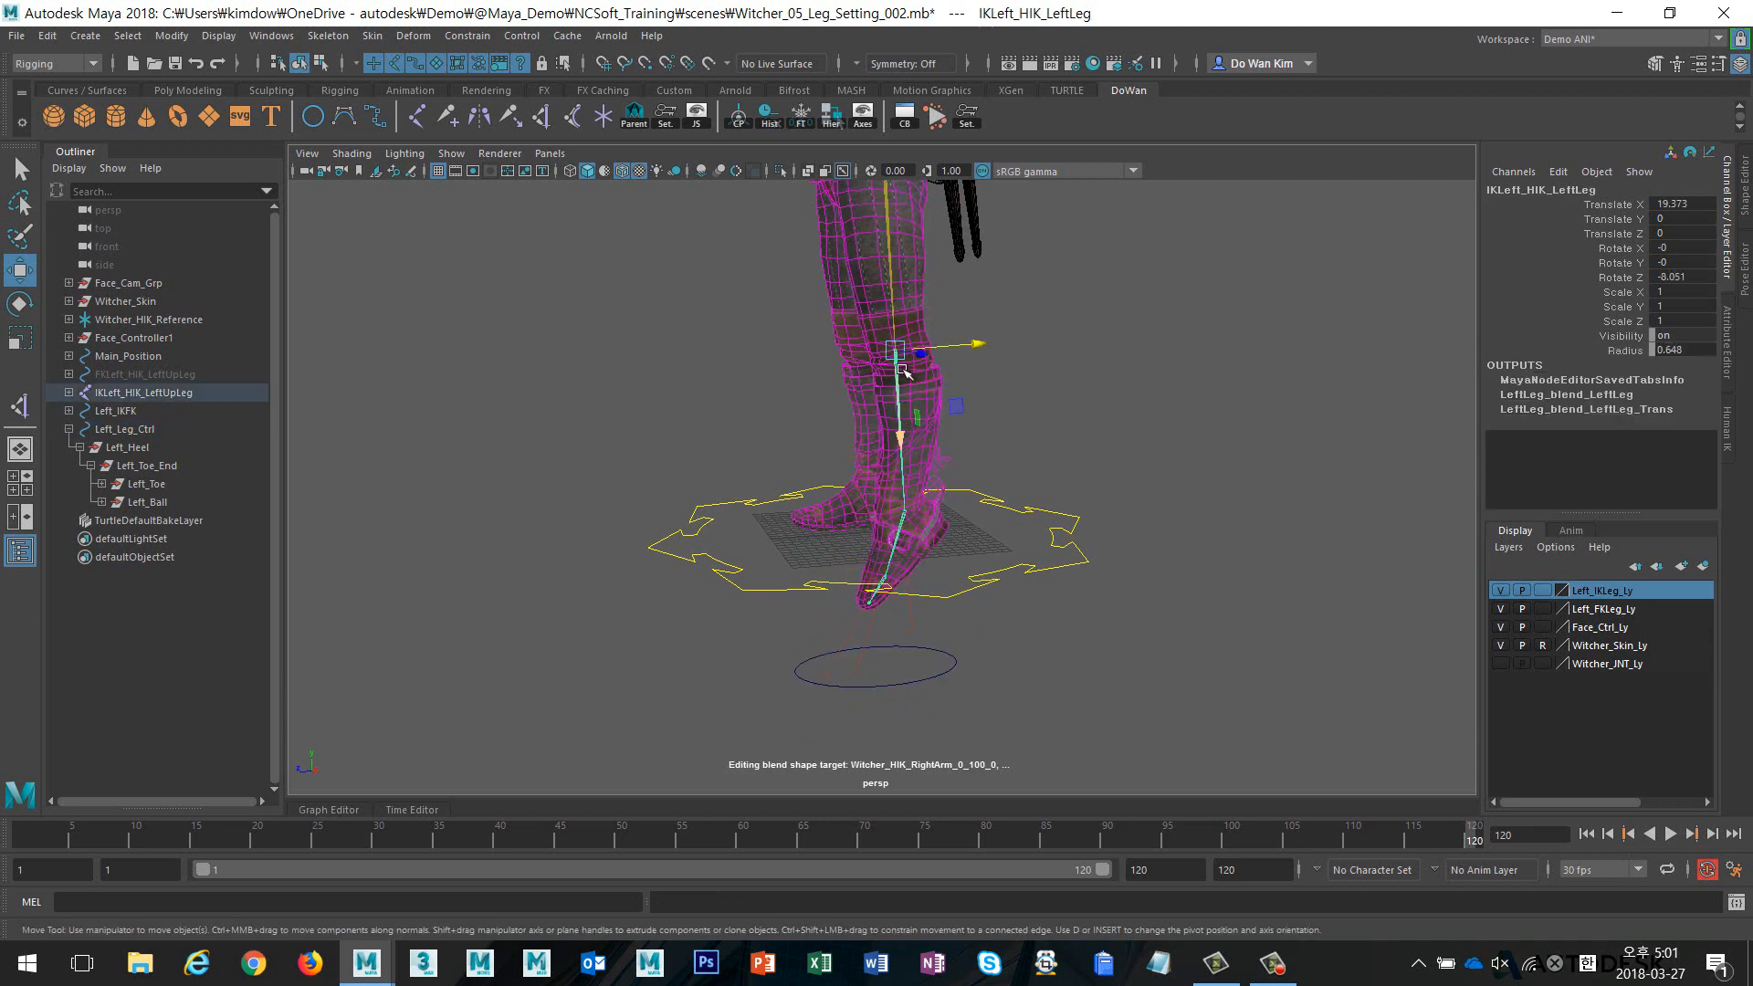
left_click_drag(899, 422, 913, 541)
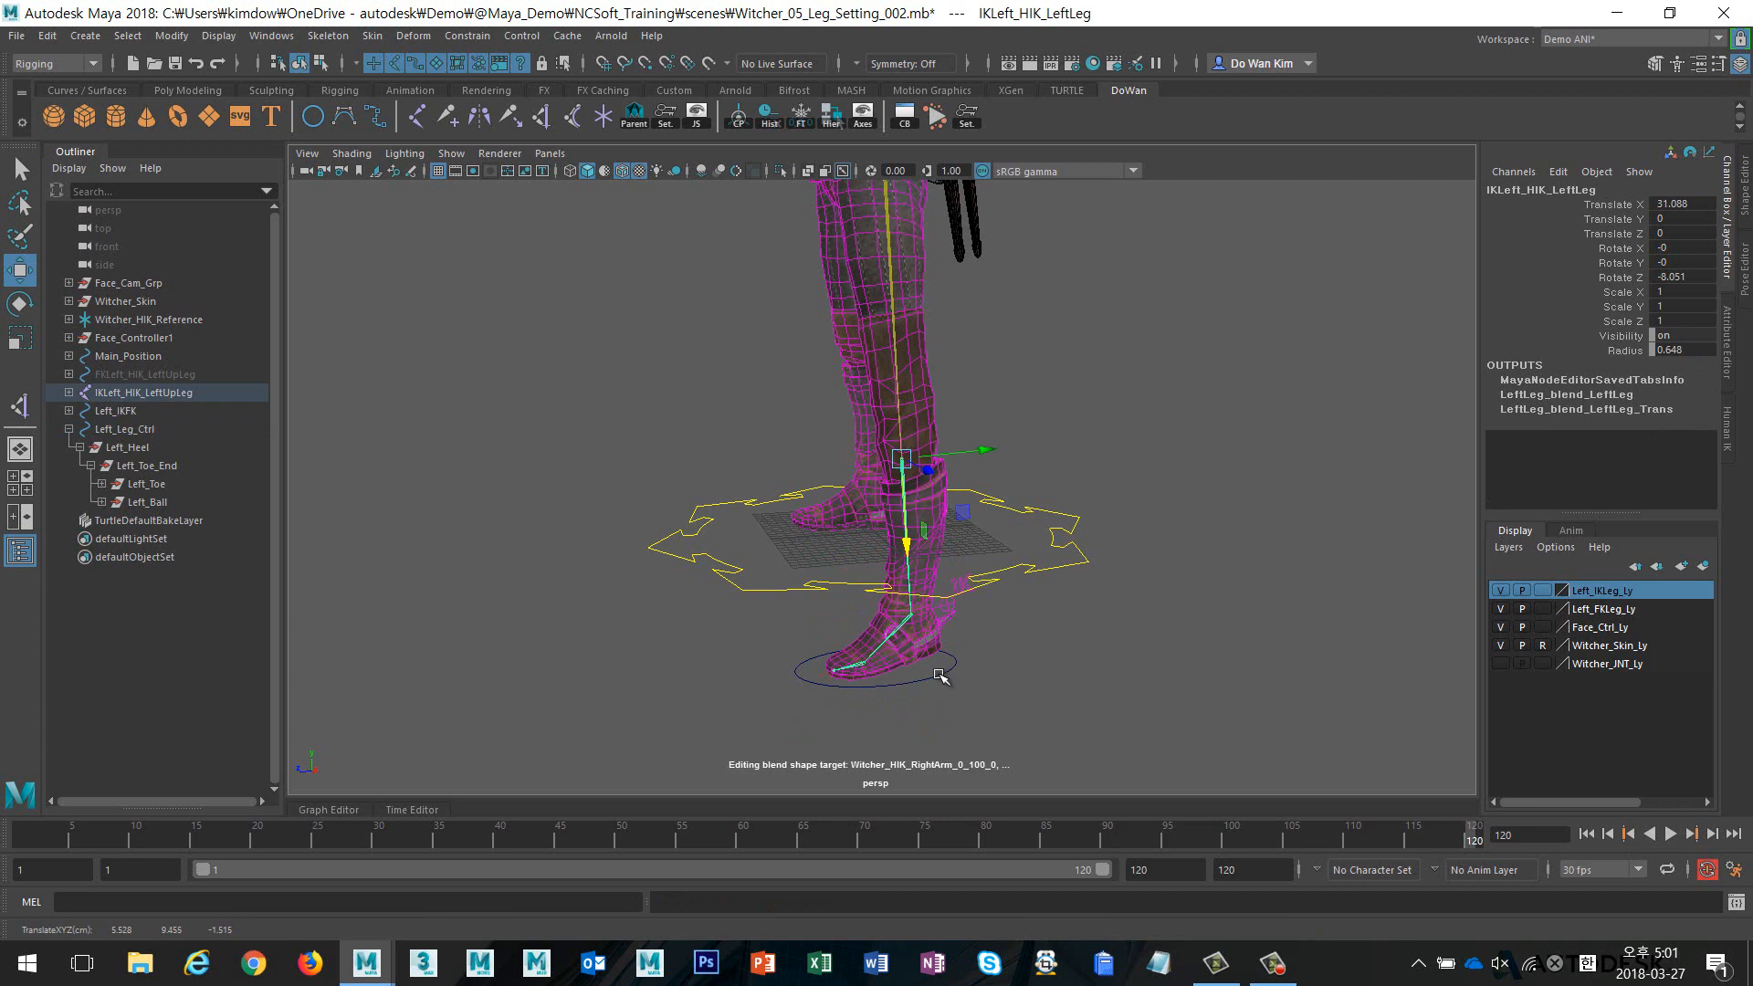
left_click(940, 676)
key("ctrl+z")
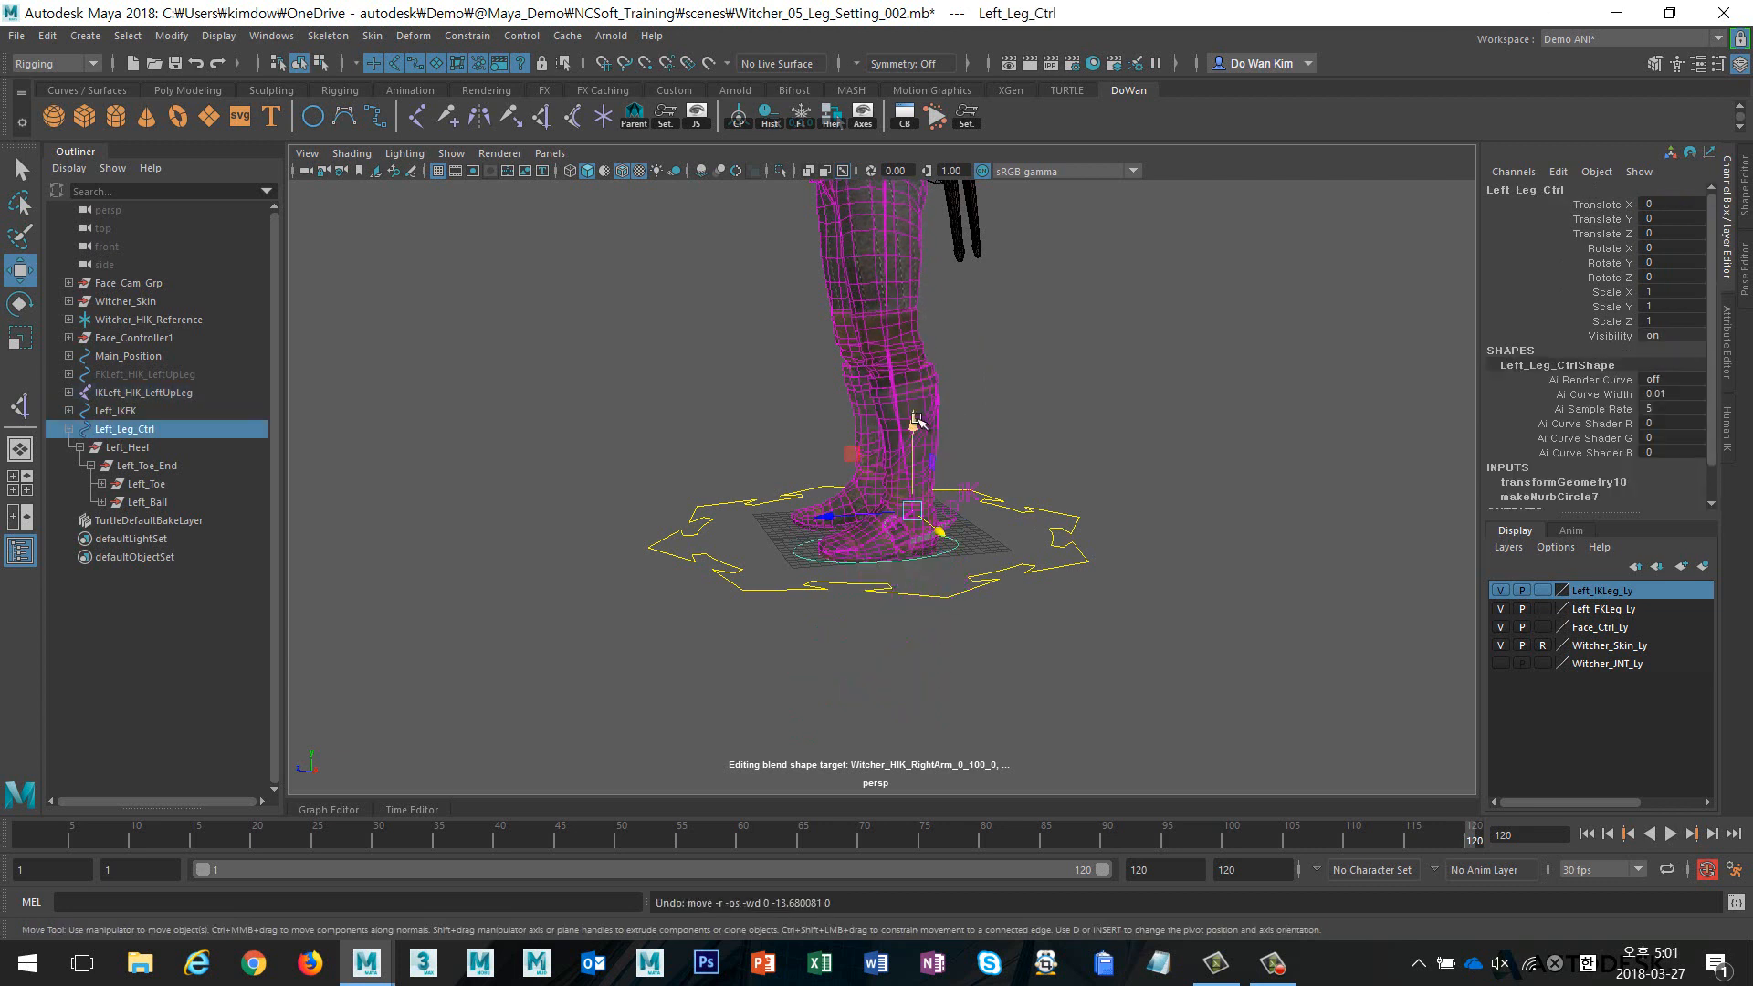
Try moving Left_Leg_Ctrl down and far along its YZ plane, by about 8.7 in Y and 40.5 in Z, undoing each move
left_click_drag(916, 420, 849, 524)
key("ctrl+z")
left_click_drag(832, 451, 442, 266)
key("ctrl+z")
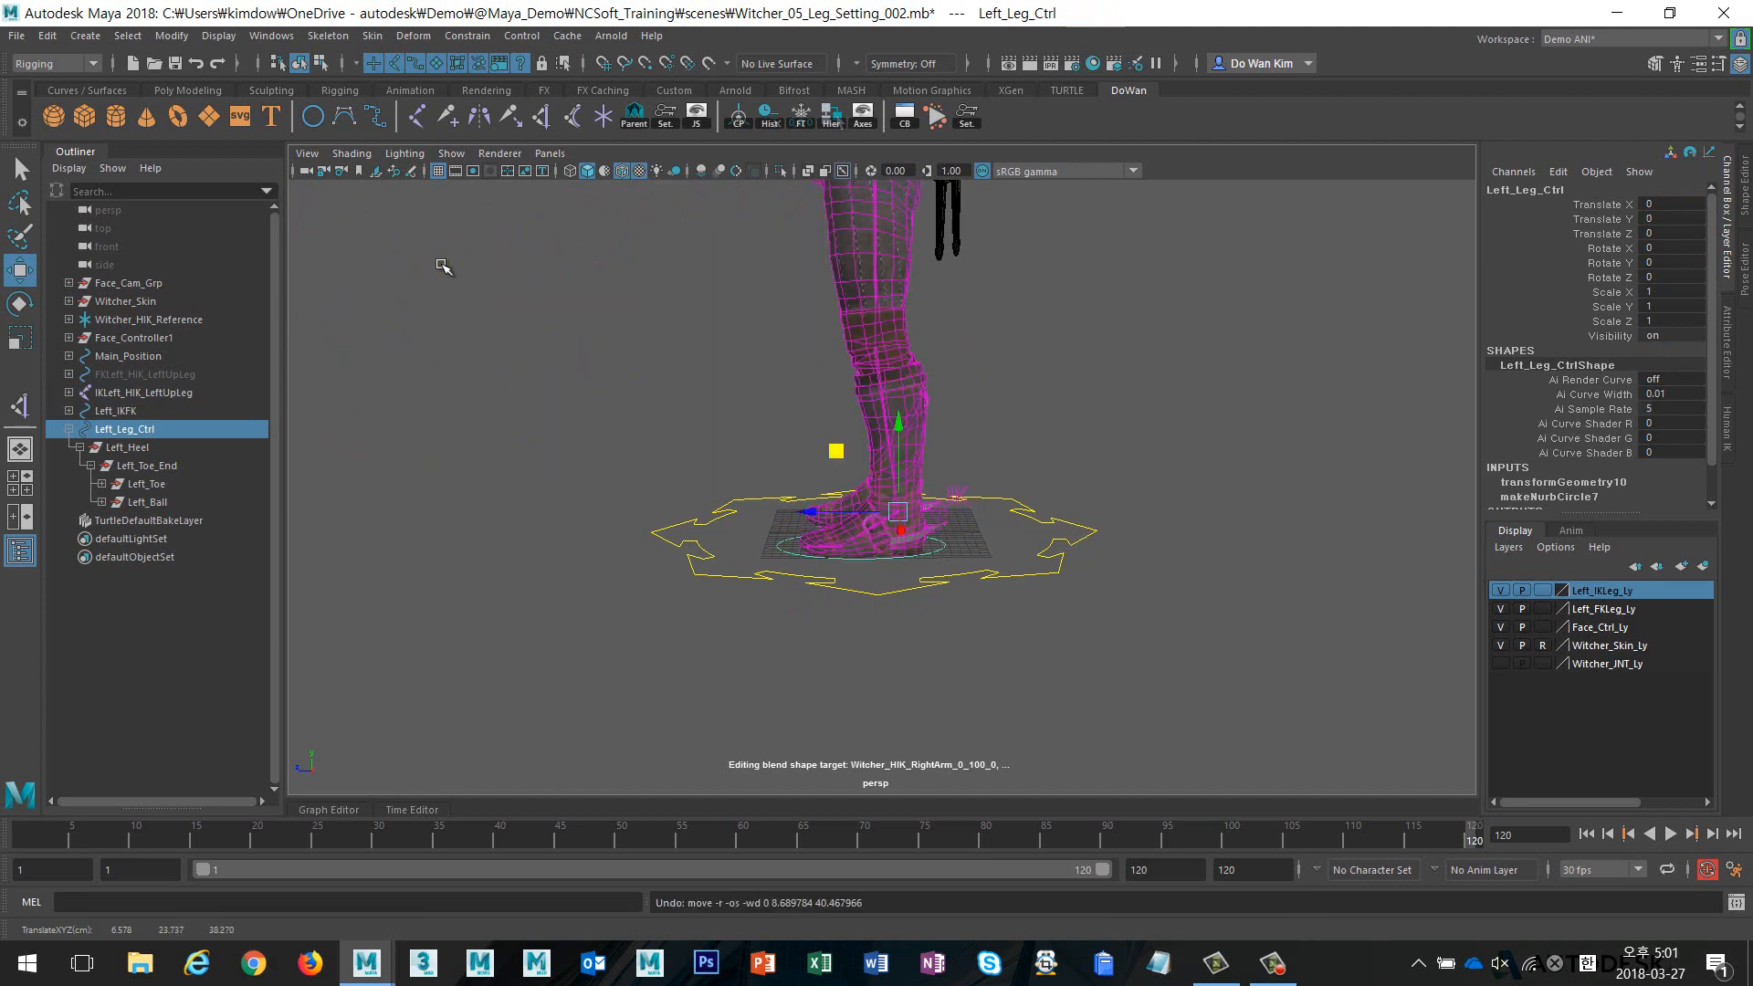
Lower Left_Leg_Ctrl to about -19.4 in Translate Y below the floor, and undo the move
left_click_drag(542, 370, 681, 442, "alt")
middle_click_drag(698, 466, 730, 532, "alt")
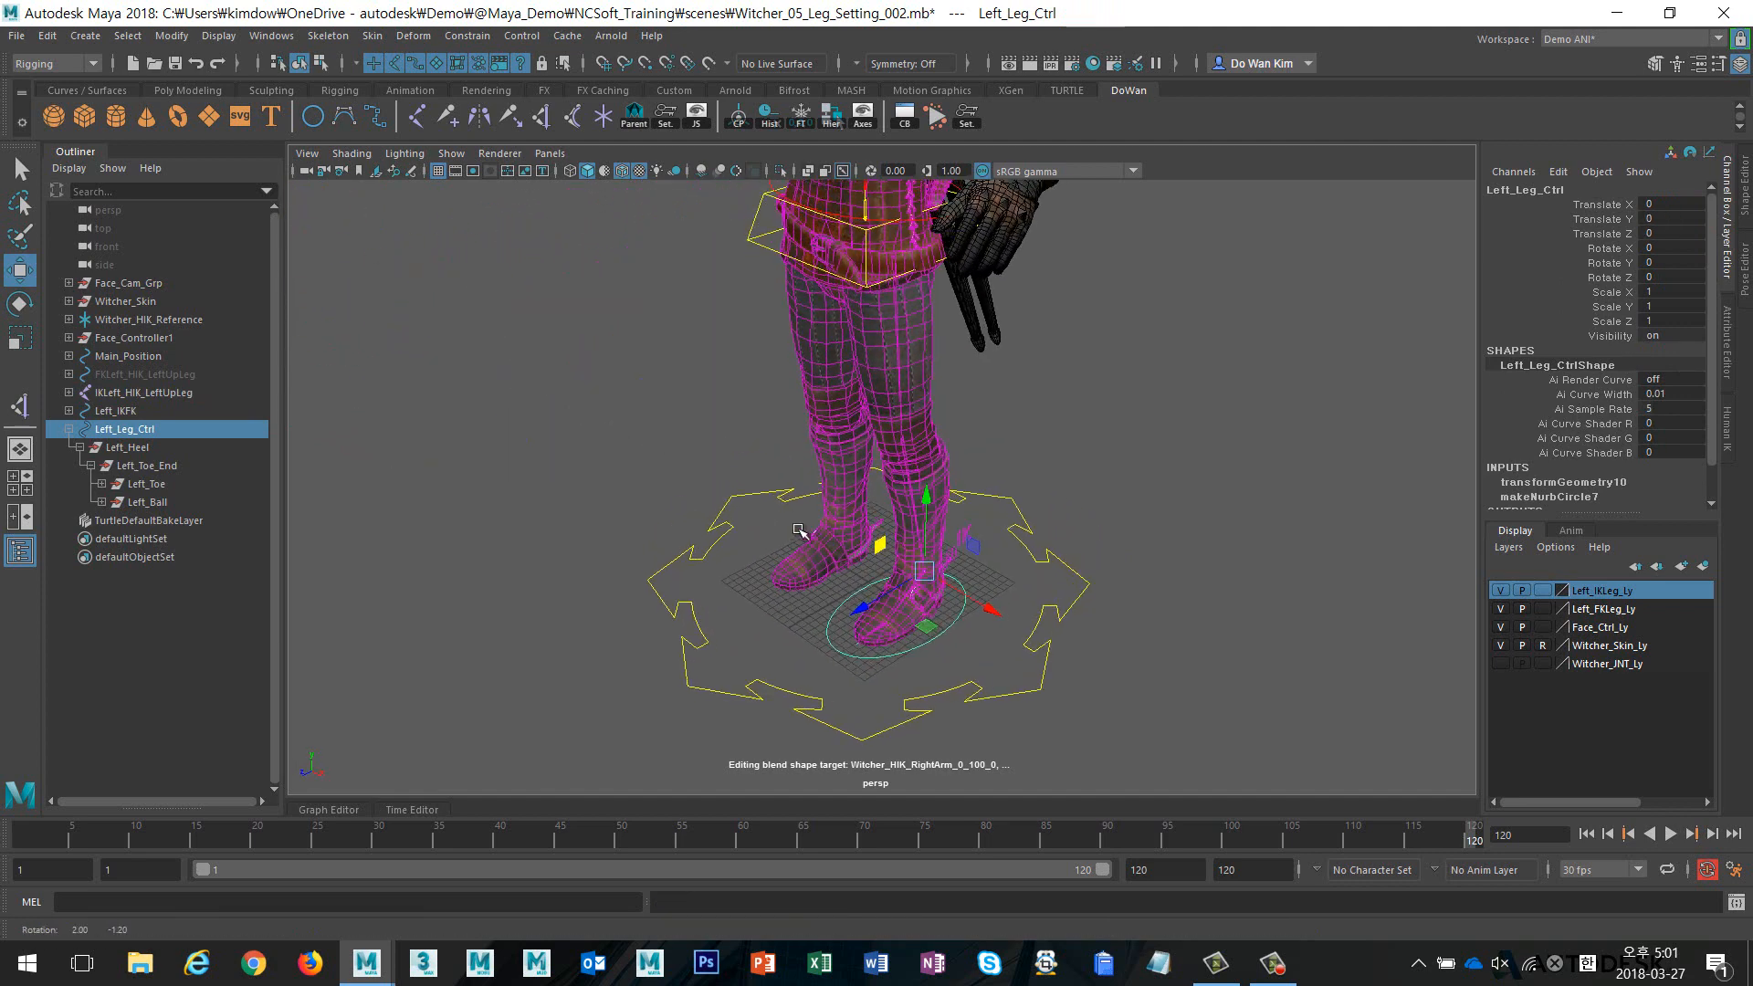
left_click_drag(846, 547, 791, 527, "alt")
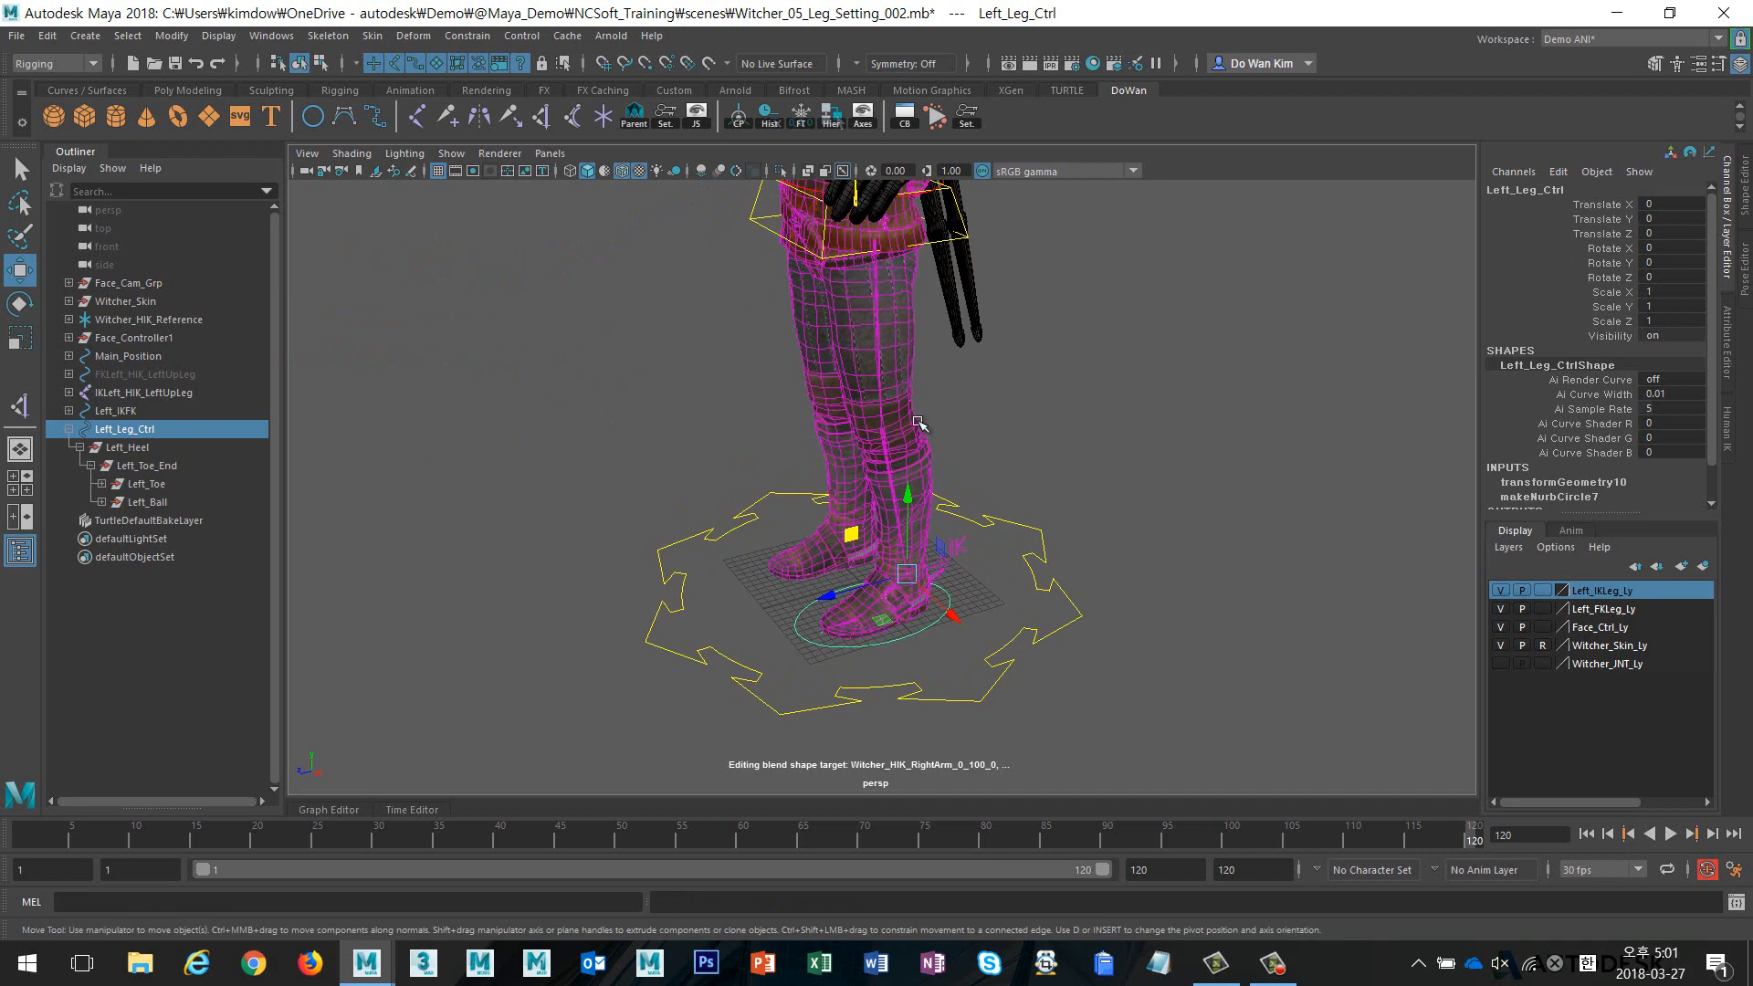
left_click_drag(918, 421, 915, 593, "alt")
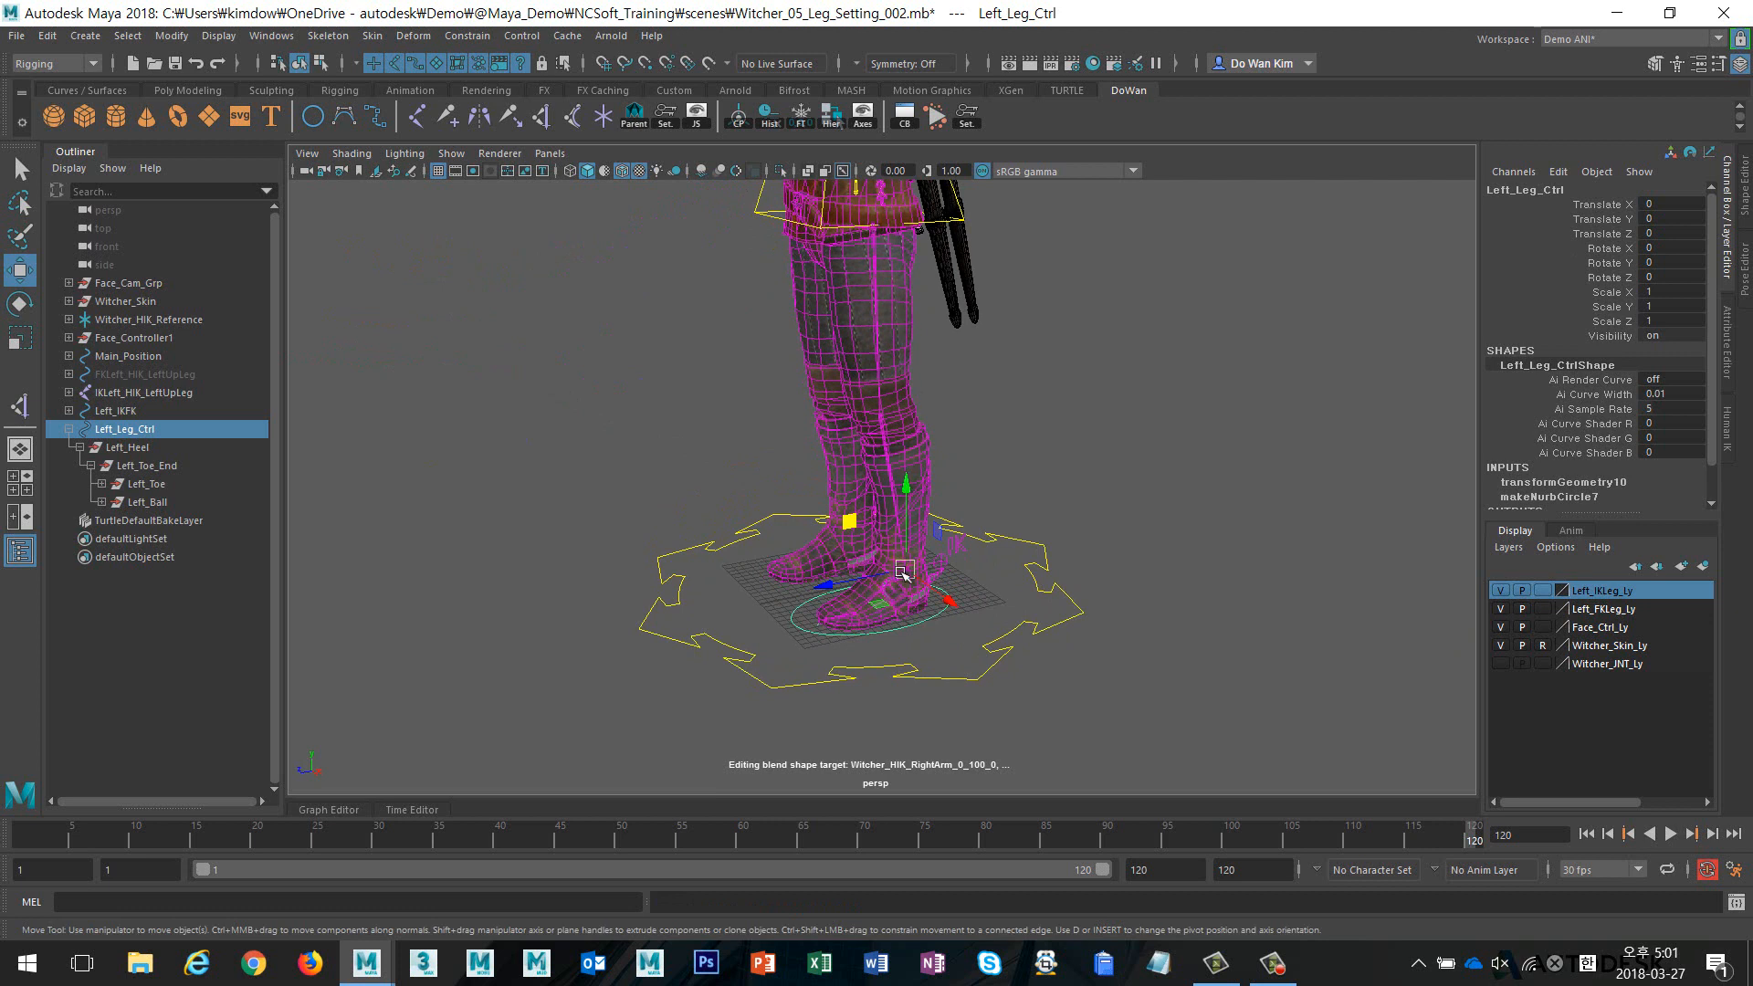
left_click_drag(905, 486, 896, 318)
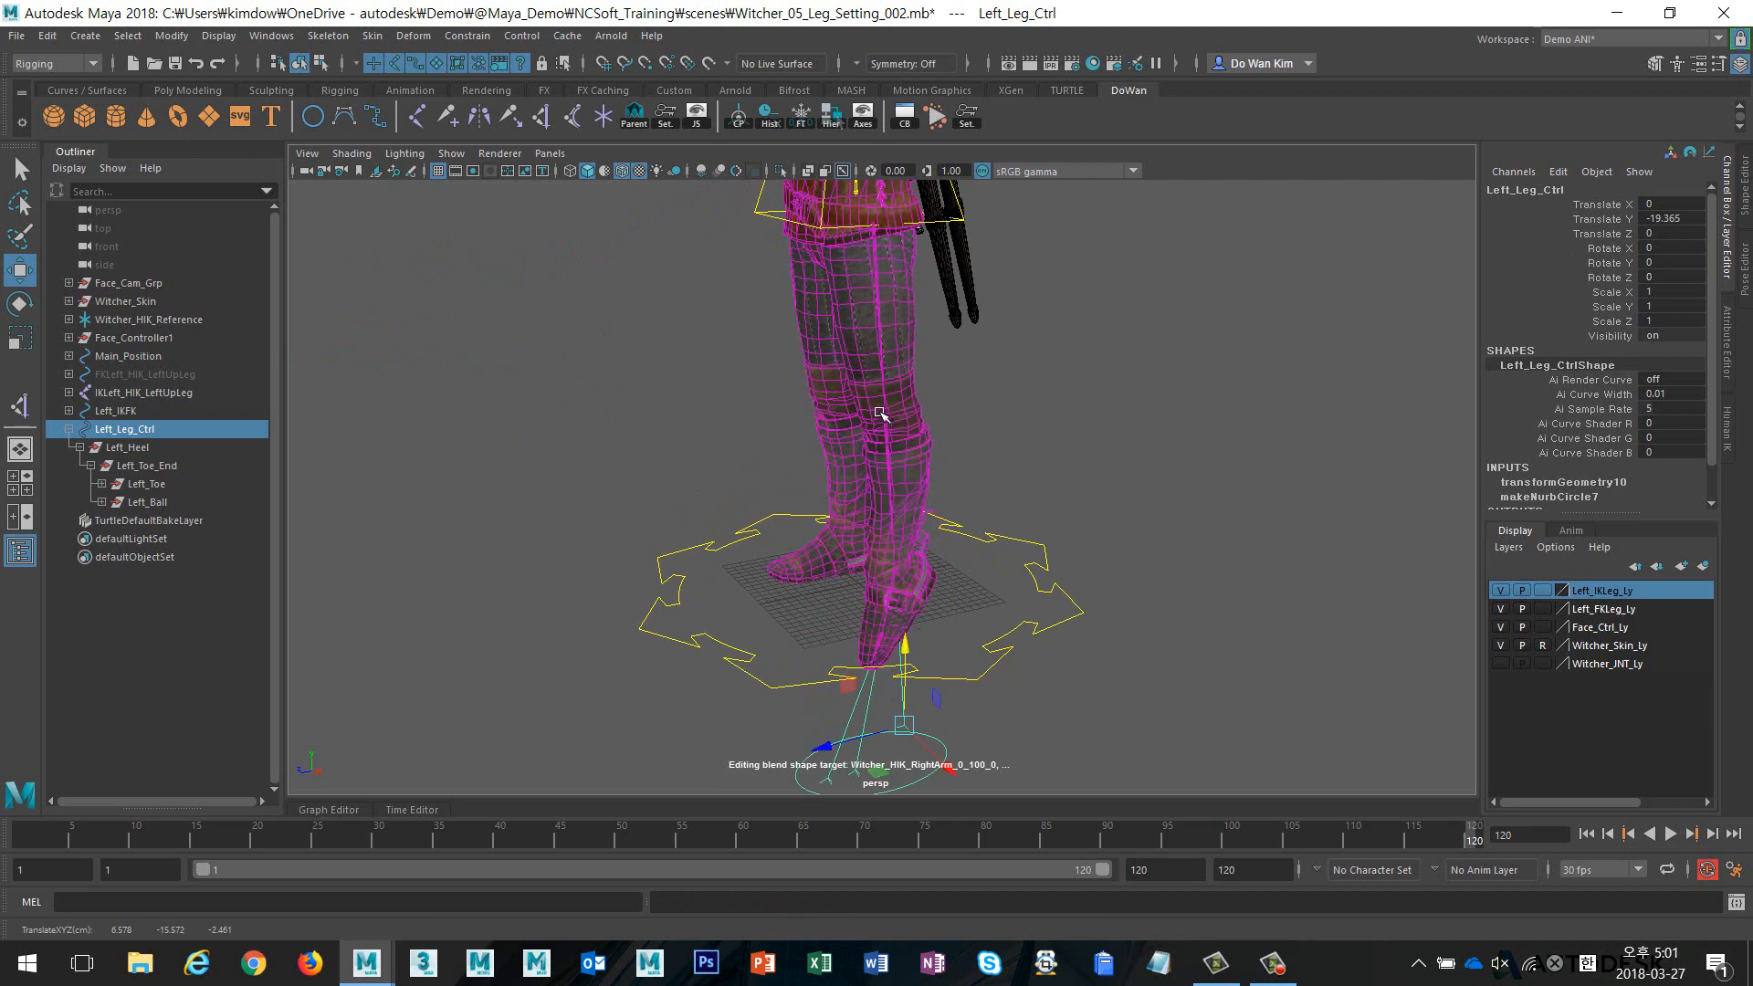
key("ctrl+z")
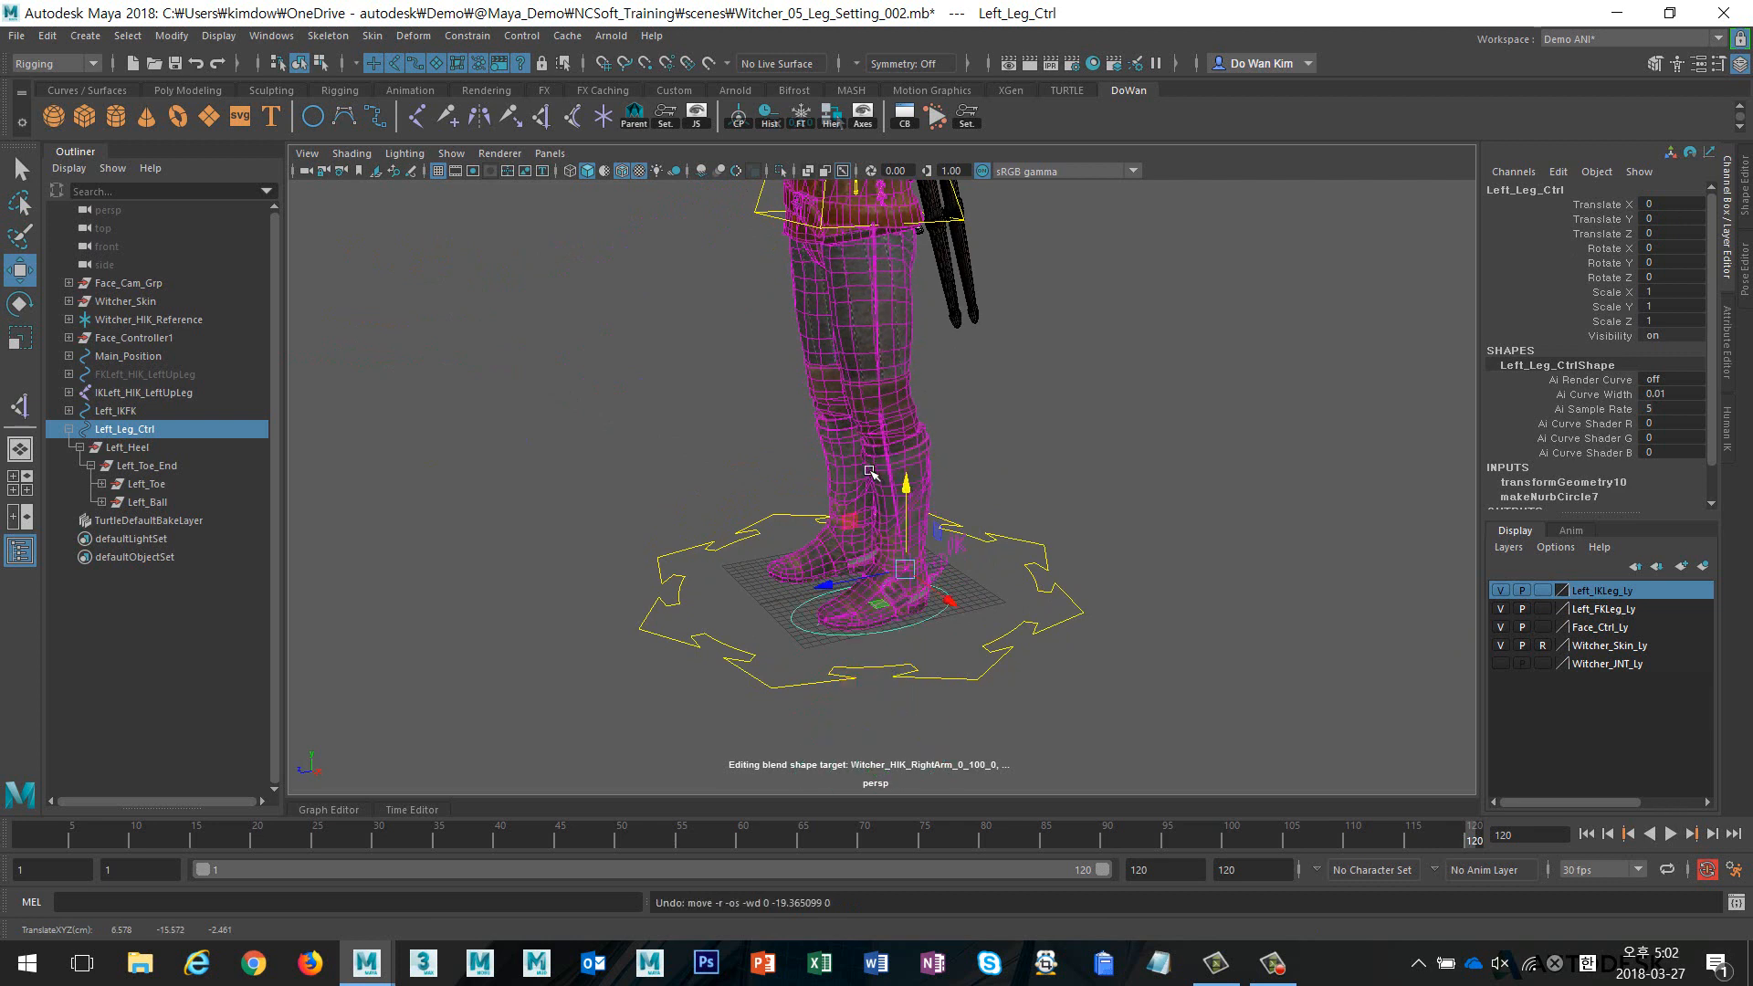
Hide the Witcher_Skin_Ly layer and clear the selection so that only the leg joints and controls are shown
middle_click_drag(917, 430, 919, 454, "alt")
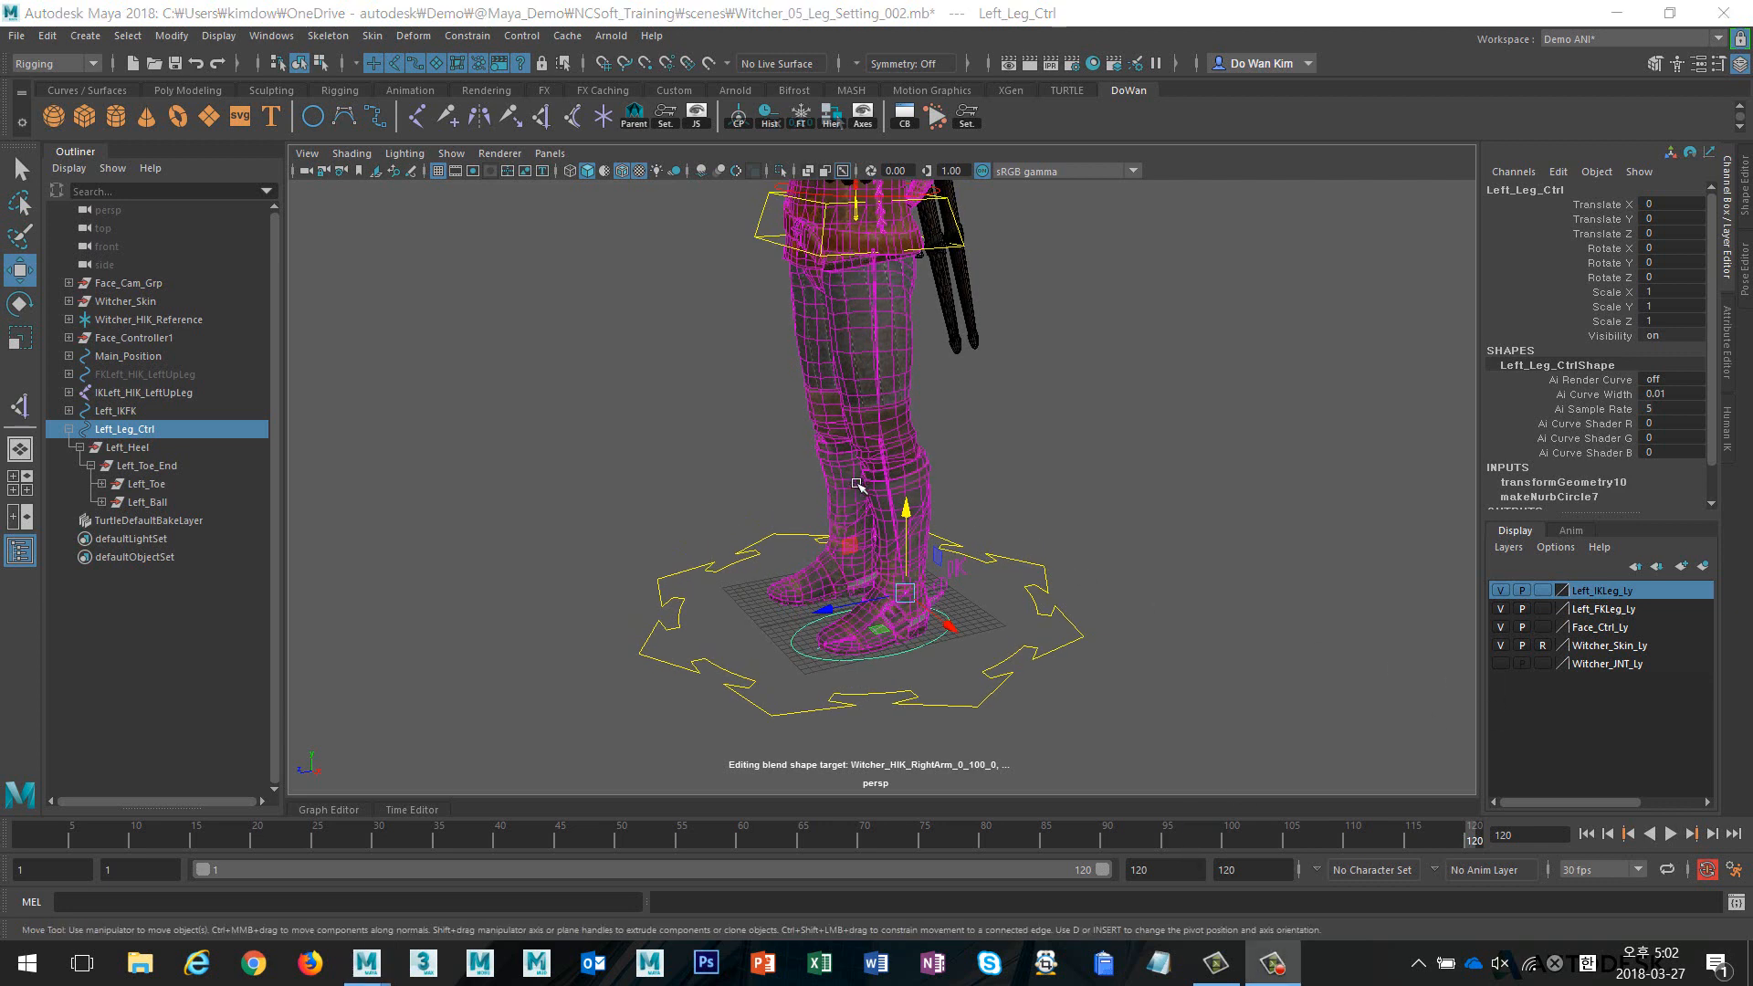
left_click(1502, 645)
left_click(1225, 493)
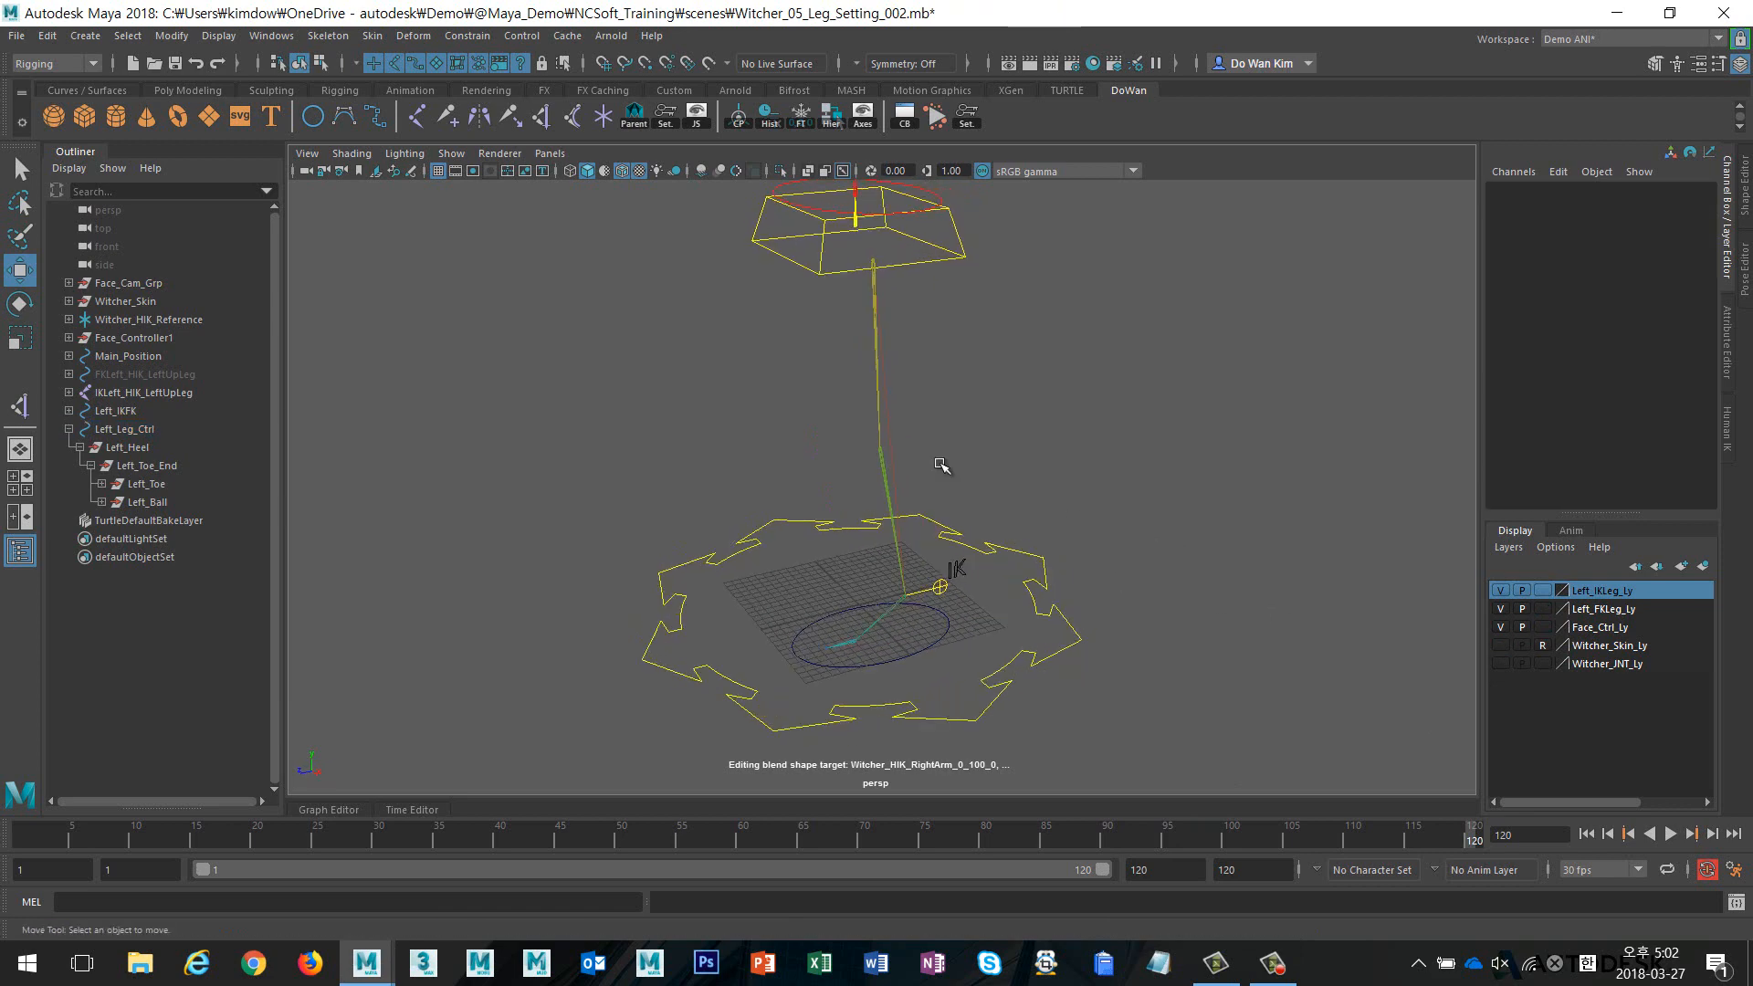
Create a distance measurement from the IK leg's hip joint to its ankle joint with the Distance Tool, snapping both ends to points
left_click(85, 35)
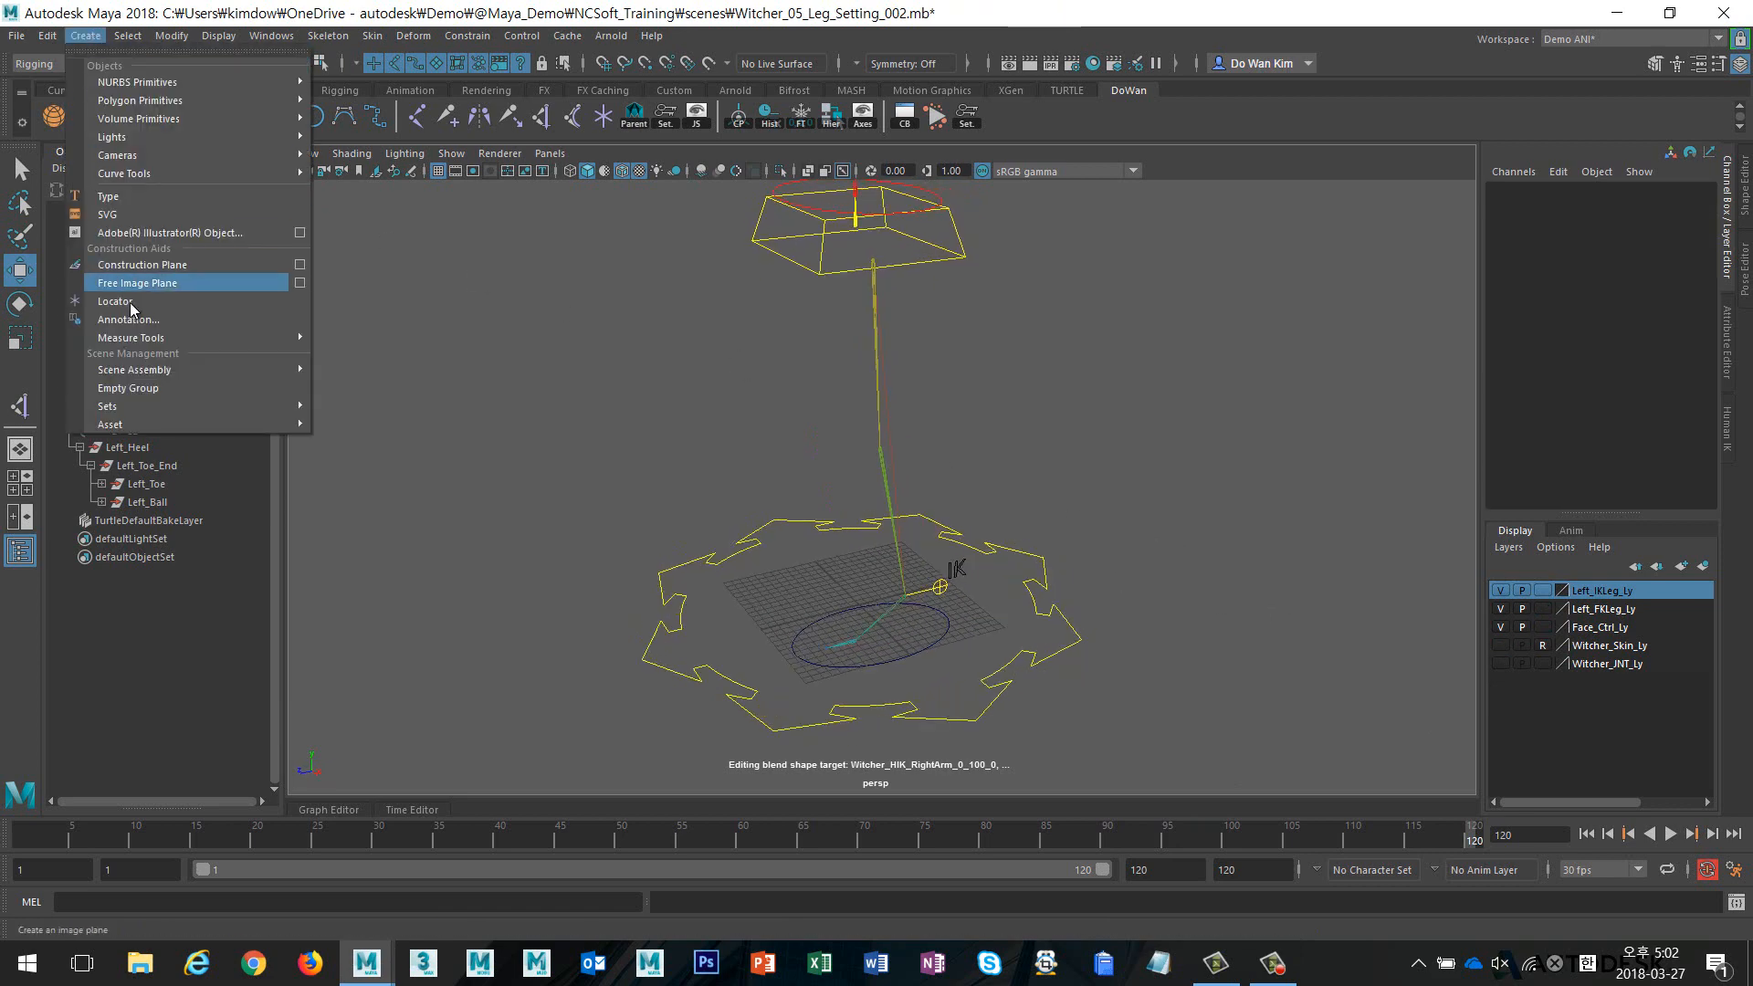
mouse_move(223, 338)
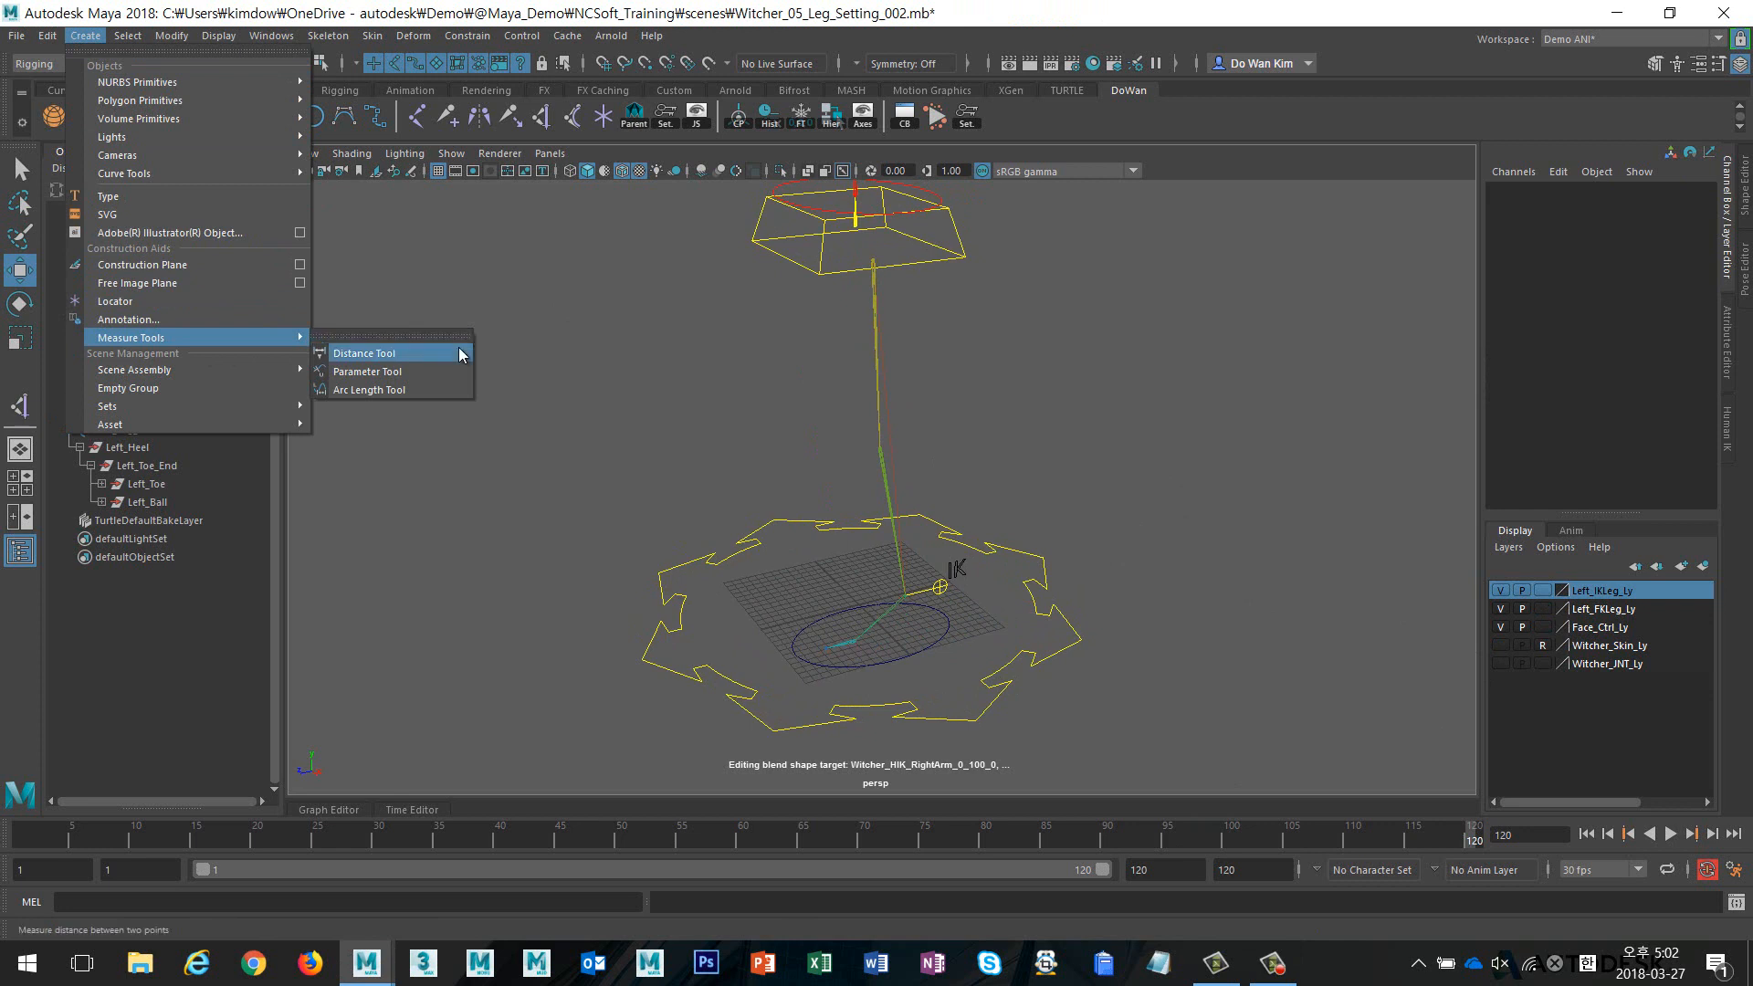
left_click(387, 355)
left_click_drag(717, 330, 721, 336, "alt")
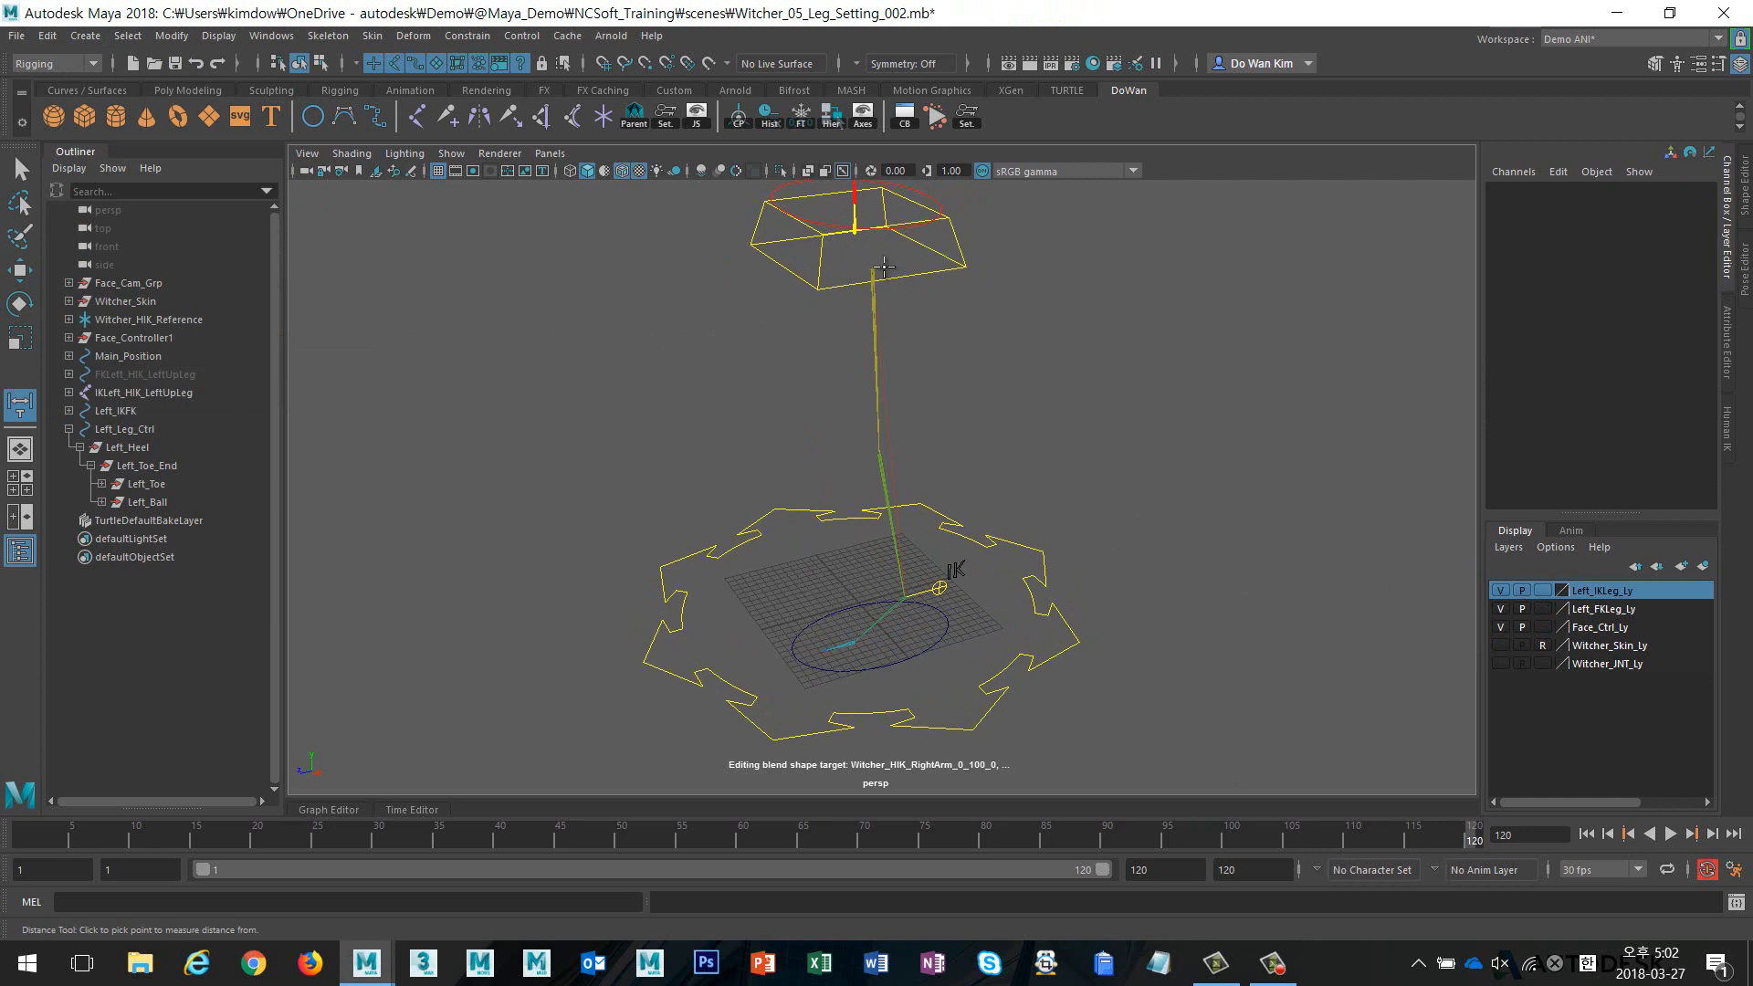
key("v")
key("v")
left_click(874, 270)
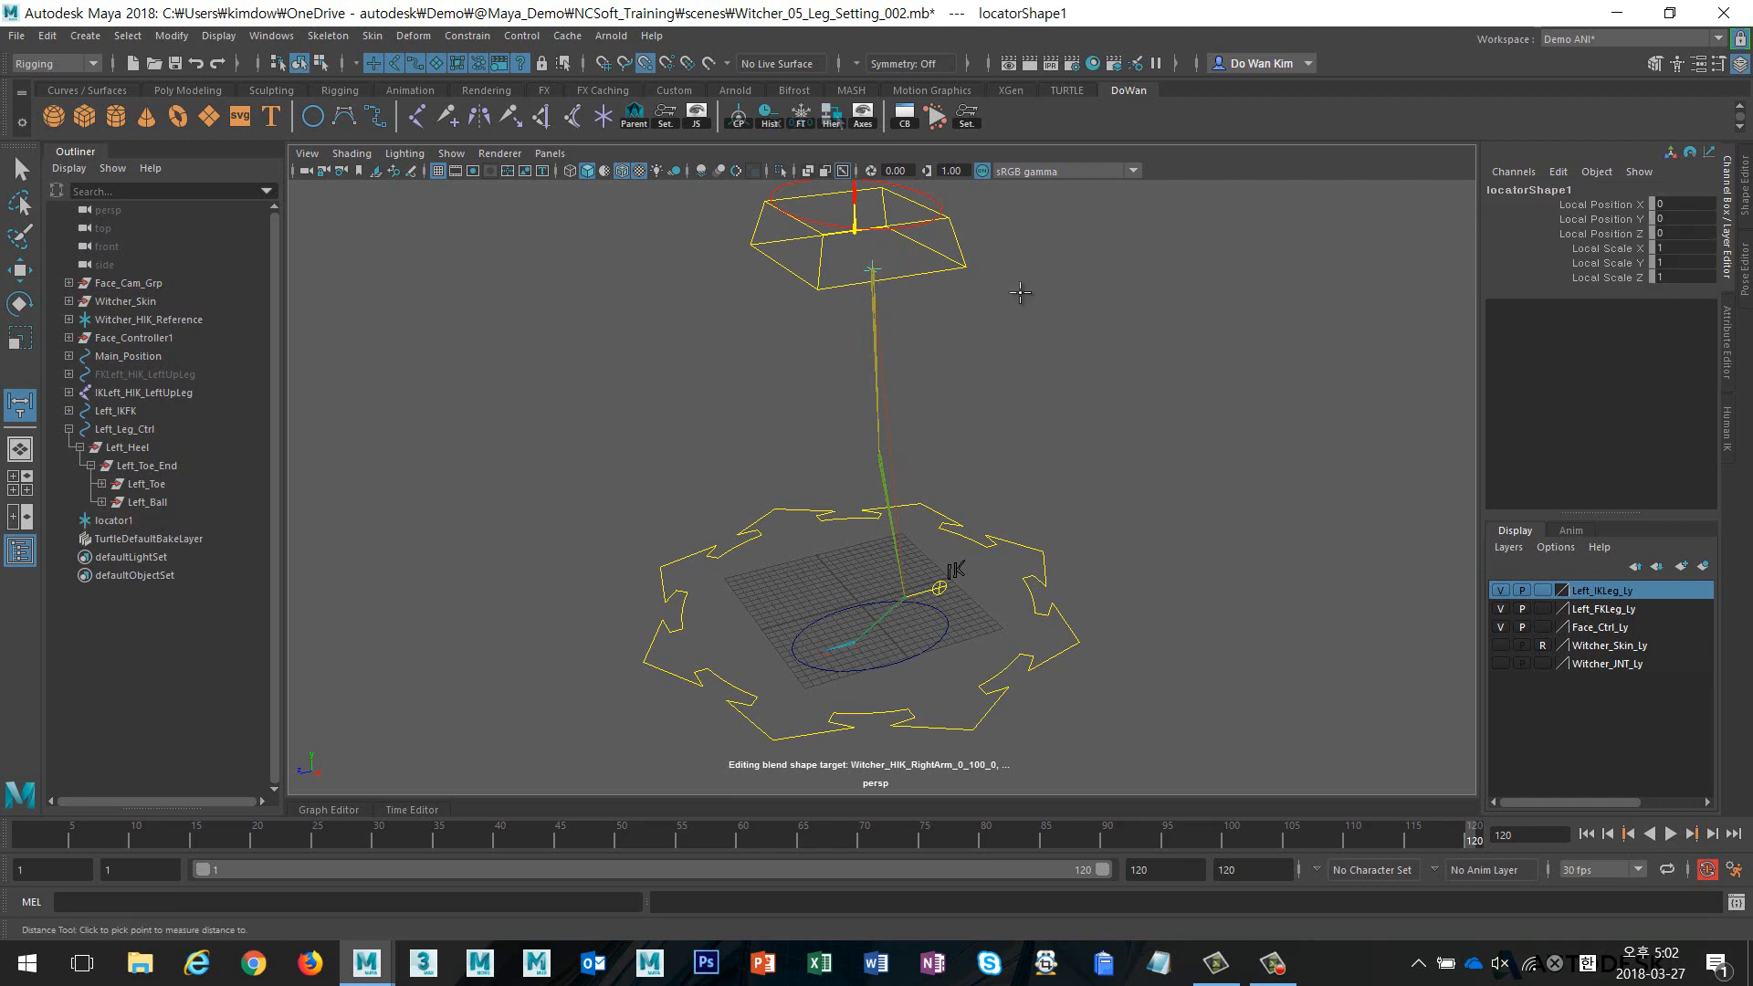
left_click(905, 597)
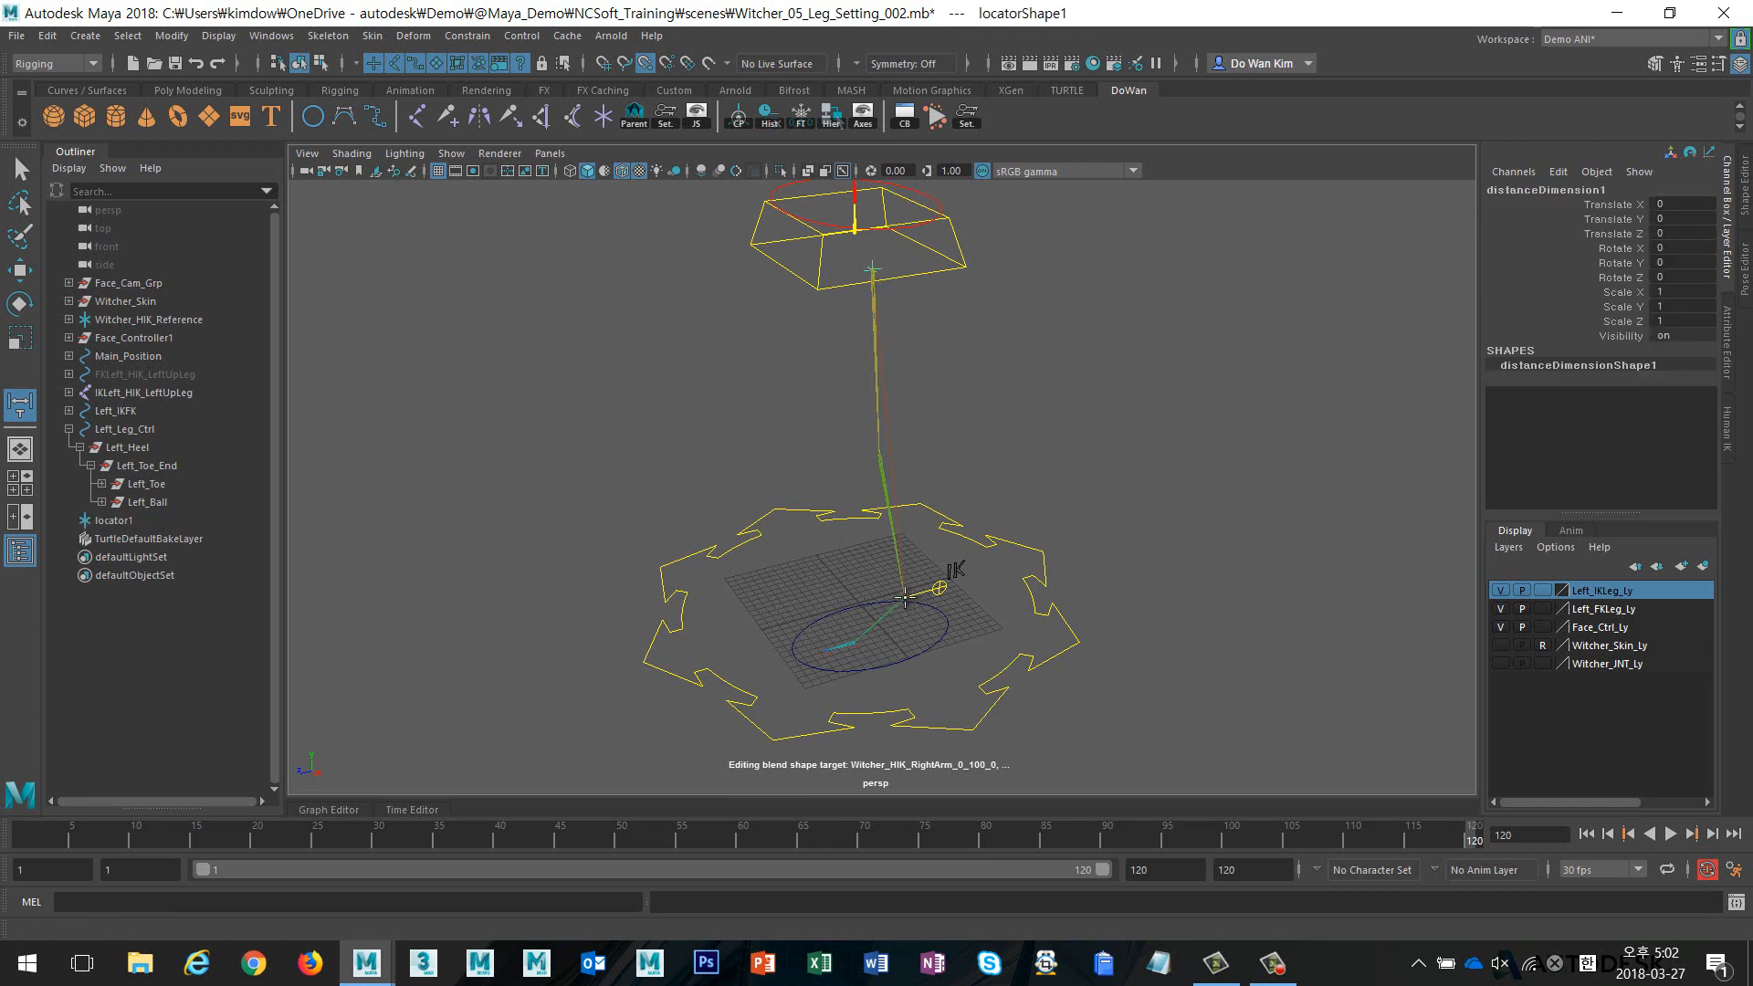
key("w")
left_click(1165, 514)
Lower Left_Leg_Ctrl to about -16 in Translate Y to test it against the distance measurement, and undo the move
left_click_drag(1165, 514, 1002, 479, "alt")
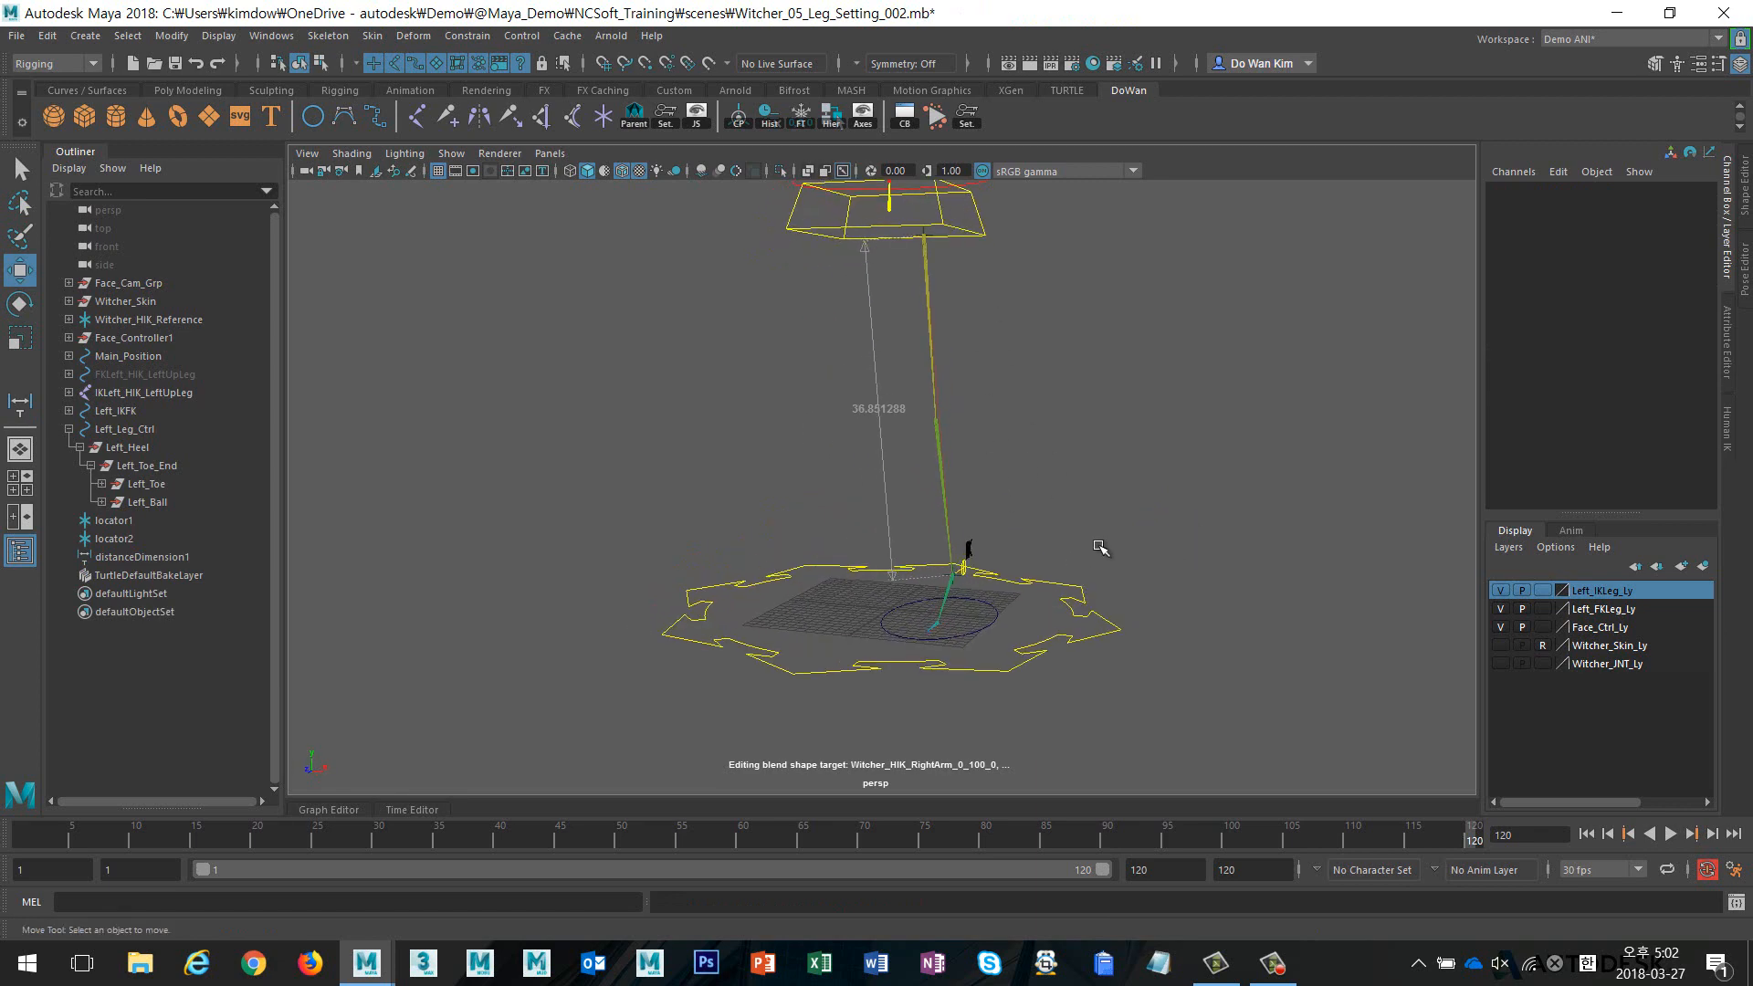
left_click_drag(1094, 542, 975, 559, "alt")
right_click_drag(974, 559, 1148, 589, "alt")
middle_click_drag(1148, 589, 1098, 467, "alt")
left_click_drag(911, 540, 1050, 596)
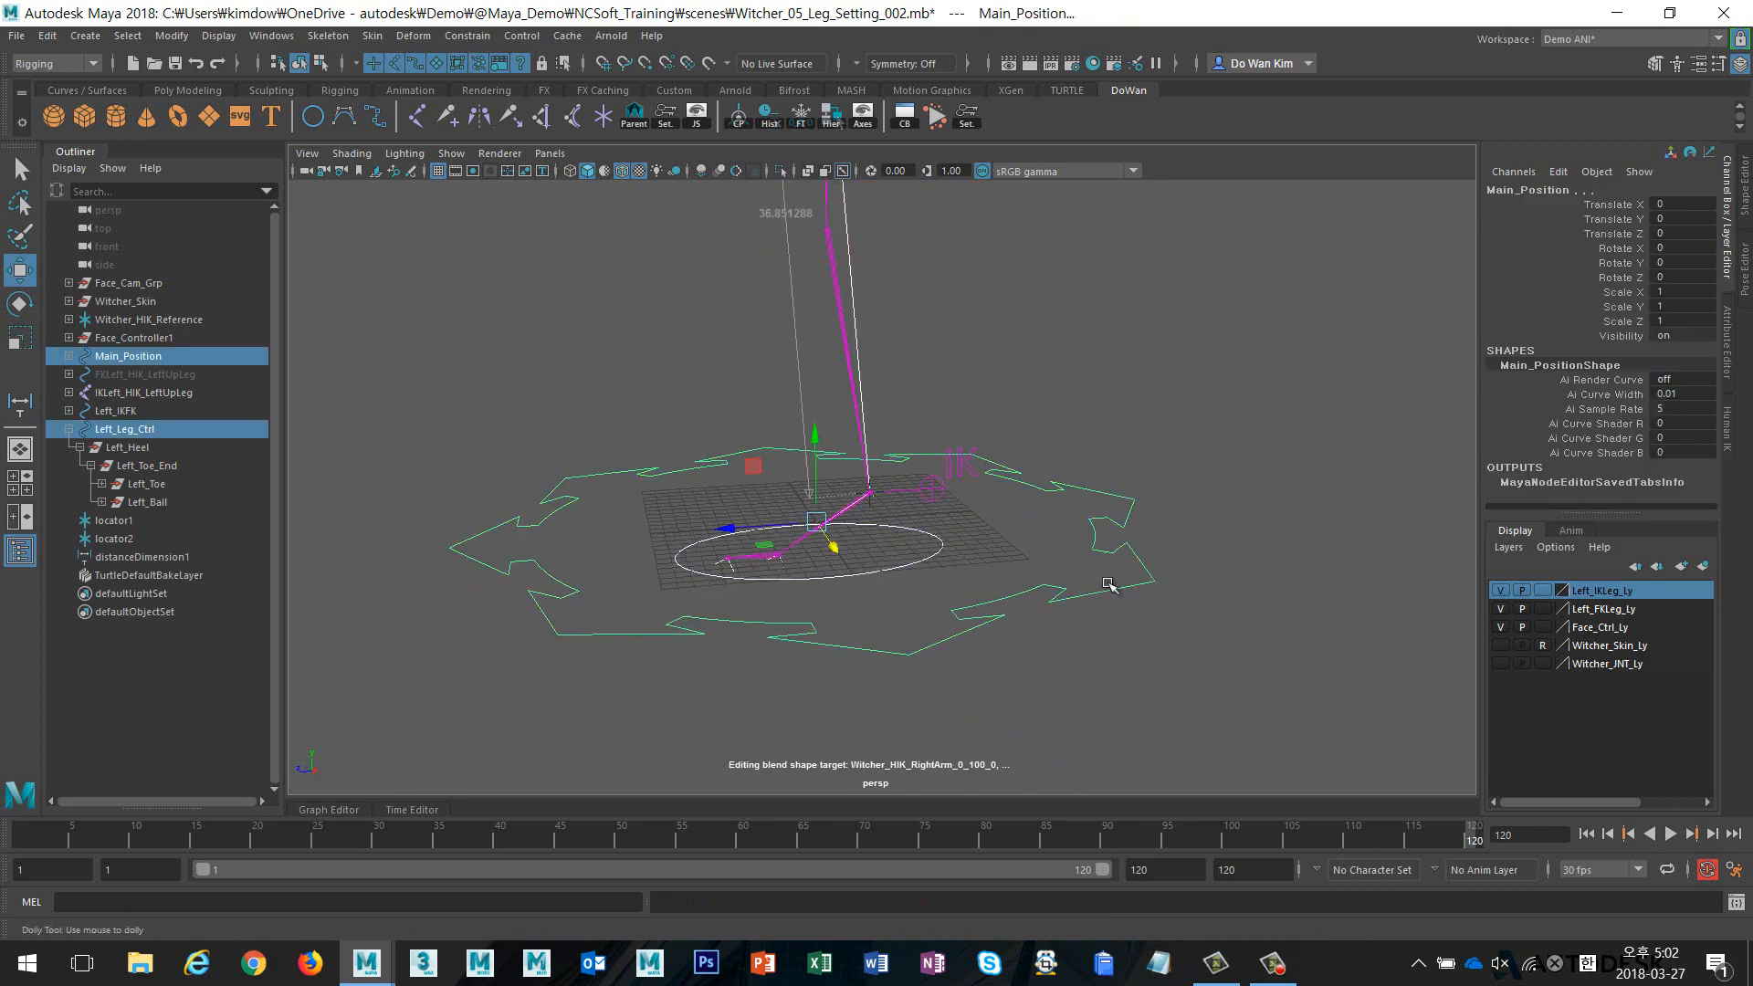
right_click_drag(1107, 585, 958, 565, "alt")
left_click(964, 493)
left_click(925, 528)
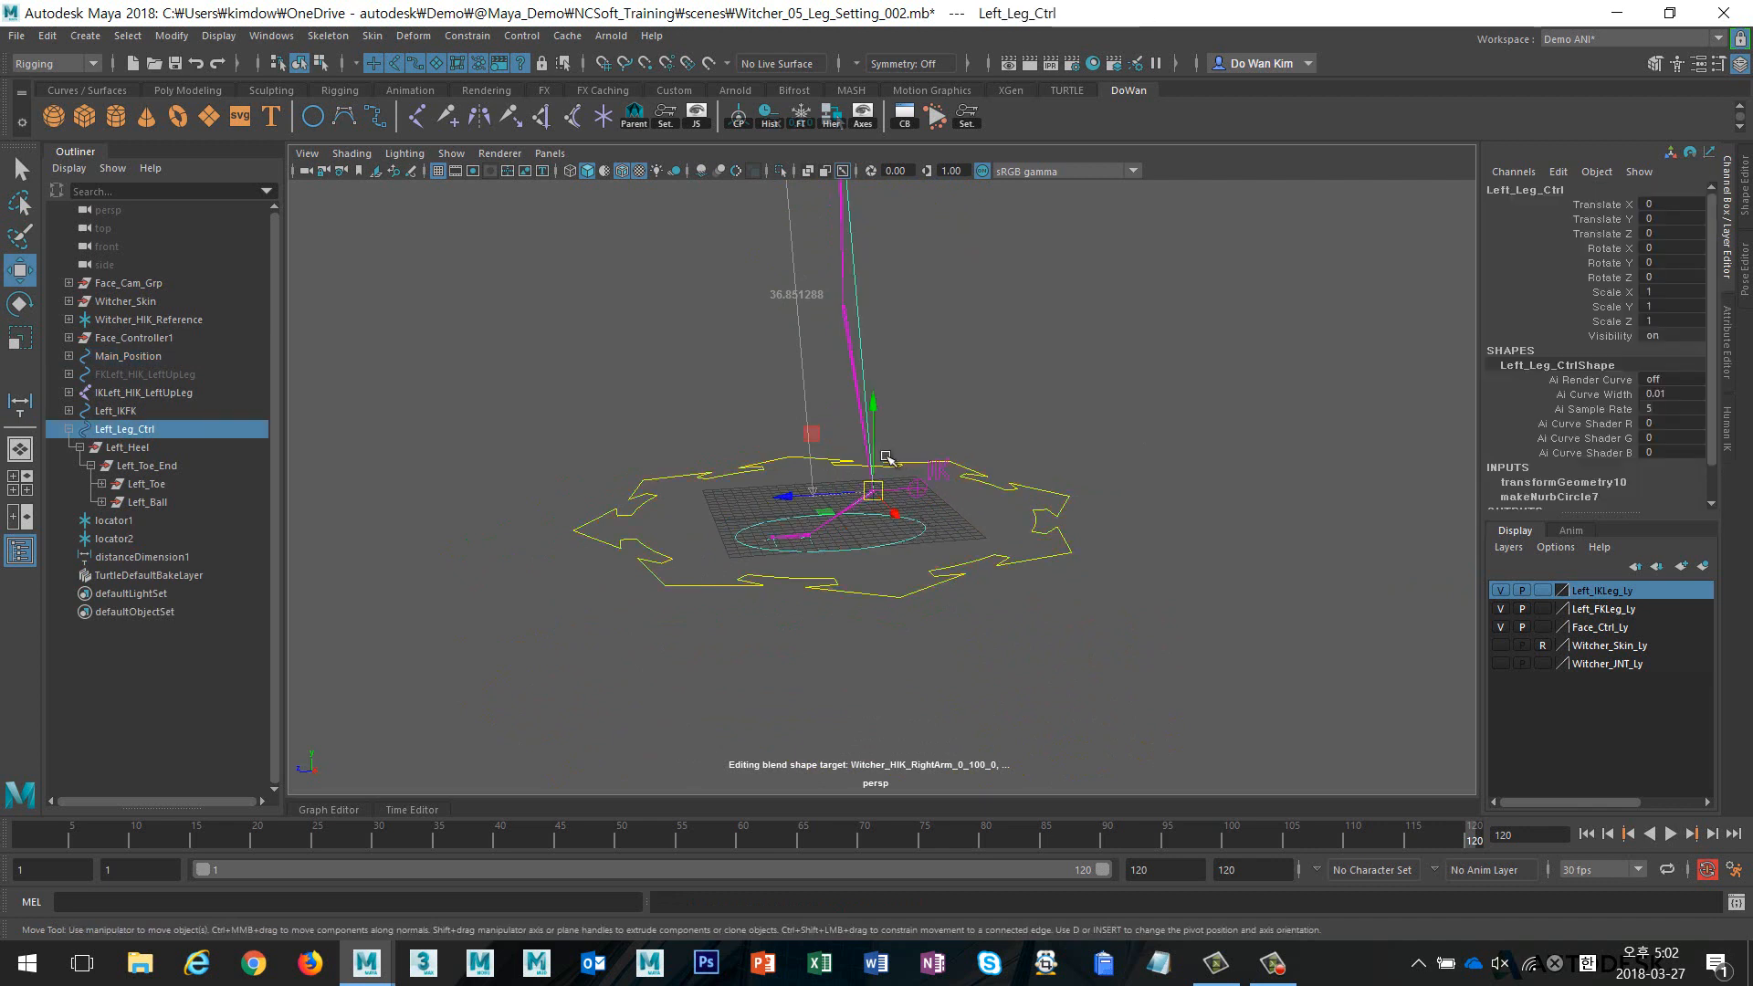
left_click_drag(872, 429, 873, 674)
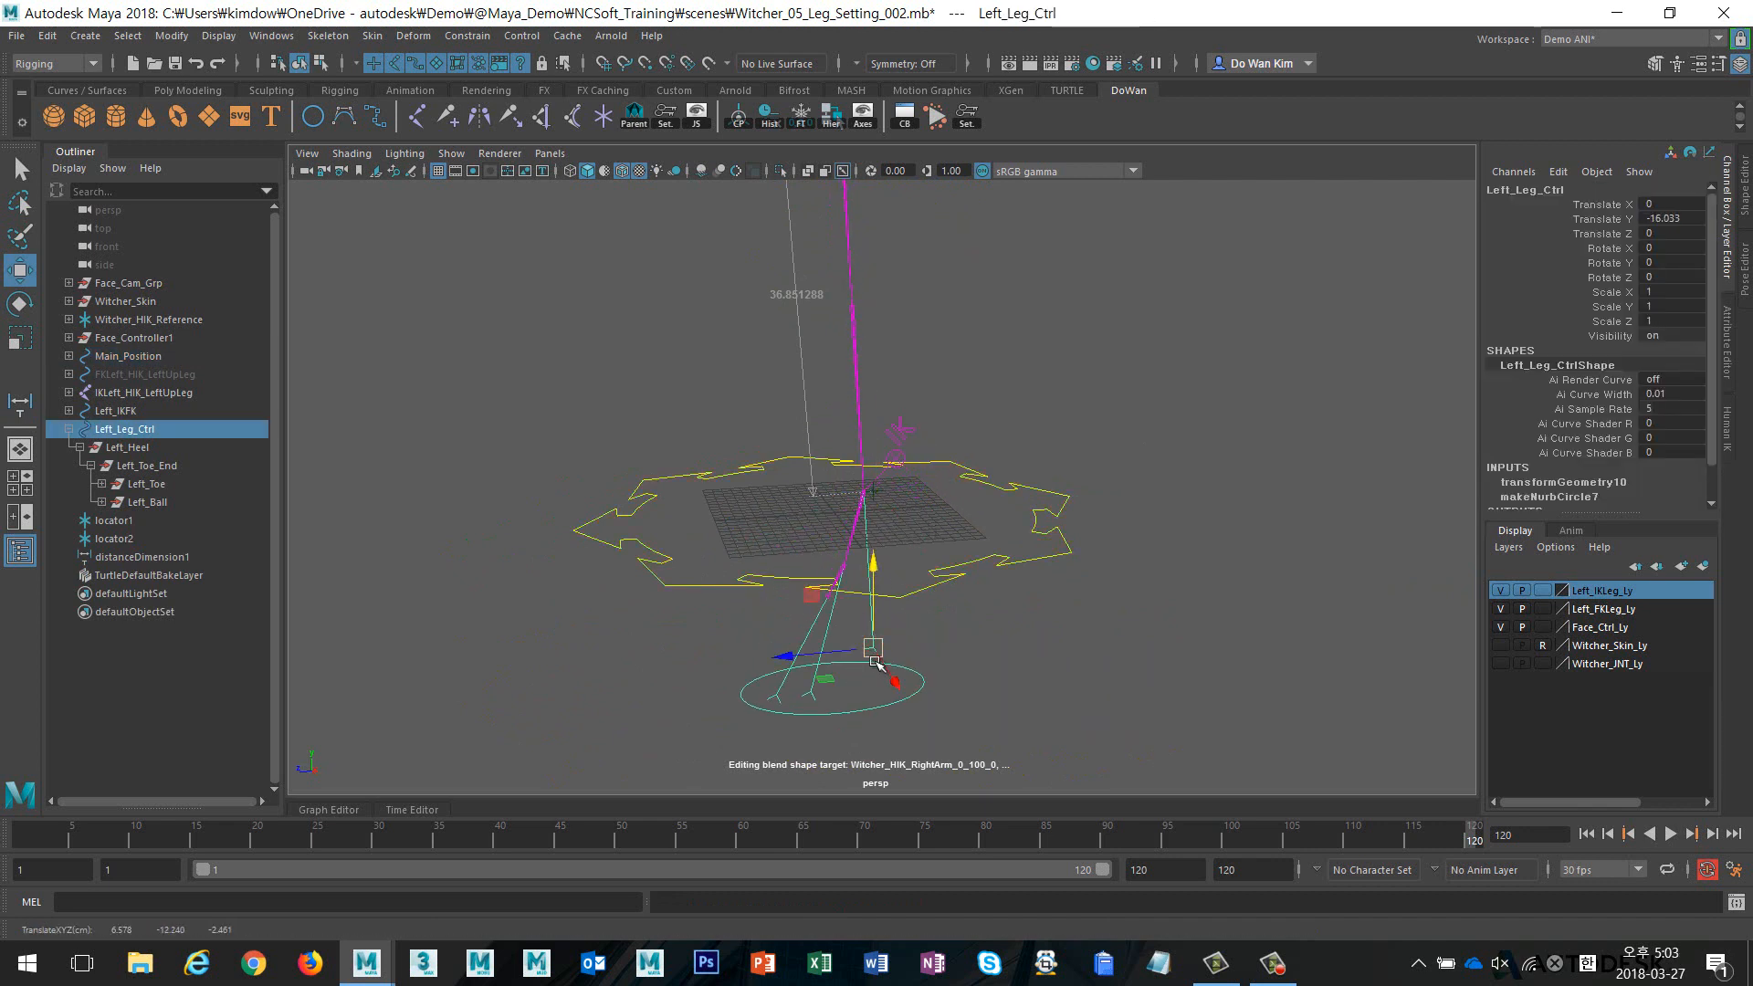
right_click_drag(1076, 567, 942, 548, "alt")
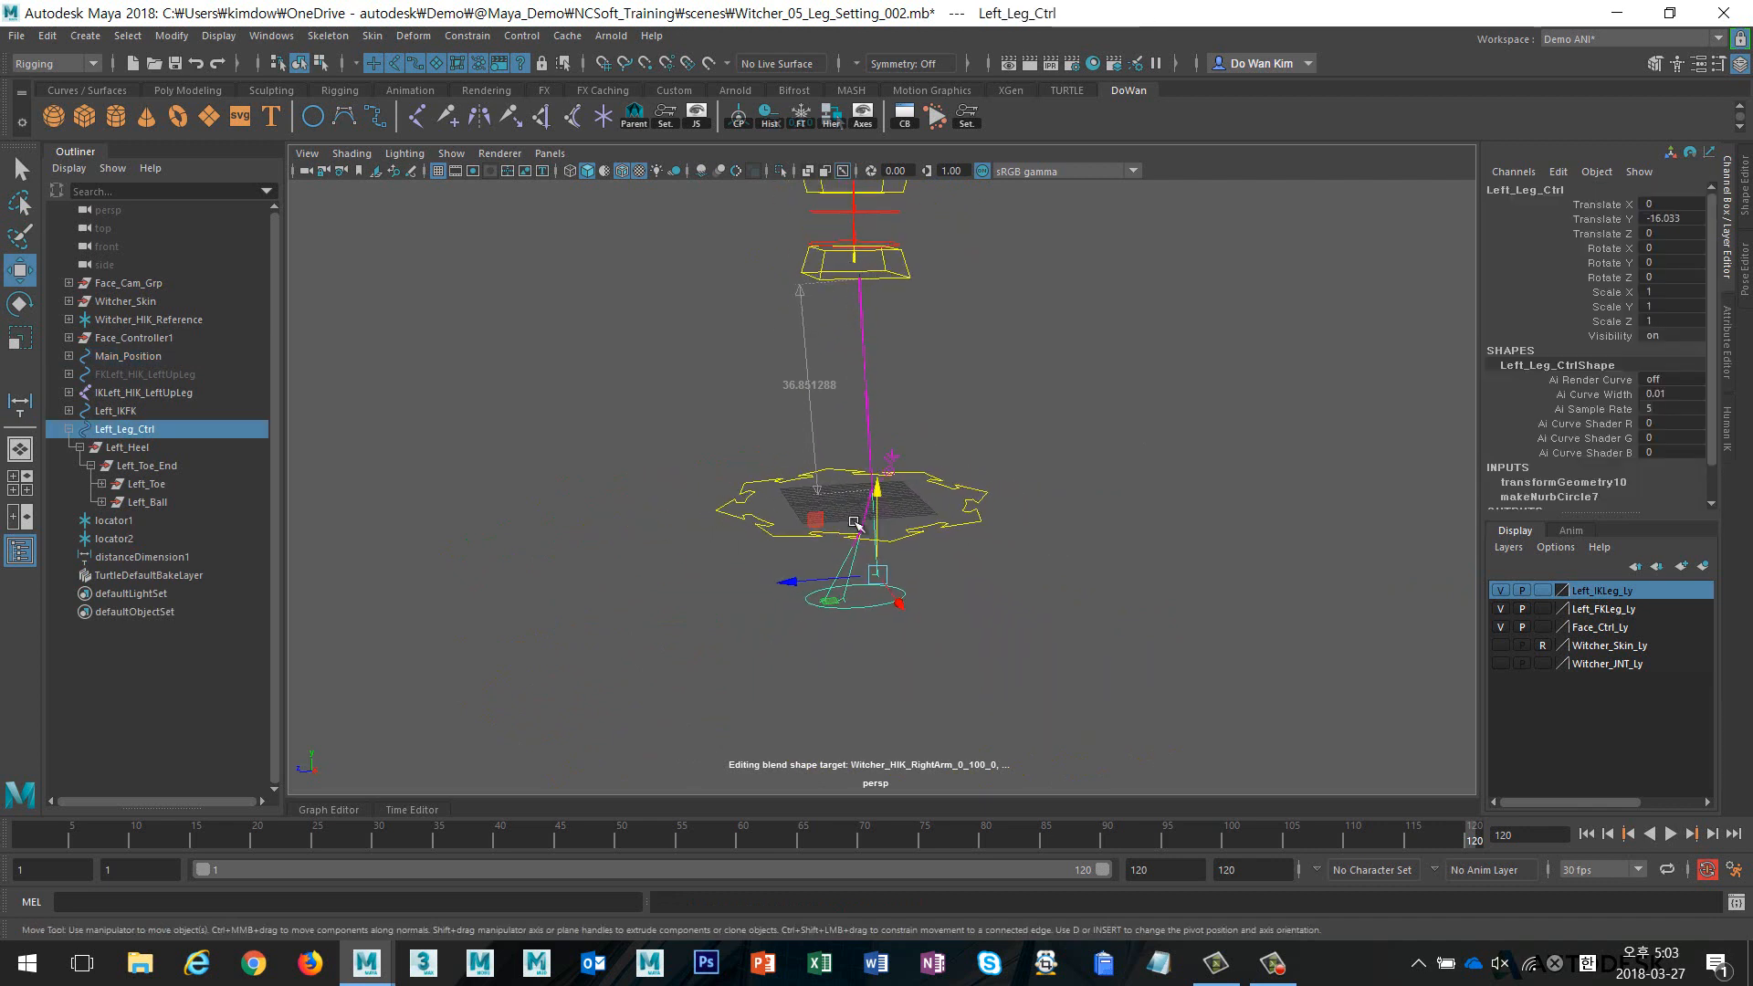
key("ctrl+z")
Move locator1 at the hip down to about 27.1 in Translate Y and -3.5 in Translate Z to test the measurement, and undo it
right_click_drag(851, 476, 1204, 480, "alt")
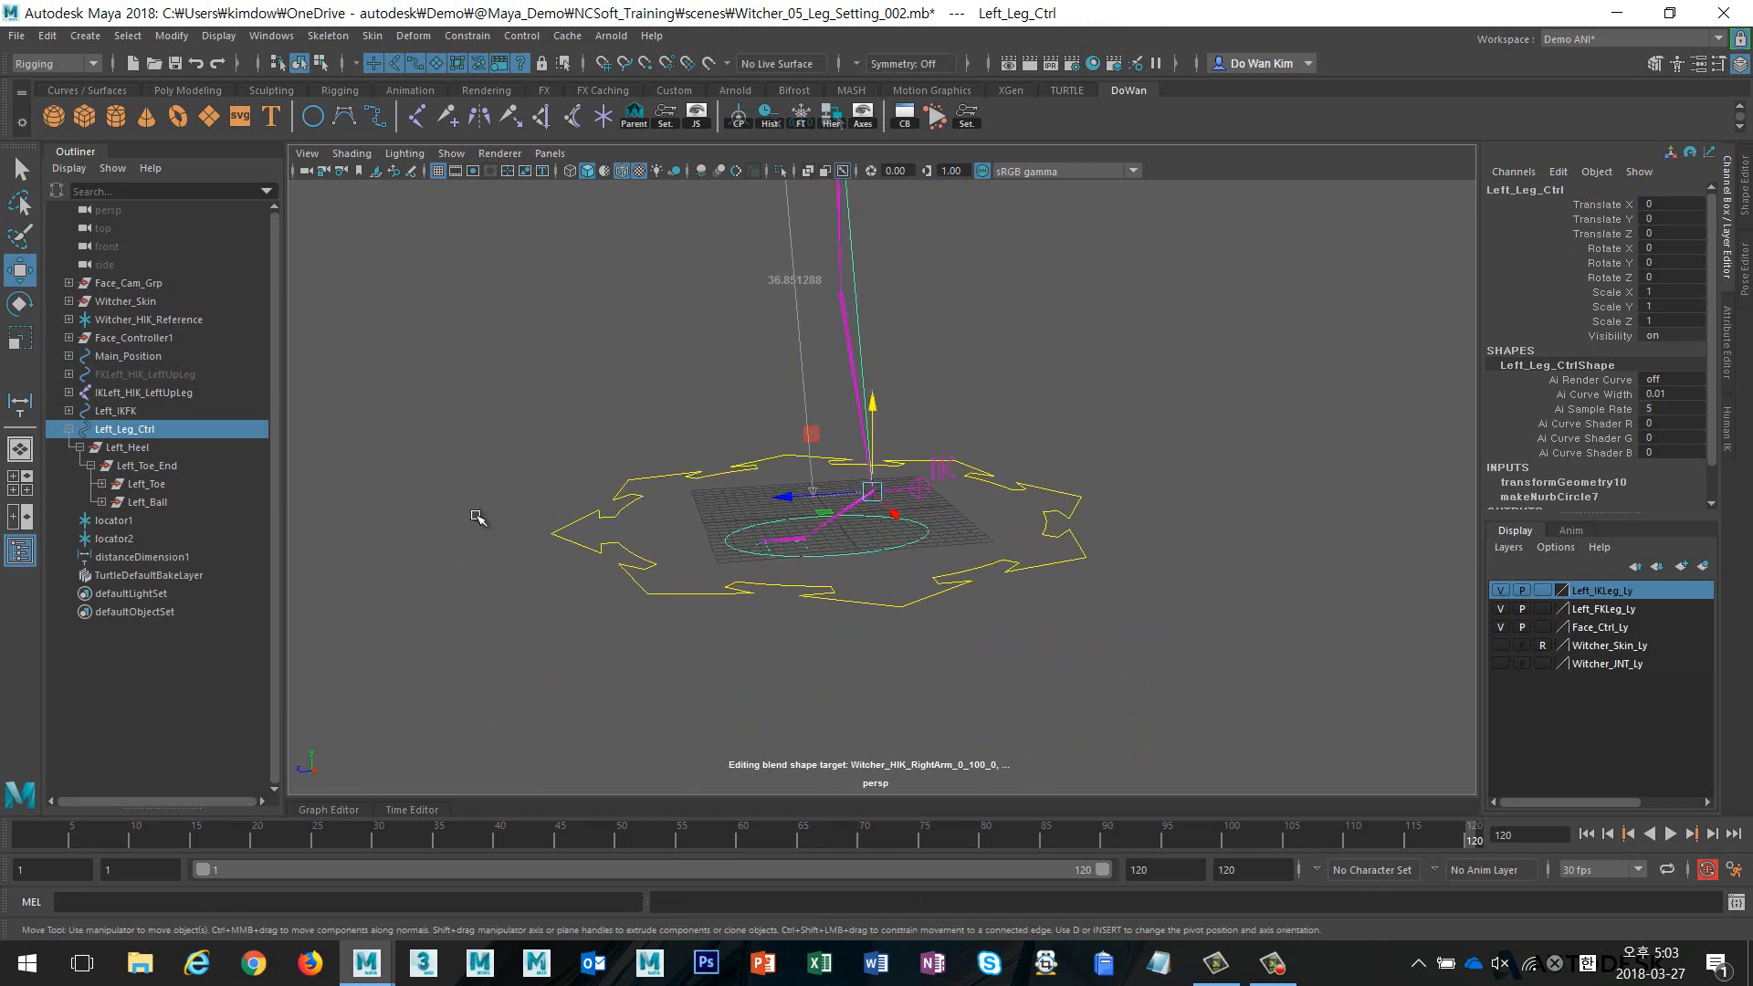
left_click_drag(659, 483, 784, 500, "alt")
middle_click_drag(872, 388, 884, 575, "alt")
right_click_drag(884, 575, 779, 578, "alt")
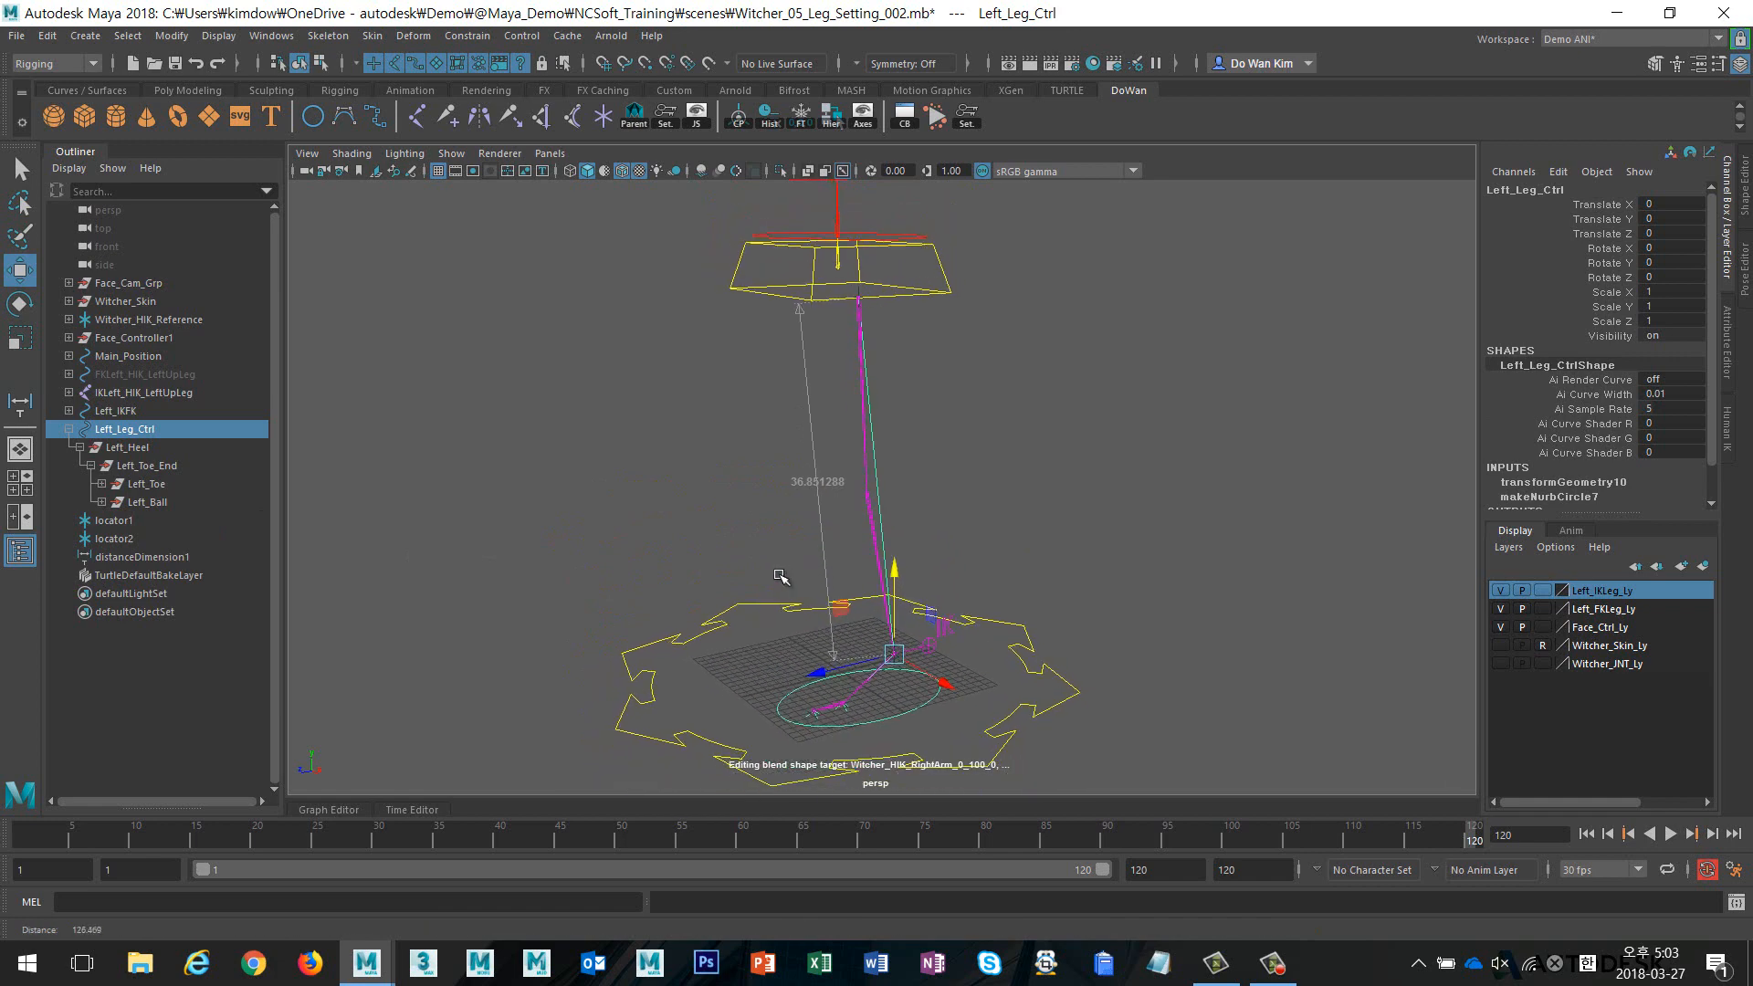
left_click(123, 523)
left_click_drag(927, 443, 834, 421, "alt")
left_click_drag(742, 223, 743, 531)
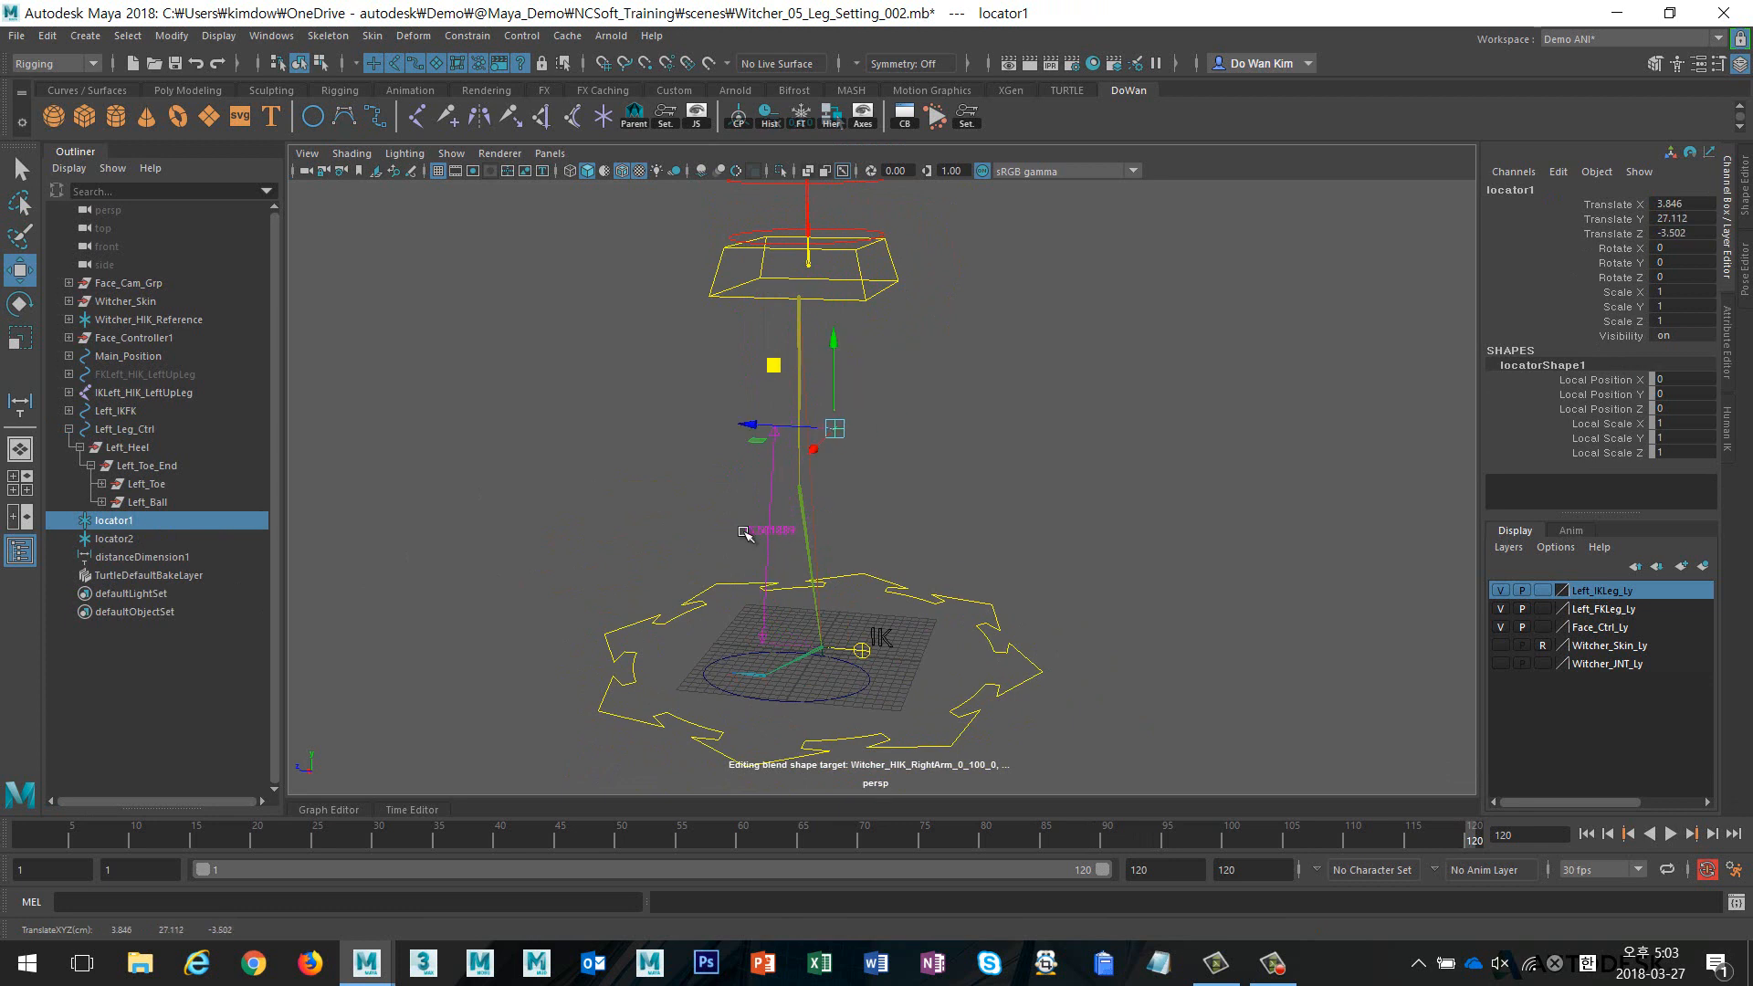
key("ctrl+z")
Try moving locator2 at the ankle to test the distance measurement, and undo the move
left_click(145, 541)
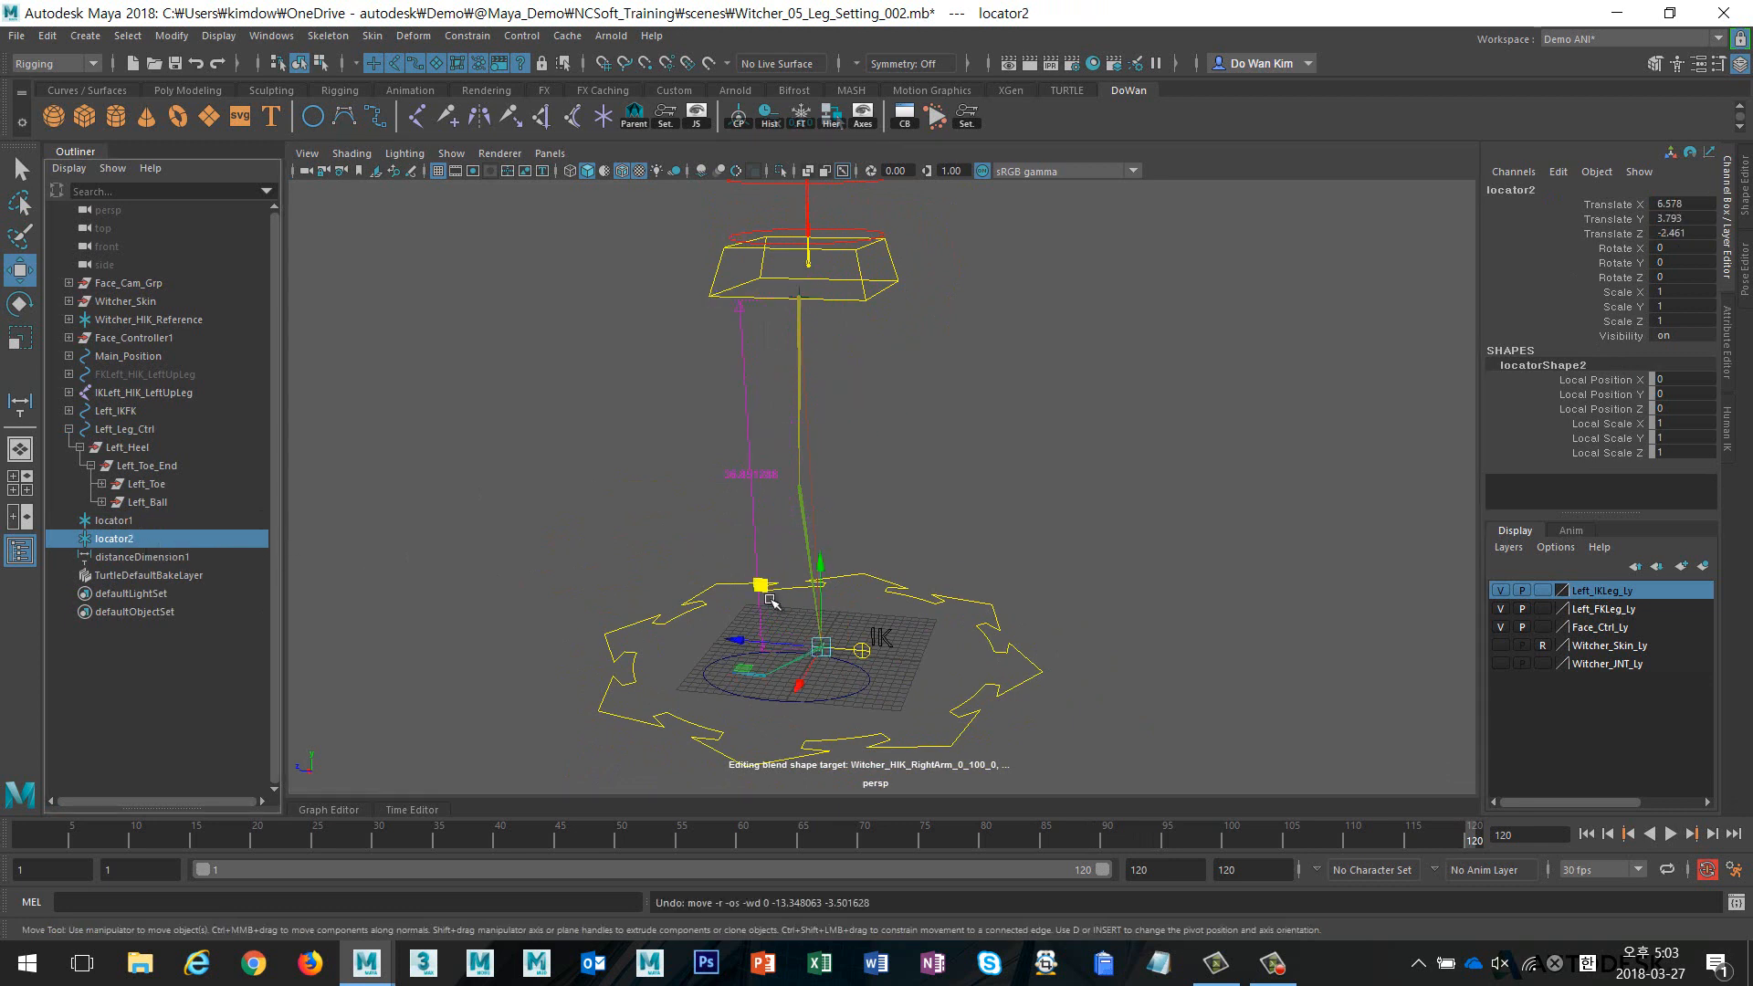
left_click_drag(770, 598, 696, 543)
key("ctrl+z")
Parent locator2 at the ankle under Left_Leg_Ctrl
left_click_drag(765, 659, 786, 638, "alt")
middle_click_drag(786, 638, 781, 558, "alt")
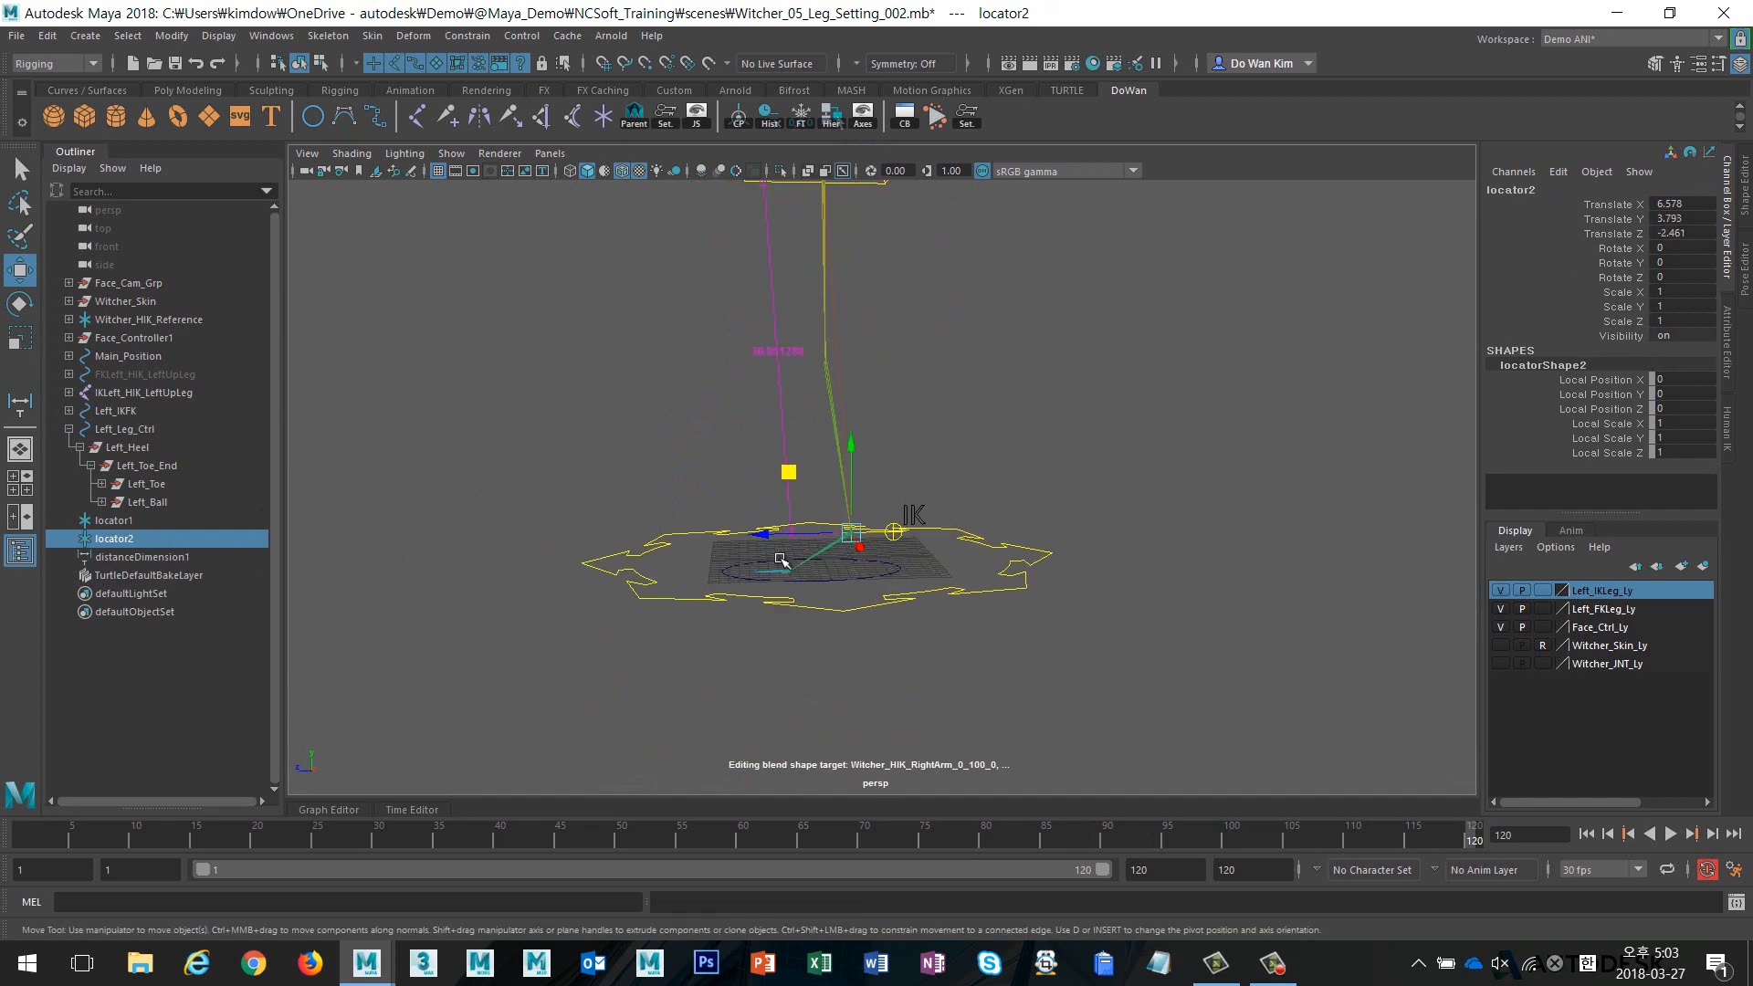
right_click_drag(781, 558, 890, 556, "alt")
left_click(906, 605, "shift")
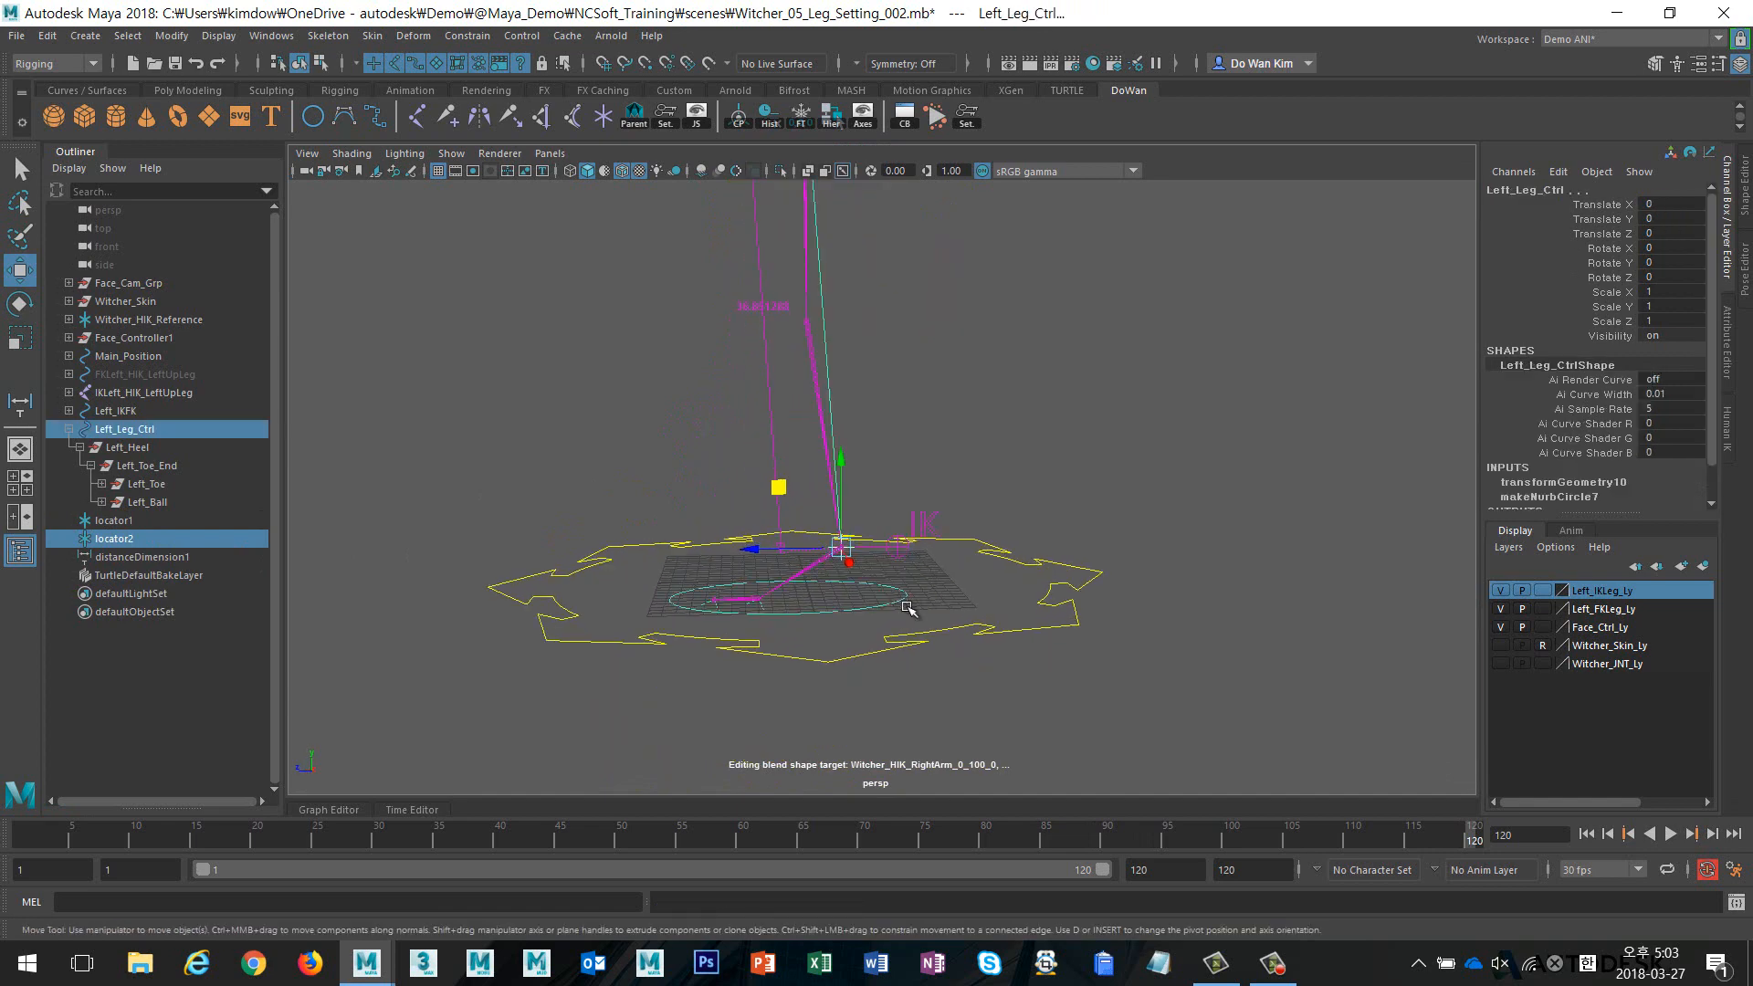
key("p")
Move Left_Leg_Ctrl down to about -24.1 in Translate Y and forward to about 42.8 in Translate Z as a test, and undo it
left_click(911, 605)
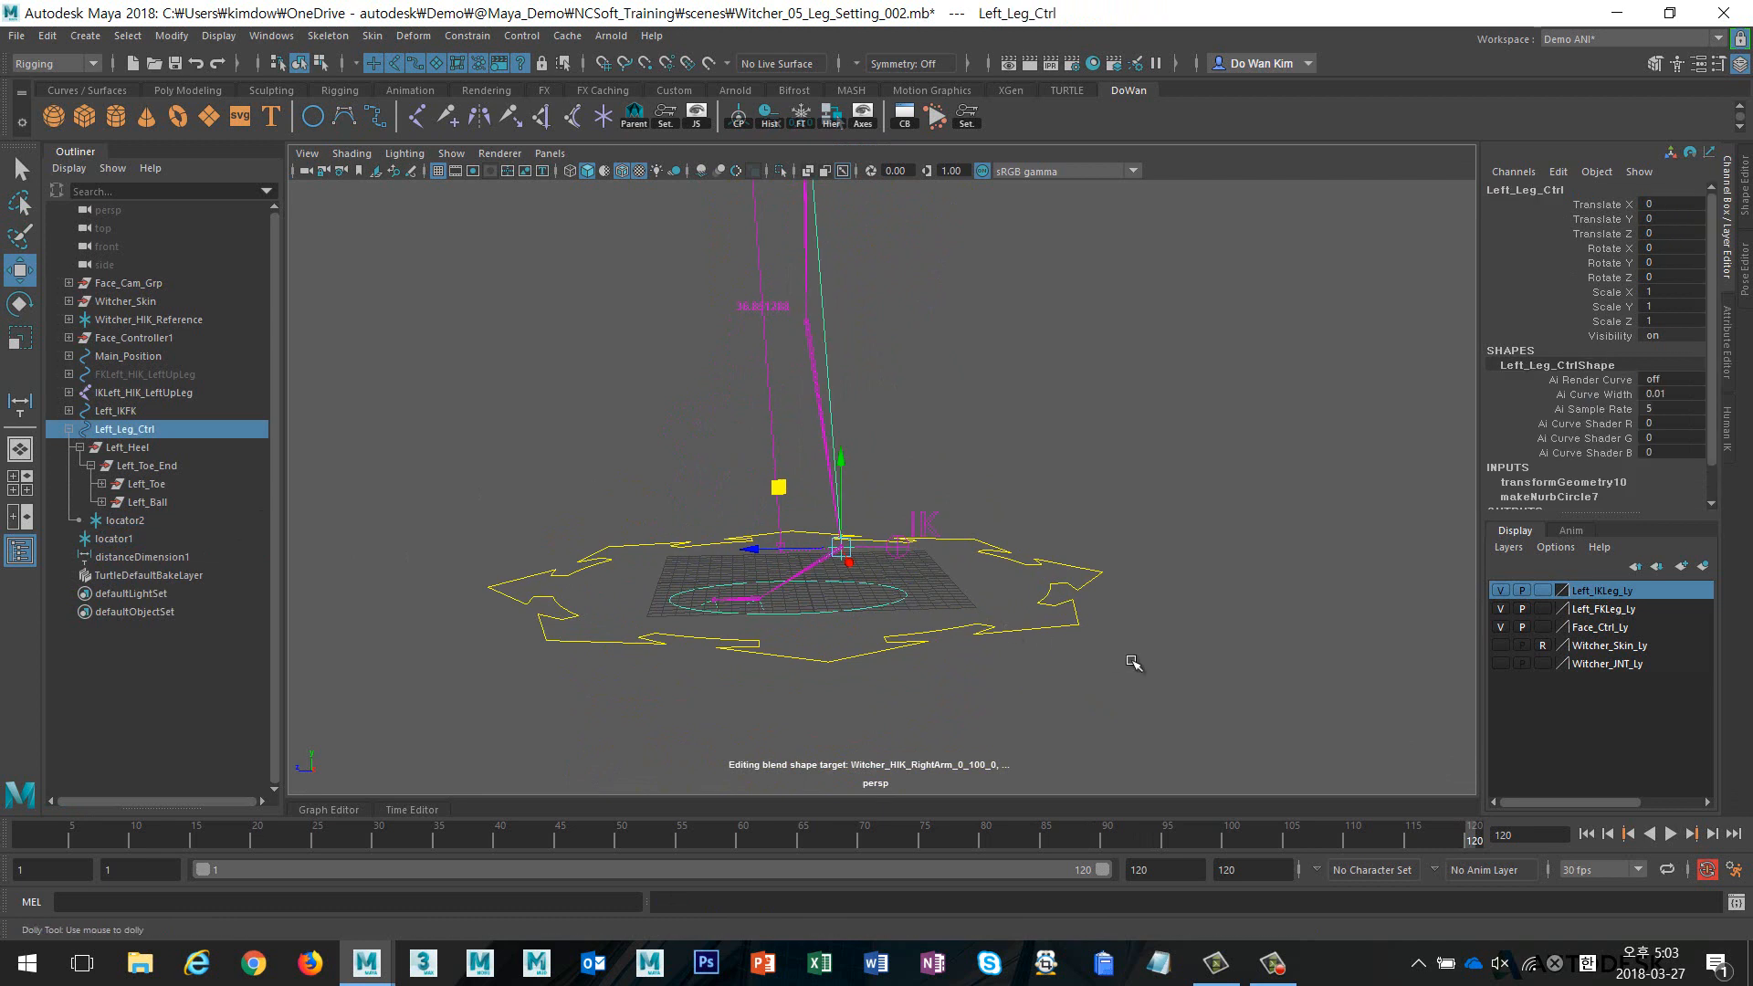
right_click_drag(910, 606, 876, 466, "alt")
left_click_drag(877, 467, 872, 657)
scroll(917, 663, "down", 2)
middle_click_drag(955, 677, 956, 617, "alt")
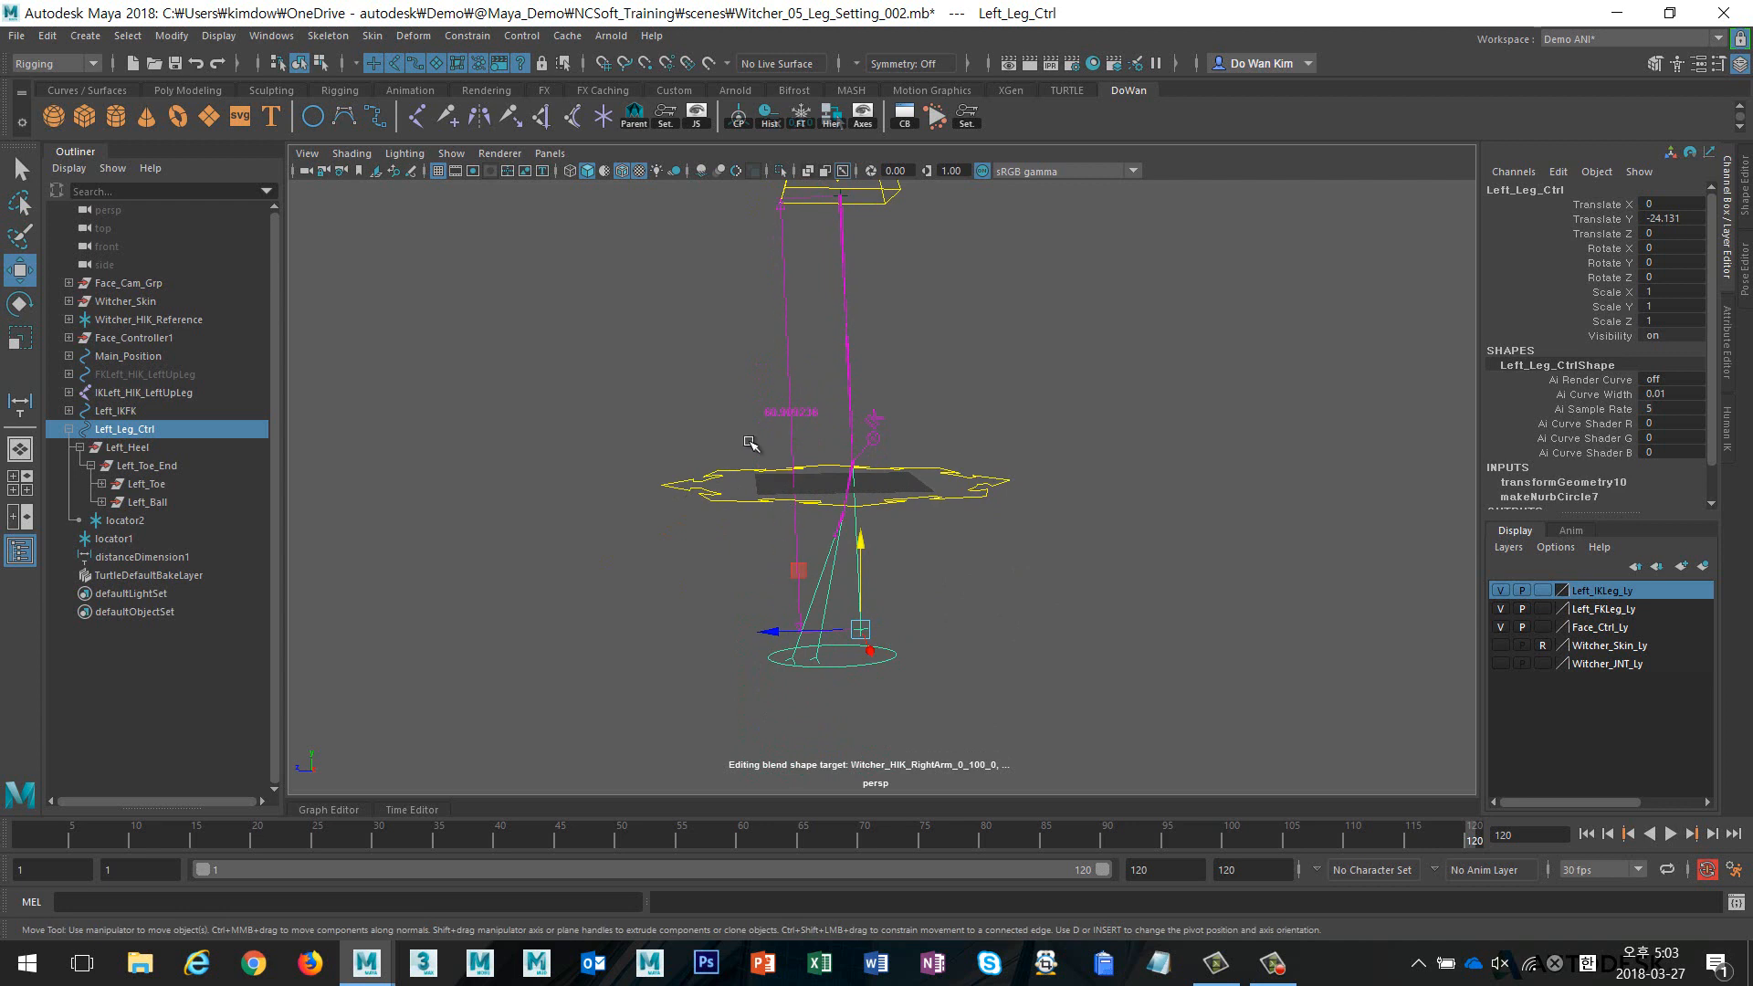
middle_click_drag(905, 446, 618, 395)
left_click_drag(619, 394, 481, 396)
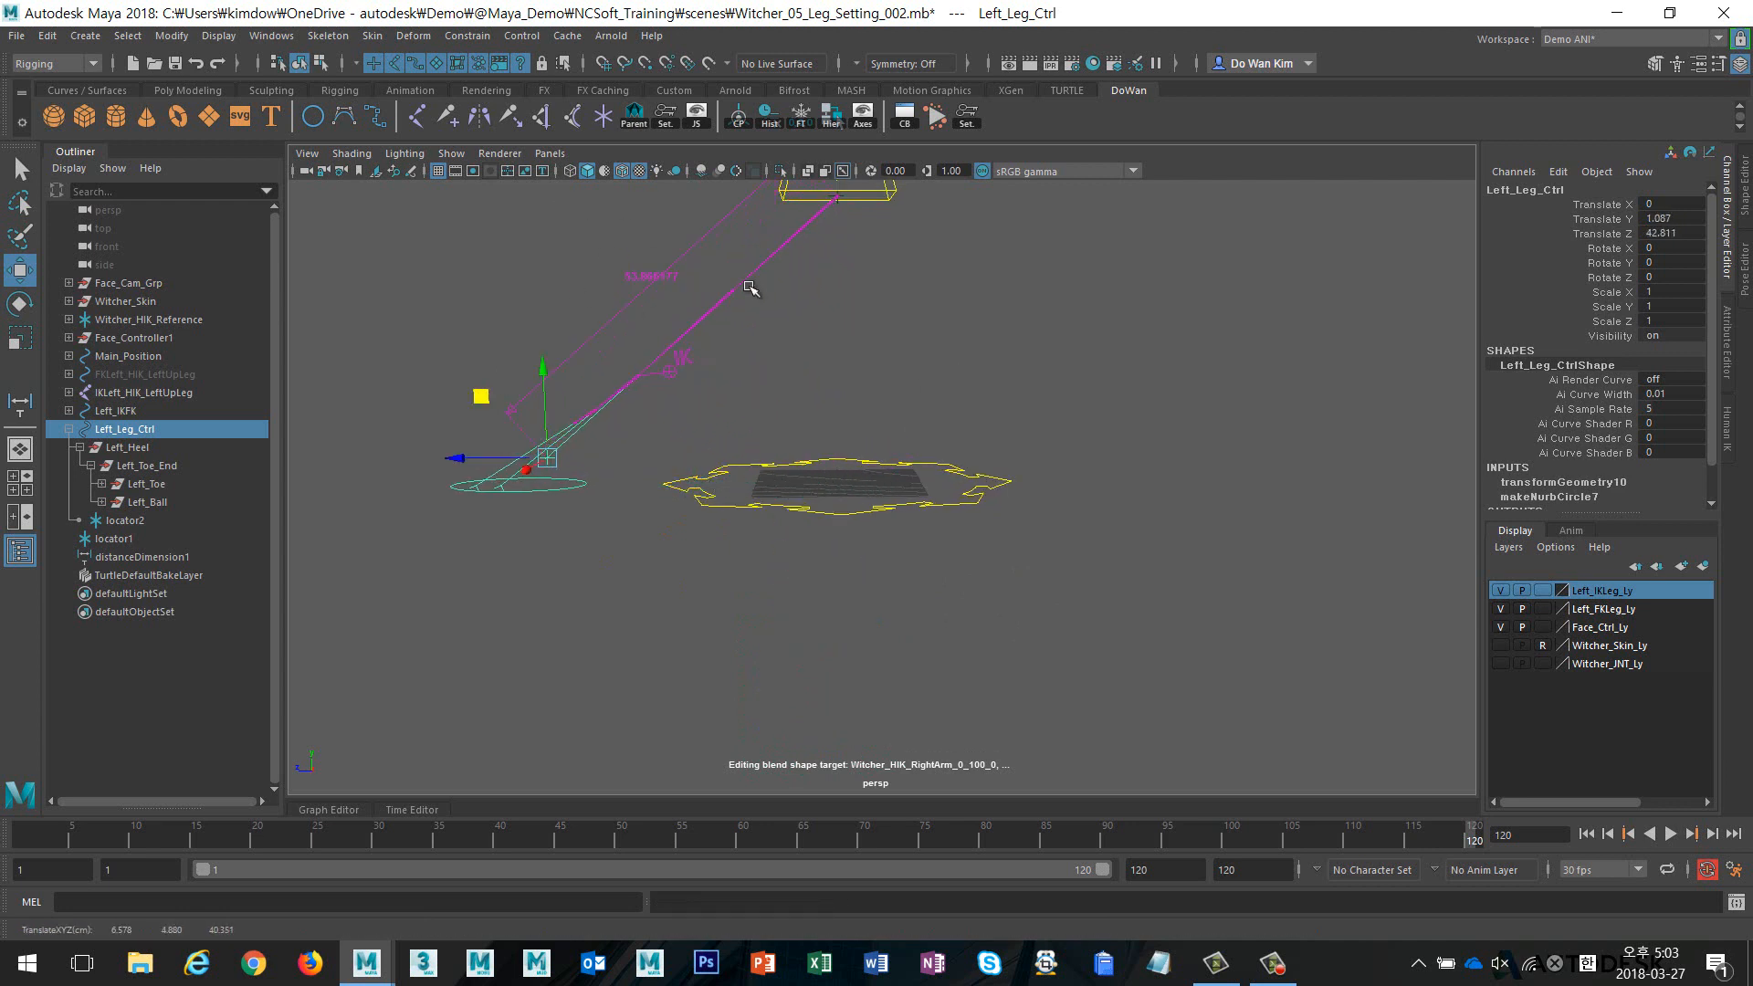
key("ctrl+z")
Move the hip joint IKLeft_HIK_LeftUpLeg to about 12.4 in Translate X as a test, undo it and clear the selection
middle_click_drag(906, 334, 900, 487, "alt")
left_click_drag(900, 487, 965, 441, "alt")
left_click(846, 395)
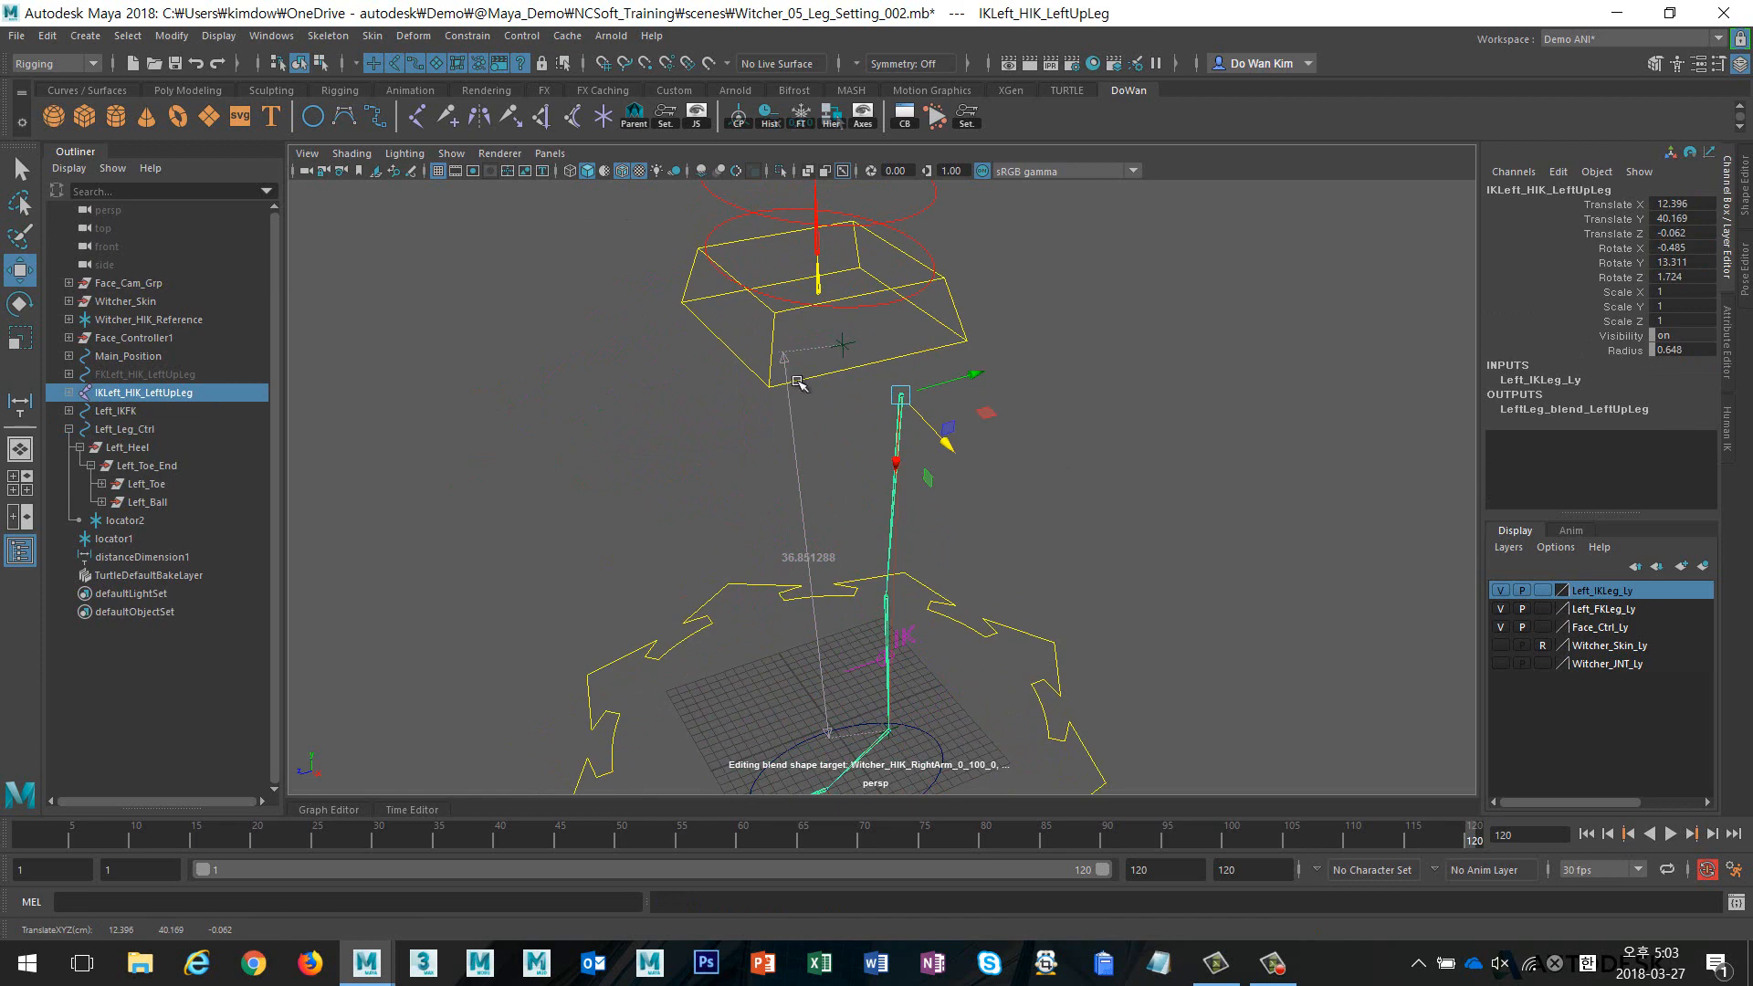
key("ctrl+z")
left_click(961, 455)
Parent locator1 at the hip under the IKLeft_HIK_LeftUpLeg joint and clear the selection
left_click_drag(738, 425, 690, 429, "alt")
right_click_drag(689, 429, 774, 291, "alt")
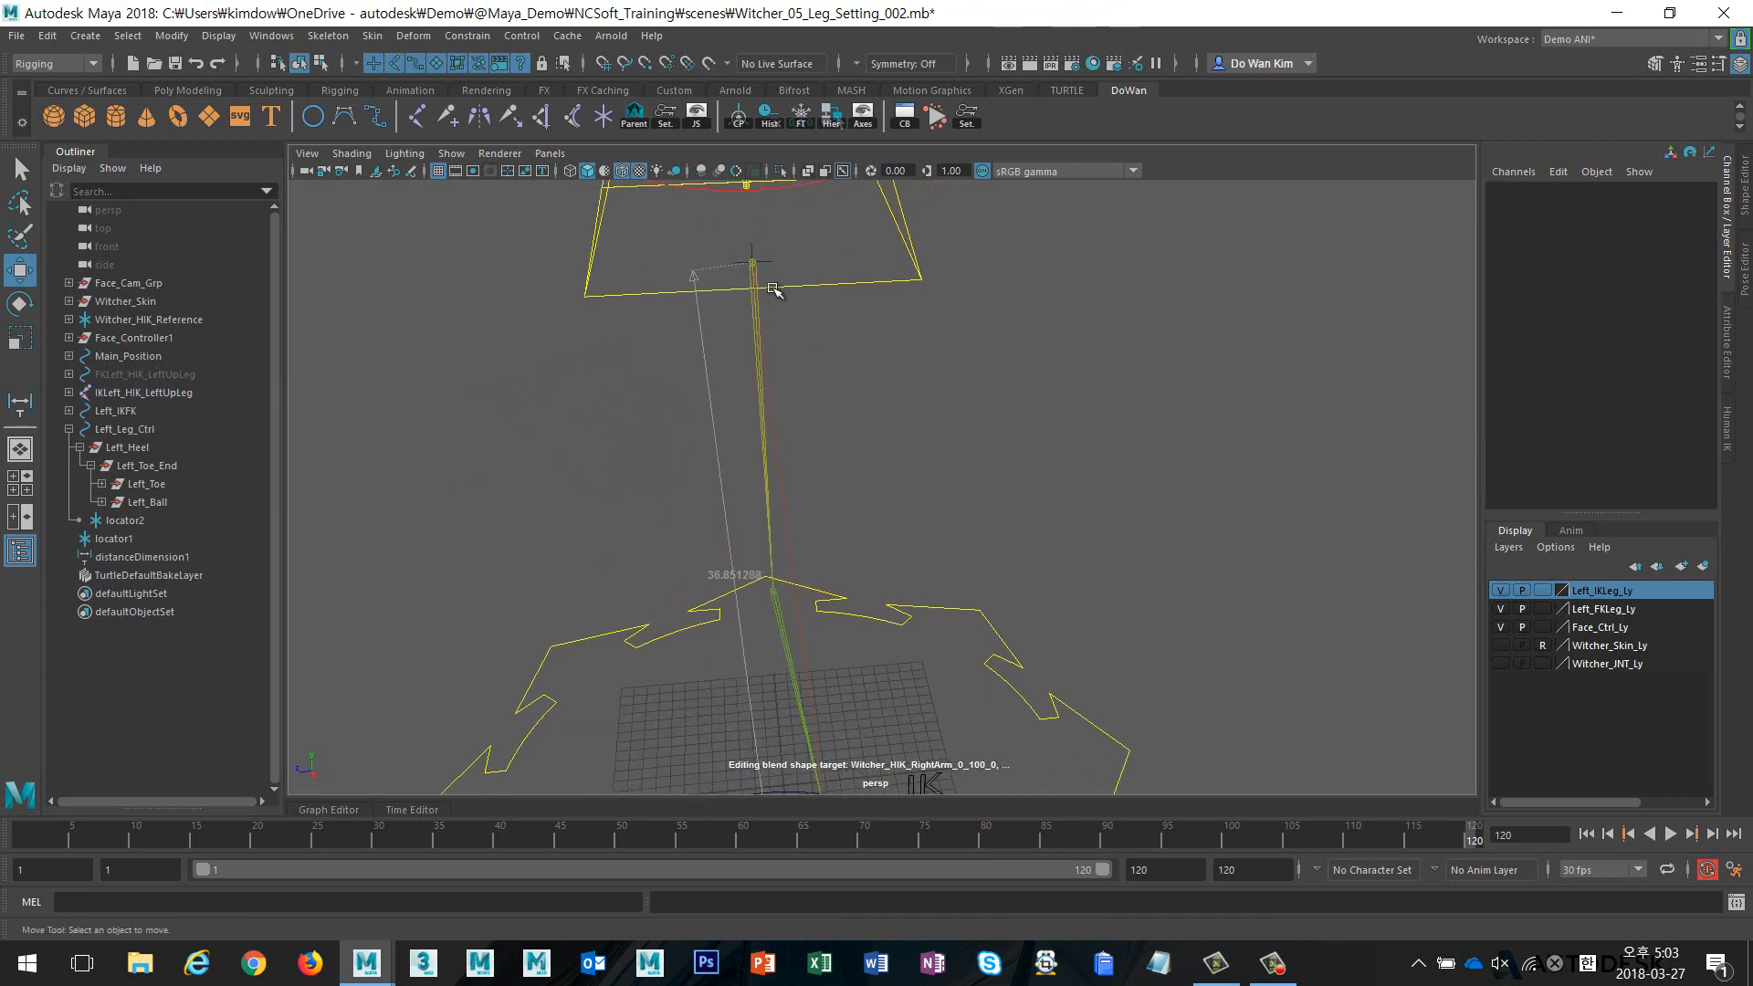
left_click(765, 264)
left_click(755, 340, "shift")
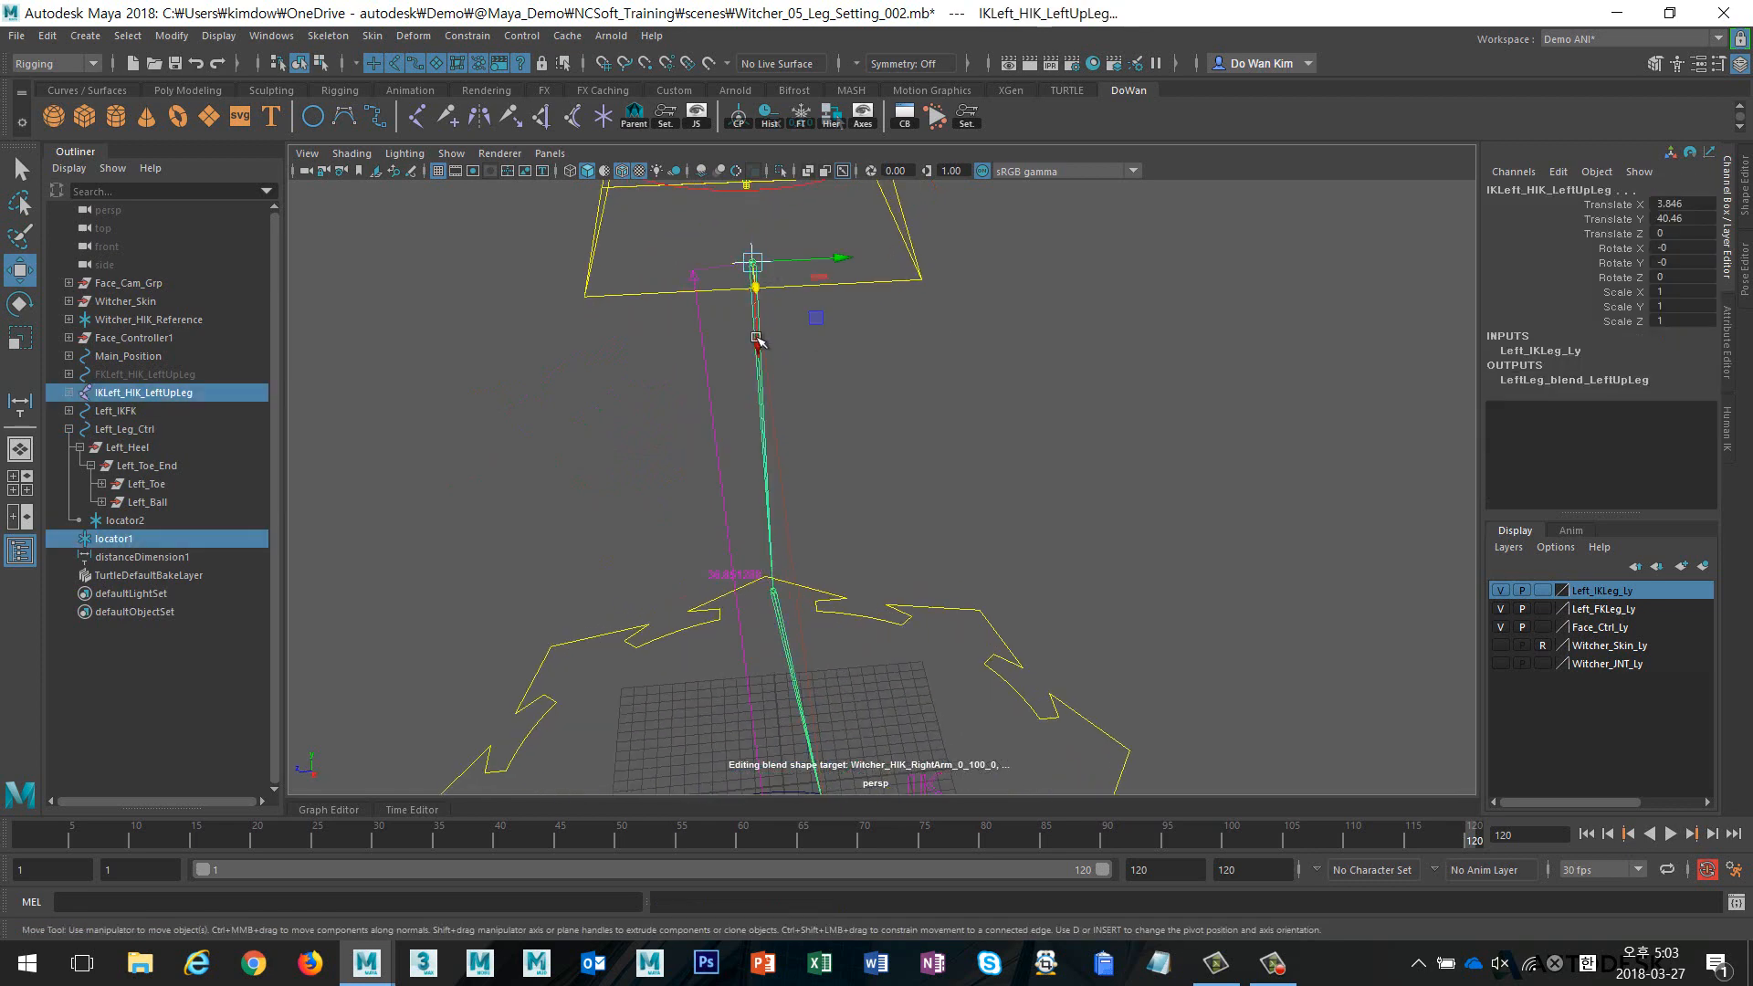
key("p")
left_click(914, 374)
Examine the Distance attribute of distanceDimensionShape1 and the attributes of the IK knee joint
right_click_drag(1125, 459, 1013, 492, "alt")
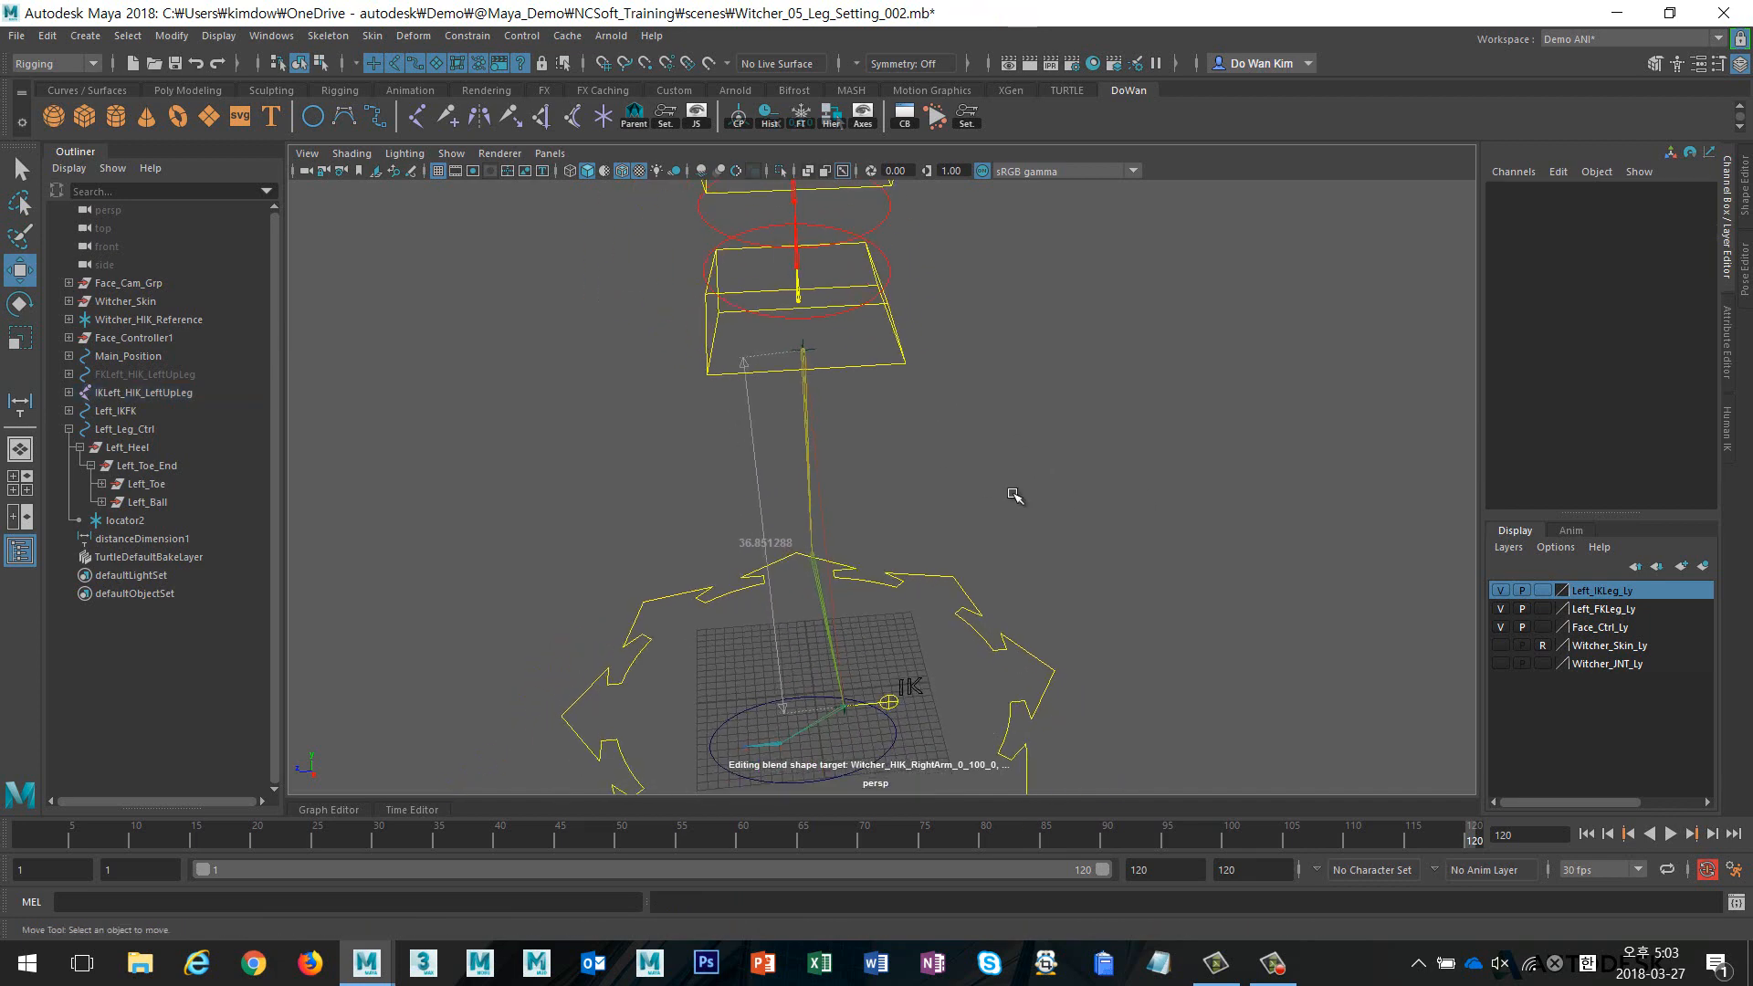
middle_click_drag(1013, 491, 1022, 459, "alt")
left_click_drag(1024, 488, 1040, 461, "alt")
middle_click_drag(1073, 421, 1095, 519, "alt")
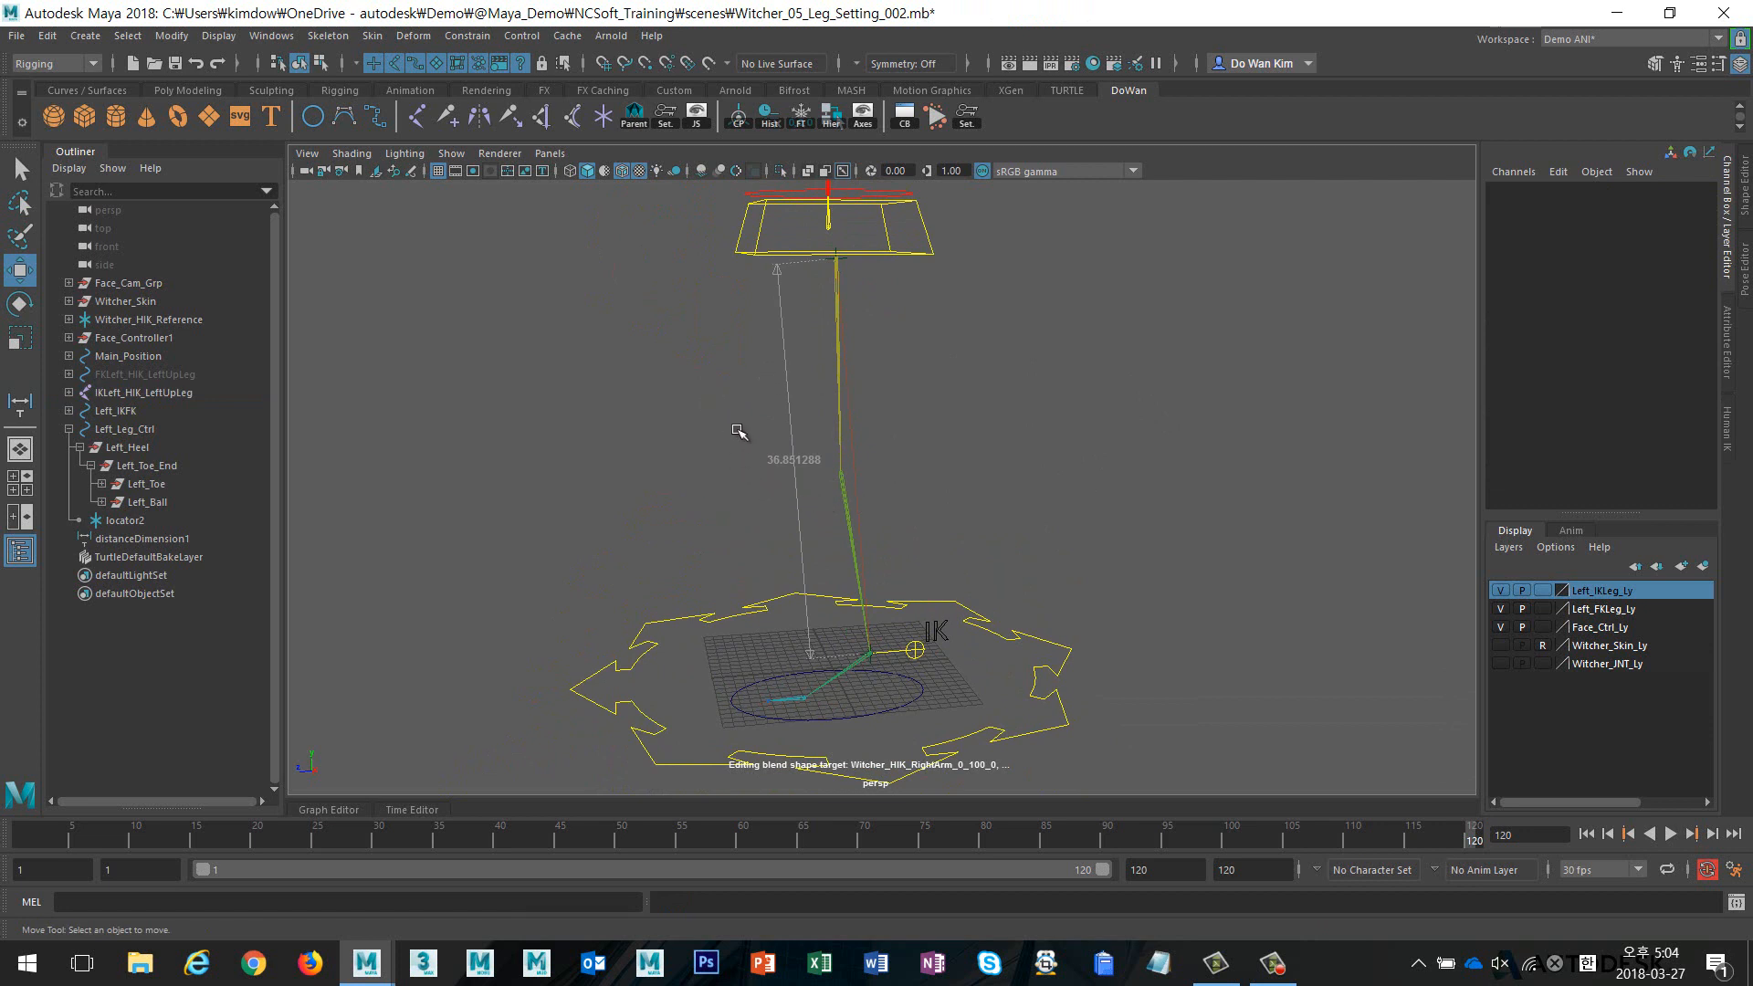
left_click(170, 542)
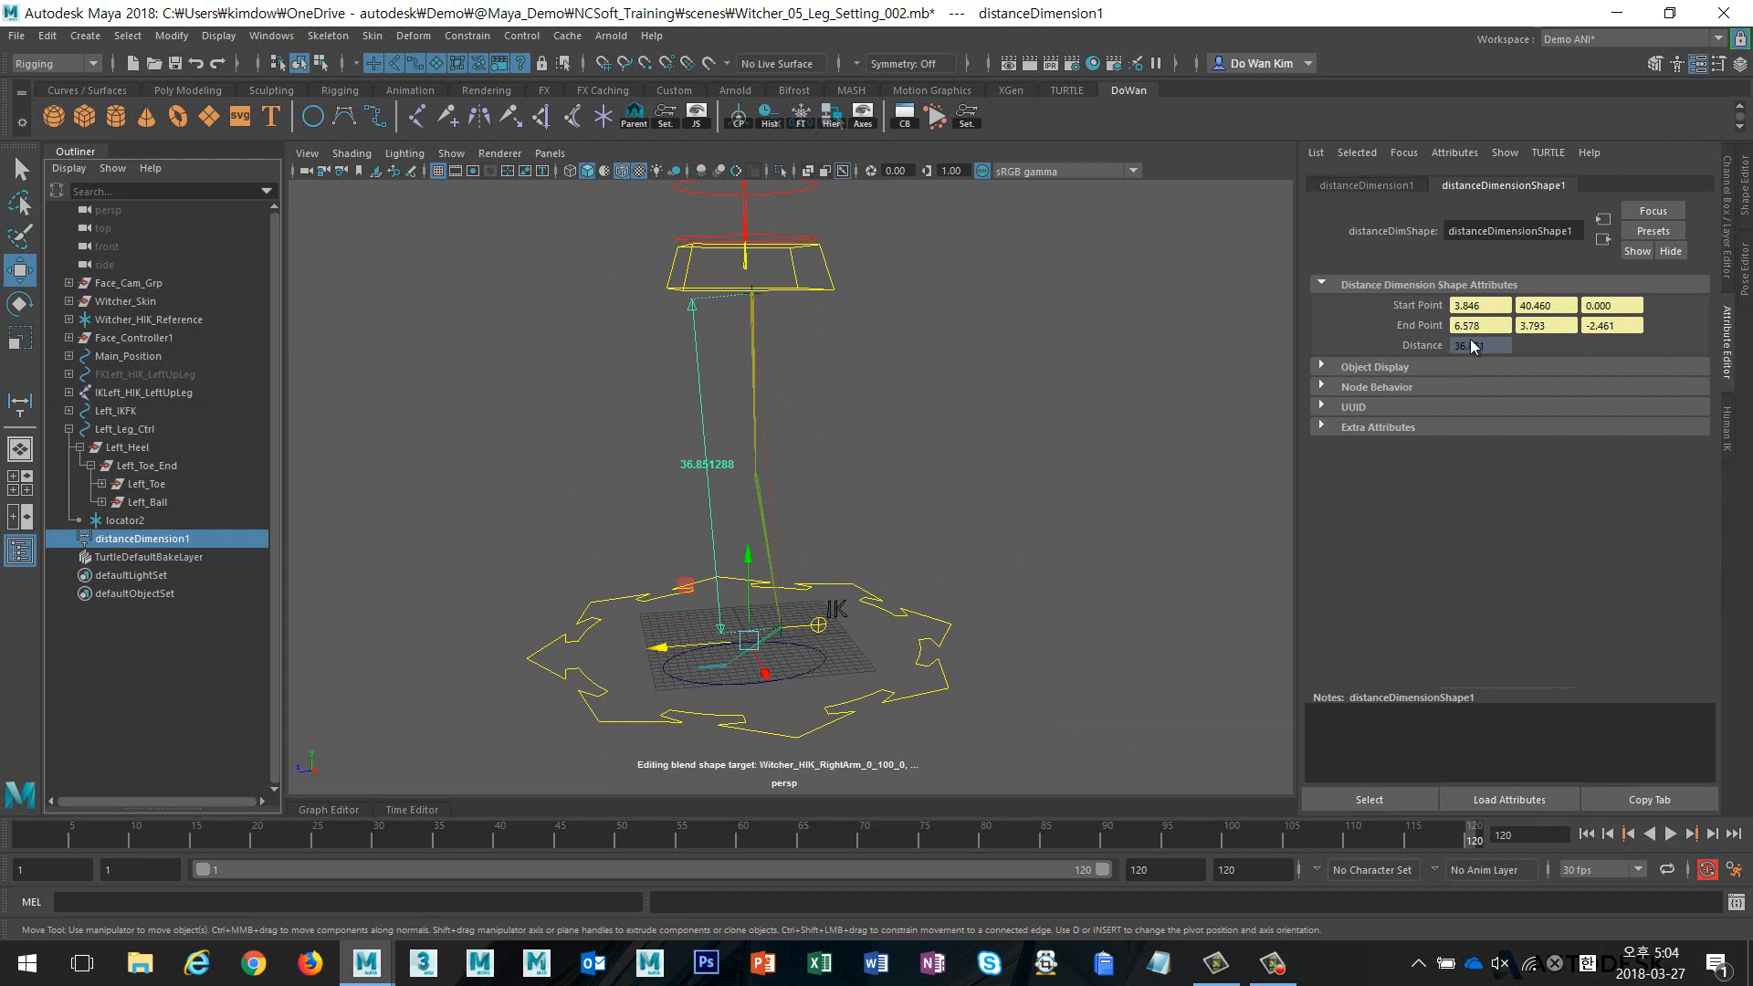
middle_click_drag(957, 503, 989, 457, "alt")
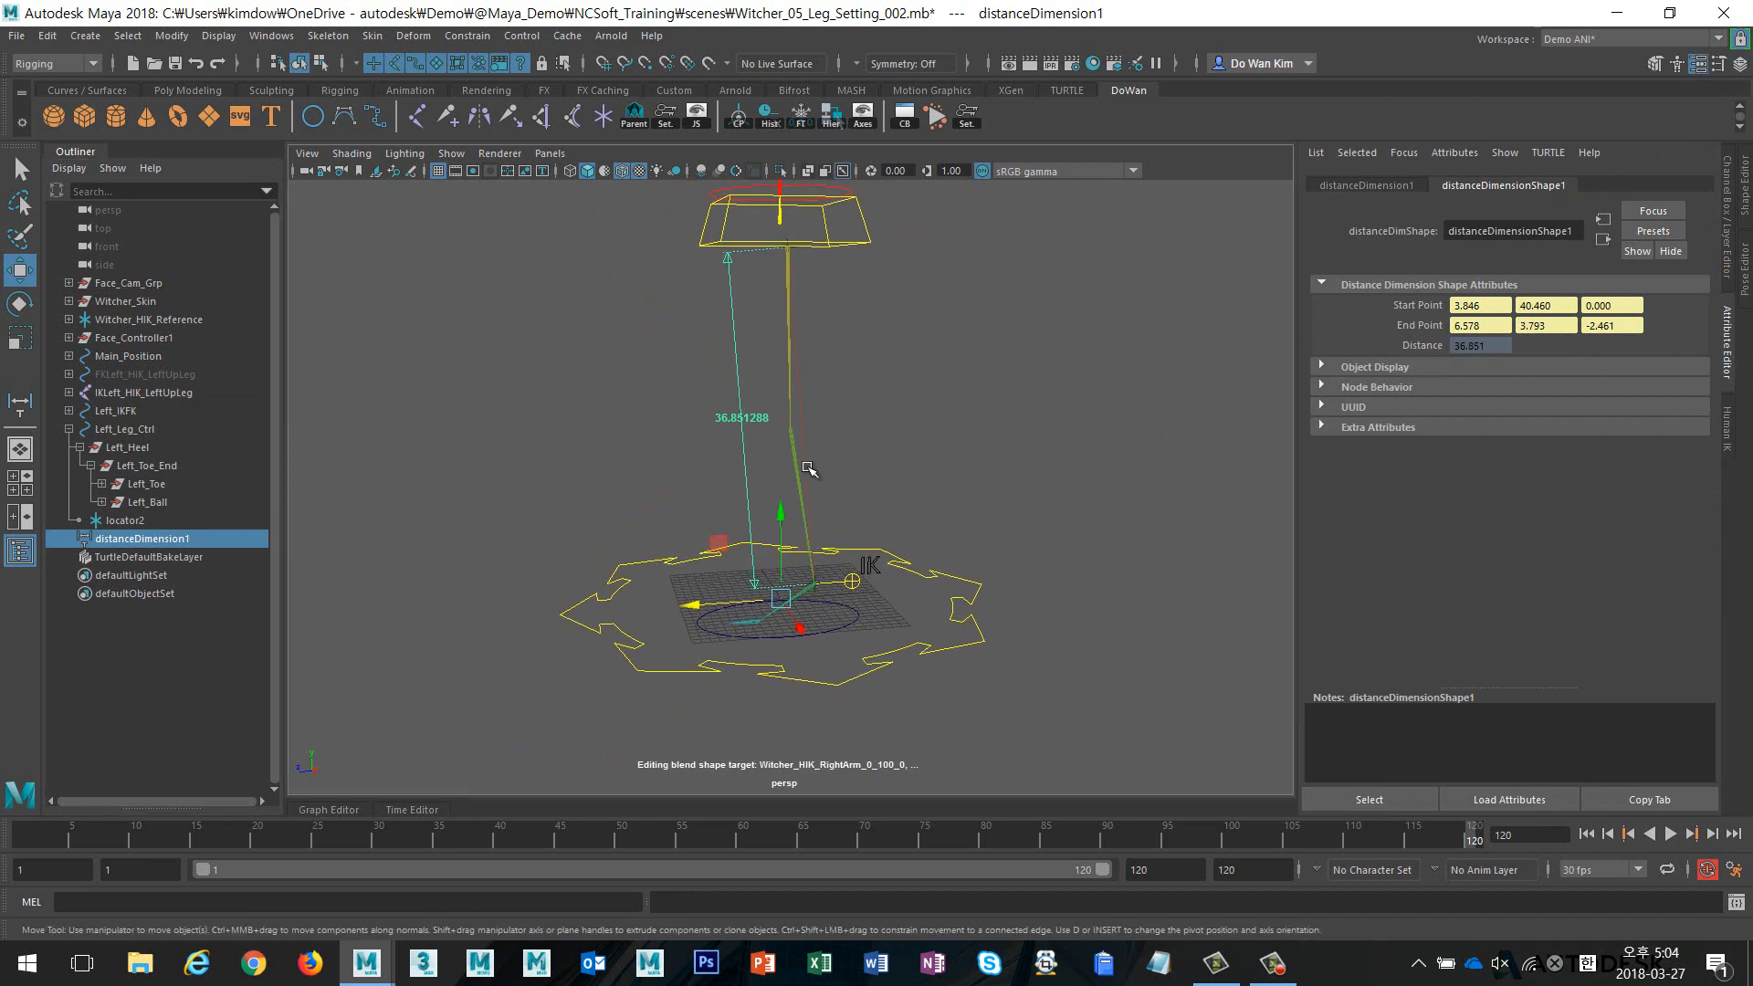
left_click(797, 475)
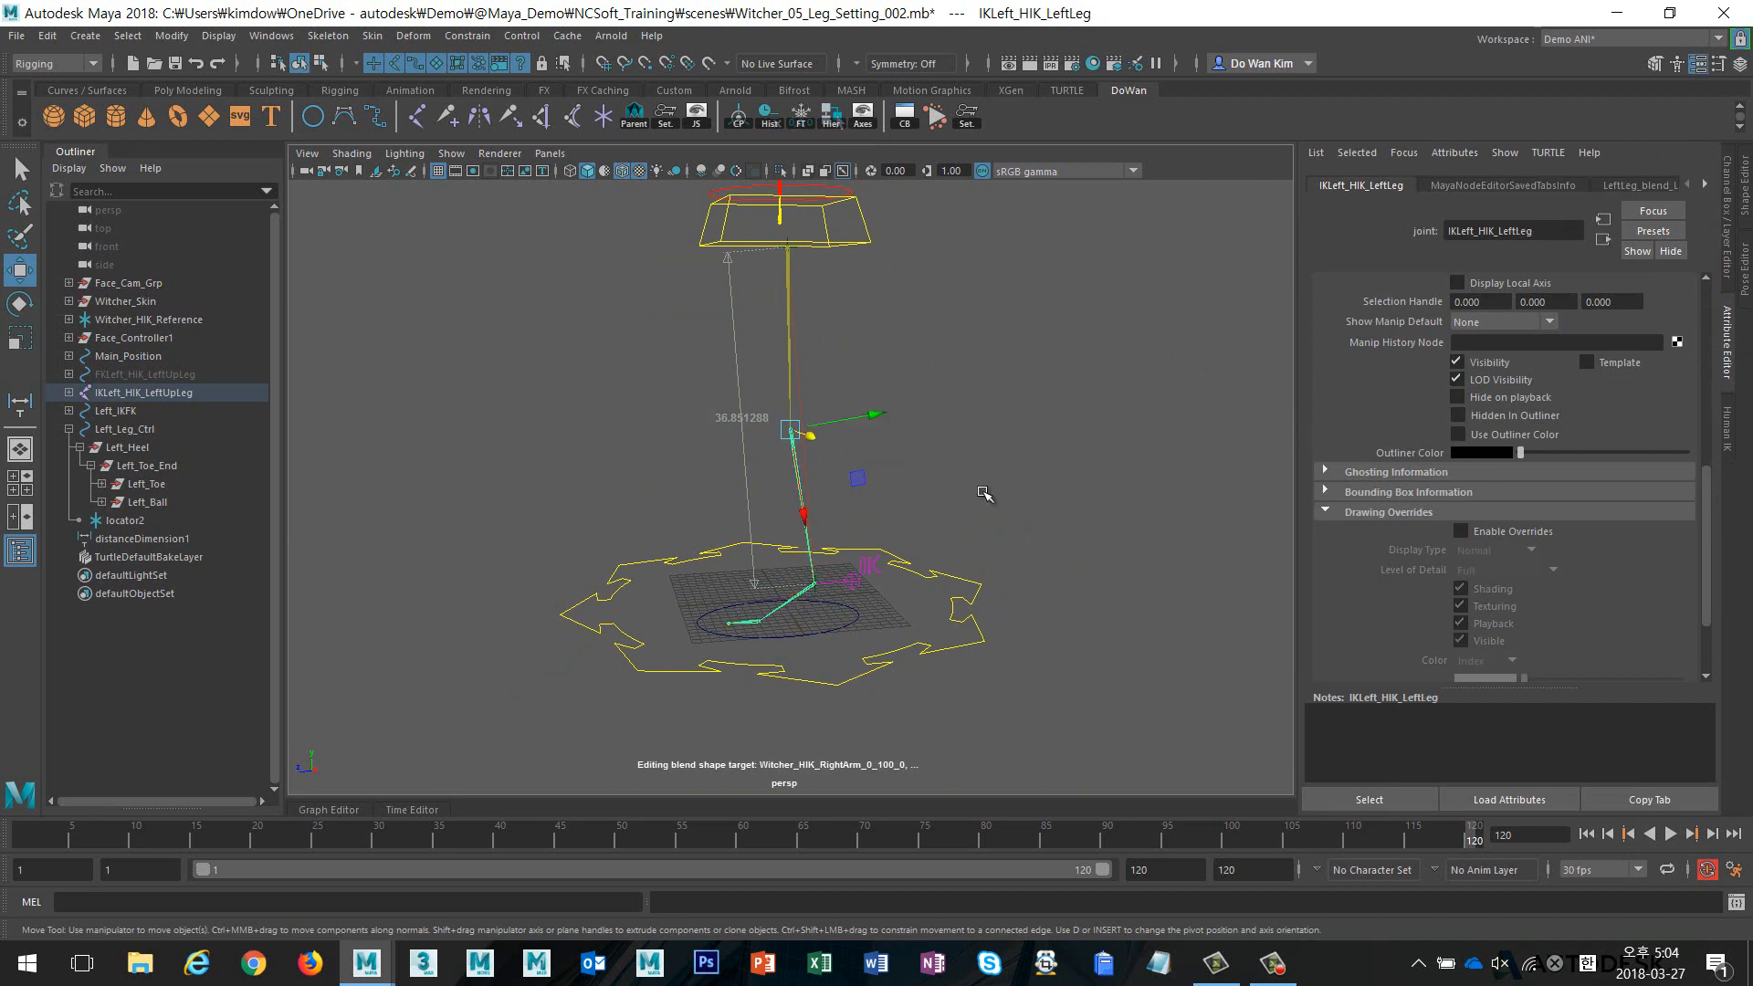
left_click(561, 510)
left_click(180, 541)
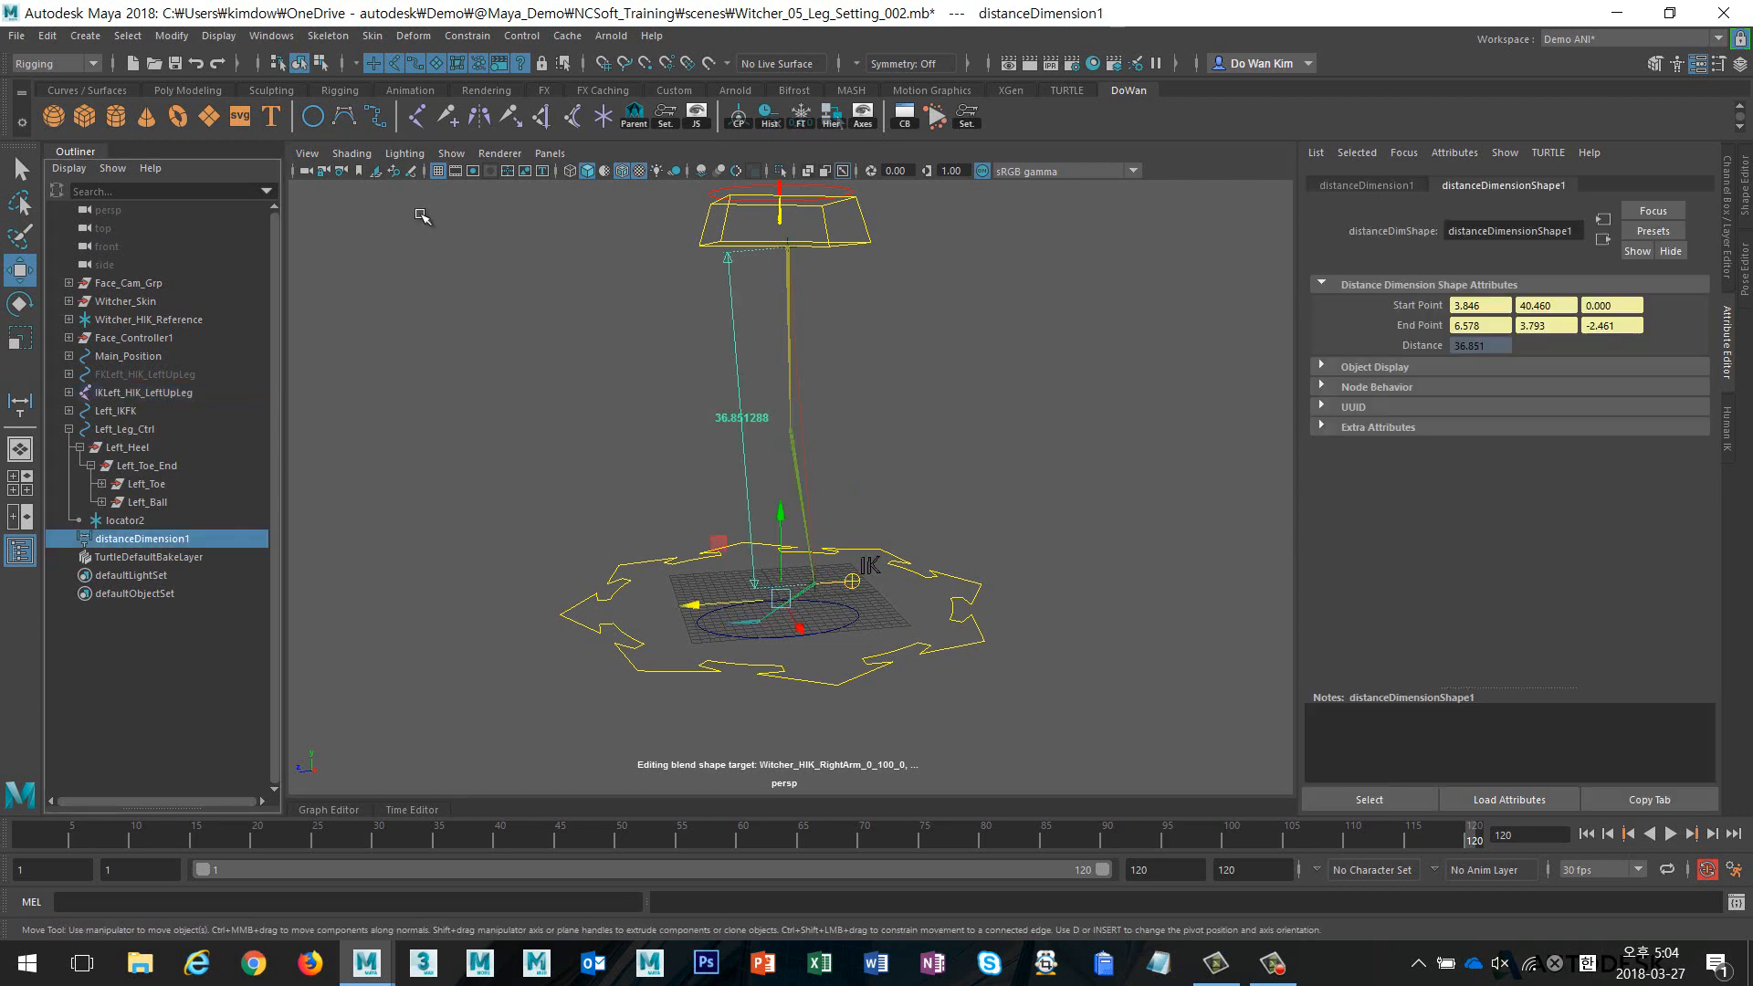
Open the Set Driven Key window and load distanceDimension1 as the driver
left_click(288, 40)
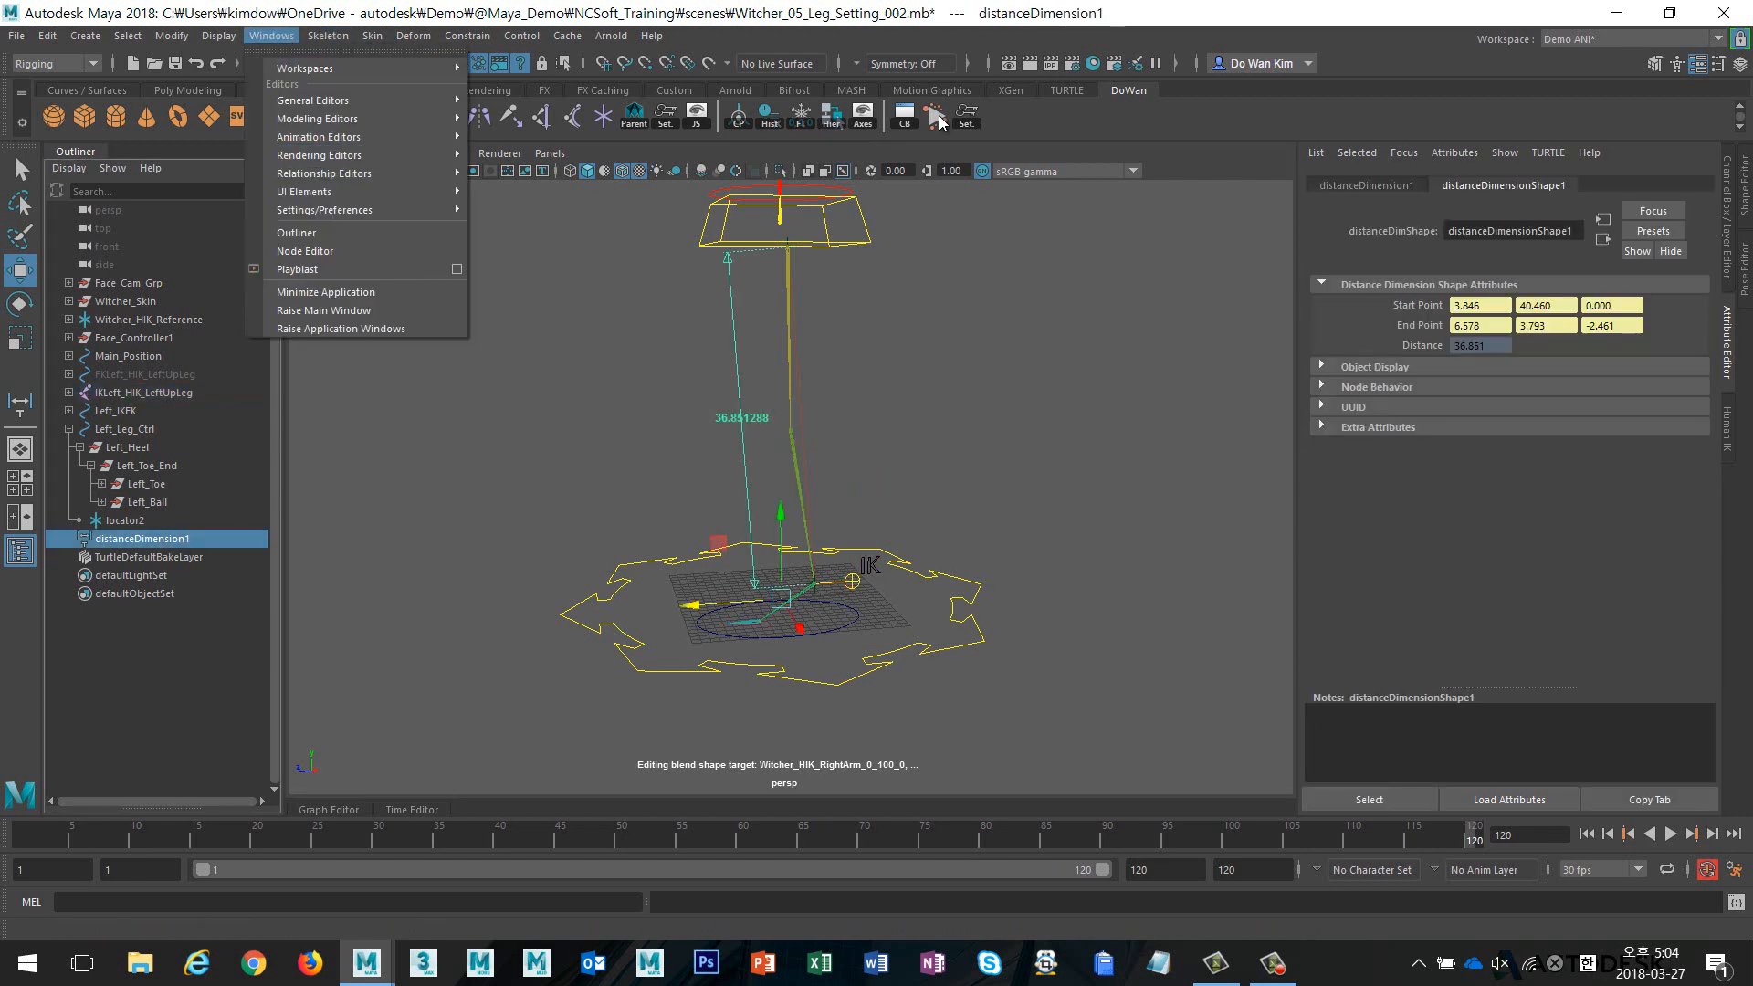
left_click(1143, 231)
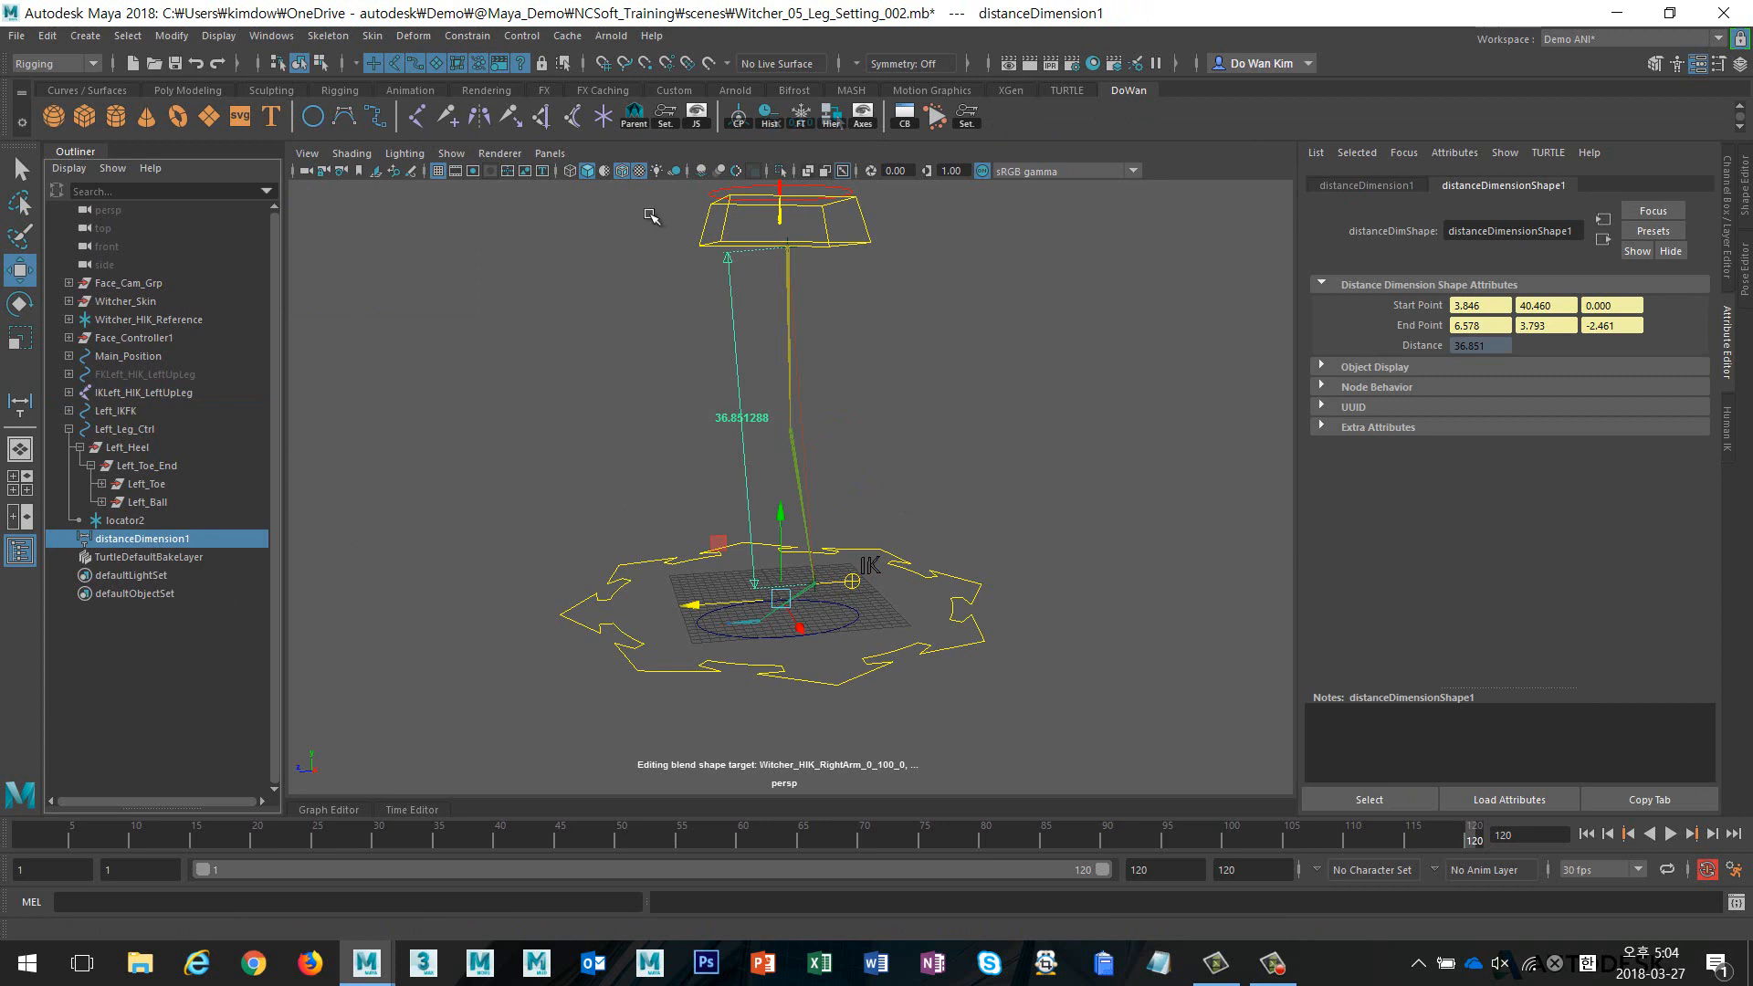
left_click(660, 126)
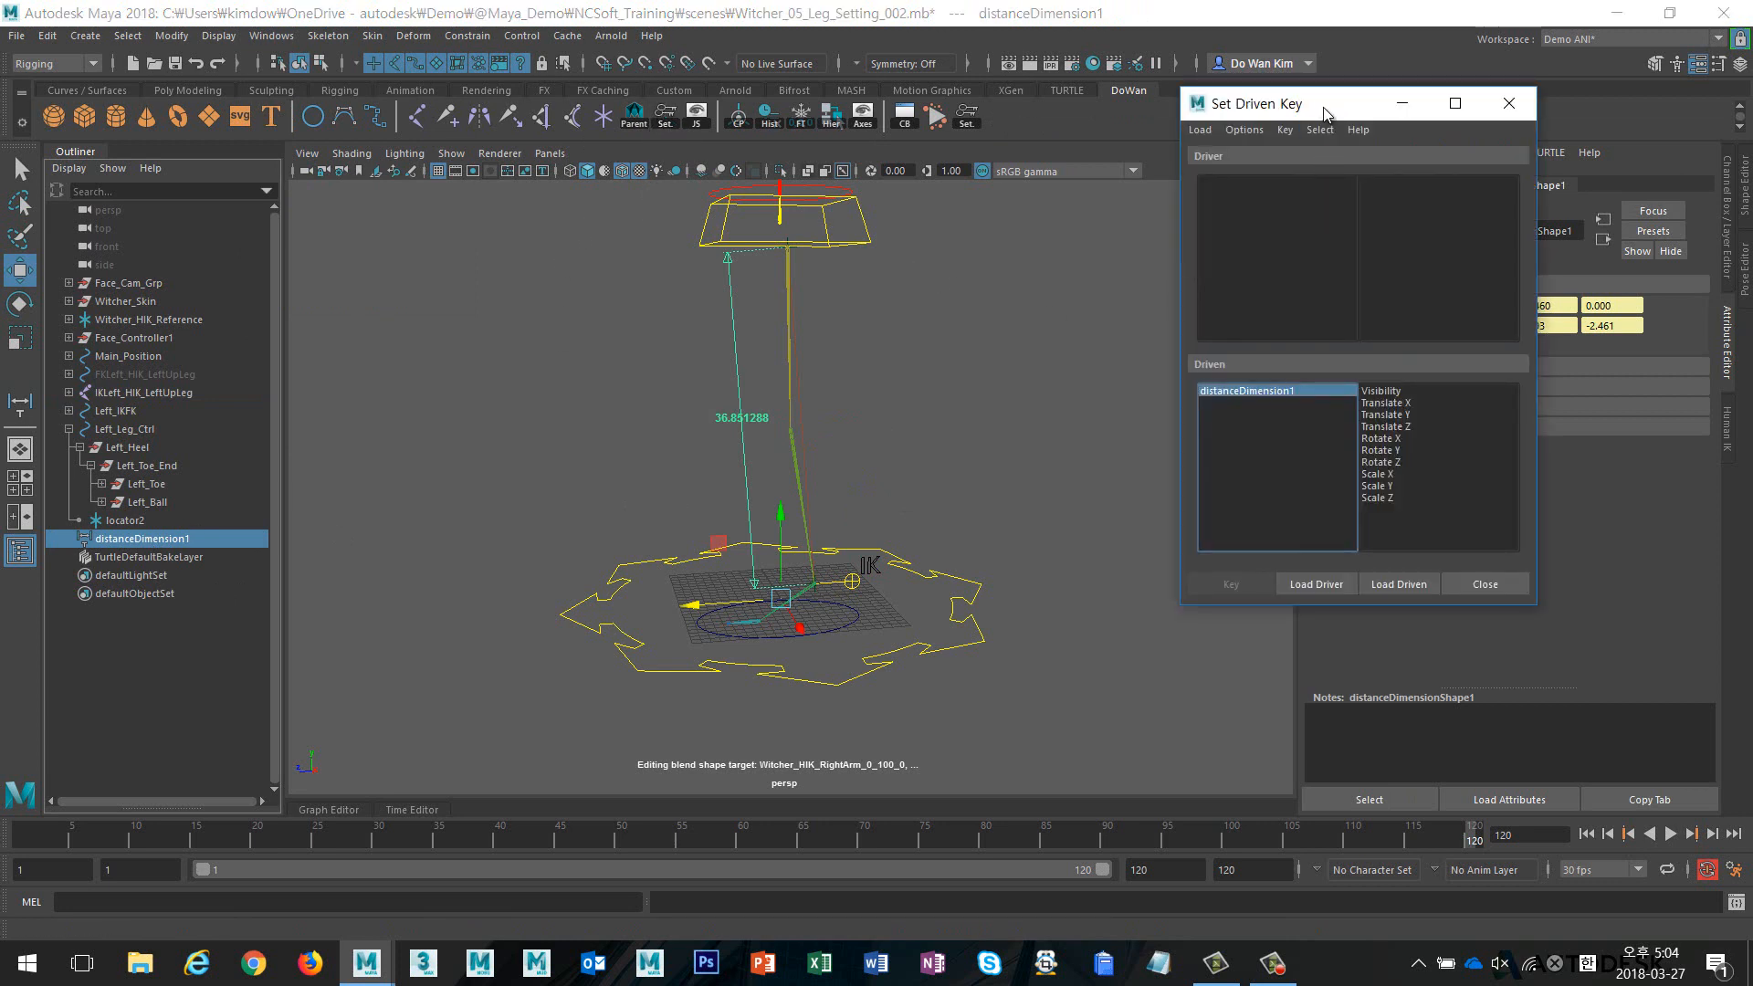
left_click_drag(1323, 111, 1154, 141)
left_click(1170, 618)
Load the shape node distanceDimensionShape1 as the driver instead and choose its Distance attribute
middle_click_drag(892, 537, 791, 585, "alt")
left_click(371, 560)
left_click(208, 540)
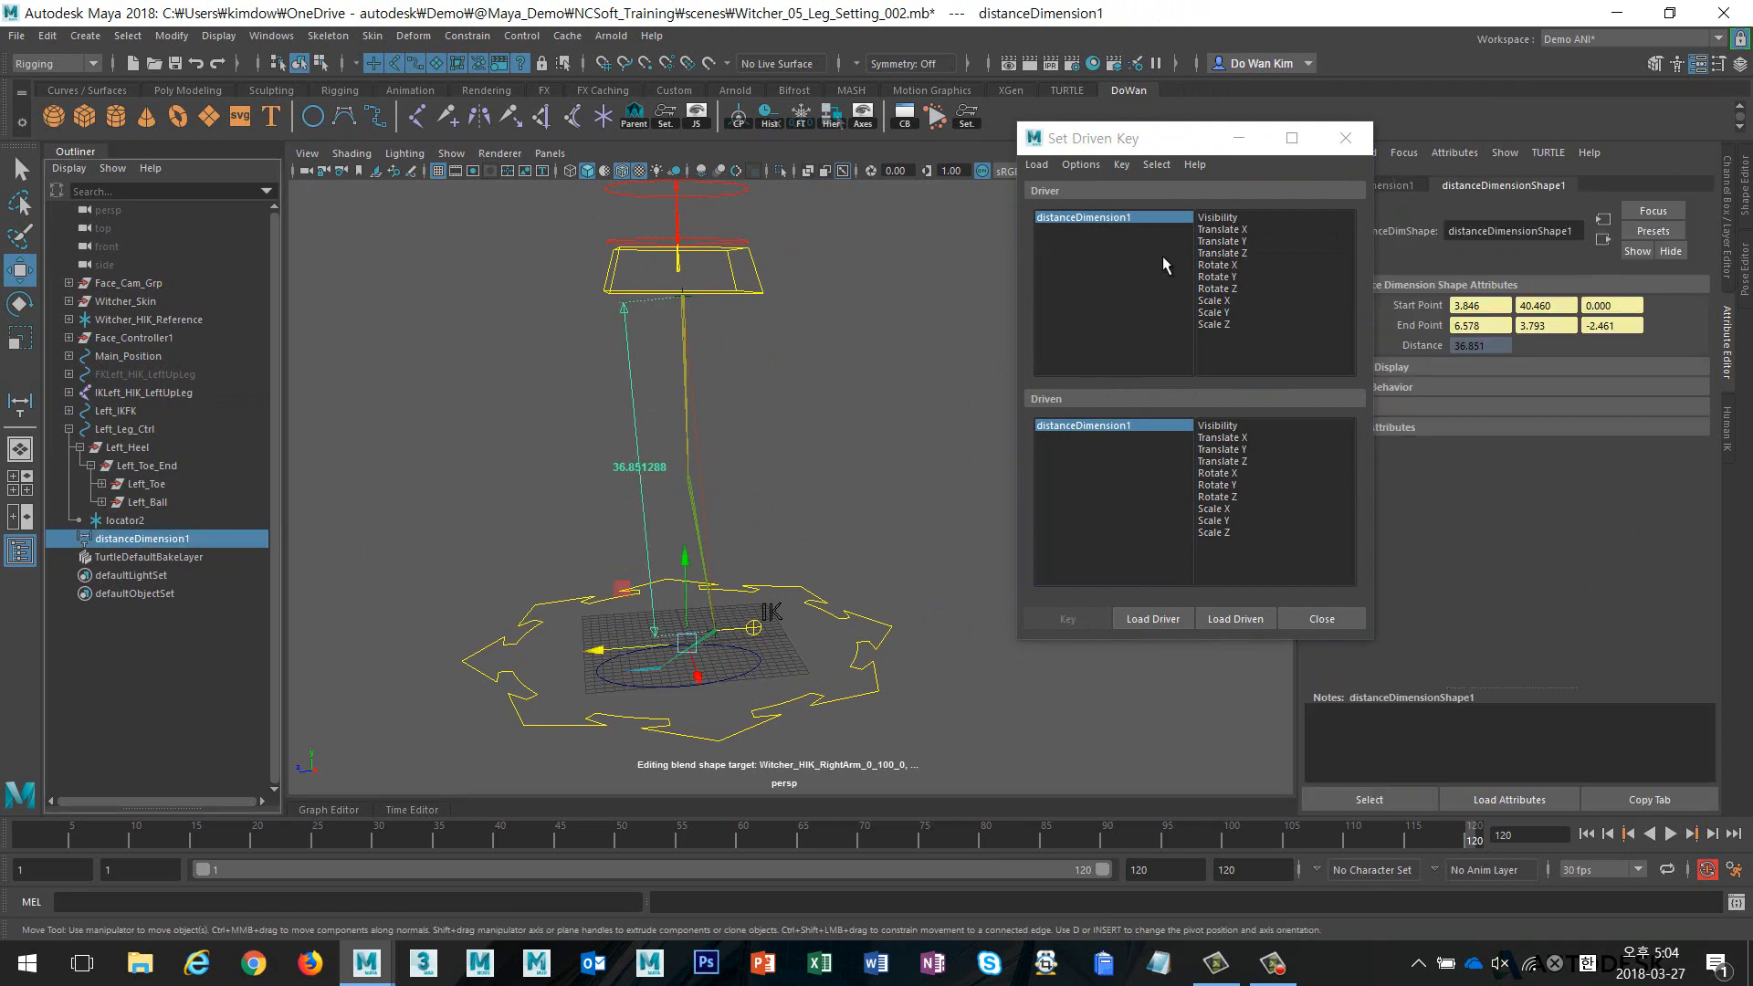
left_click(1734, 234)
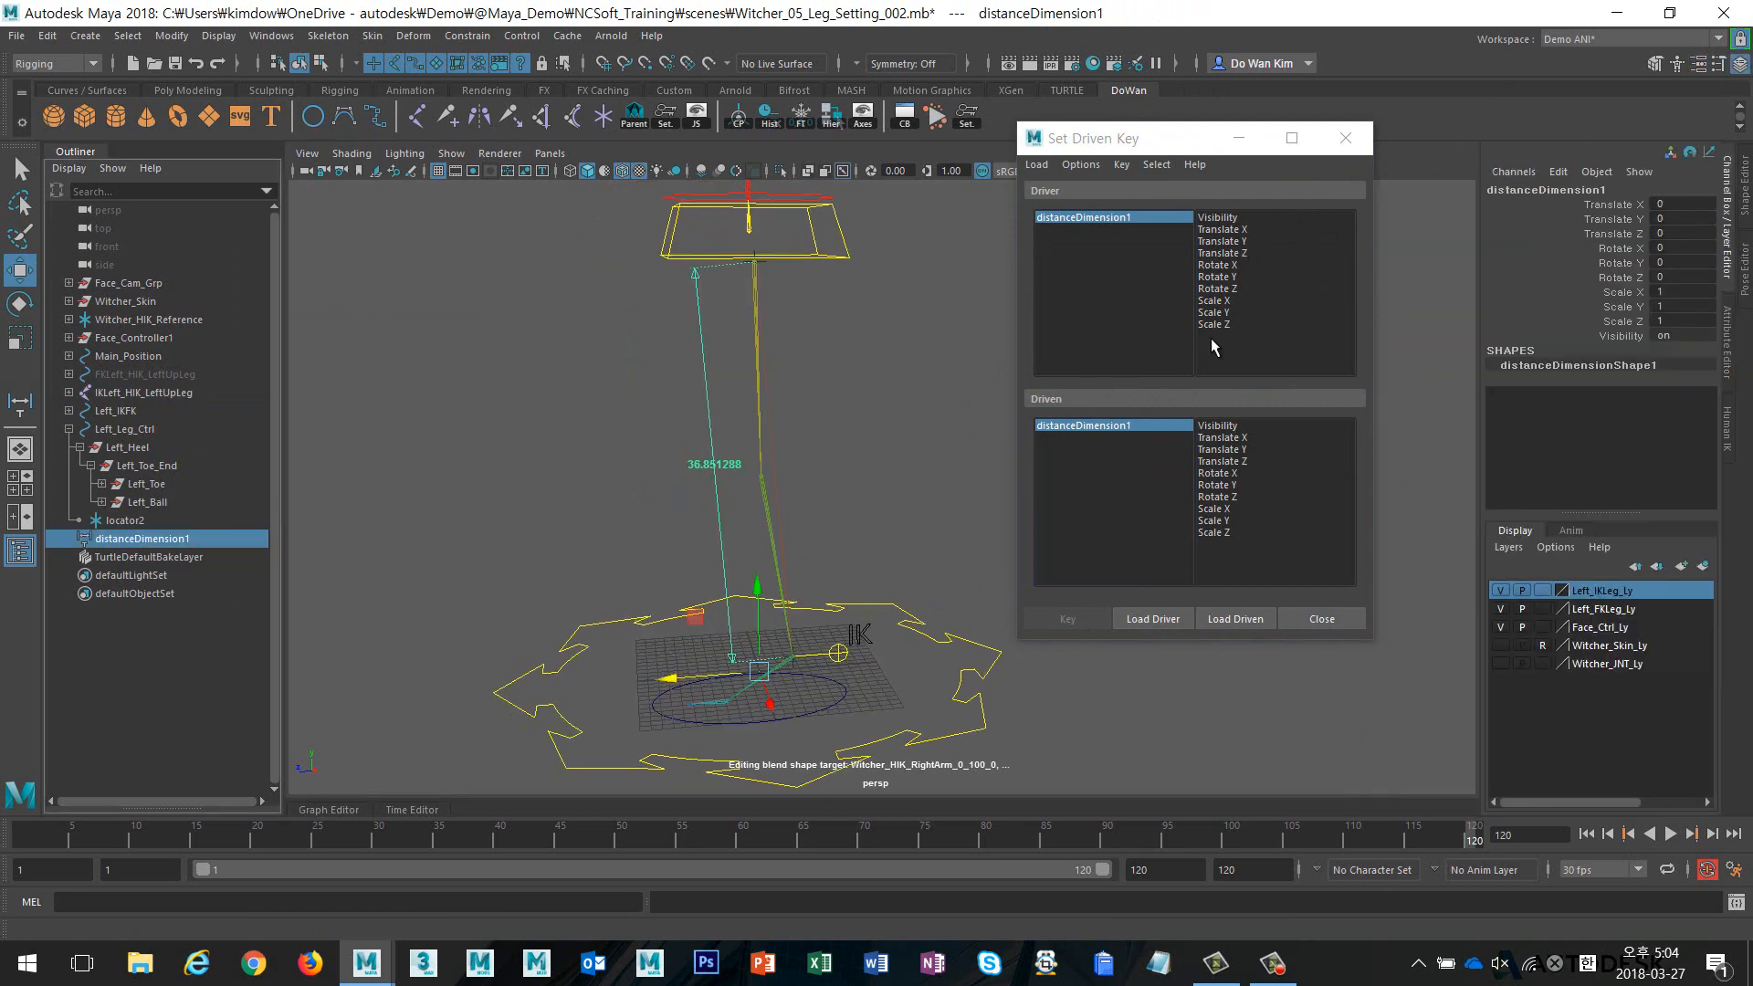
middle_click_drag(869, 405, 875, 322, "alt")
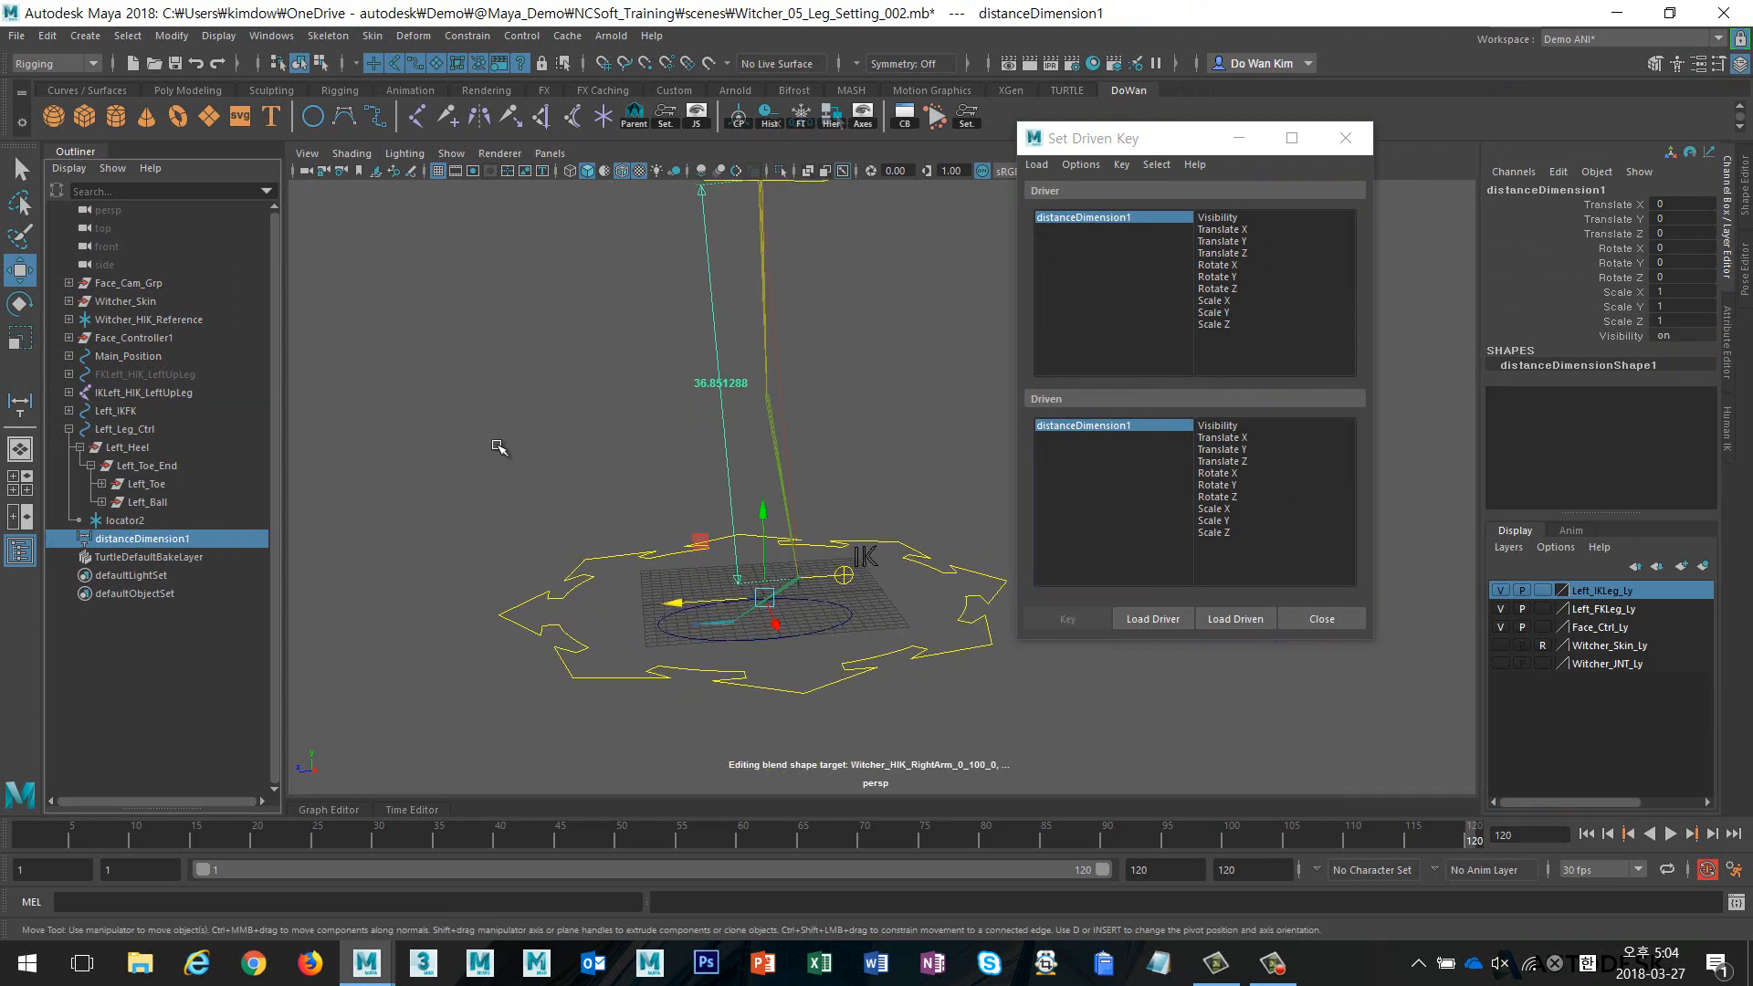
key("Down")
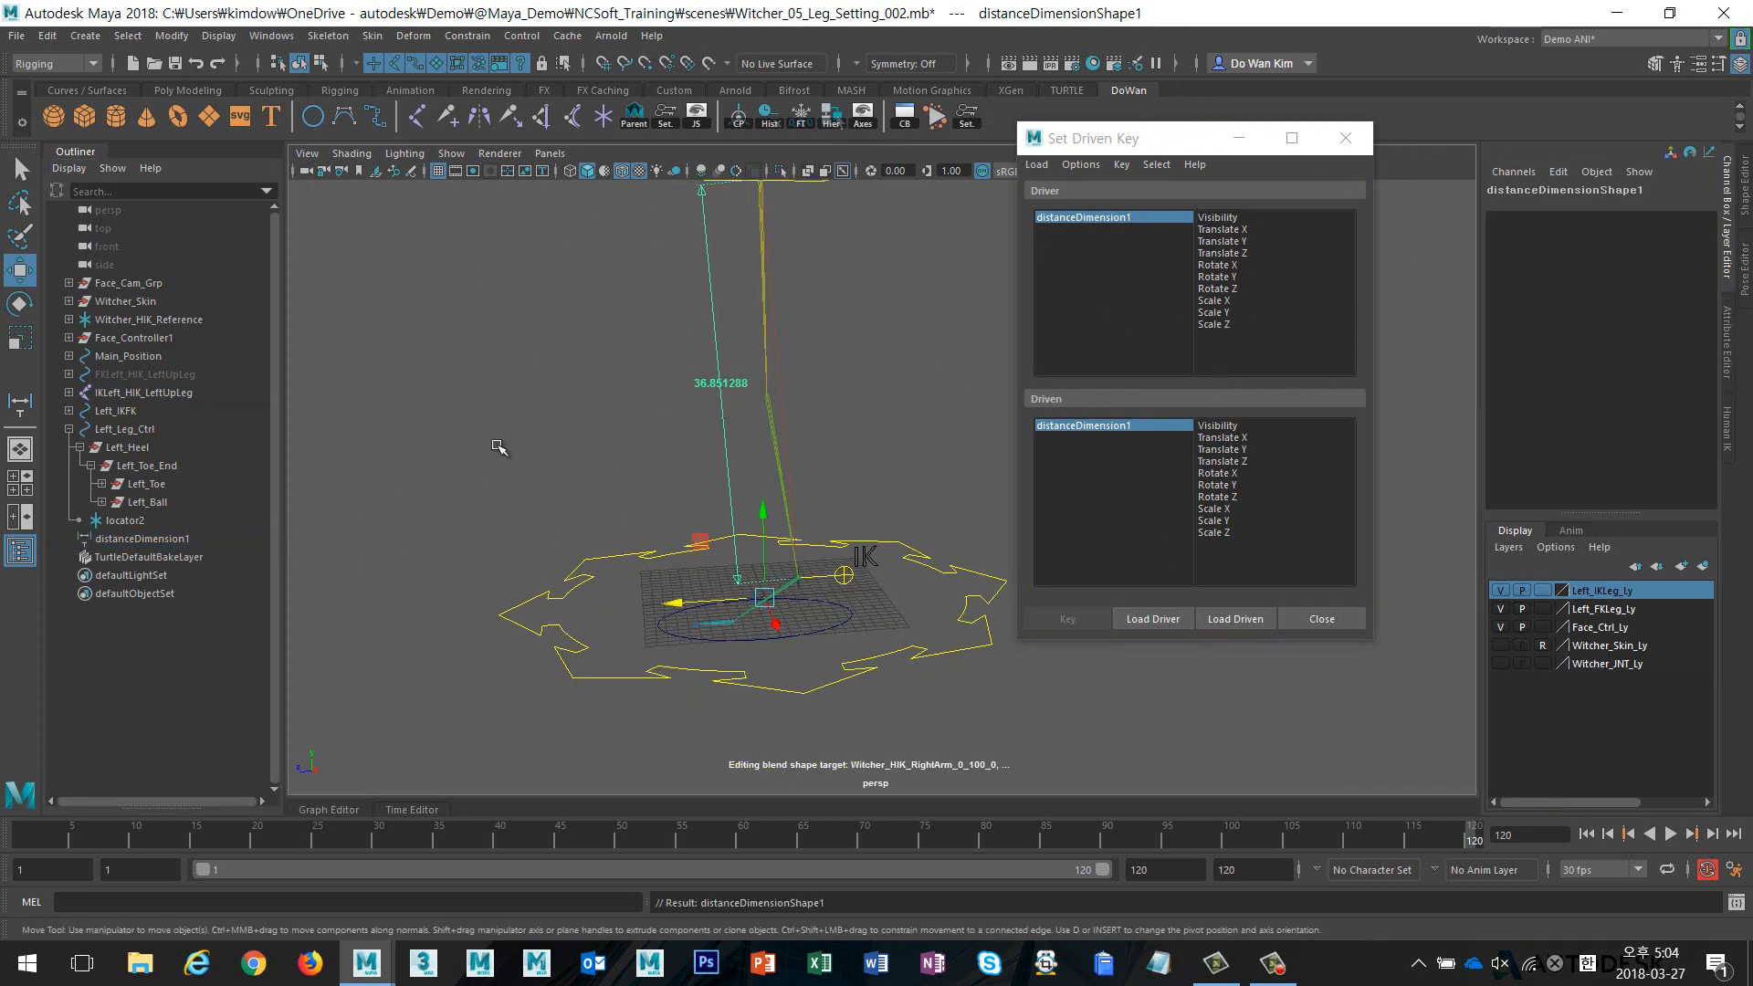
left_click(1137, 618)
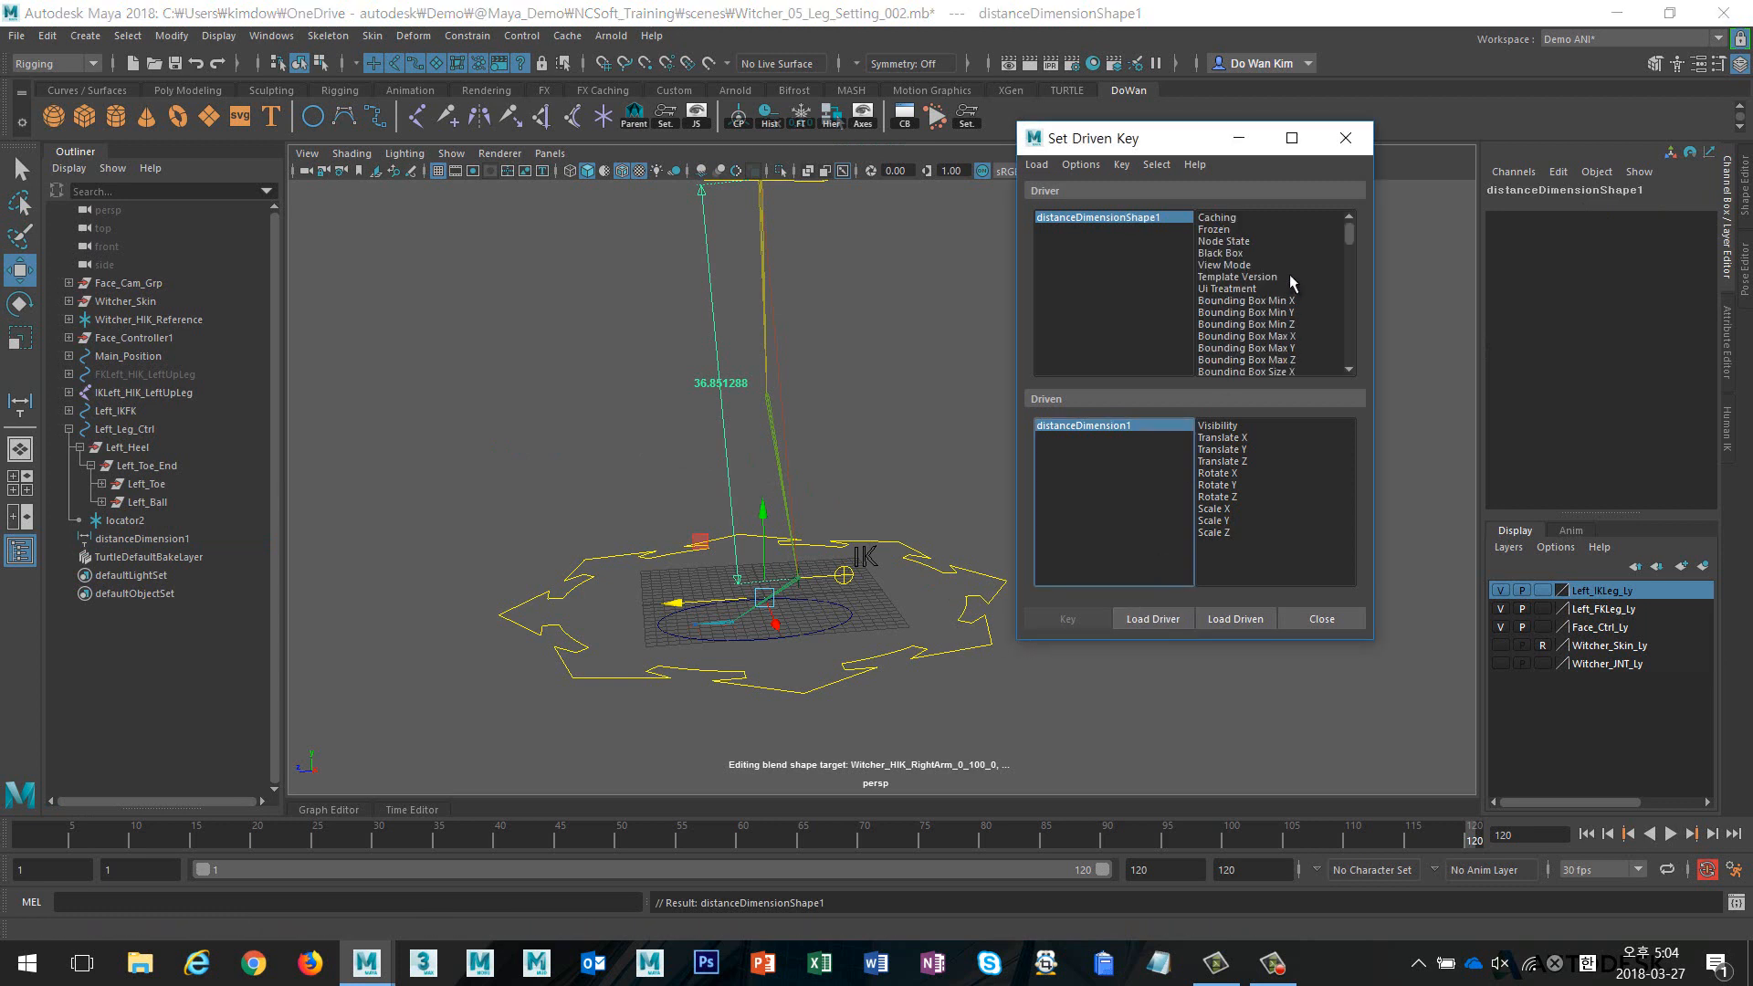
scroll(1289, 273, "down", 1)
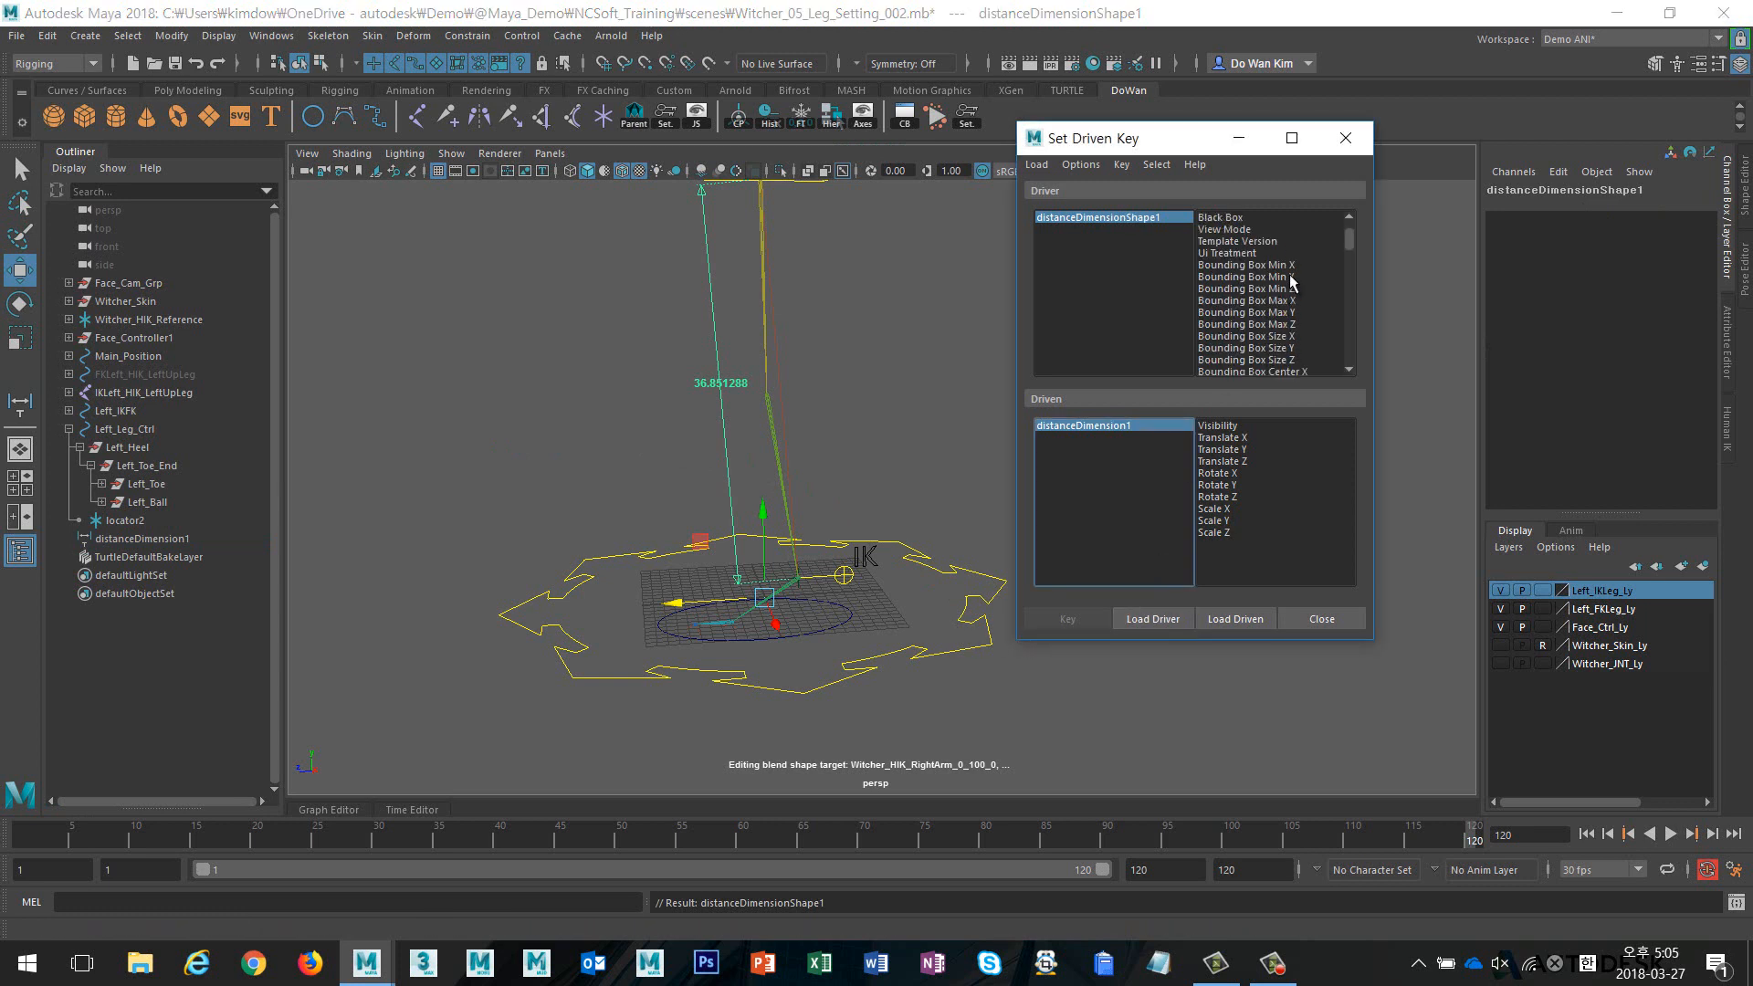
scroll(1291, 283, "down", 3)
scroll(1293, 283, "down", 4)
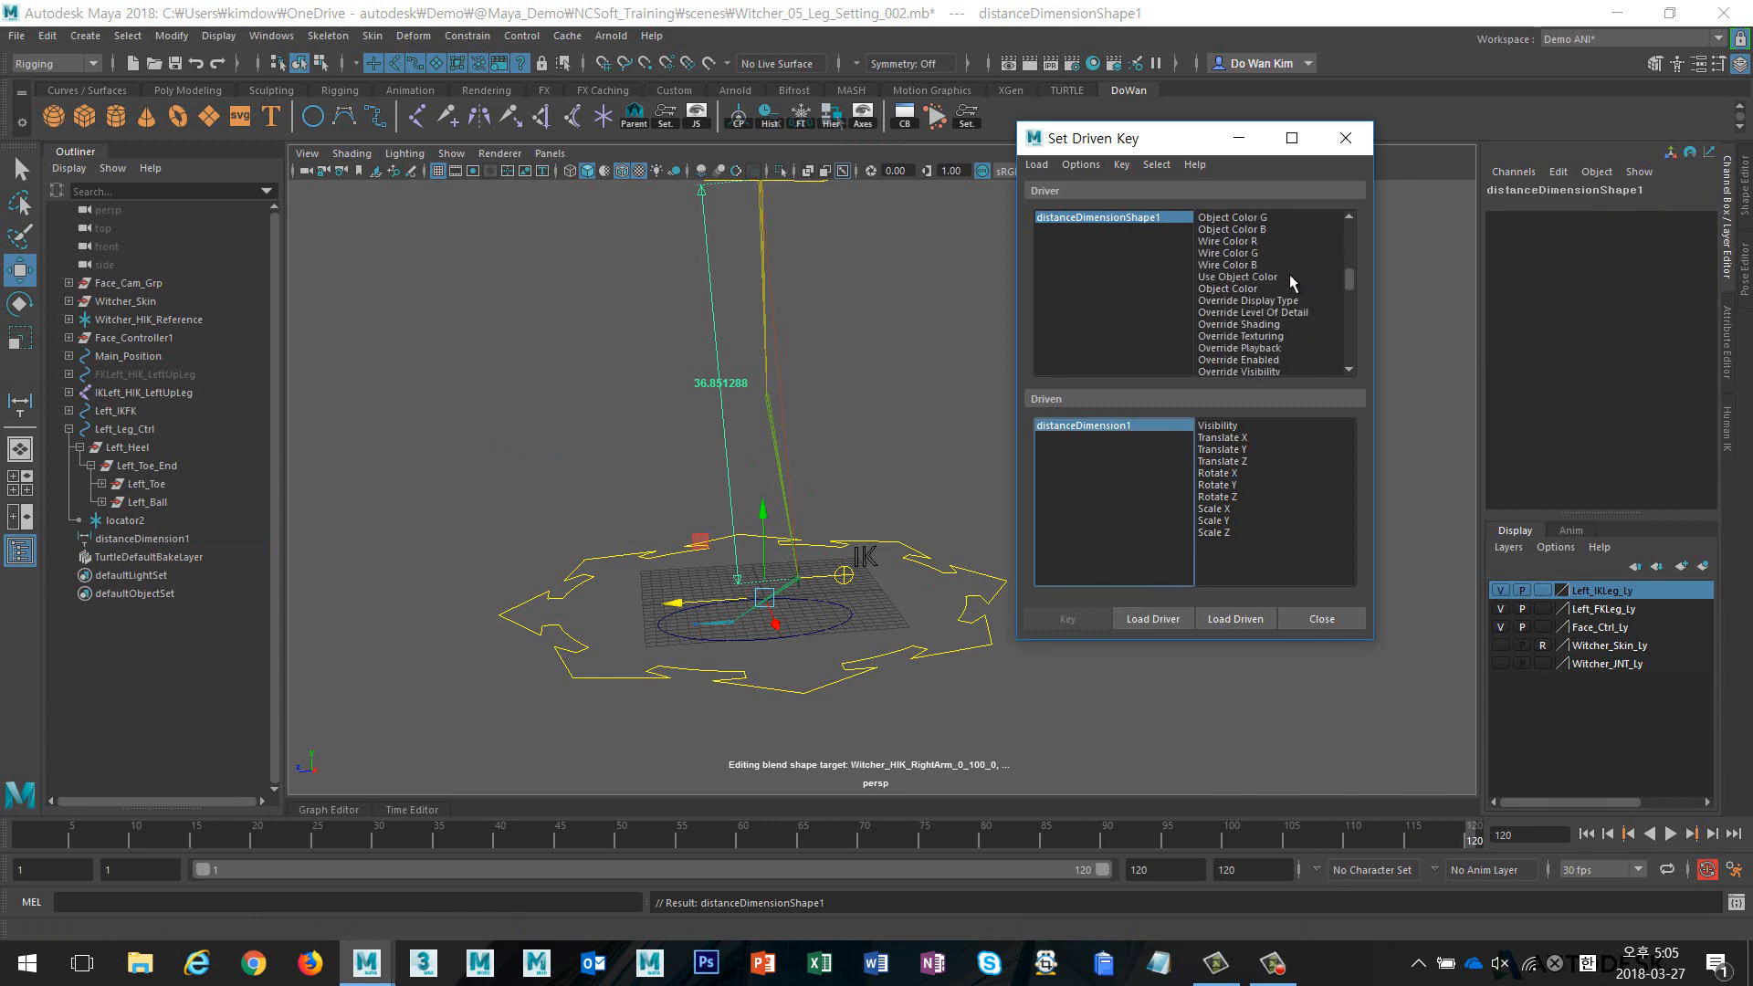
scroll(1291, 283, "down", 5)
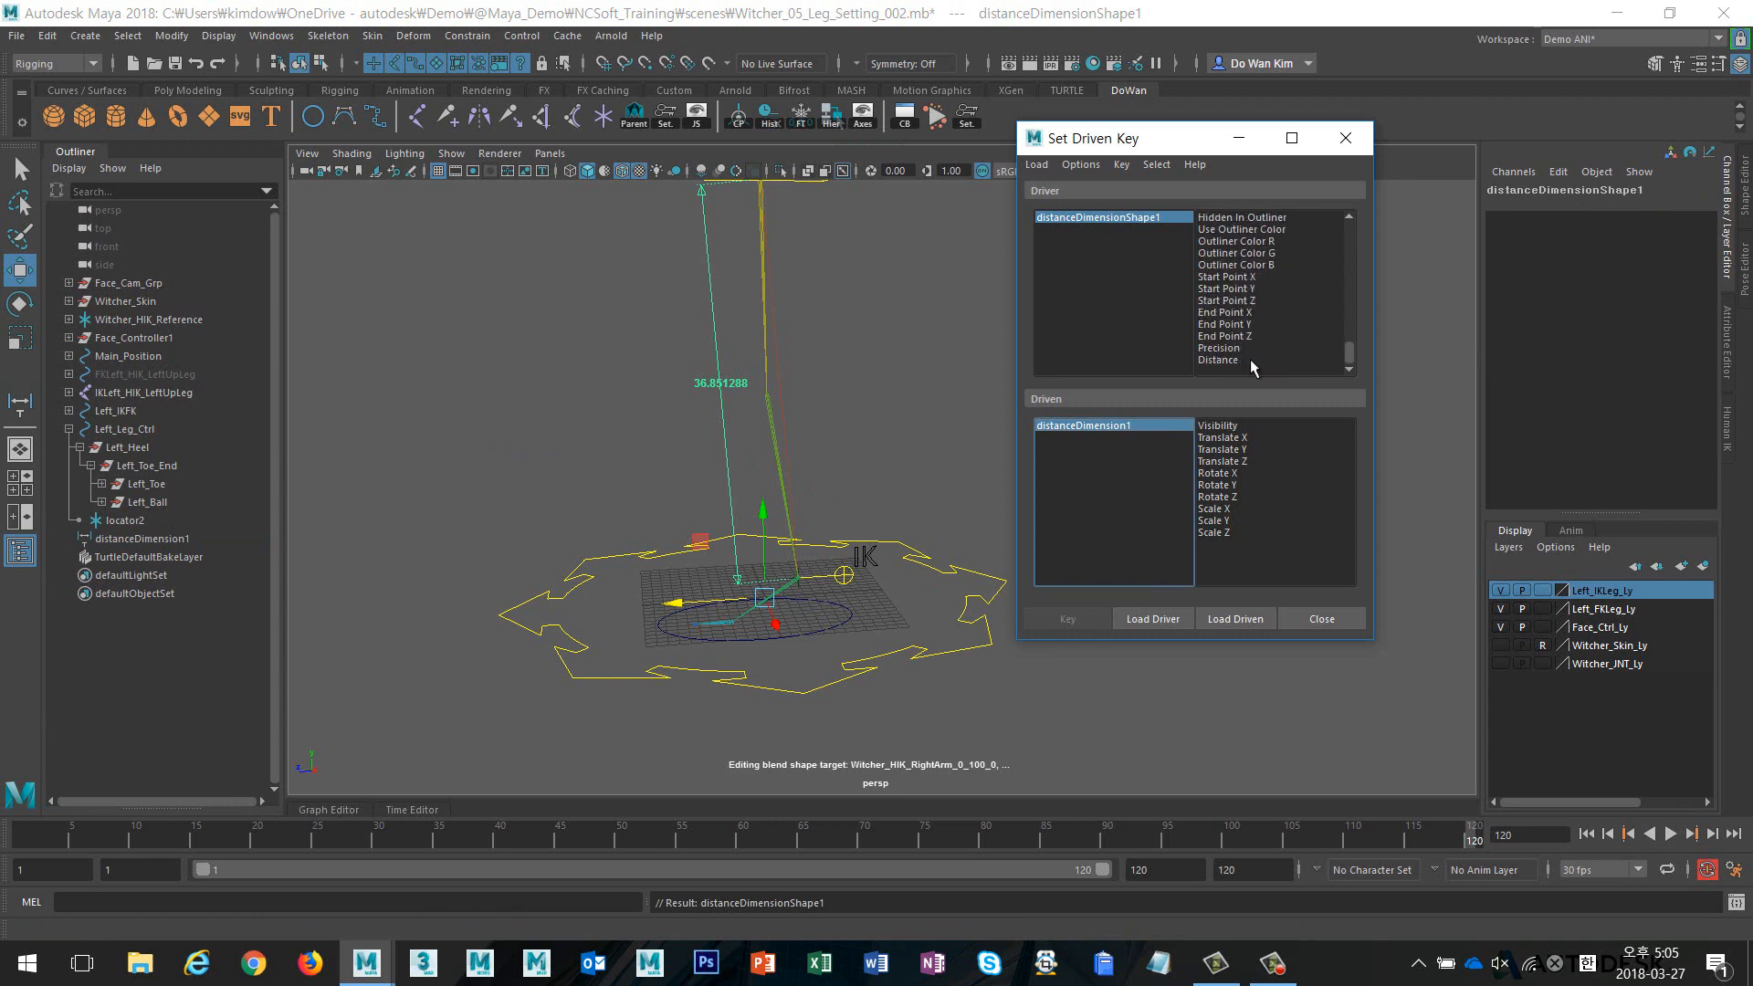
left_click(1231, 362)
Load IKLeft_HIK_LeftLeg and IKLeft_HIK_LeftFoot as the driven joints and choose Translate X for both
middle_click_drag(757, 475, 762, 399, "alt")
right_click_drag(762, 399, 758, 426, "alt")
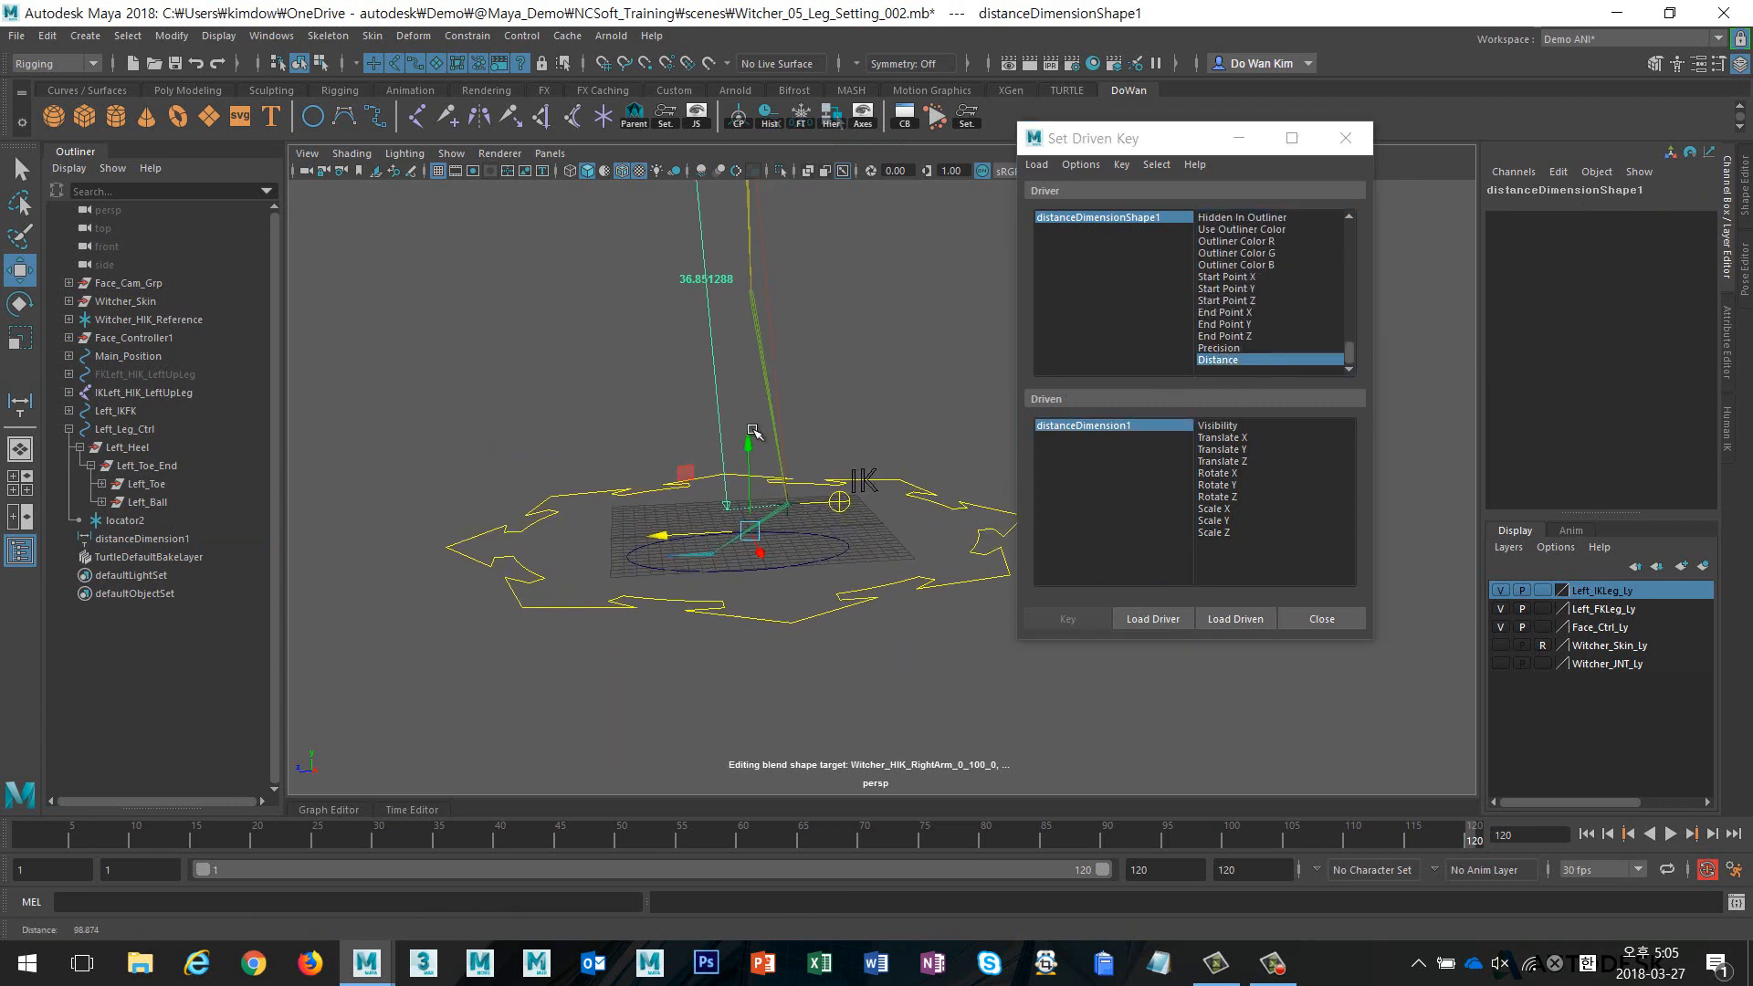
left_click(763, 374)
key("q")
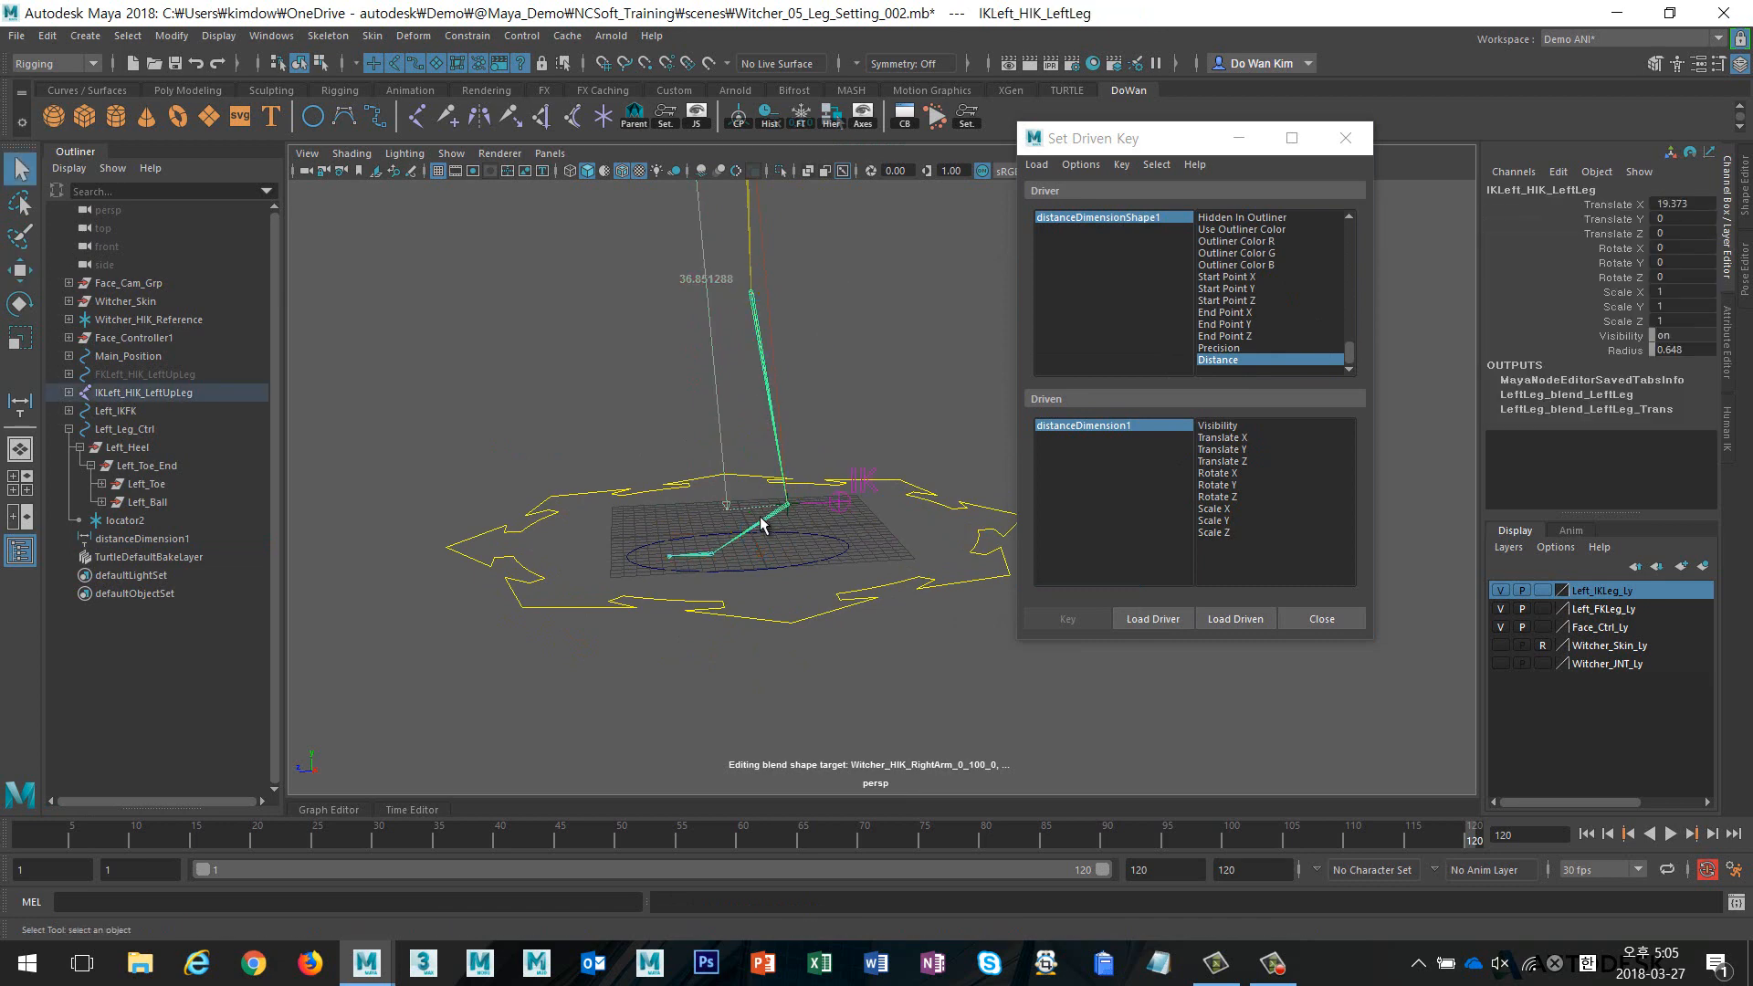
left_click(763, 523, "shift")
left_click(1236, 619)
left_click(1094, 438, "shift")
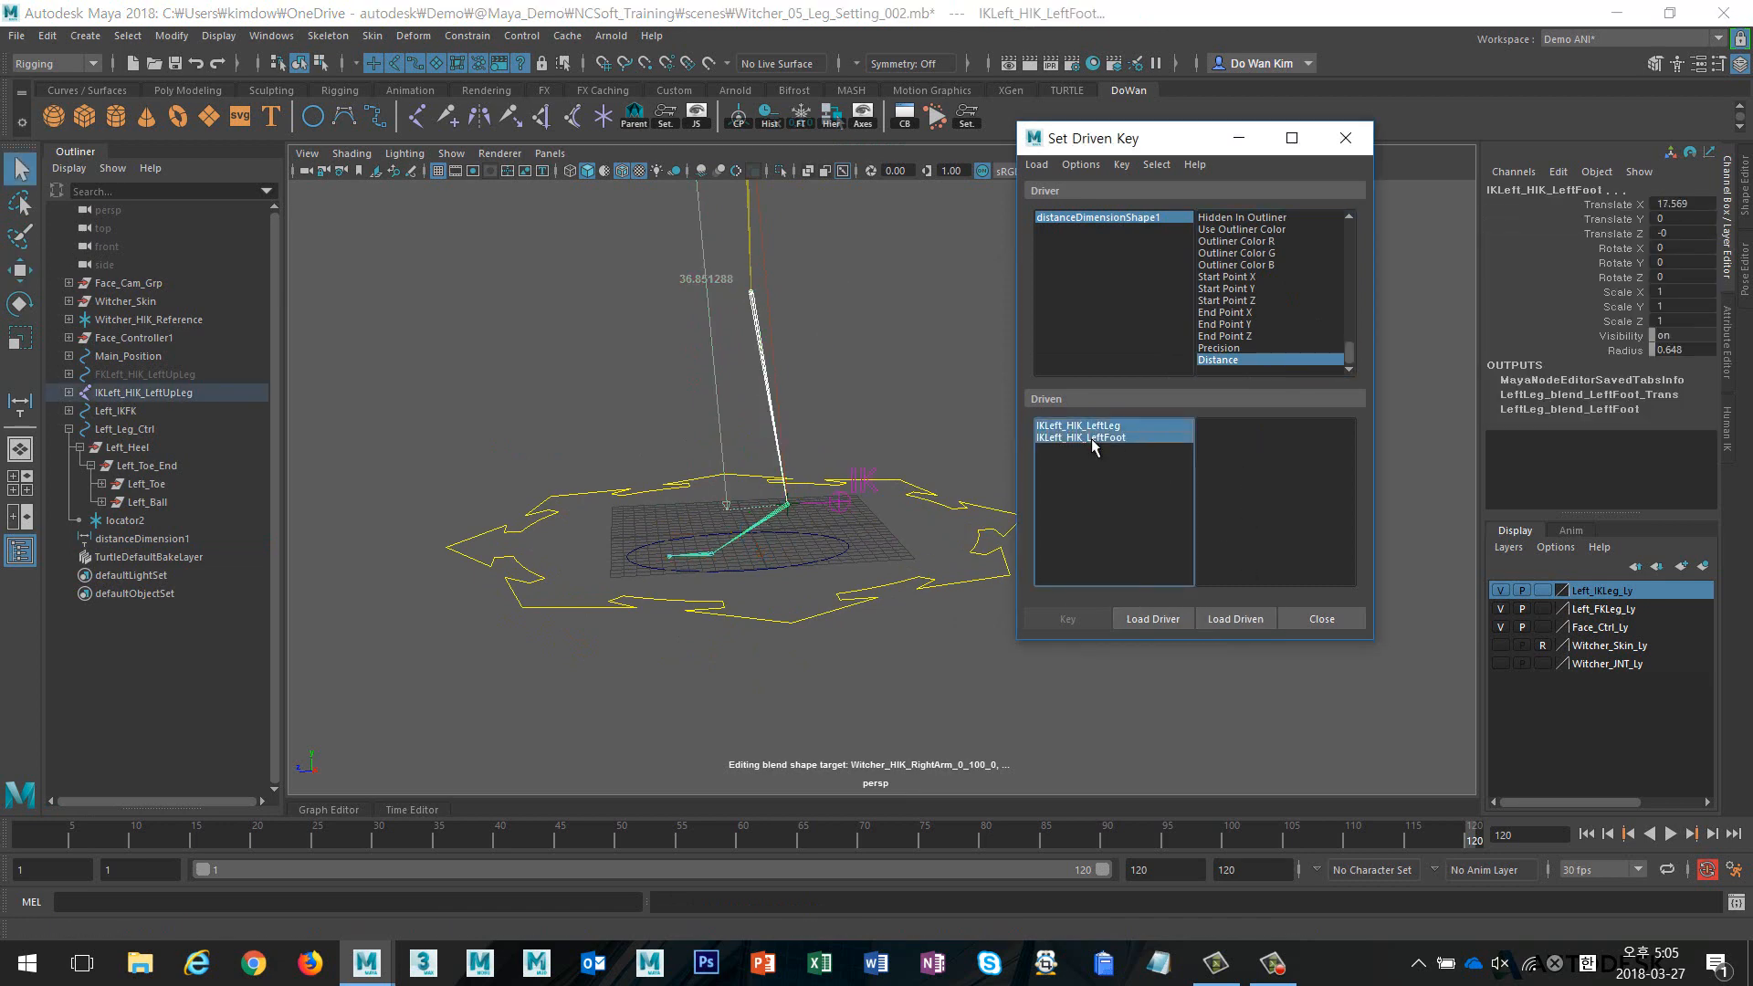
left_click(1244, 426)
Try to key the Translate X of both driven joints against the driver's Distance, and undo the driven key
right_click_drag(899, 467, 701, 461, "alt")
left_click_drag(700, 460, 849, 420, "alt")
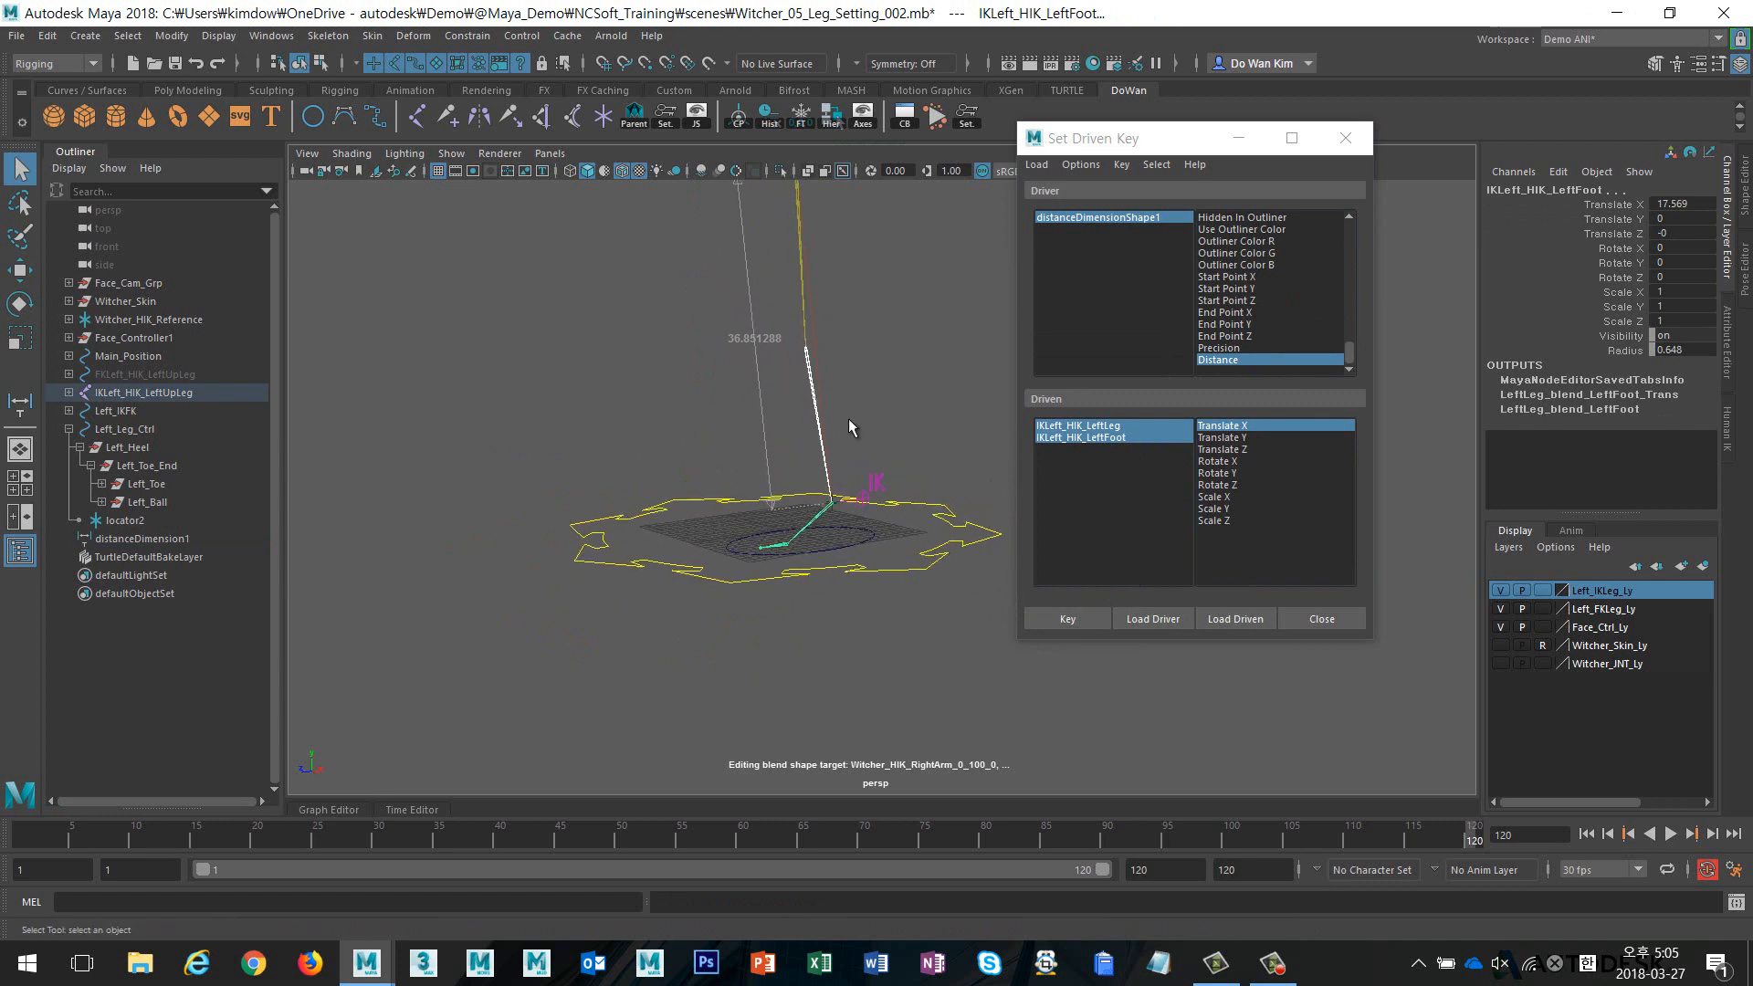
middle_click_drag(848, 420, 883, 502, "alt")
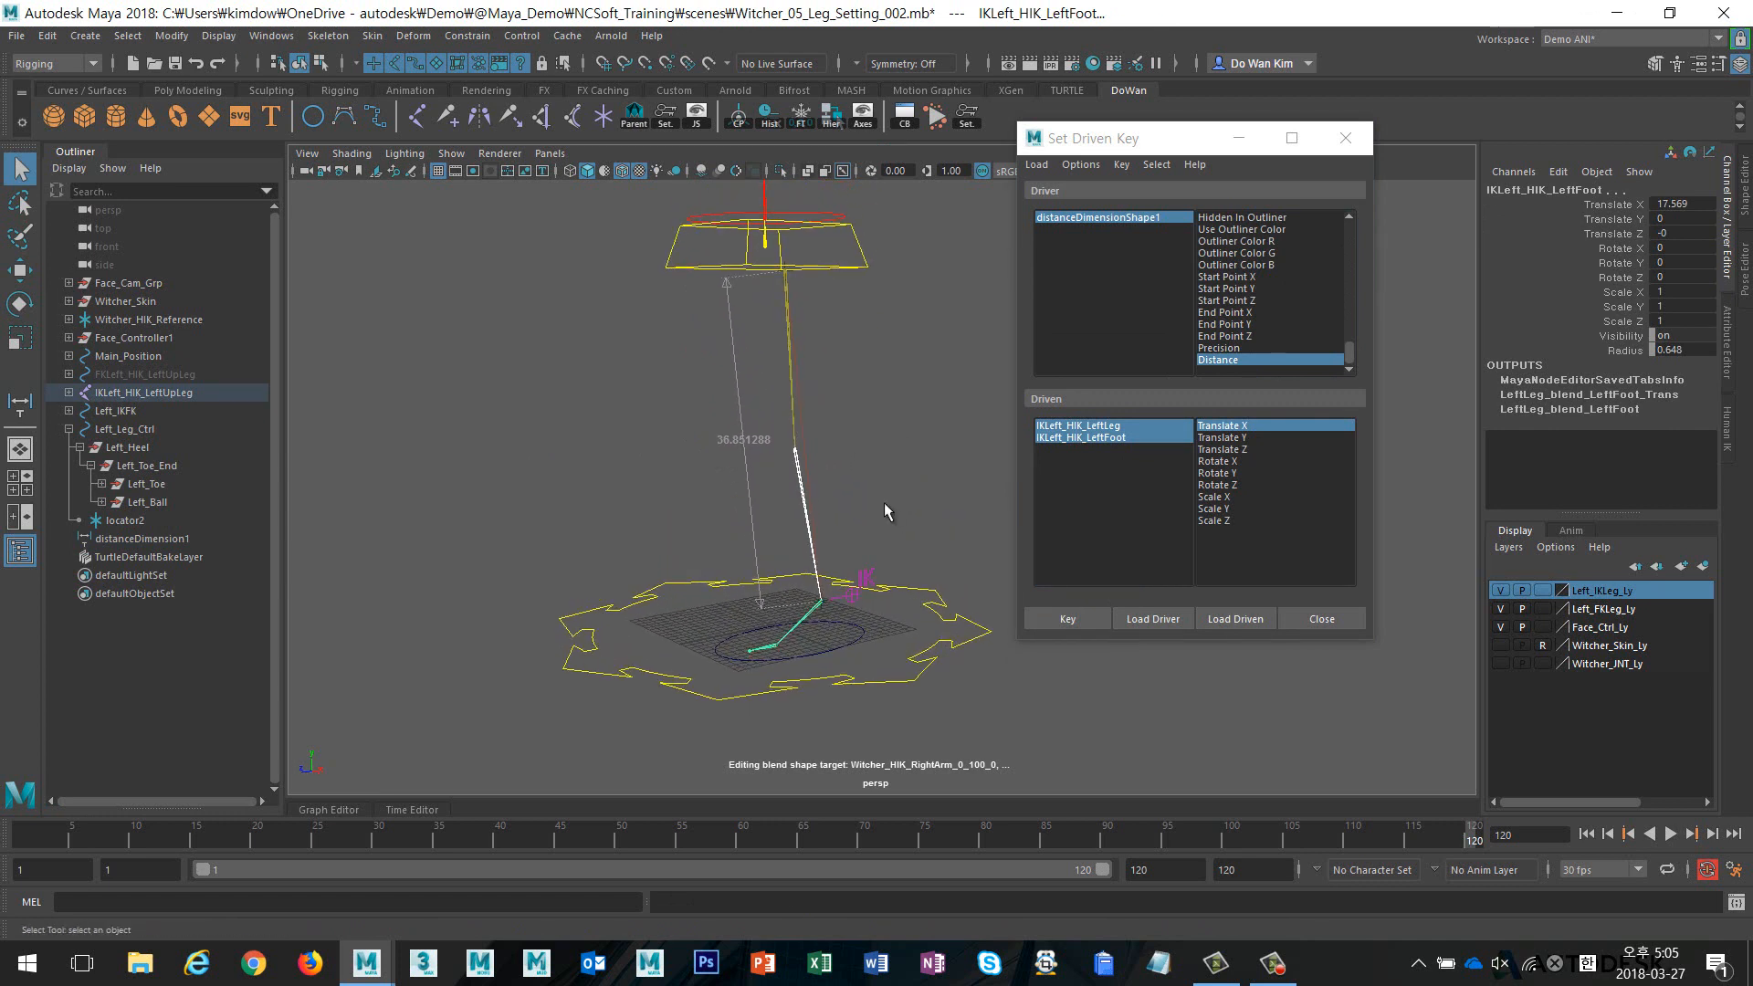
left_click(1059, 612)
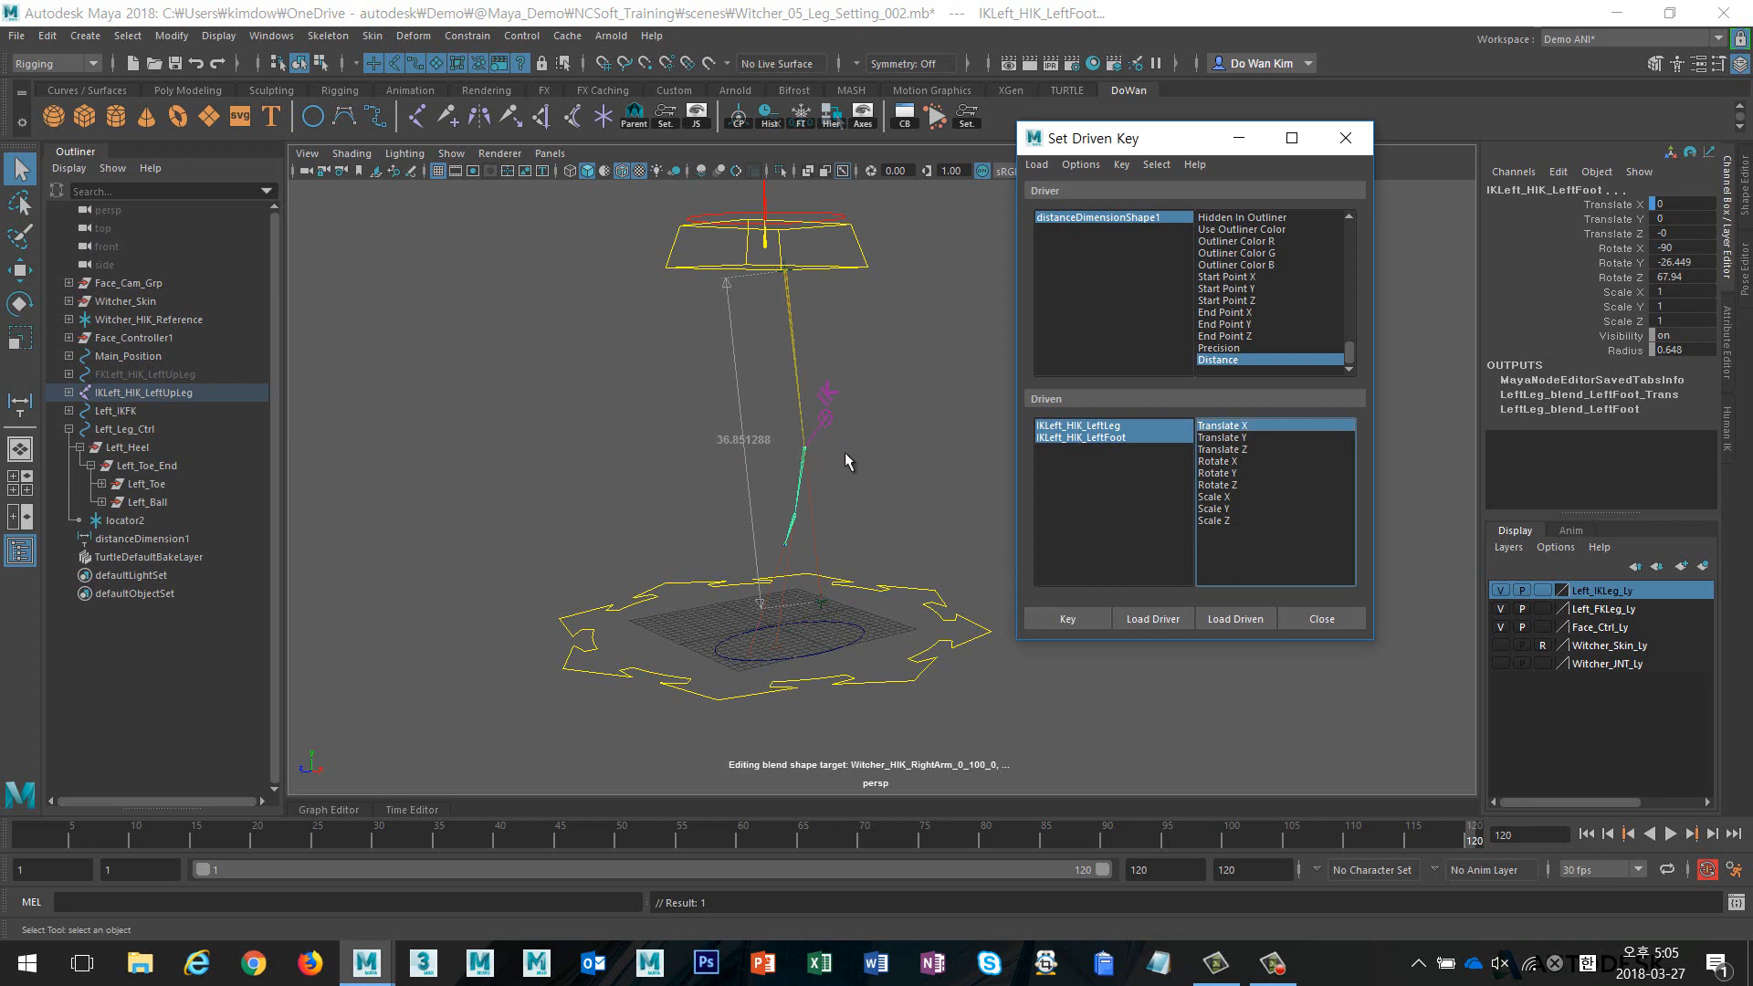
left_click_drag(845, 454, 817, 464, "alt")
key("ctrl+z")
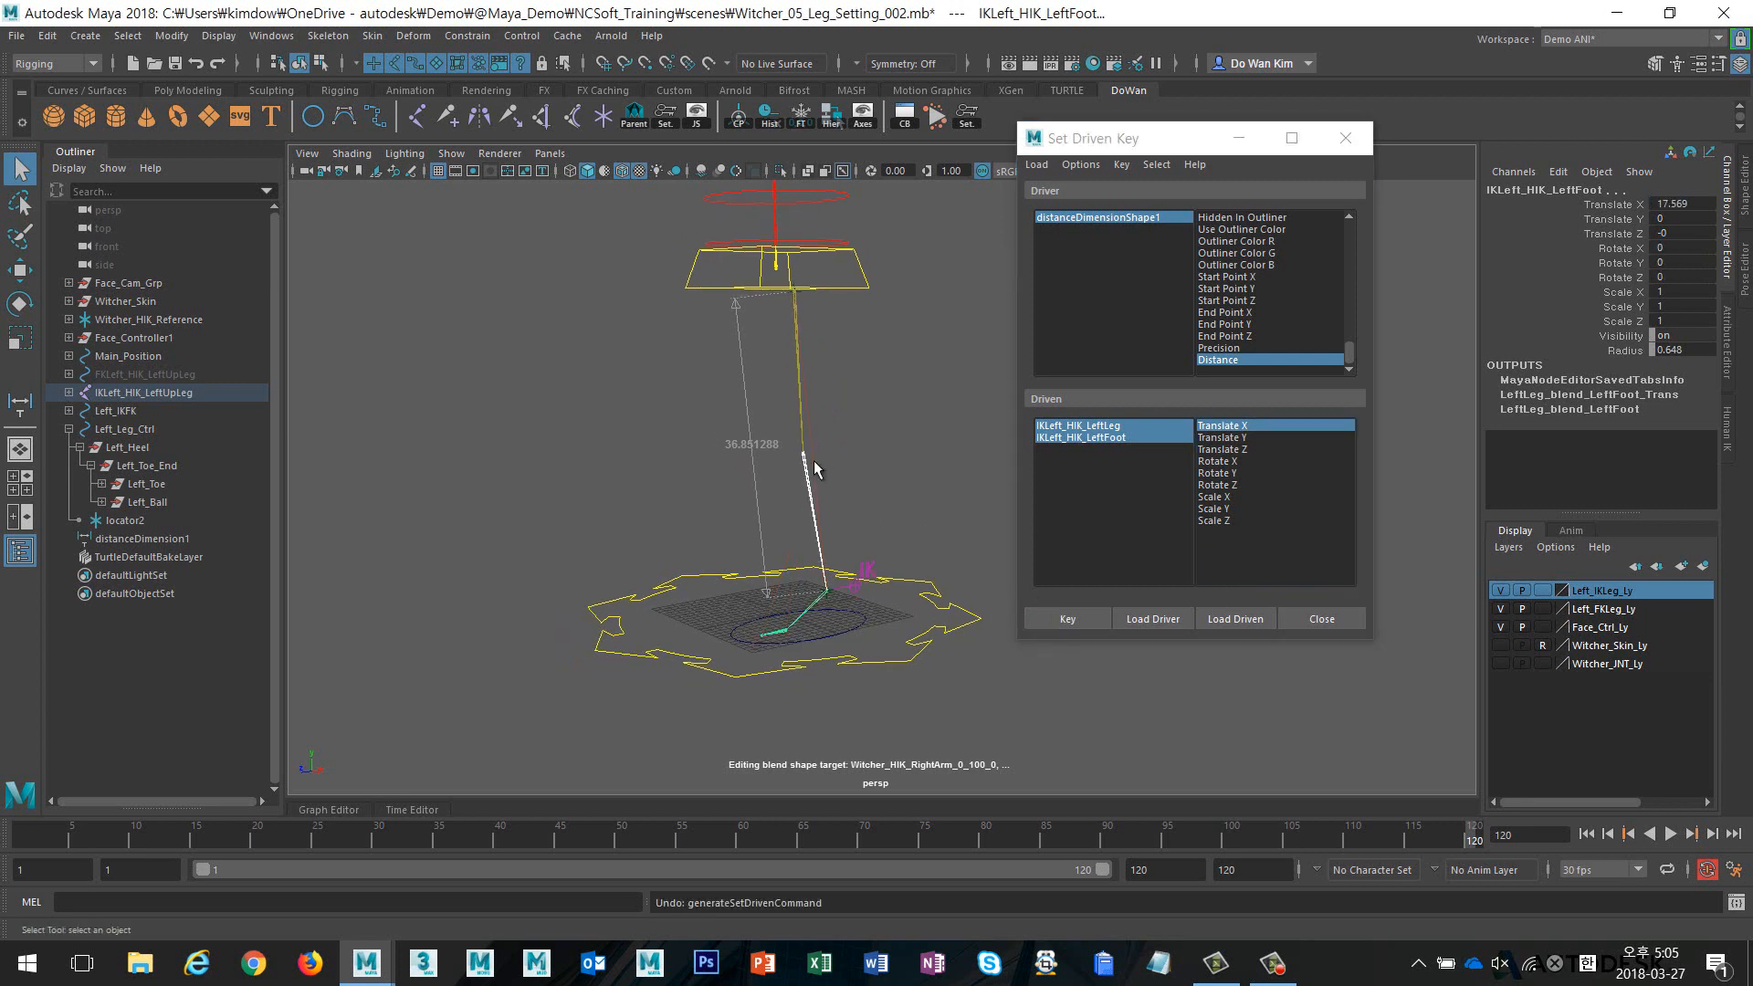
Key the Translate X of IKLeft_HIK_LeftLeg and IKLeft_HIK_LeftFoot against distanceDimensionShape1's Distance with the leg control at its rest position
left_click(884, 464)
left_click(831, 592)
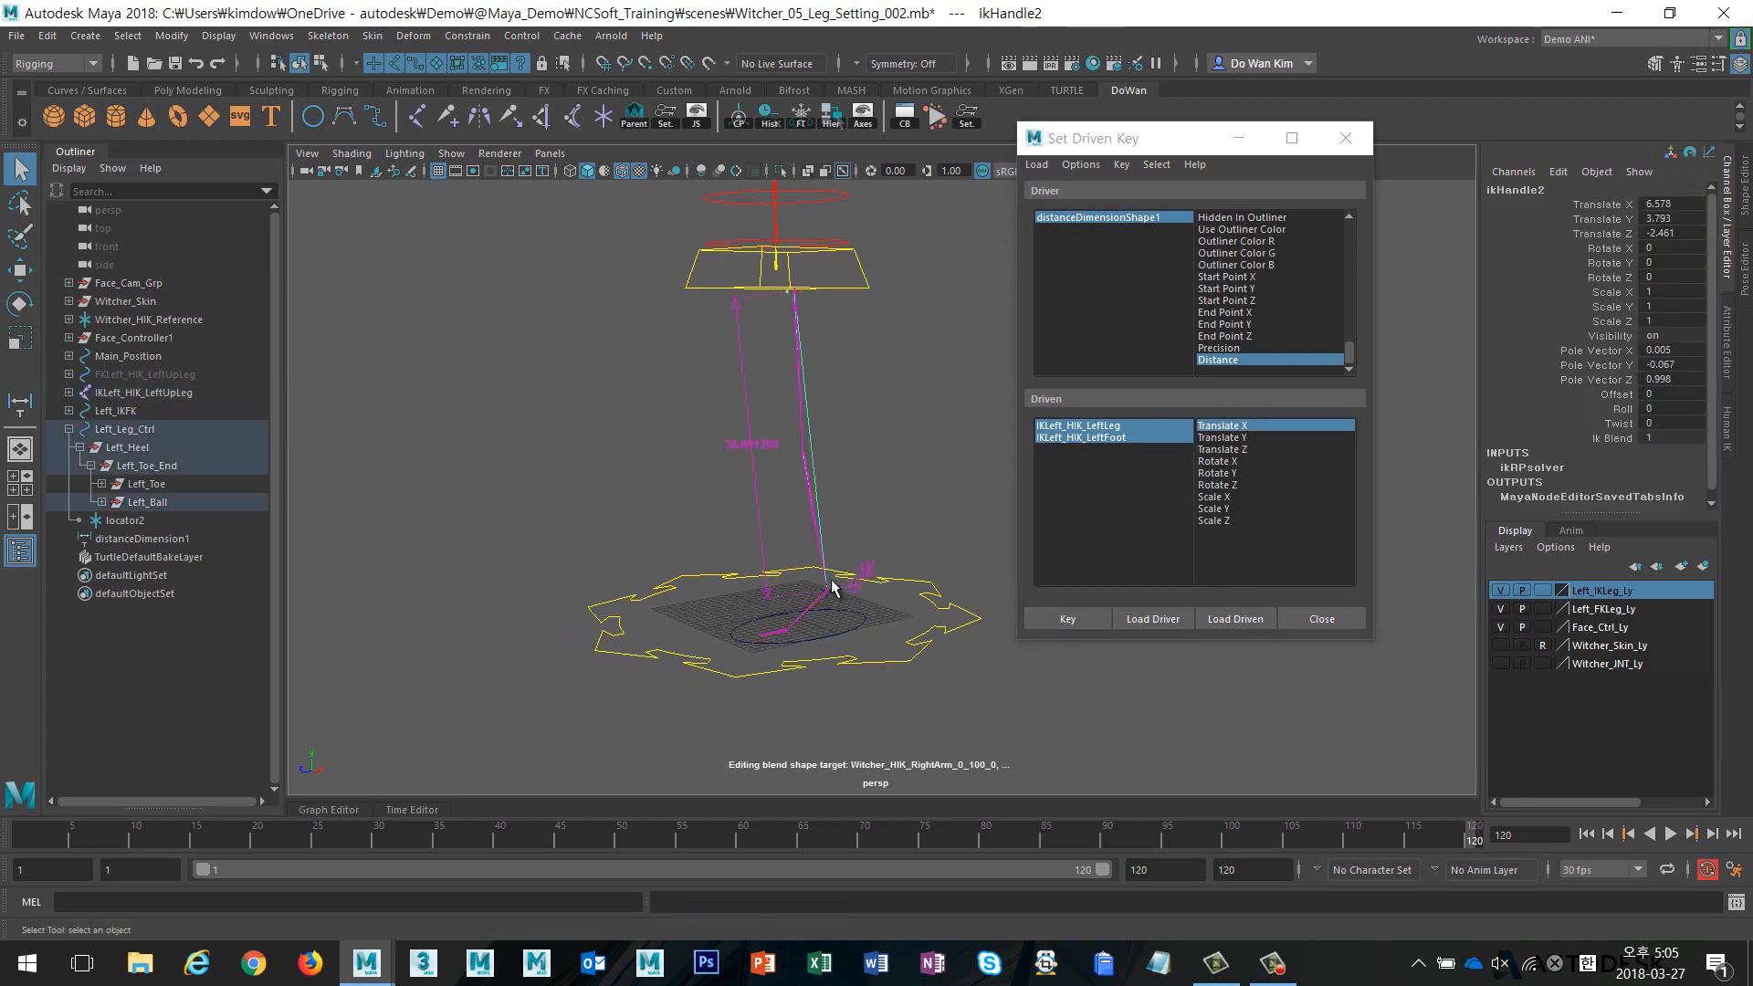
left_click_drag(830, 591, 891, 524, "alt")
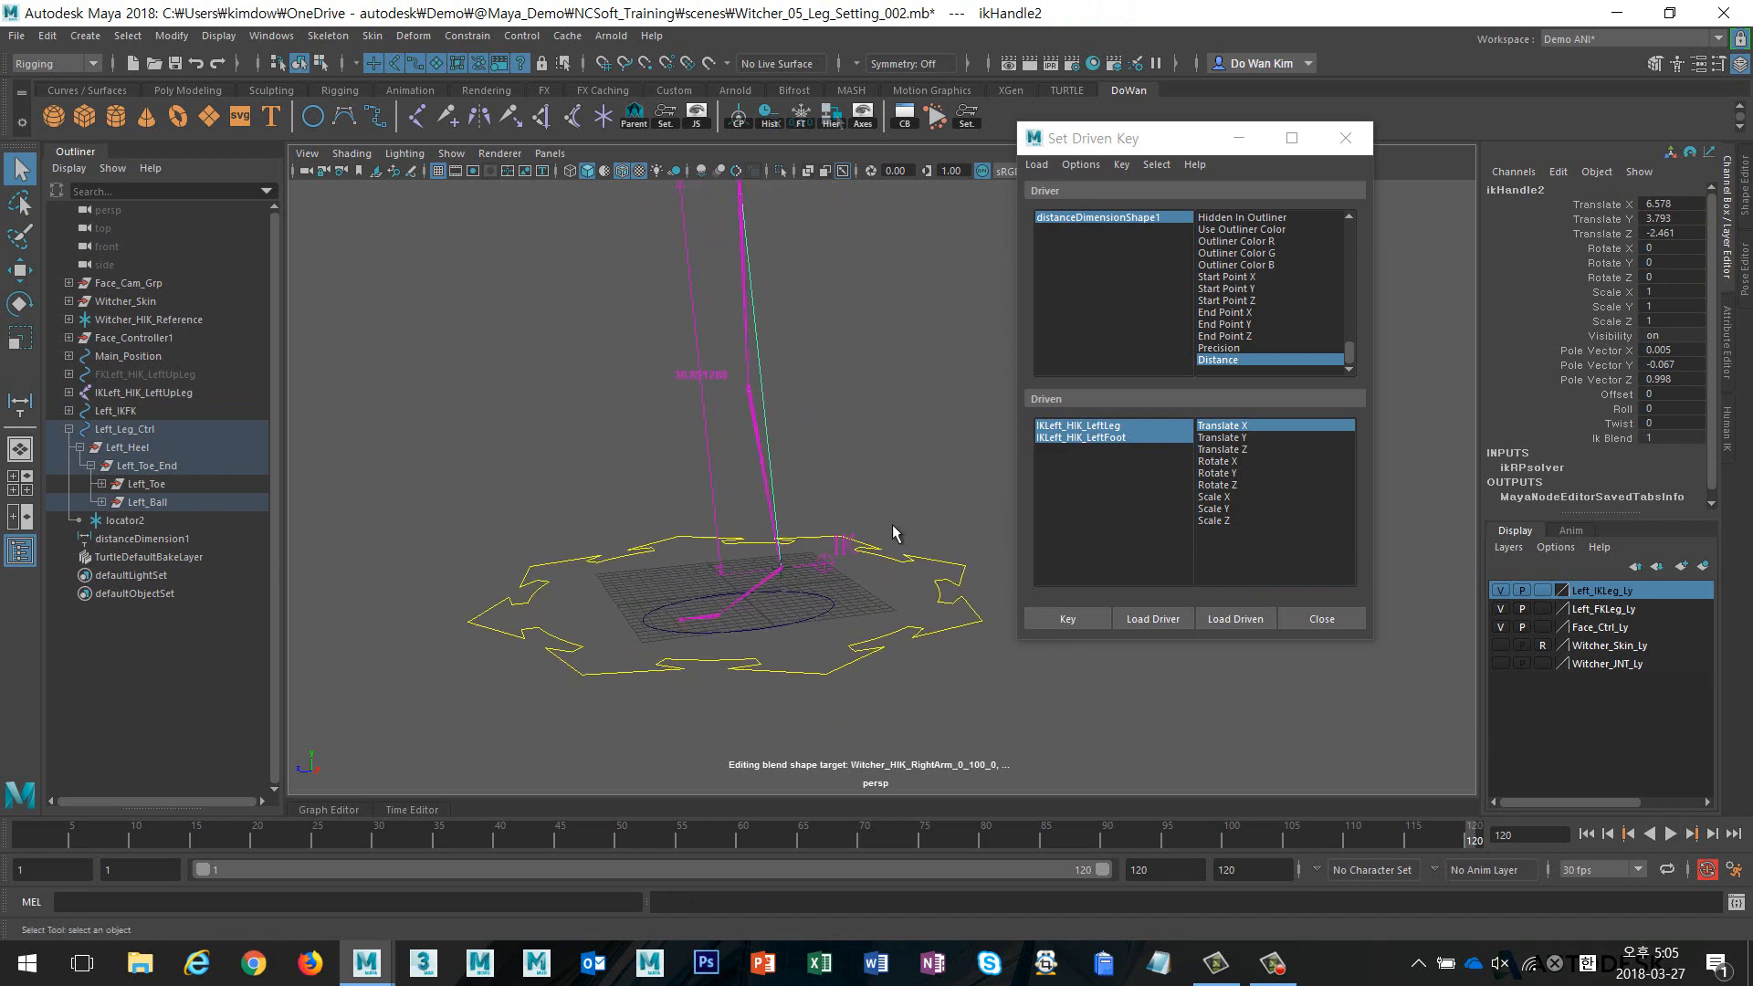
left_click_drag(808, 491, 851, 500, "alt")
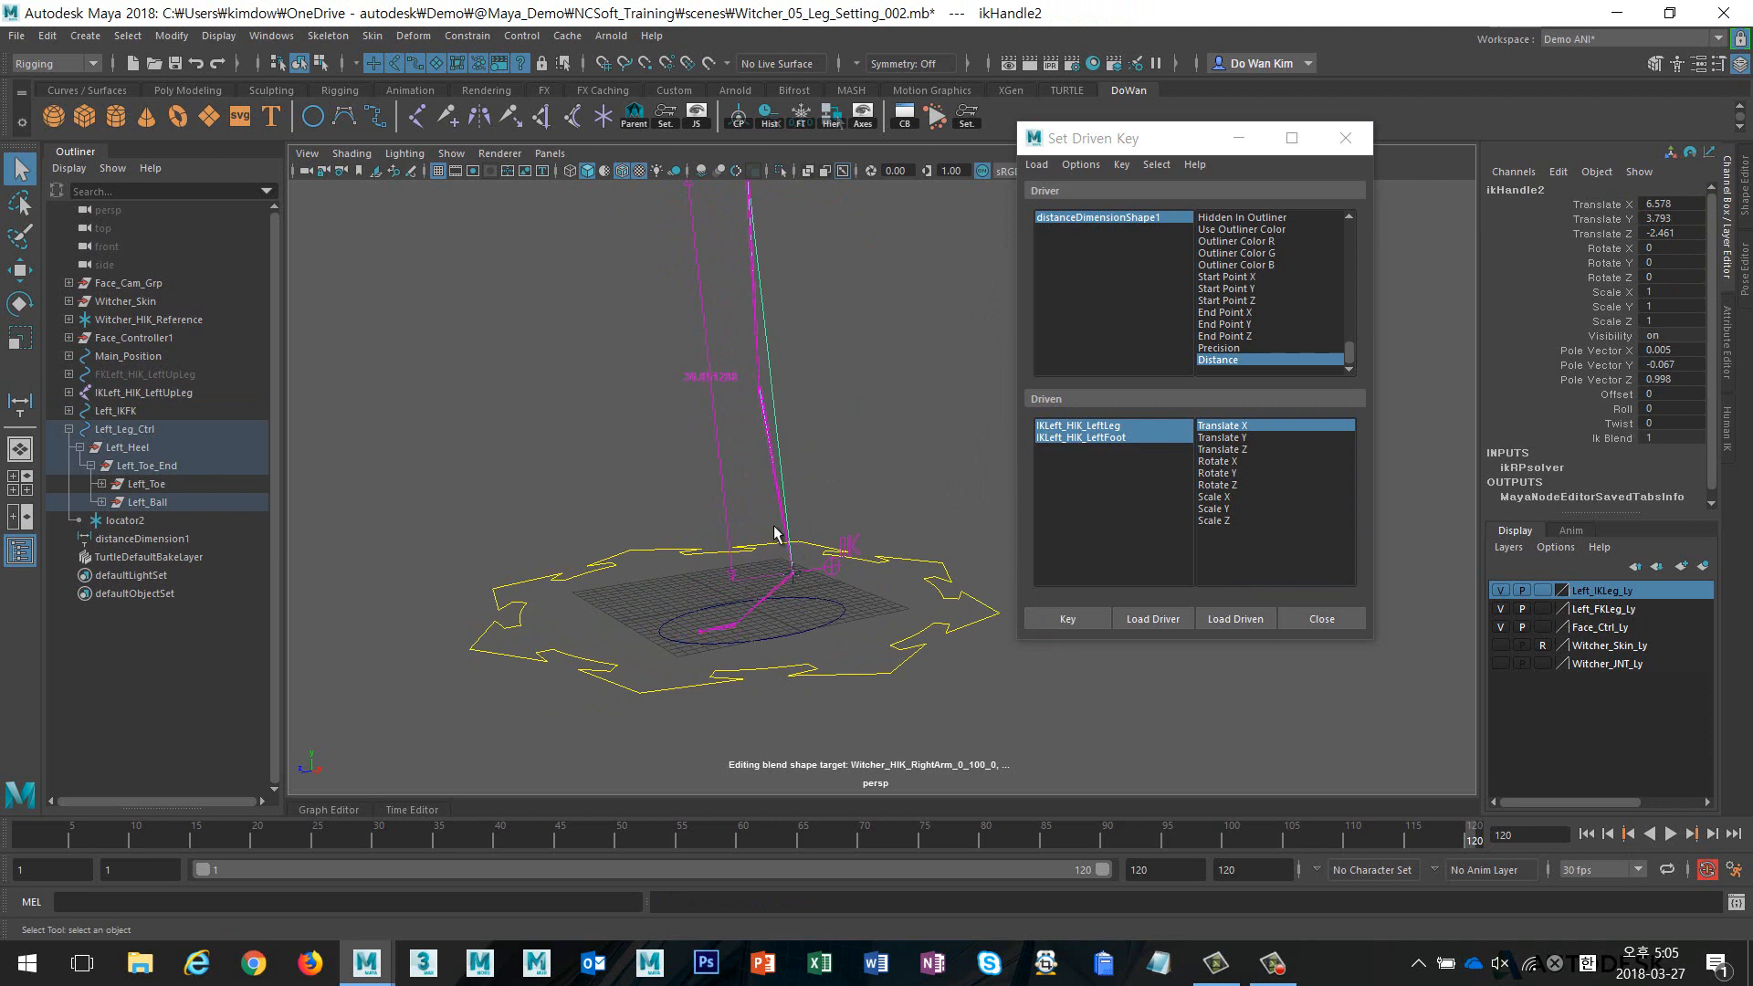
scroll(868, 457, "down", 5)
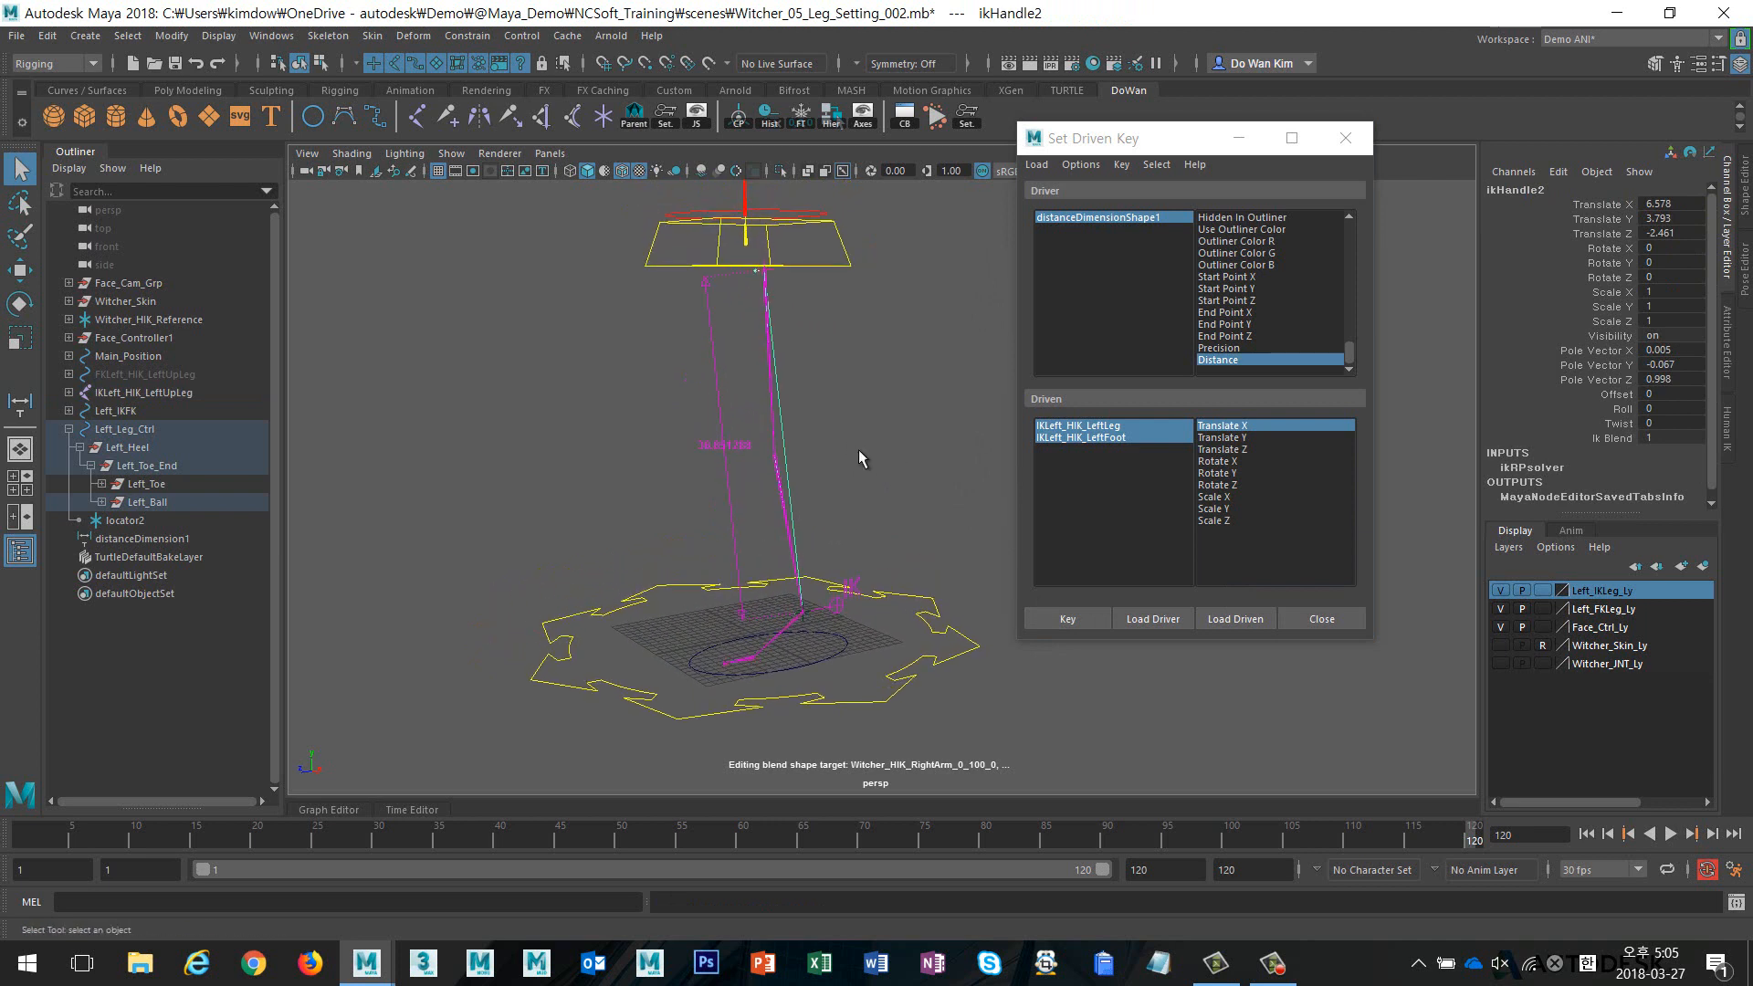
left_click(858, 449)
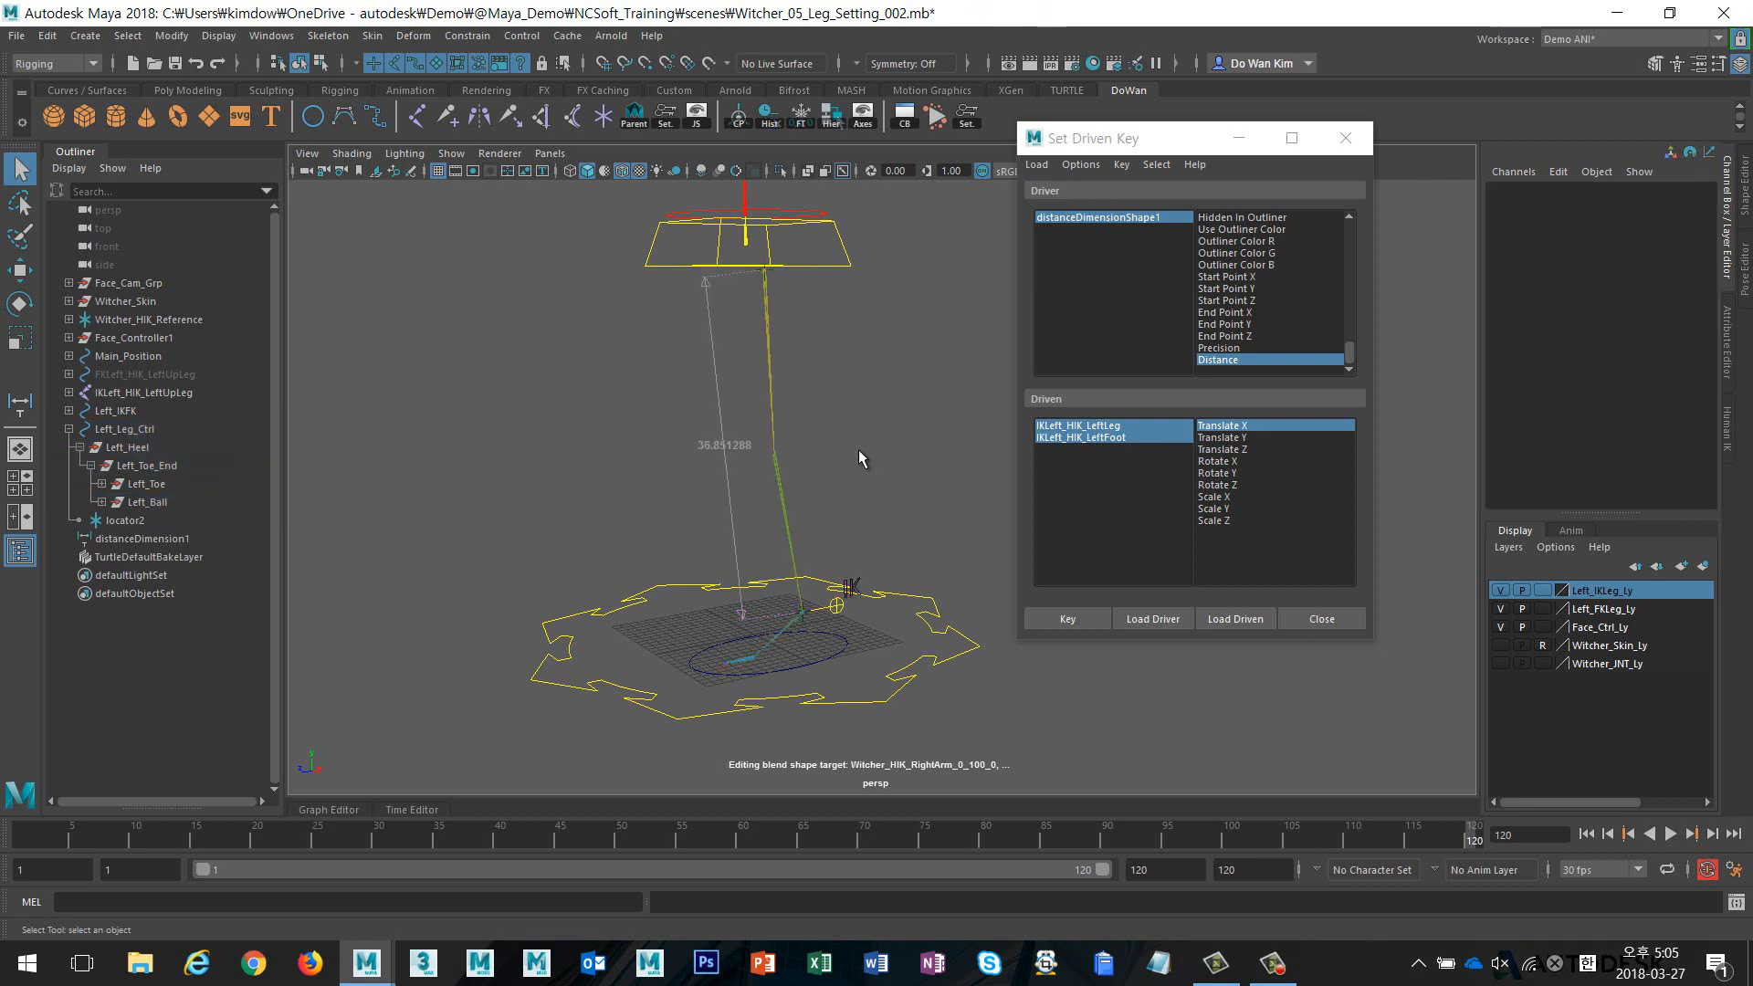
left_click(1066, 620)
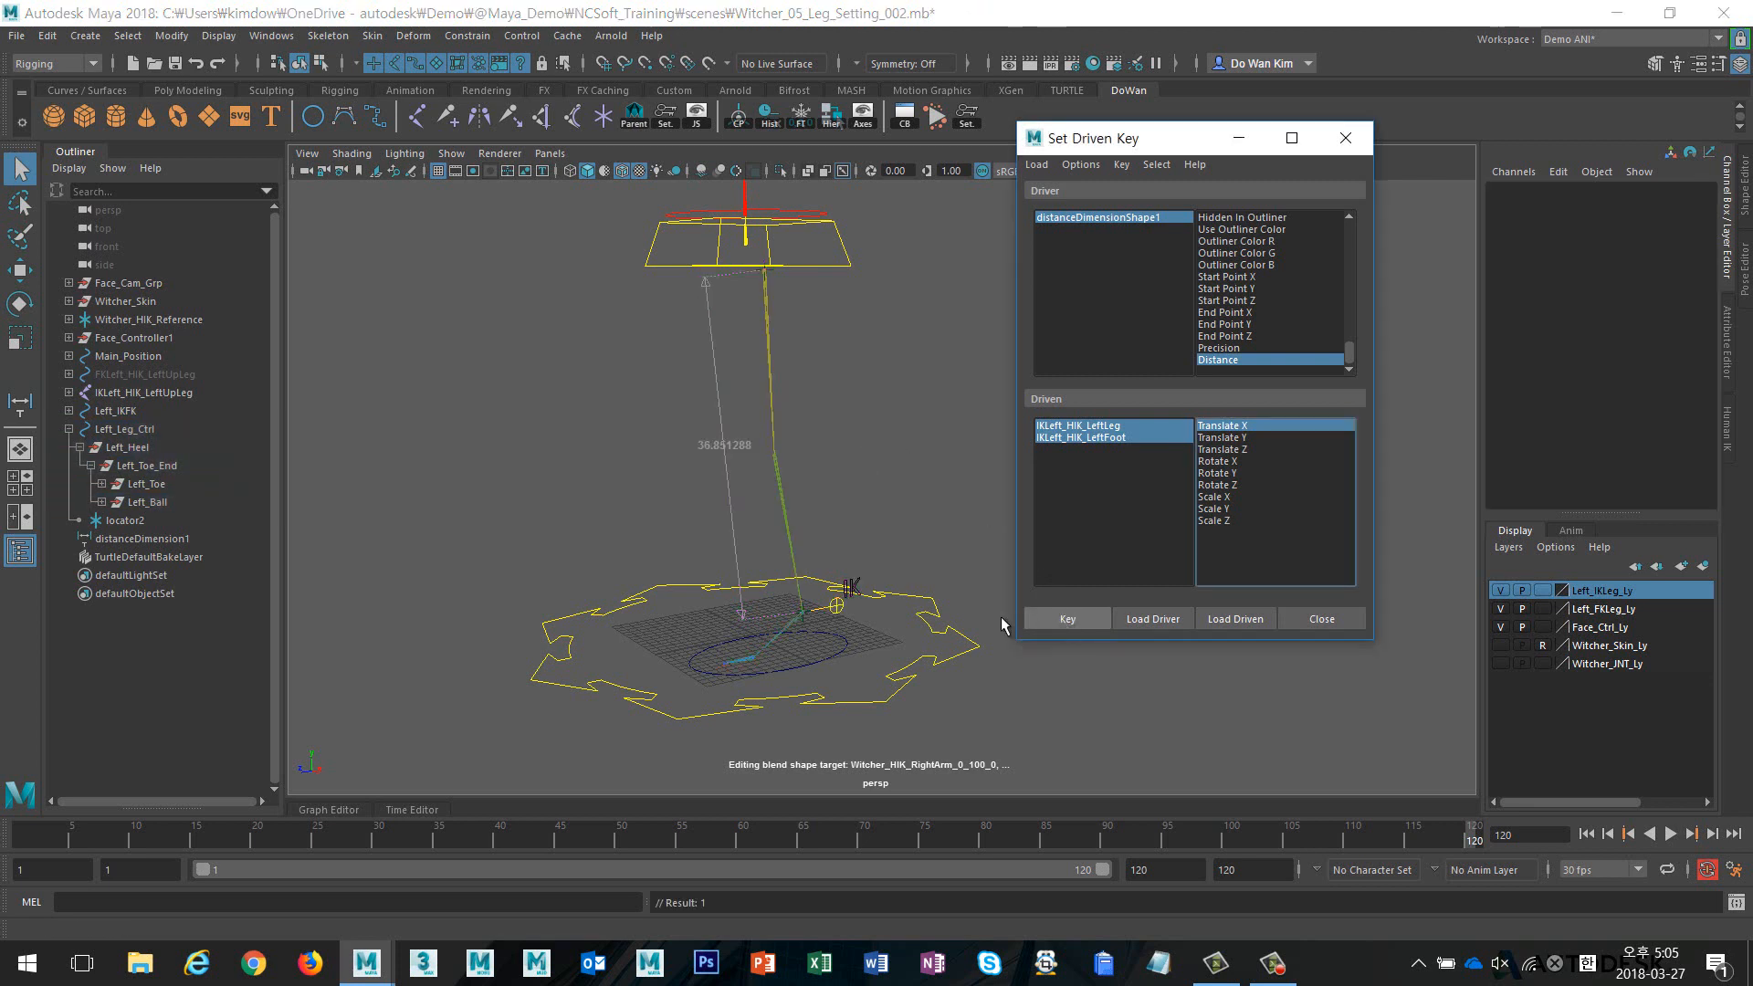
Move Left_Leg_Ctrl down to a Translate Y of about -9.762 and key the driven Translate X of both joints again
scroll(844, 585, "down", 3)
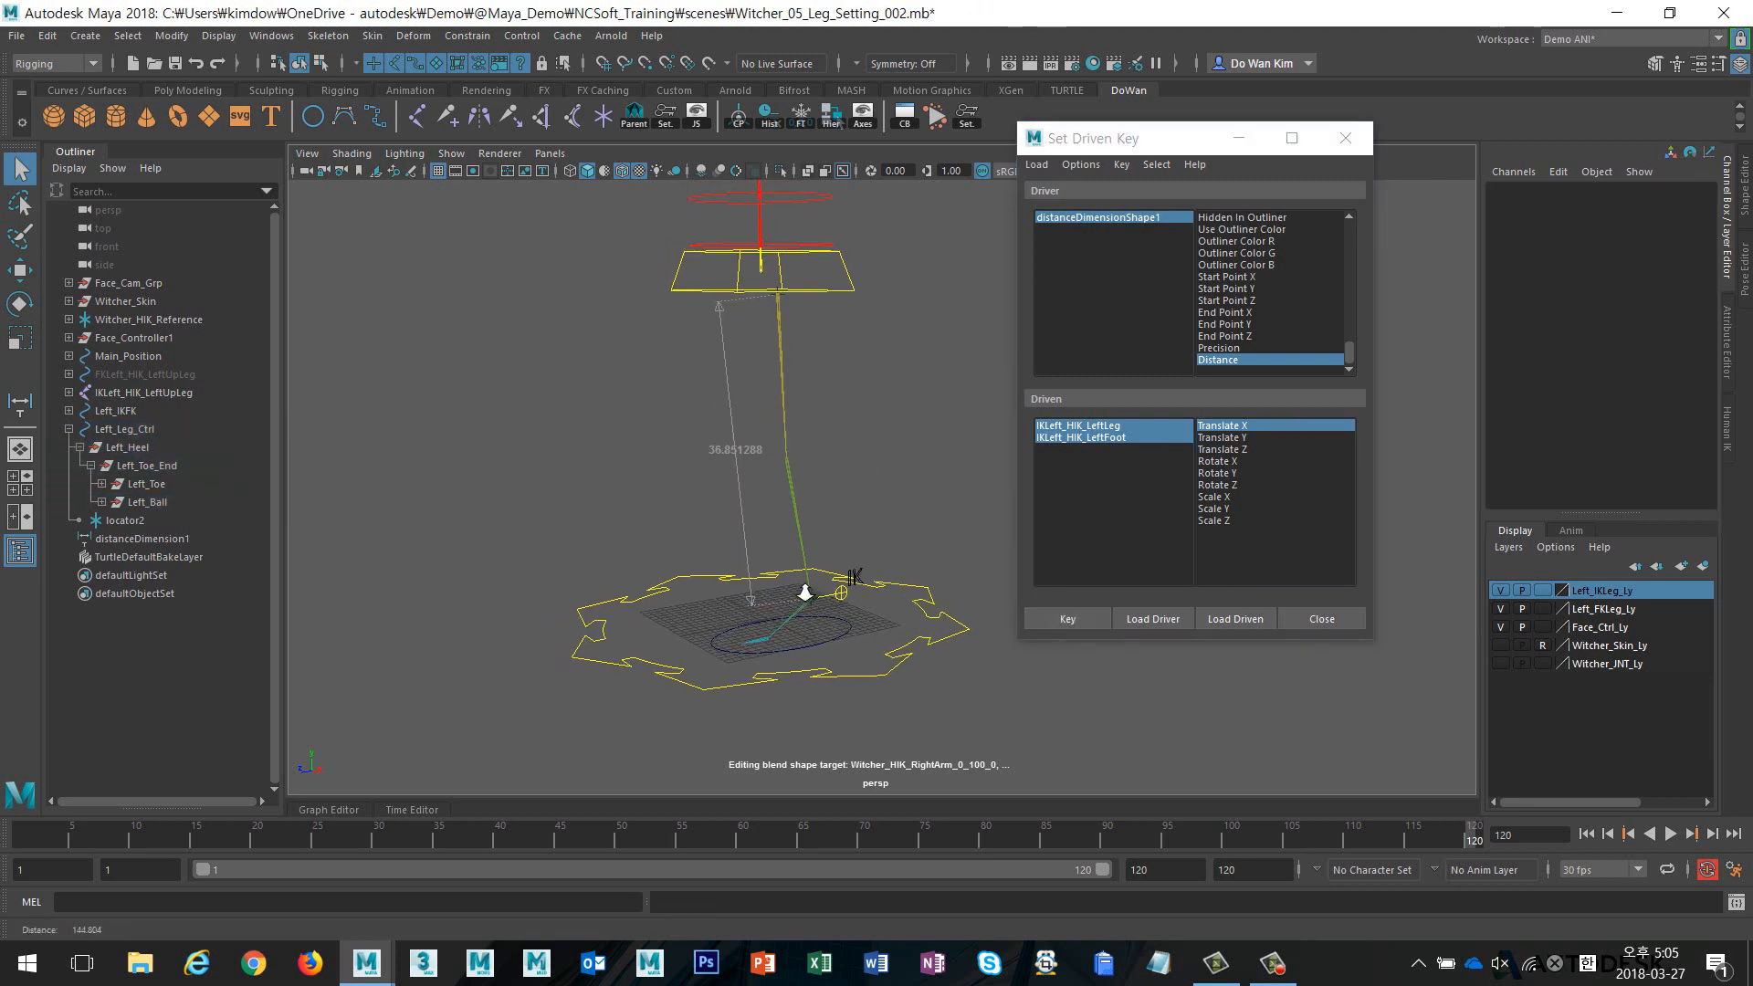
left_click(853, 598)
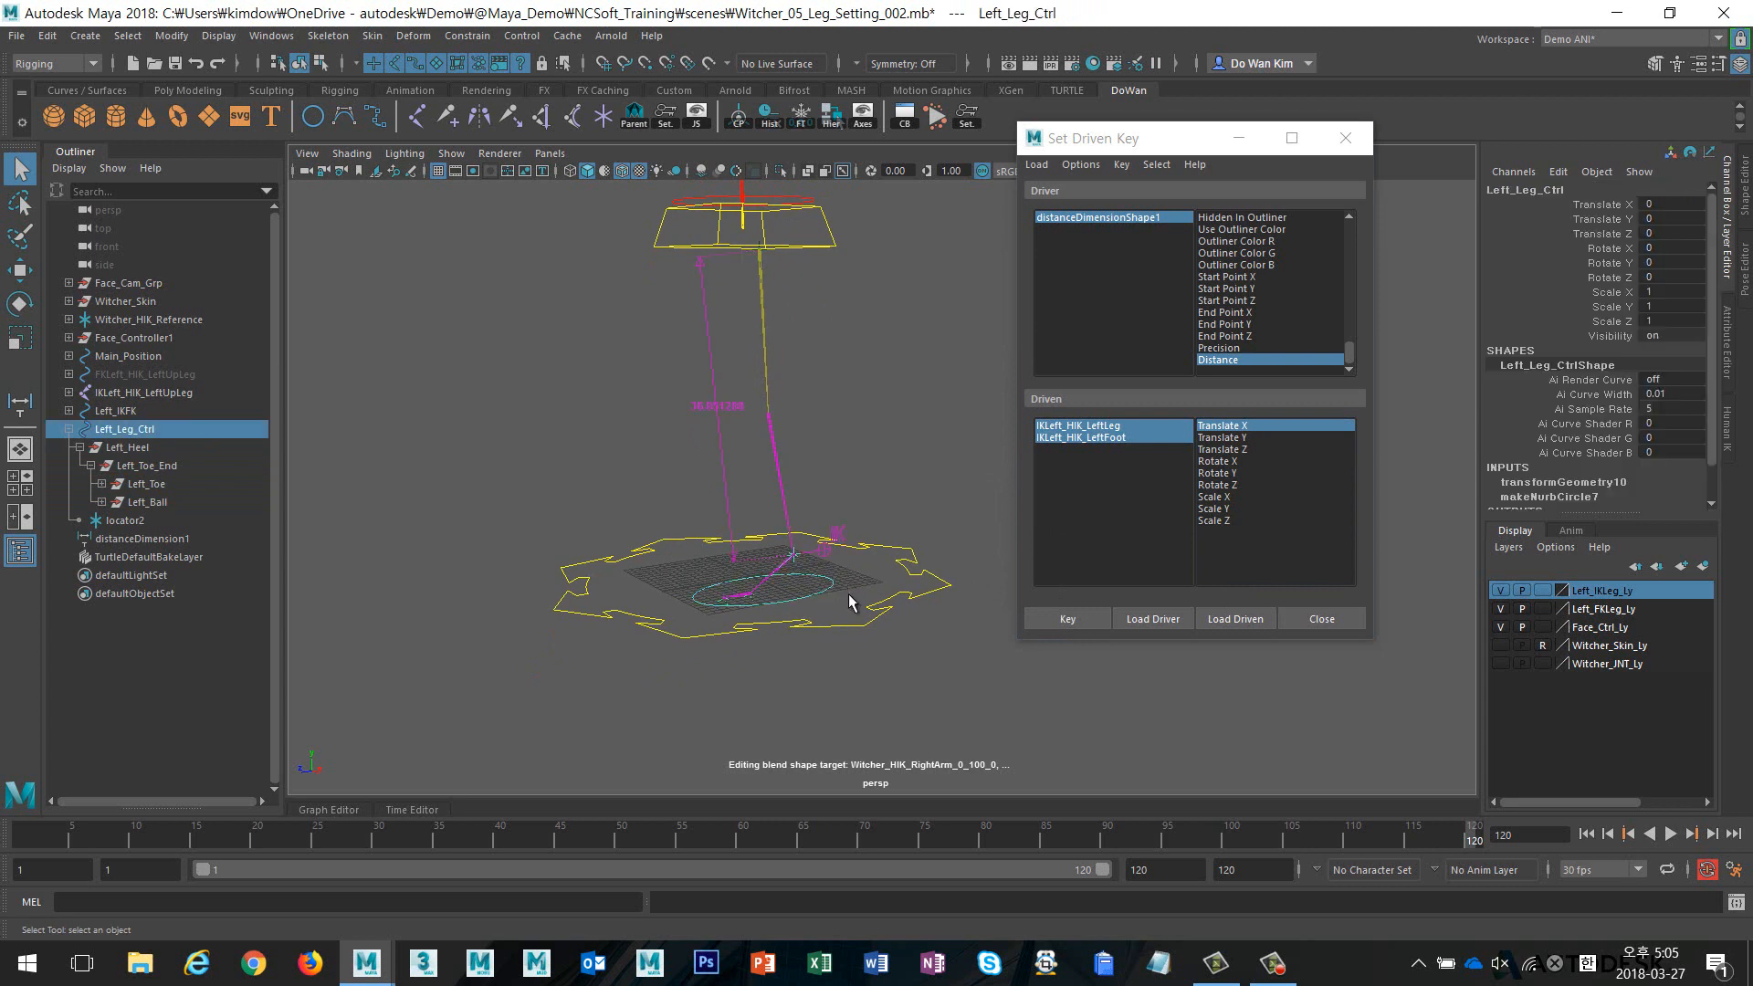
key("w")
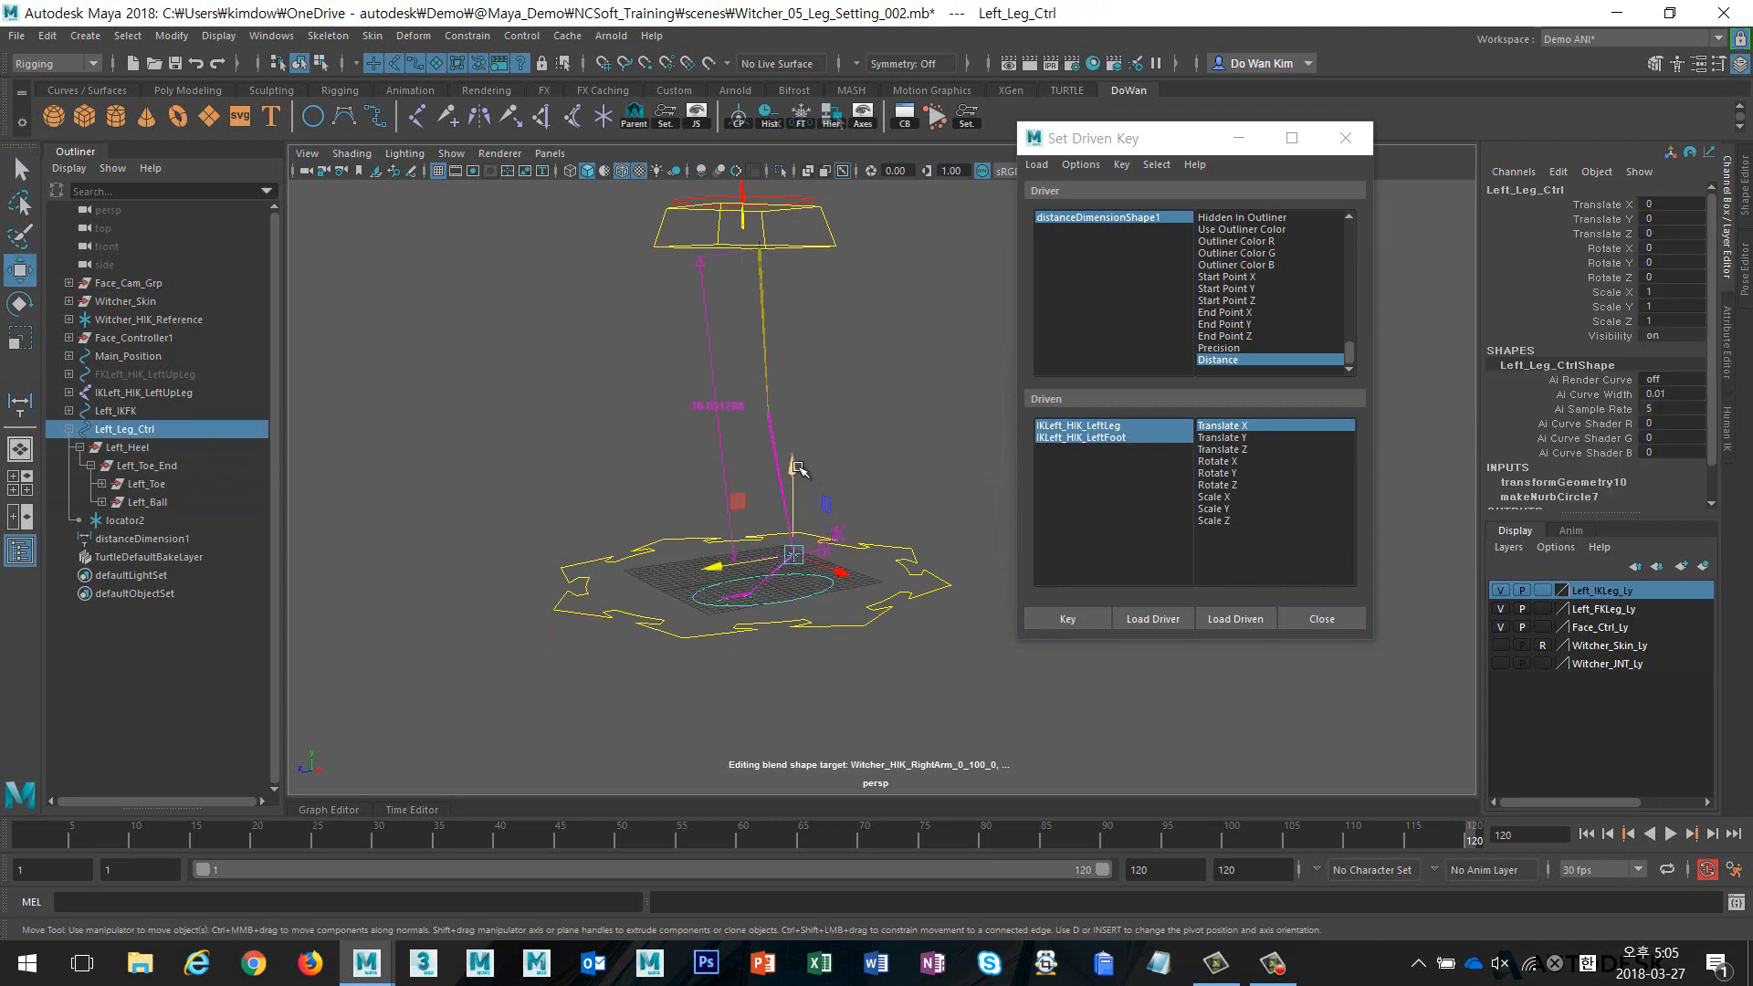
mouse_move(798, 469)
left_mouse_down()
mouse_move(803, 547)
mouse_move(803, 493)
left_mouse_up()
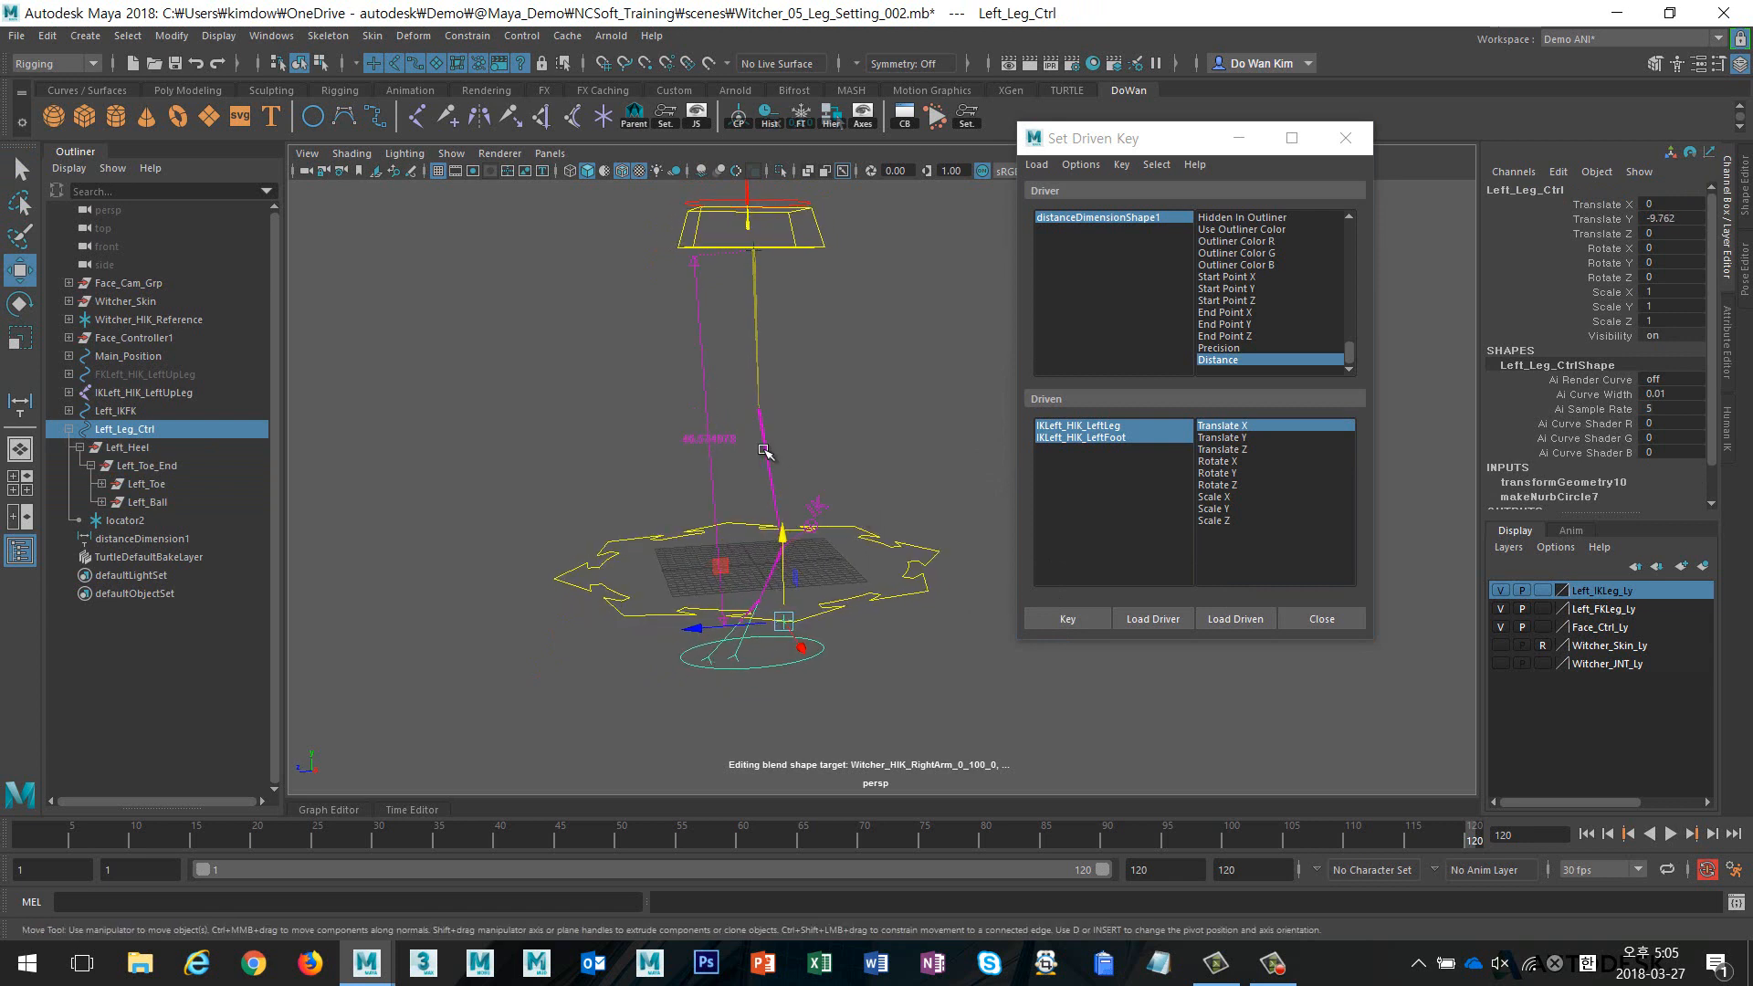
left_click(1066, 621)
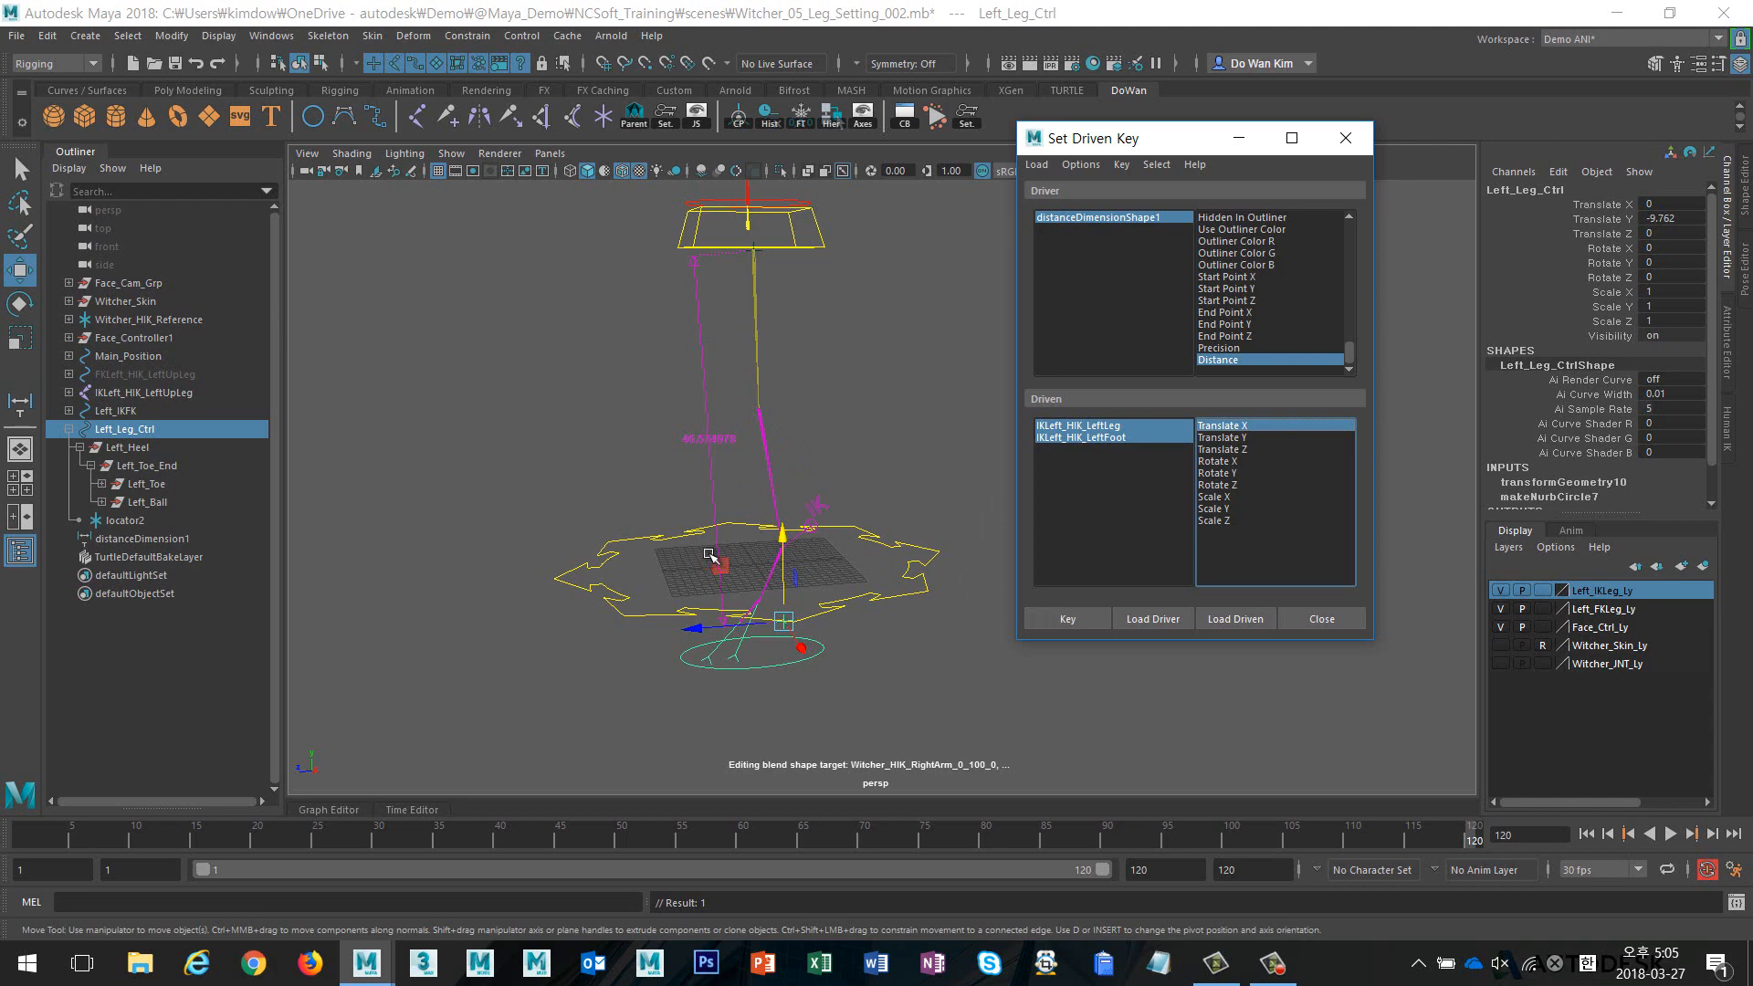
Test the leg by moving Left_Leg_Ctrl further down to a Translate Y of about -13.729, and undo the move
left_click_drag(712, 557, 737, 509, "alt")
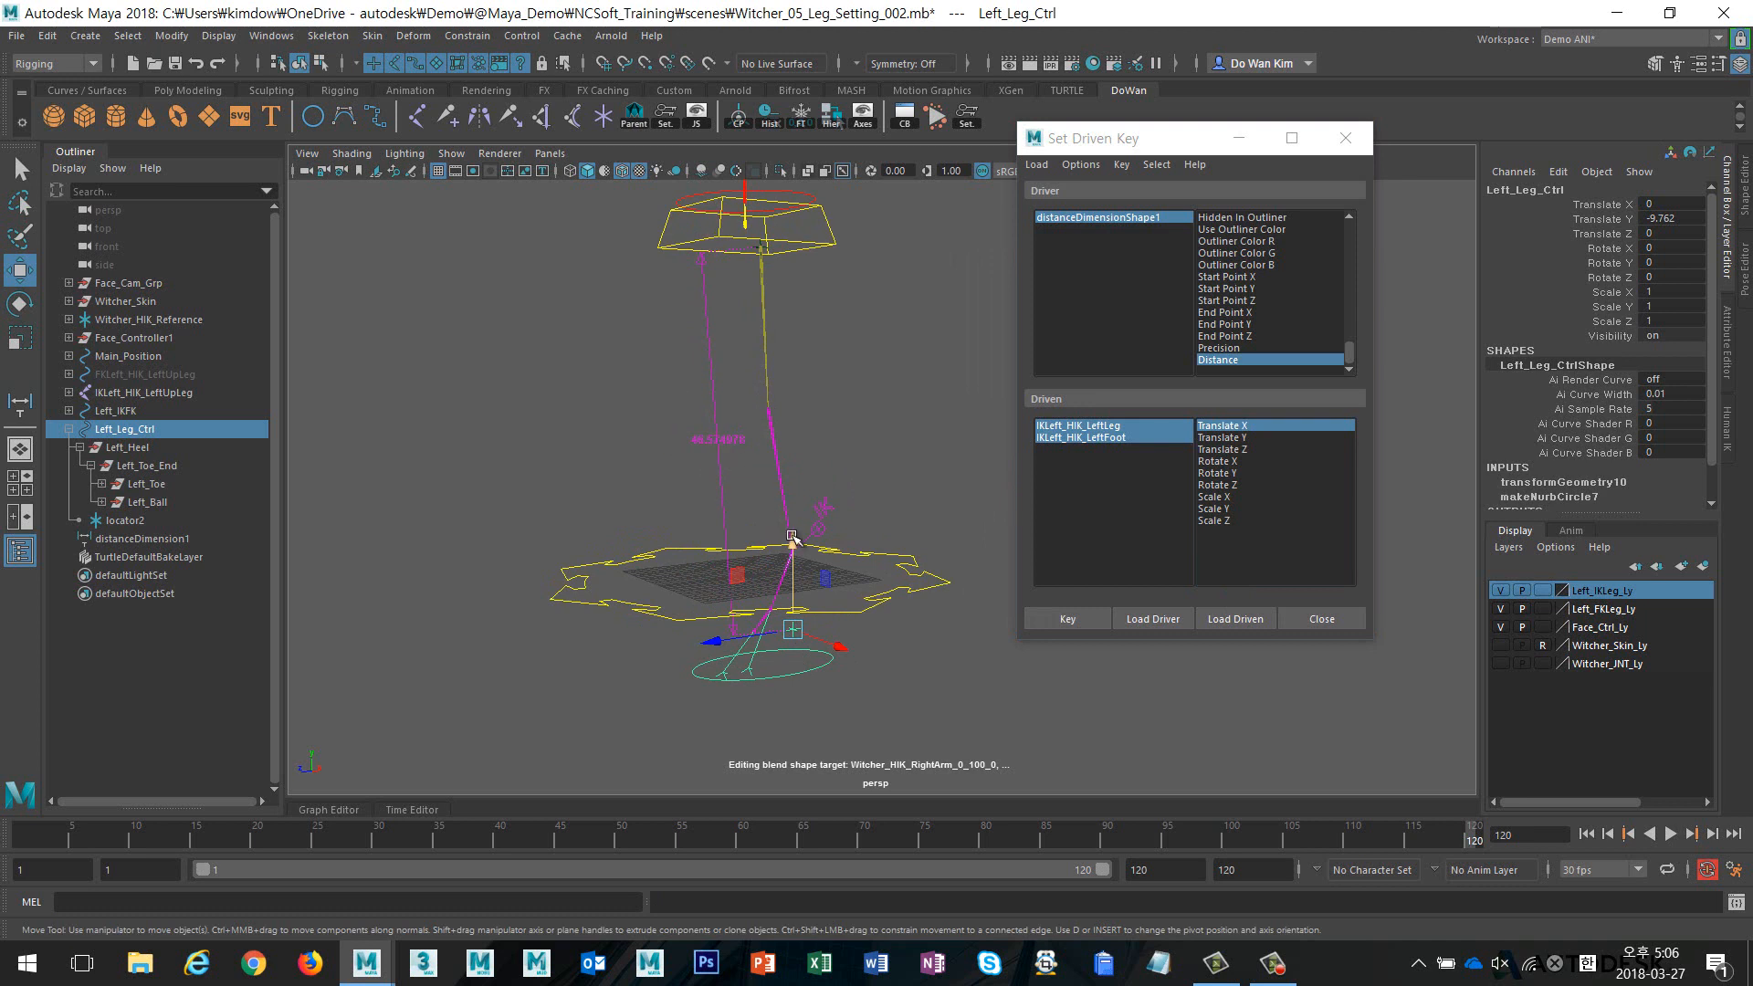
left_click_drag(793, 540, 793, 571)
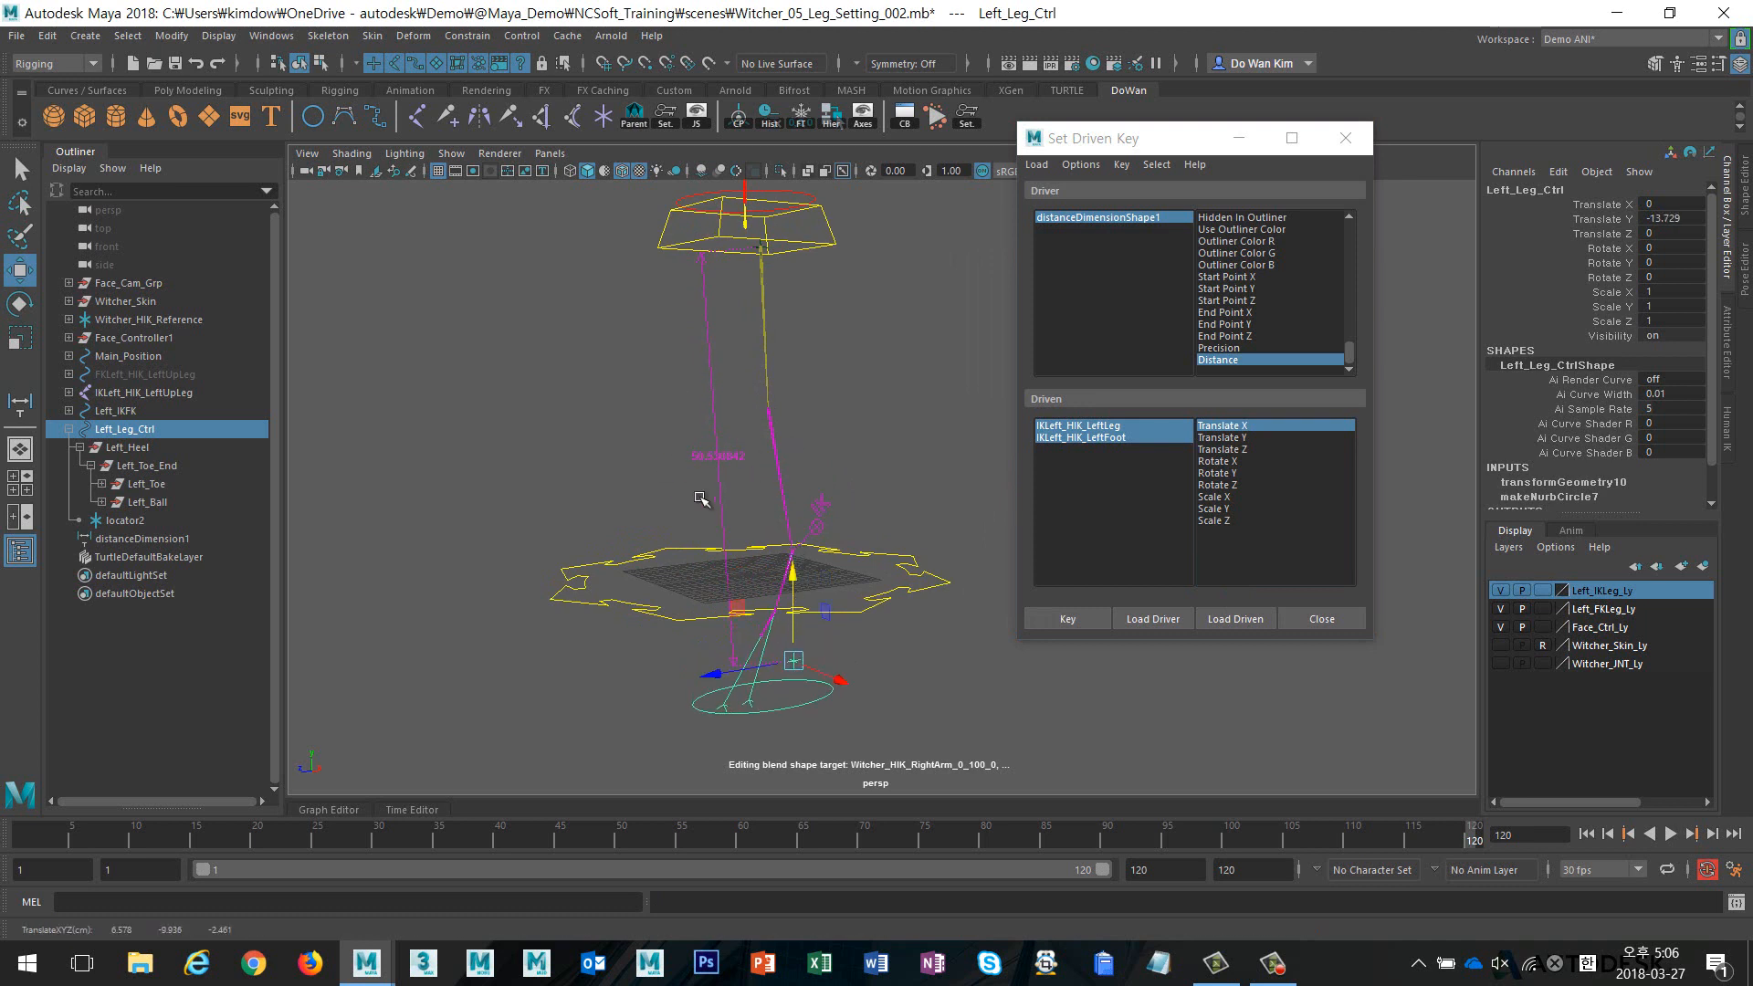
key("ctrl+z")
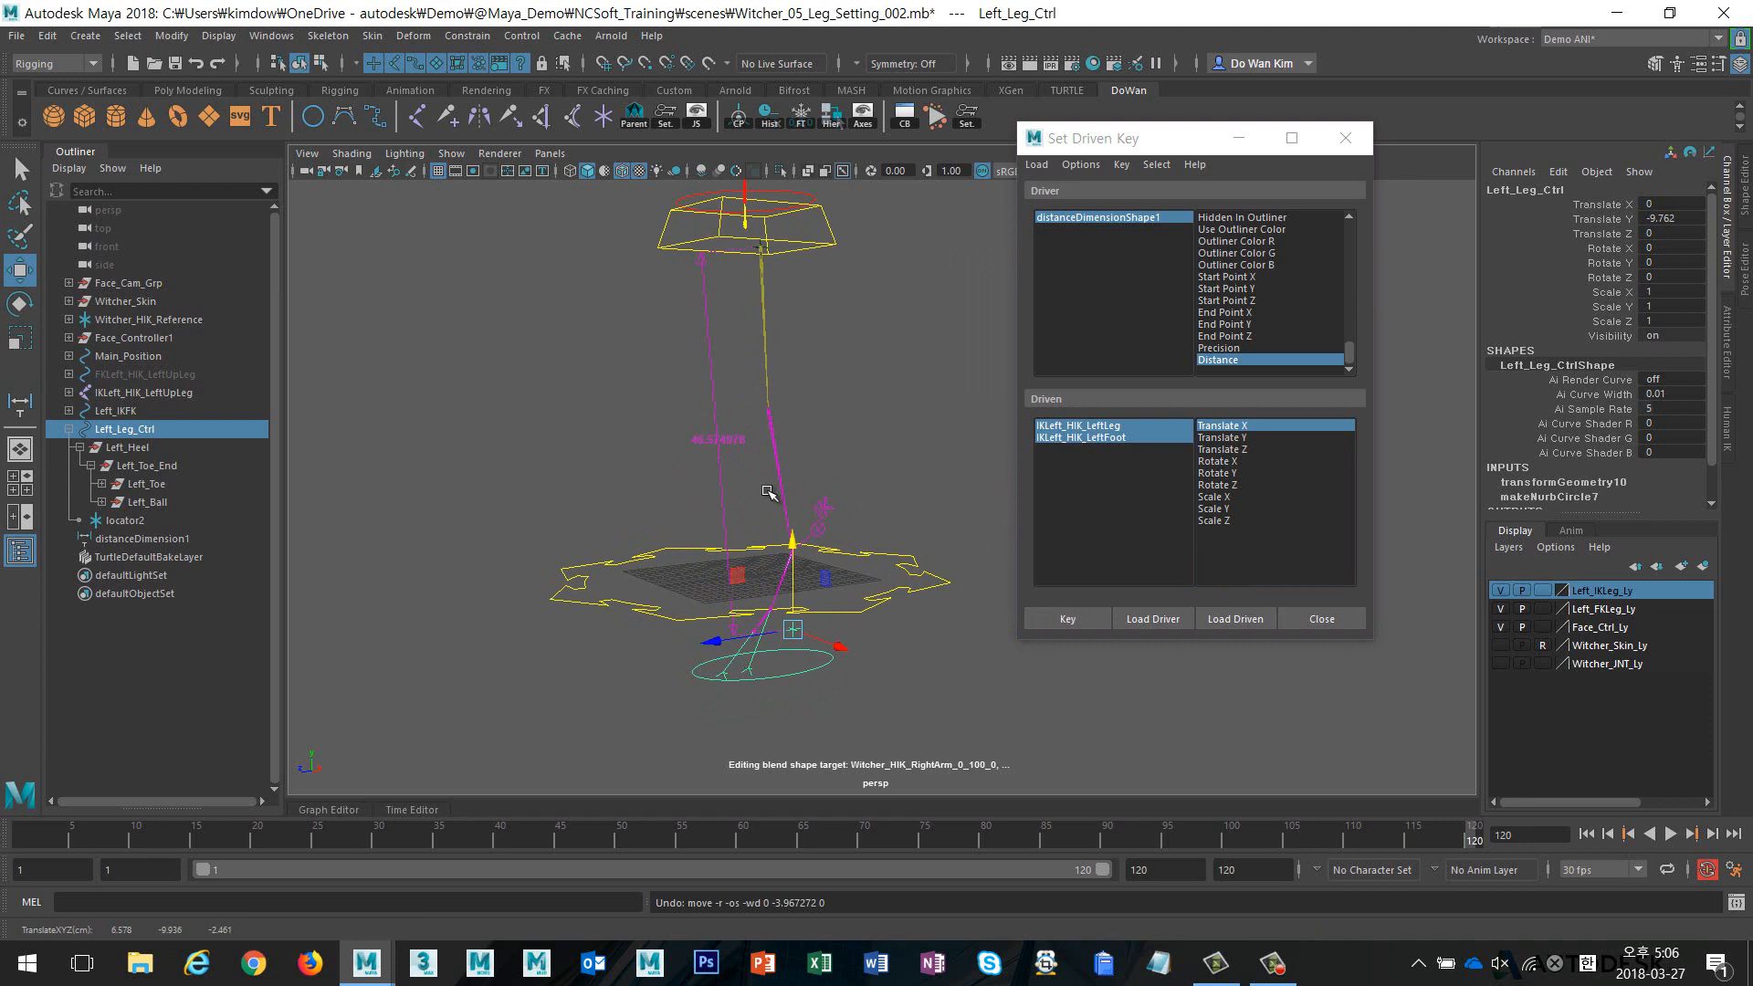
Open the Graph Editor and display the Translate X driven curves of IKLeft_HIK_LeftFoot and IKLeft_HIK_LeftLeg
left_click_drag(1105, 151, 1304, 151)
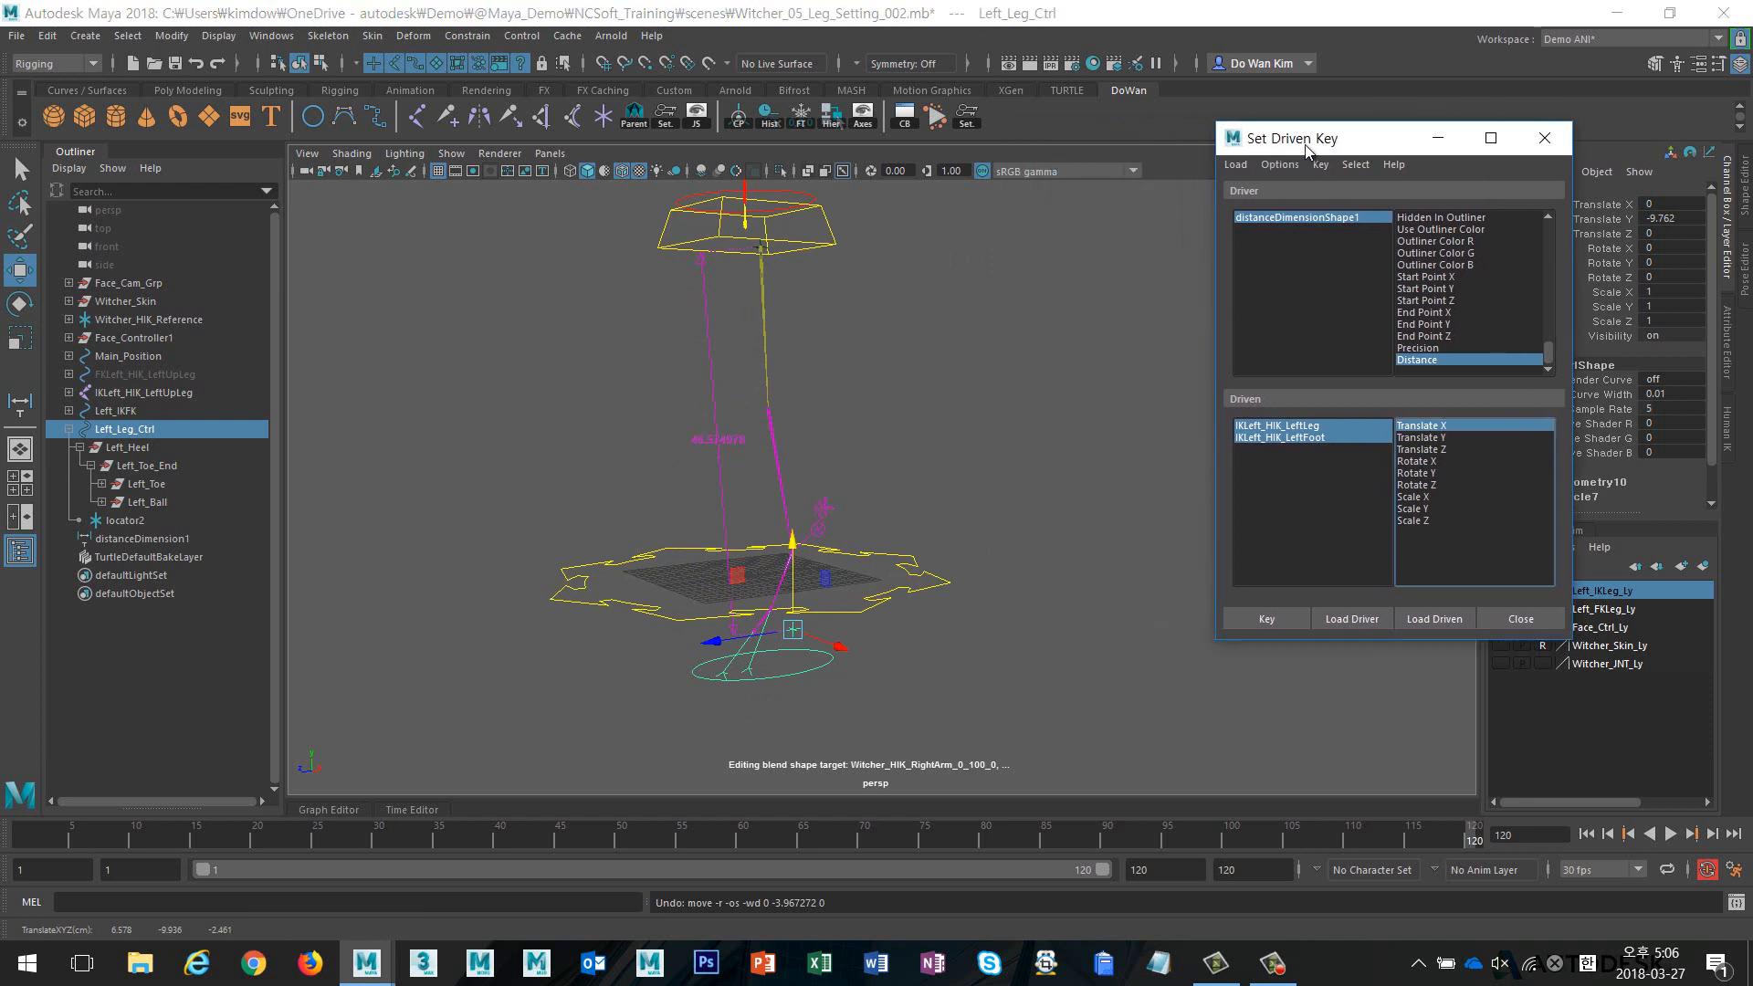
left_click(345, 810)
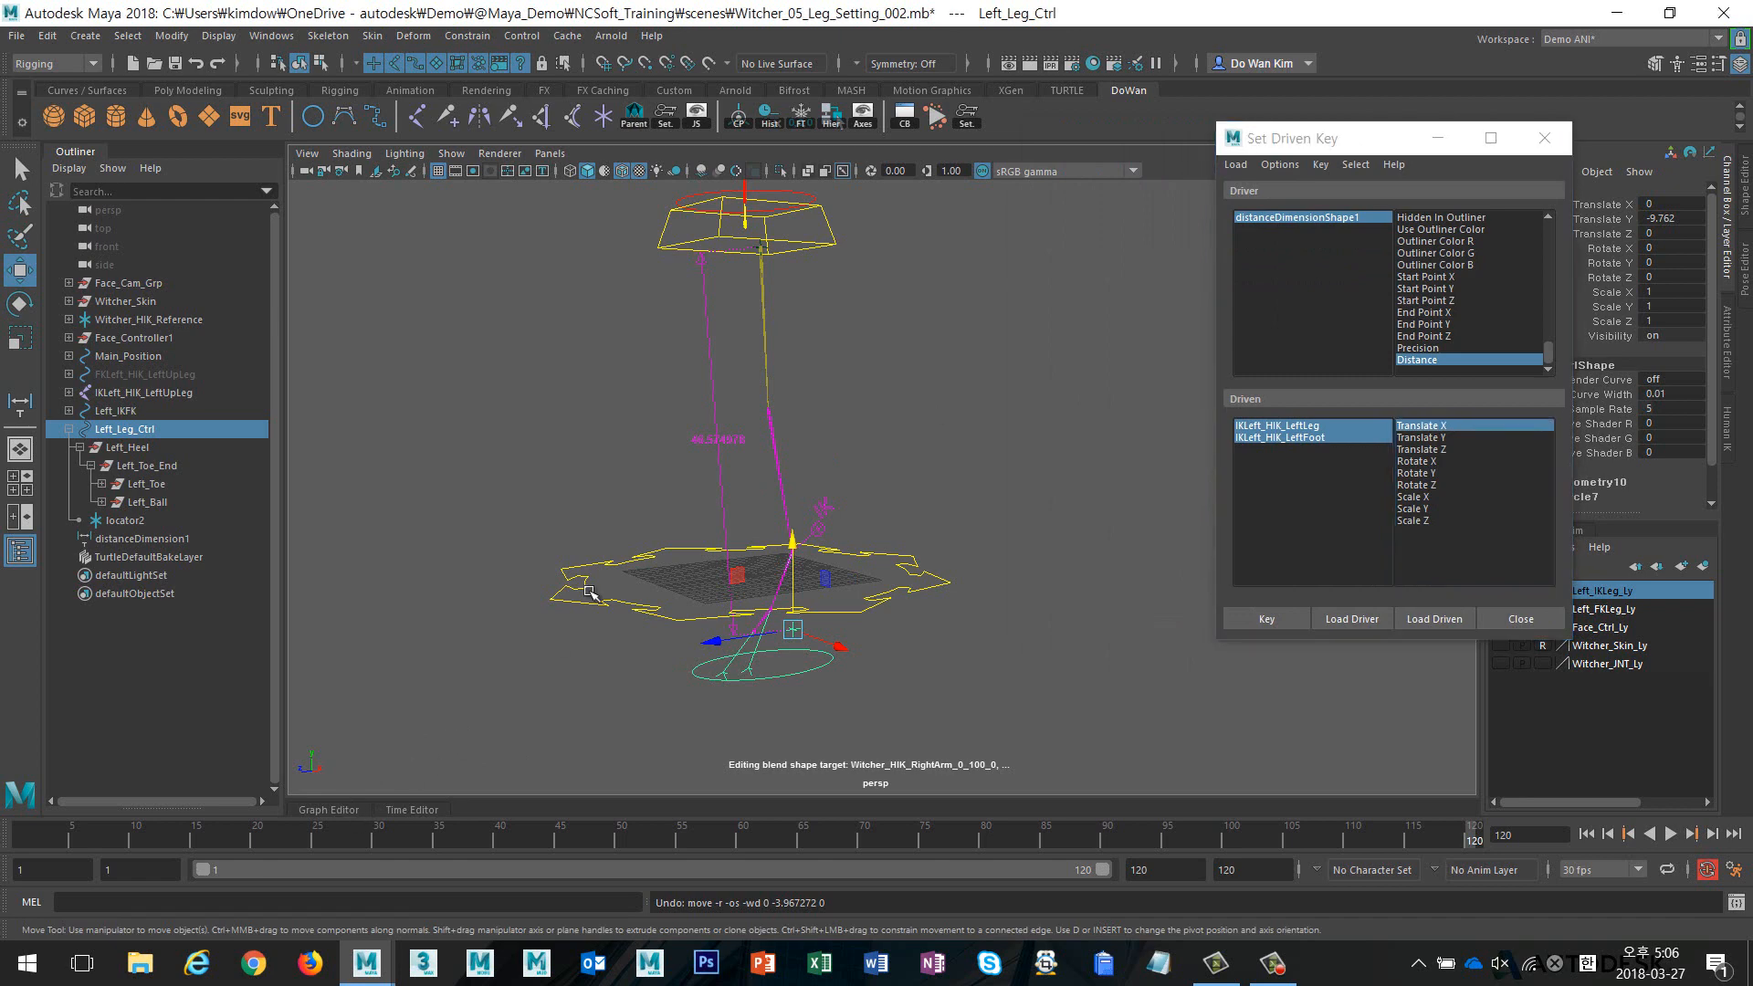
left_click(329, 809)
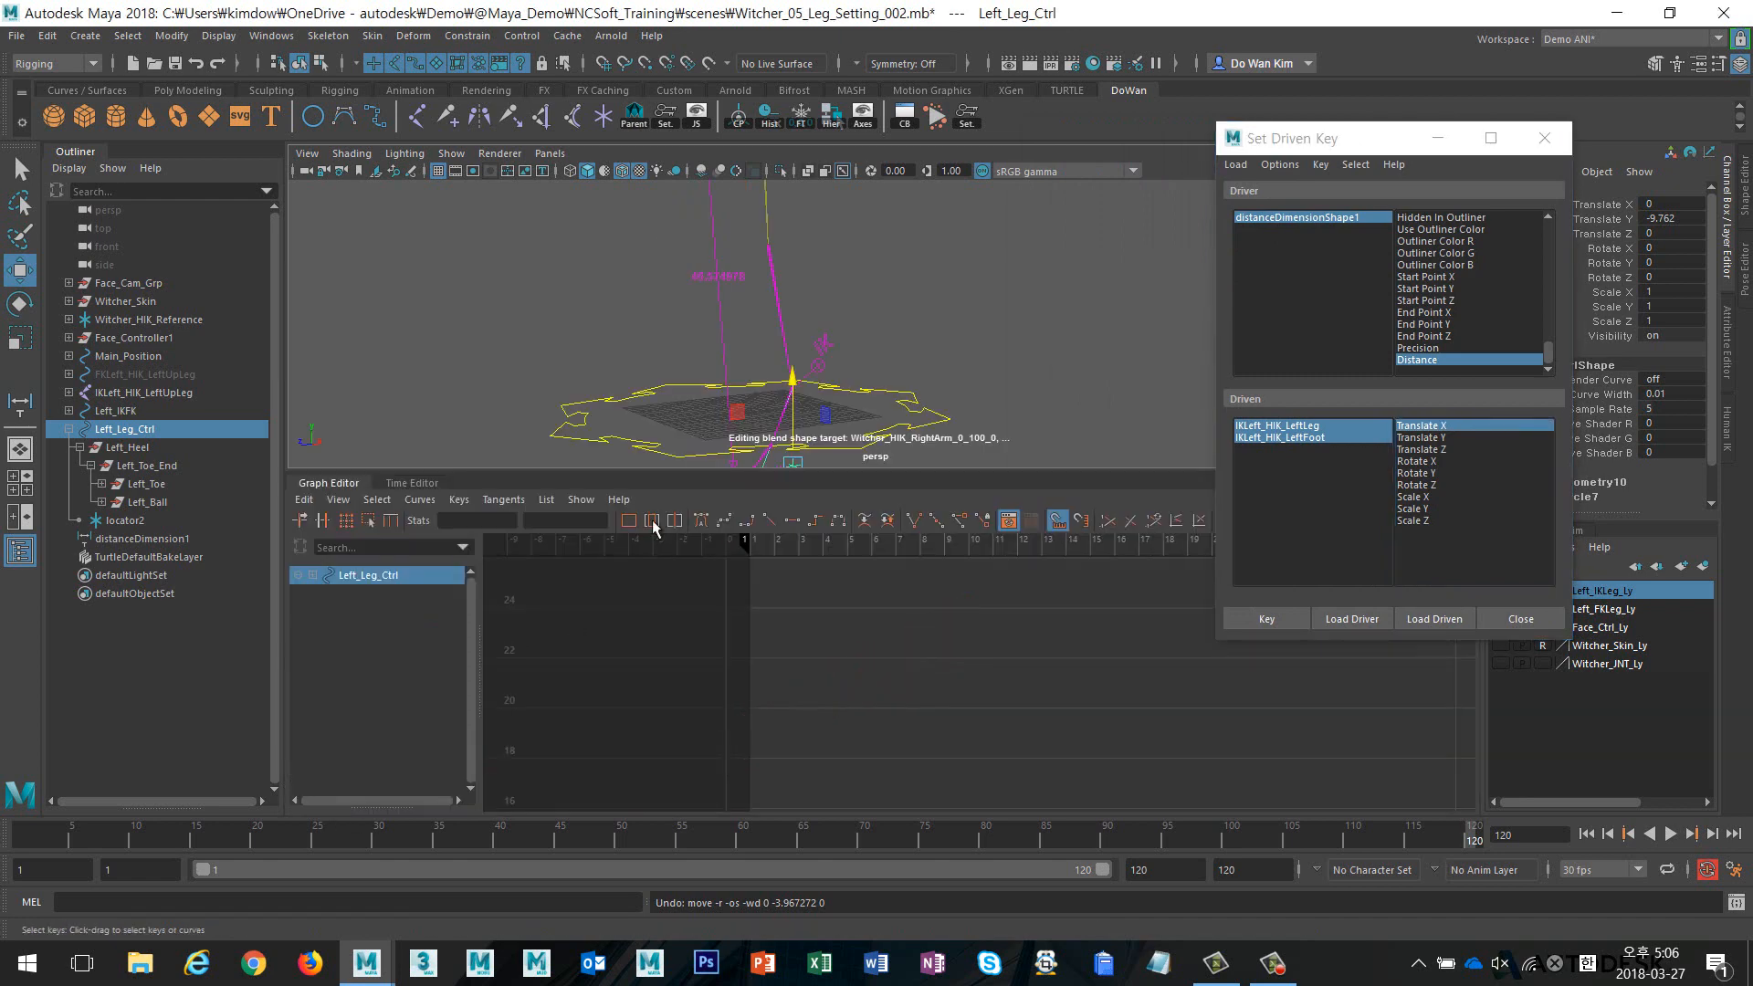
left_click(775, 336)
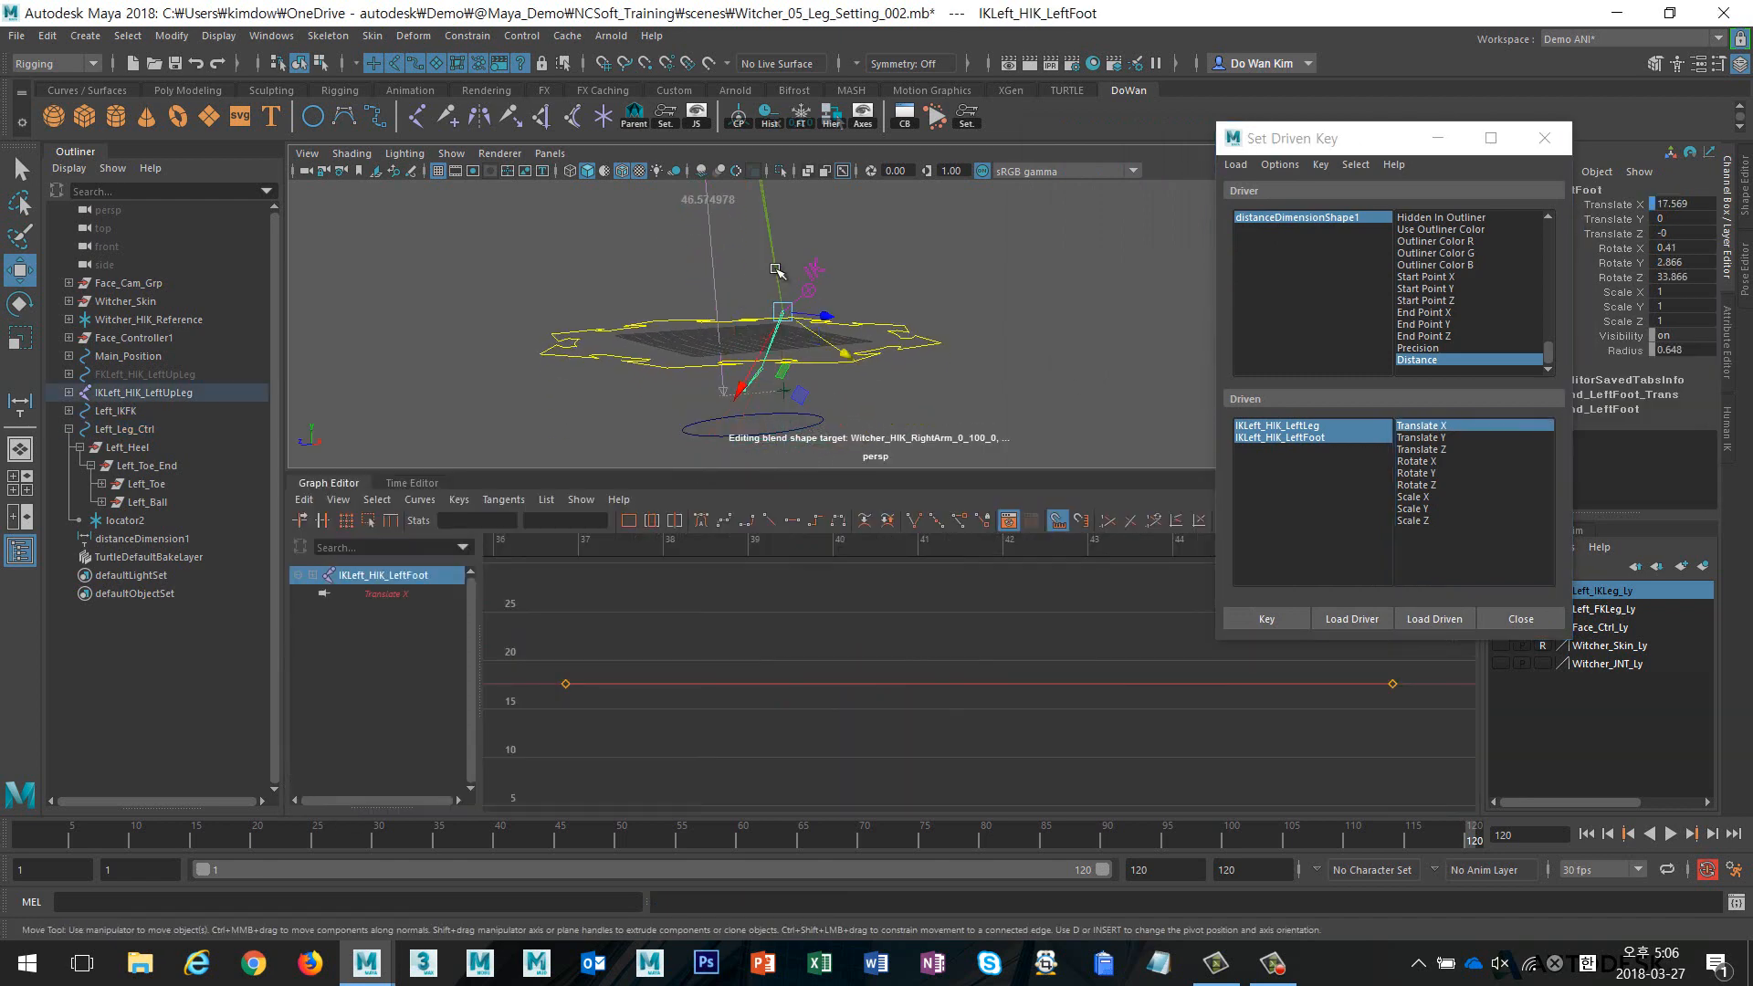
left_click(776, 246, "shift")
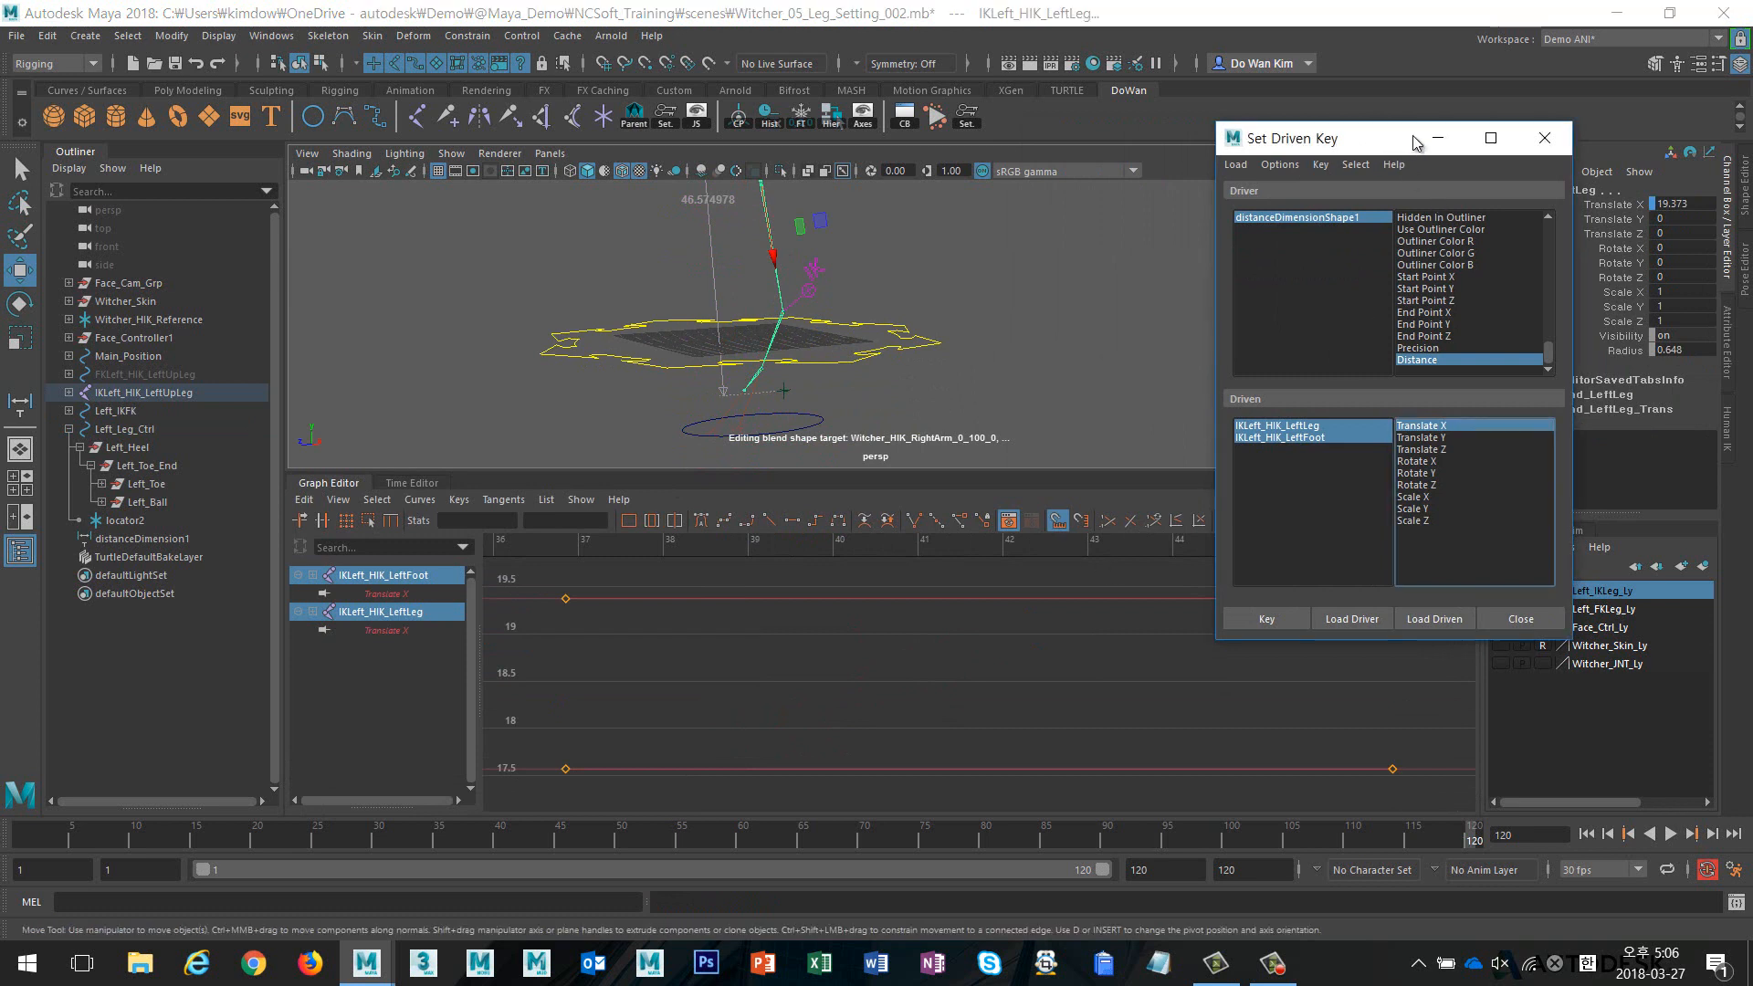
left_click_drag(1383, 146, 1492, 88)
middle_click_drag(1012, 627, 997, 650, "alt")
right_click_drag(1023, 651, 1010, 658, "alt")
Check the driver distances stored in the first and last keys of the joints' Translate X curves
left_click_drag(835, 636, 902, 764)
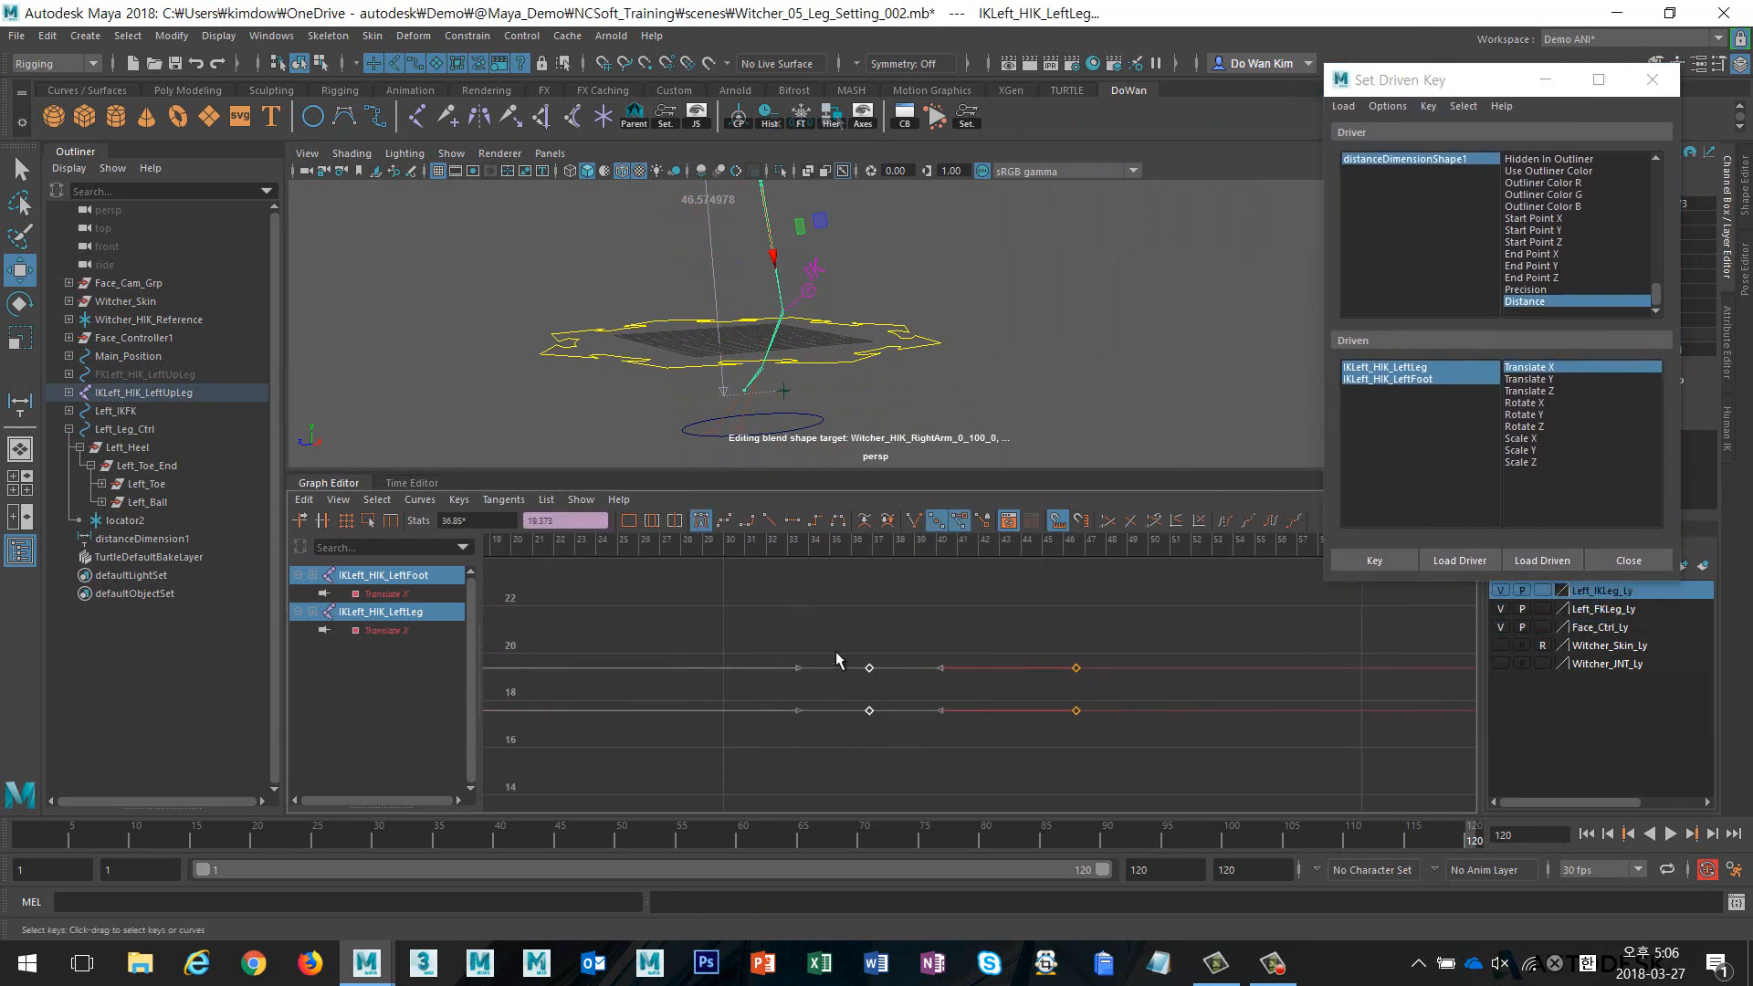
left_click(483, 520)
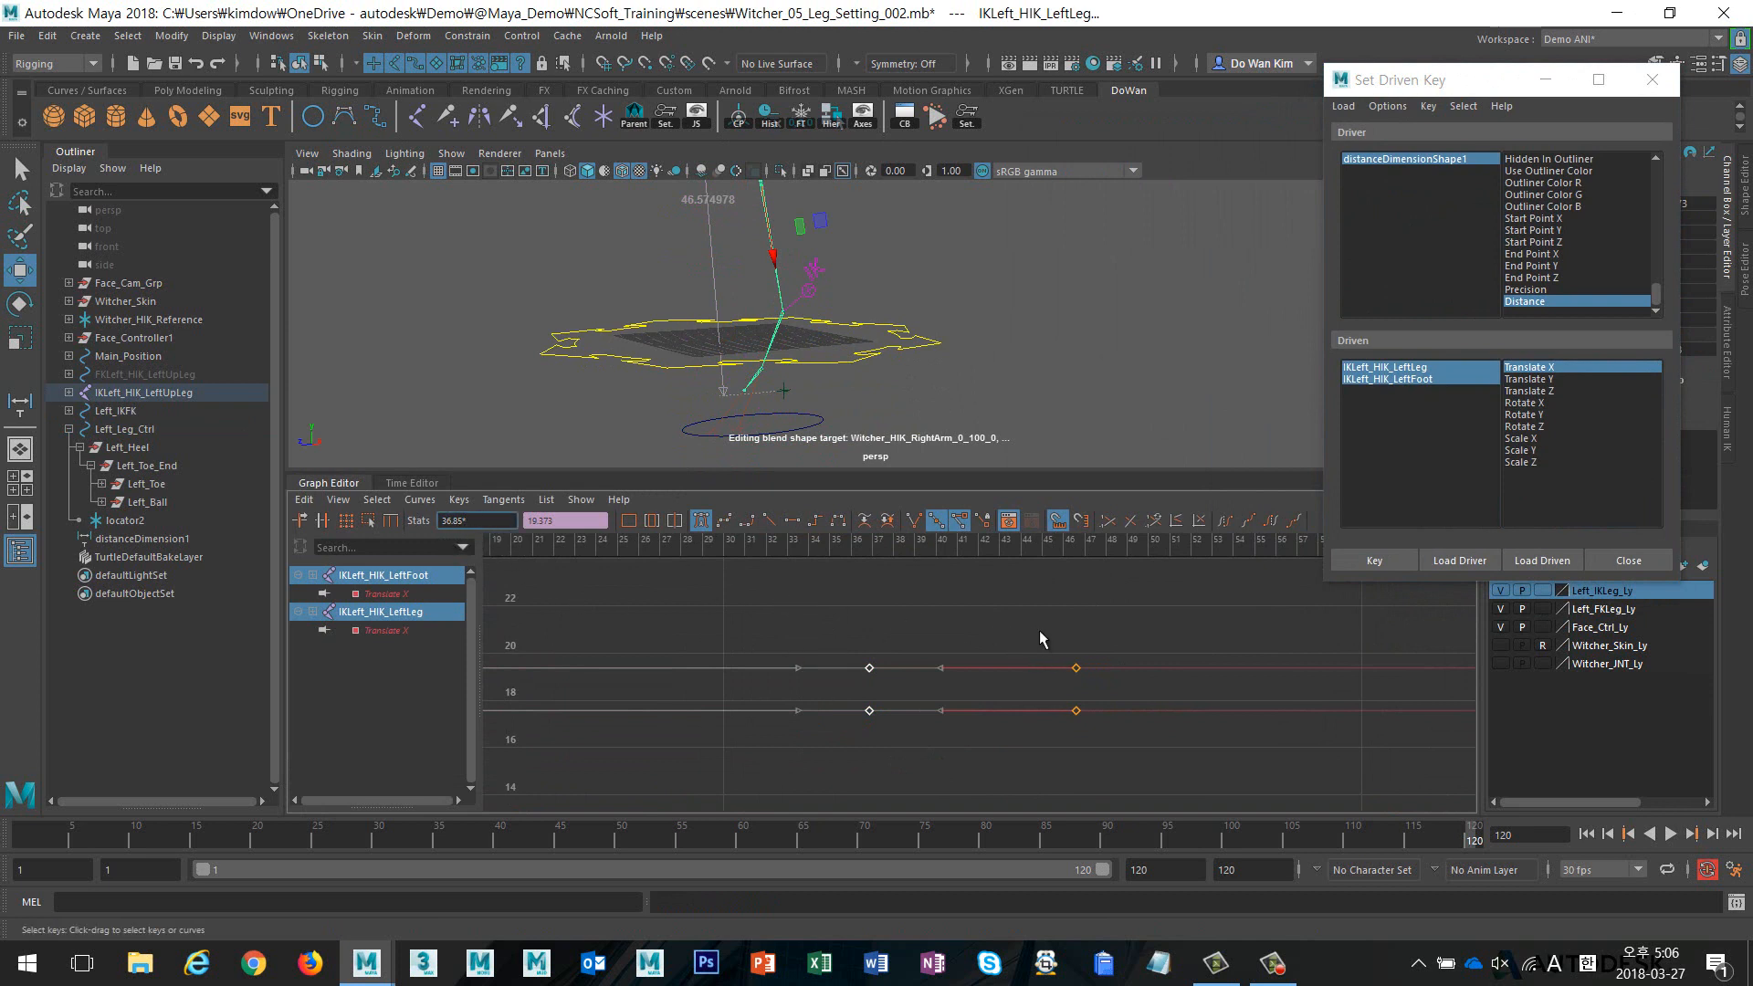
left_click_drag(1065, 638, 1107, 696)
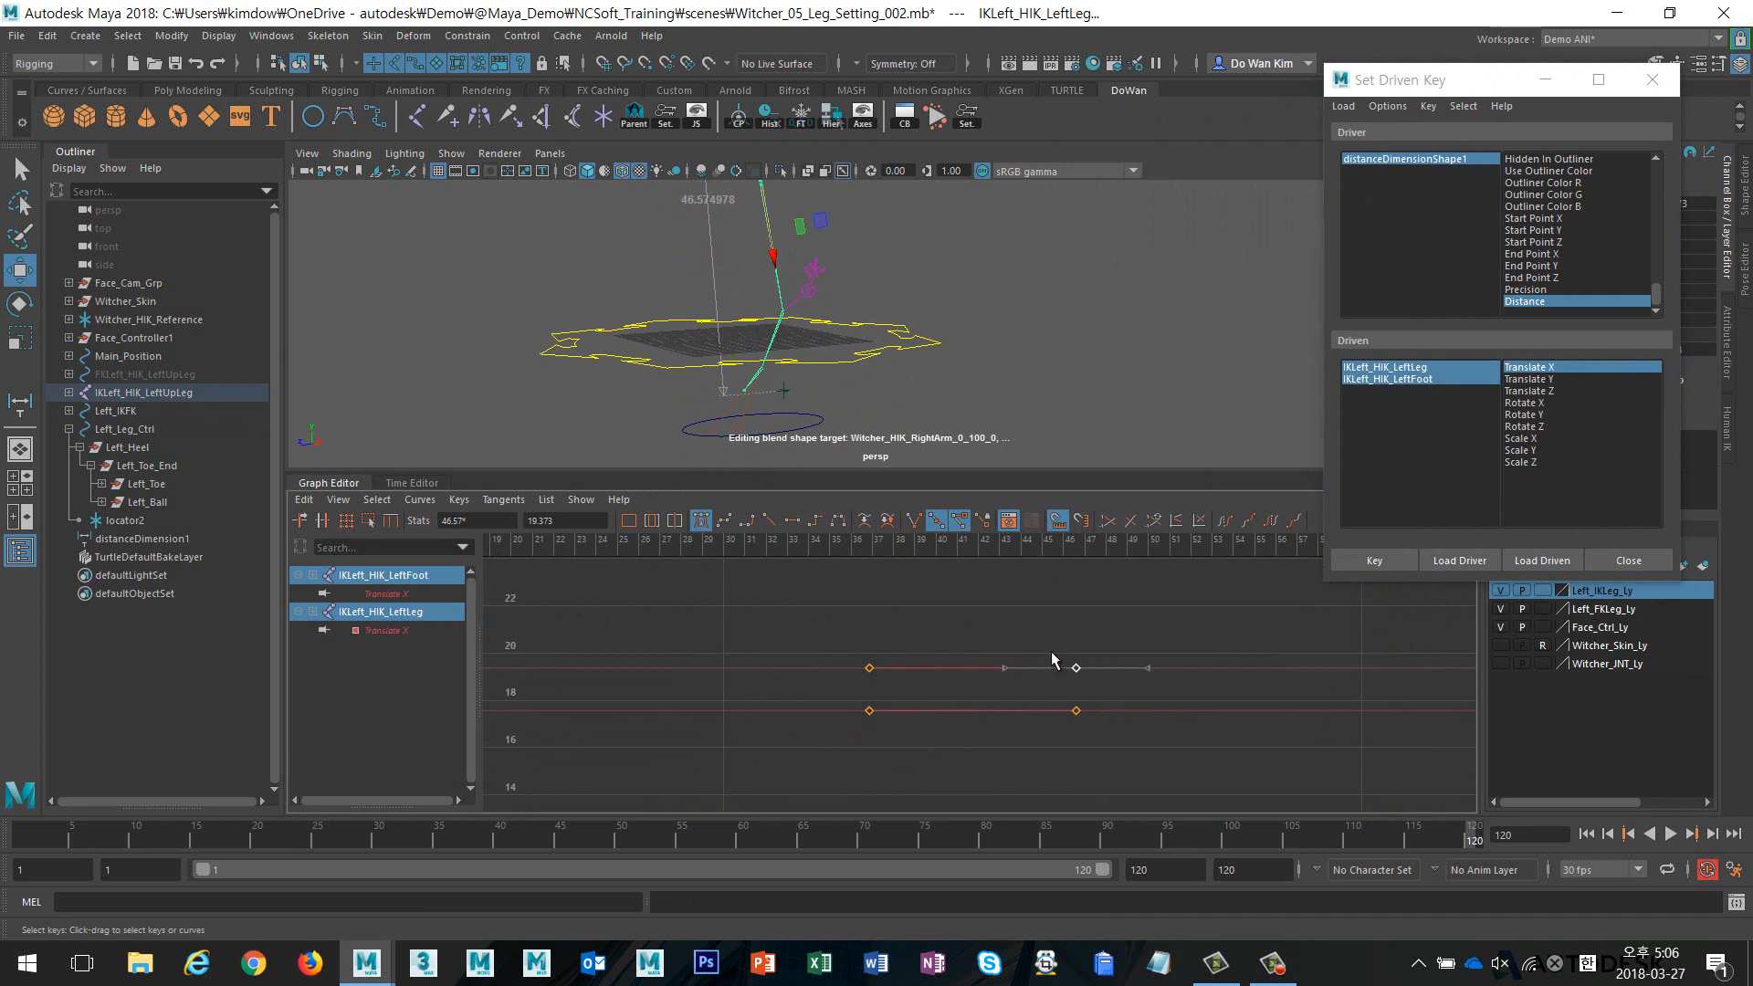
key("ctrl+z")
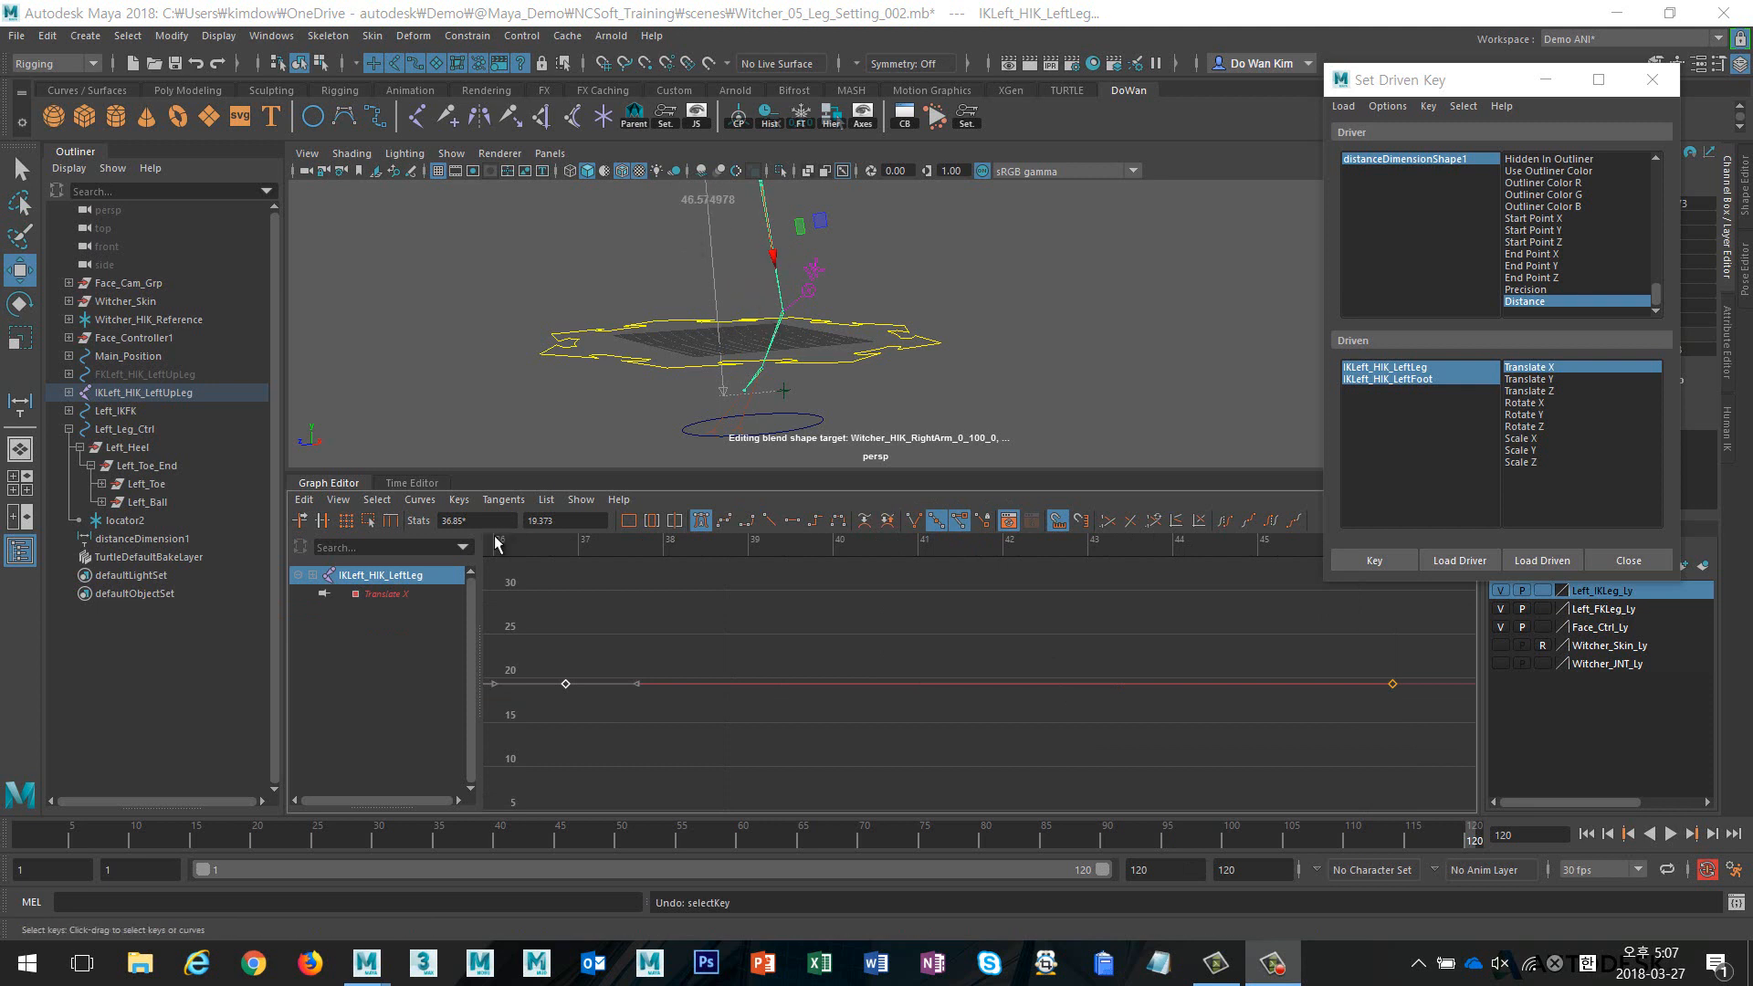
Set the last key of IKLeft_HIK_LeftLeg's Translate X curve to a value of 24.373 and make the curve linear
left_click_drag(491, 524, 361, 522)
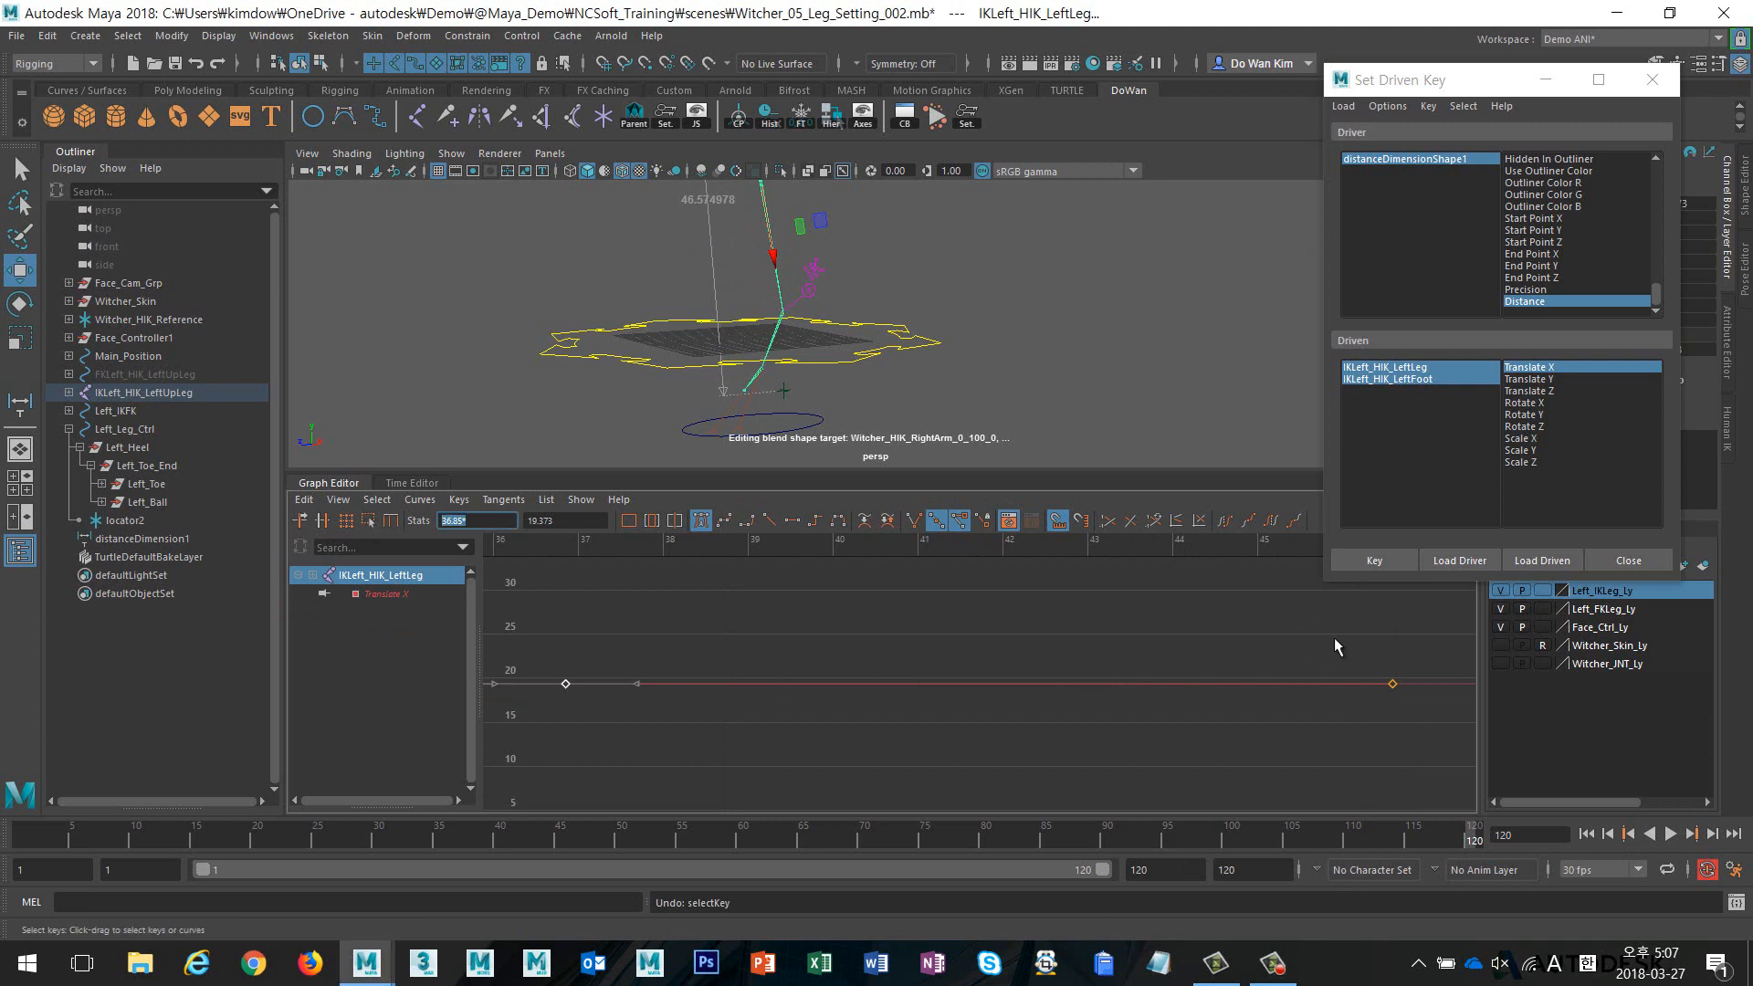
type("46.57")
key("Return")
left_click_drag(482, 523, 425, 523)
type("4")
key("Return")
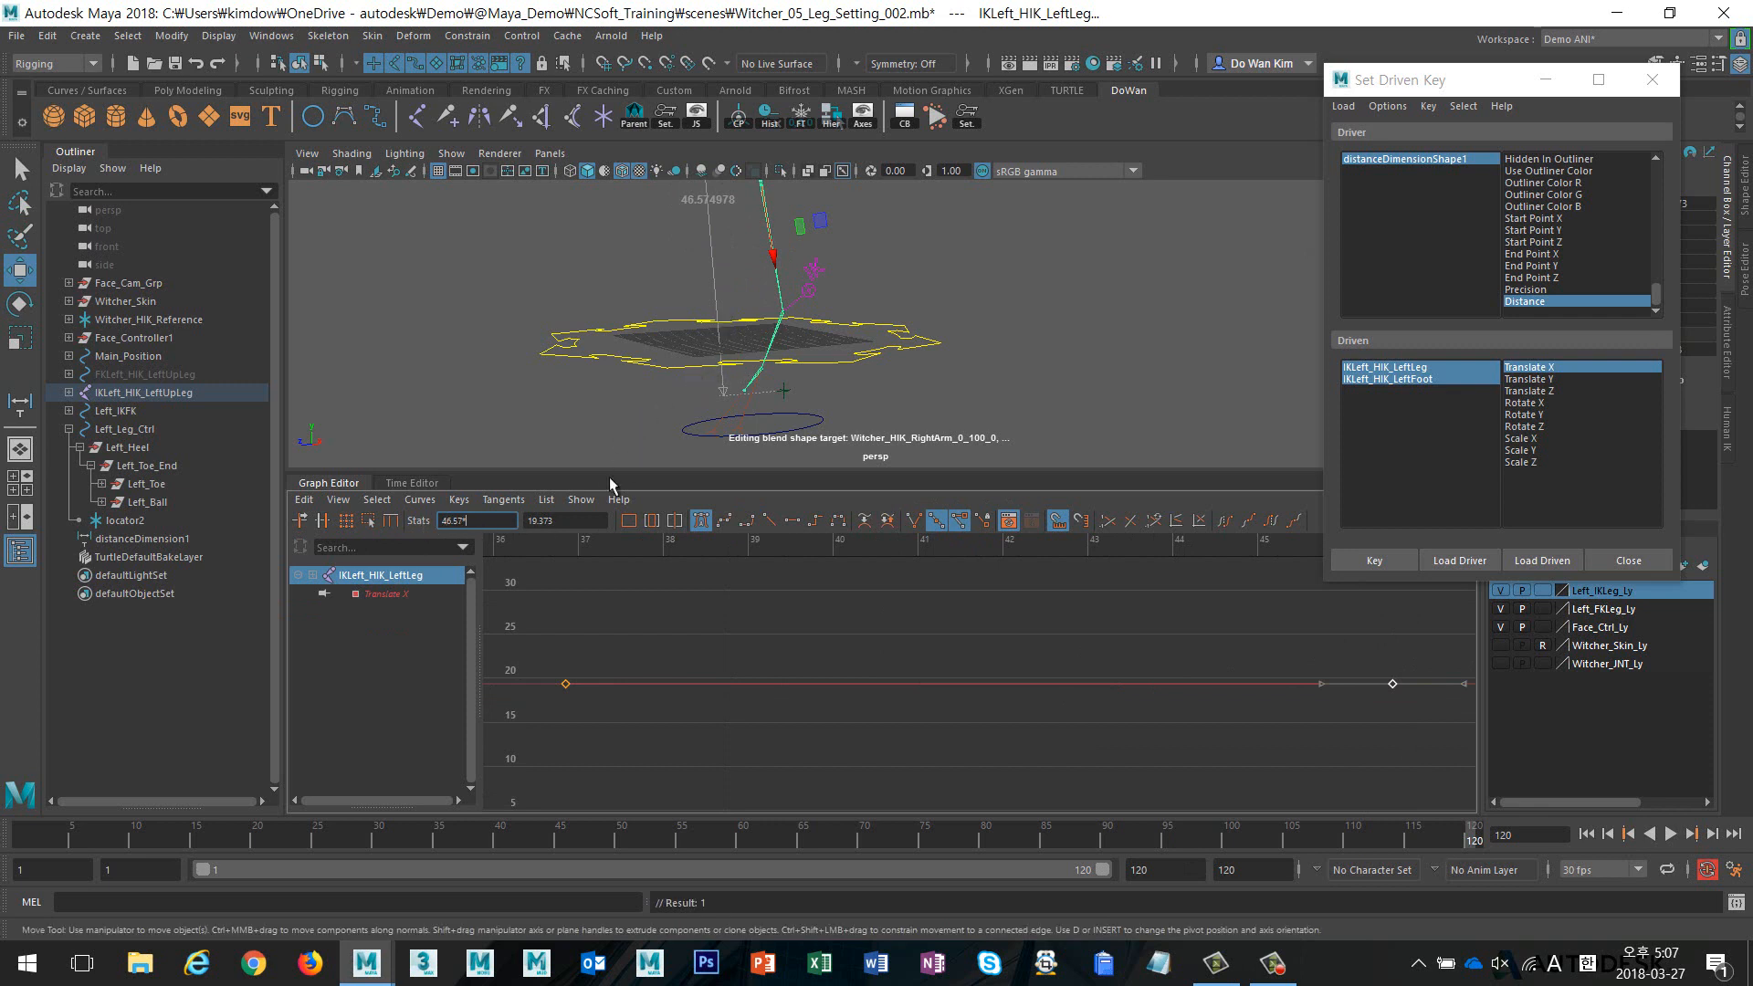
left_click_drag(577, 521, 525, 521)
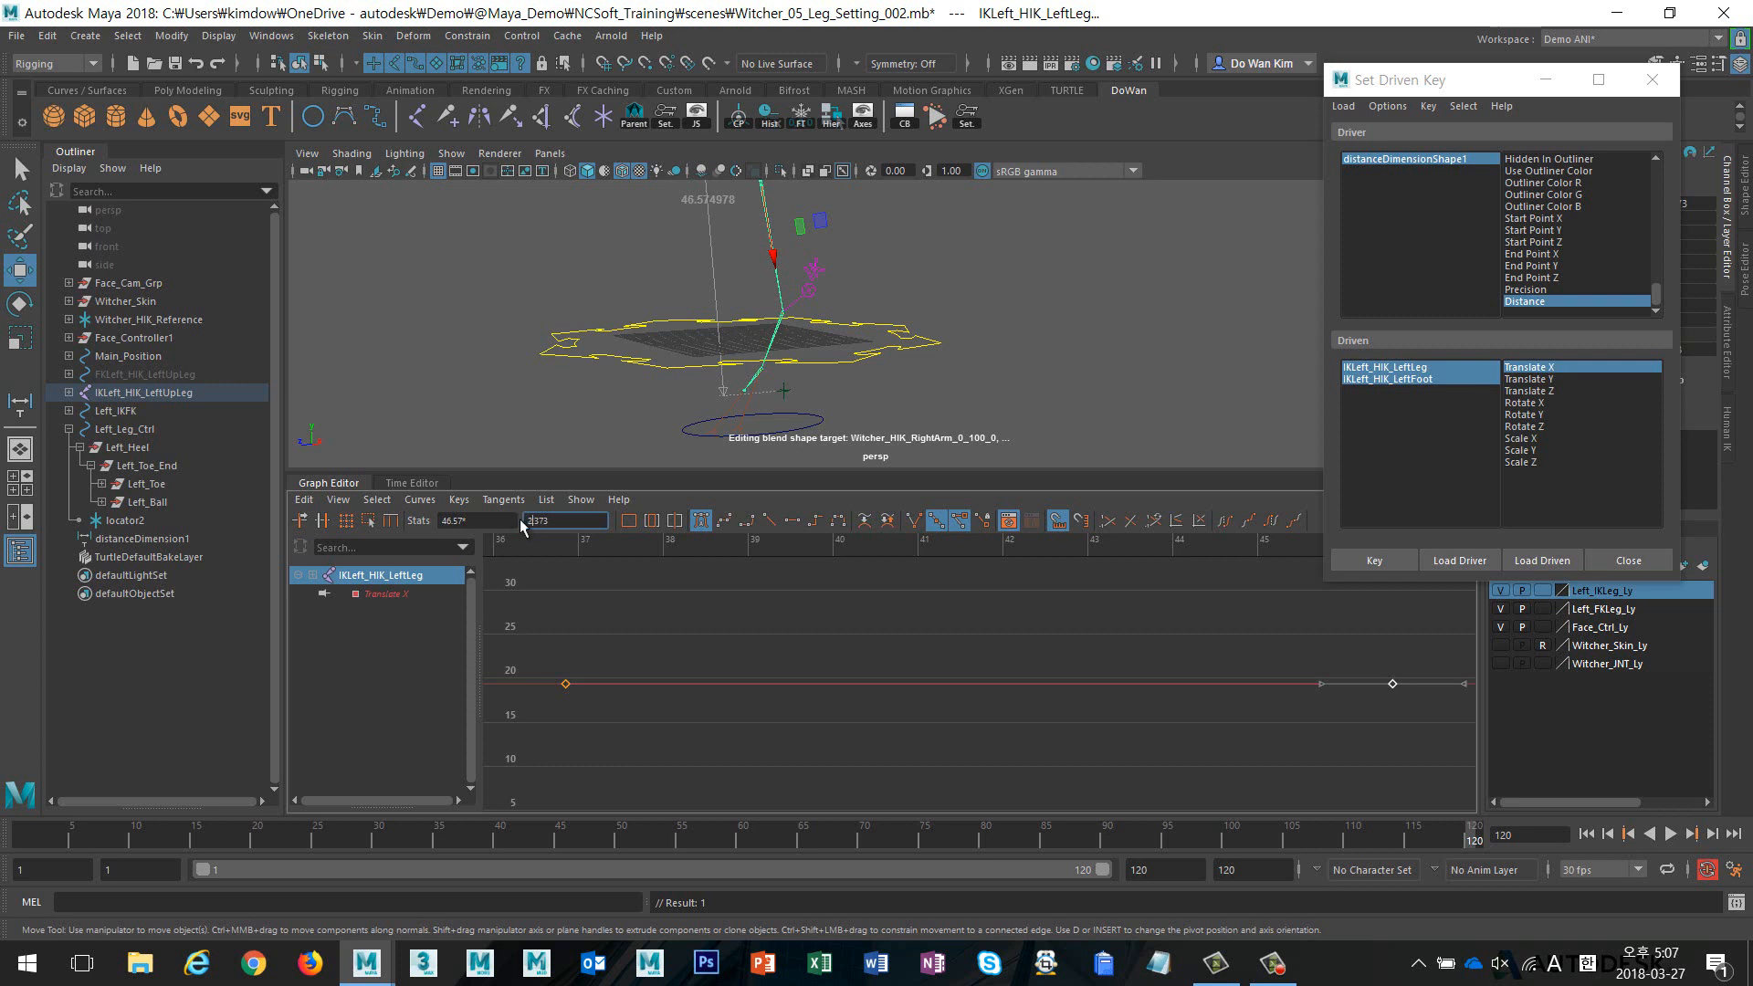
type("24")
key("Return")
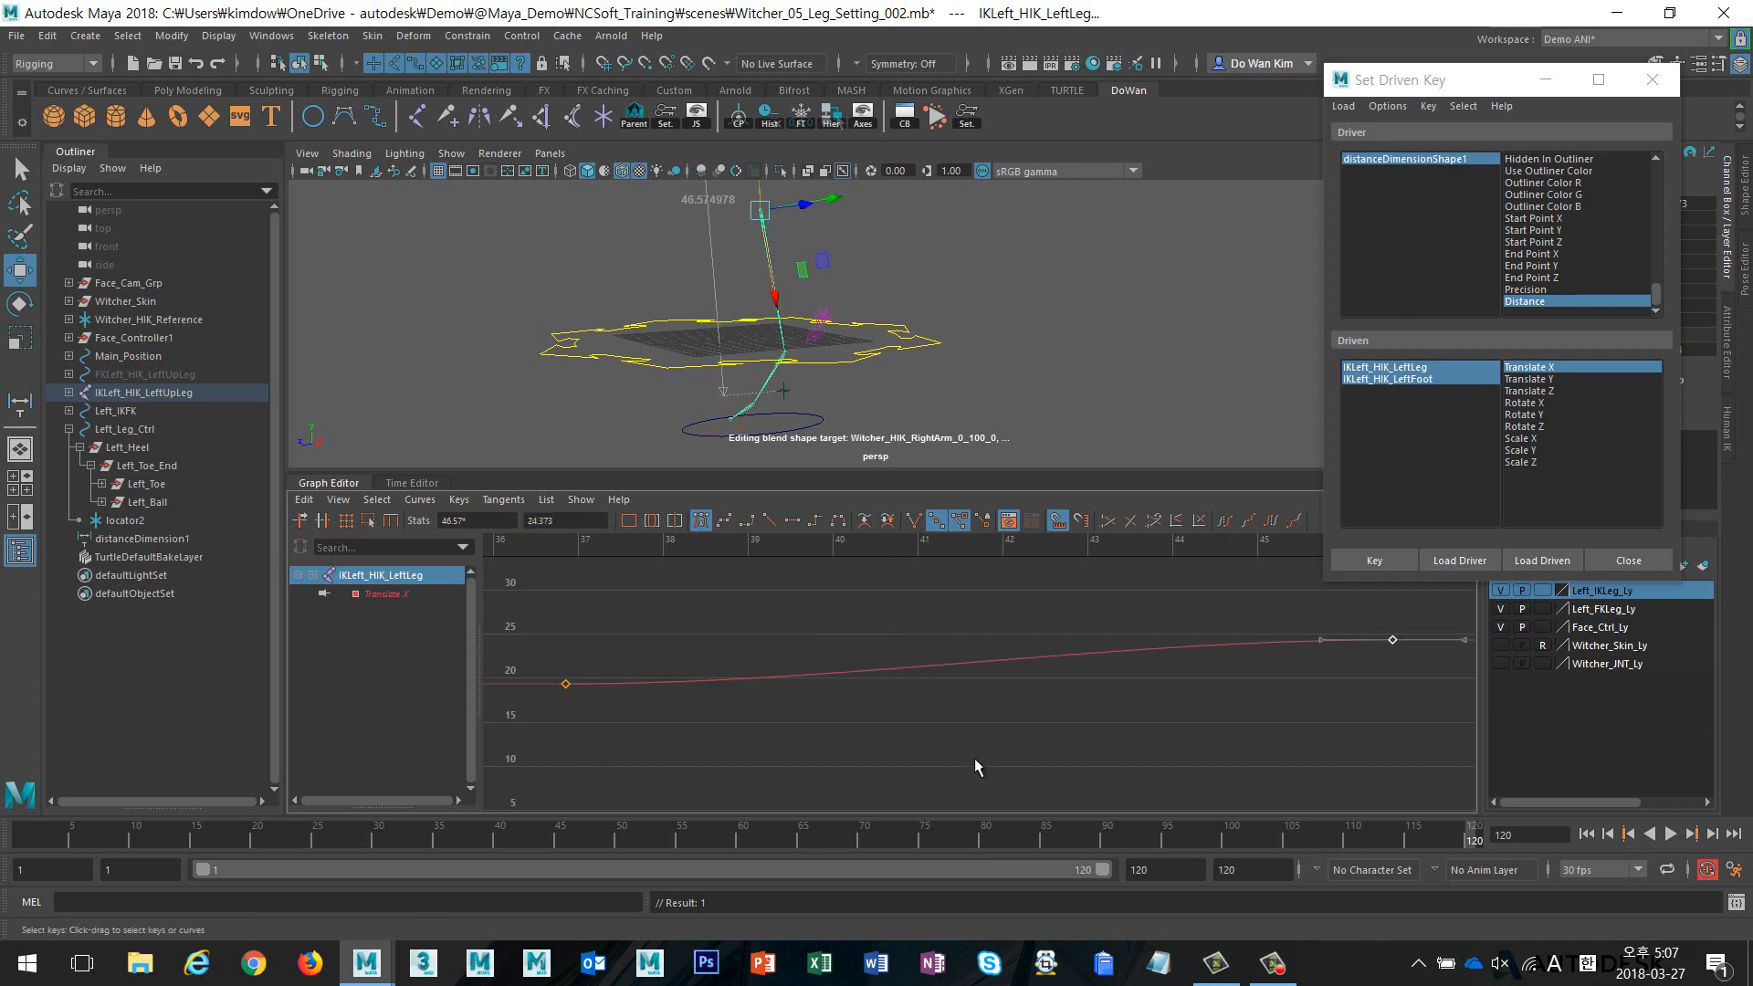
left_click(864, 632)
key("f")
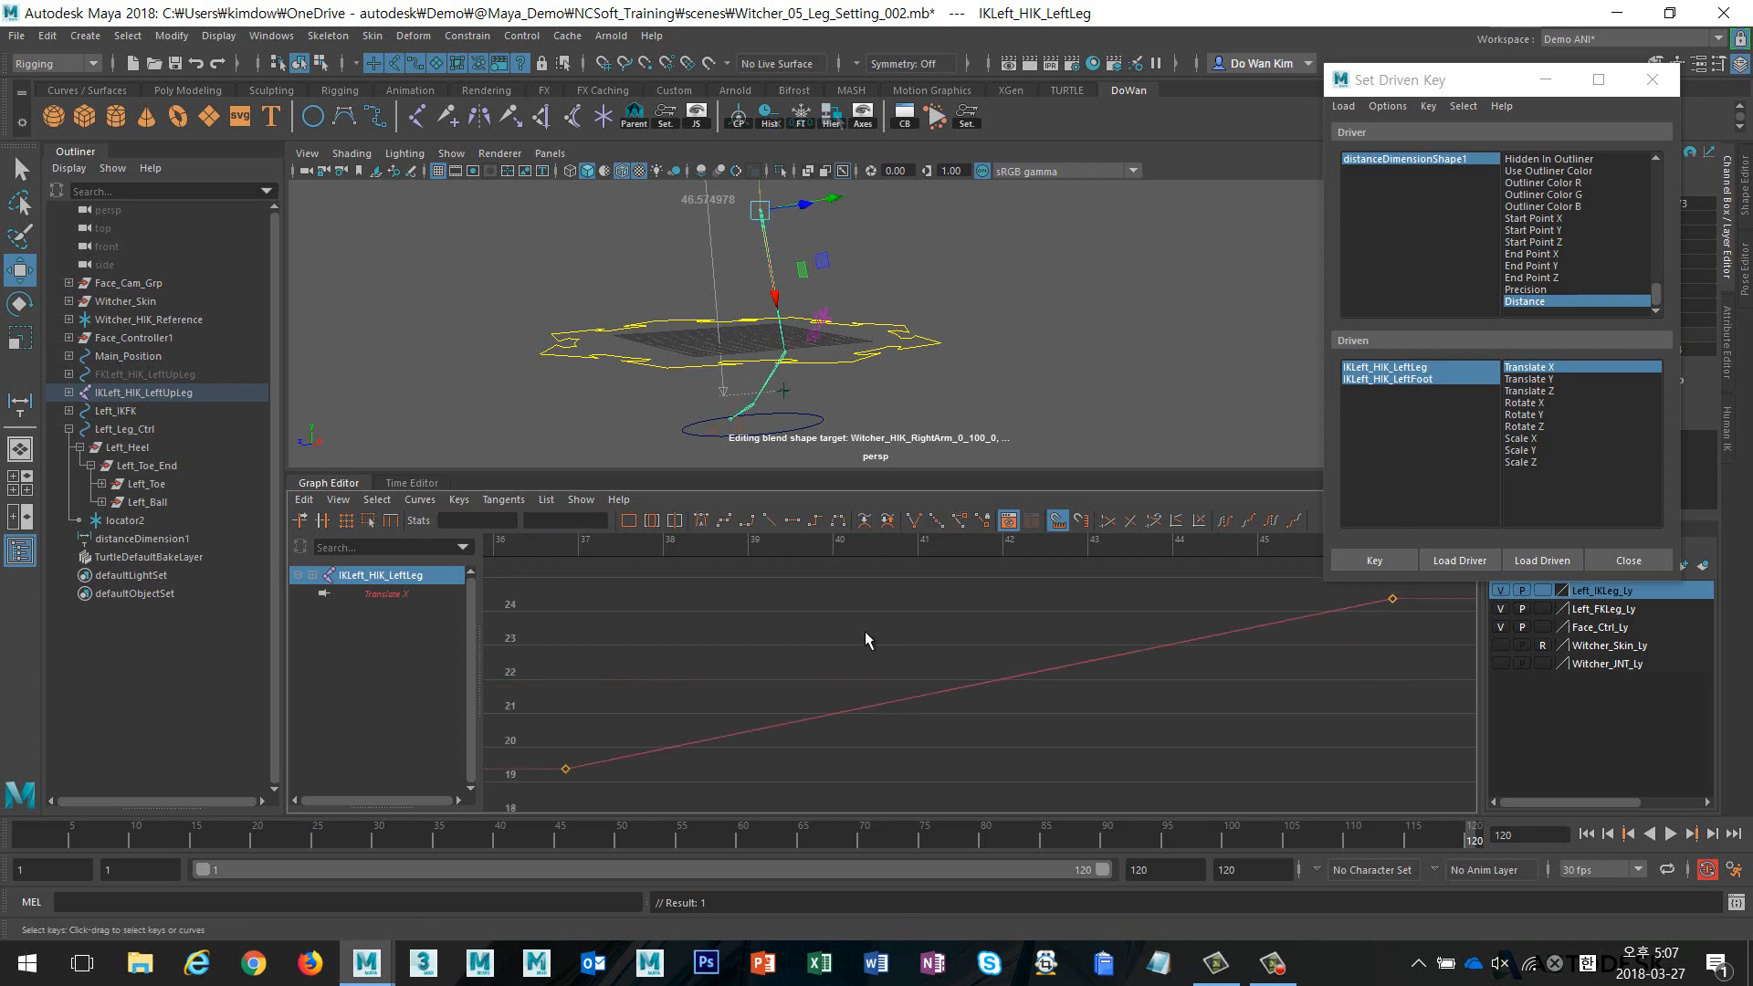
Display only IKLeft_HIK_LeftFoot's Translate X curve and copy the driver distance of its first key
mouse_move(918, 358)
left_mouse_down("alt")
mouse_move(868, 356)
mouse_move(919, 357)
left_mouse_up("alt")
left_click(765, 384)
key("f")
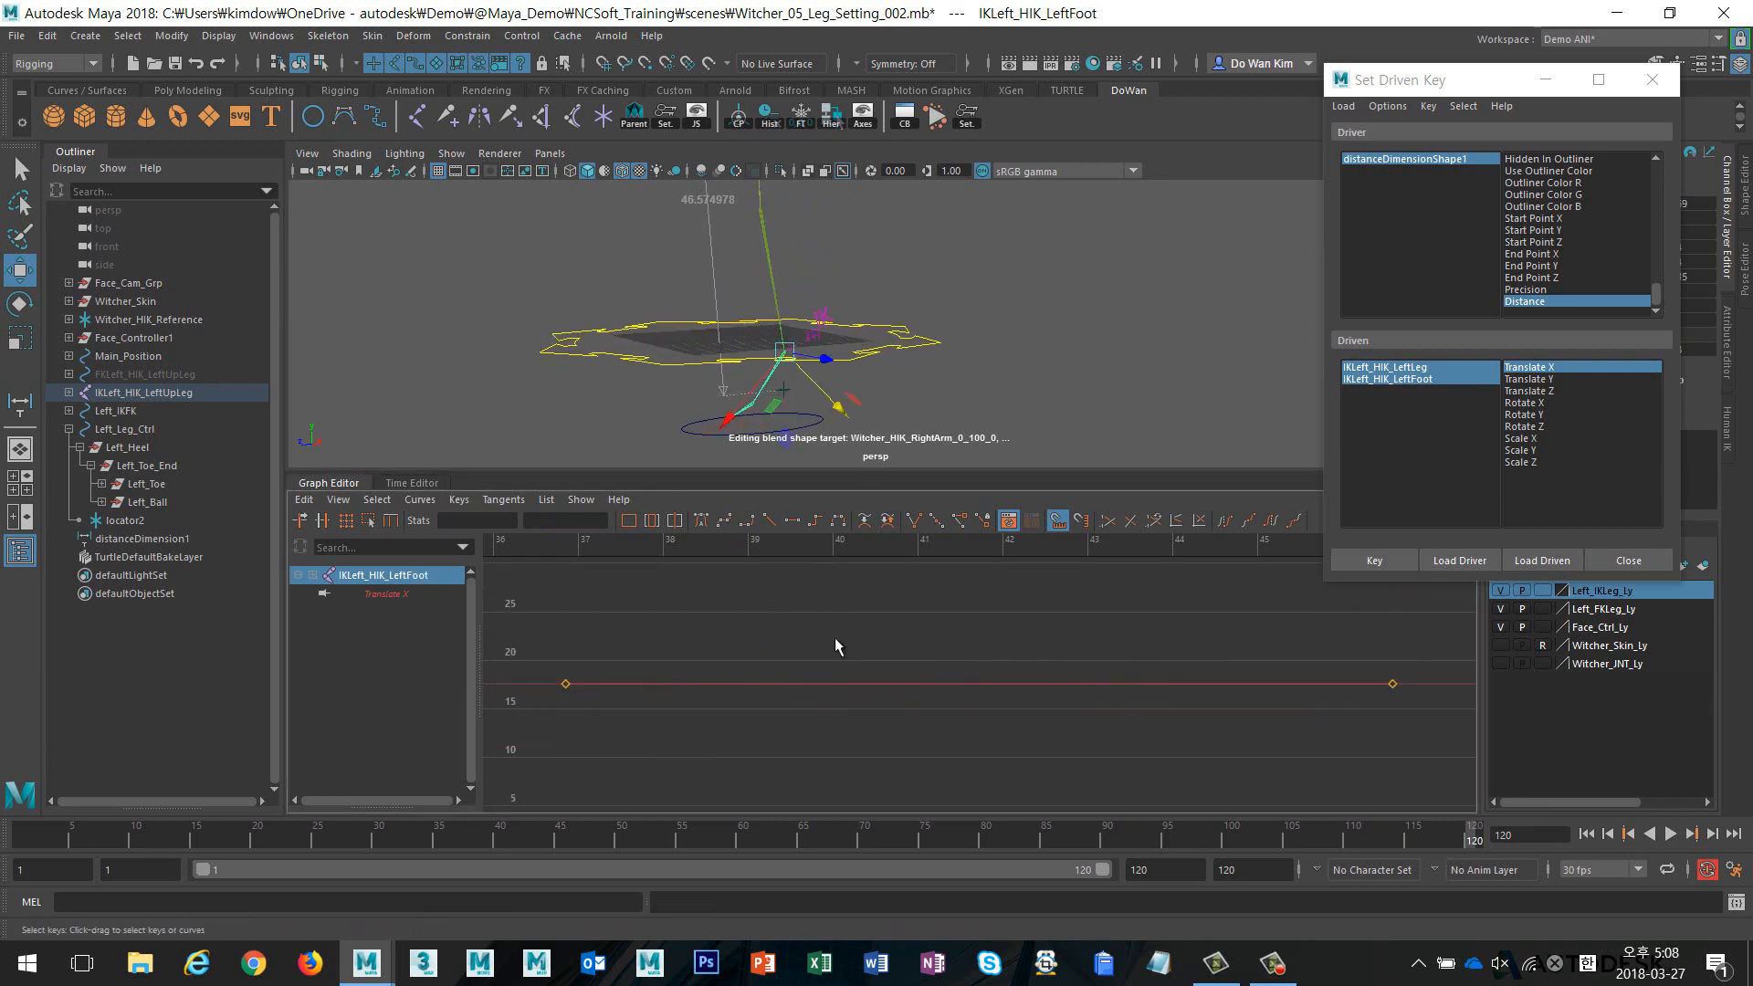
left_click_drag(538, 643, 589, 716)
left_click_drag(491, 521, 398, 524)
key("ctrl+c")
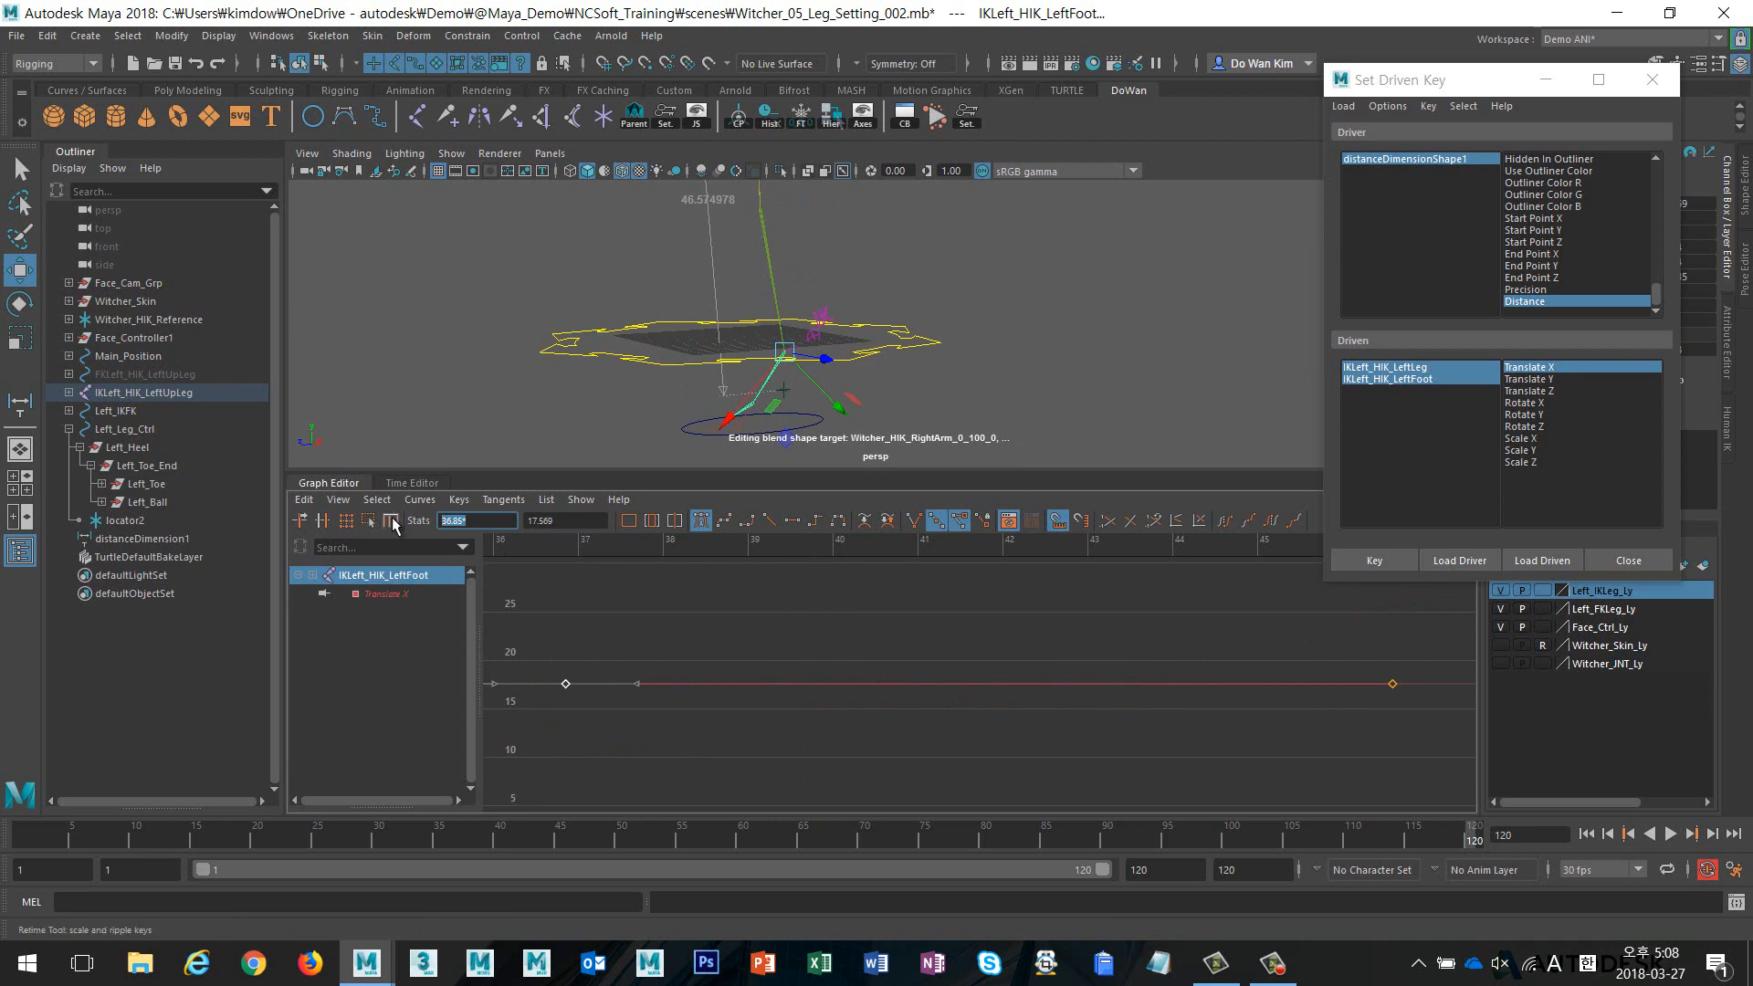
Set the last key of IKLeft_HIK_LeftFoot's Translate X curve to a value of 22.569 and give the curve linear tangents
left_click_drag(1314, 641, 1429, 721)
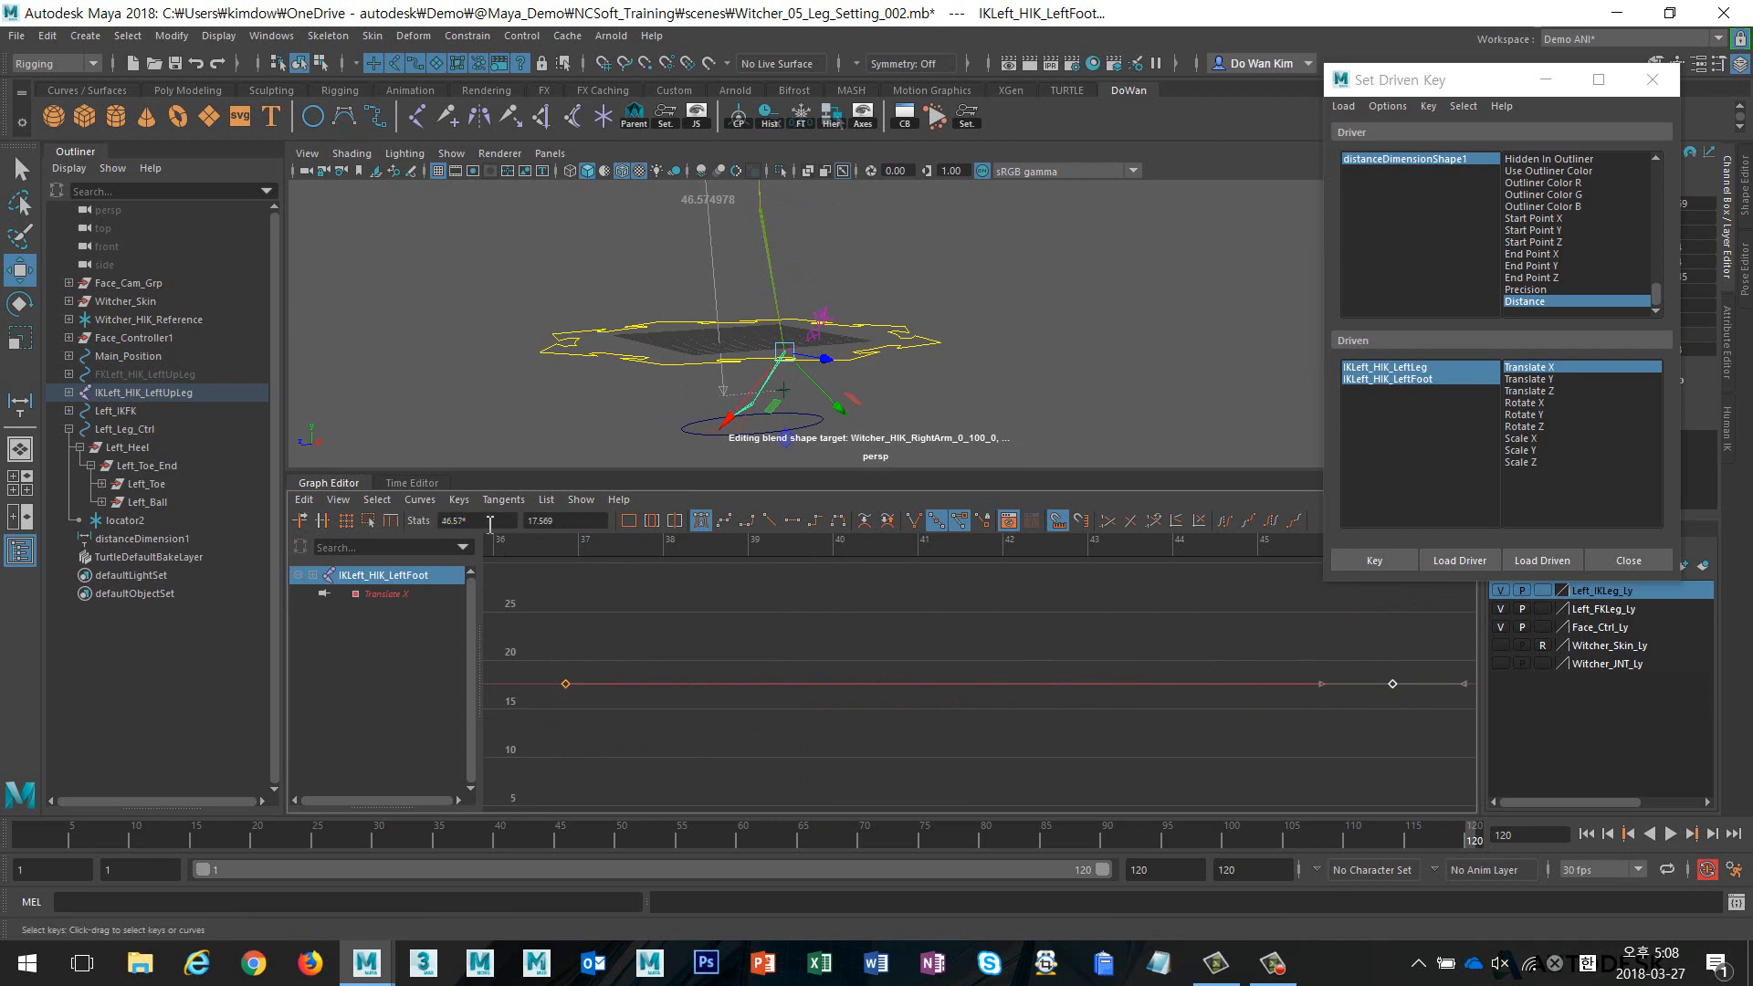
left_click_drag(490, 523, 383, 522)
key("ctrl+v")
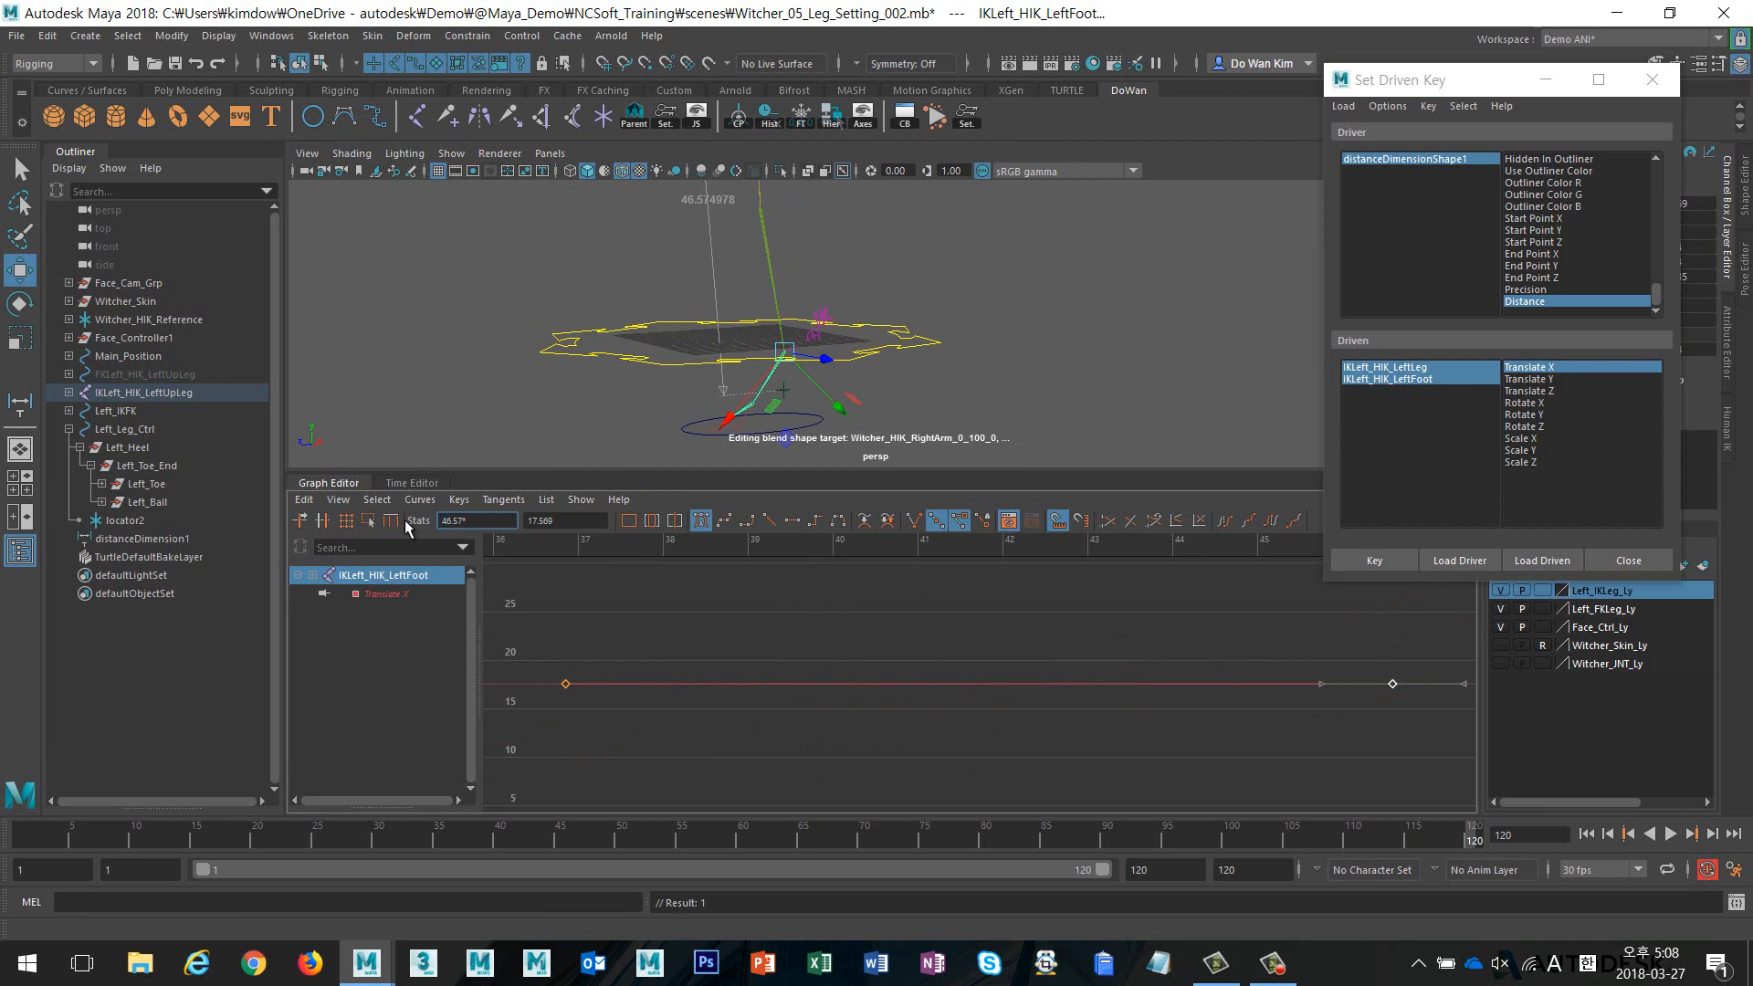
left_click(539, 520)
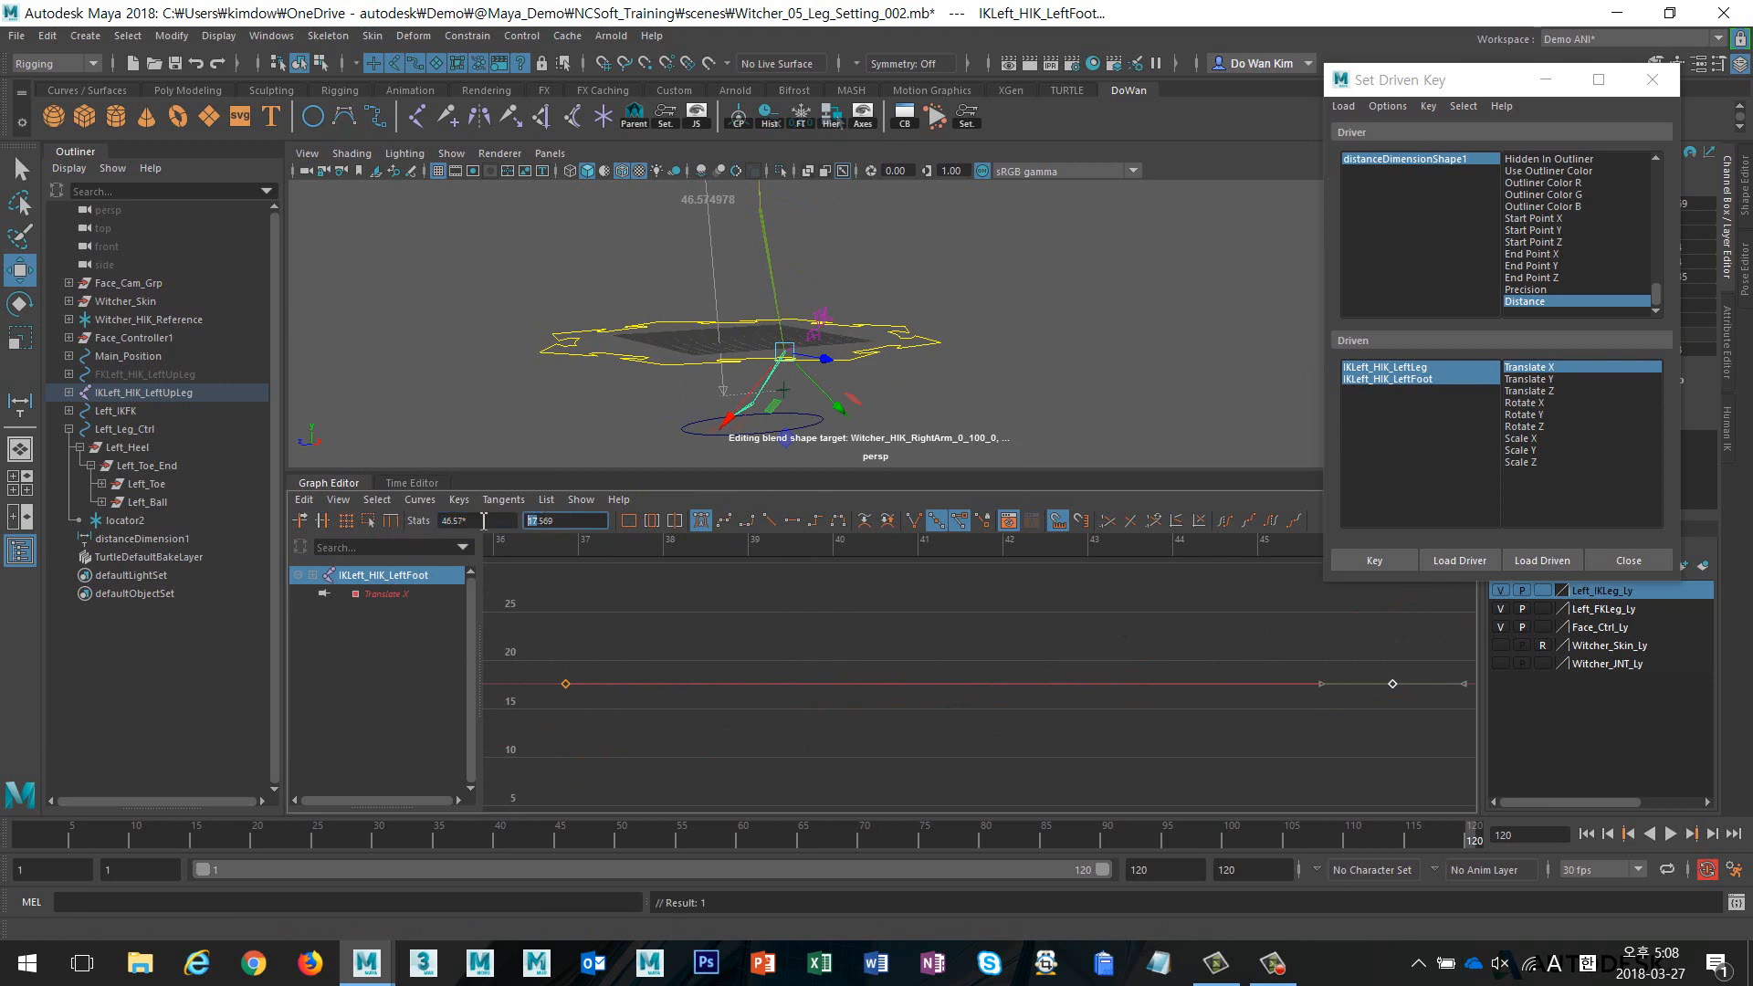
type("22")
key("Return")
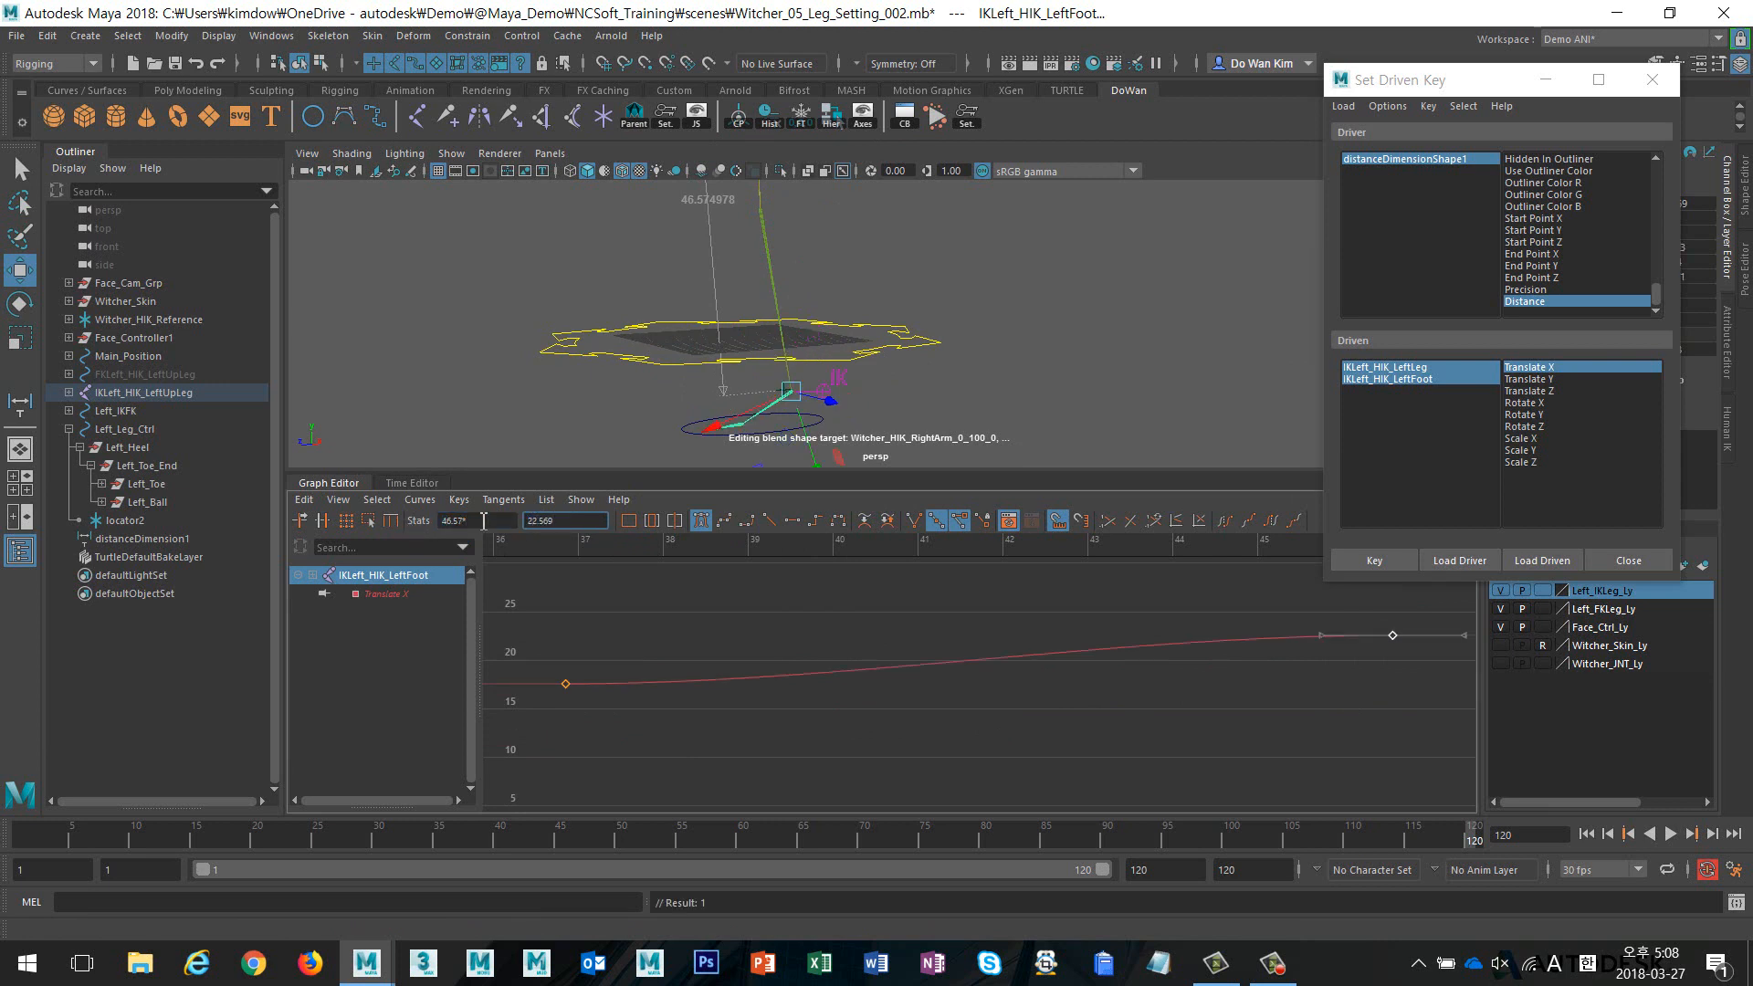
left_click(819, 594)
left_click(771, 519)
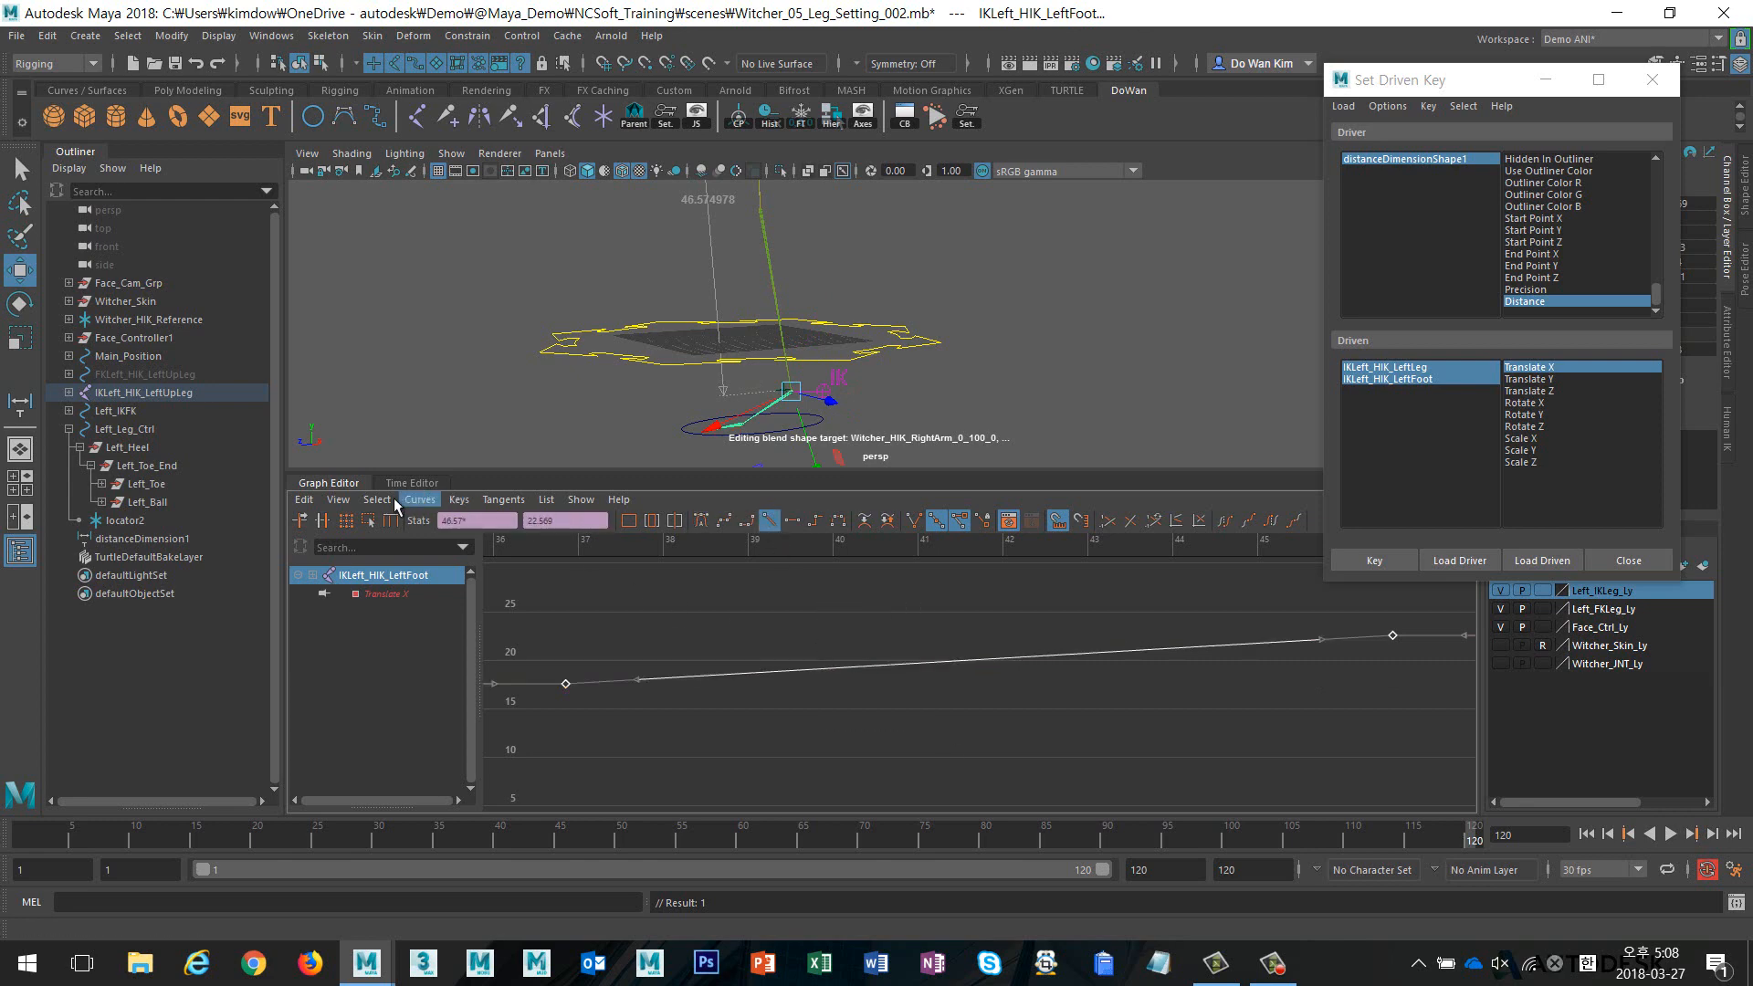
Close the Graph Editor and Set Driven Key window, and set Left_Leg_Ctrl's Translate Y to 0
left_click(346, 484)
left_click(451, 395)
right_click_drag(916, 579, 793, 559, "alt")
left_click_drag(792, 558, 891, 596)
left_click(1652, 79)
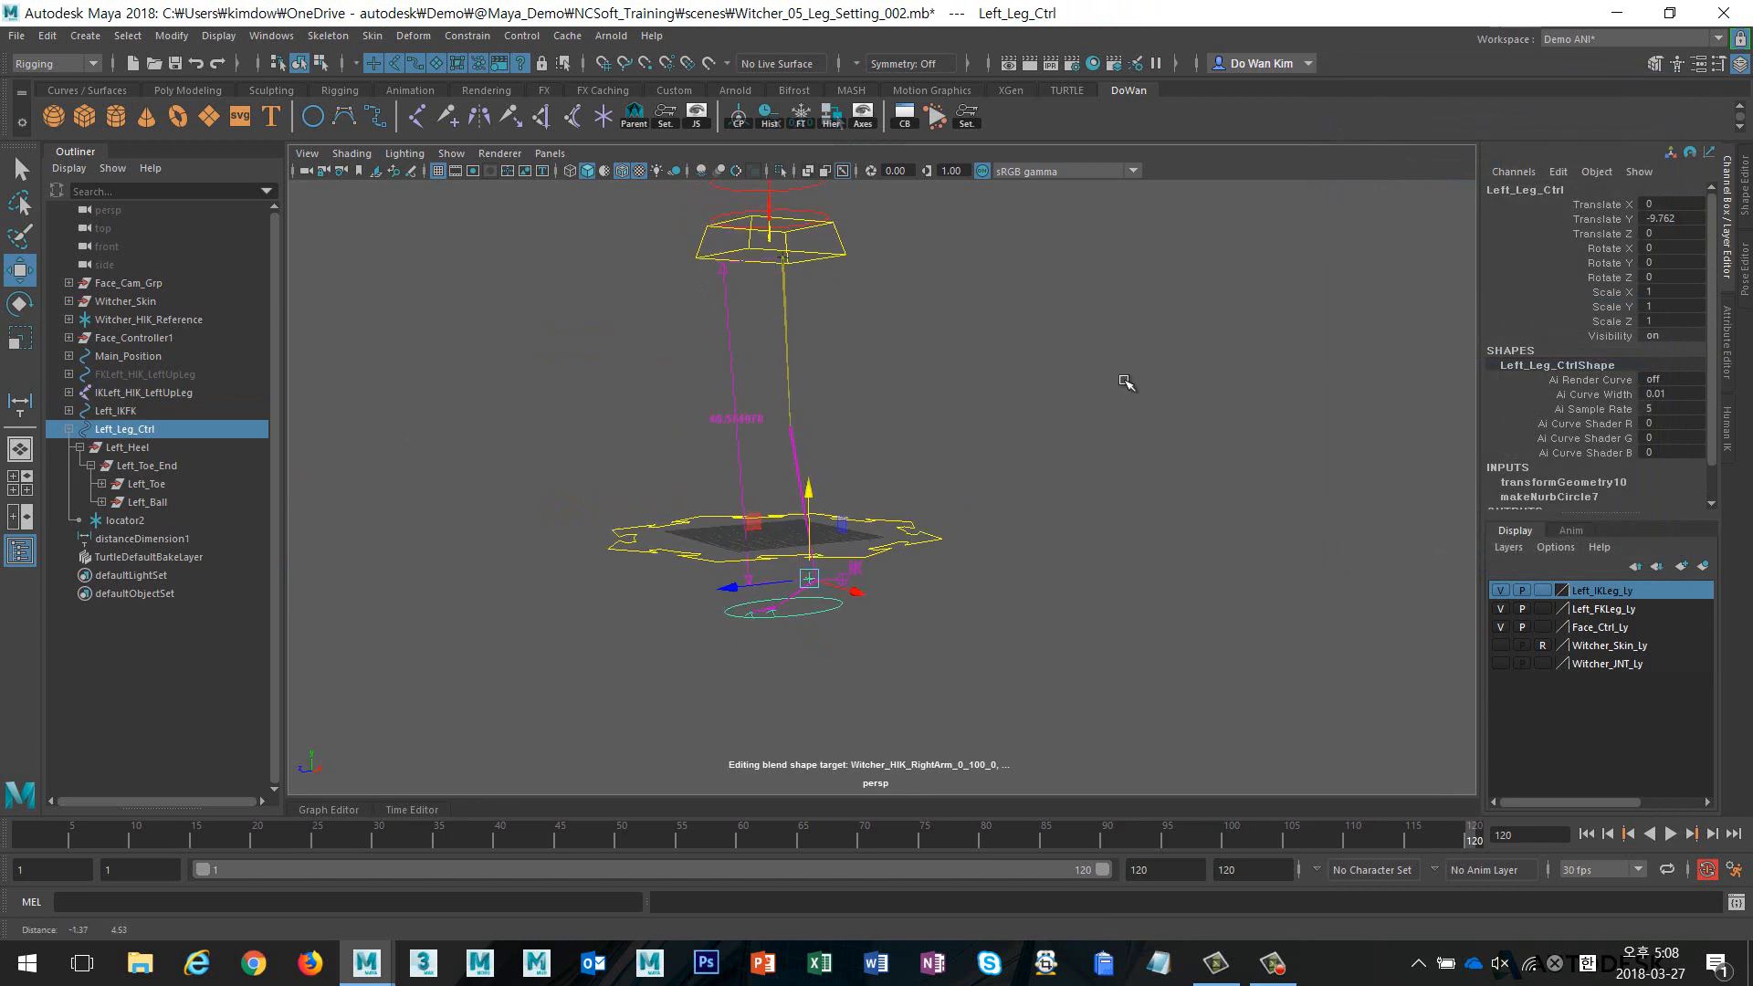
left_click(1604, 219)
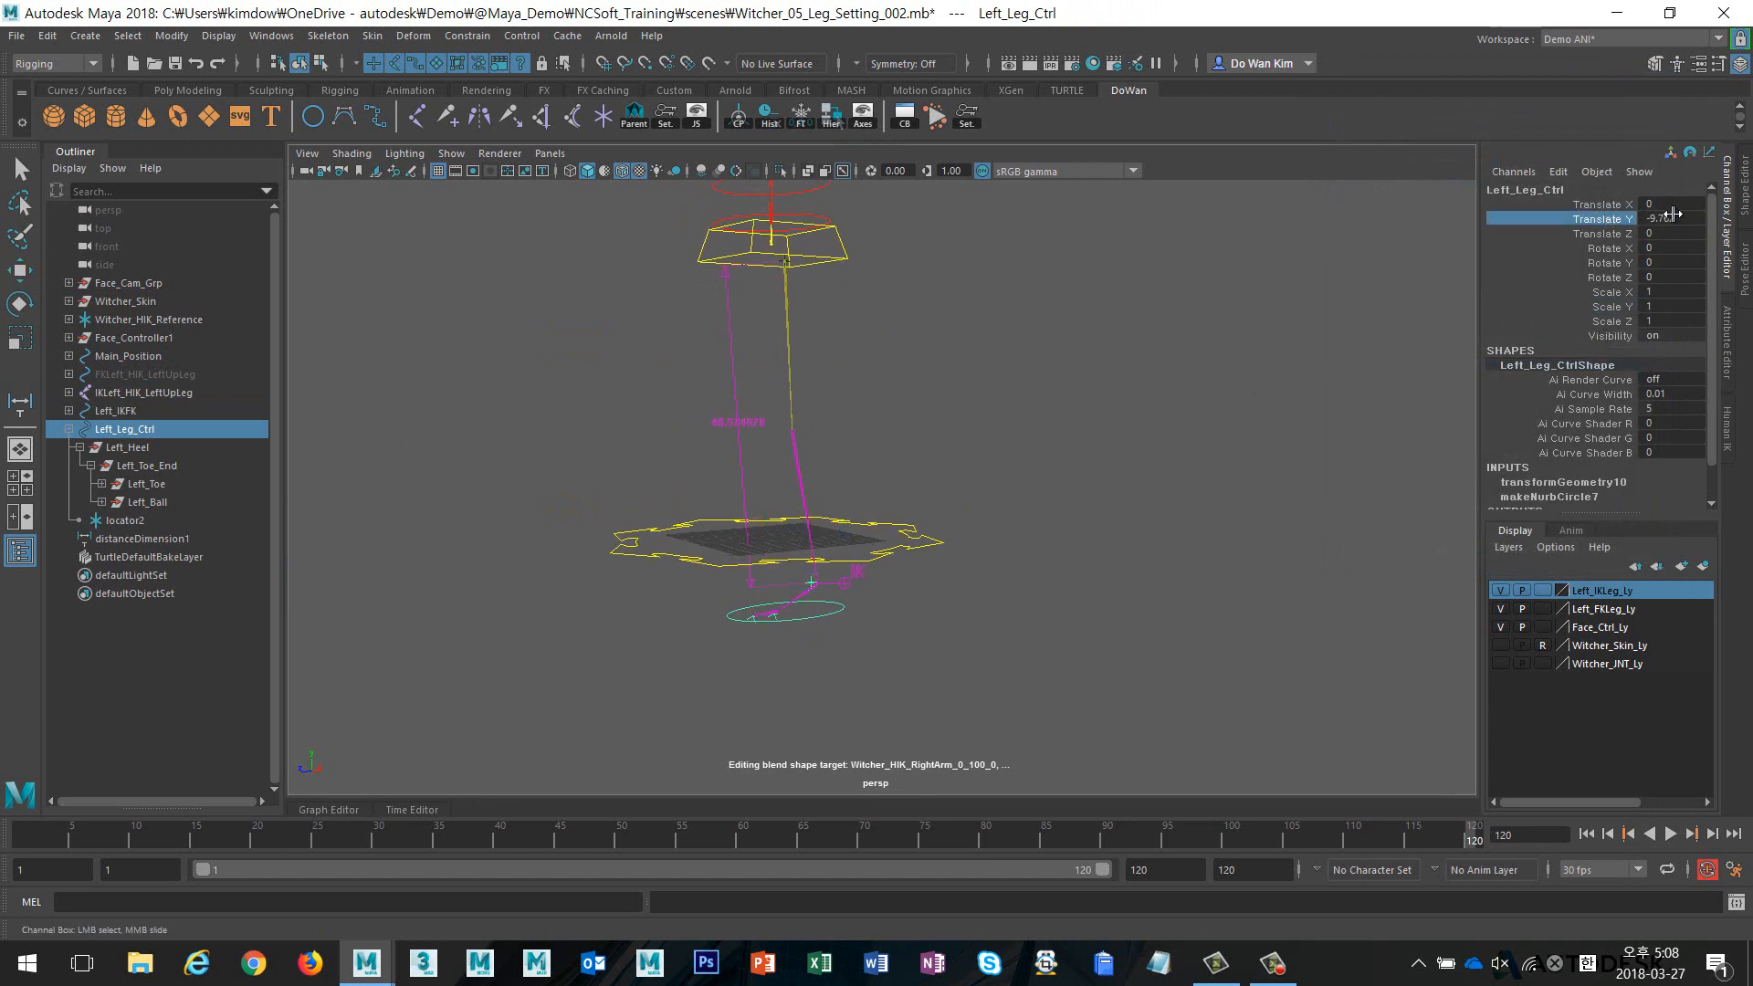
double_click(1671, 219)
type("0")
key("Return")
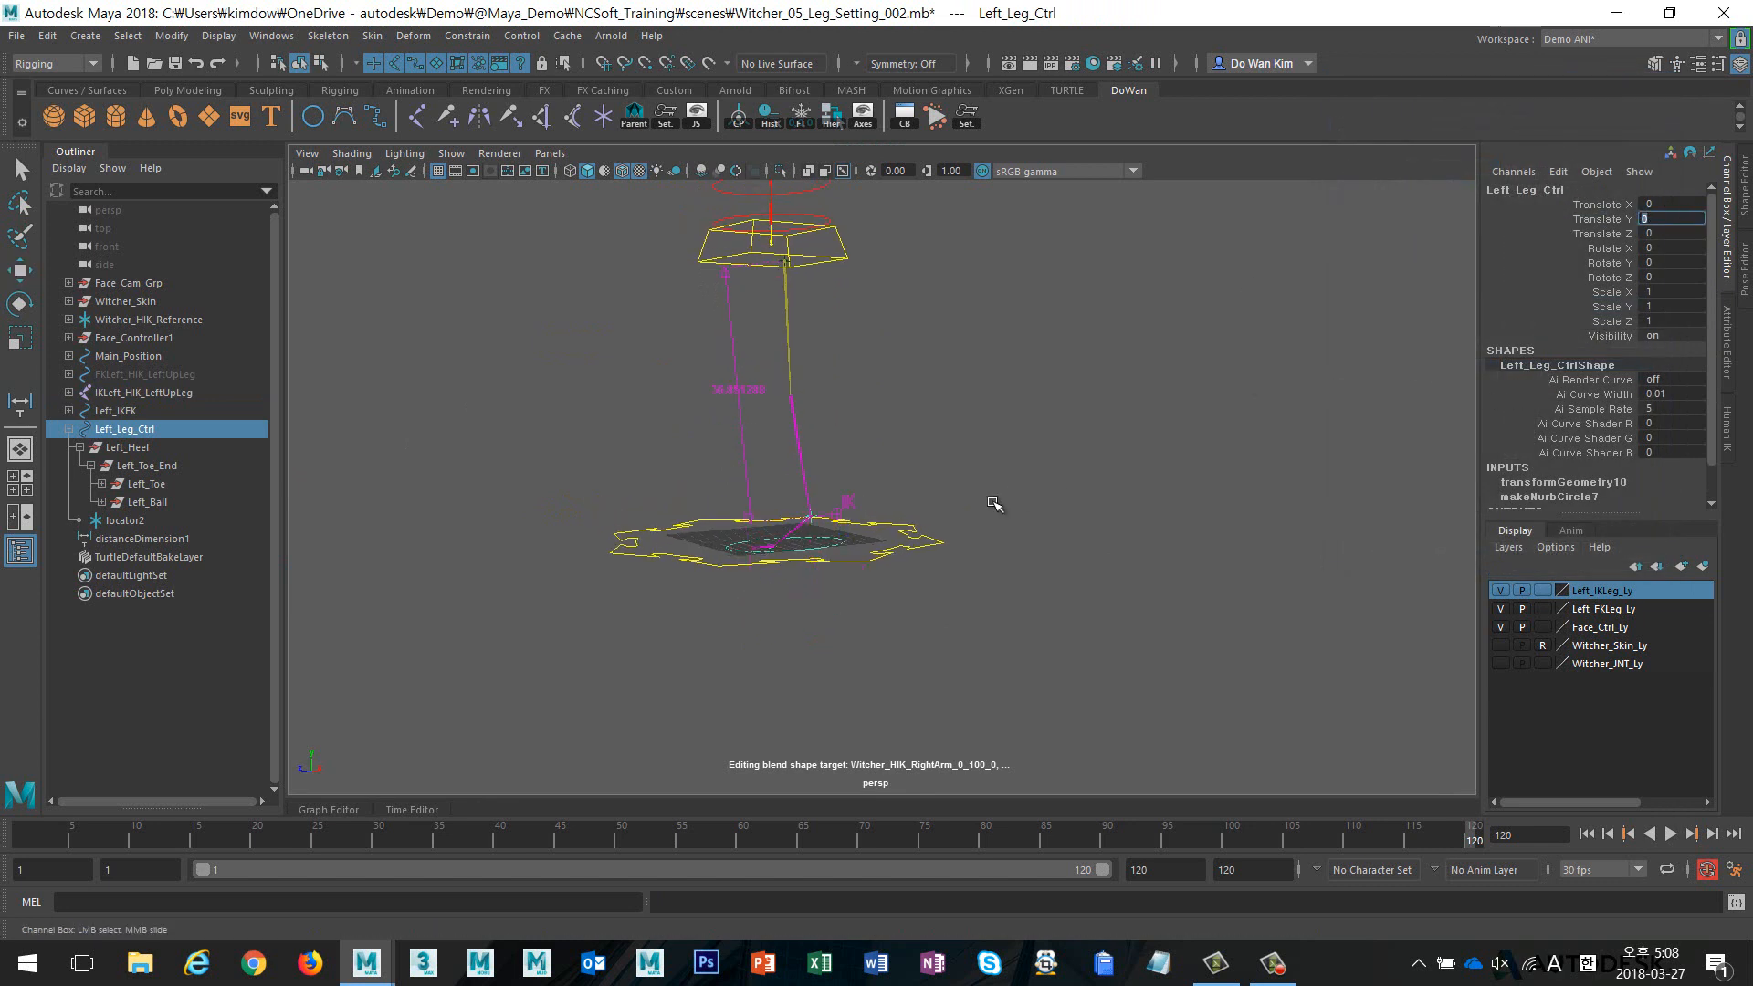
Pull Left_Leg_Ctrl straight down to test the leg stretch, and undo the move
left_click_drag(994, 502, 975, 508, "alt")
key("w")
left_click_drag(827, 423, 826, 783)
key("ctrl+z")
left_click_drag(1030, 563, 909, 576, "alt")
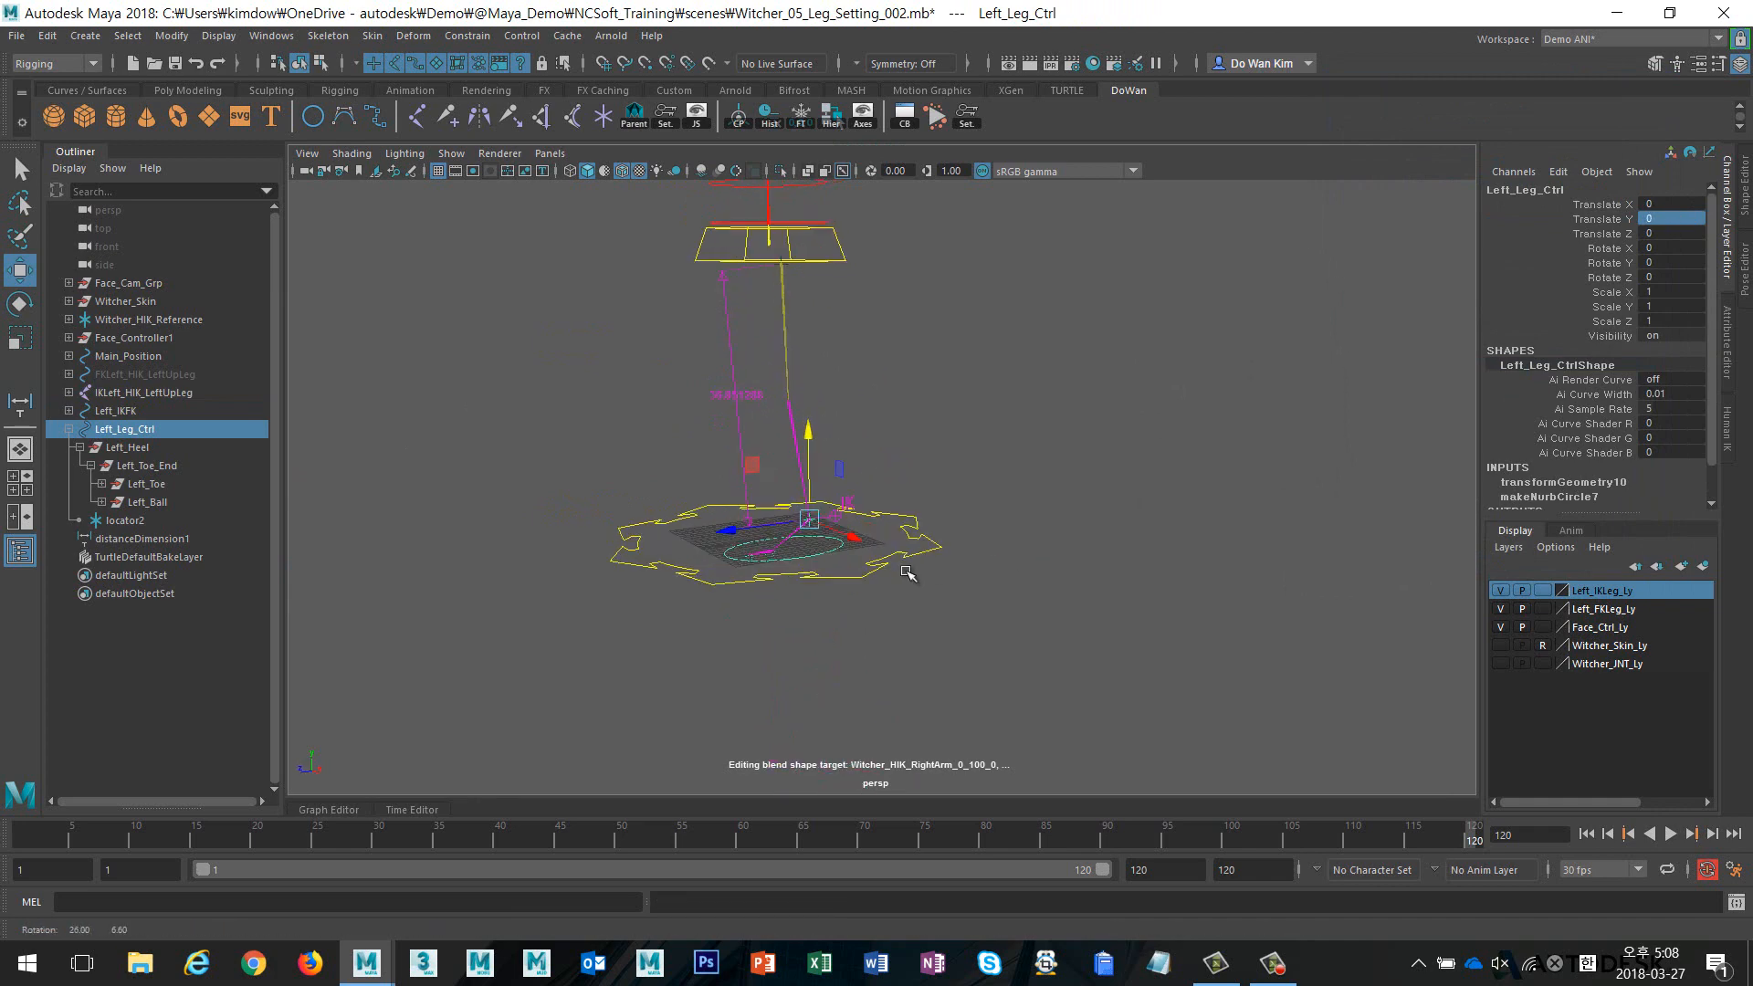
Set Post Infinity to Cycle with Offset on the Translate X curves of IKLeft_HIK_LeftLeg and IKLeft_HIK_LeftFoot
right_click_drag(909, 575, 1150, 599, "alt")
middle_click_drag(699, 626, 786, 560, "alt")
left_click(765, 532)
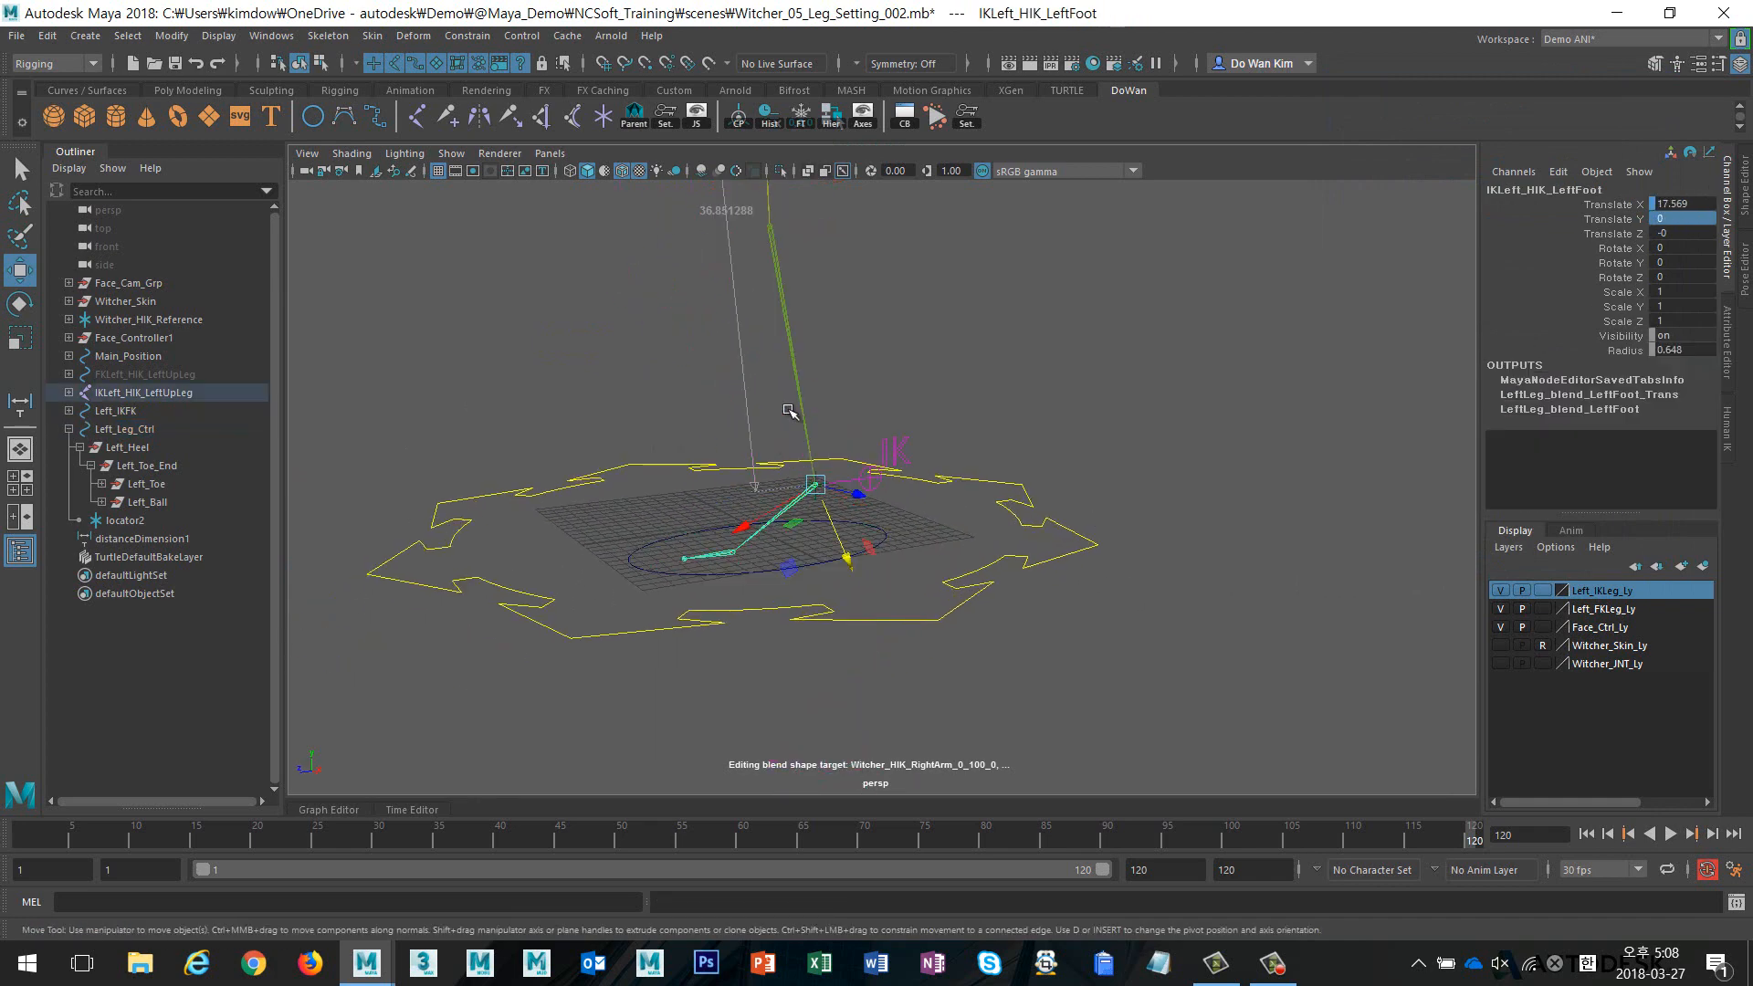
left_click(356, 809)
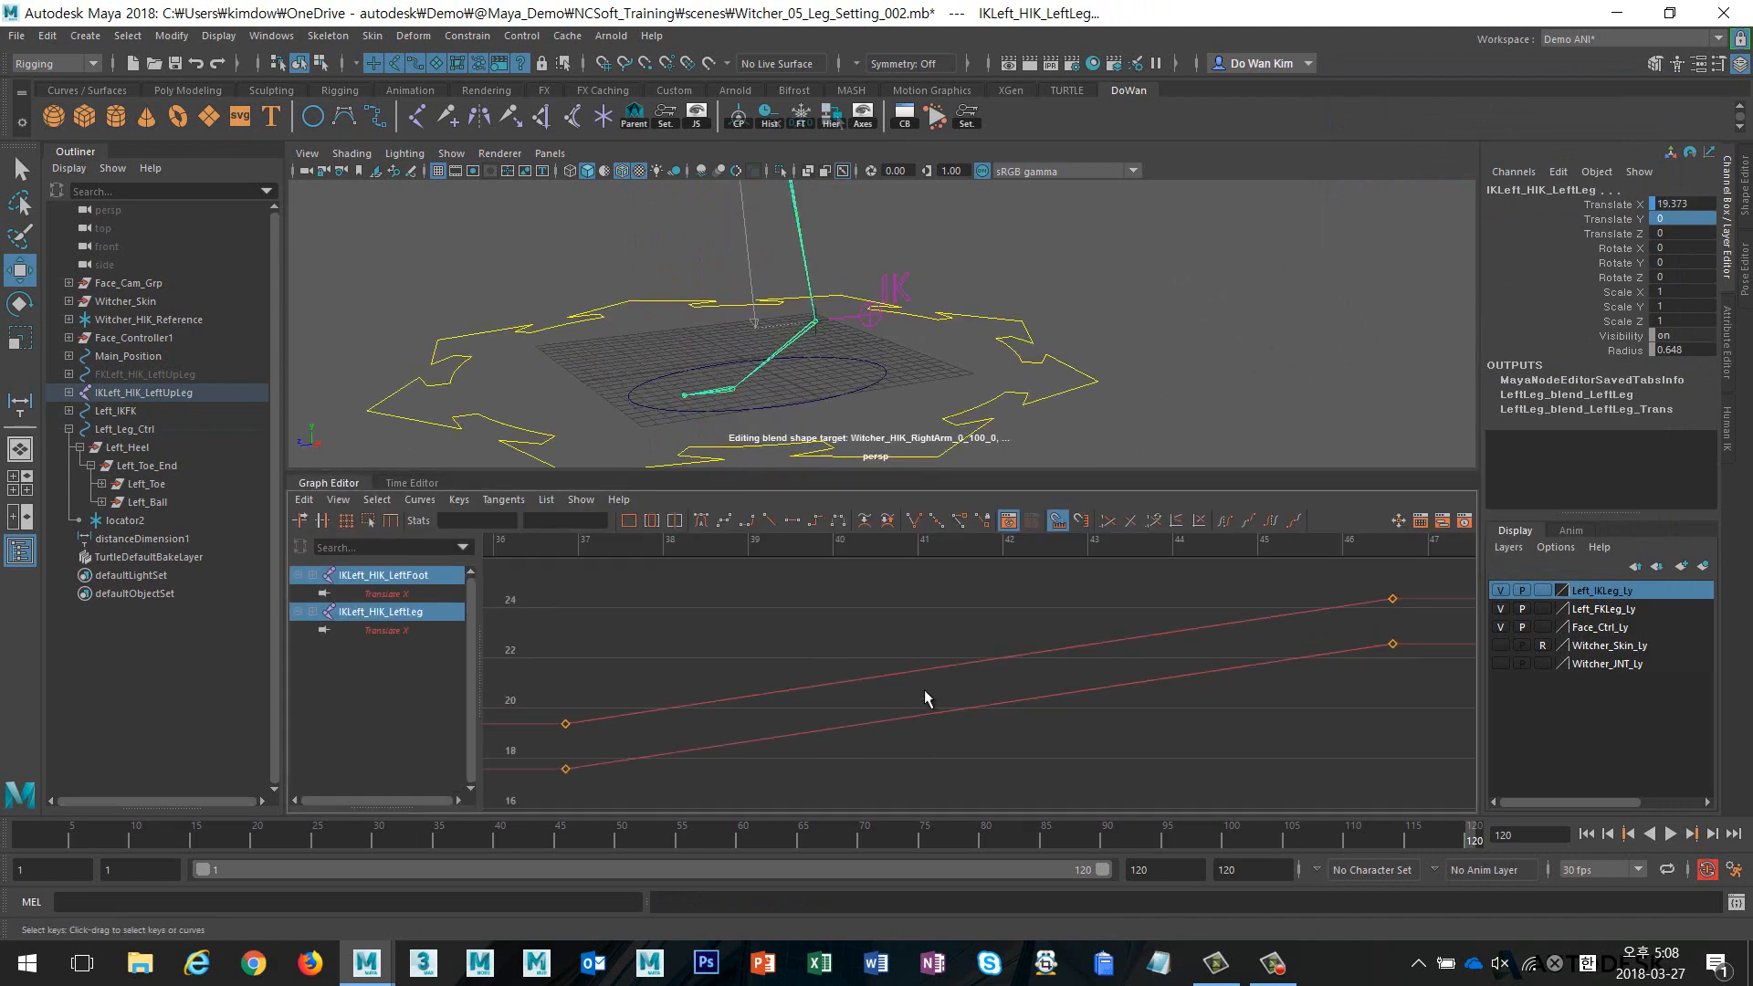
left_click_drag(946, 635, 970, 753)
right_click_drag(970, 753, 874, 680, "alt")
left_click(420, 500)
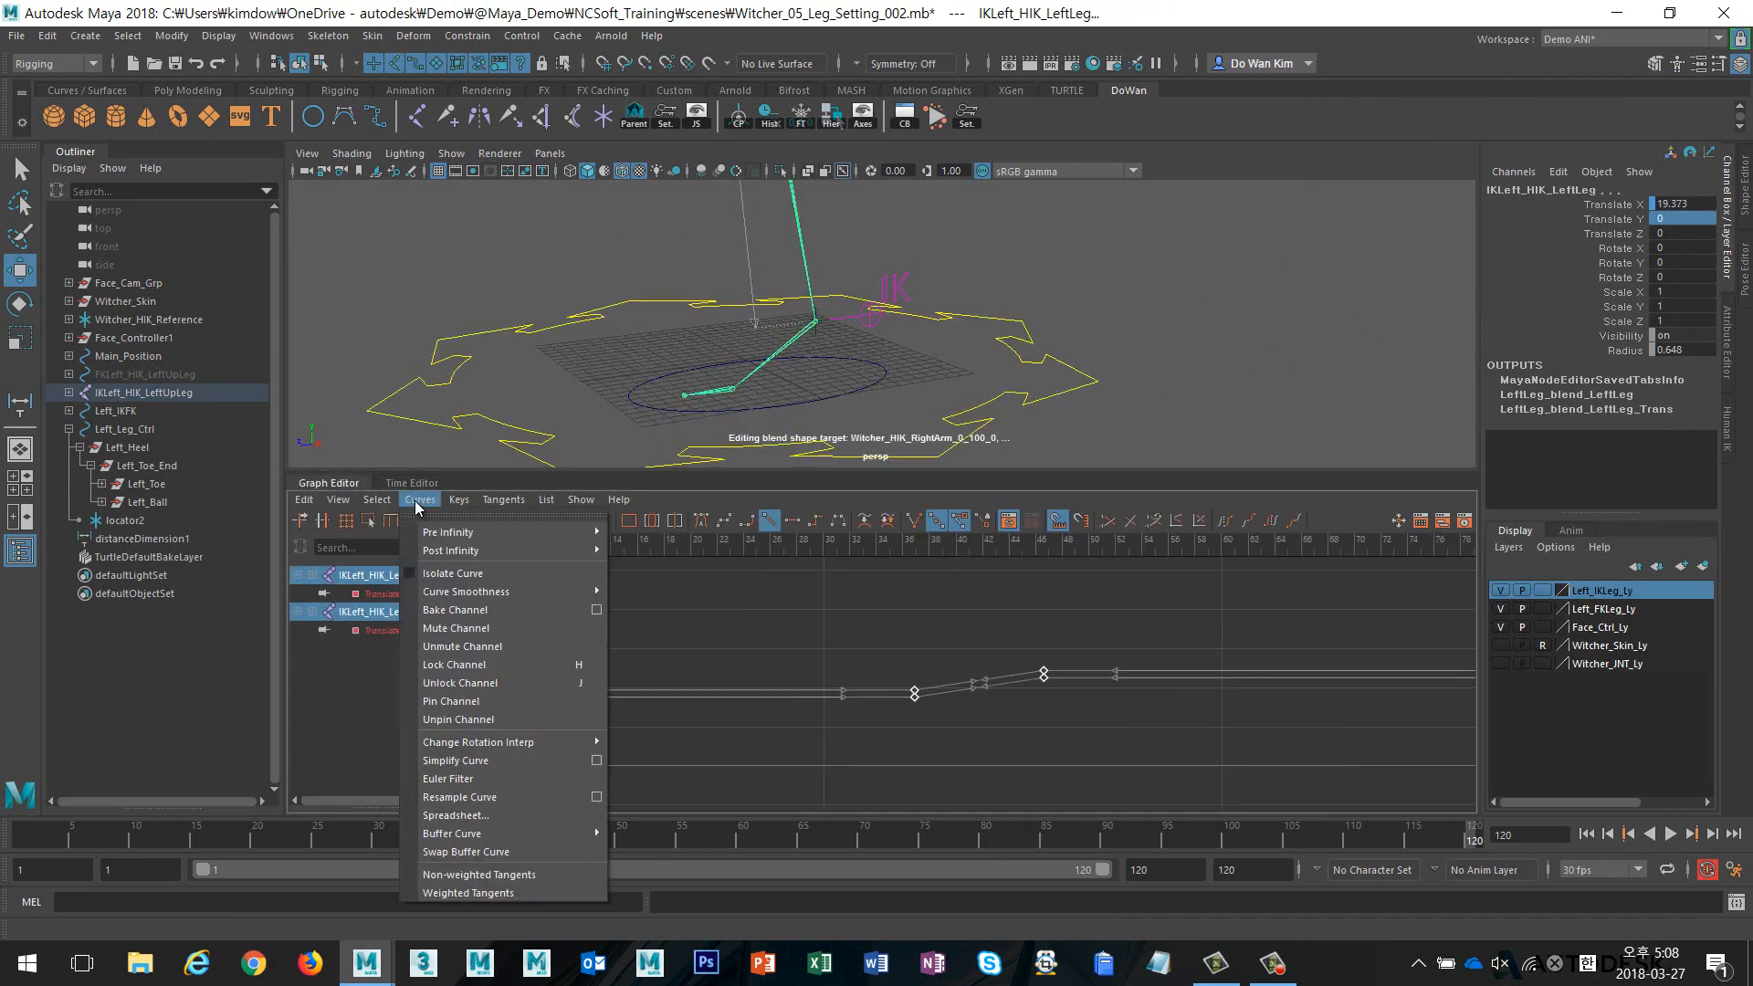
mouse_move(555, 547)
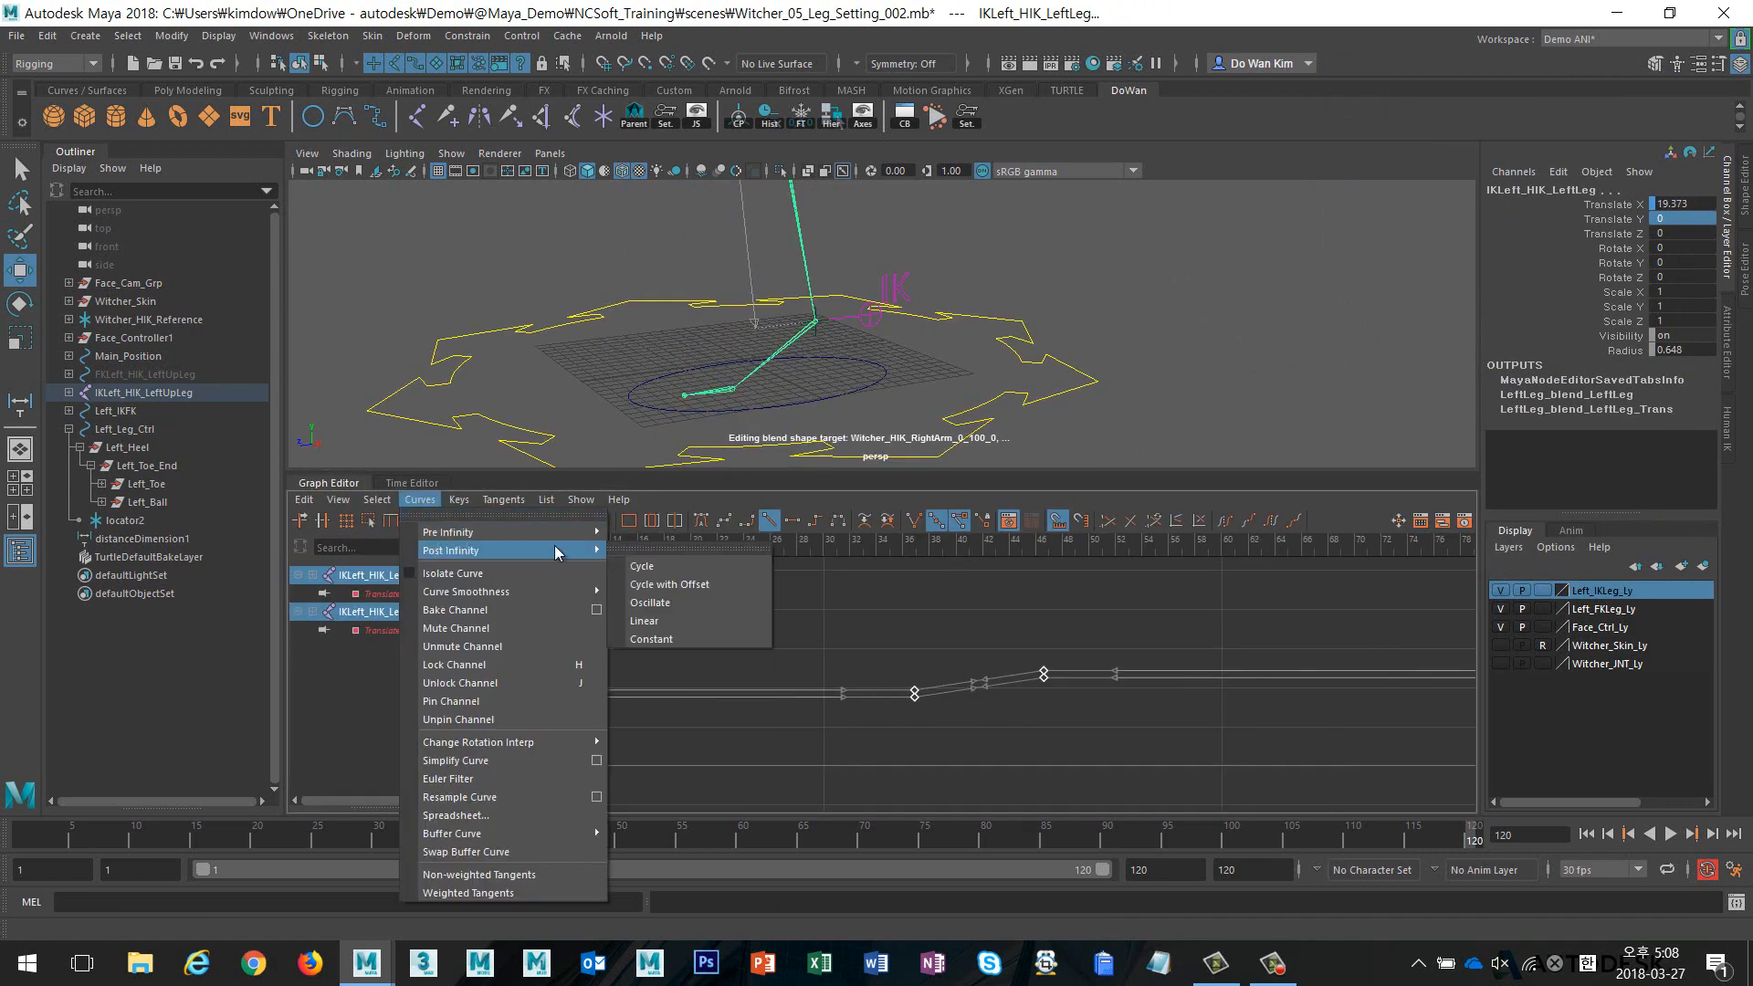
left_click(676, 582)
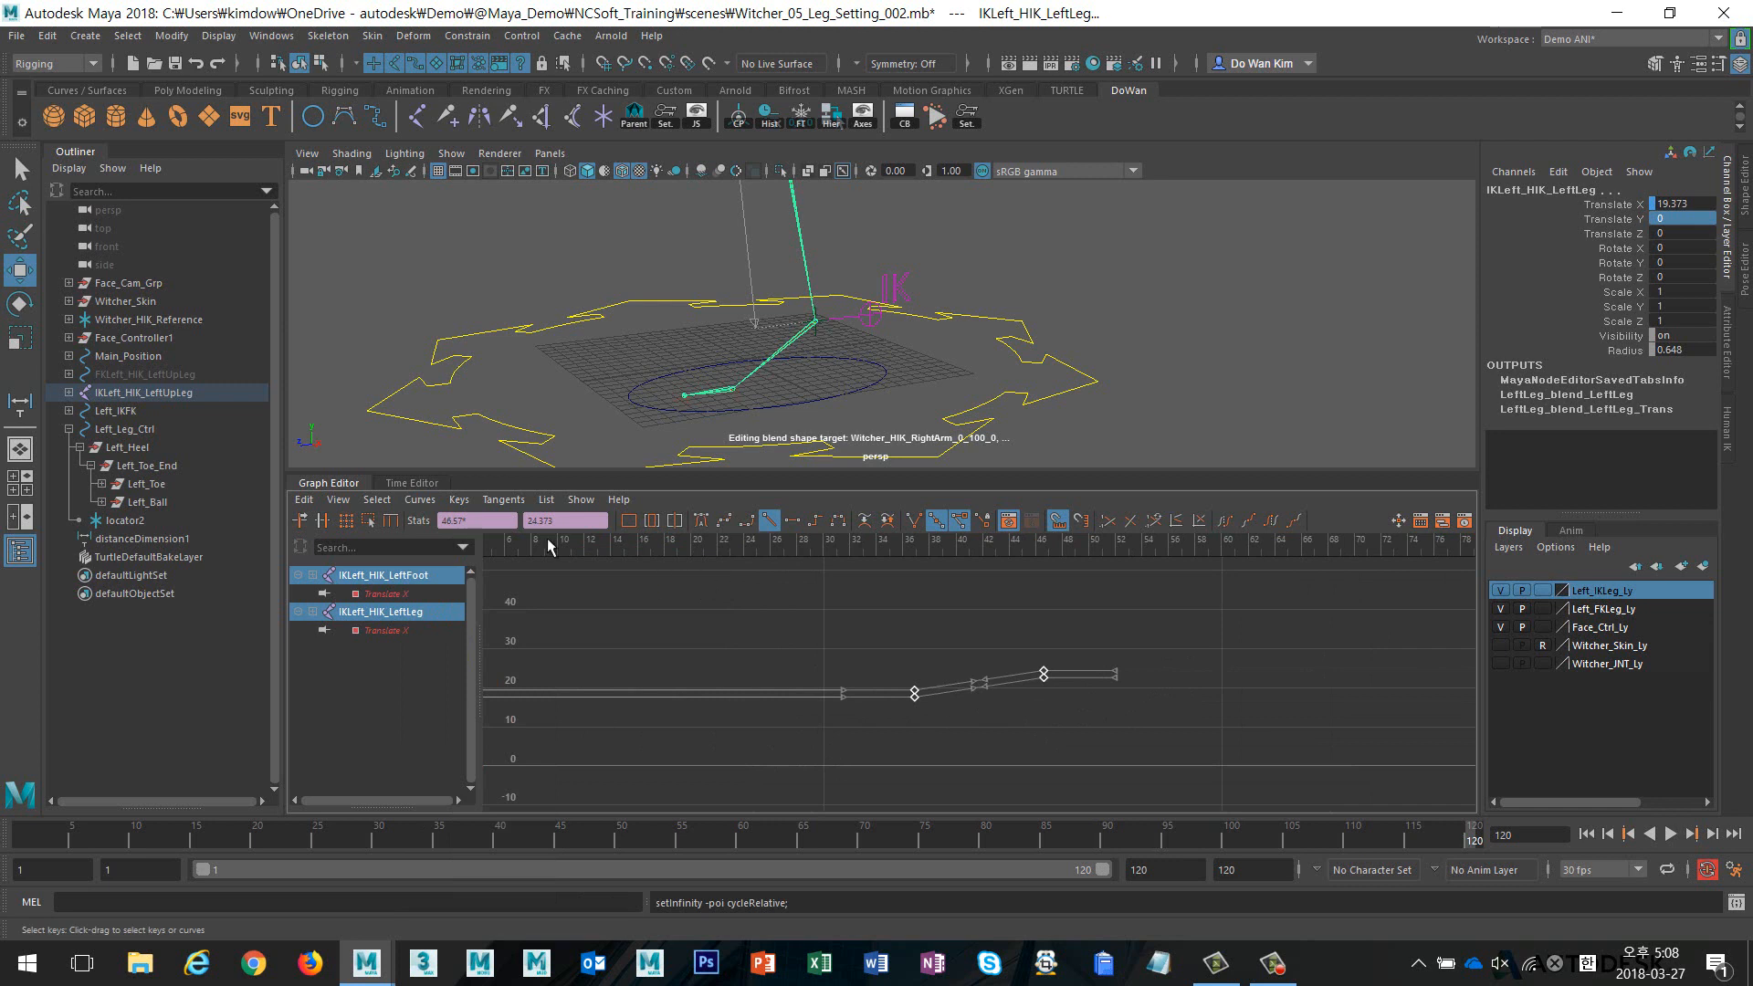
mouse_move(474, 537)
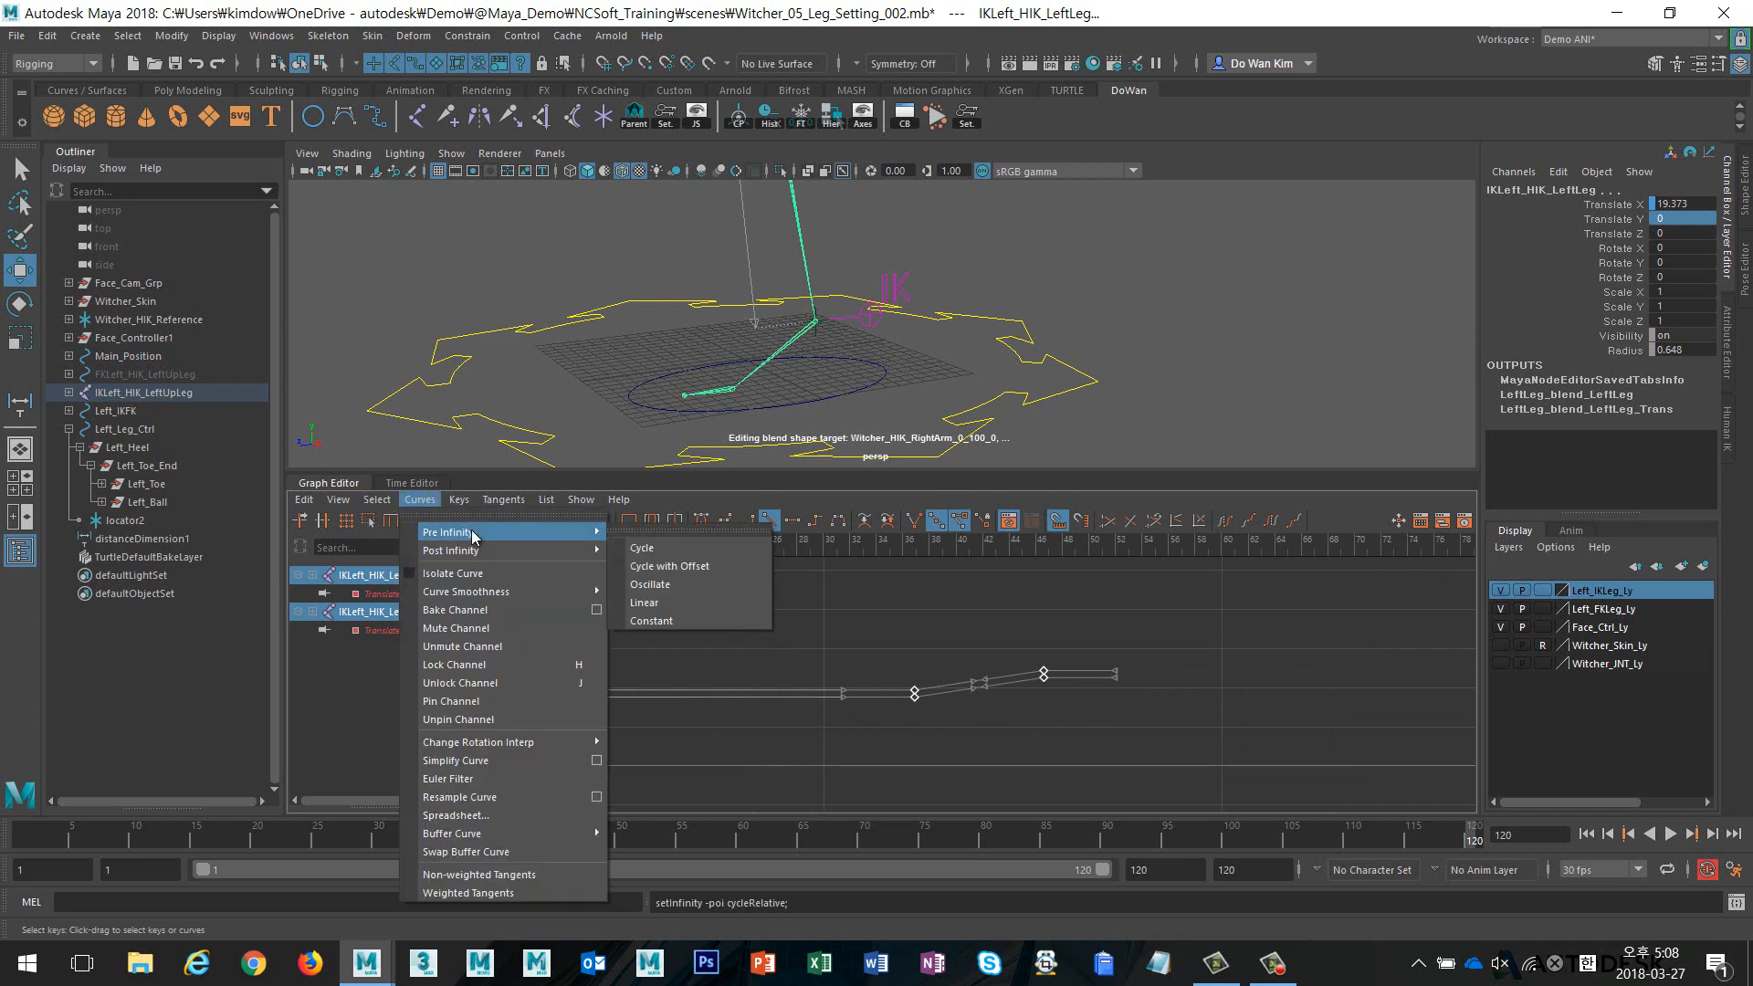
left_click(1250, 178)
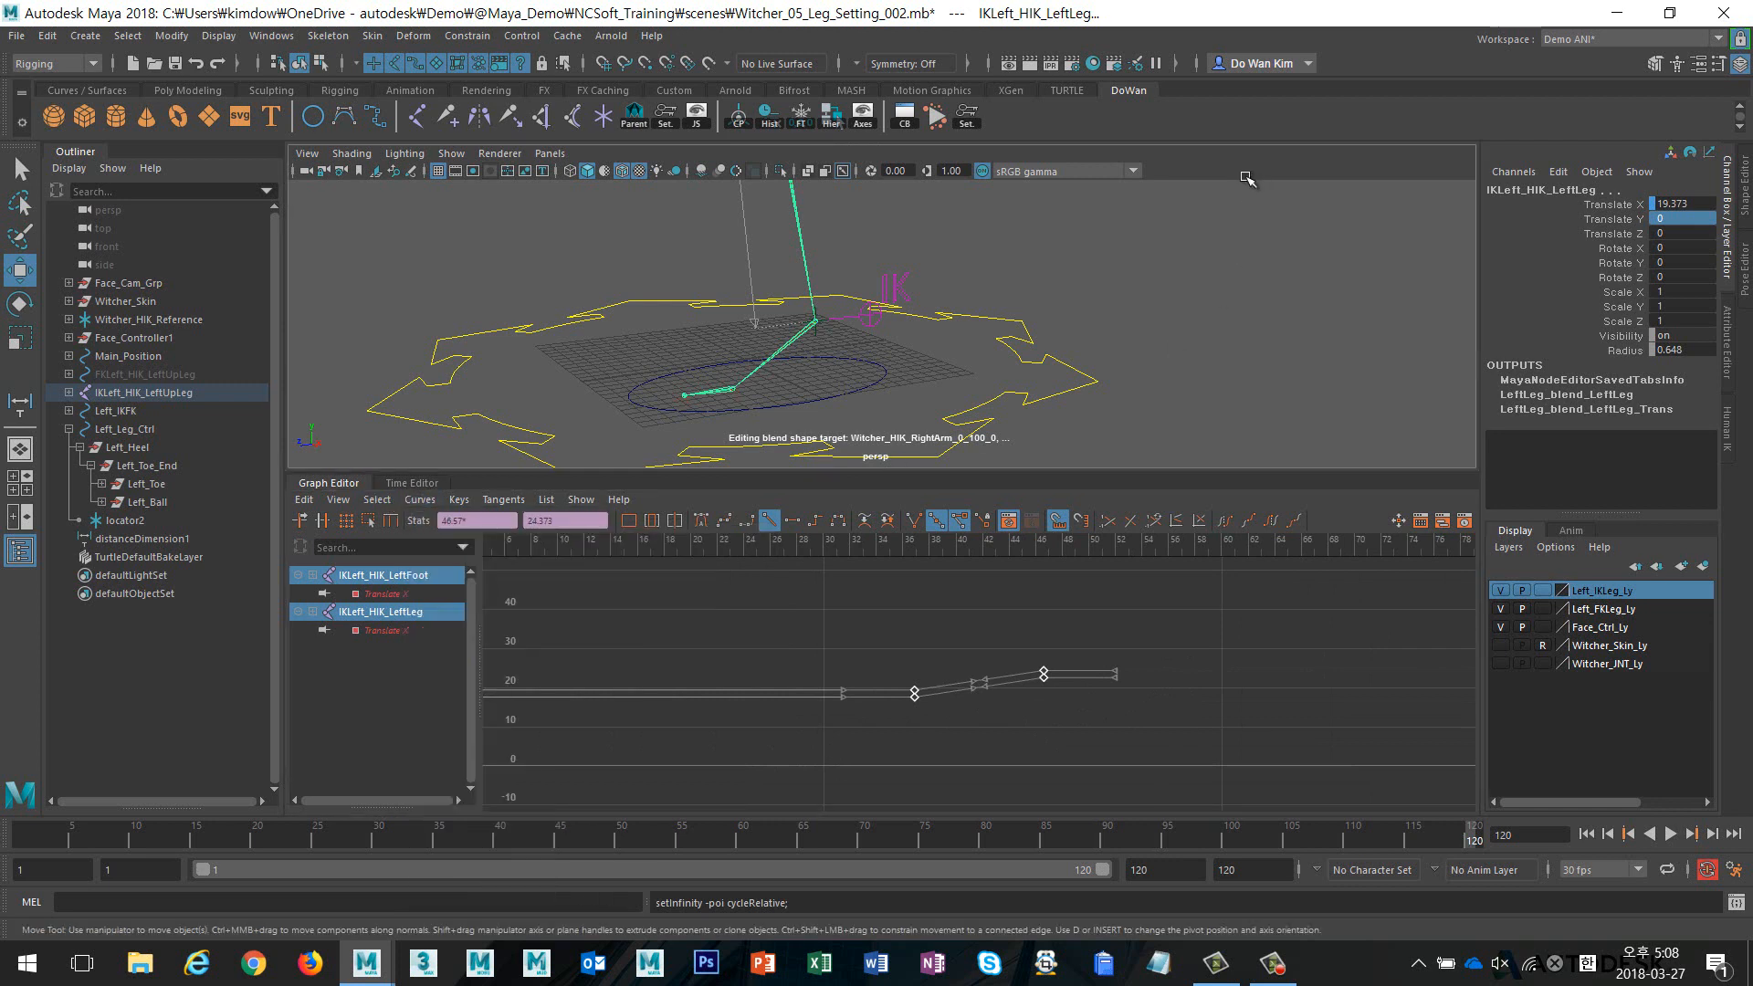
Close the Graph Editor, pull Left_Leg_Ctrl far down to test continuous stretching, and undo the move
left_click(329, 483)
right_click_drag(959, 482, 722, 573, "alt")
left_click(863, 549)
left_click_drag(845, 410, 879, 753)
key("ctrl+z")
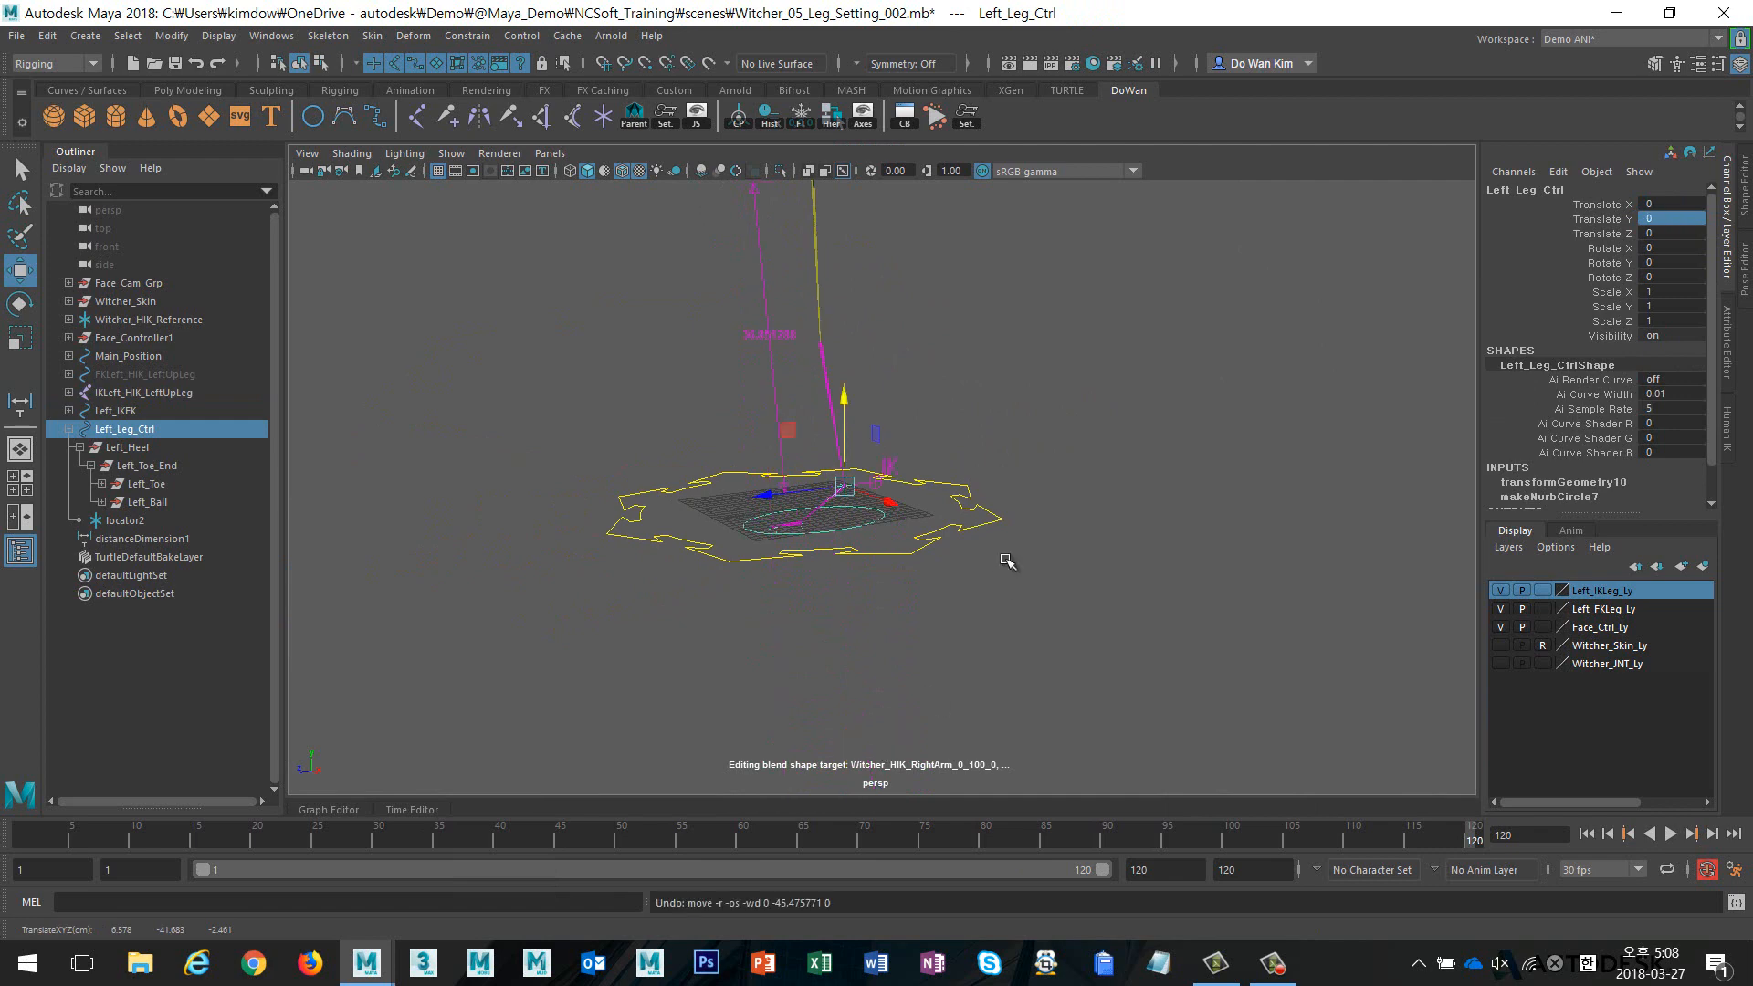
left_click(1026, 473)
Create an IK handle with the Rotate-Plane Solver from the left hip joint to the left ankle joint
left_click_drag(891, 473, 917, 491, "alt")
middle_click_drag(1037, 395, 1044, 486, "alt")
left_click_drag(1044, 486, 1012, 486, "alt")
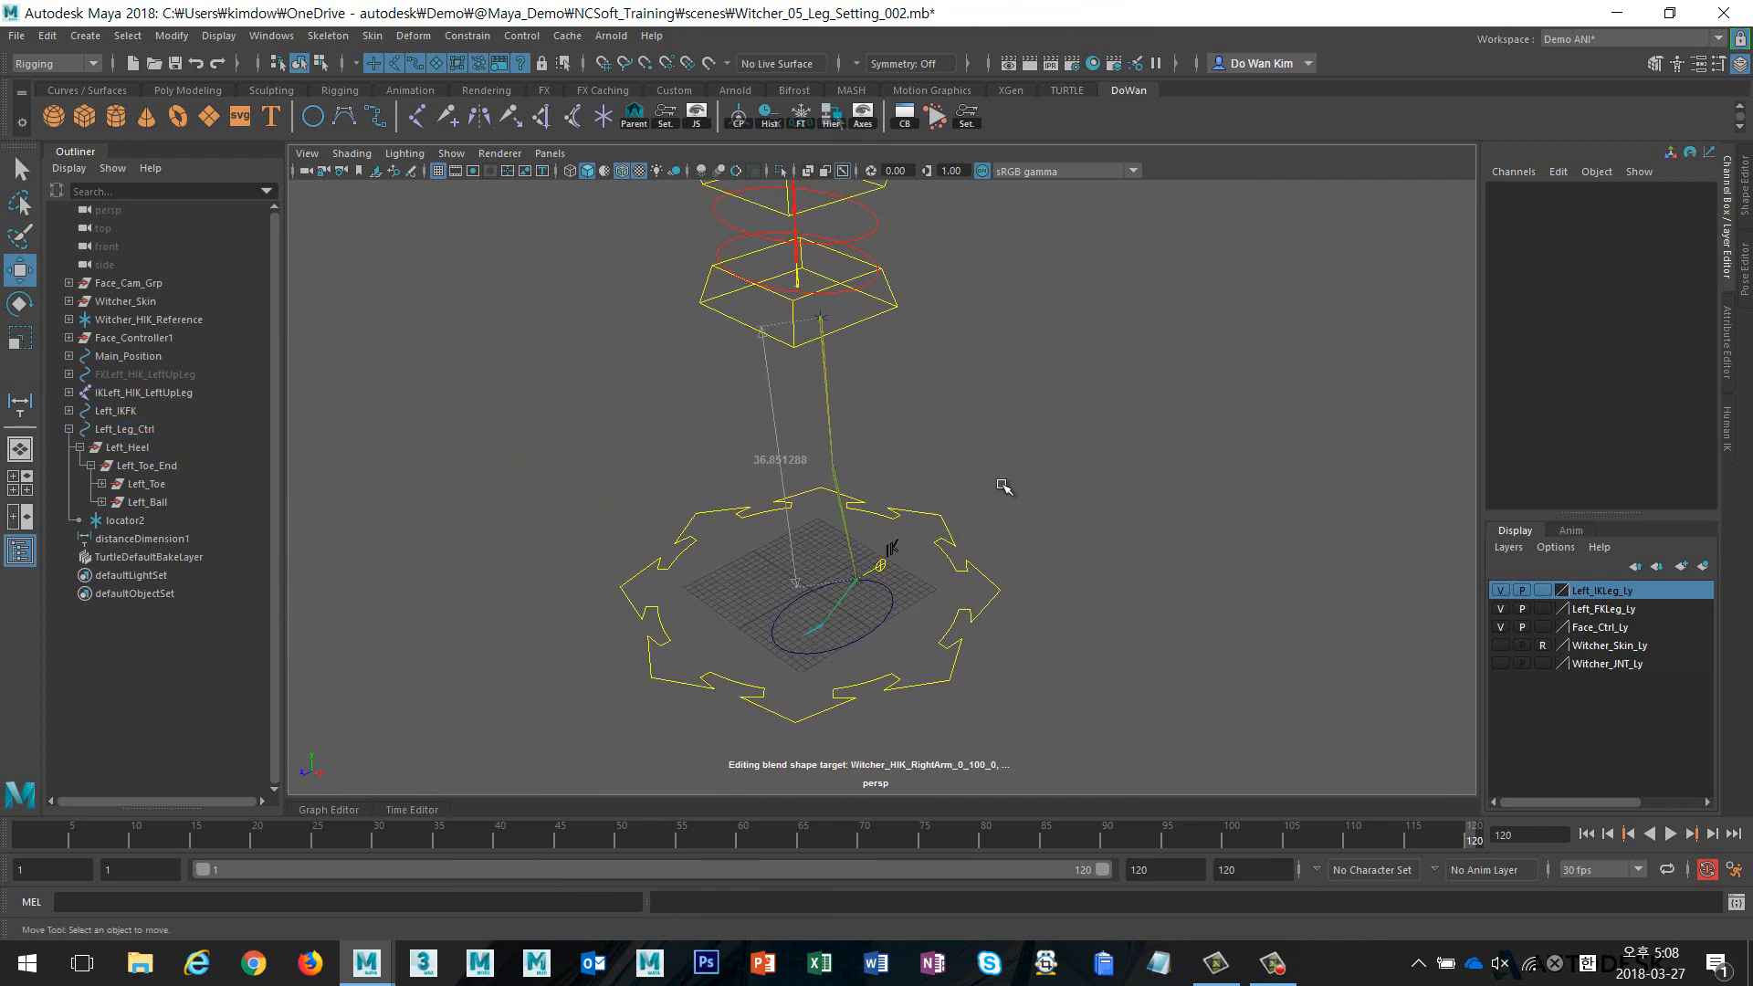
left_click(328, 35)
left_click(515, 262)
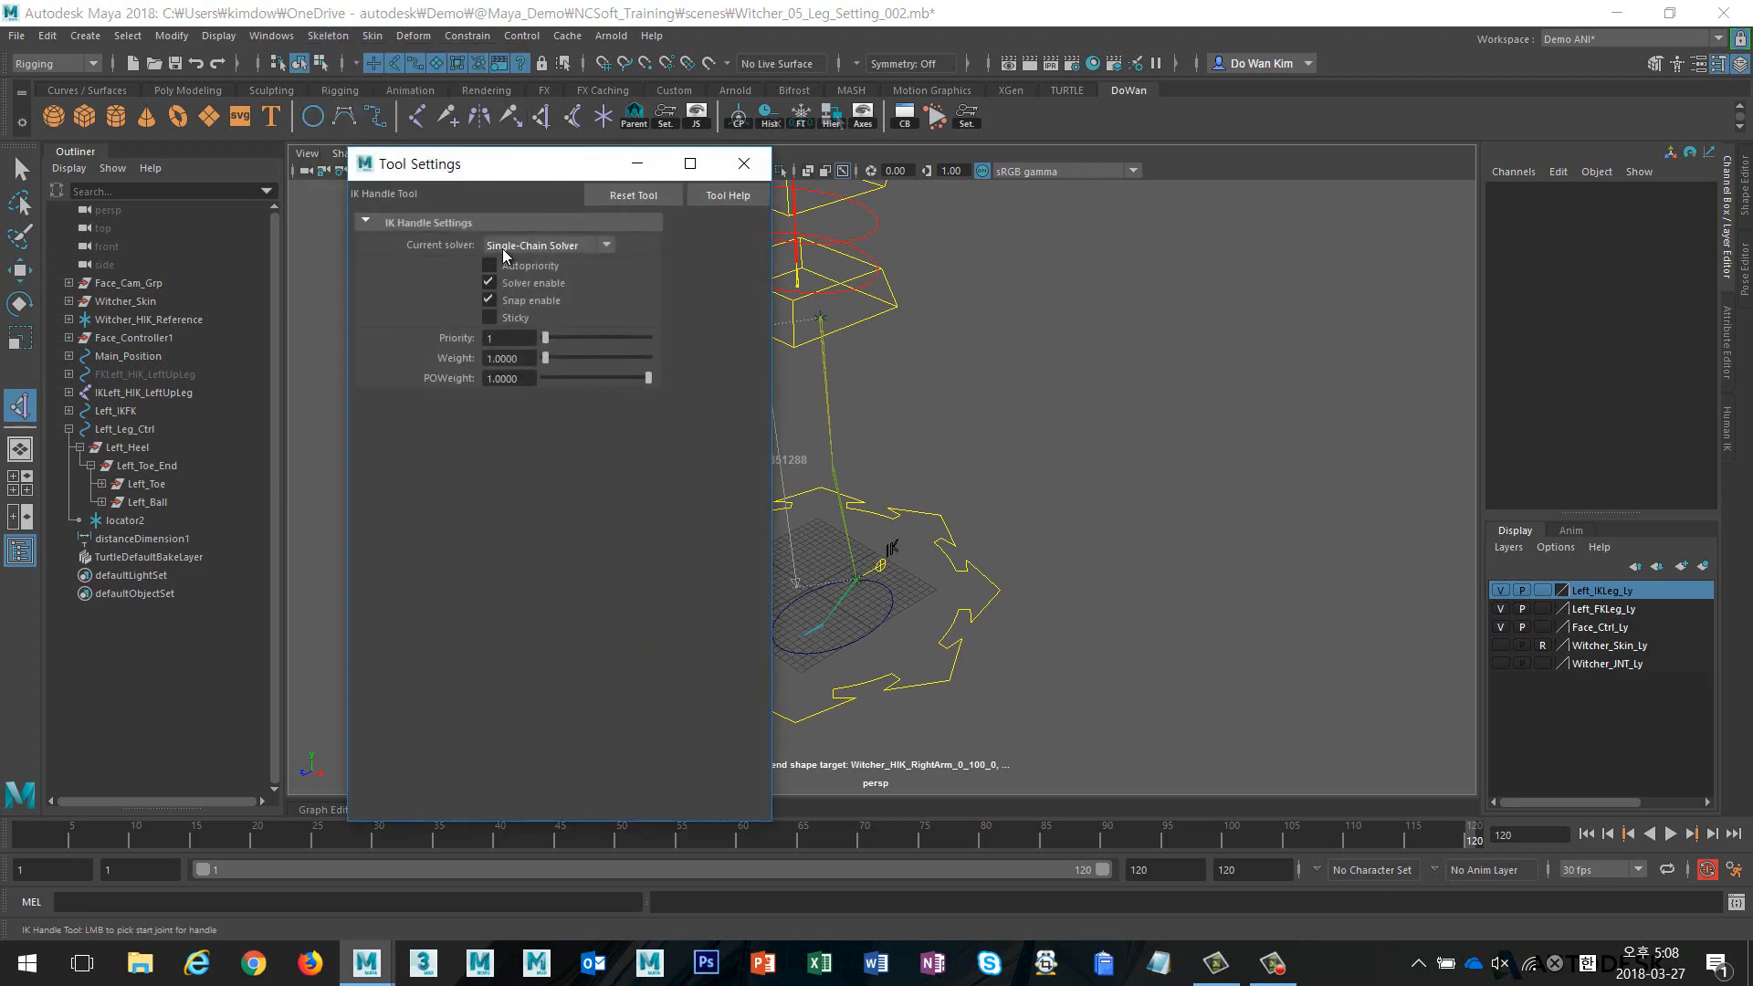
left_click(606, 244)
left_click(559, 288)
left_click(821, 318)
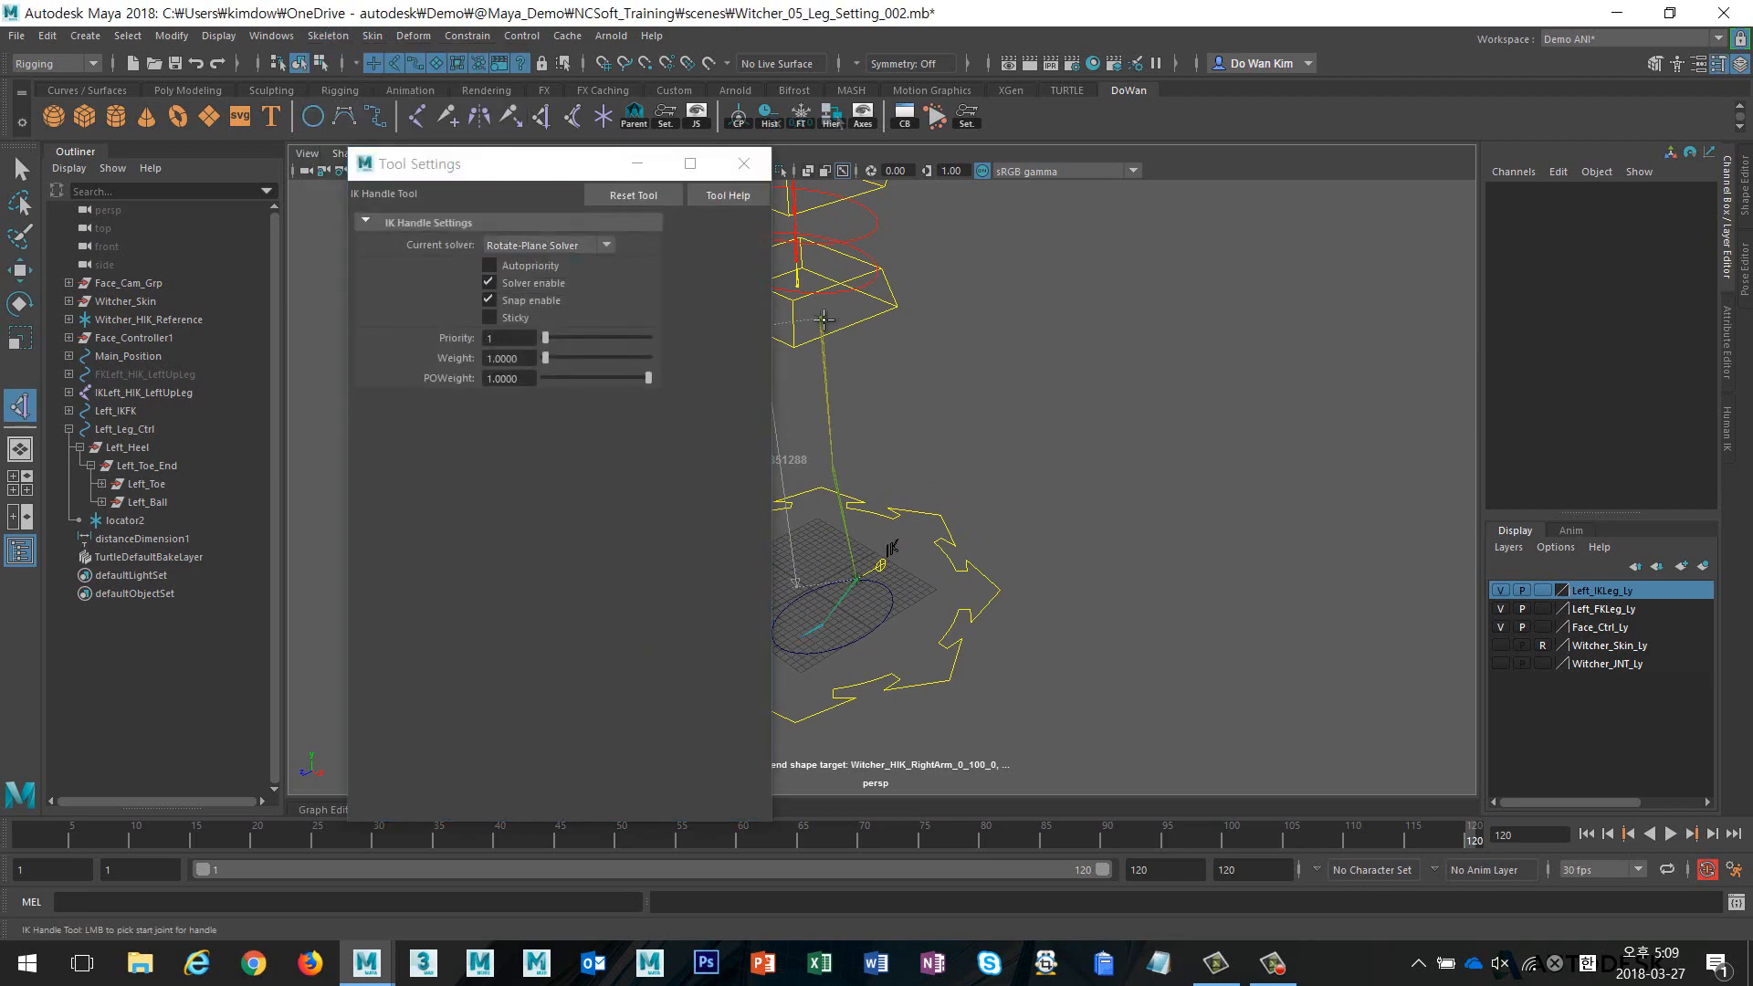
left_click(856, 569)
left_click(745, 164)
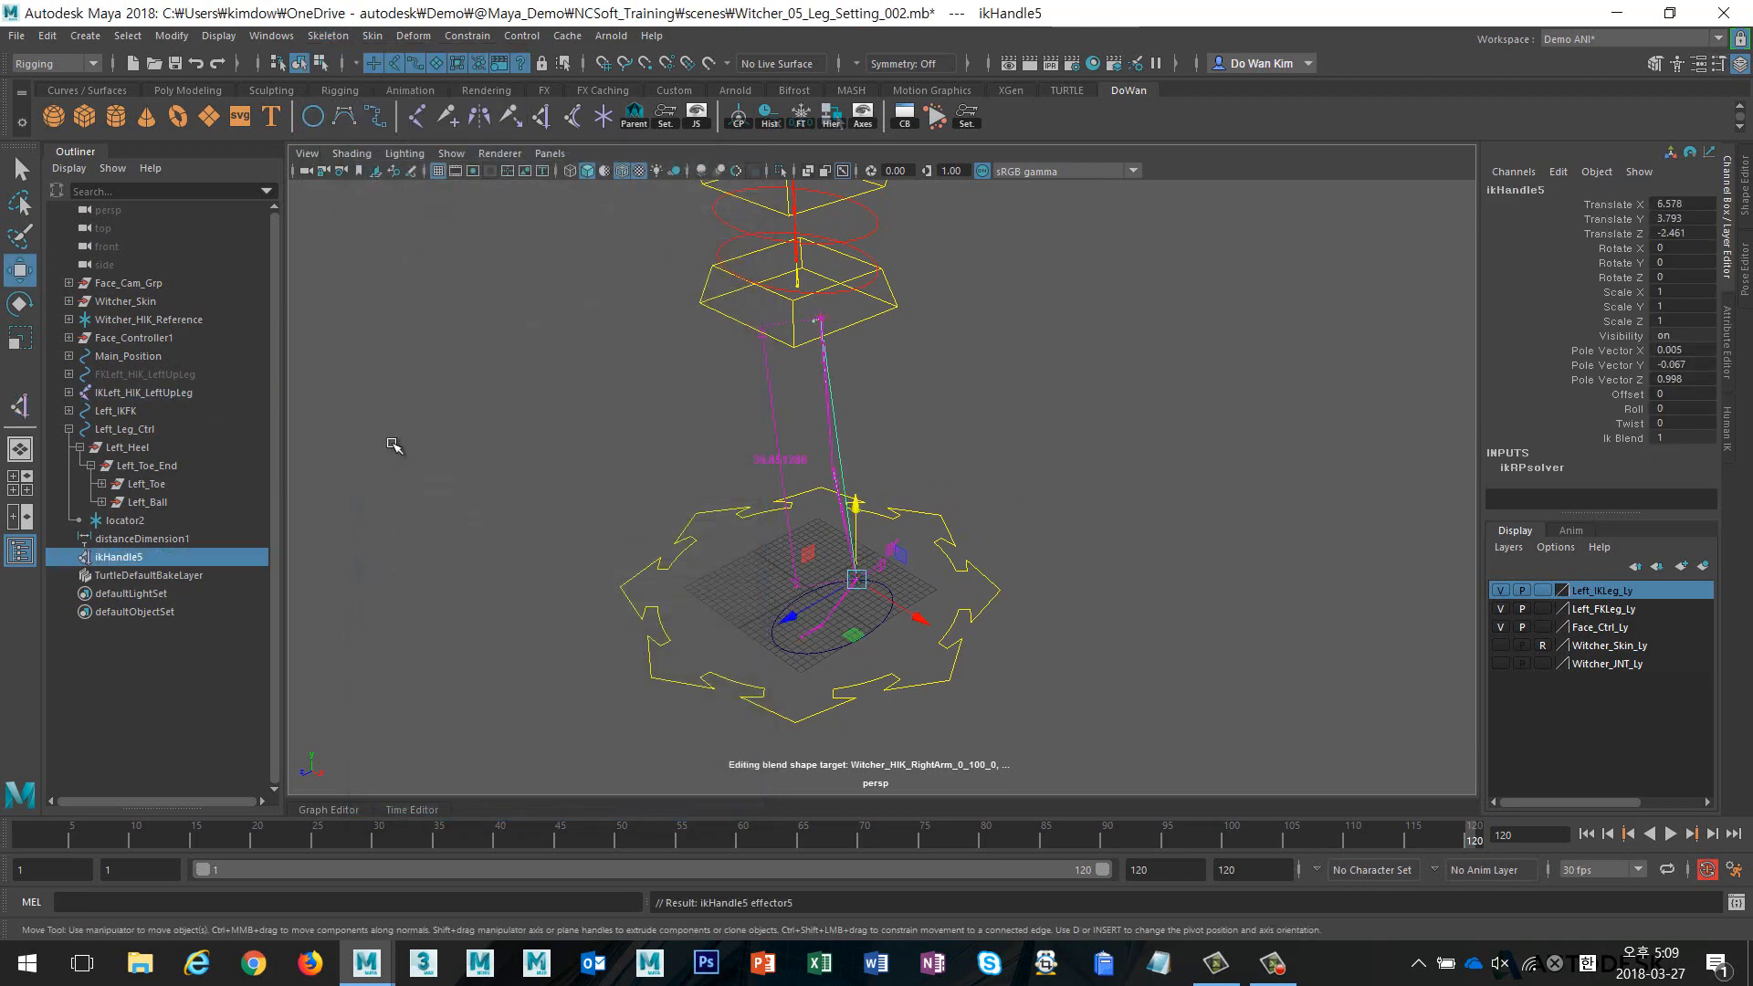
Parent the new leg IK handle under Left_Ball
left_click_drag(440, 571, 400, 510, "alt")
right_click_drag(400, 510, 618, 474, "alt")
left_click_drag(422, 438, 417, 473, "alt")
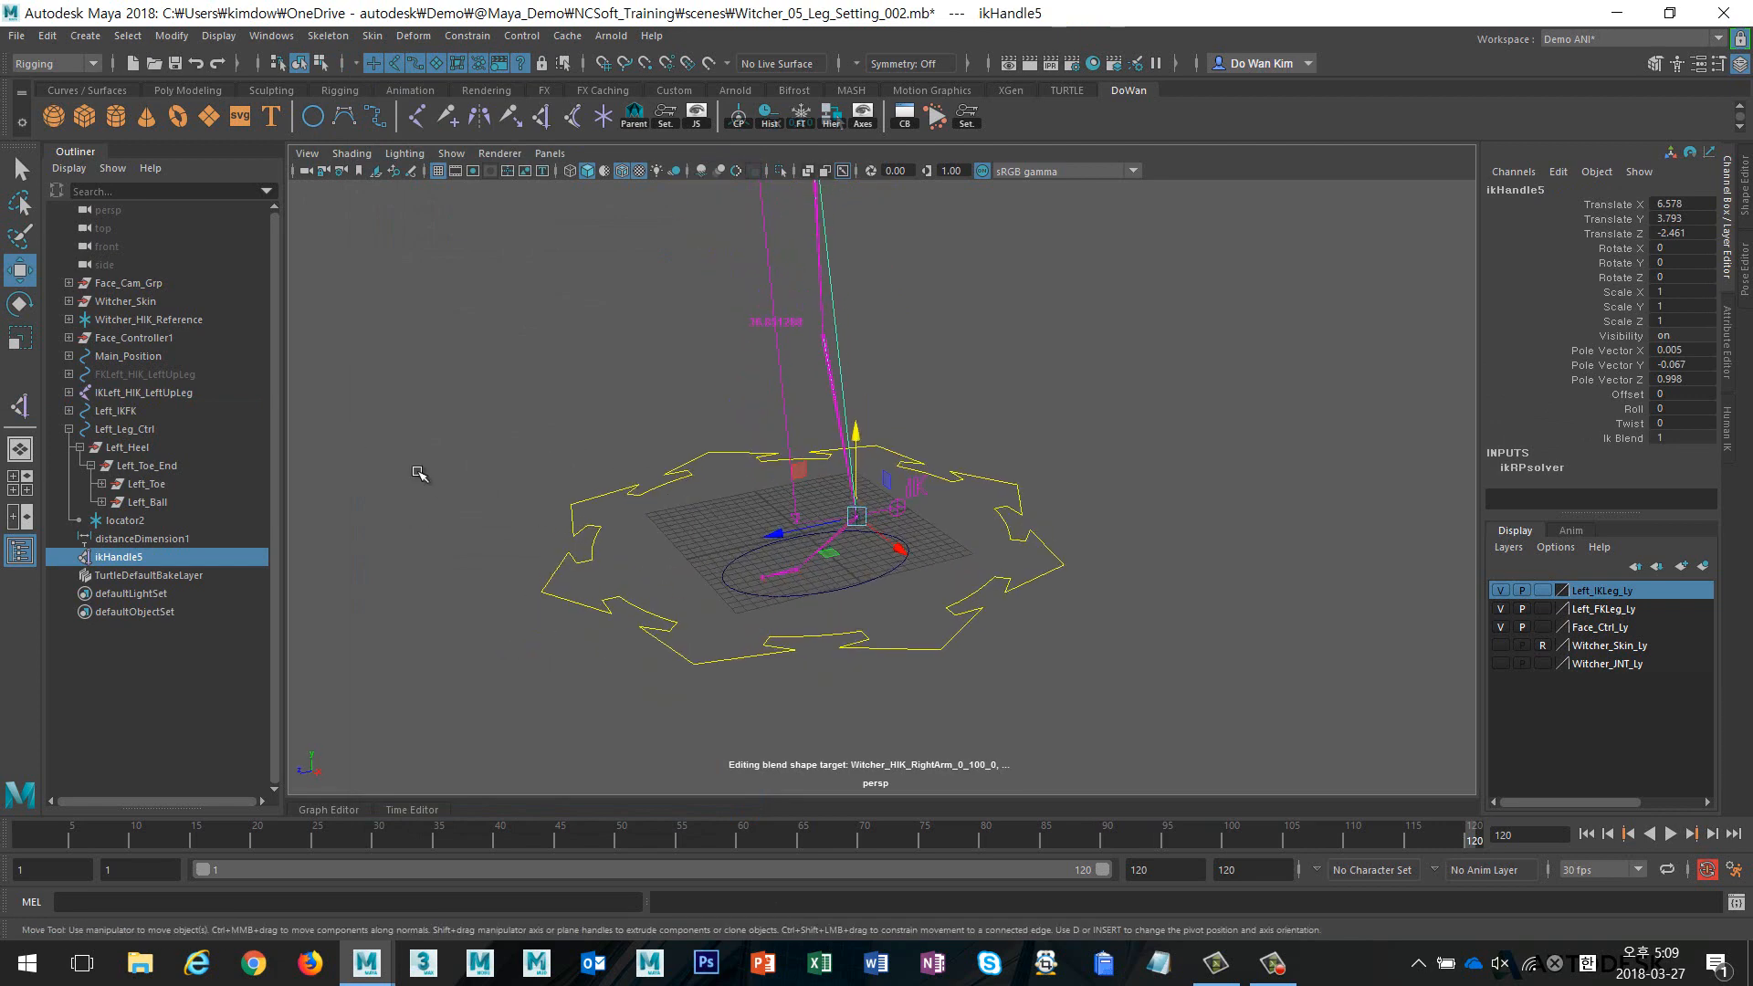
left_click(162, 503, "ctrl")
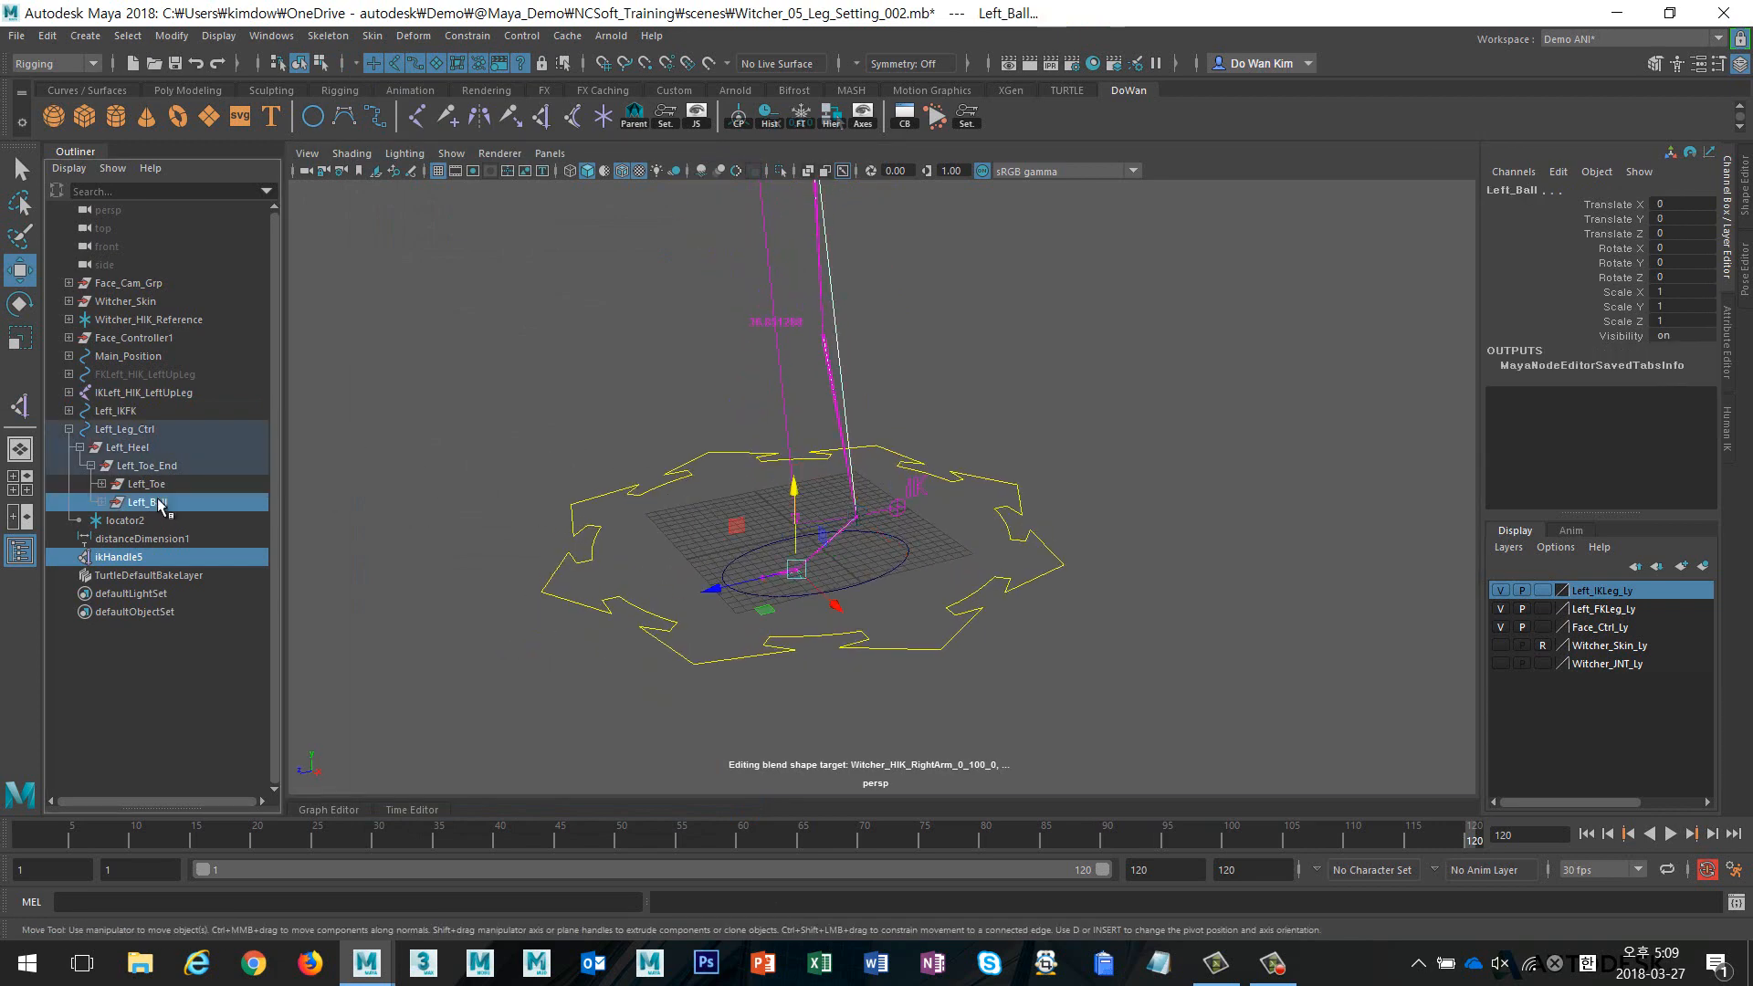
left_click(536, 520)
Move Left_Leg_Ctrl to test the joint chain with its new IK handle, and undo the move
left_click(897, 553)
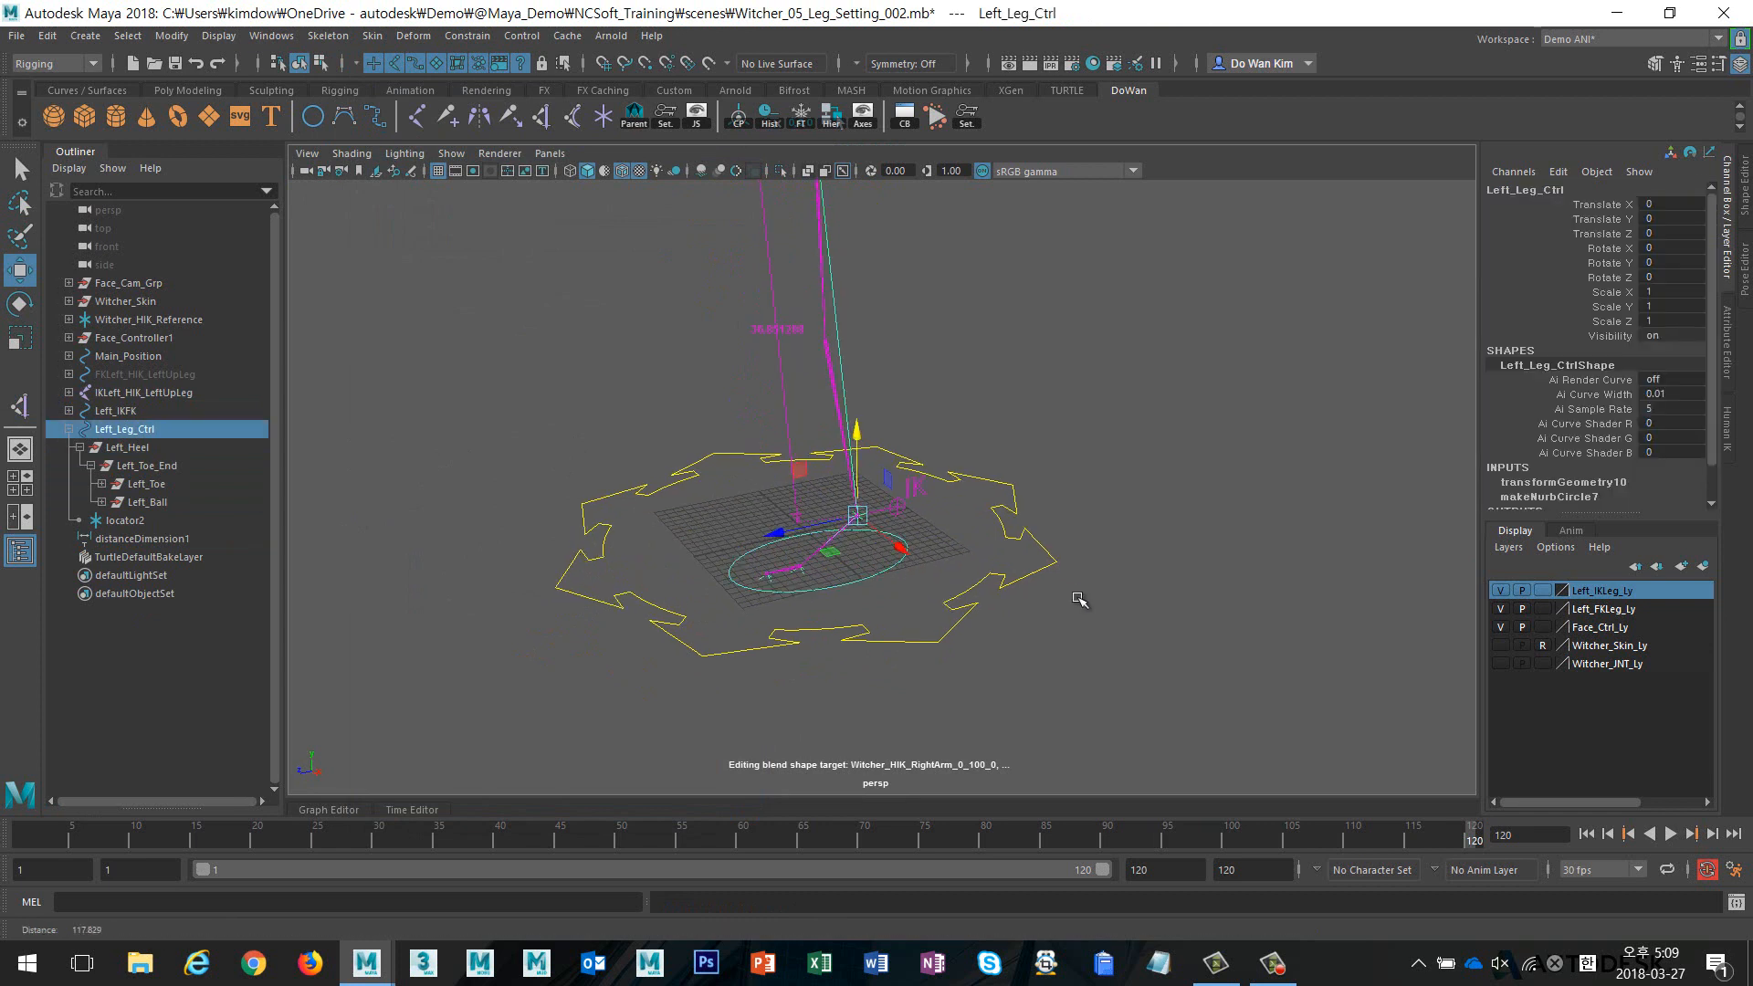
left_click_drag(1080, 600, 888, 595, "alt")
key("ctrl+z")
Rotate Left_Ball about its X axis to test the heel lift, and undo the rotation
right_click_drag(902, 575, 950, 594, "alt")
left_click(164, 501)
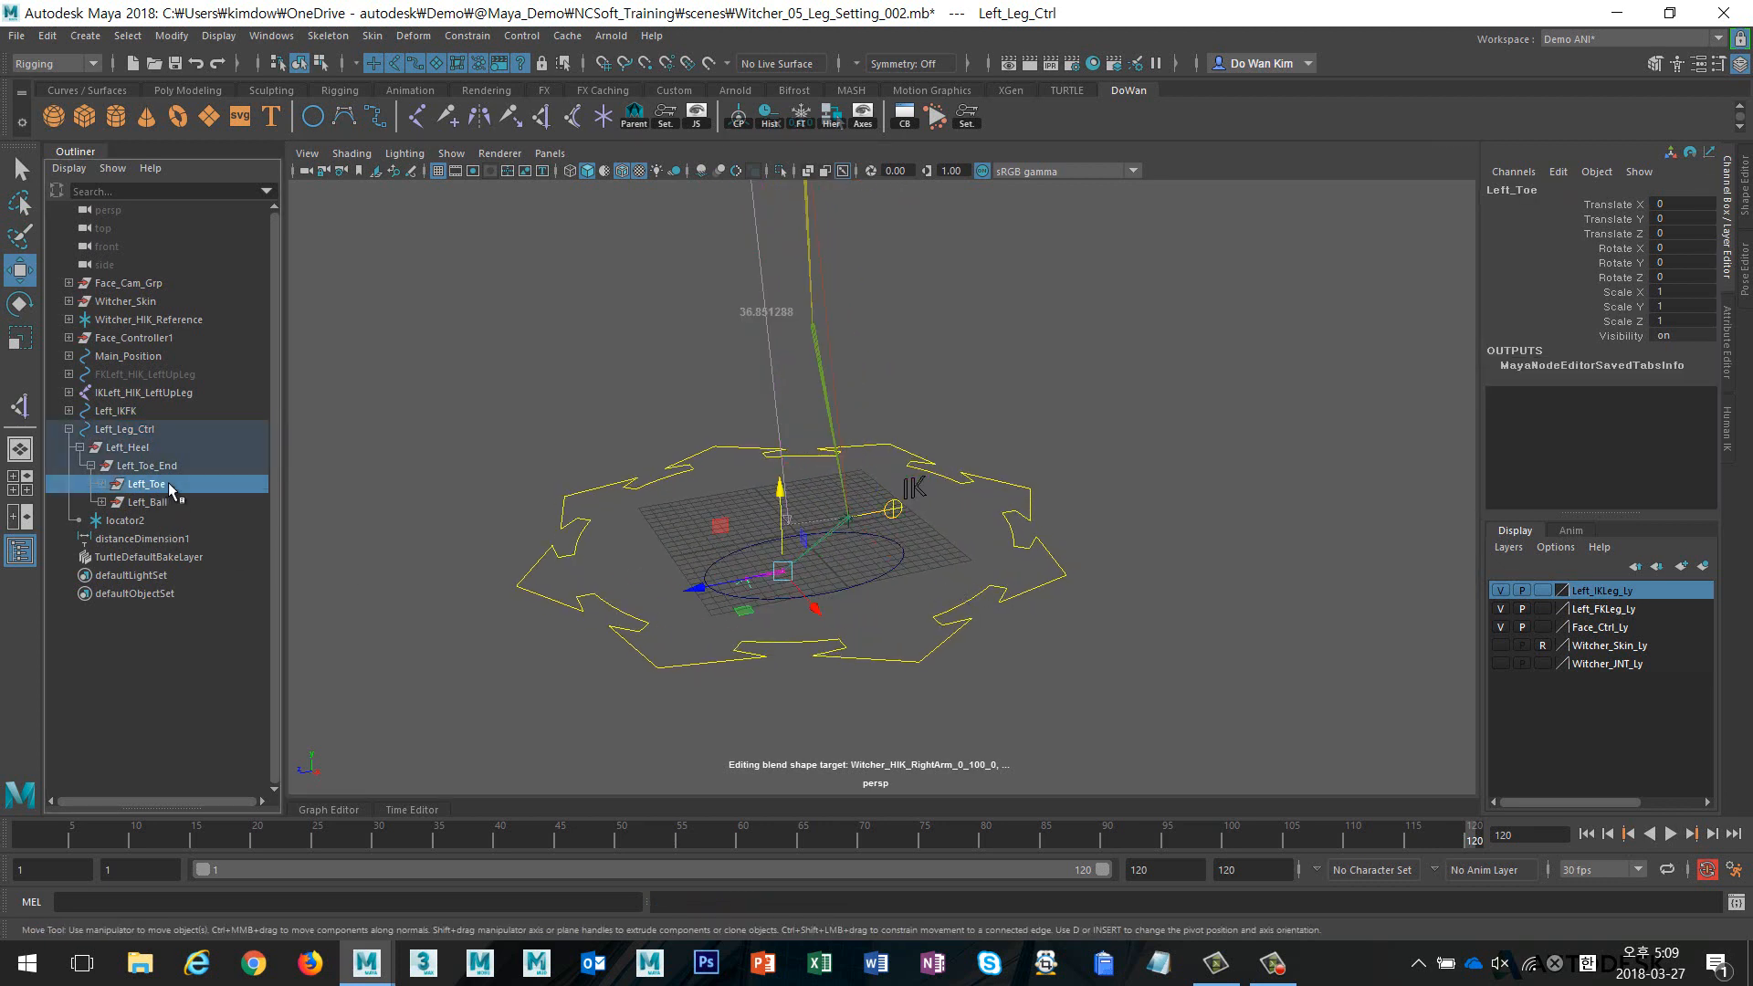
key("e")
left_click_drag(755, 505, 703, 557)
key("ctrl+z")
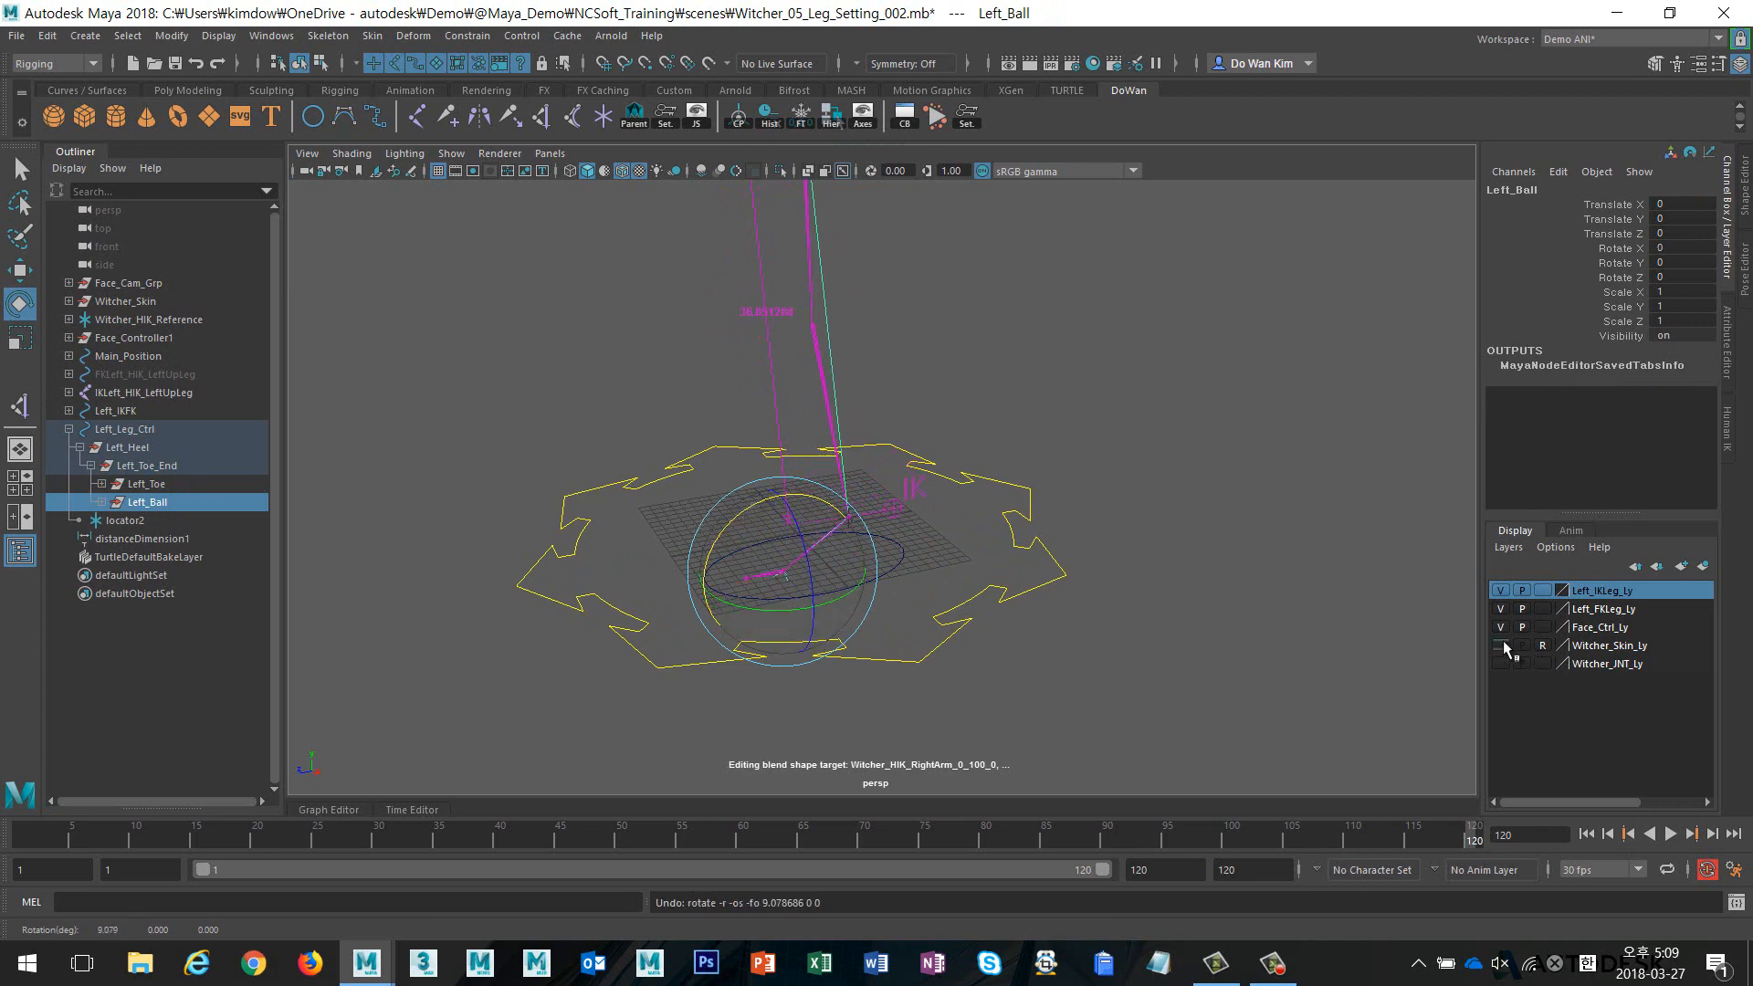
Show the Witcher_Skin_Ly layer, and try moving Left_Ball before undoing the move
left_click(1500, 644)
right_click_drag(1041, 615, 826, 496, "alt")
key("w")
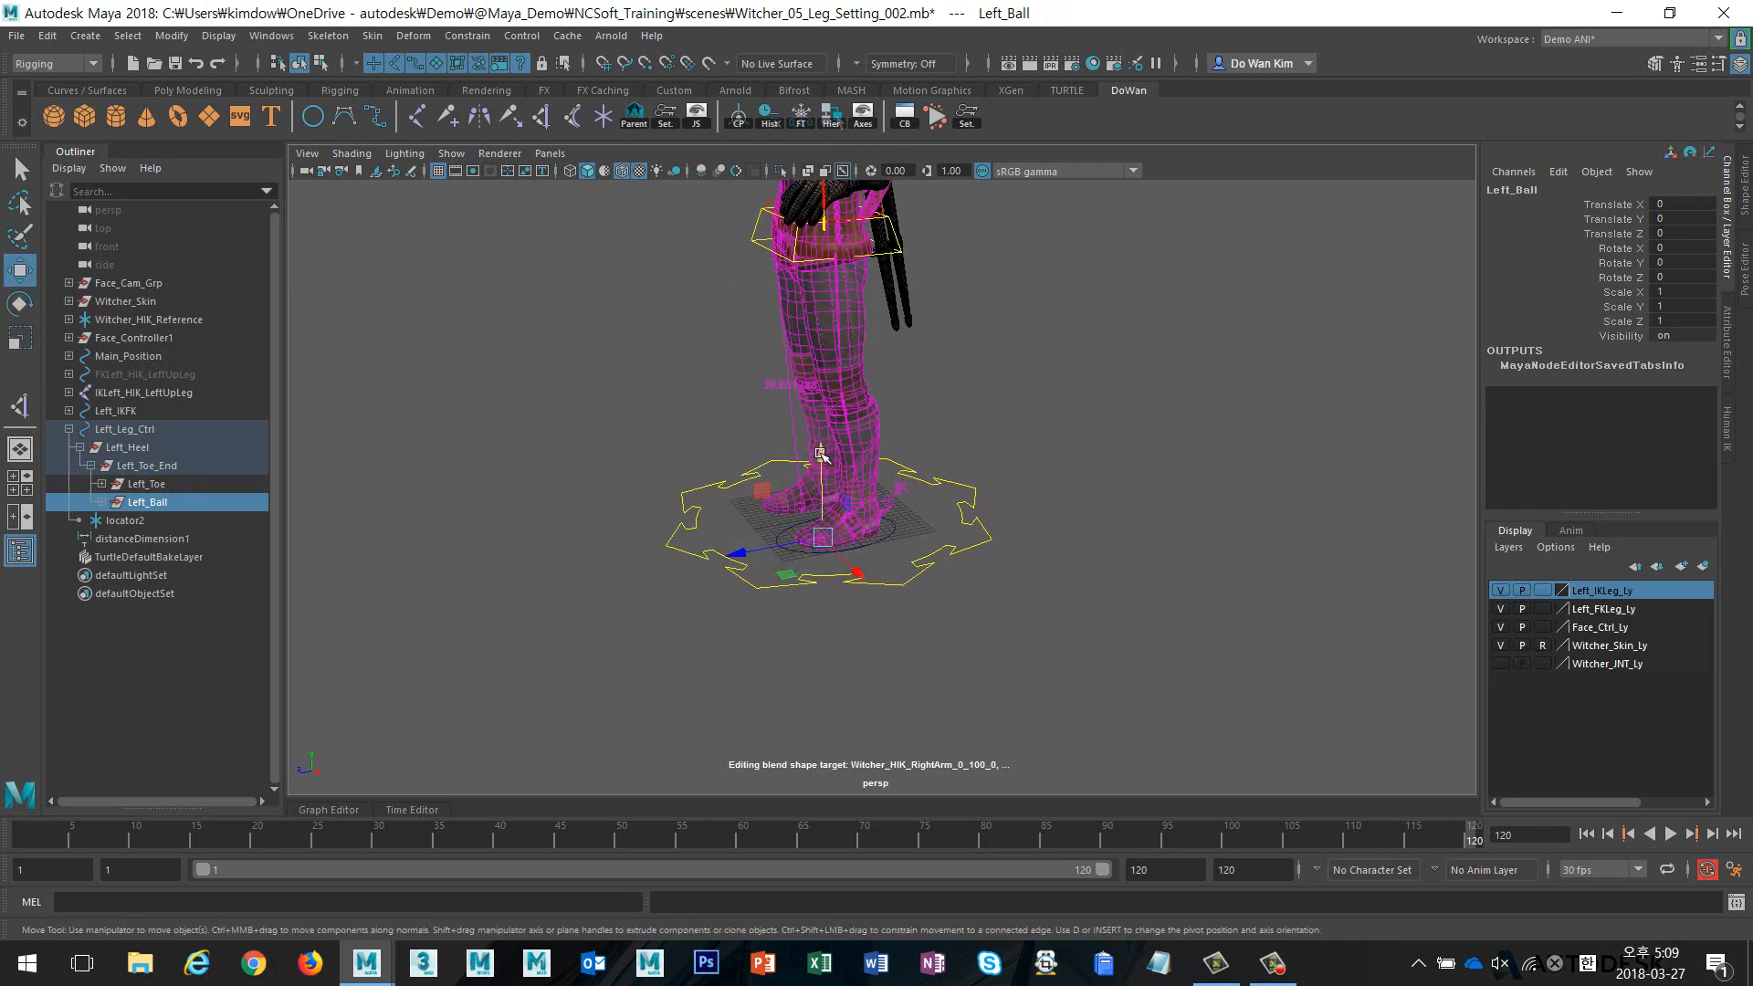
mouse_move(826, 453)
left_mouse_down()
mouse_move(828, 505)
mouse_move(804, 464)
mouse_move(796, 716)
mouse_move(809, 412)
mouse_move(809, 595)
mouse_move(809, 466)
left_mouse_up()
key("ctrl+z")
Move Left_Leg_Ctrl forward and down to test the skinned leg, undo it and clear the selection
left_click(937, 510)
left_click(894, 530)
key("ctrl+z")
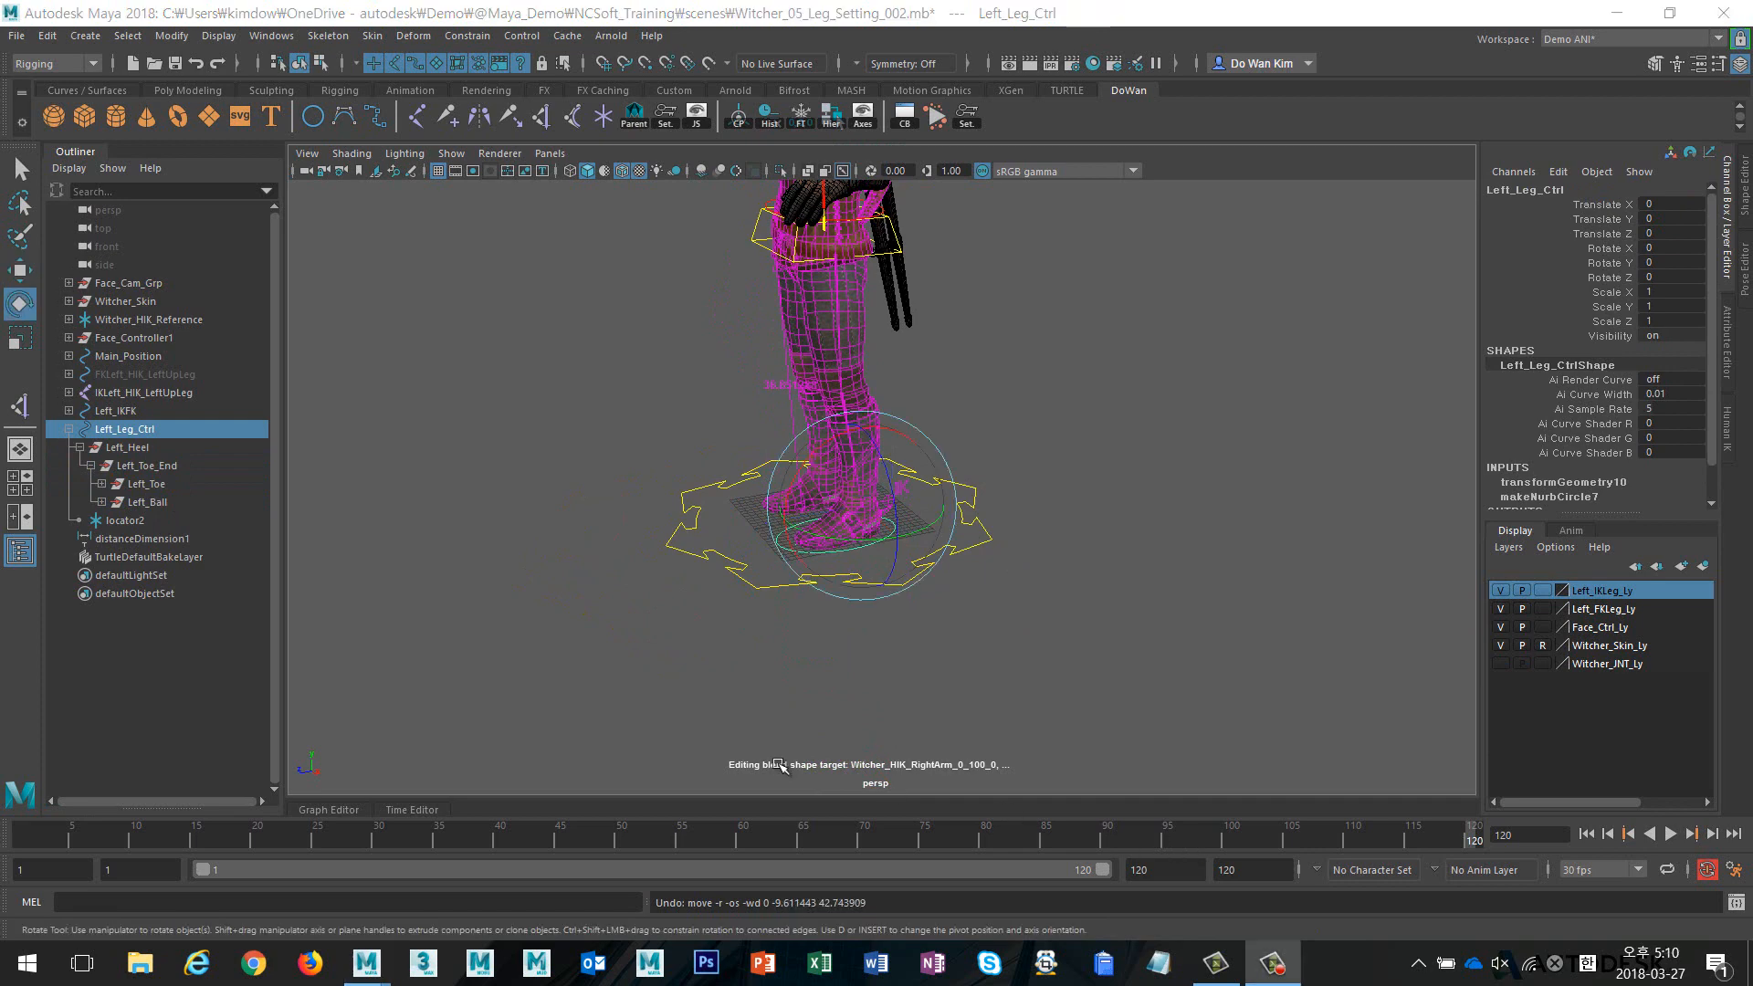
left_click(660, 598)
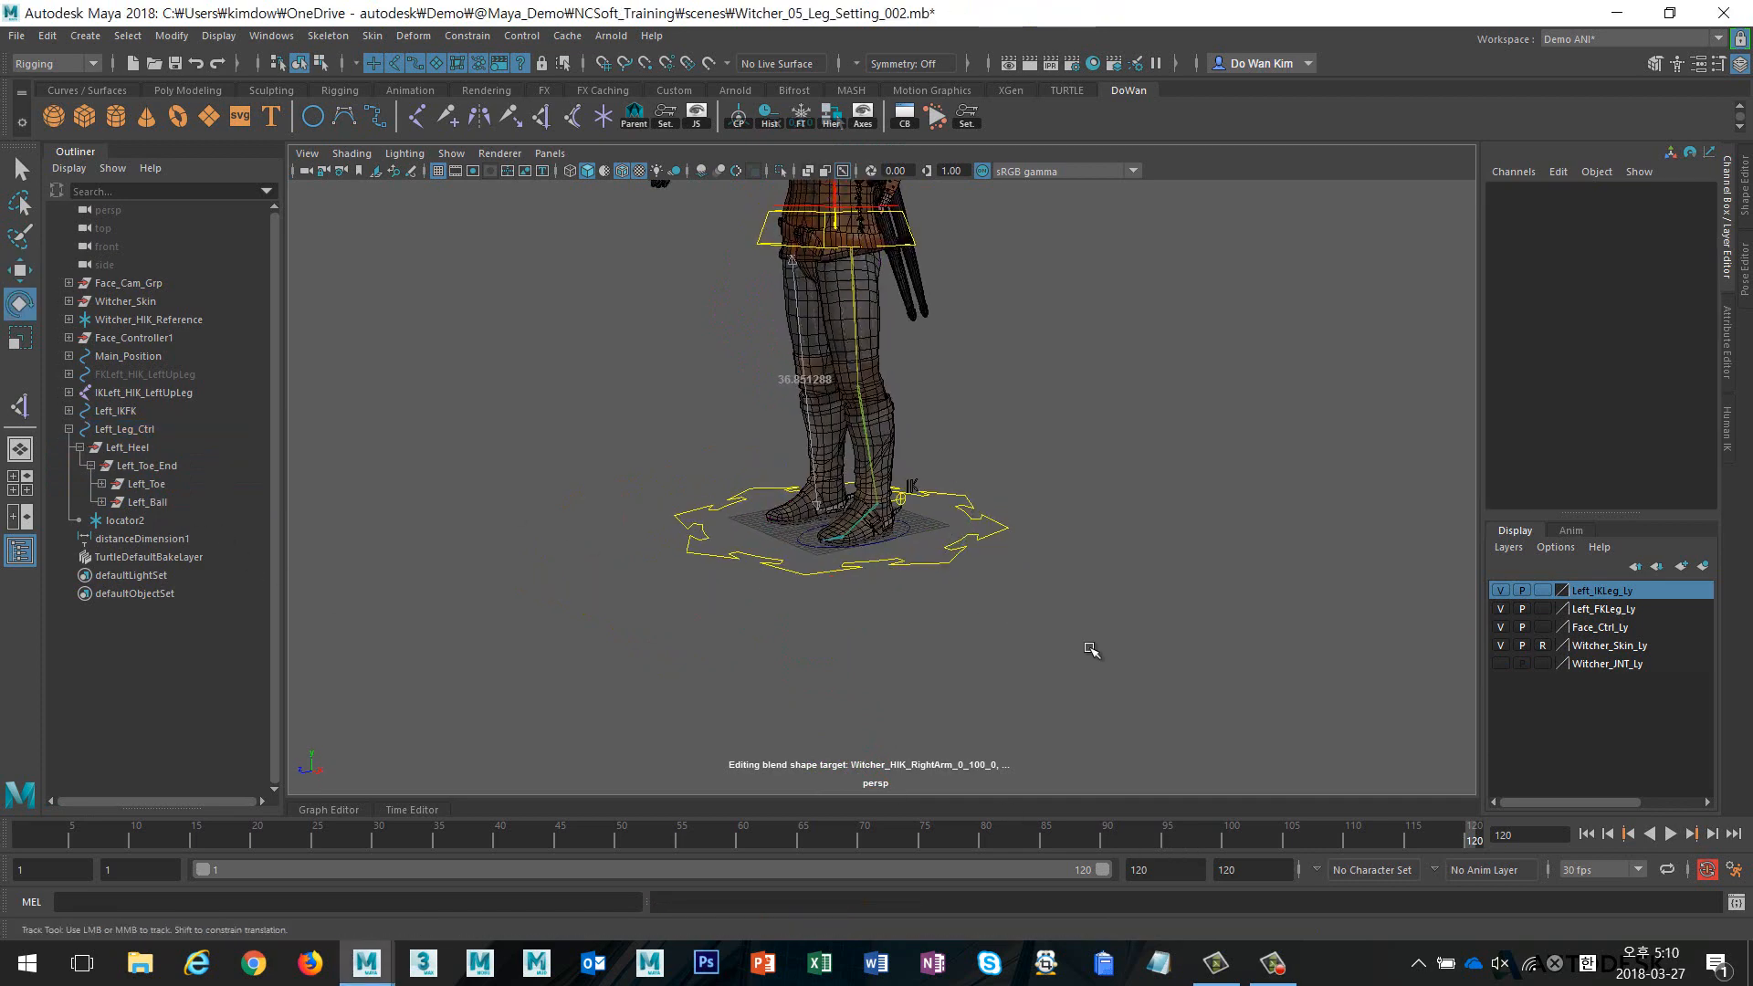
Raise Left_Leg_Ctrl up and forward to test the knee bend on the character, and undo the move
scroll(913, 602, "up", 5)
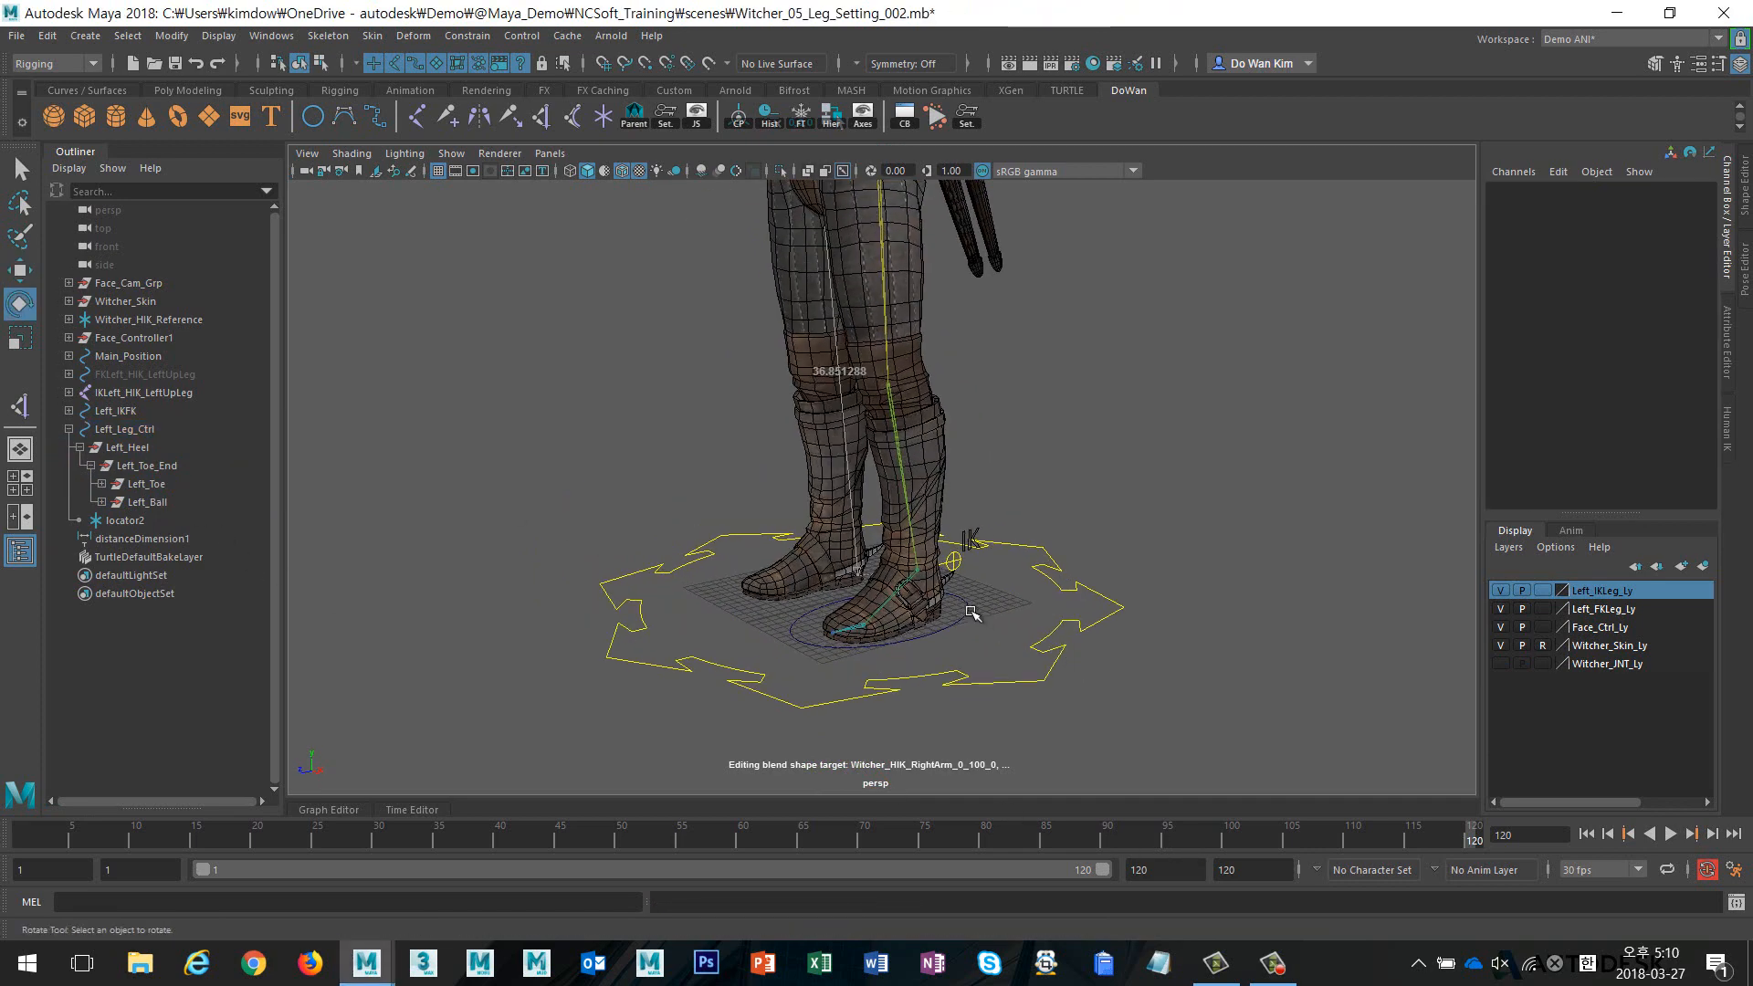
left_click(962, 605)
left_click_drag(1141, 637, 1060, 637, "alt")
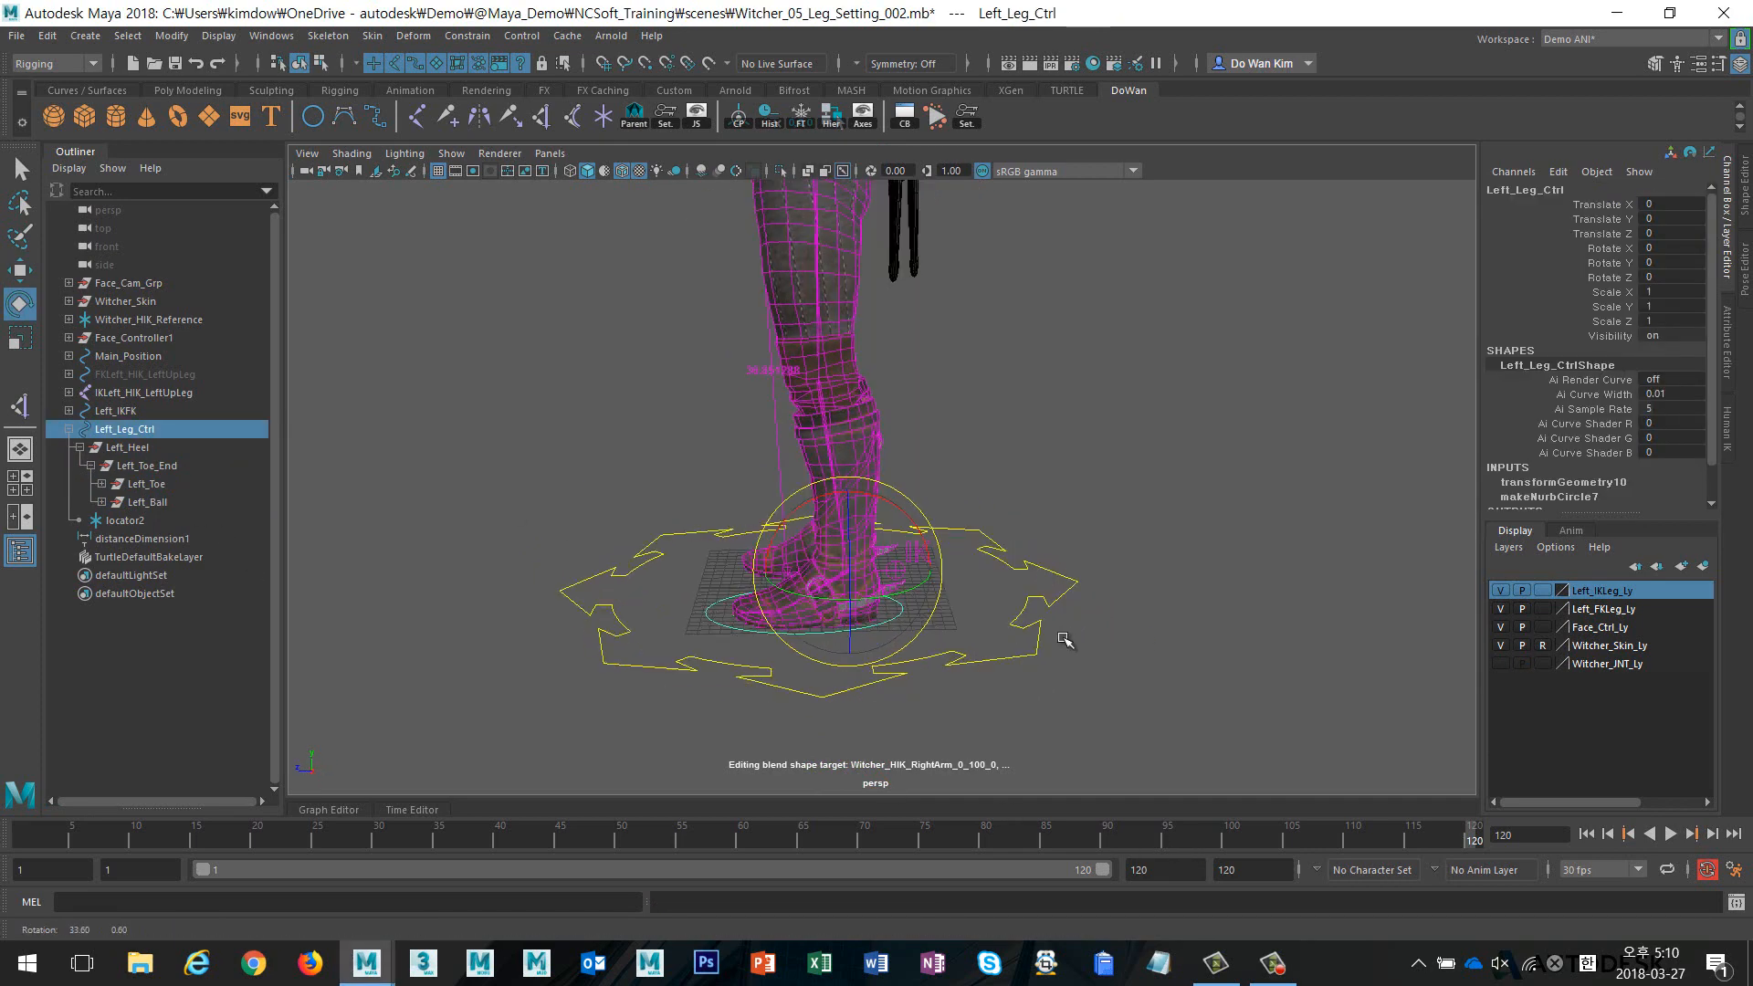
key("w")
right_click_drag(1053, 582, 923, 559, "alt")
left_click_drag(859, 549, 723, 229)
key("ctrl+z")
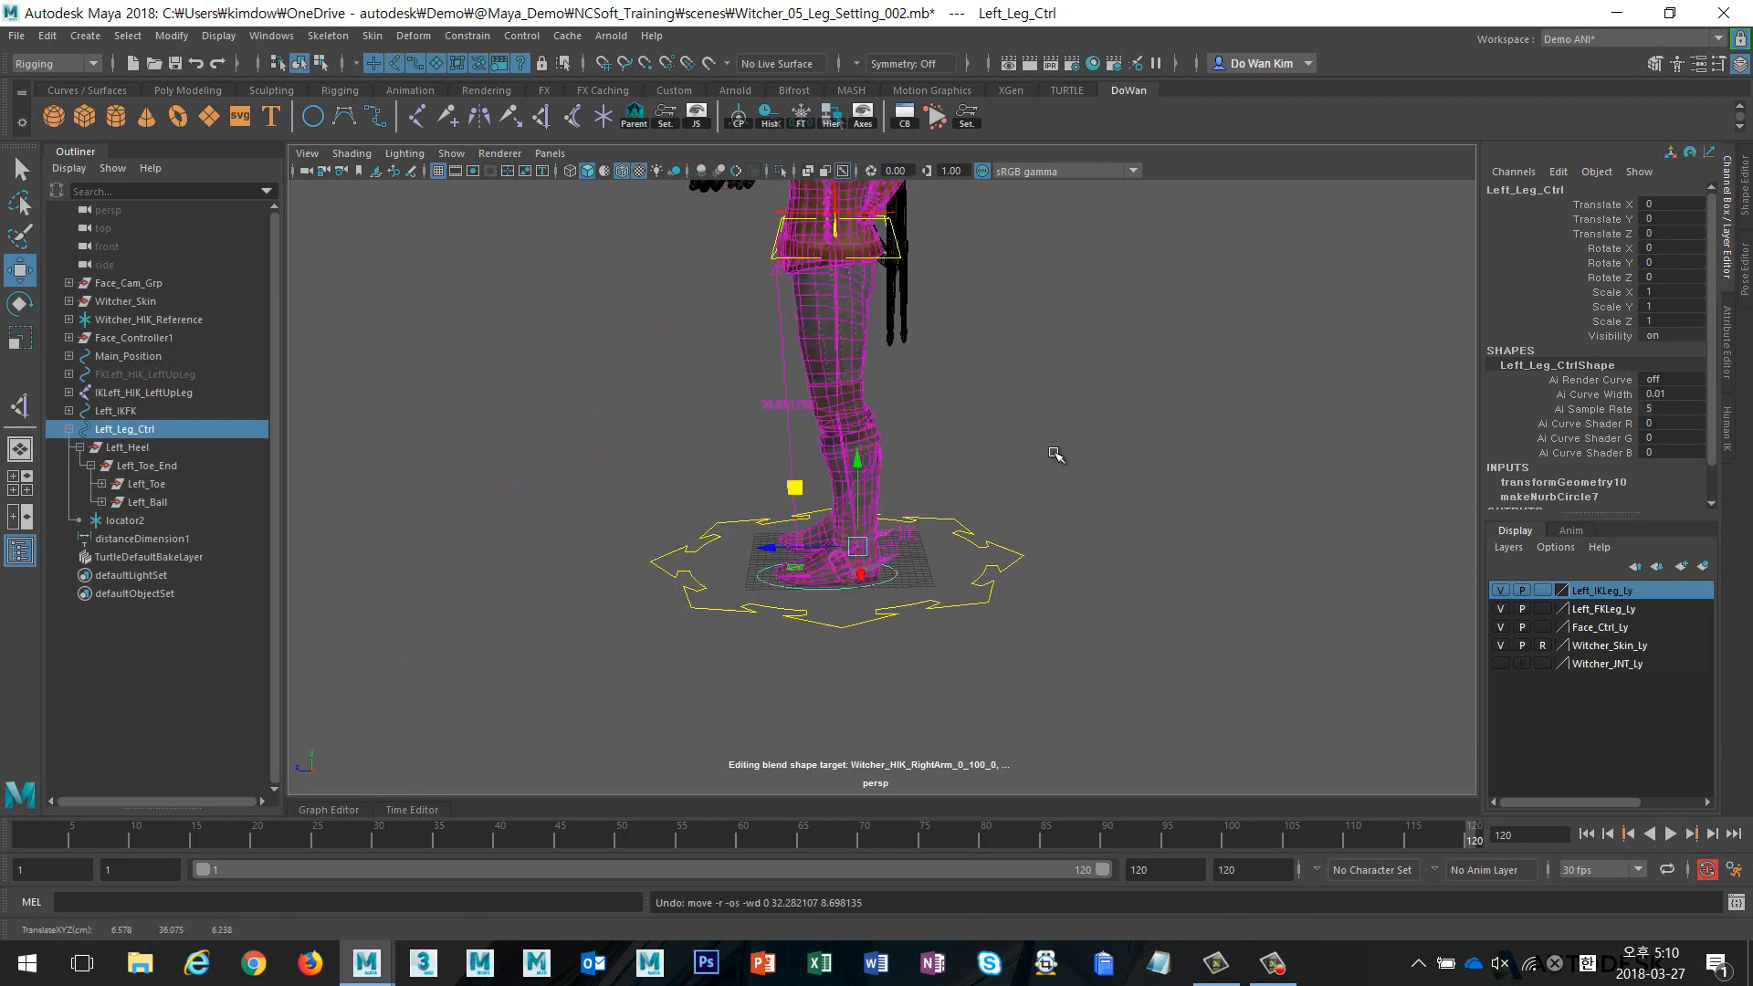
left_click_drag(950, 433, 1130, 433, "alt")
left_click(1148, 434)
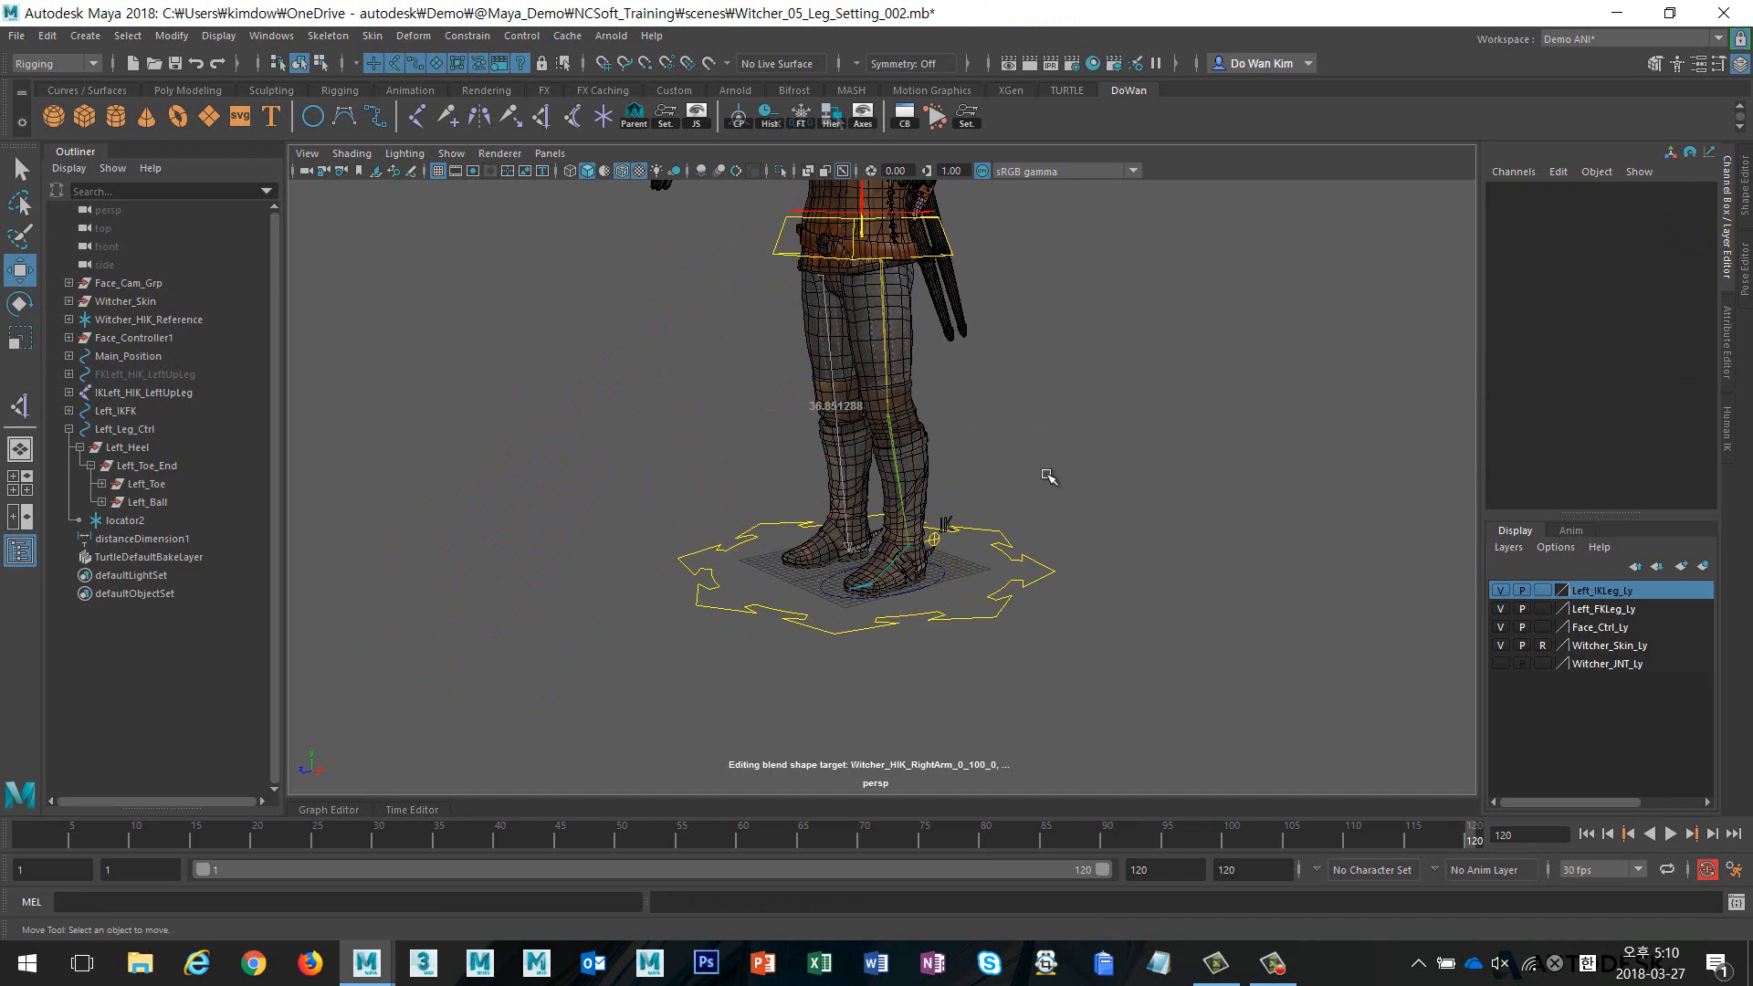
Create a NURBS circle at the grid centre and scale it uniformly to about 6.068
left_click_drag(1047, 476, 1083, 505, "alt")
middle_click_drag(1049, 519, 1046, 476, "alt")
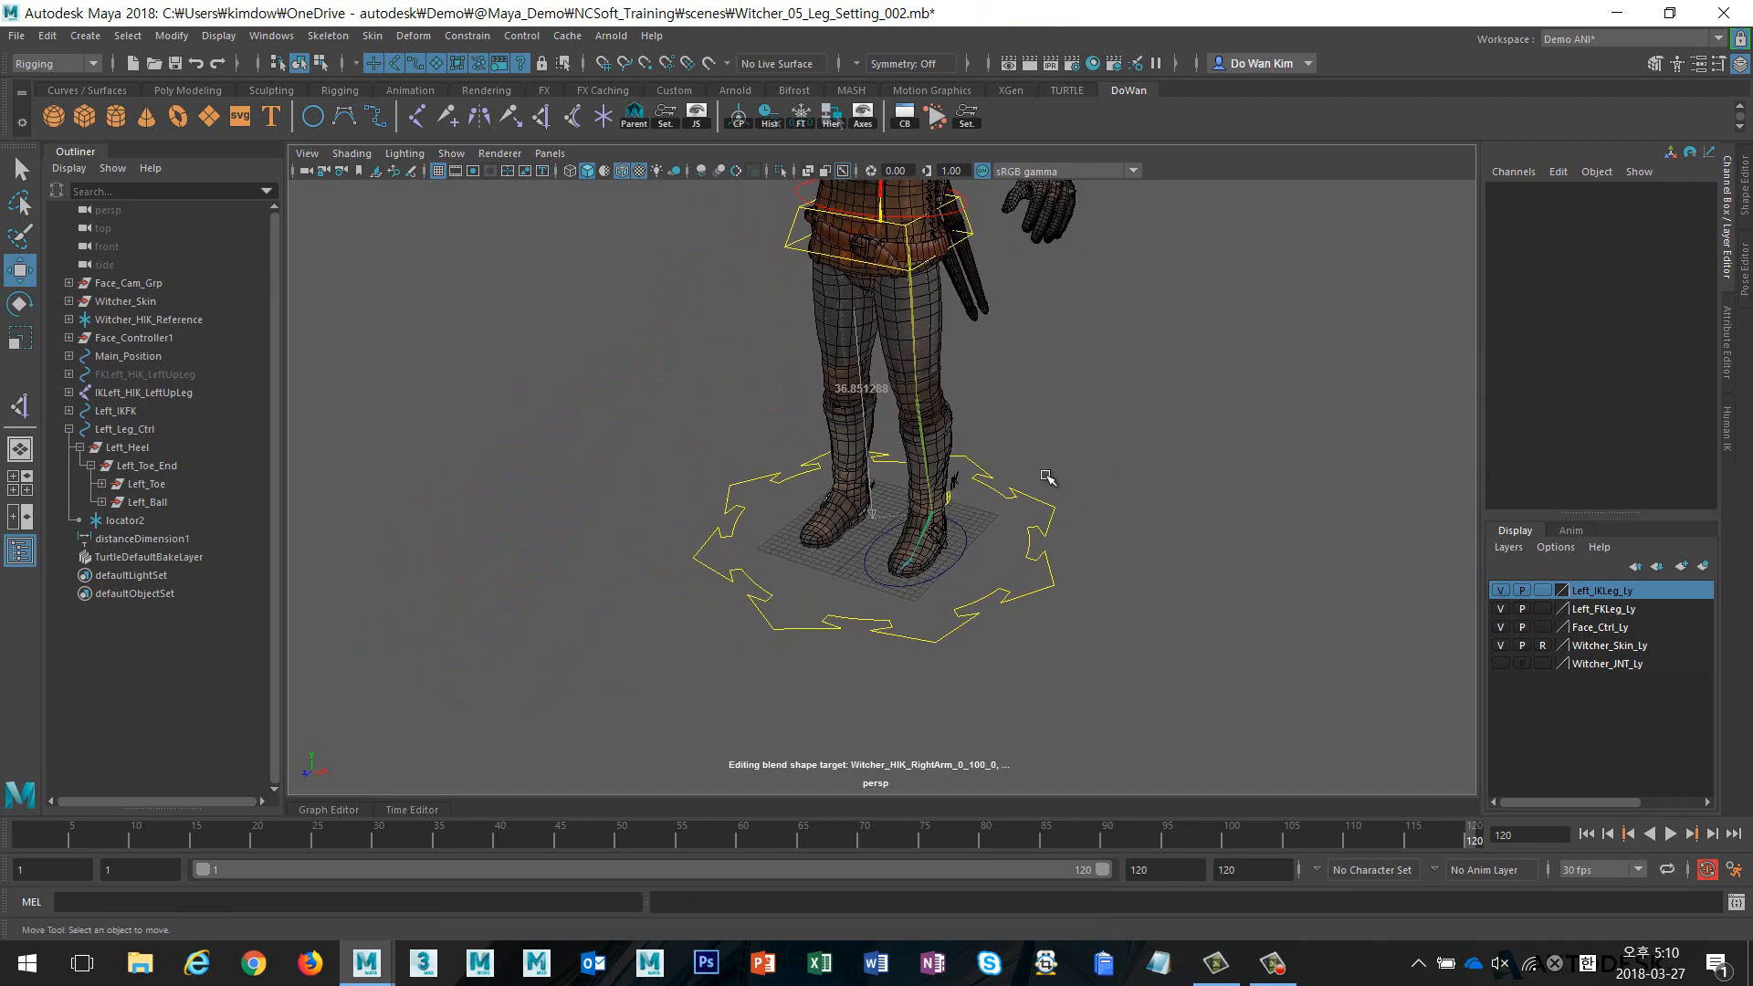
left_click(313, 117)
scroll(712, 465, "up", 3)
key("r")
left_click_drag(881, 544, 953, 538)
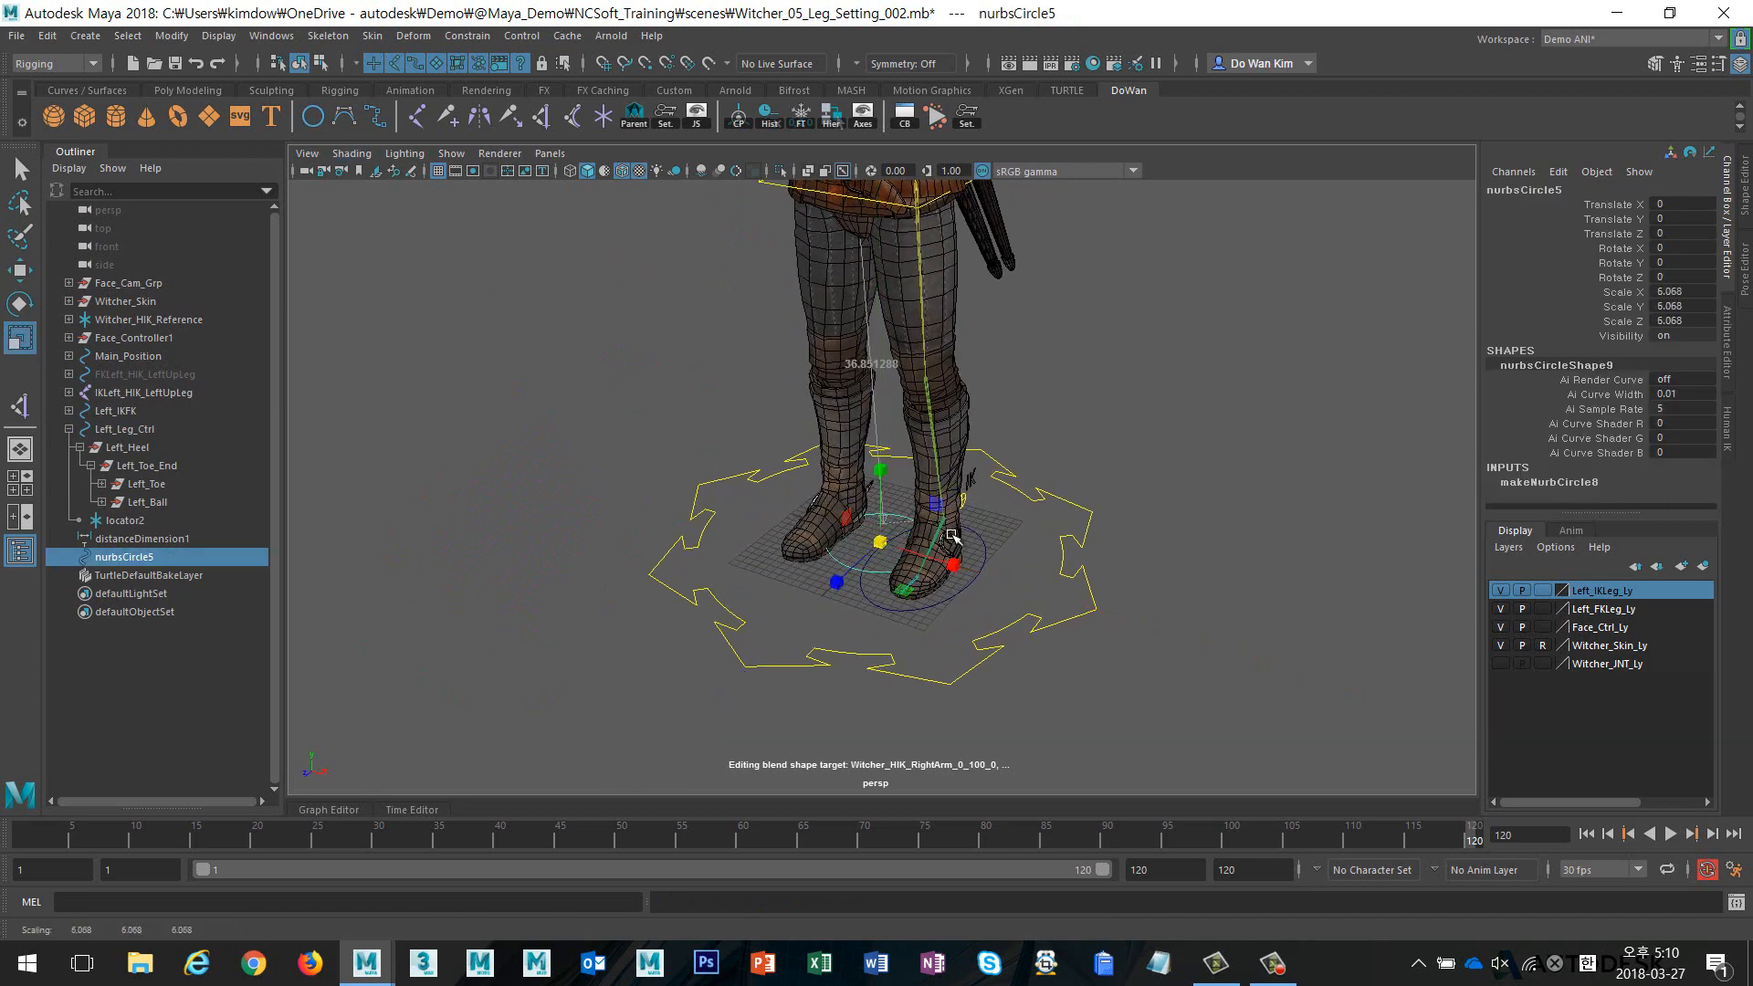
Duplicate the circle at a uniform scale of about 3.404, and delete both circles
key("ctrl+d")
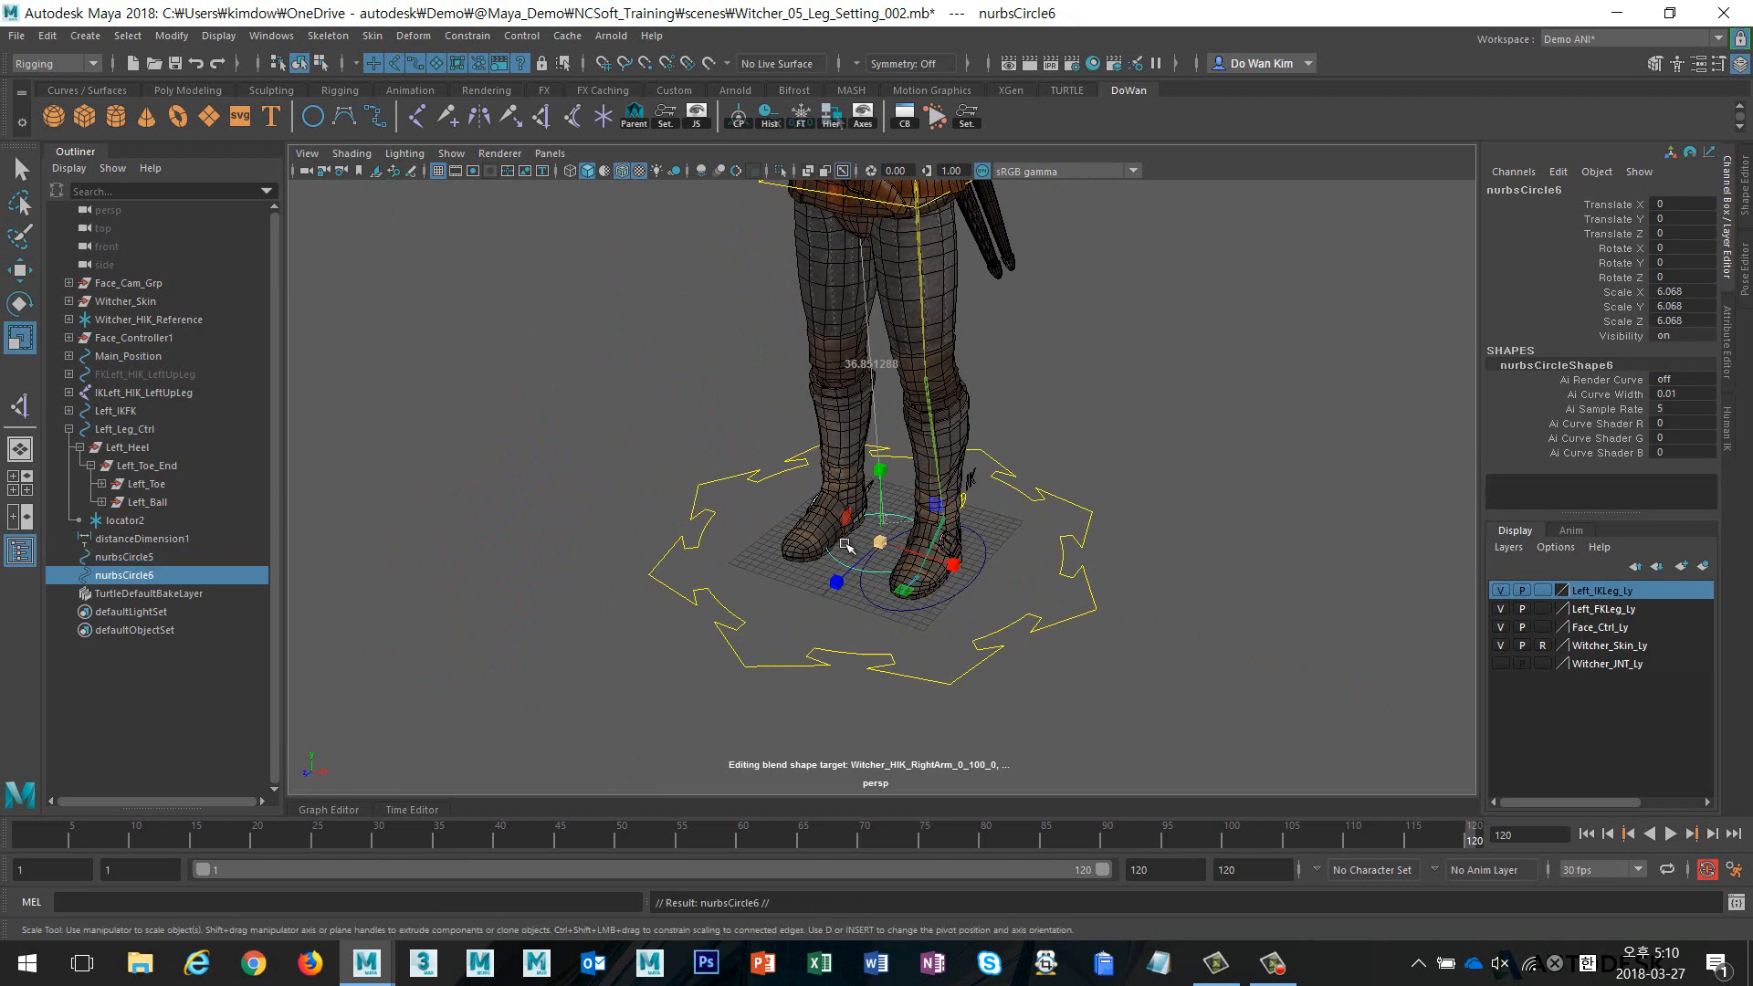
left_click_drag(880, 543, 691, 559)
right_click_drag(691, 560, 1001, 559, "alt")
middle_click_drag(1002, 559, 1066, 477, "alt")
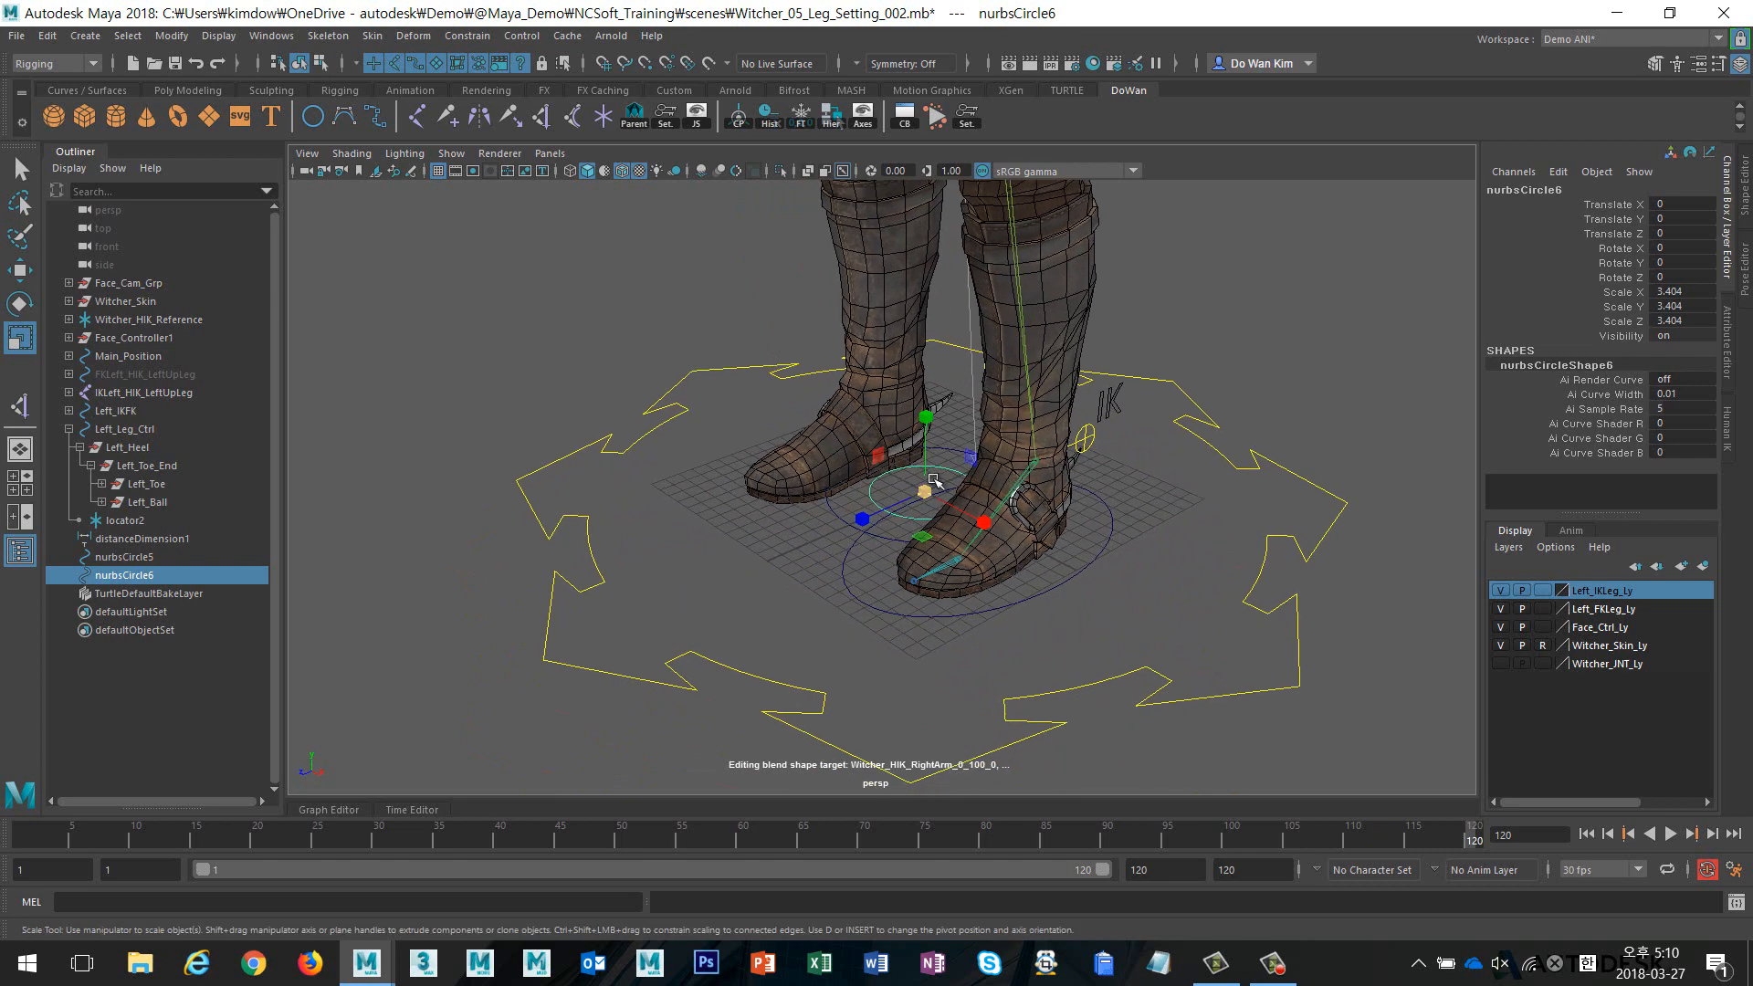
left_click(837, 516, "shift")
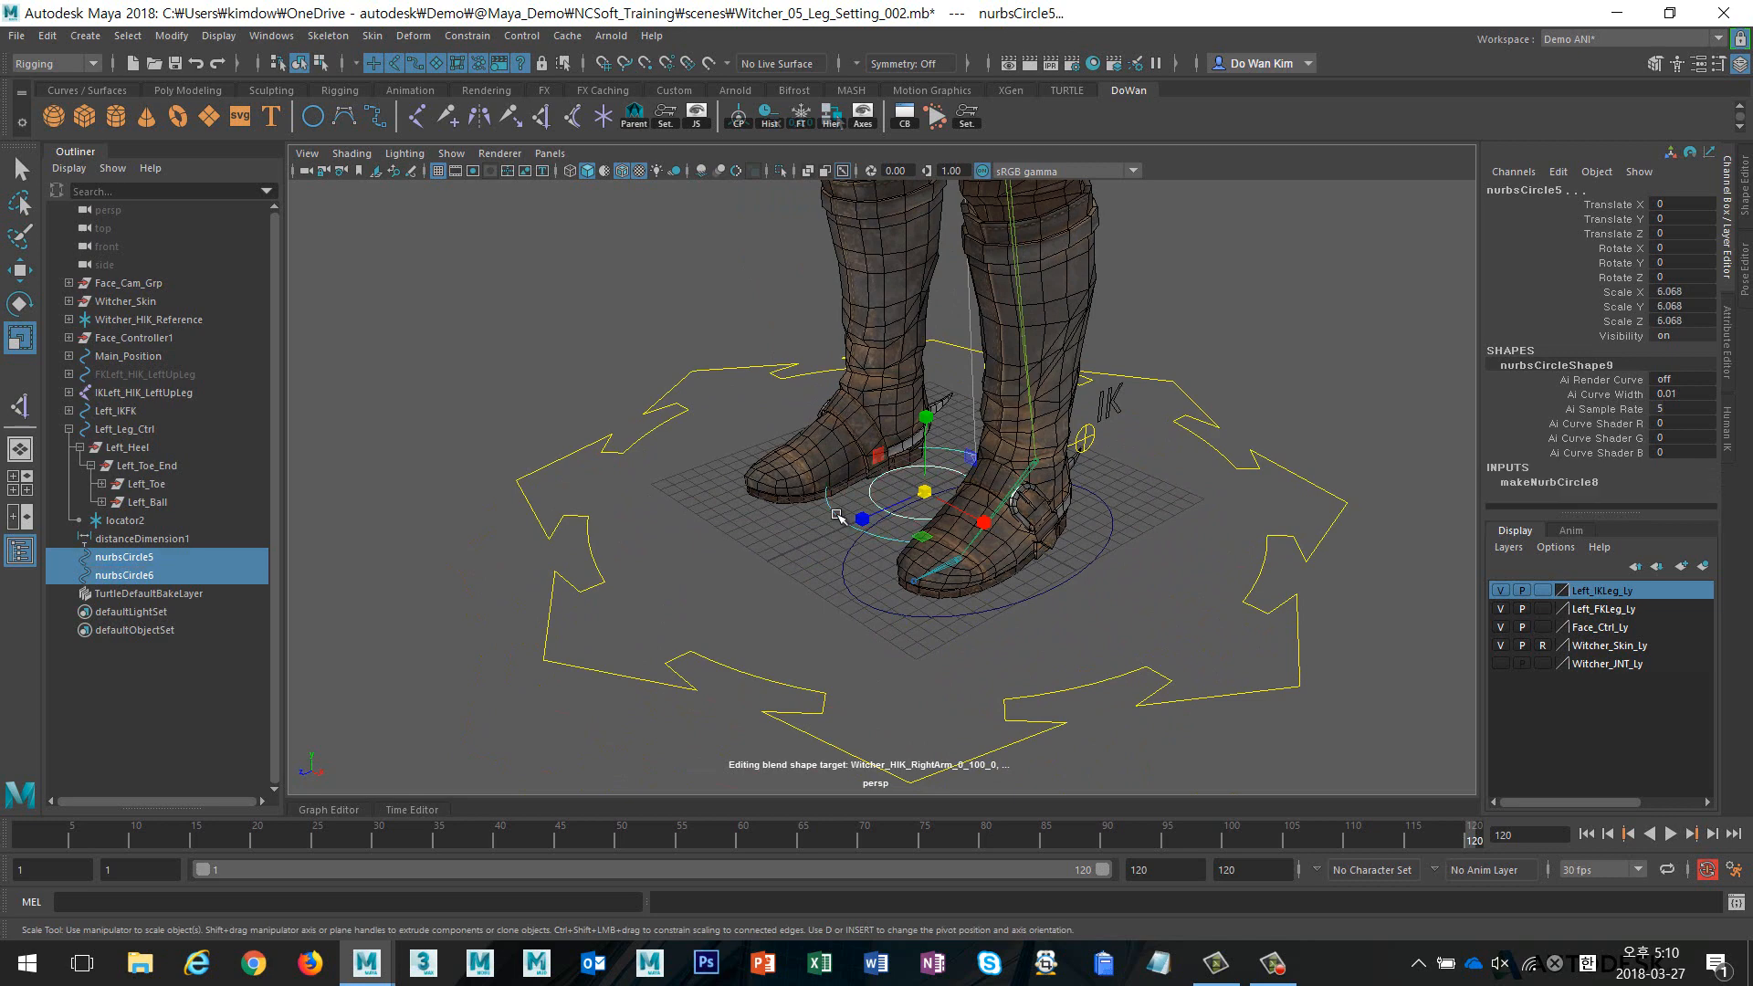
key("Delete")
Import the curved-arrow controller Ctrl_08.mb from the Controller favourites in the Content Browser and close the browser
left_click(272, 36)
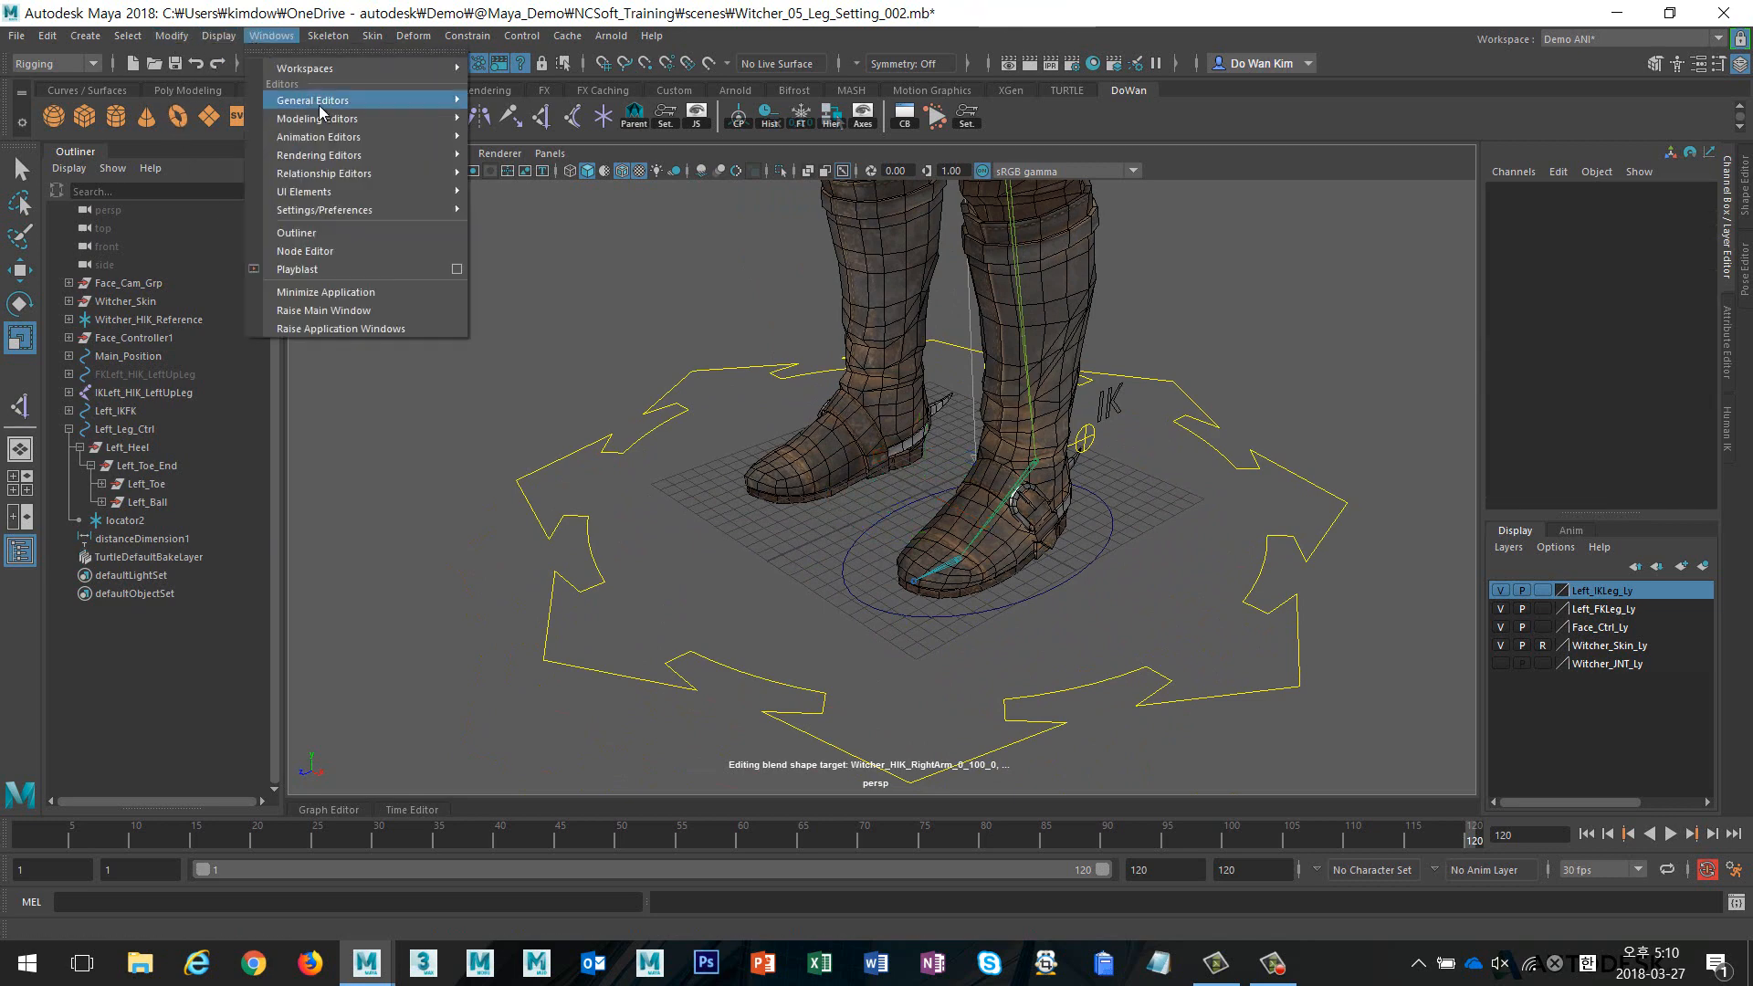
mouse_move(384, 97)
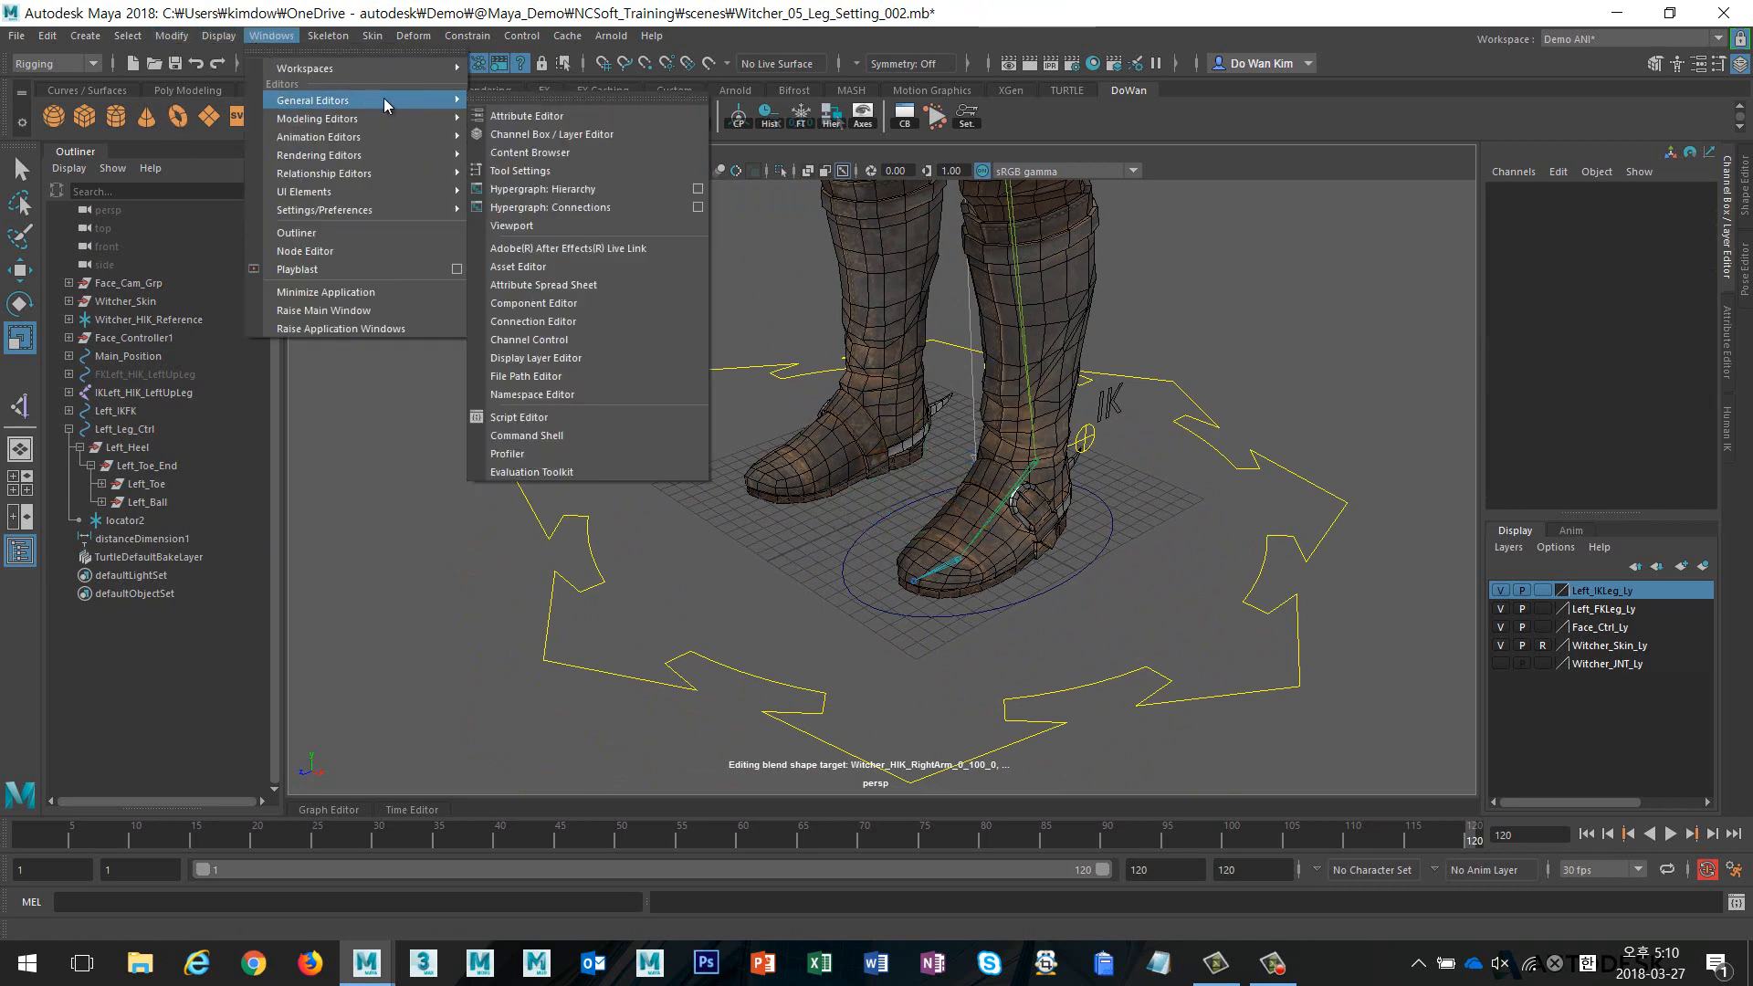
left_click(566, 152)
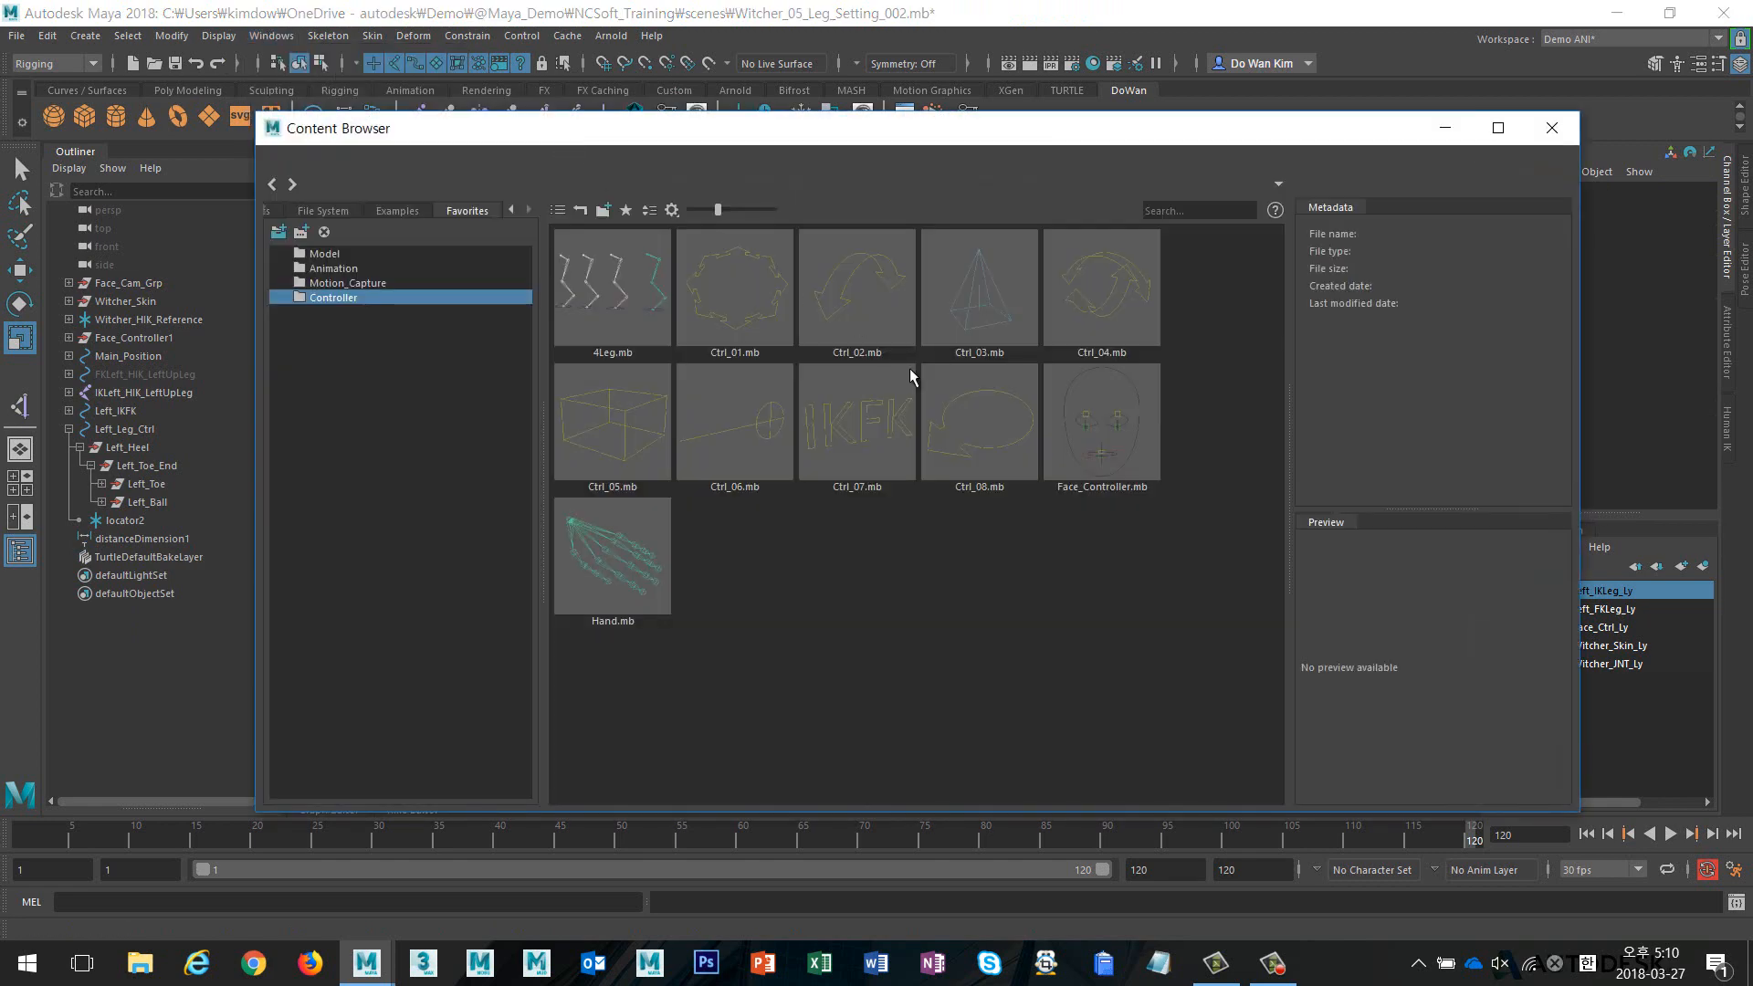
left_click(973, 406)
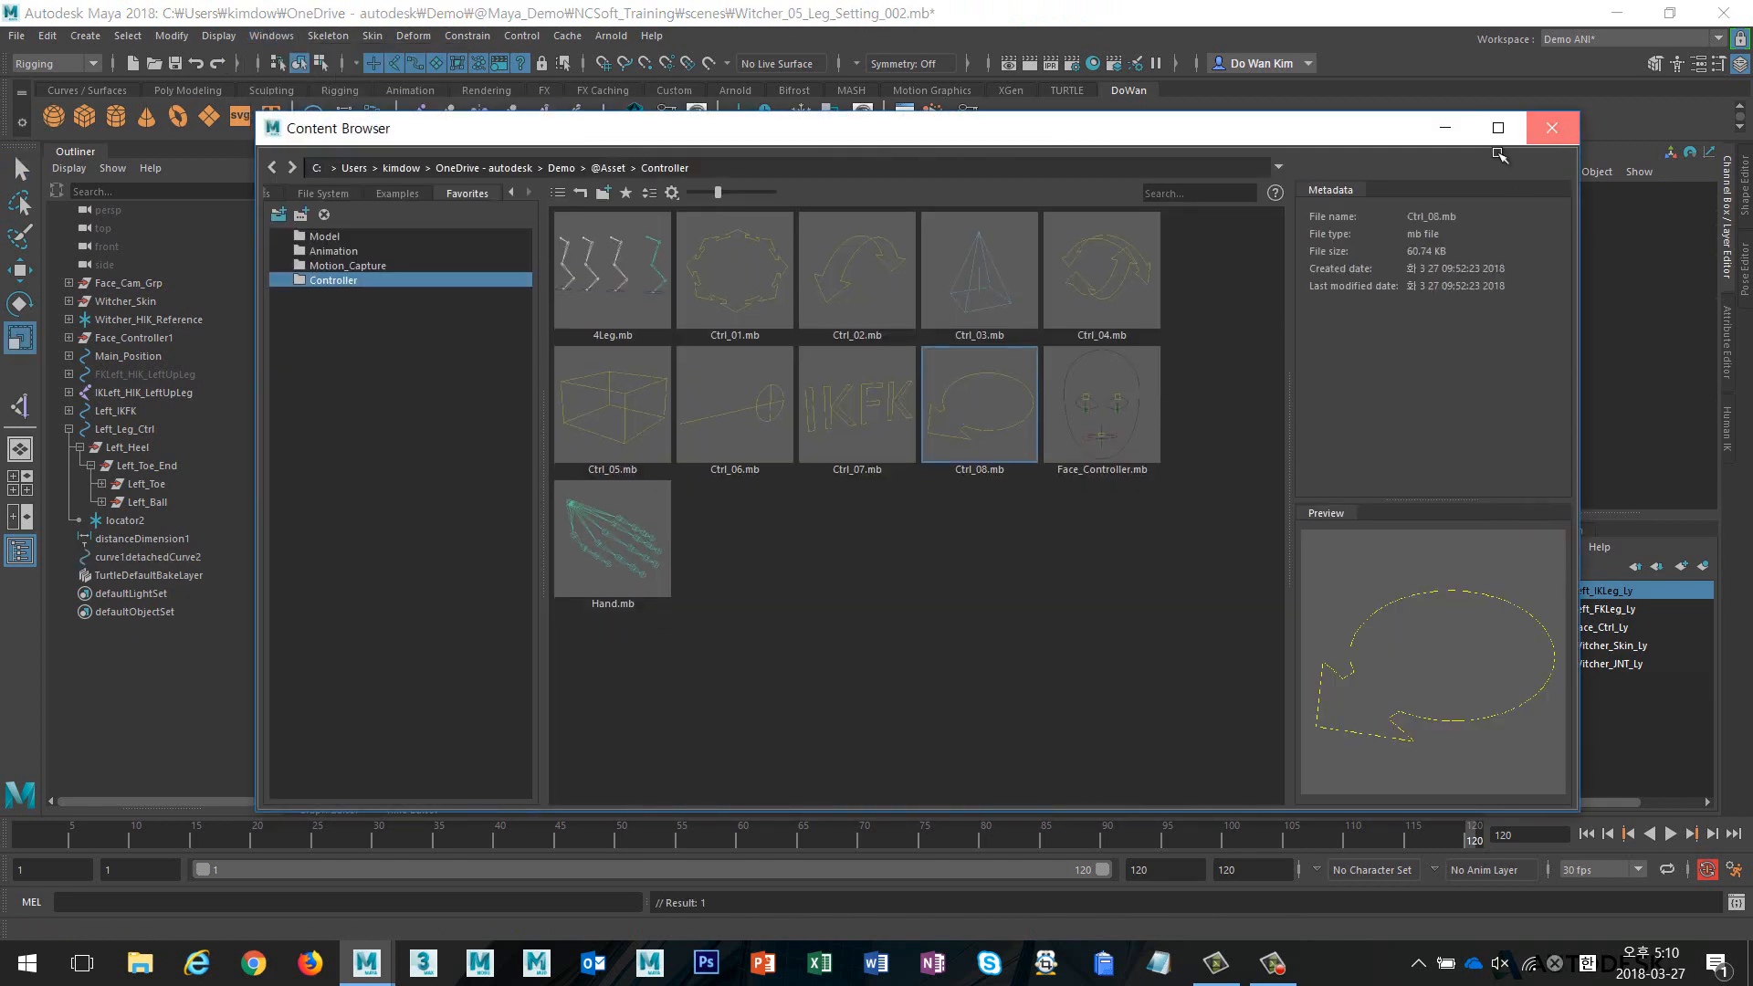
left_click(1551, 128)
Rotate Left_Leg_Ctrl about 24 degrees around Y to test the leg, undo the rotation and clear the selection
scroll(921, 493, "down", 5)
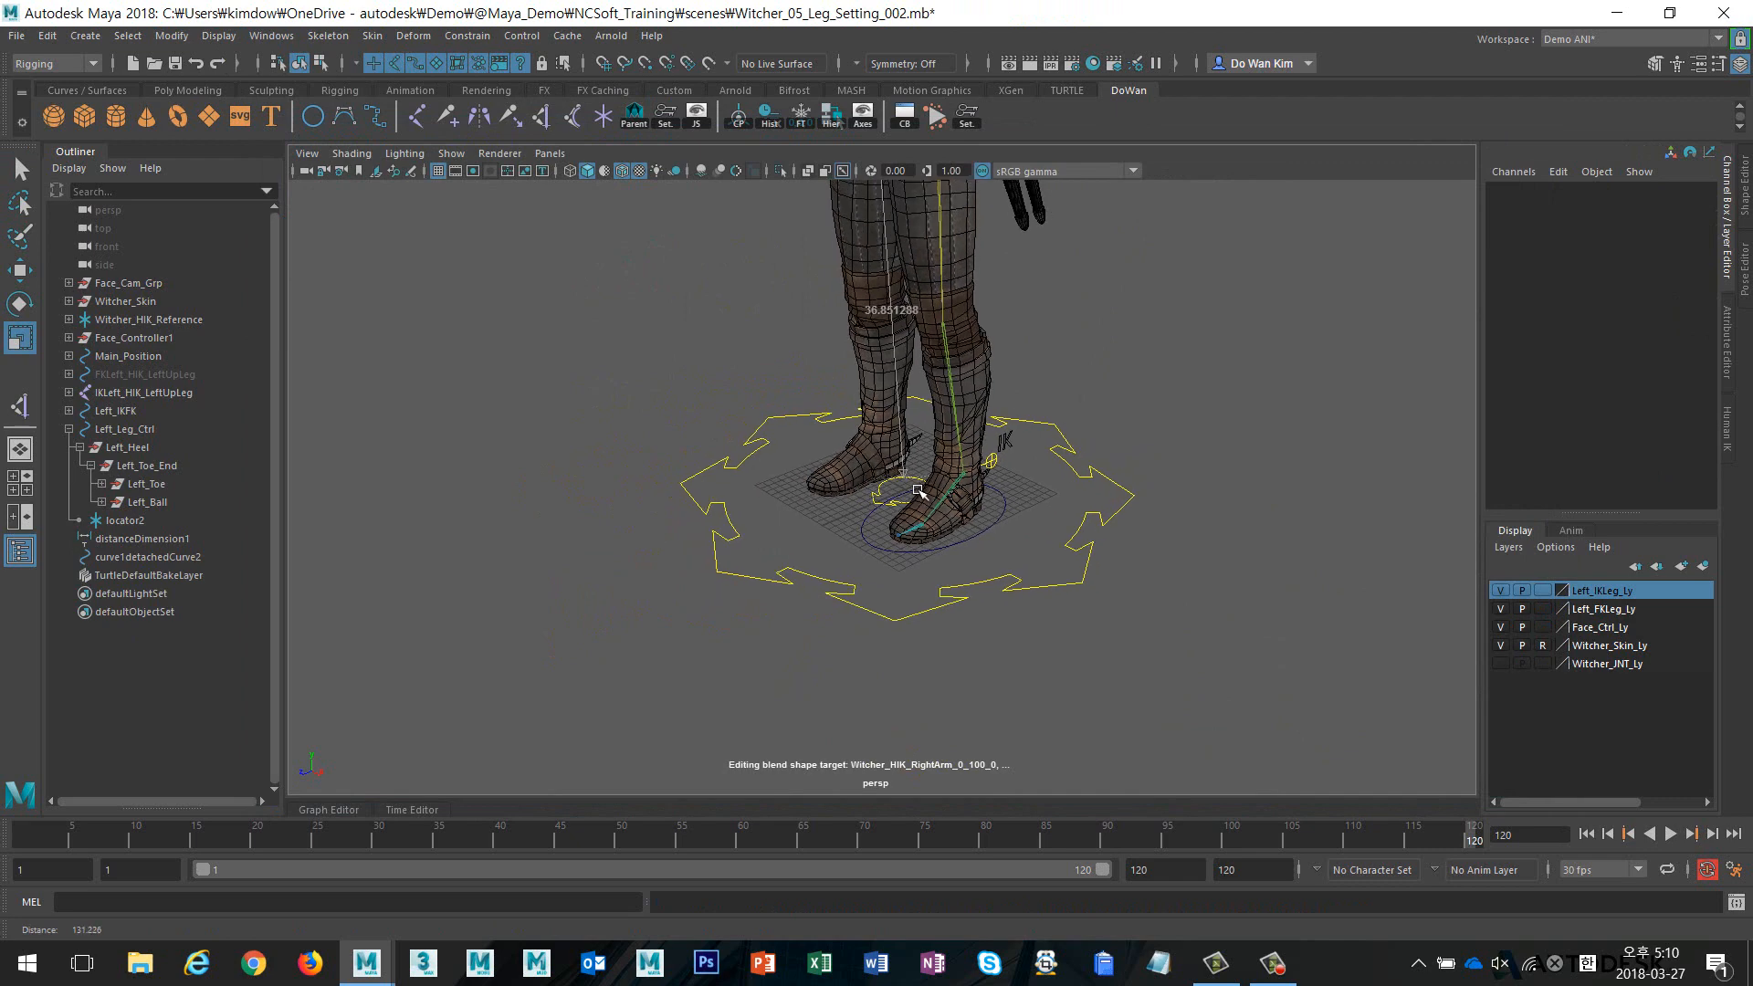
middle_click_drag(979, 467, 986, 534, "alt")
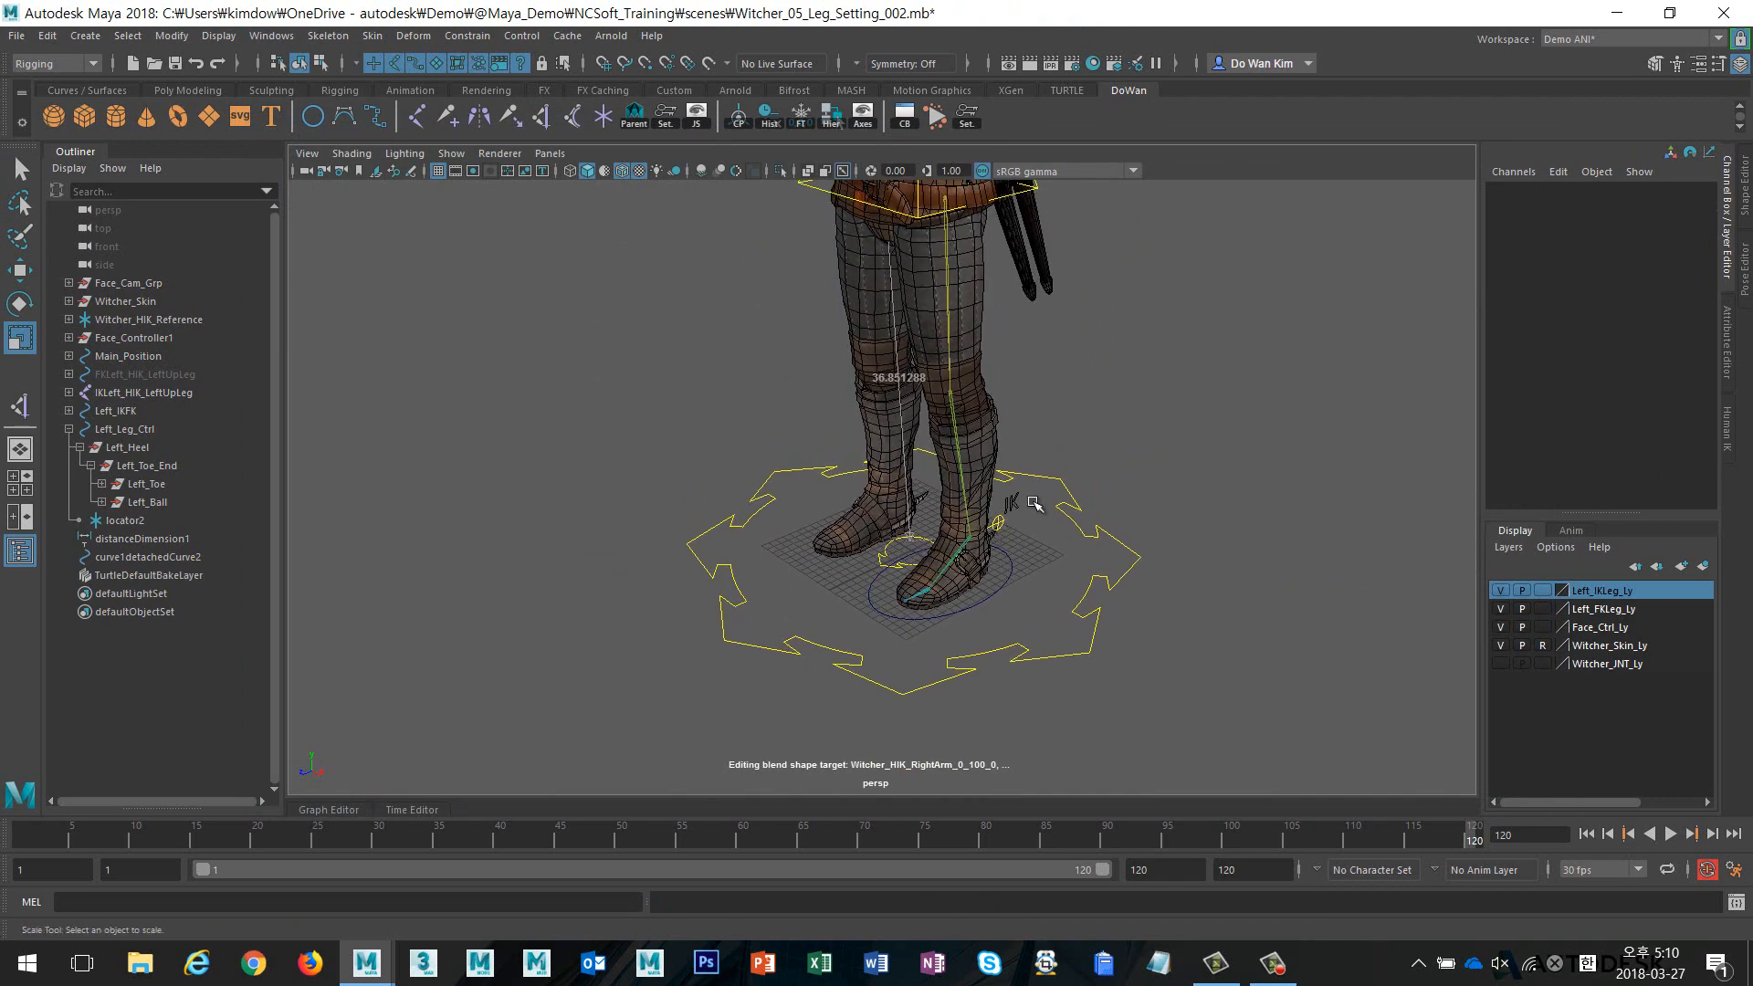
left_click_drag(1002, 522, 1029, 517, "alt")
left_click(1015, 558)
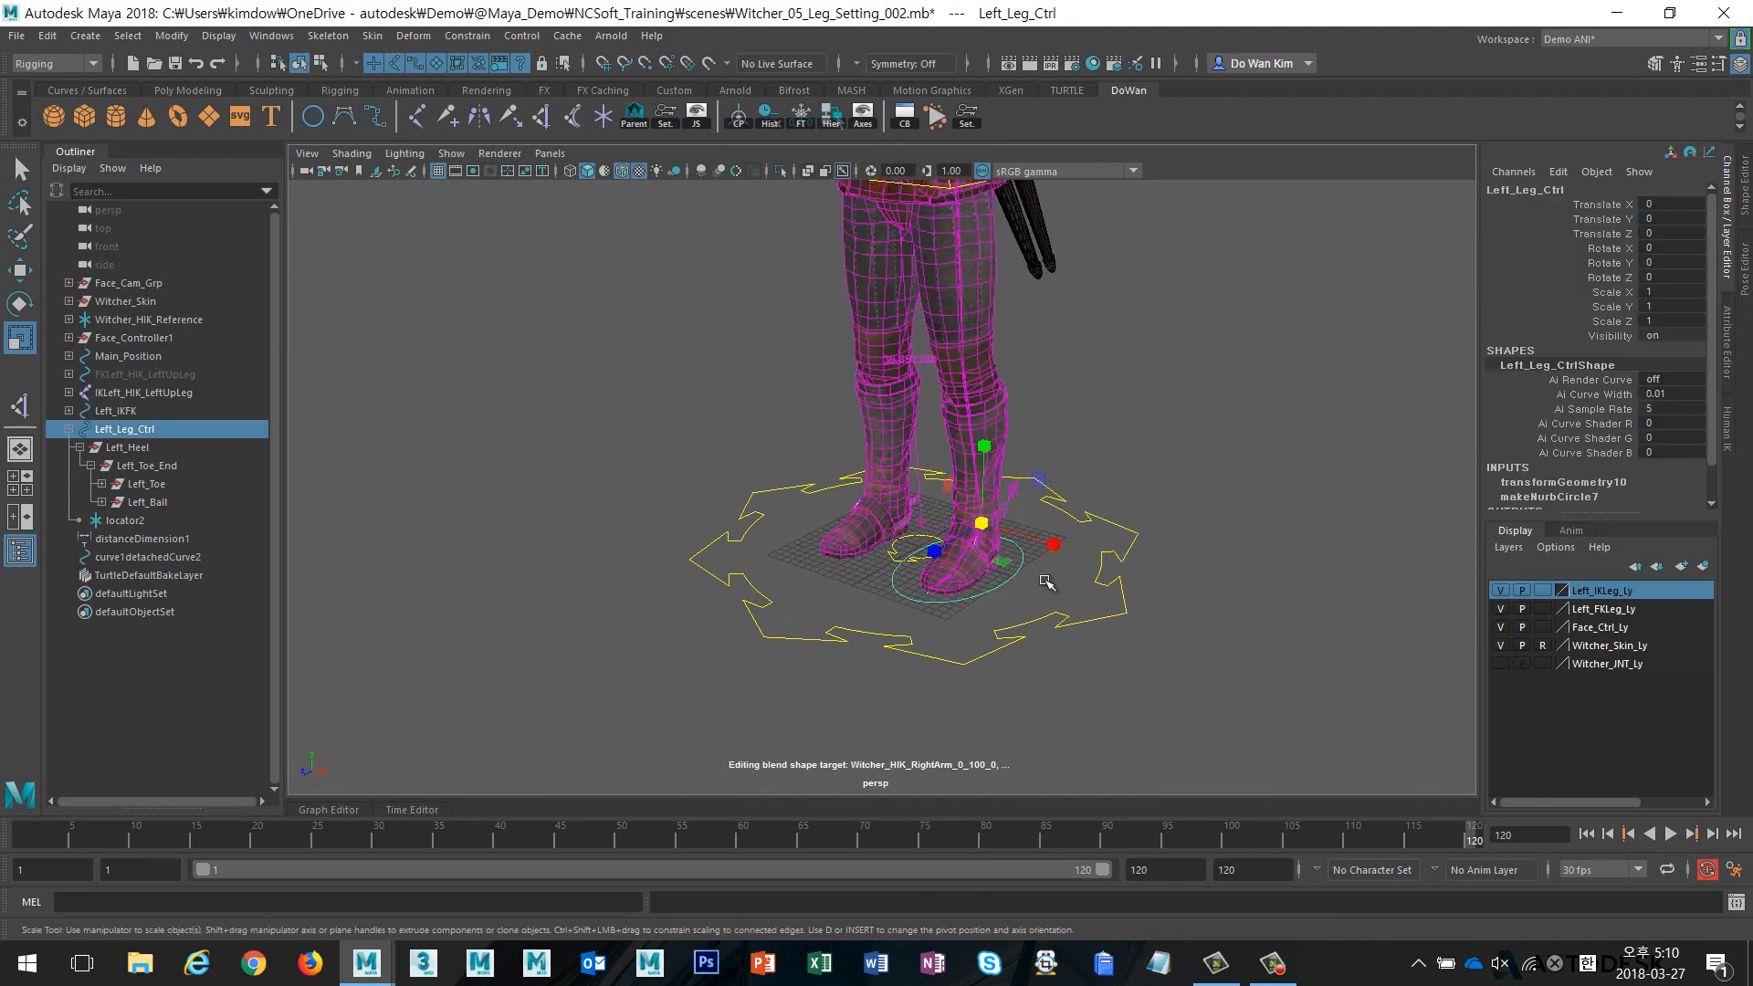
key("e")
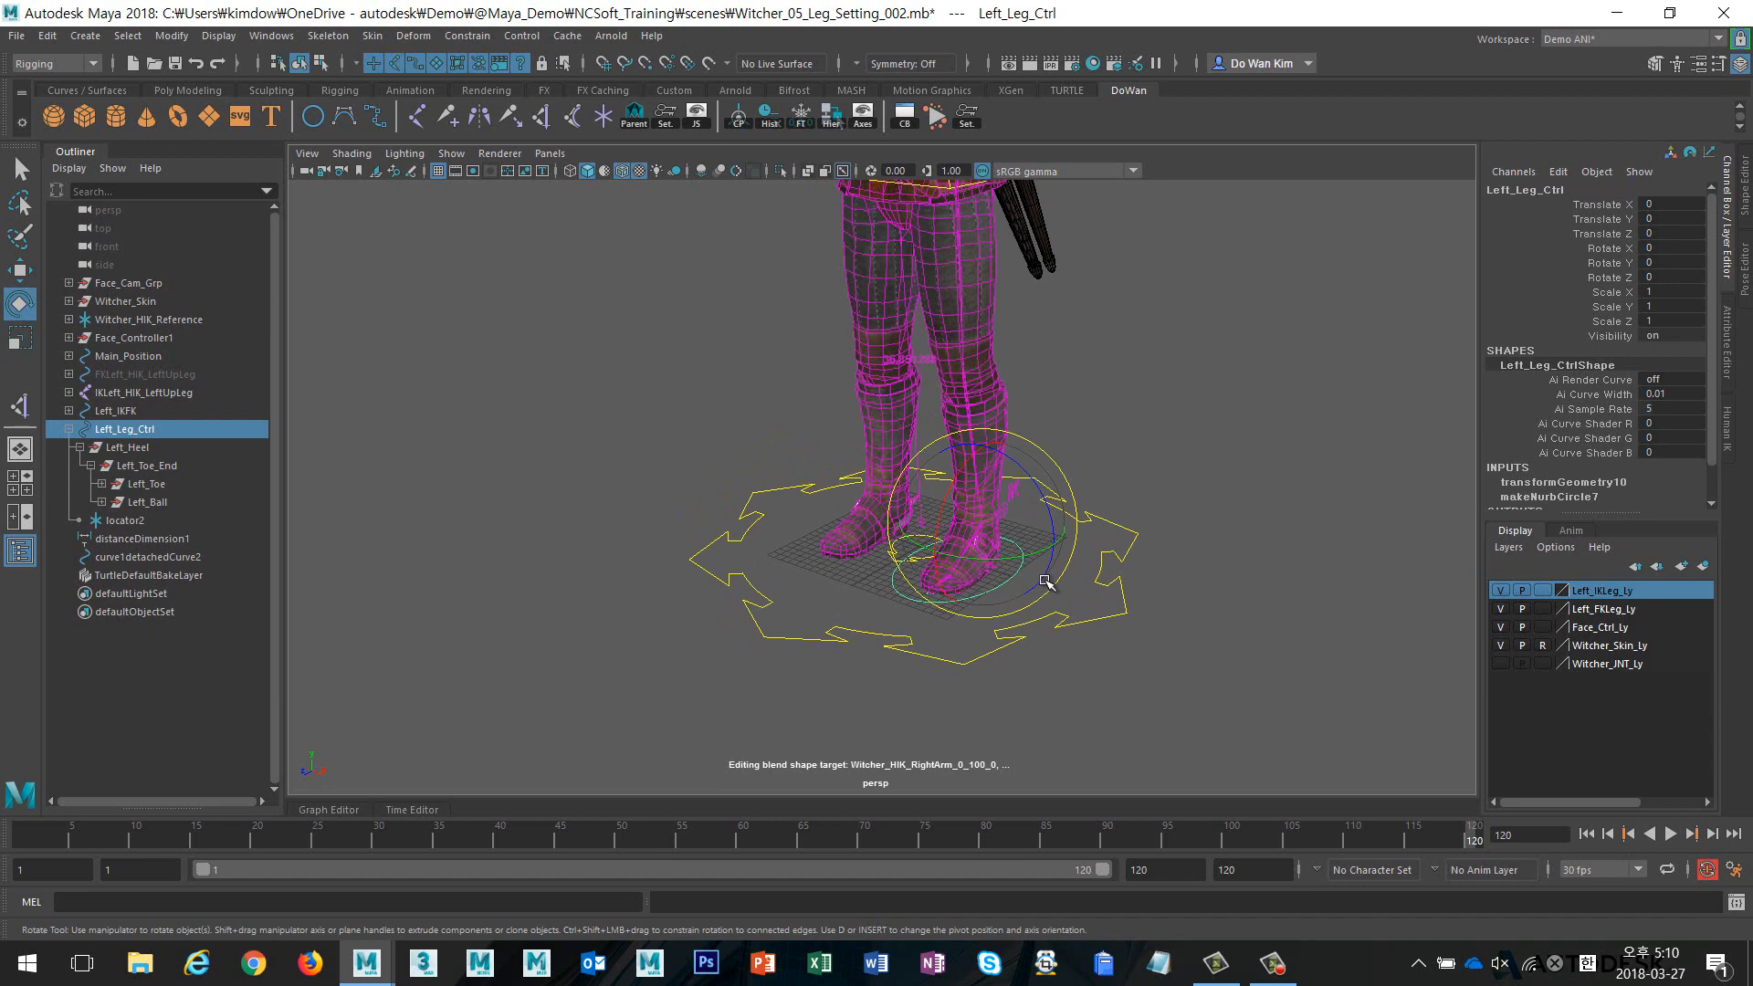
left_click_drag(990, 572, 1021, 553)
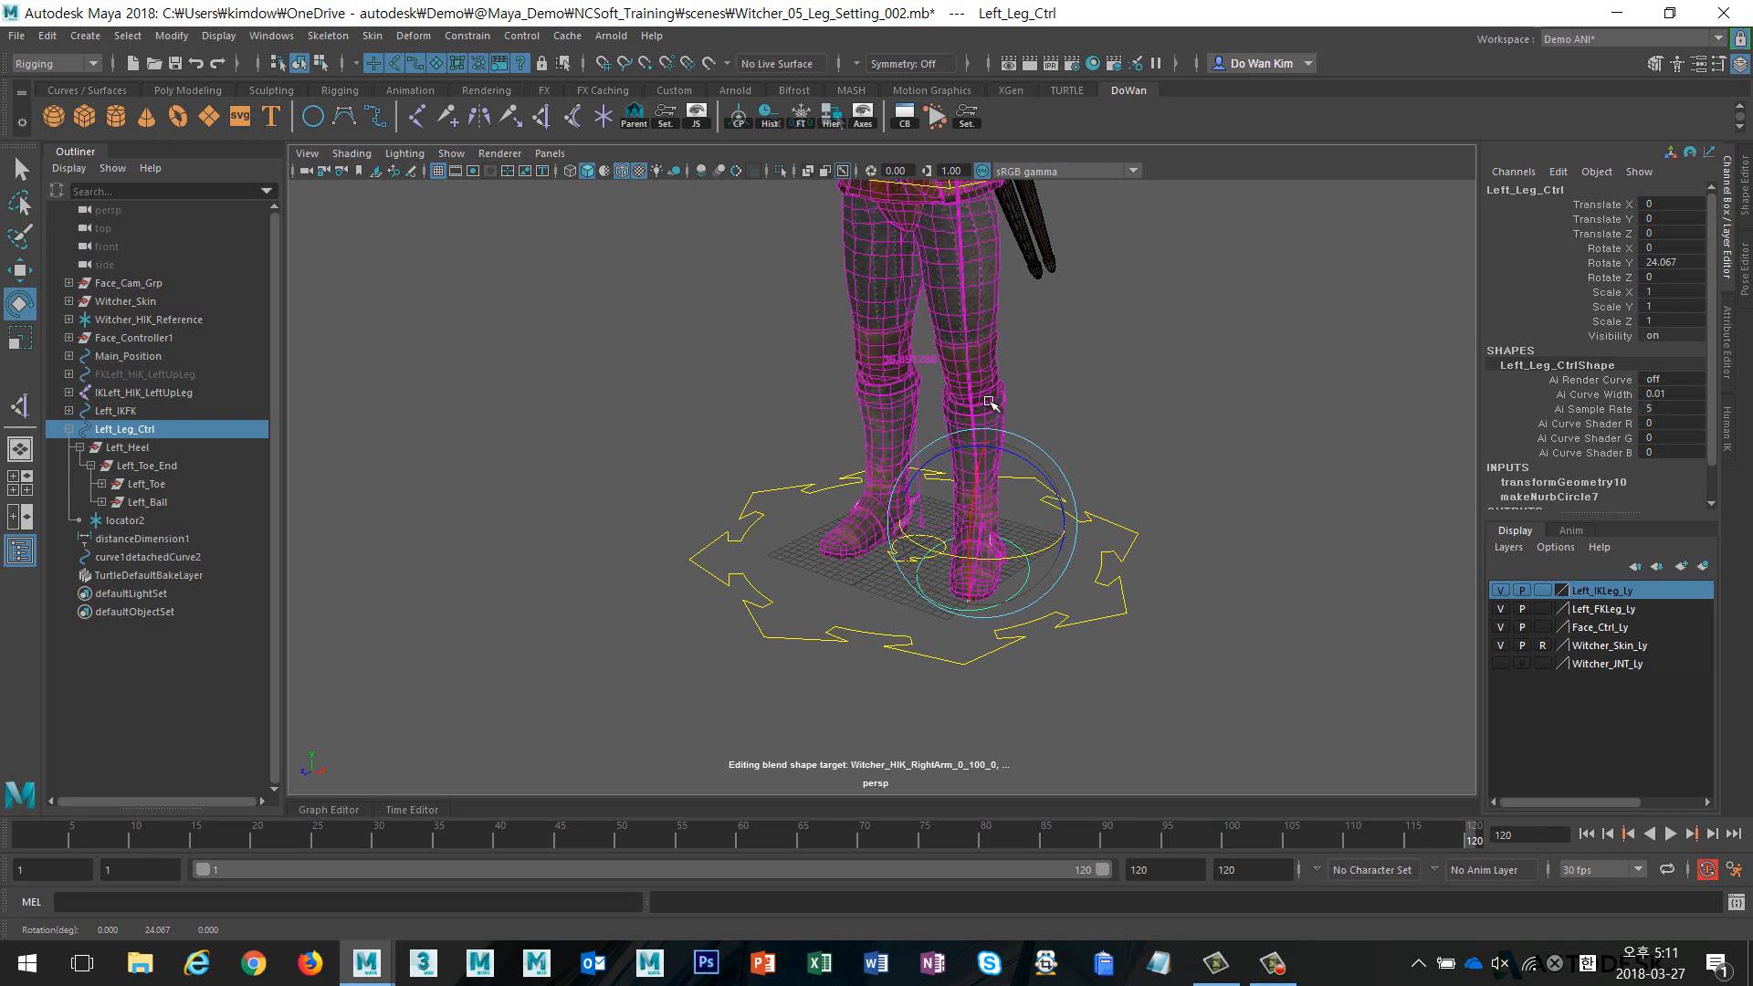
key("ctrl+z")
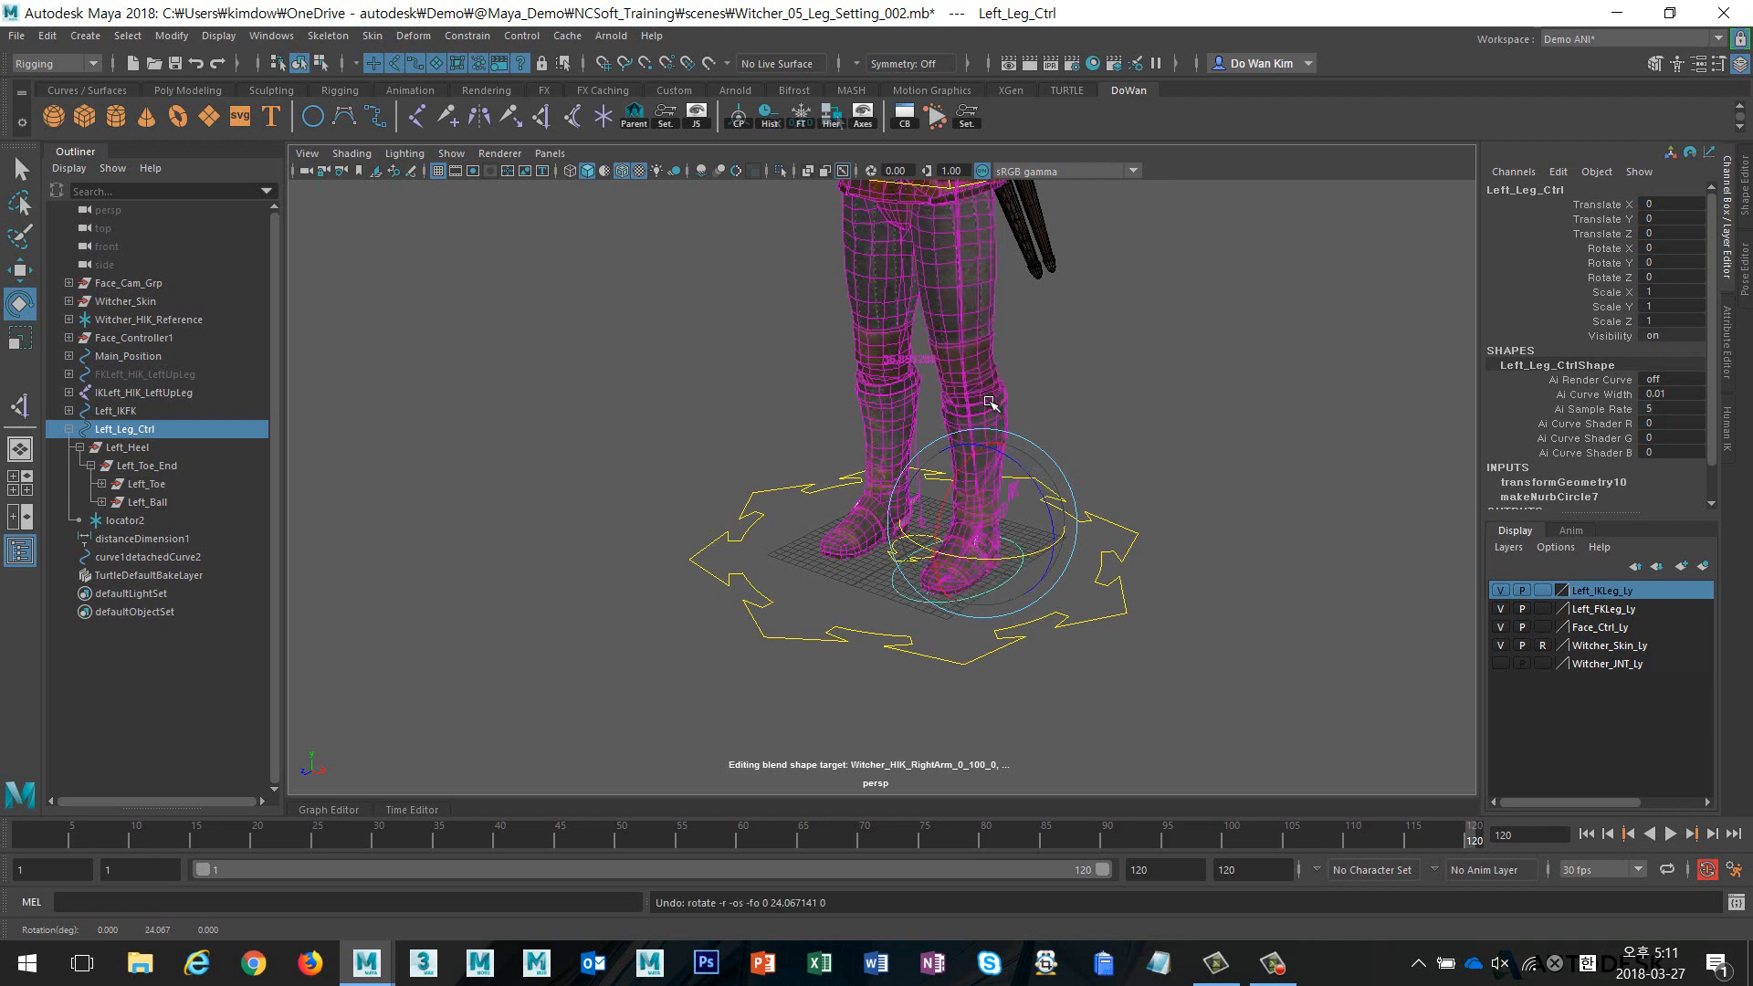
left_click(1158, 402)
Rename the imported arrow curve at the grid centre as Left_Pole_Rotate
right_click_drag(782, 530, 1187, 544, "alt")
left_click_drag(899, 557, 1009, 584, "alt")
left_click(910, 568)
key("w")
key("e")
key("ctrl+z")
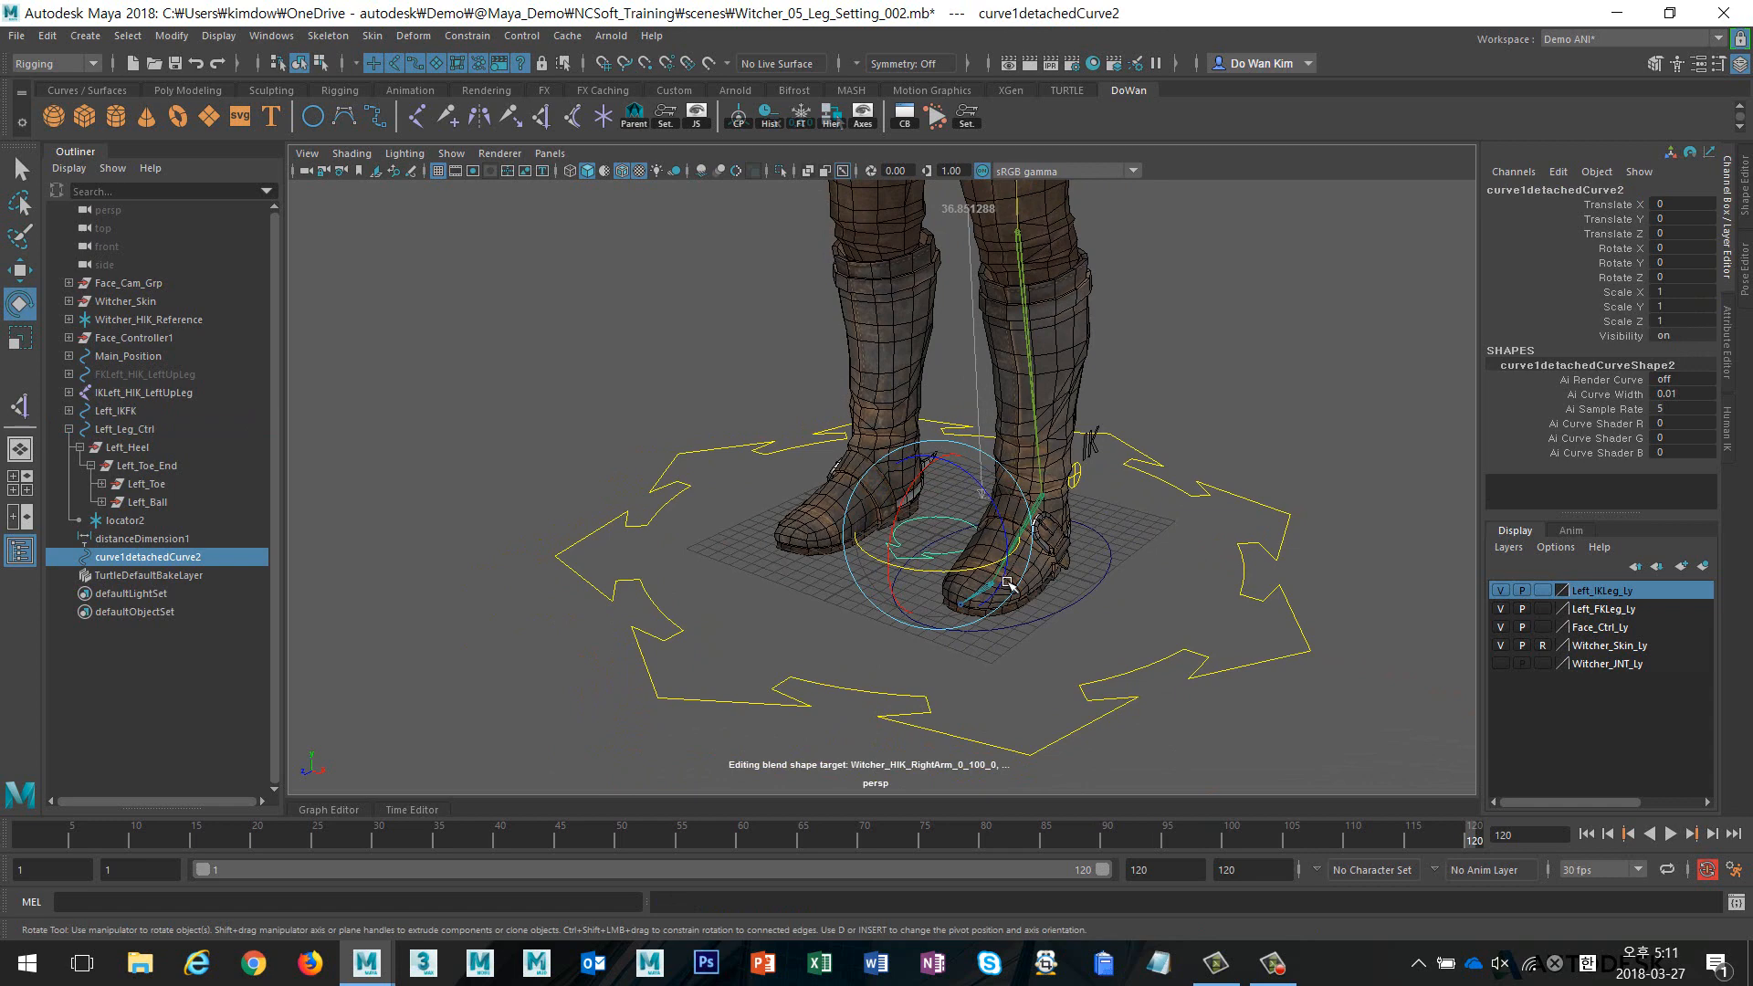
left_click_drag(1036, 609, 1040, 591, "alt")
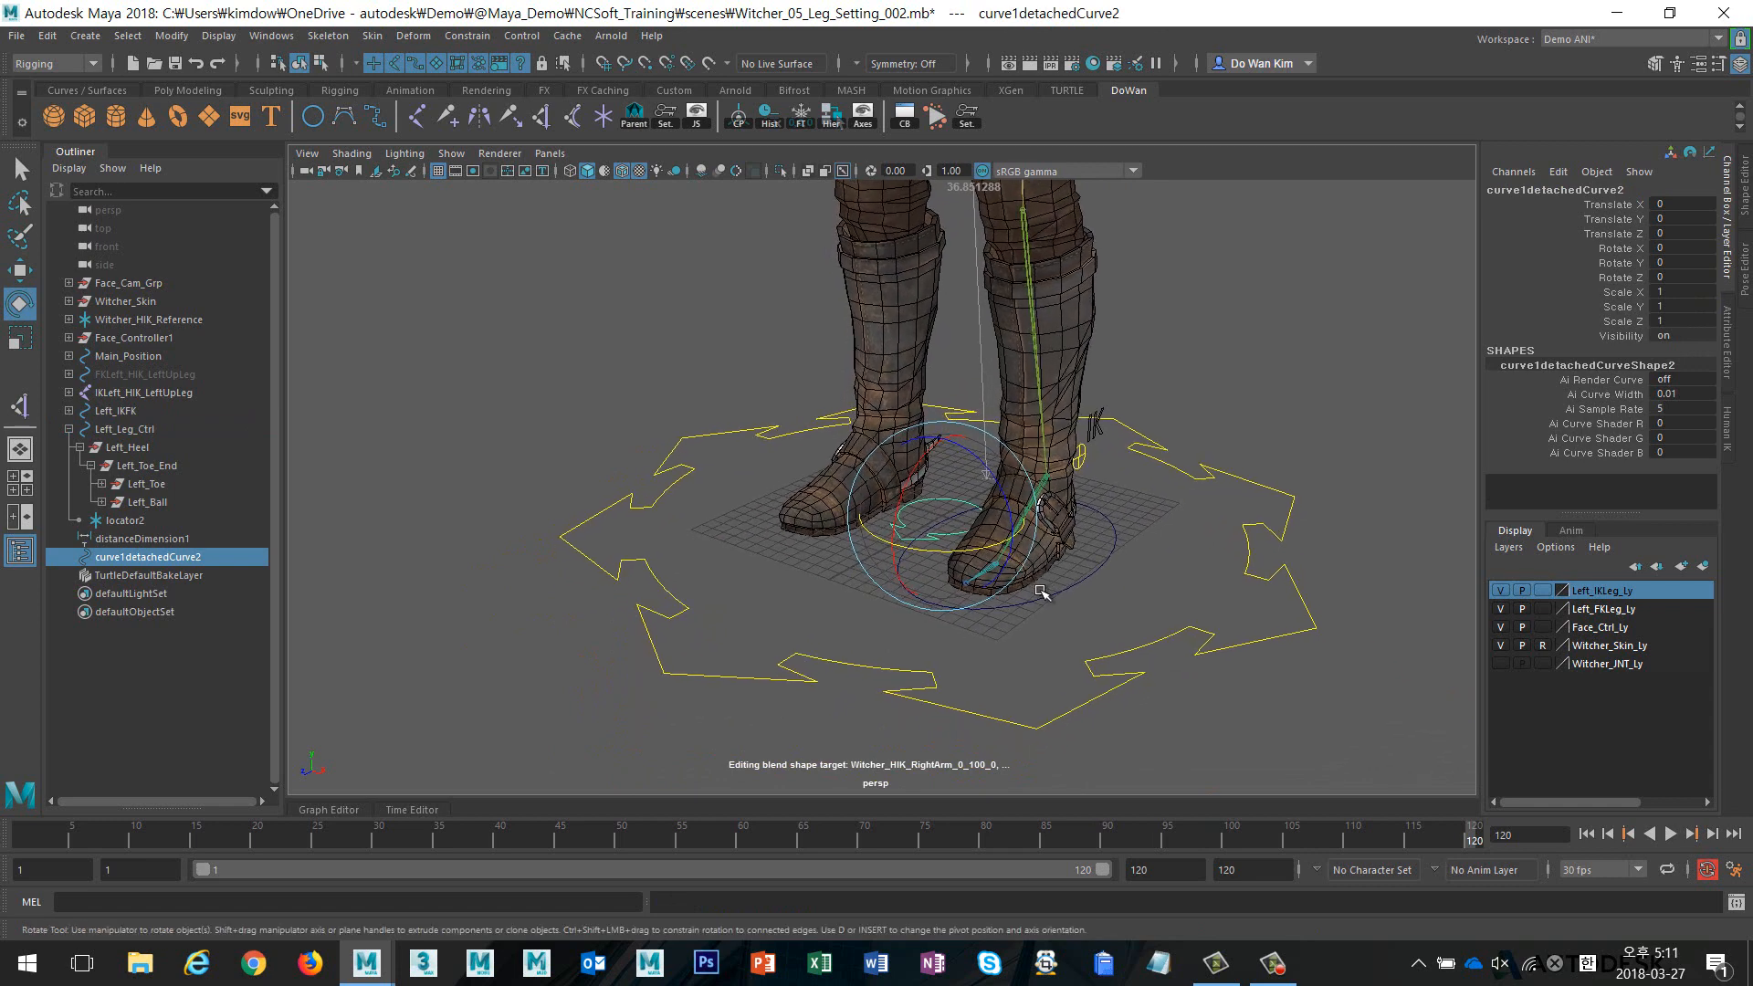
double_click(1526, 190)
type("Left Pole")
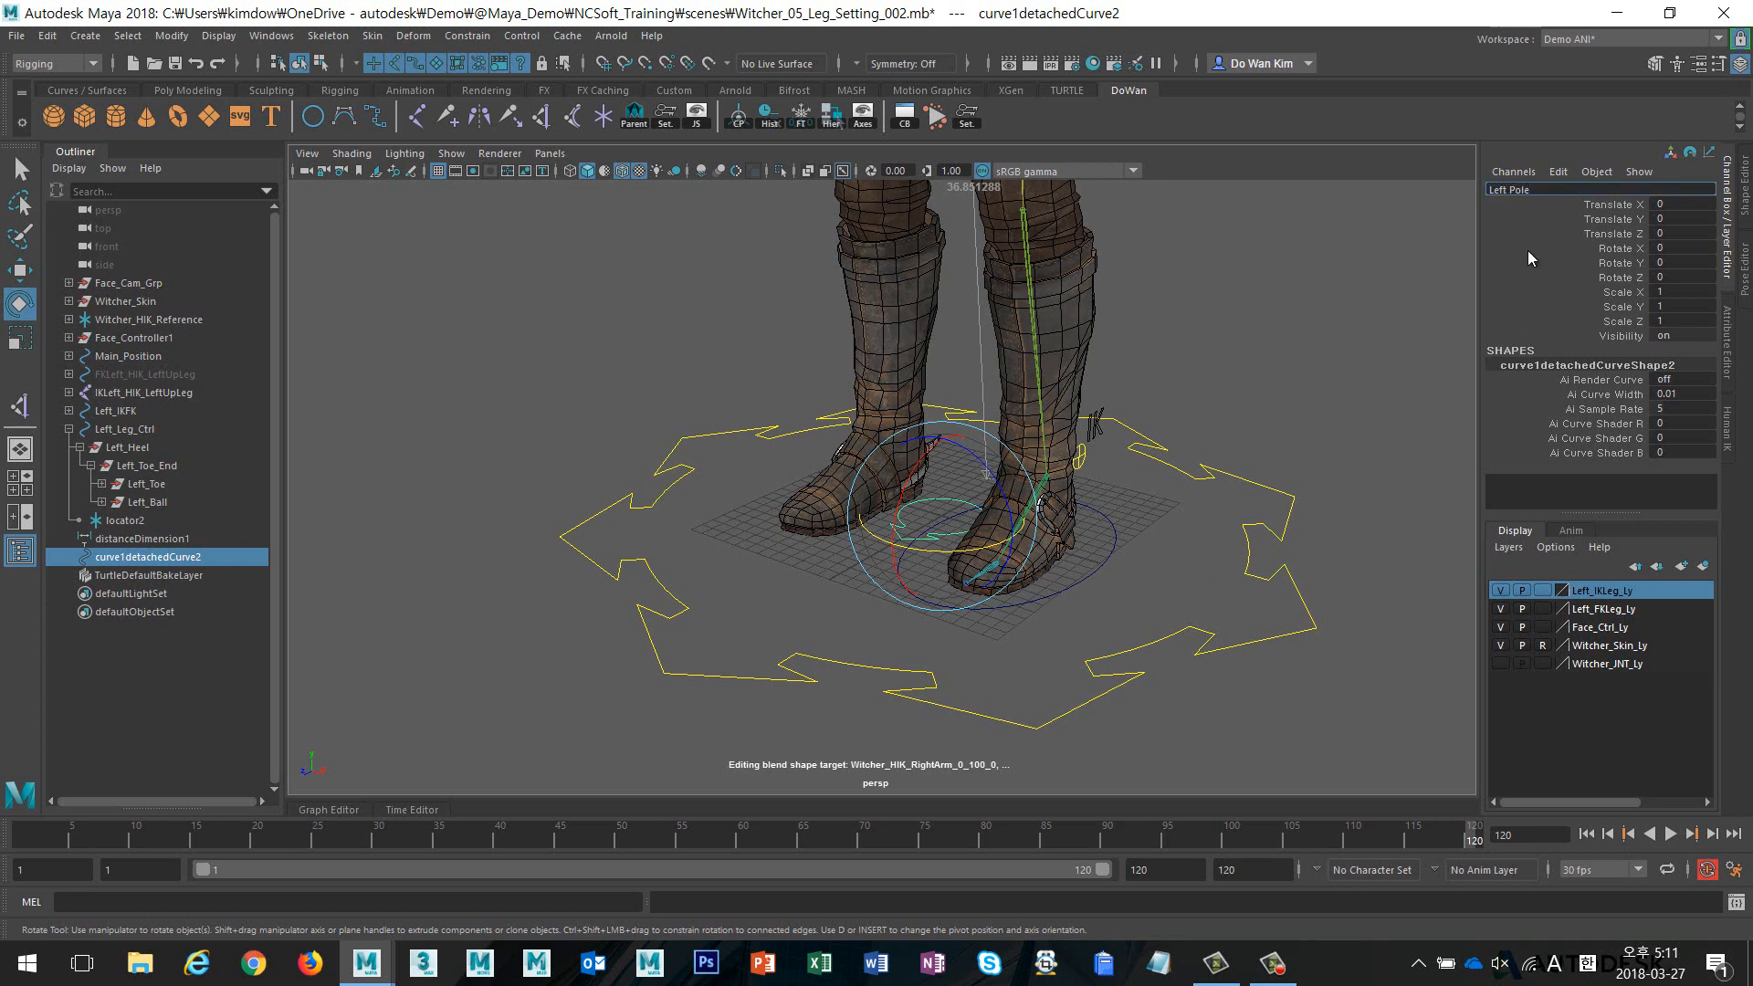
type(" Rotate")
key("Return")
right_click_drag(1229, 450, 1187, 459, "alt")
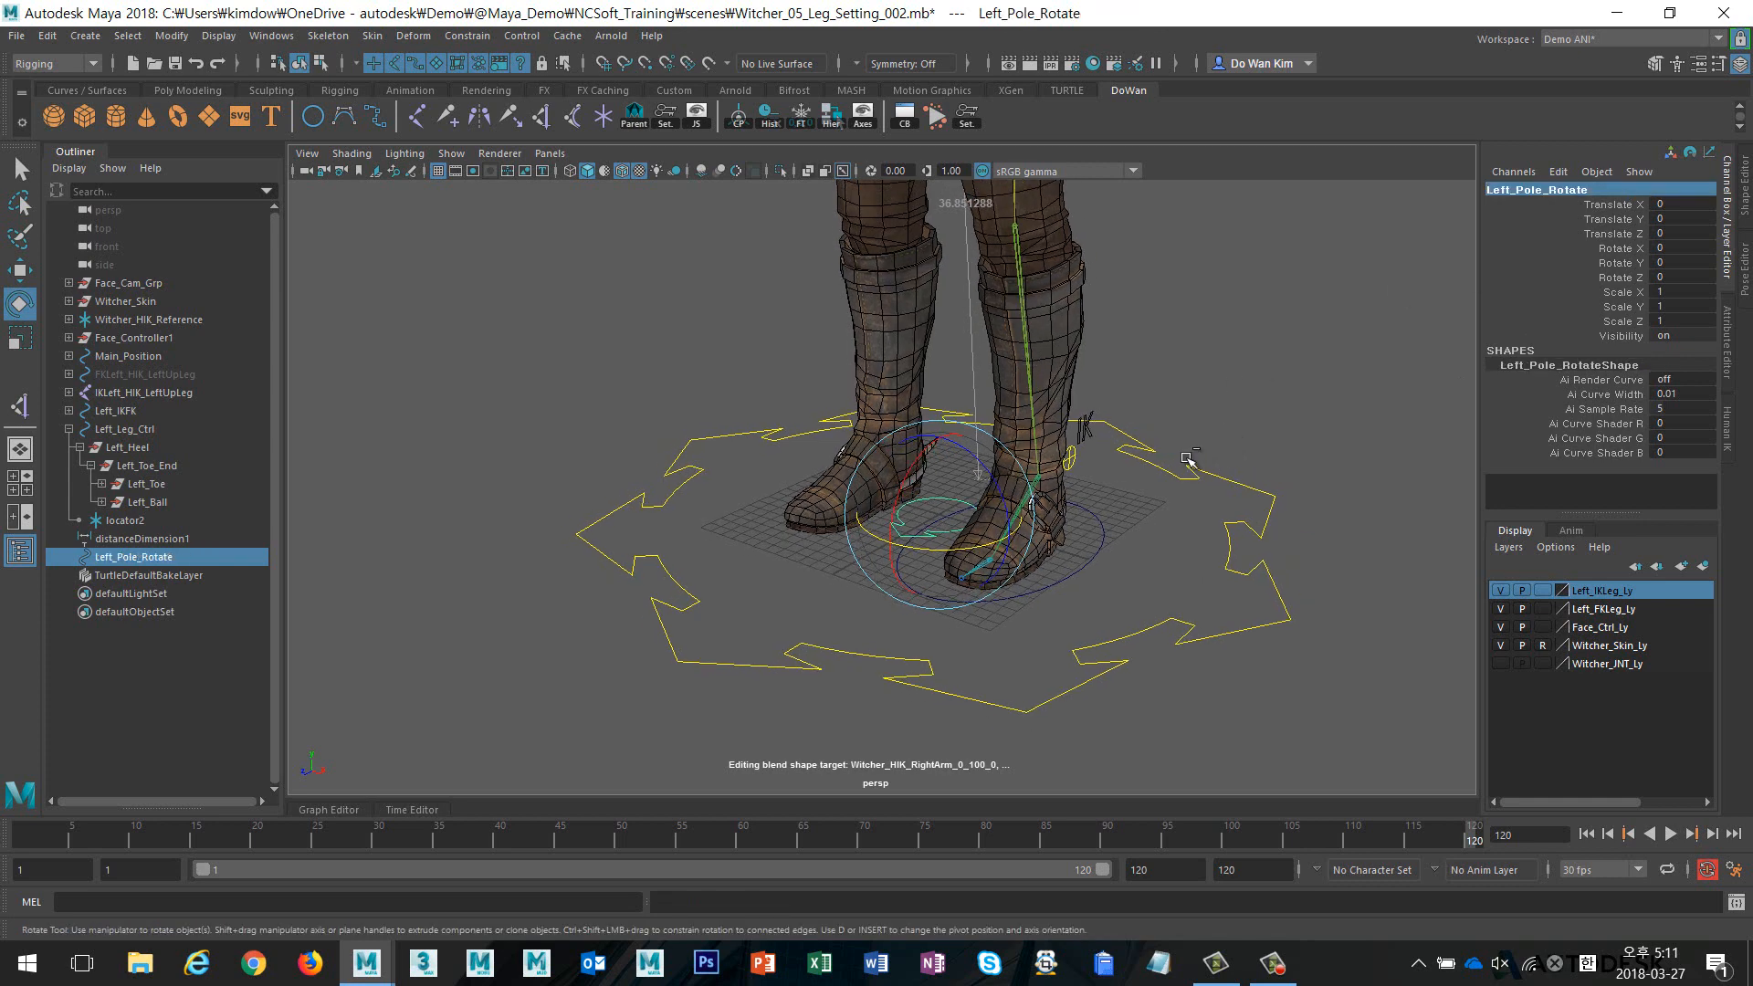
Group the Left_Pole_Rotate curve, name the group Left_Pole_Position and expand it in the Outliner
key("ctrl+g")
key("w")
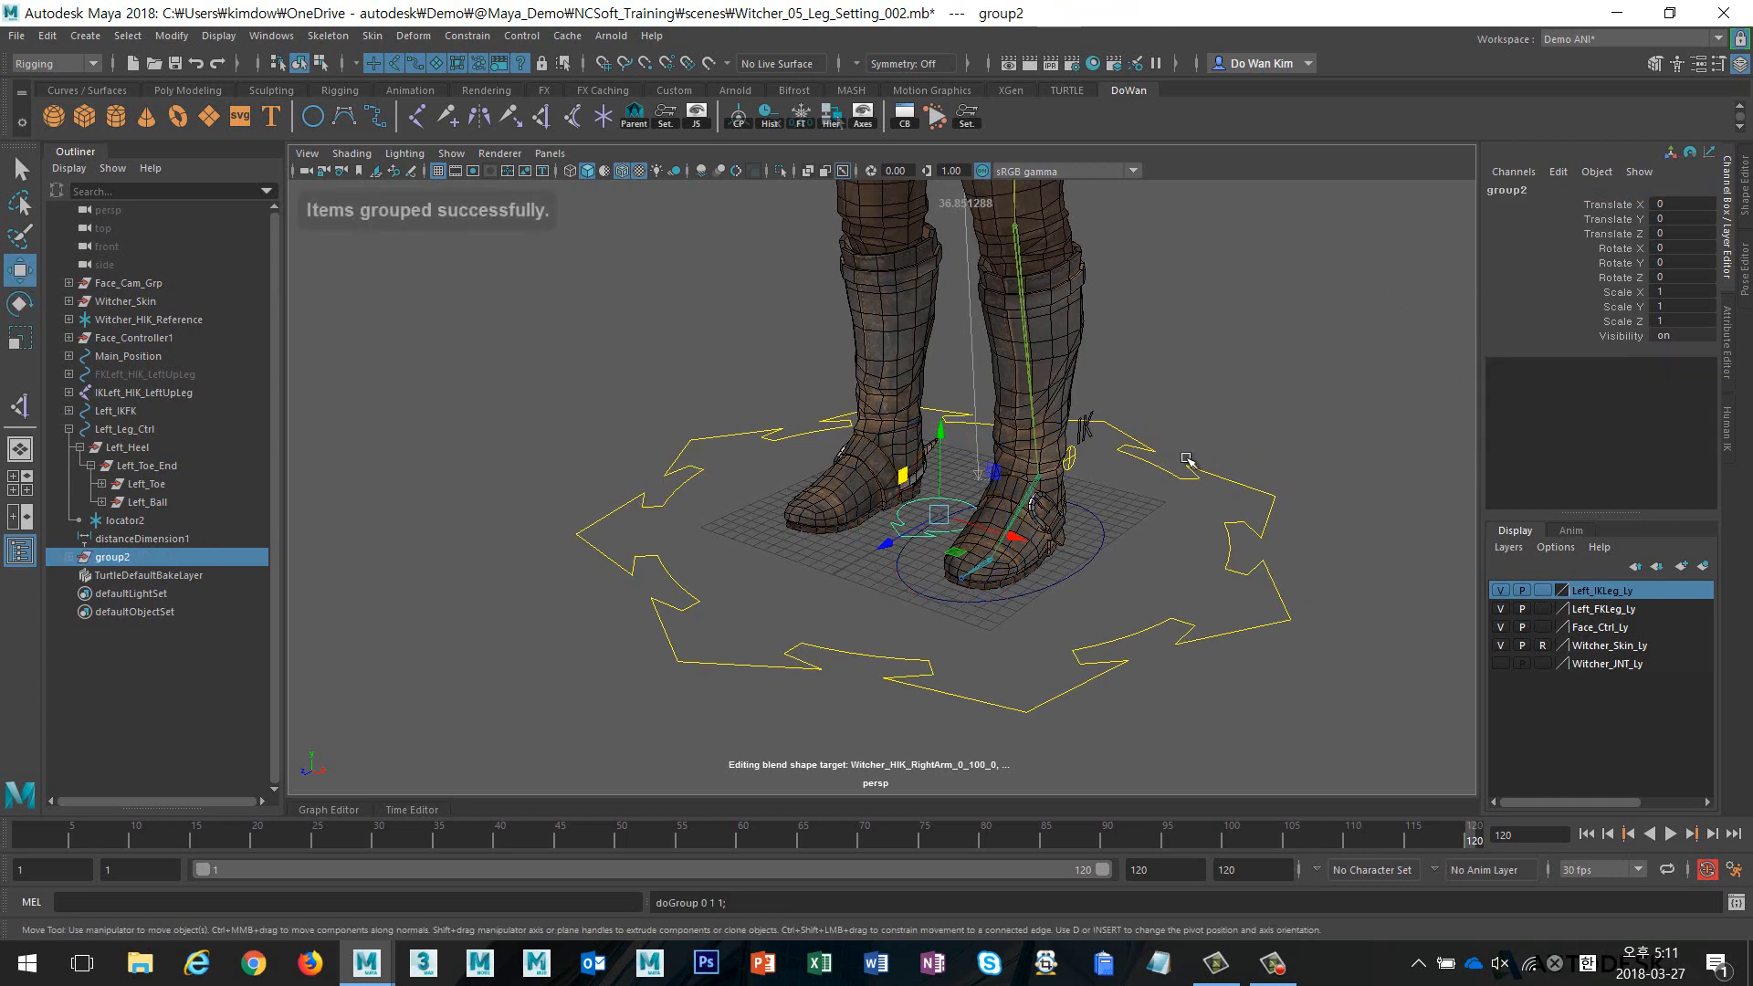
double_click(1534, 187)
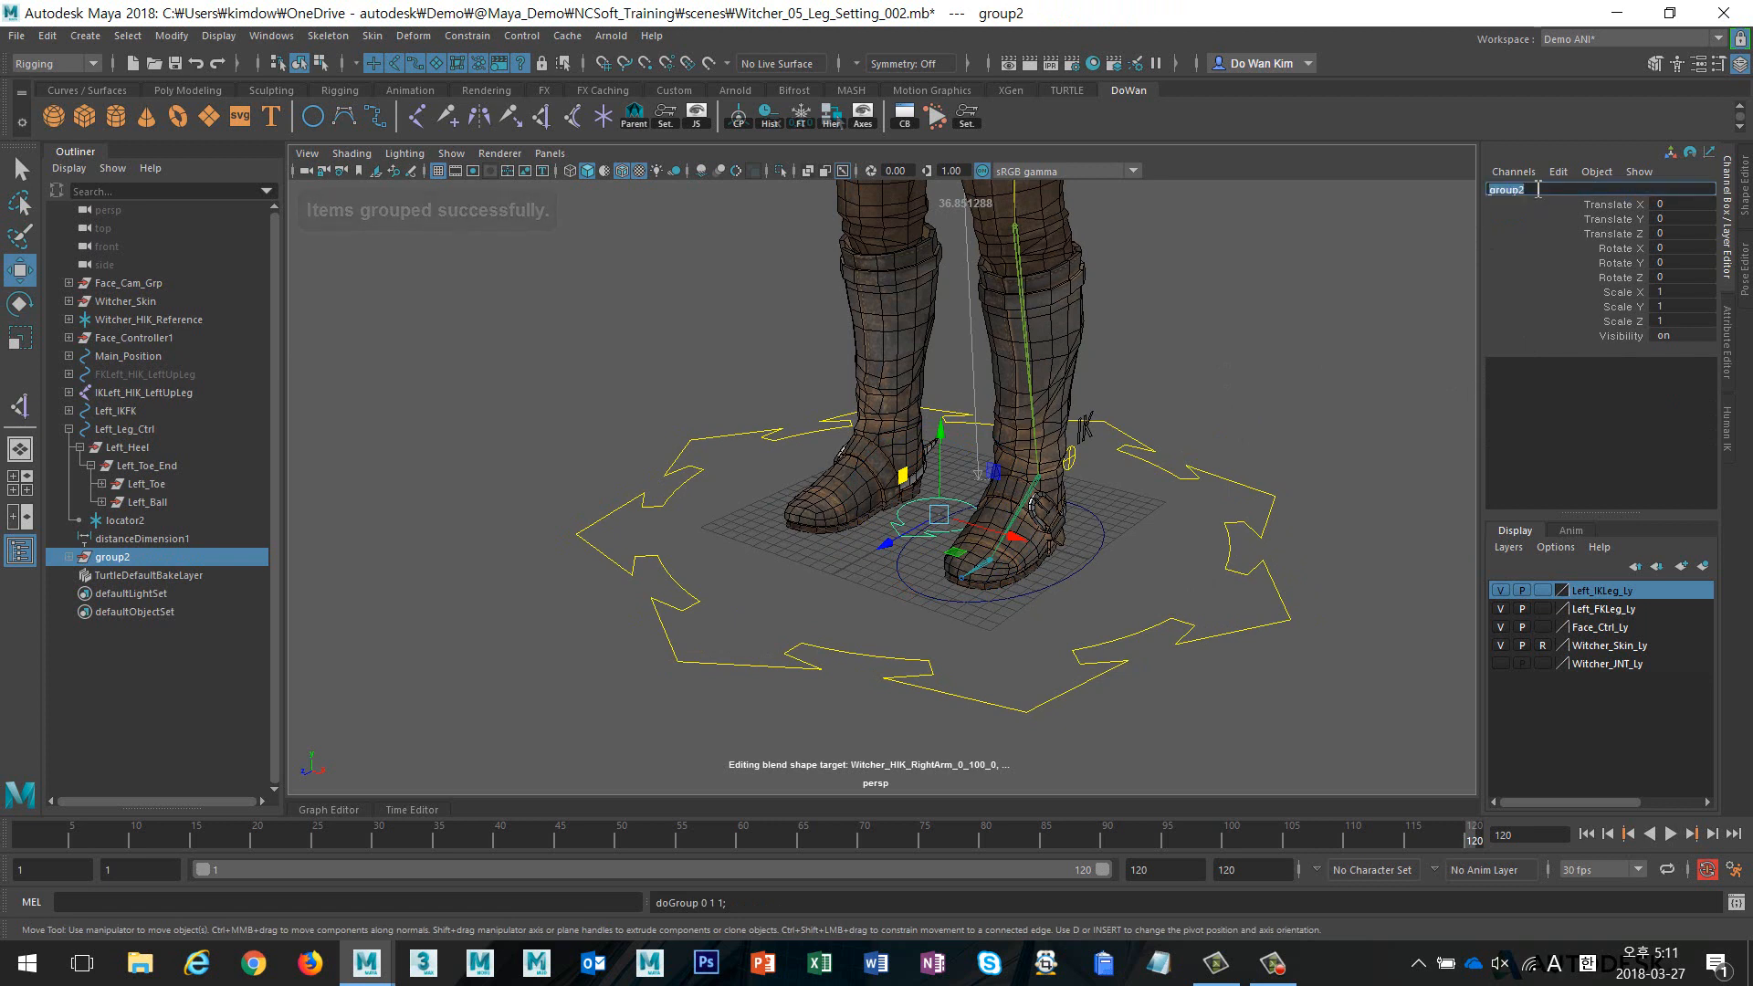
key("BackSpace")
type("Left_Pole_Position")
key("Return")
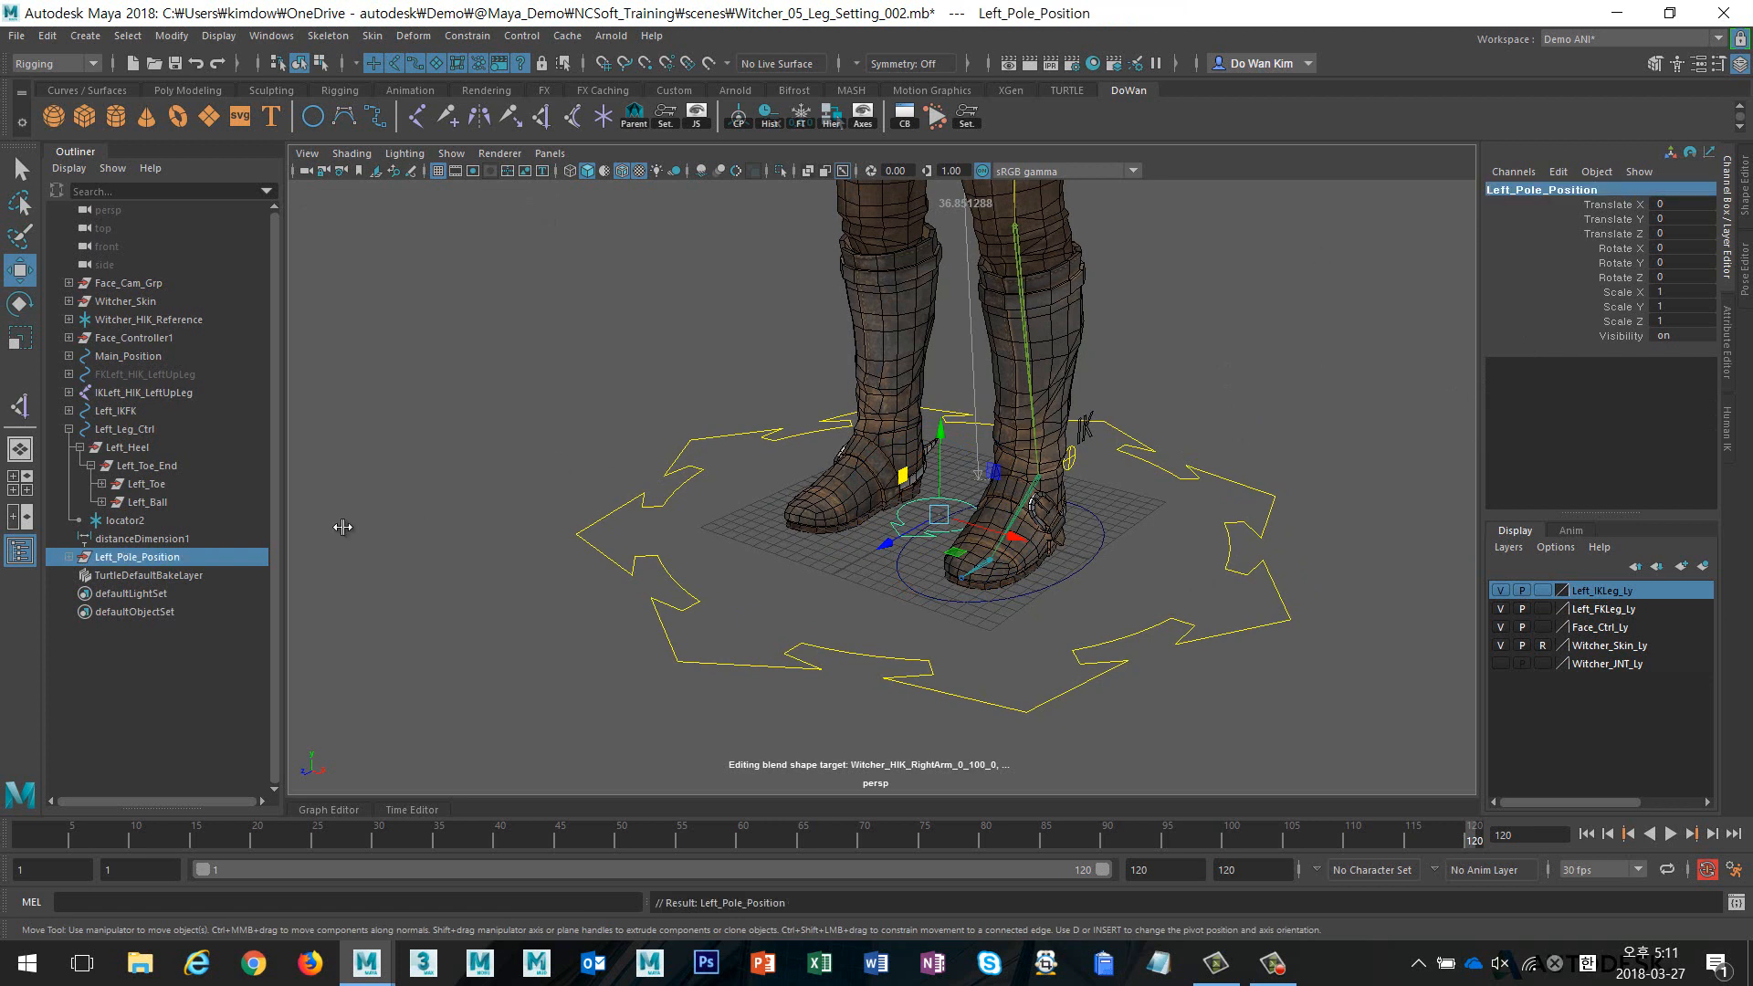
left_click(68, 557)
middle_click_drag(718, 521, 743, 524, "alt")
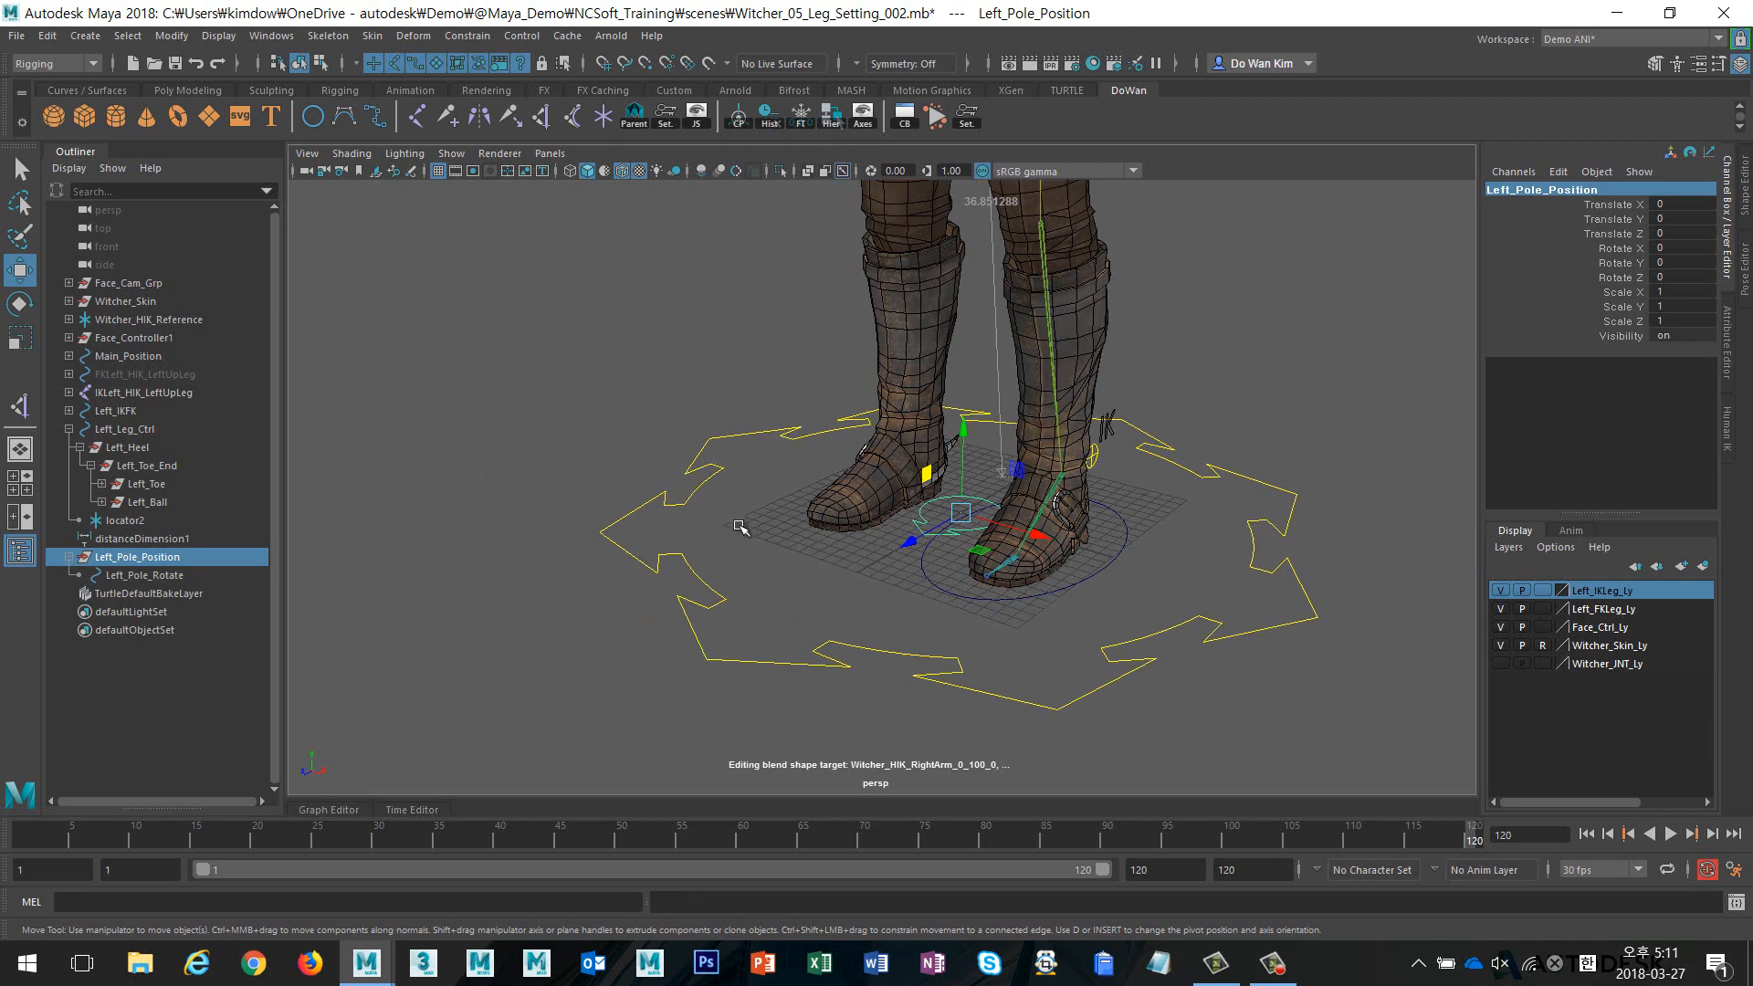
Group Left_Pole_Rotate inside Left_Pole_Position, name the new group Left_Pole_Auto_Rotate and expand it
right_click_drag(743, 524, 509, 539, "alt")
left_click(173, 558)
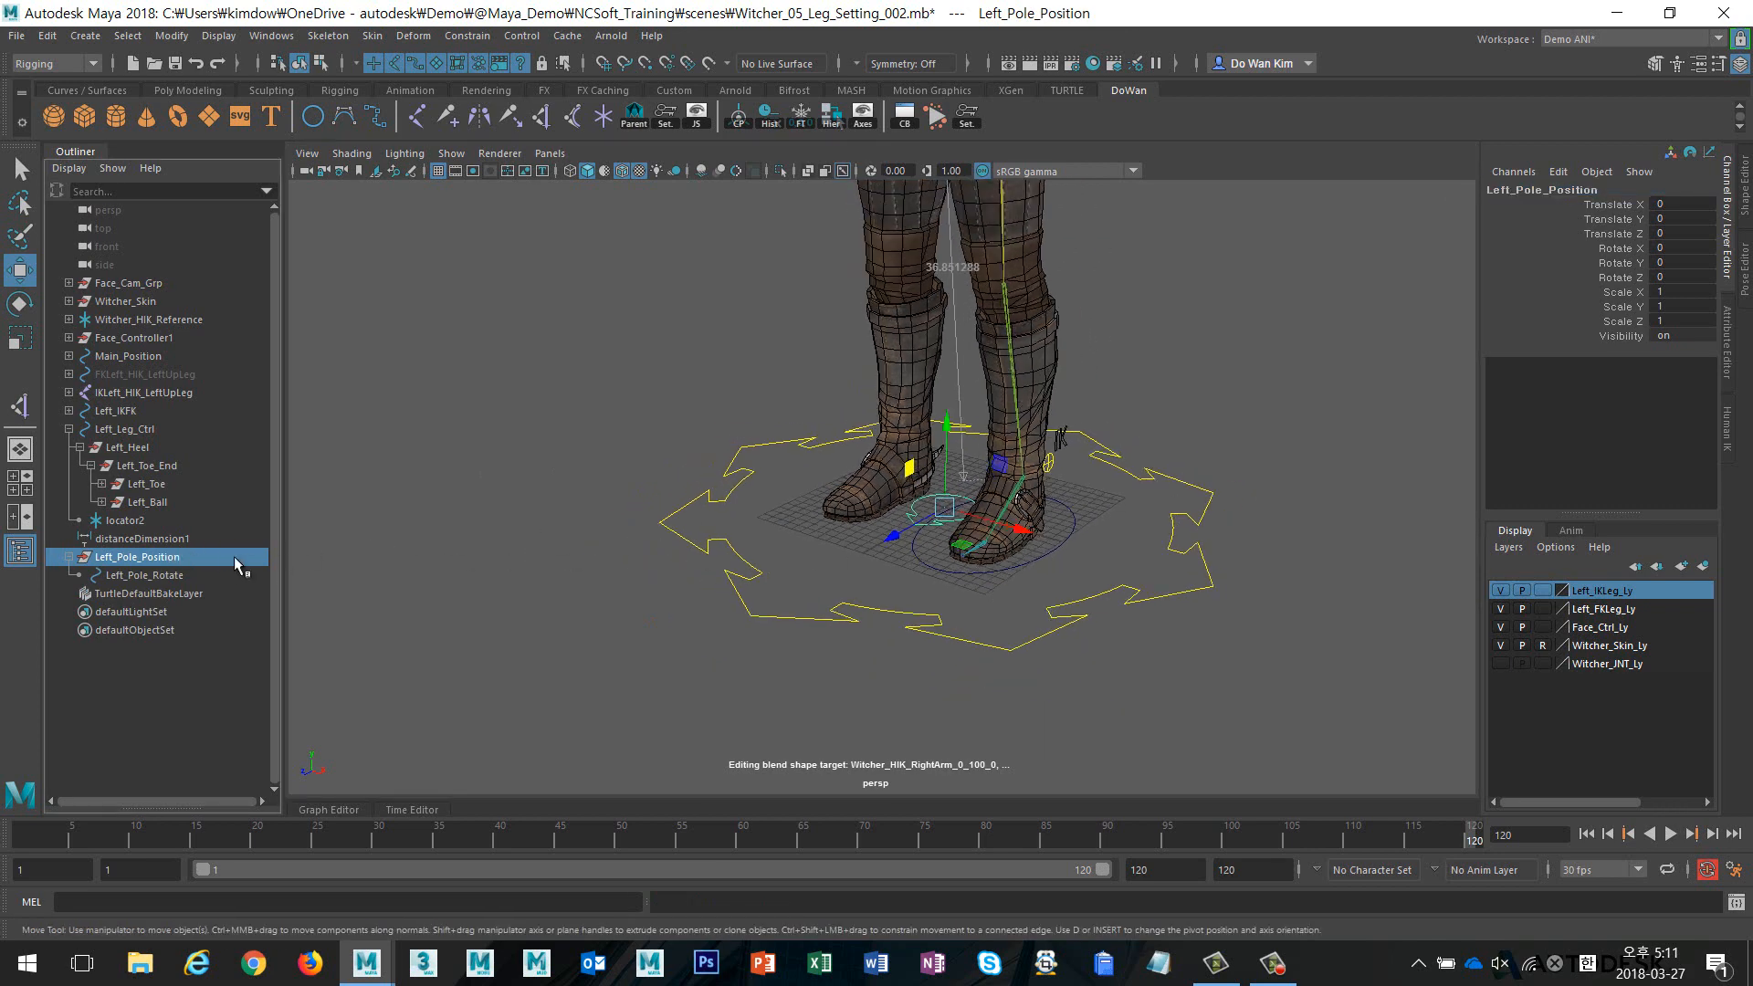
left_click(183, 573)
right_click_drag(567, 579, 786, 549, "alt")
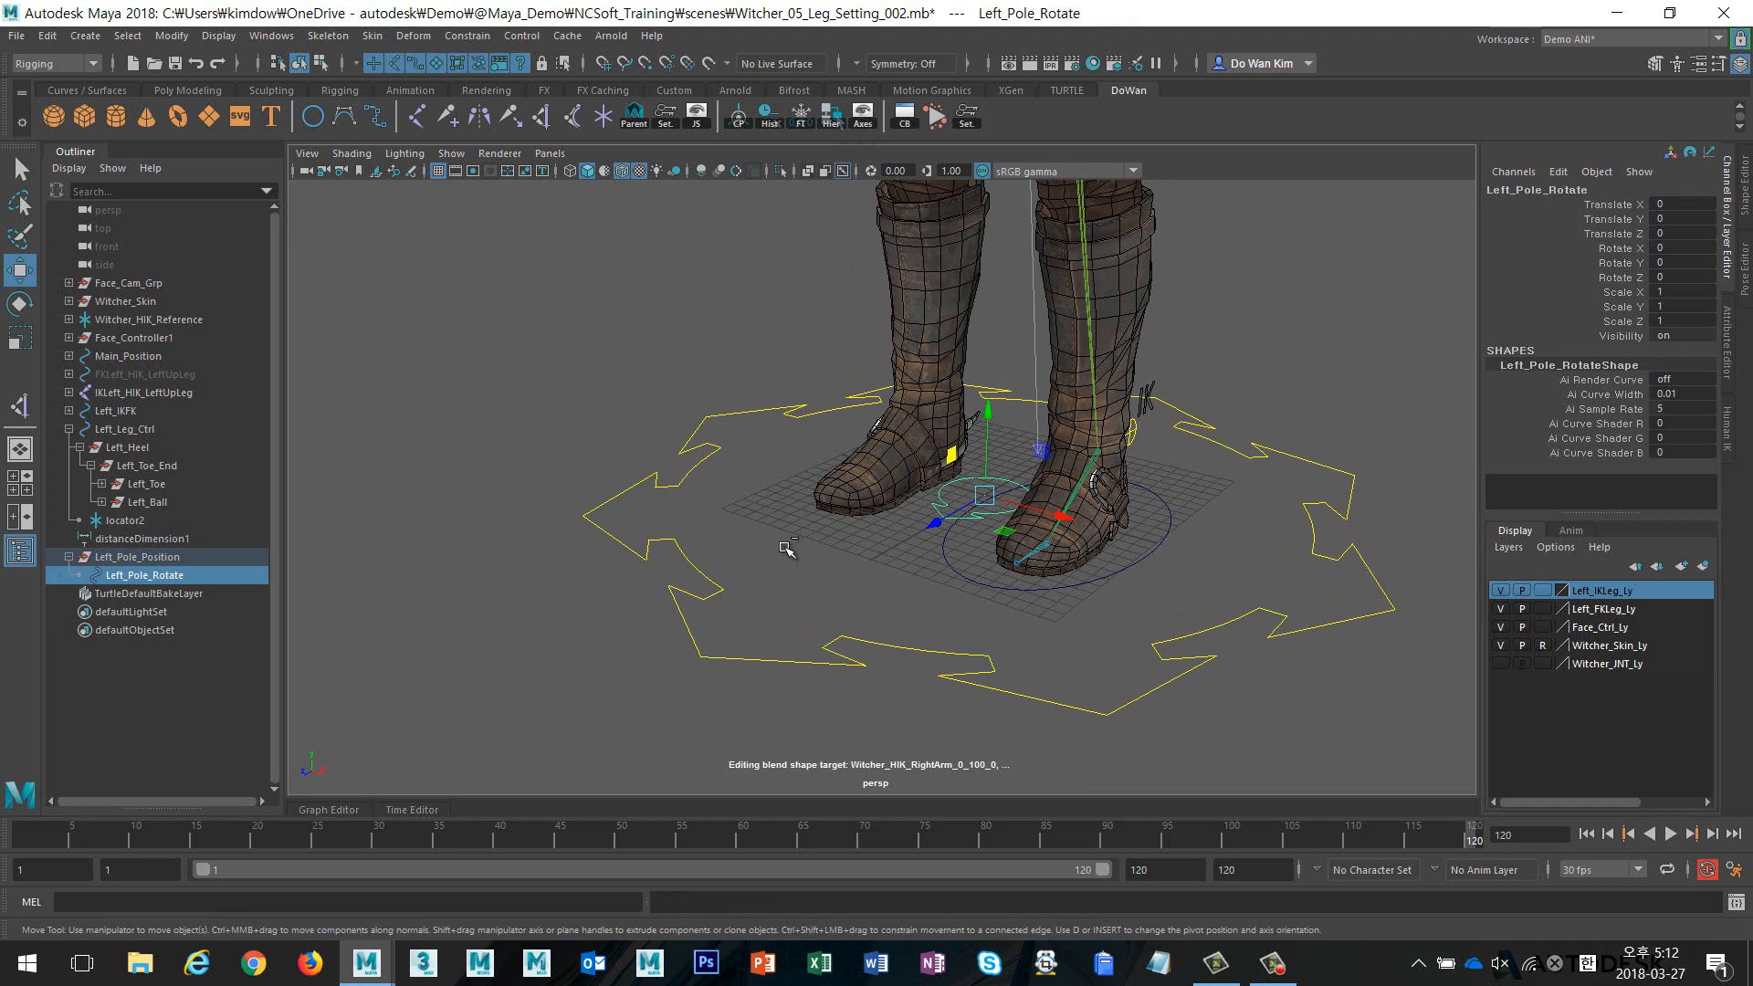
key("ctrl+g")
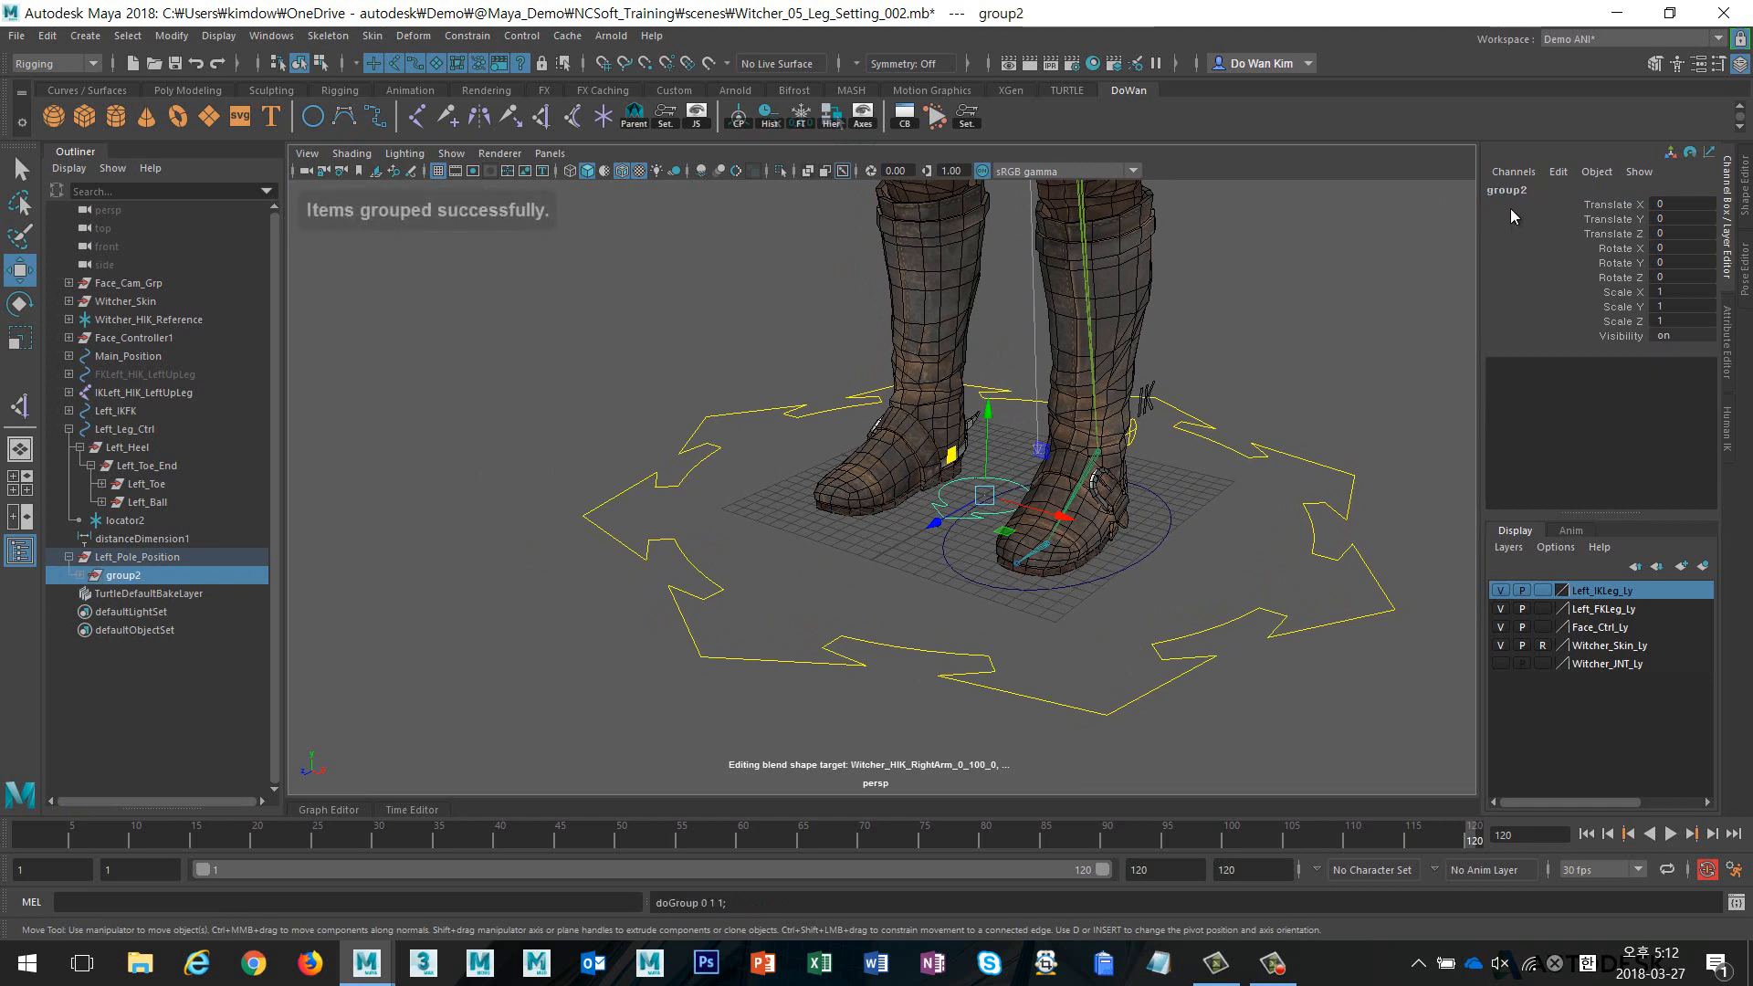
double_click(1536, 190)
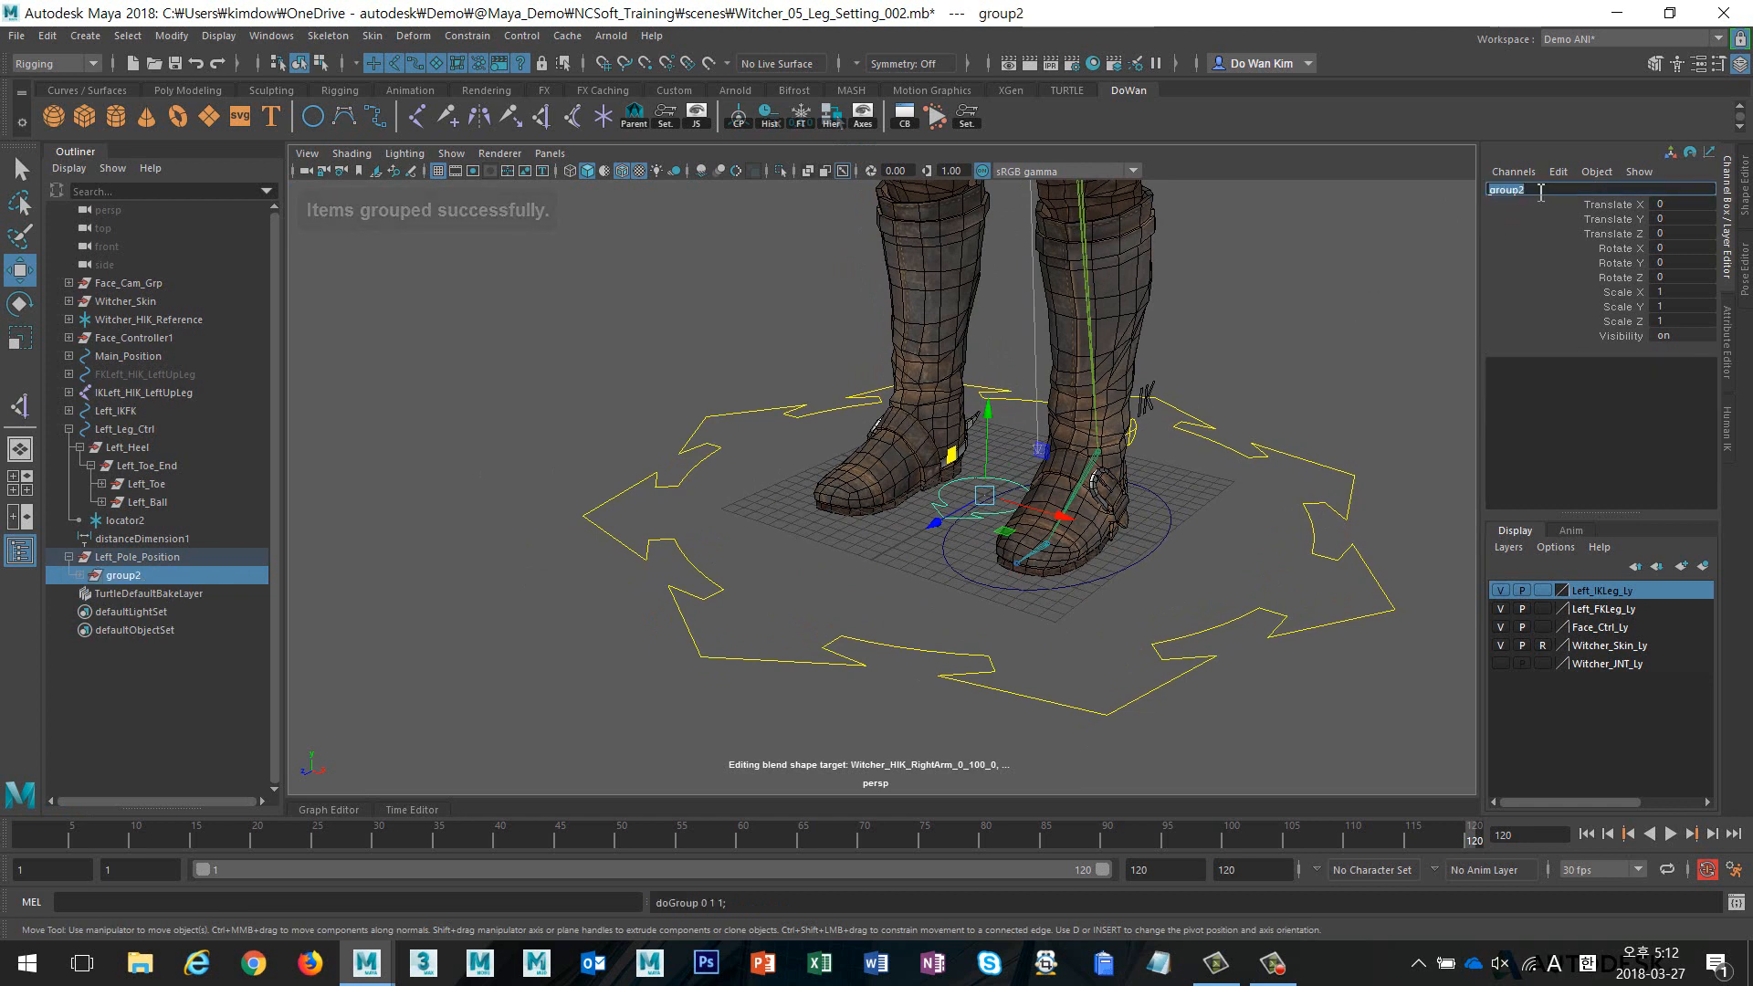
type("Left Pole Auto Rotate")
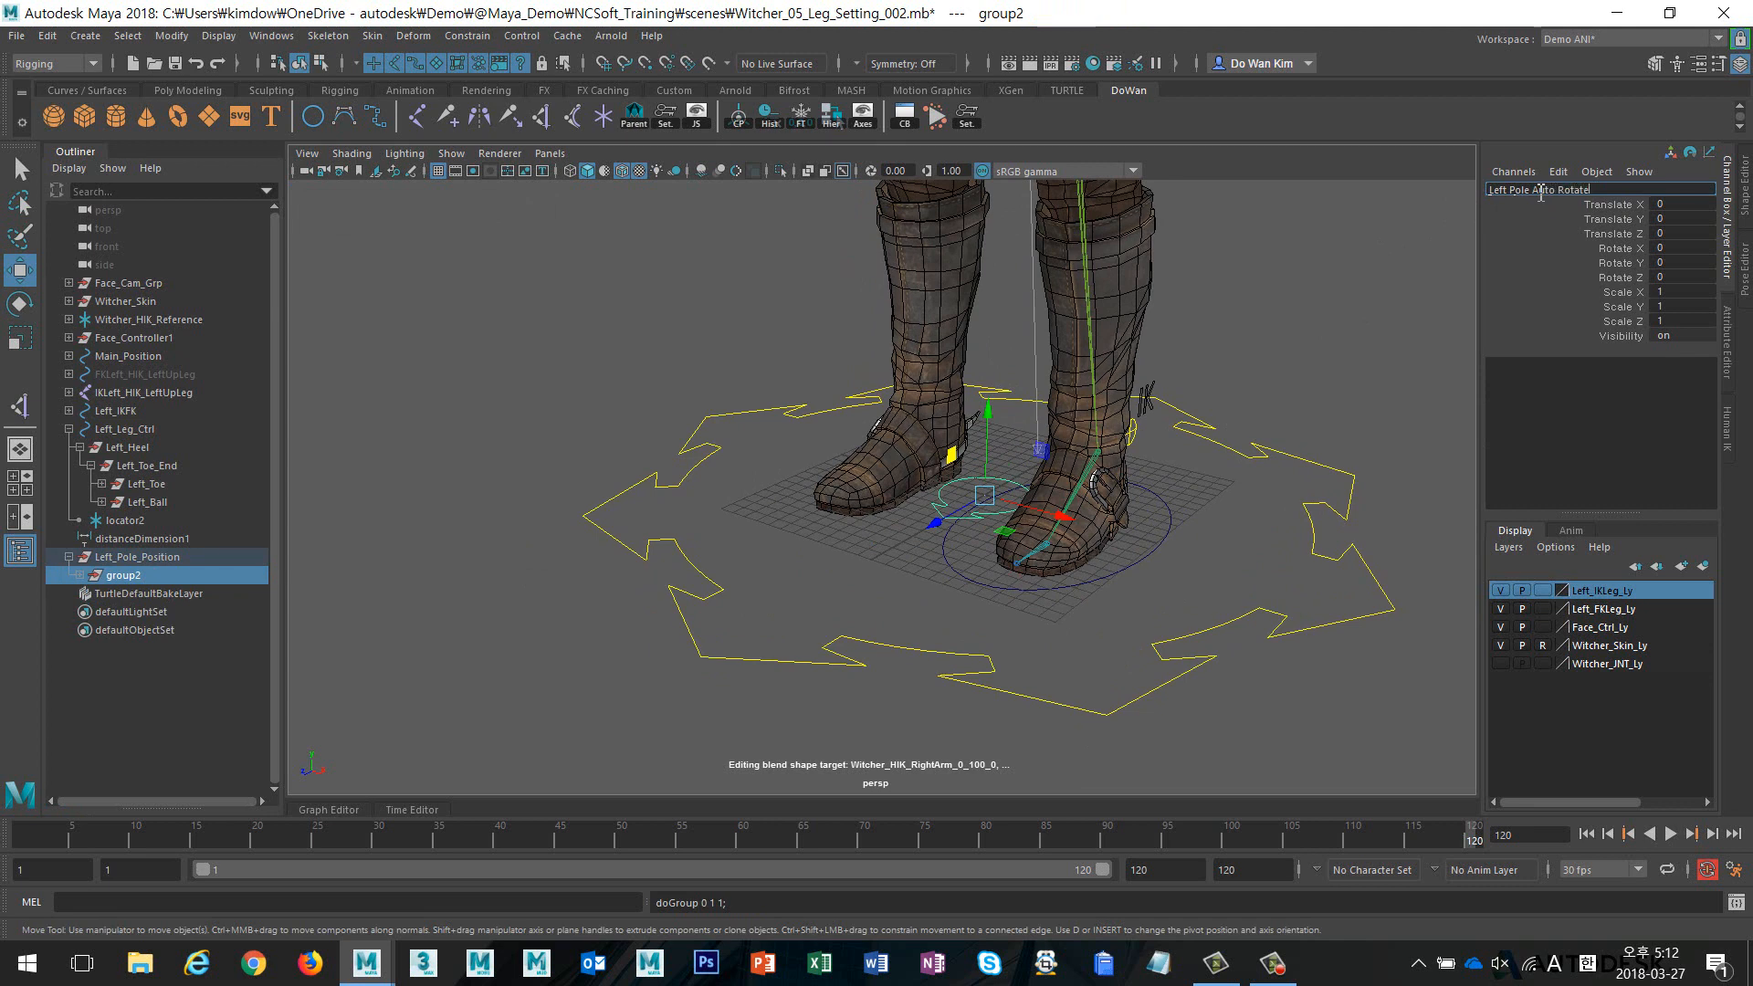
key("Return")
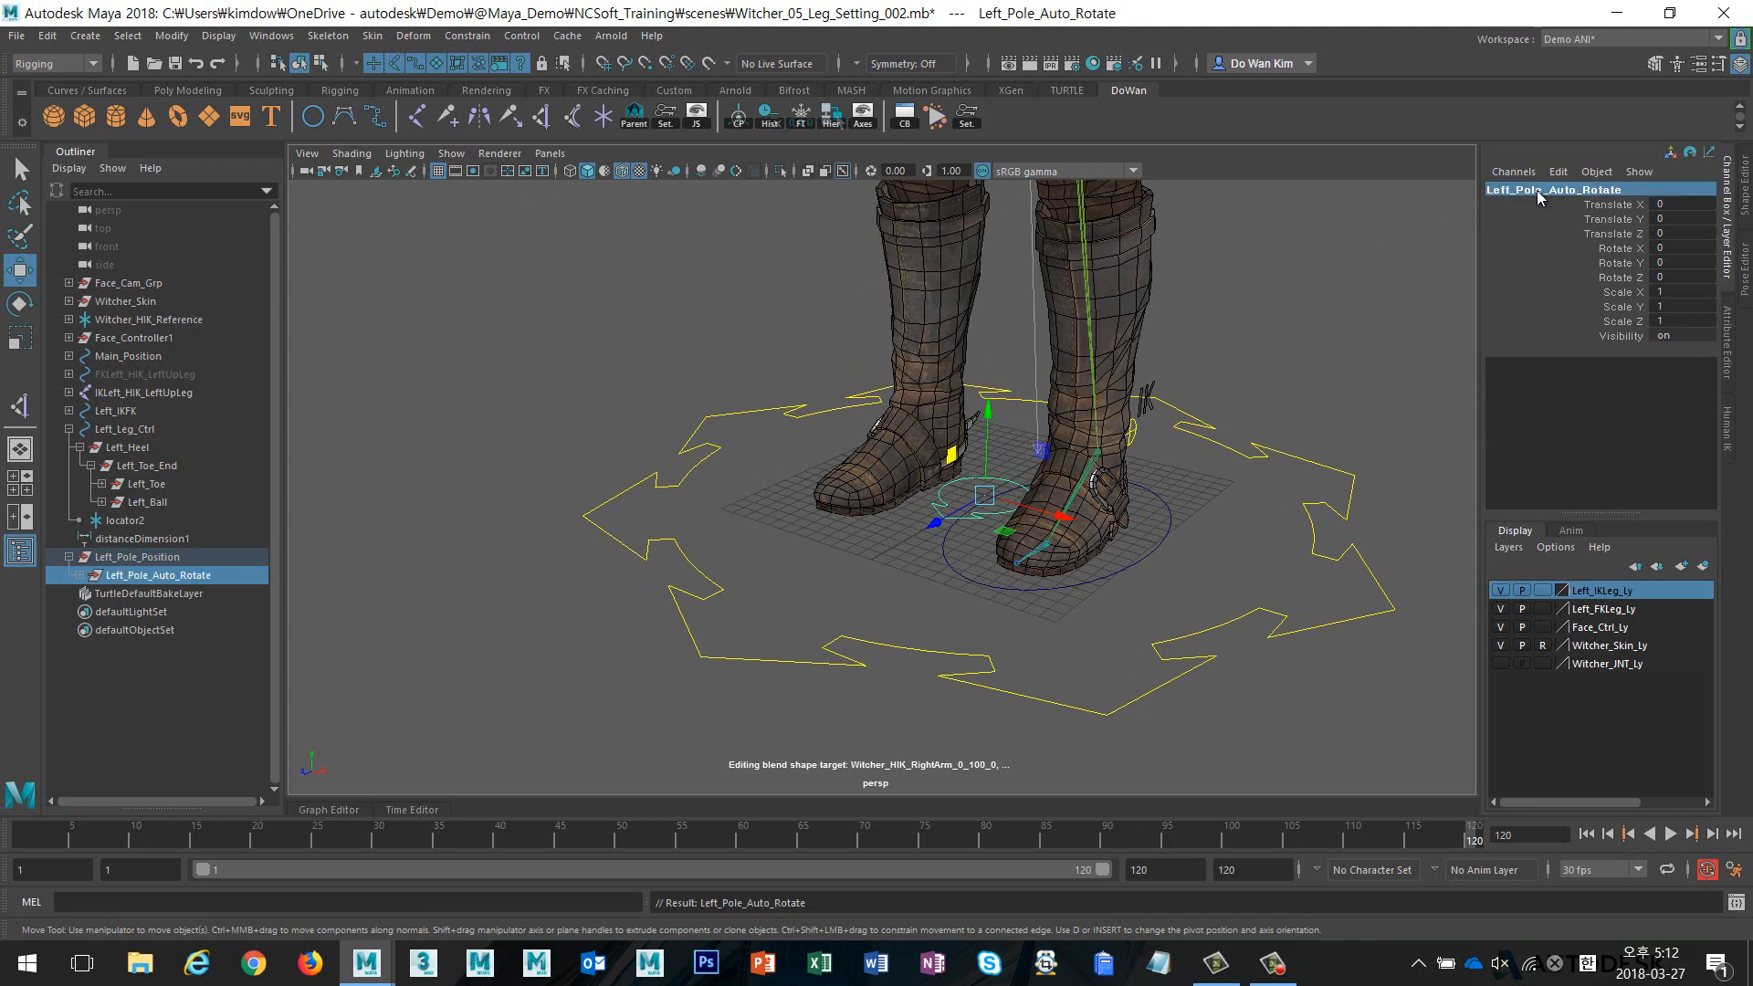
left_click(79, 576)
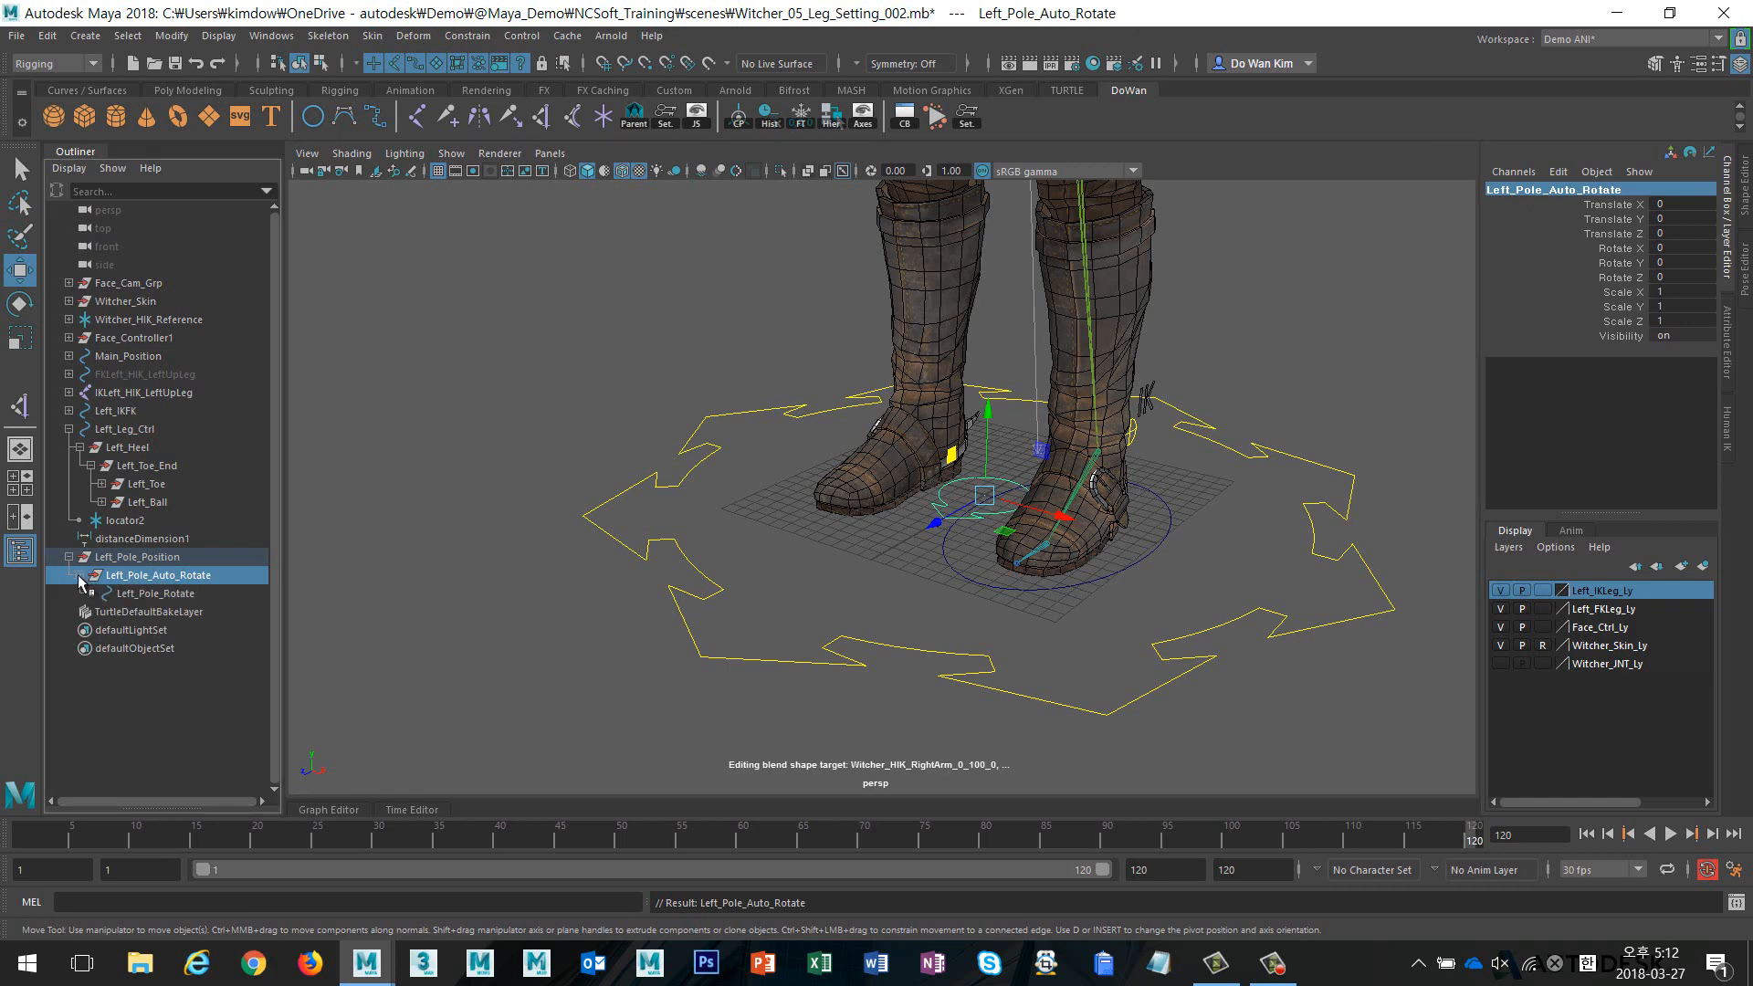
Rotate Left_Pole_Auto_Rotate about 12.36 degrees around Y as a test and undo the rotation
scroll(849, 618, "down", 3)
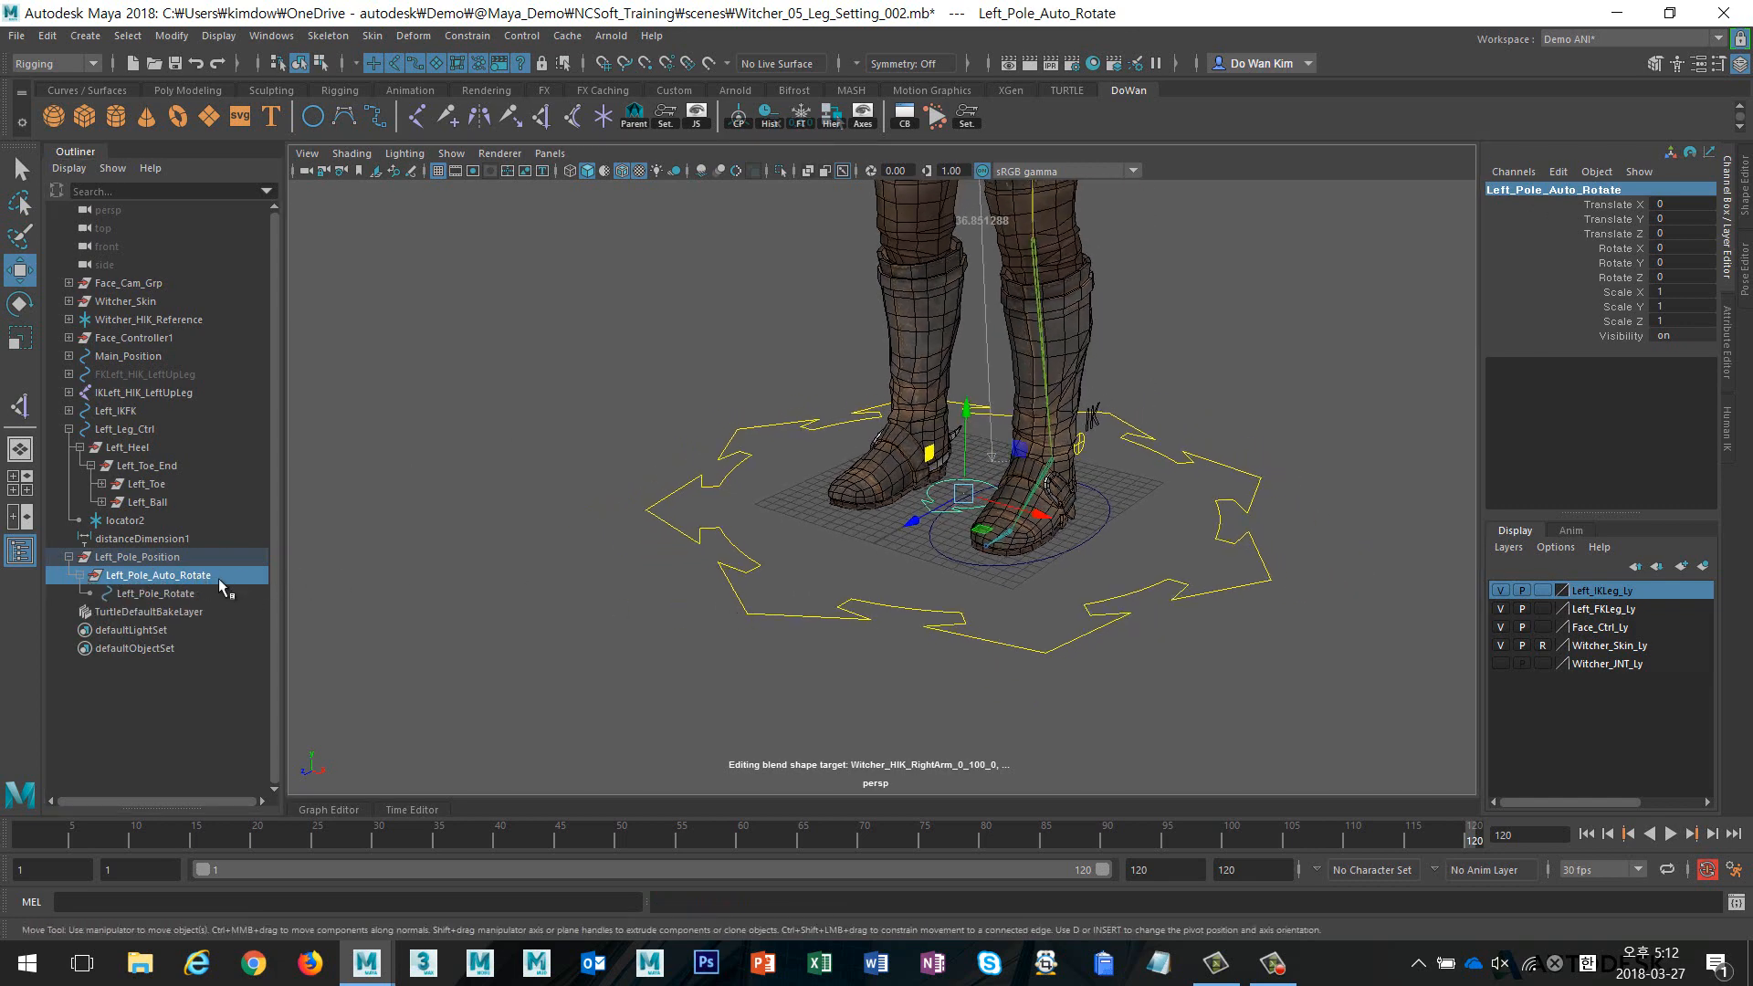
left_click(1108, 519)
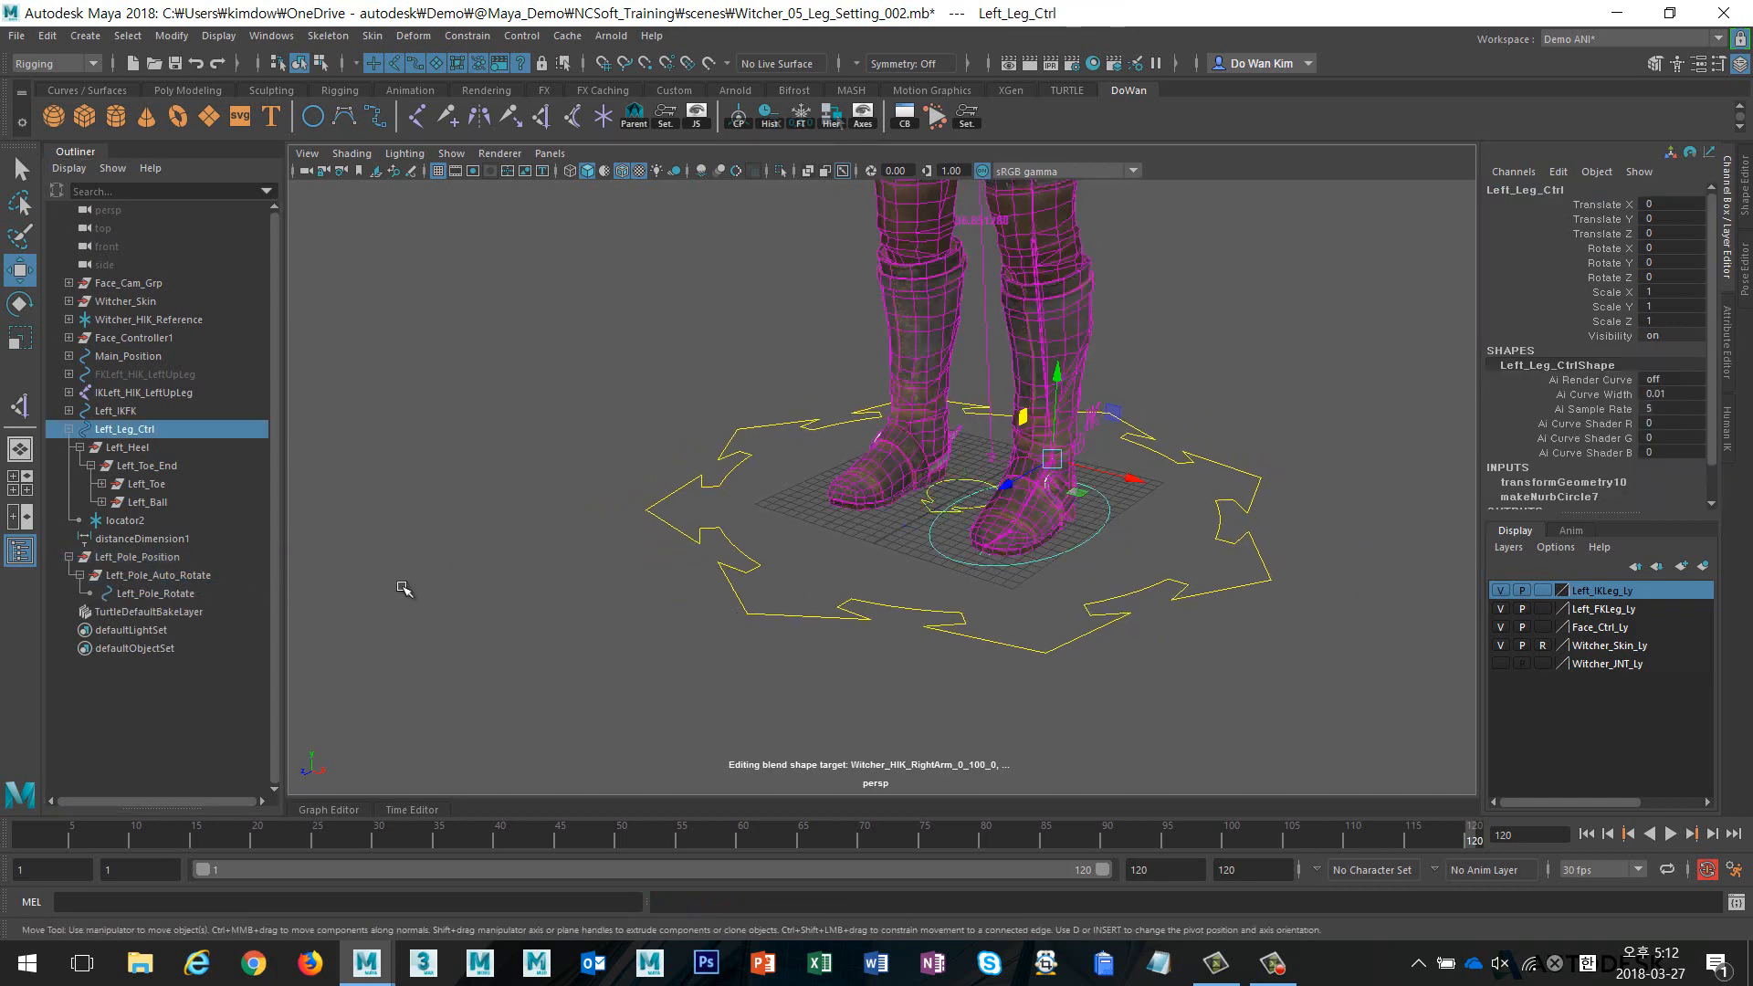
left_click(155, 576)
key("e")
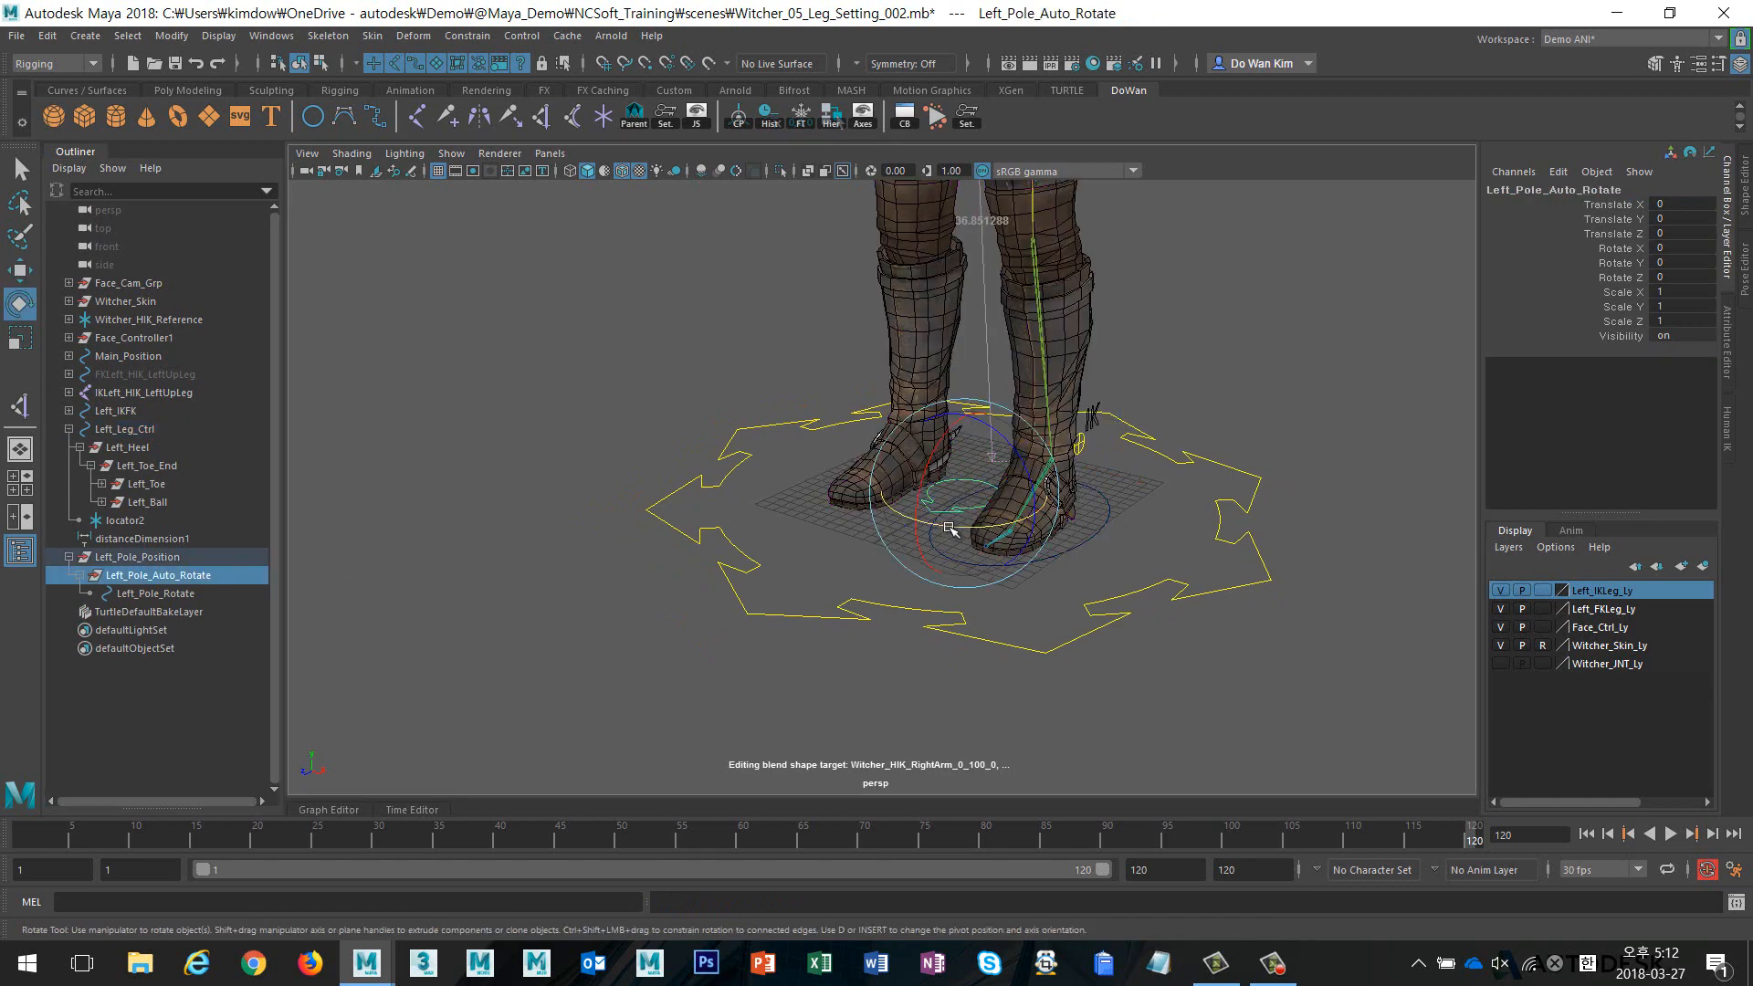
mouse_move(950, 523)
left_mouse_down()
mouse_move(995, 525)
mouse_move(972, 521)
left_mouse_up()
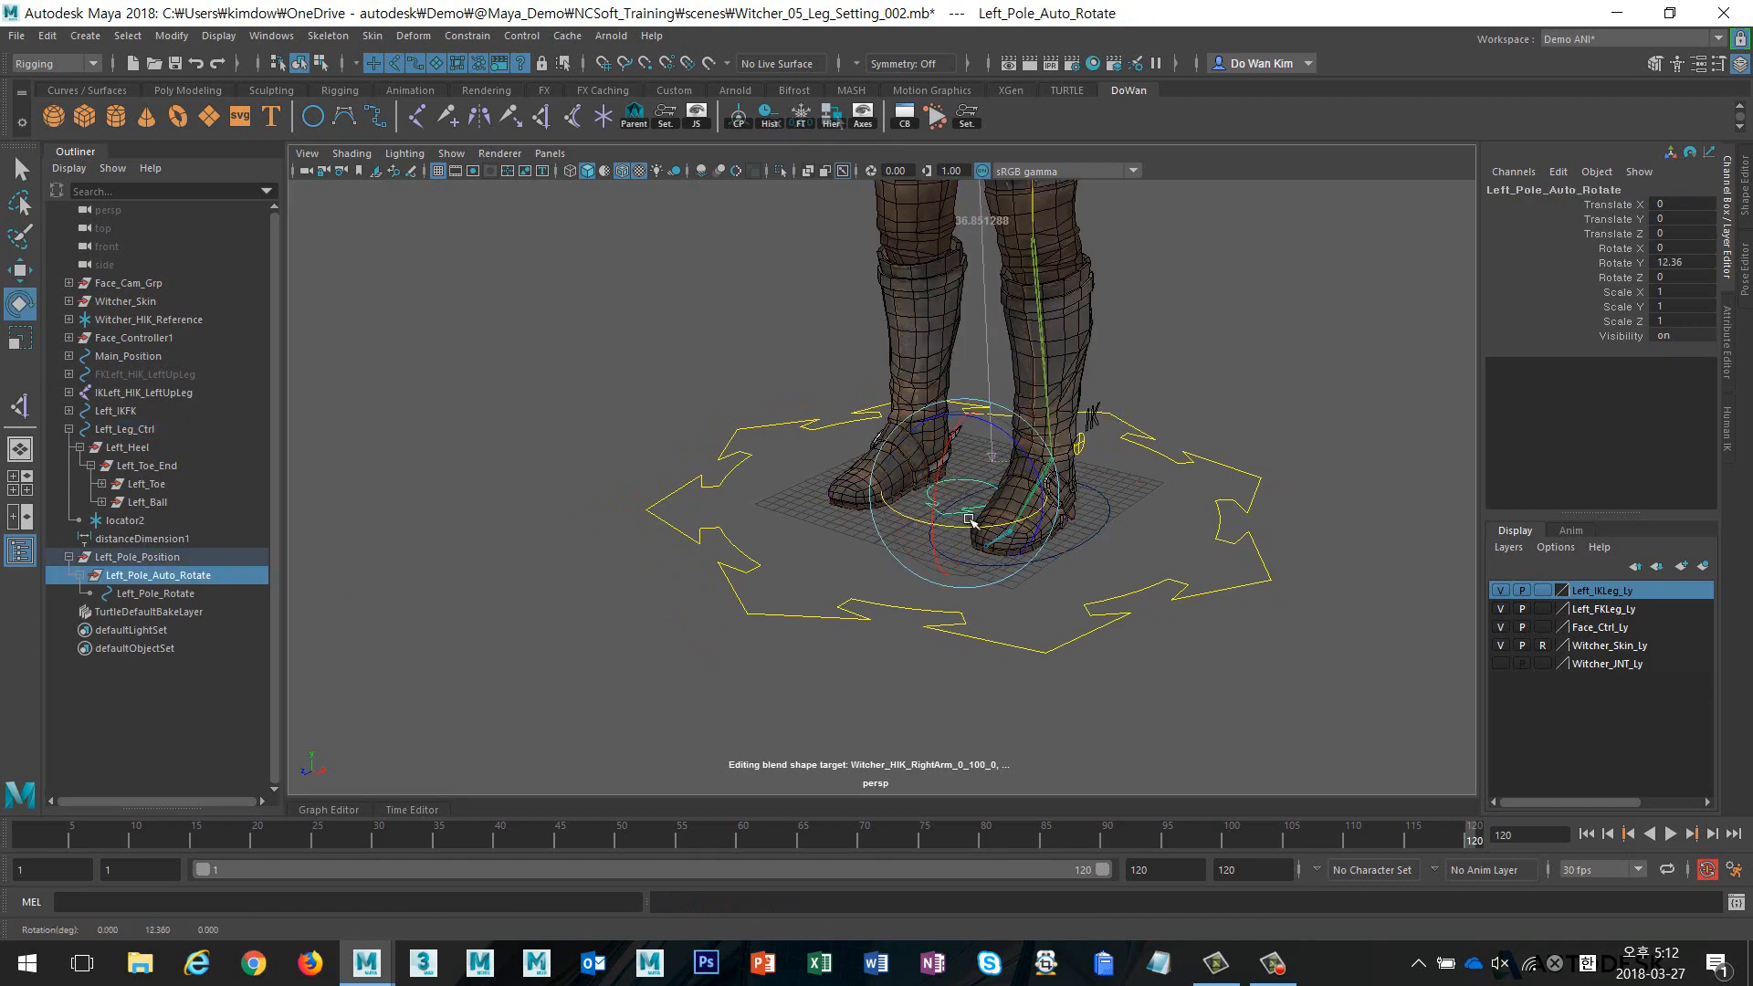
key("ctrl+z")
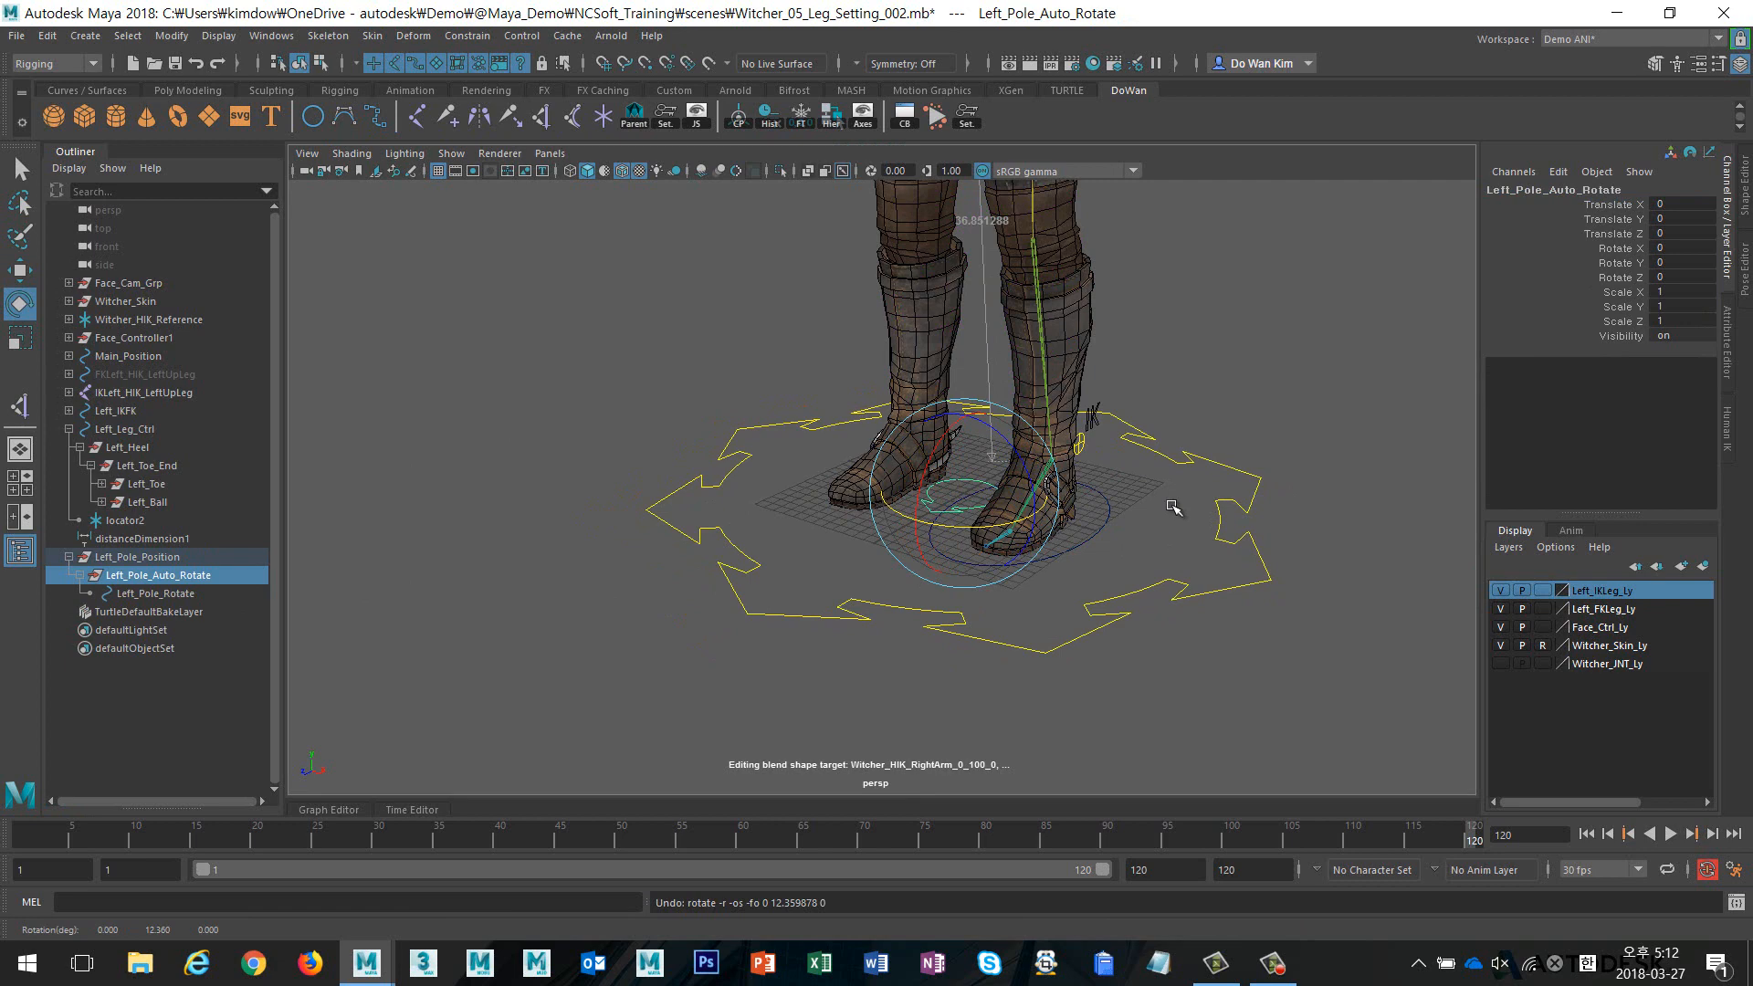
Rotate the Left_Pole_Rotate curve about 17.75 degrees around Y as a test, undo it and clear the selection
left_click(923, 517)
left_click(945, 510)
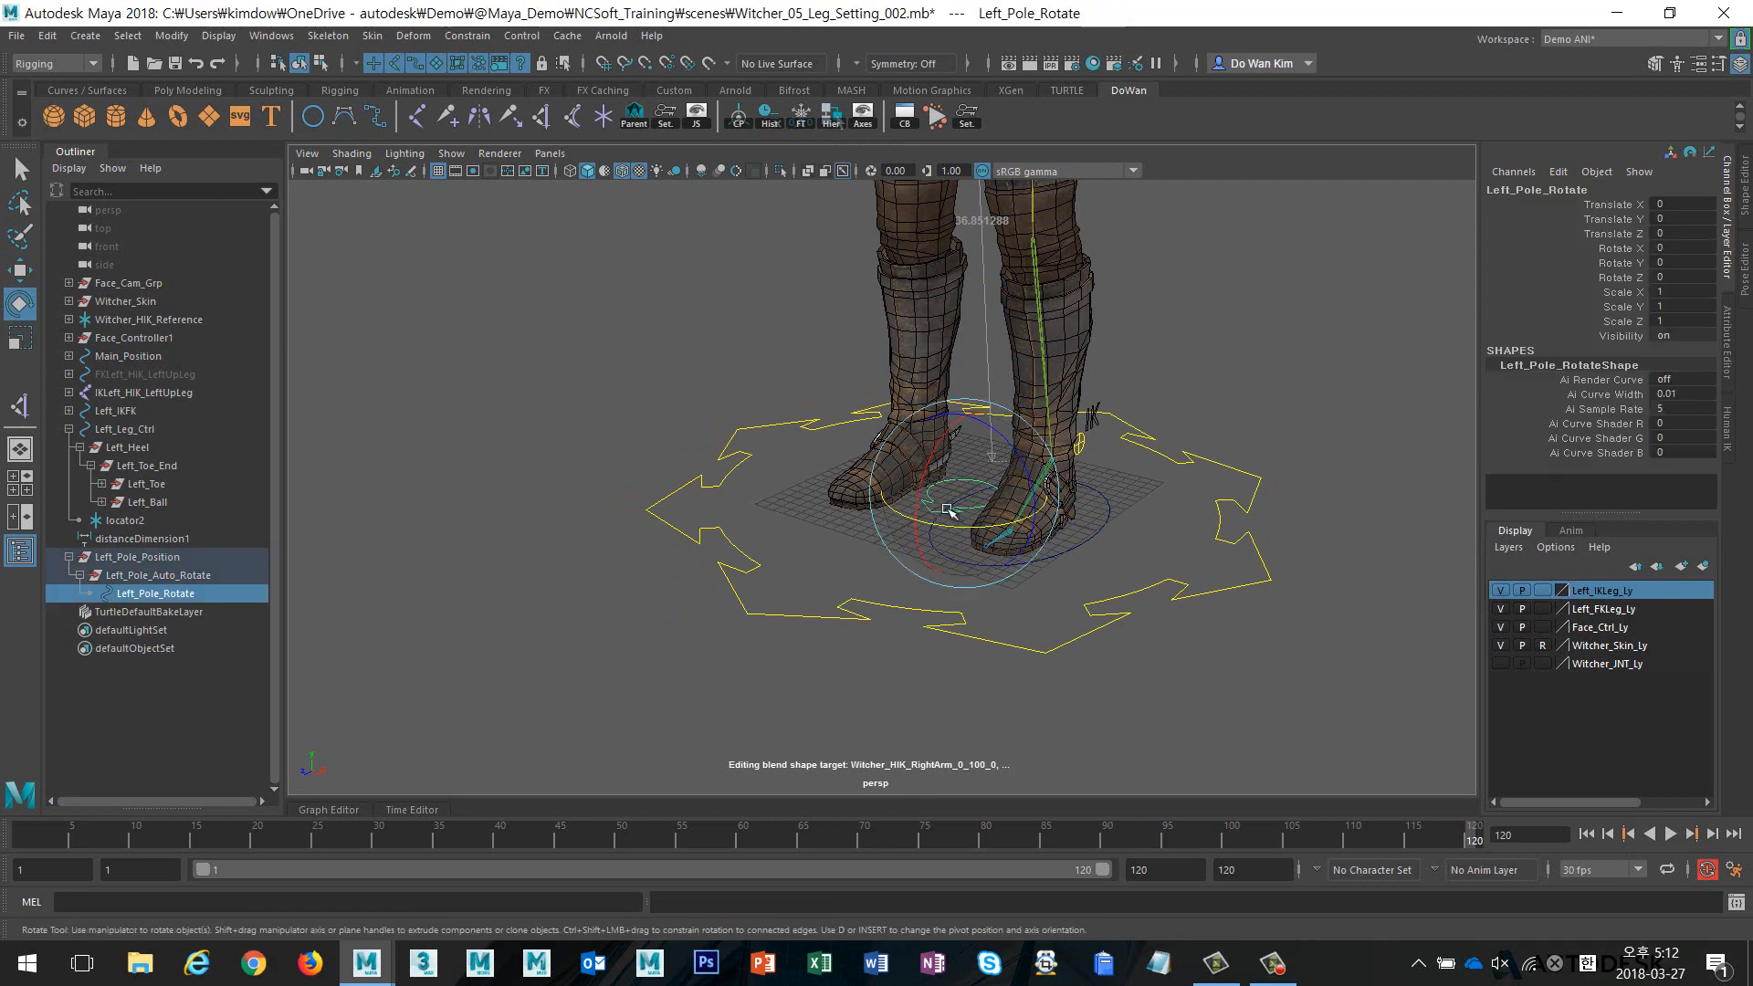
mouse_move(970, 526)
left_mouse_down()
mouse_move(955, 517)
mouse_move(995, 511)
left_mouse_up()
key("ctrl+z")
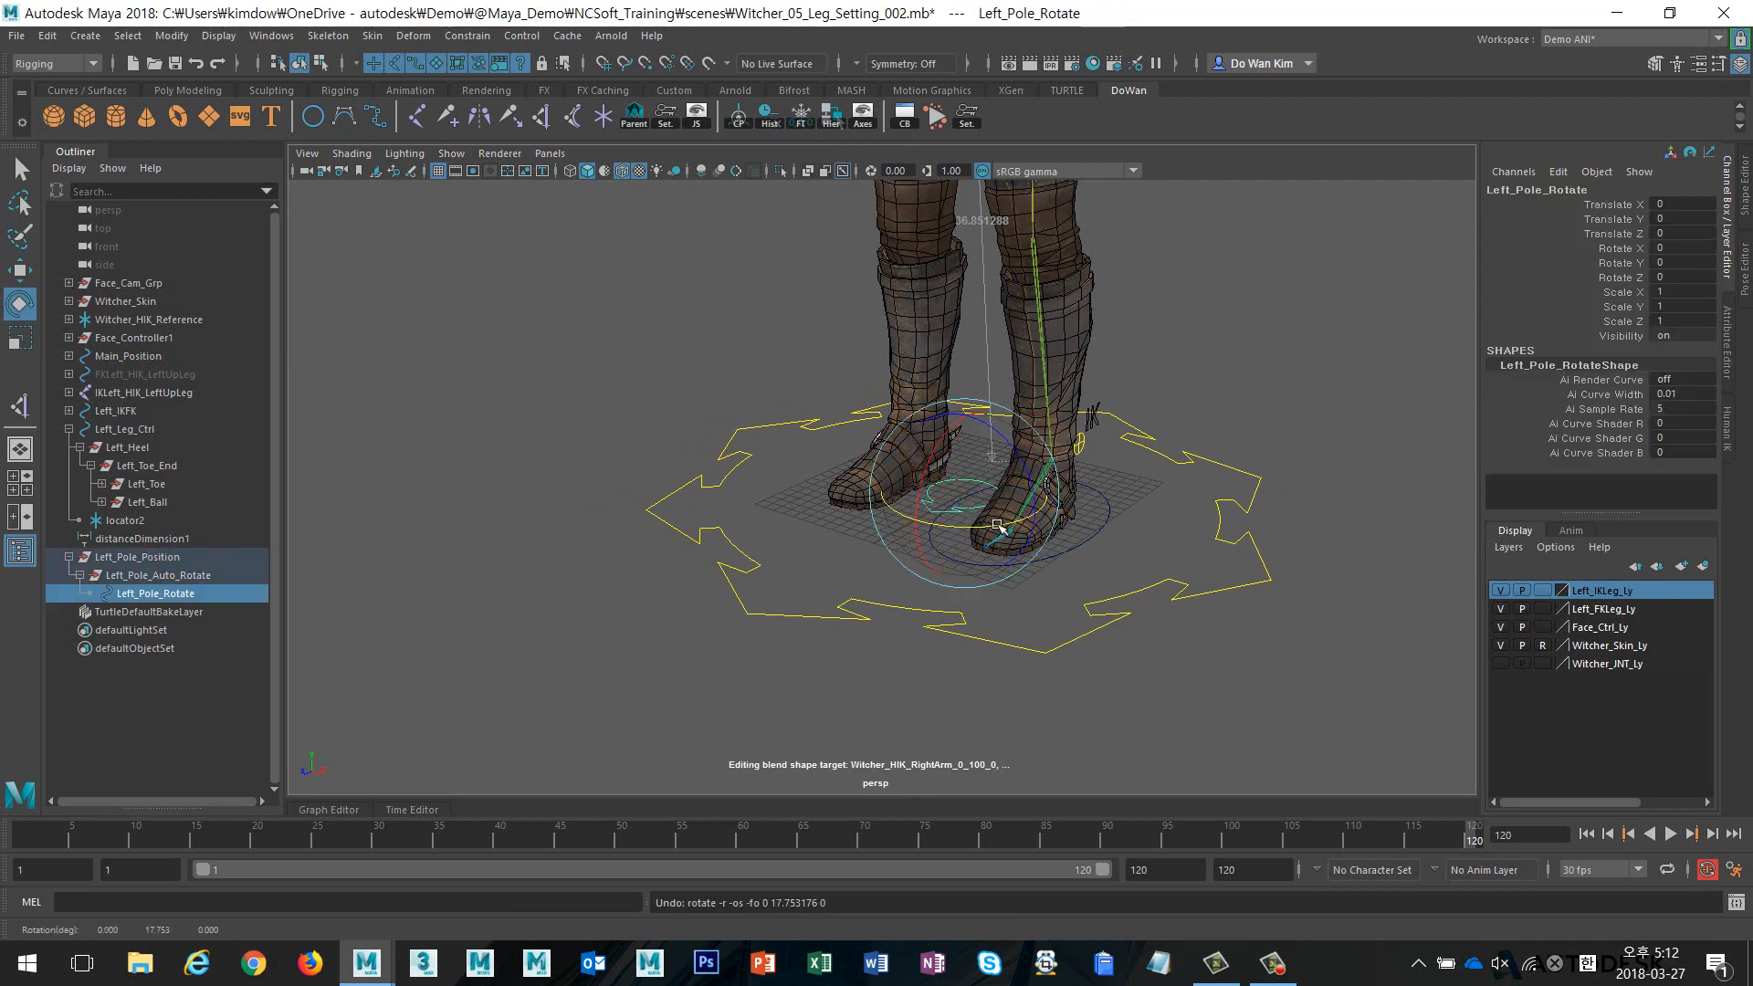
scroll(1070, 576, "down", 2)
left_click(1103, 535)
Group Left_Pole_Rotate inside Left_Pole_Auto_Rotate, expand the new group and select the Left_Pole_Rotate curve in it
scroll(930, 558, "up", 5)
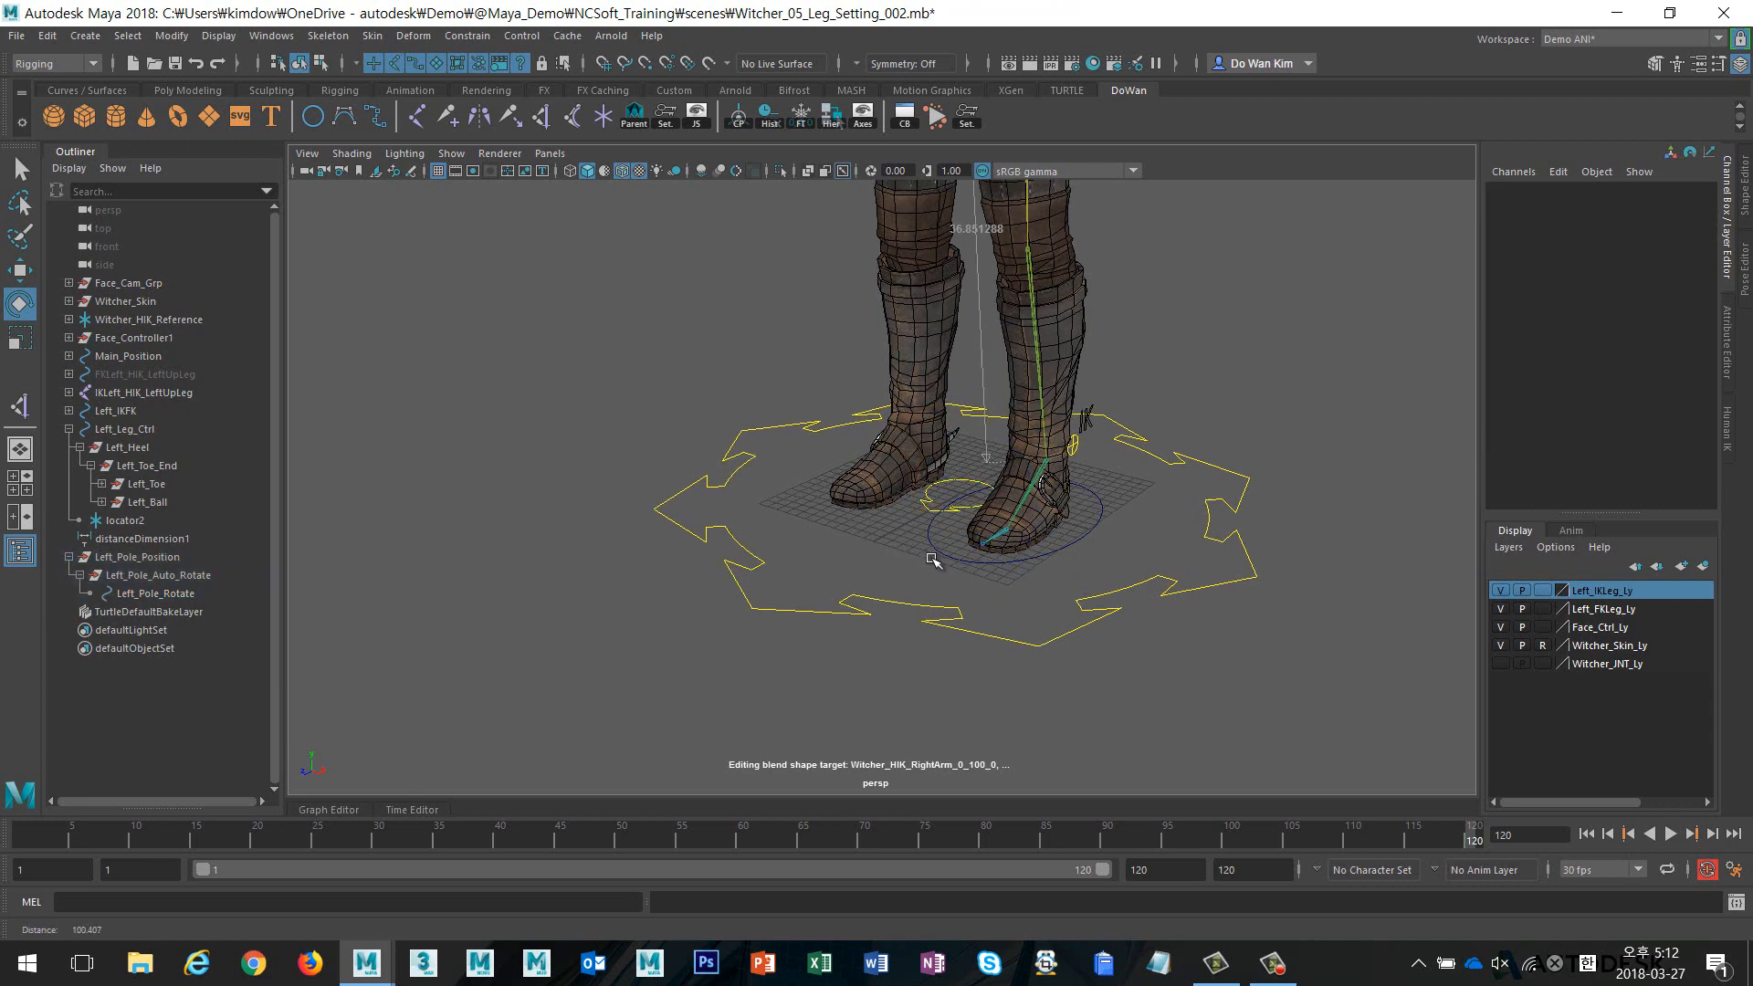
left_click(170, 595)
key("ctrl+g")
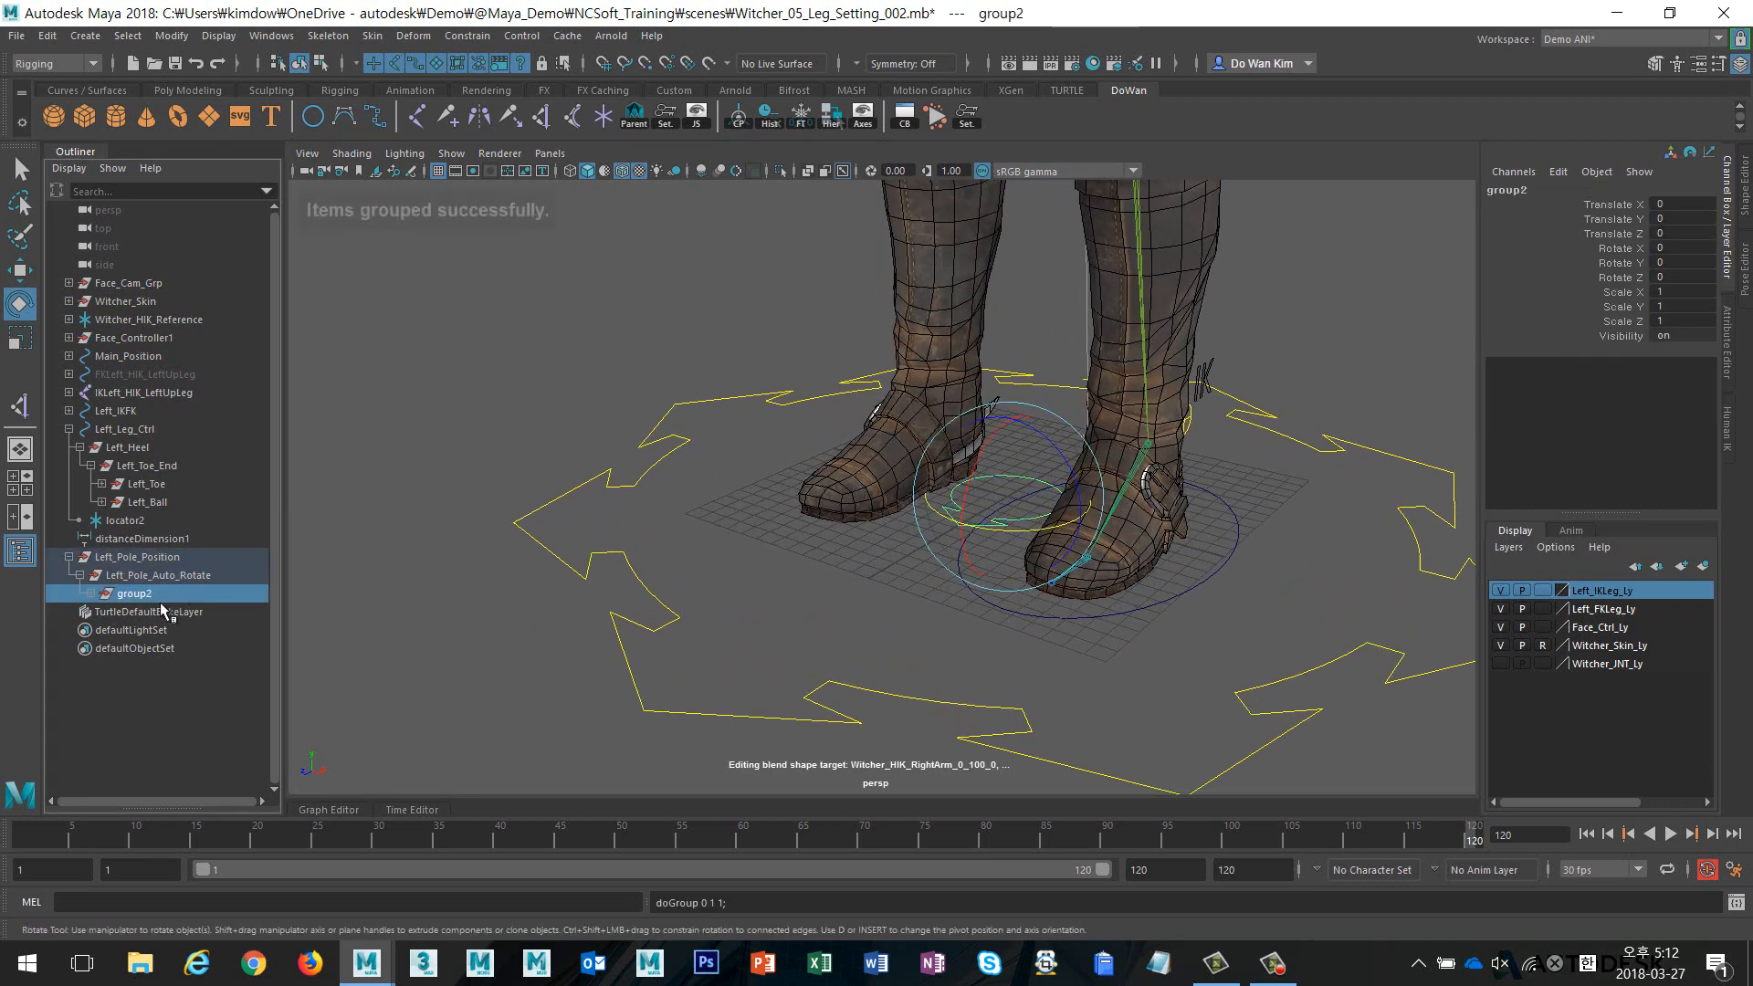
left_click(92, 594)
left_click(139, 611)
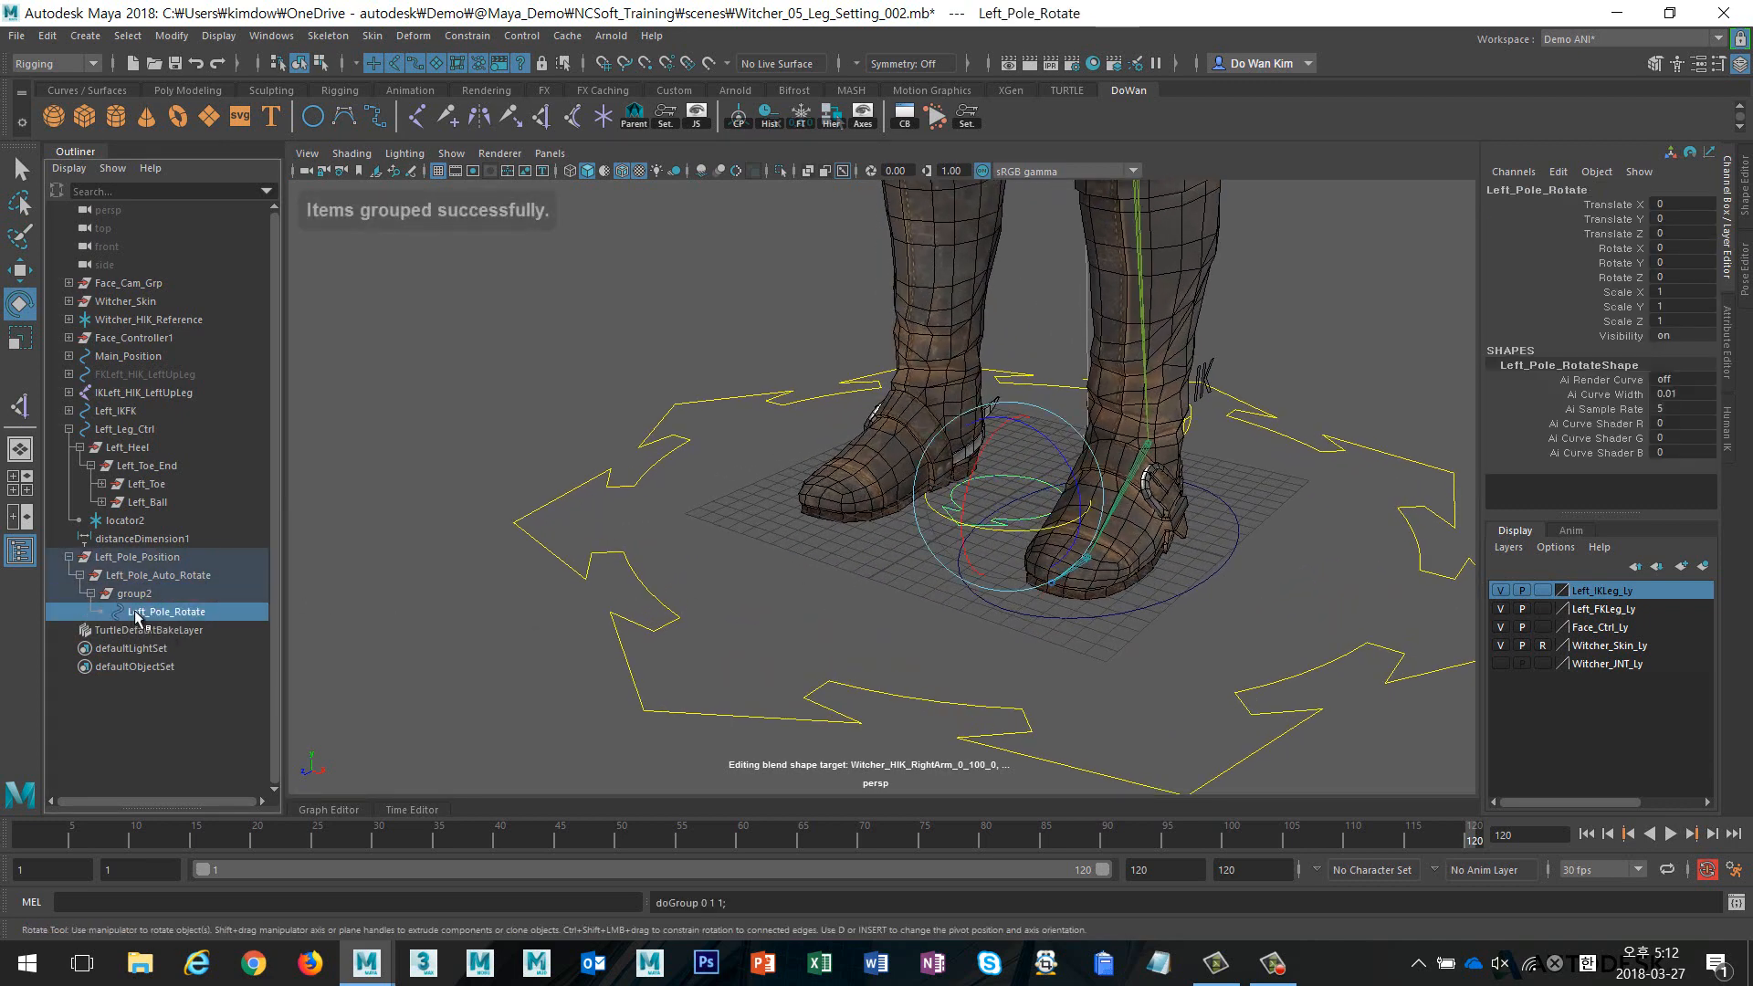
Undo the last grouping, create an empty group and parent it under Left_Pole_Rotate, expanding that curve in the hierarchy
key("ctrl+z")
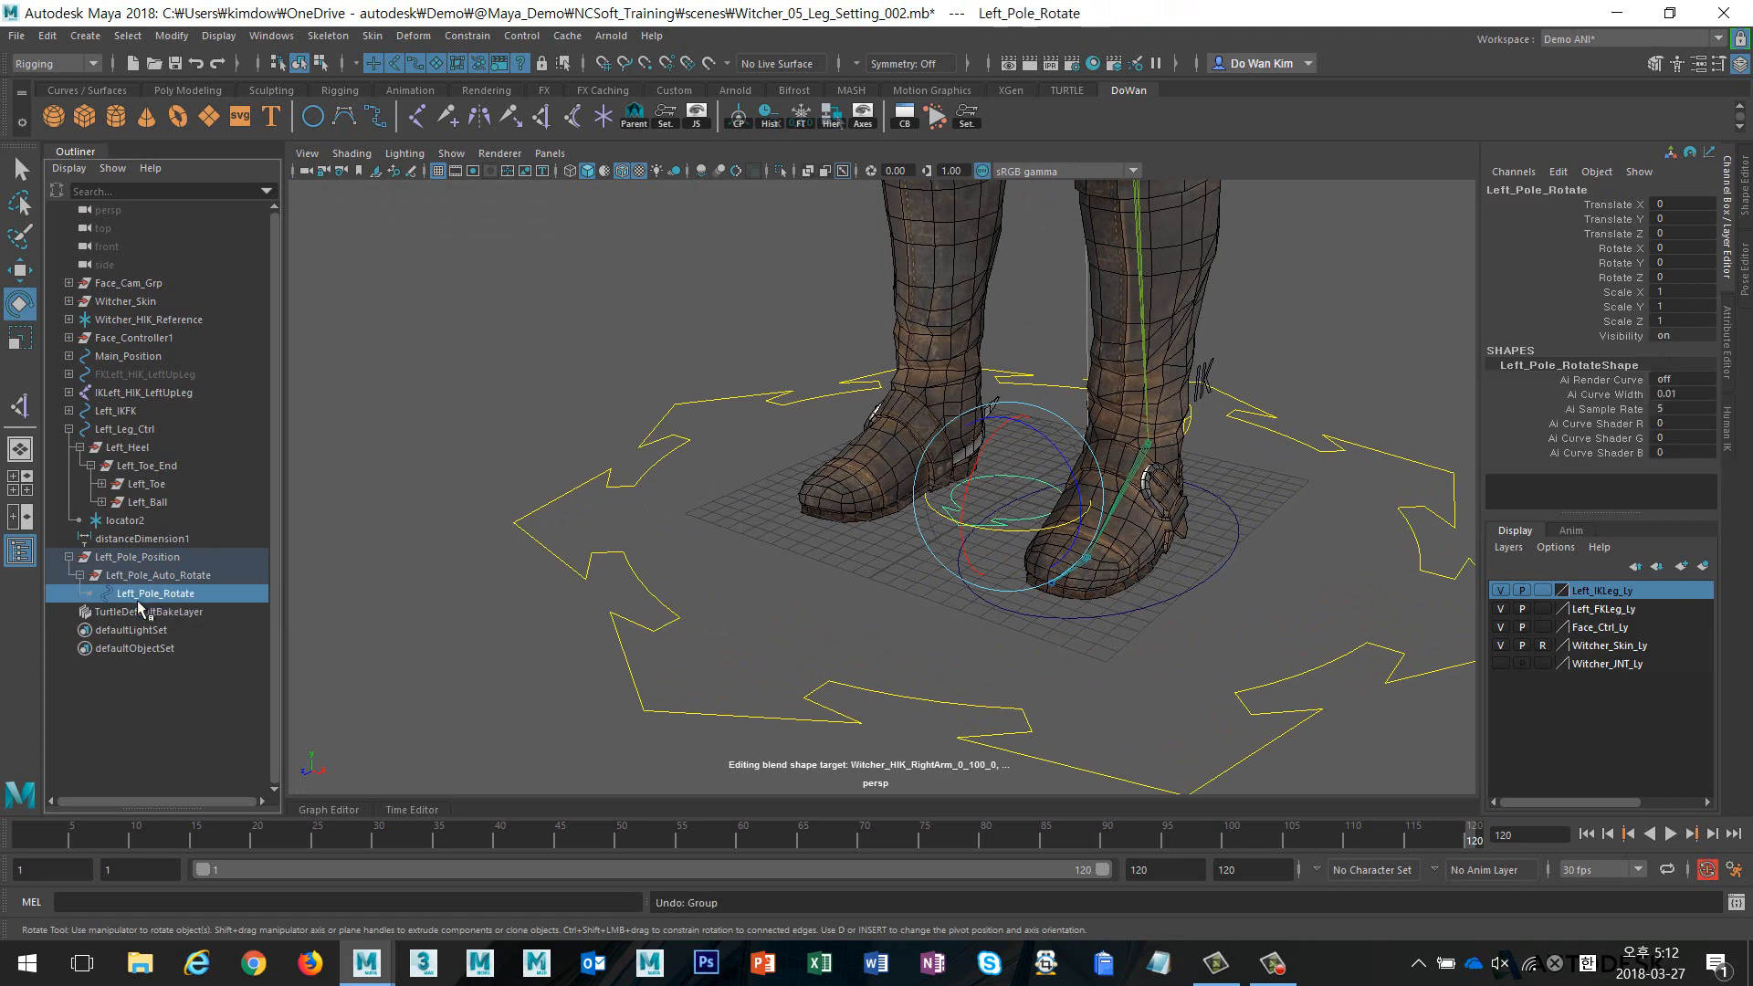
left_click(391, 545)
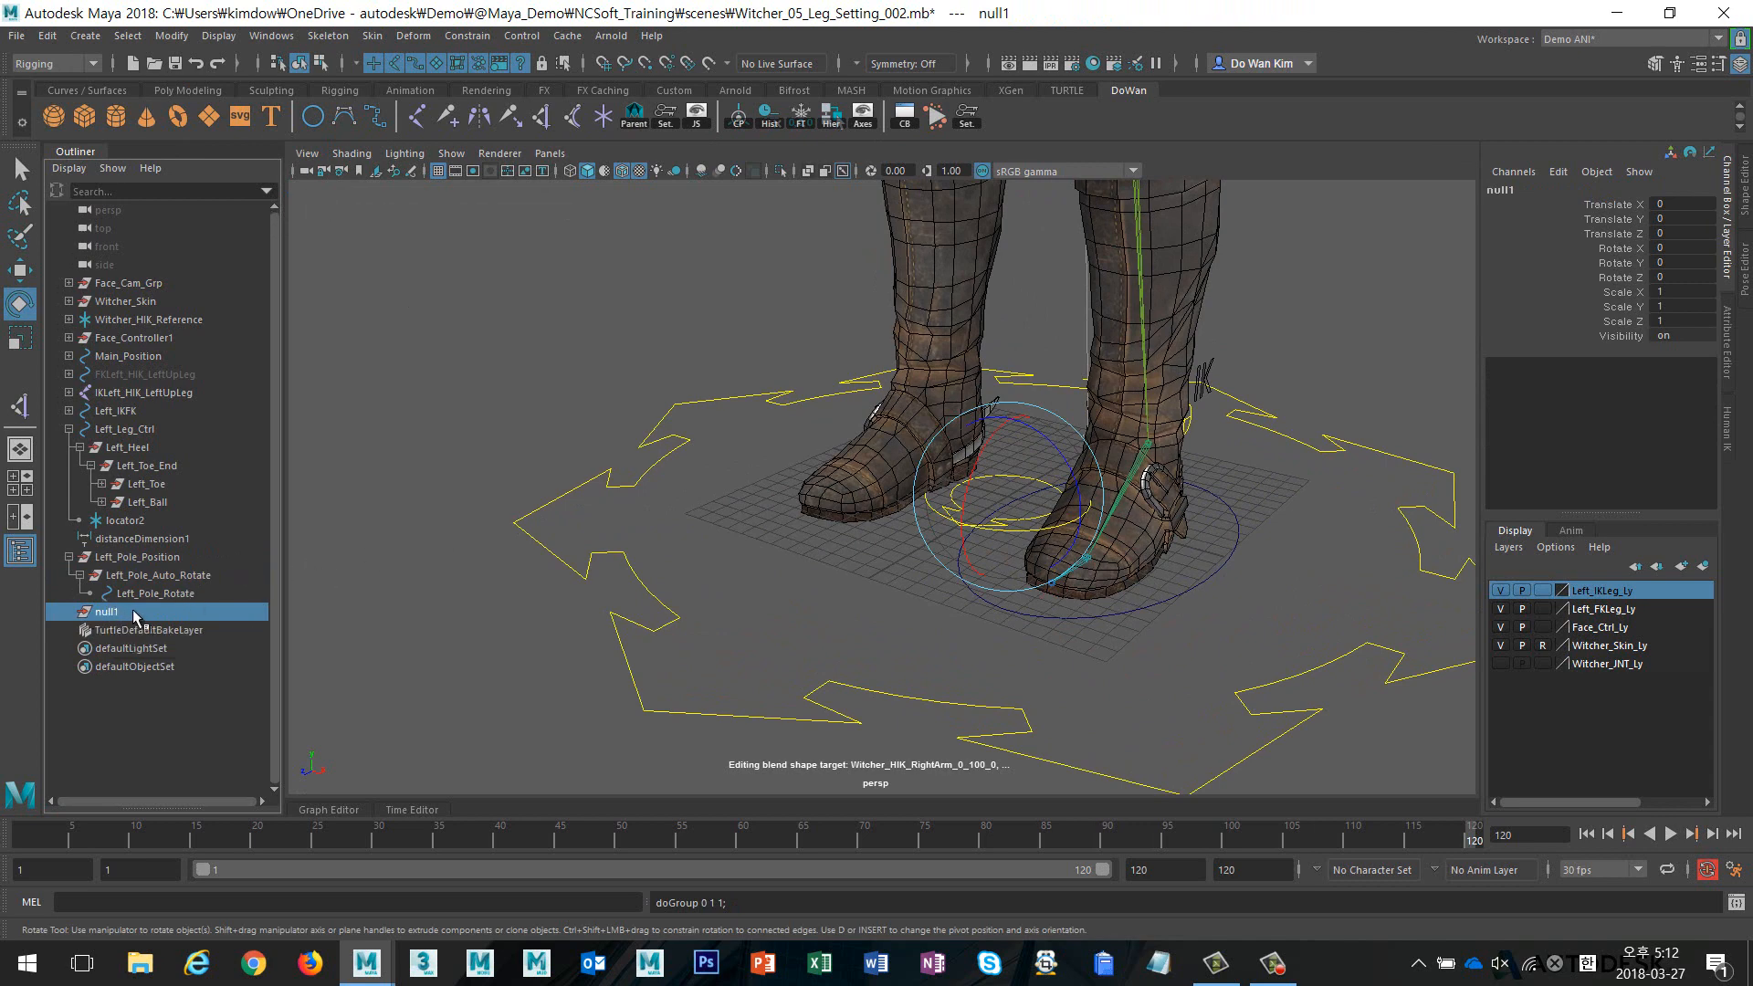
left_click(156, 594)
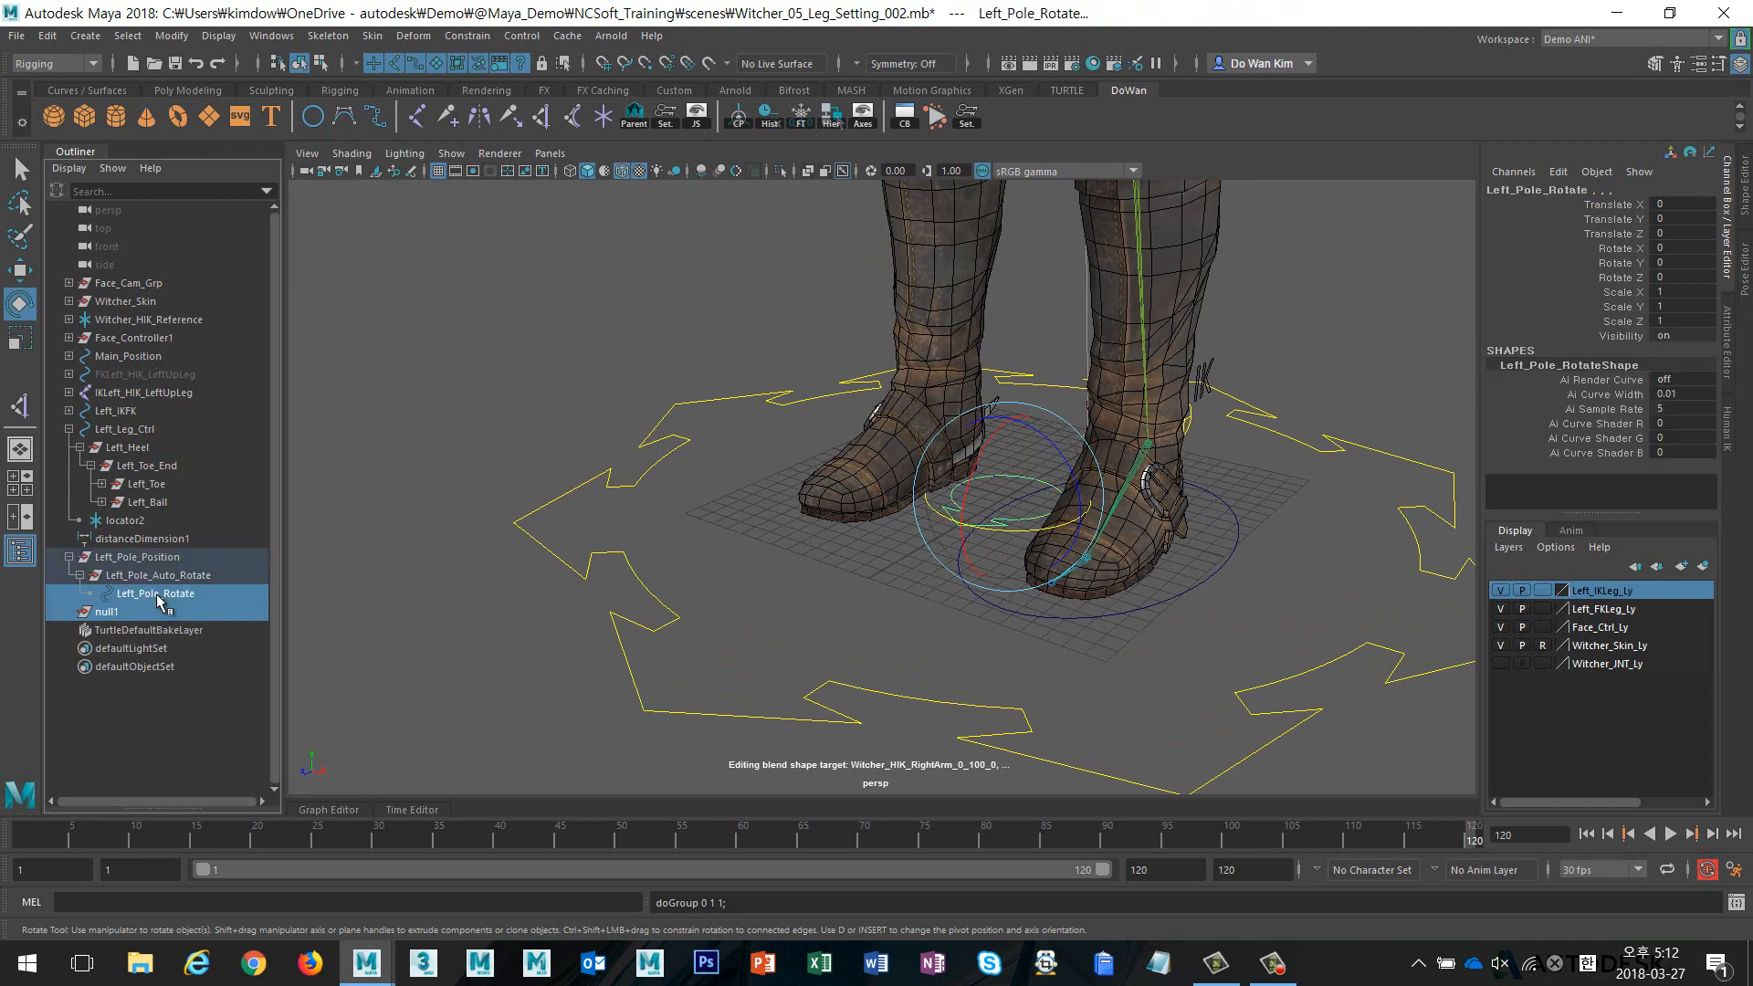
key("p")
left_click(92, 594)
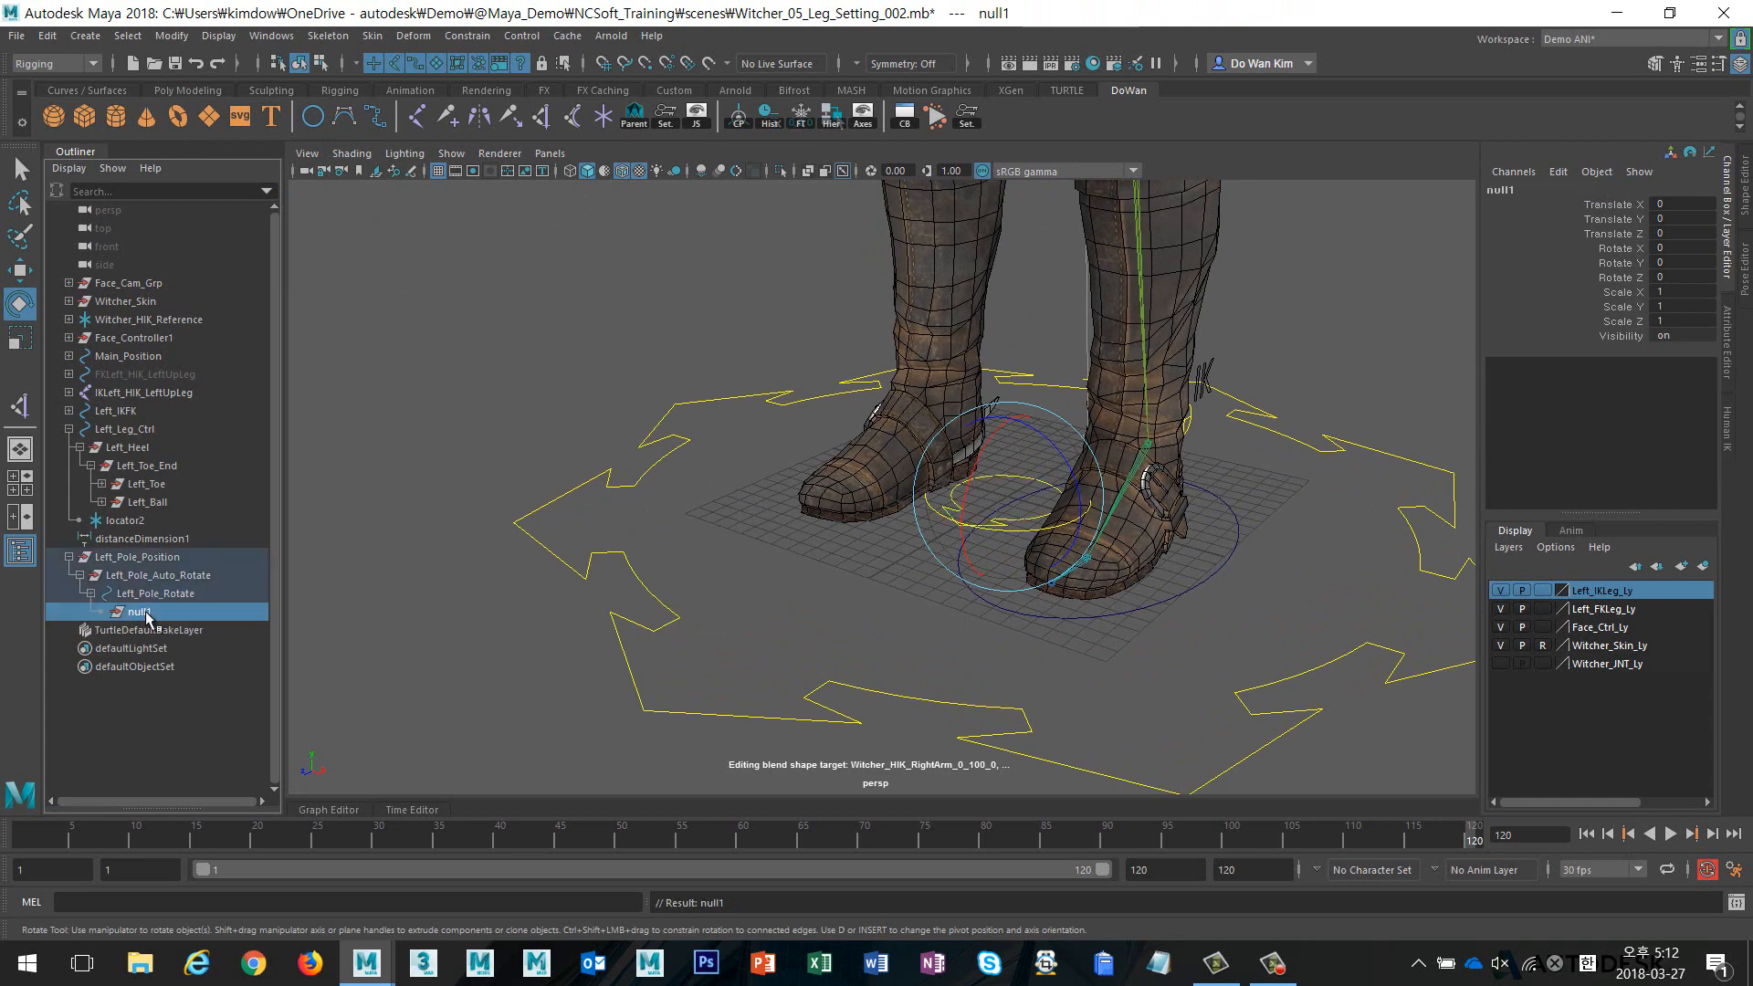
Move the null1 group about 22.52 units along Z in front of the leg and freeze its transformations
right_click_drag(1150, 595, 731, 602, "alt")
key("w")
left_click_drag(731, 602, 609, 528, "alt")
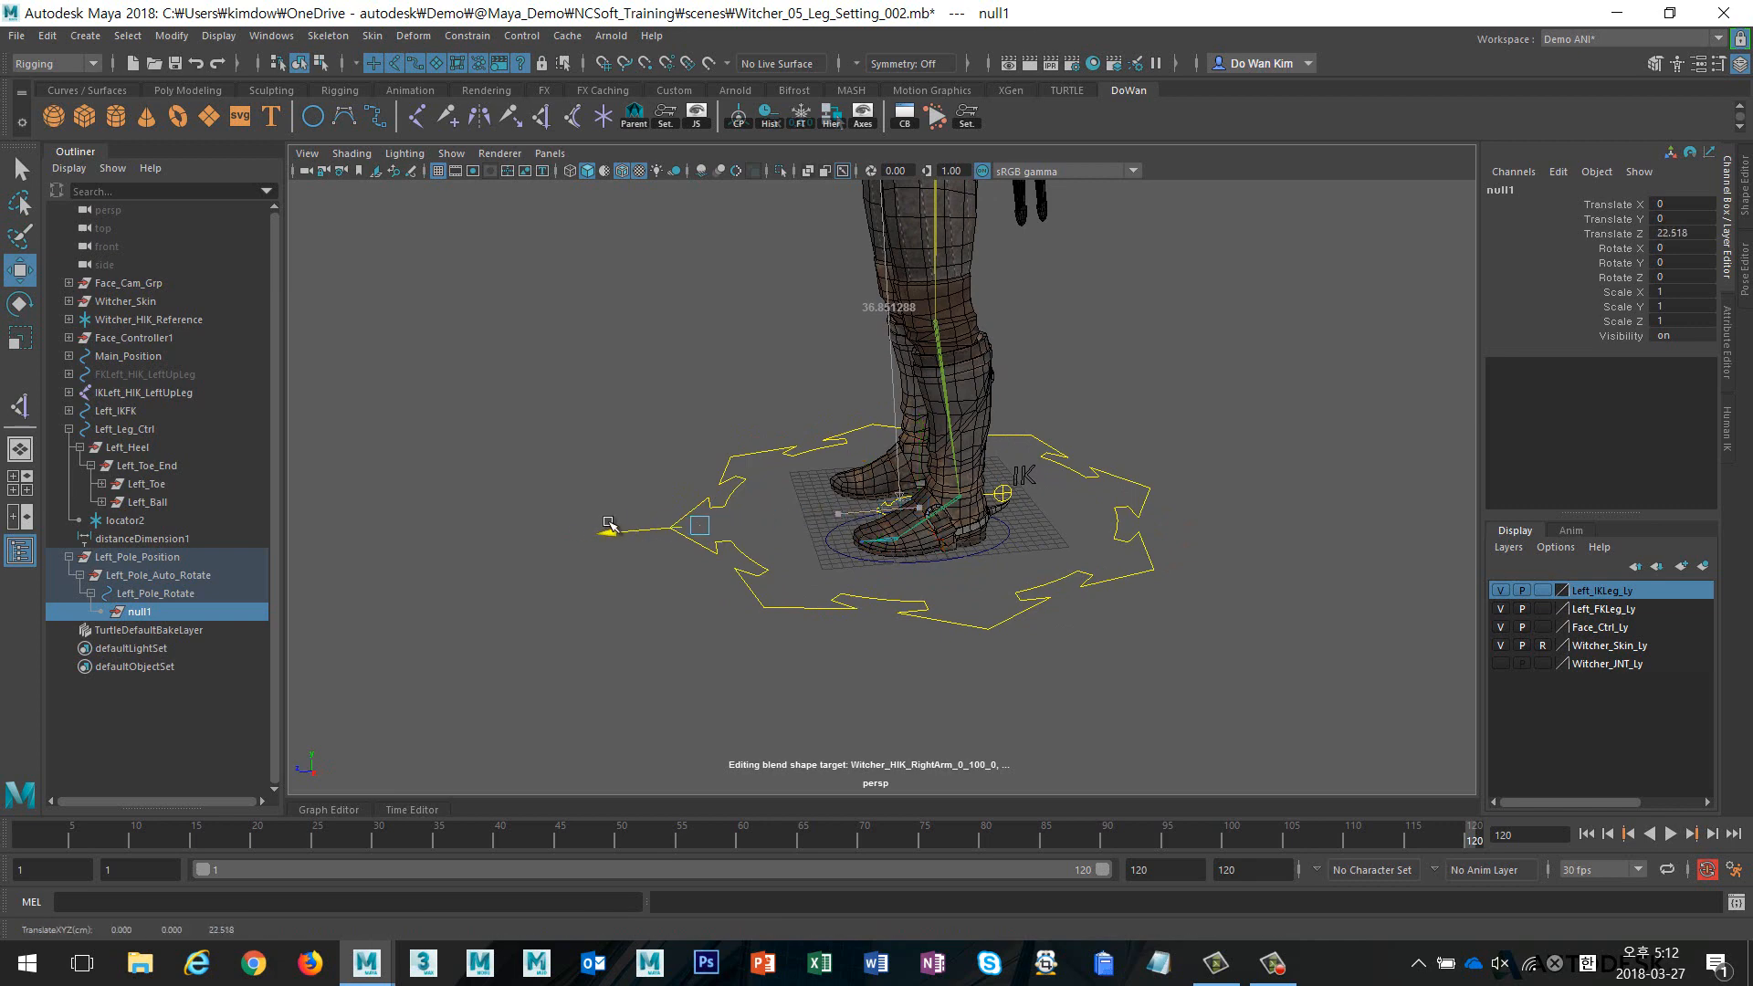
left_click(803, 121)
left_click_drag(801, 527, 853, 523, "alt")
right_click_drag(712, 552, 890, 511, "alt")
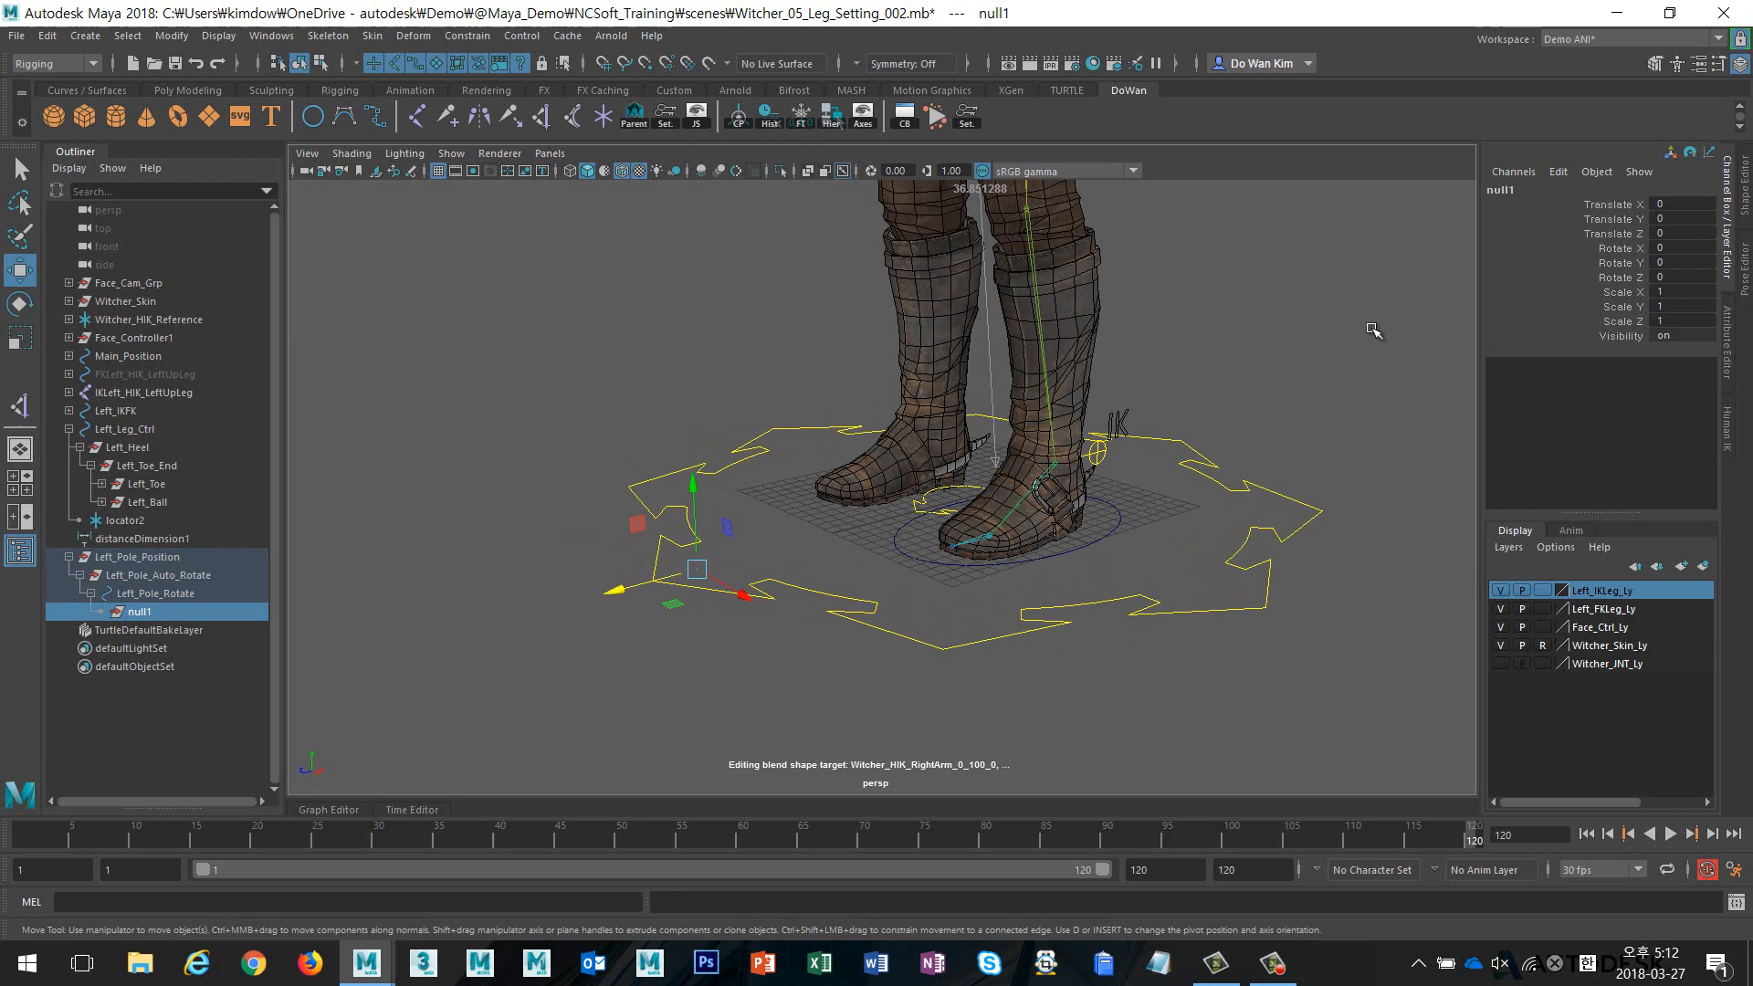
Rename the null1 group as Left_Pole_Vector
double_click(1517, 190)
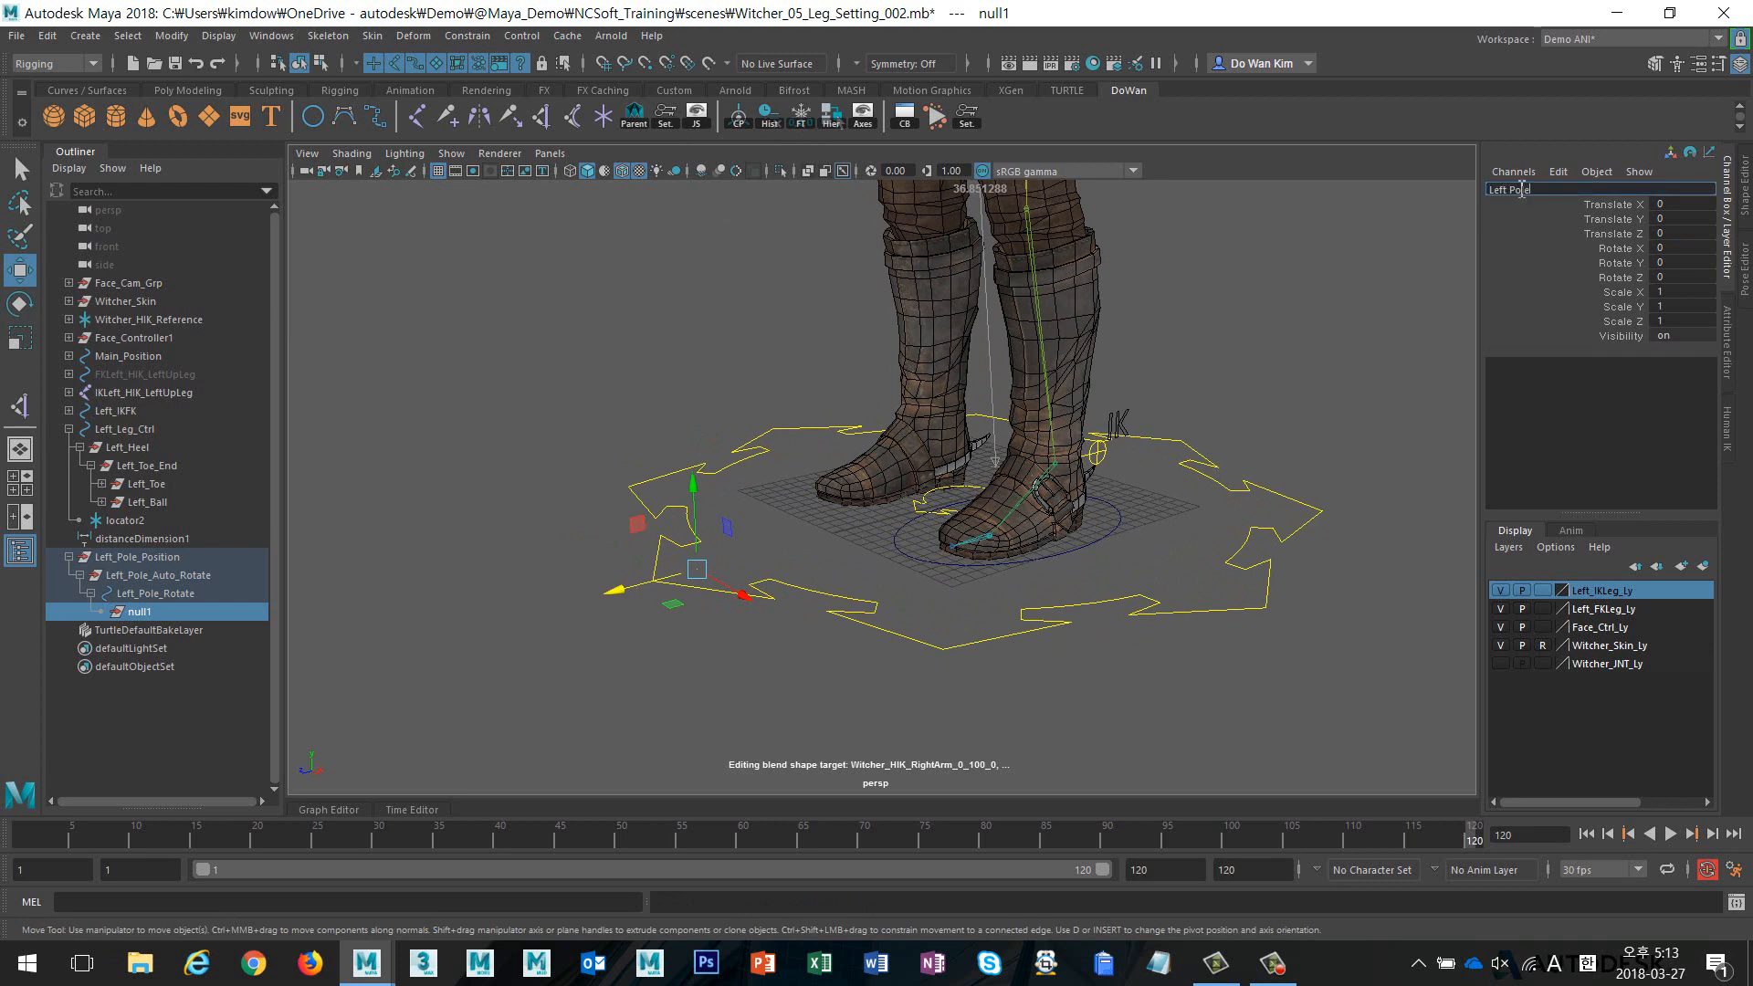
type("Left_Pole_Vector")
key("Return")
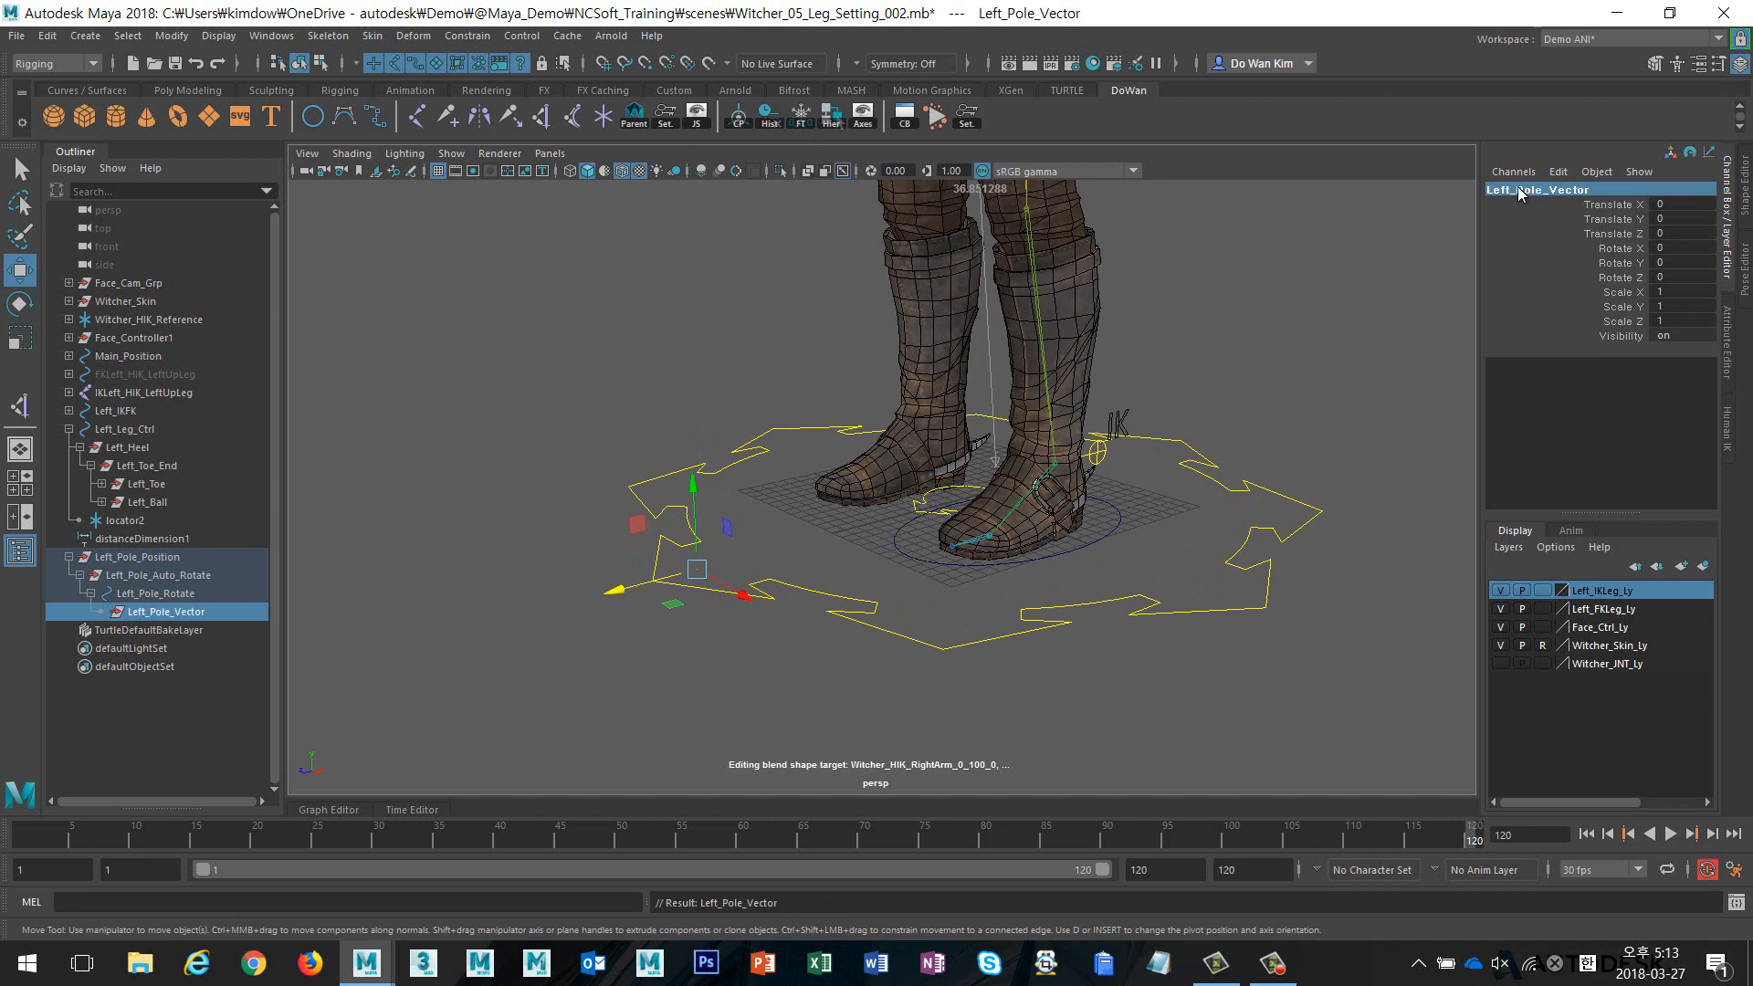
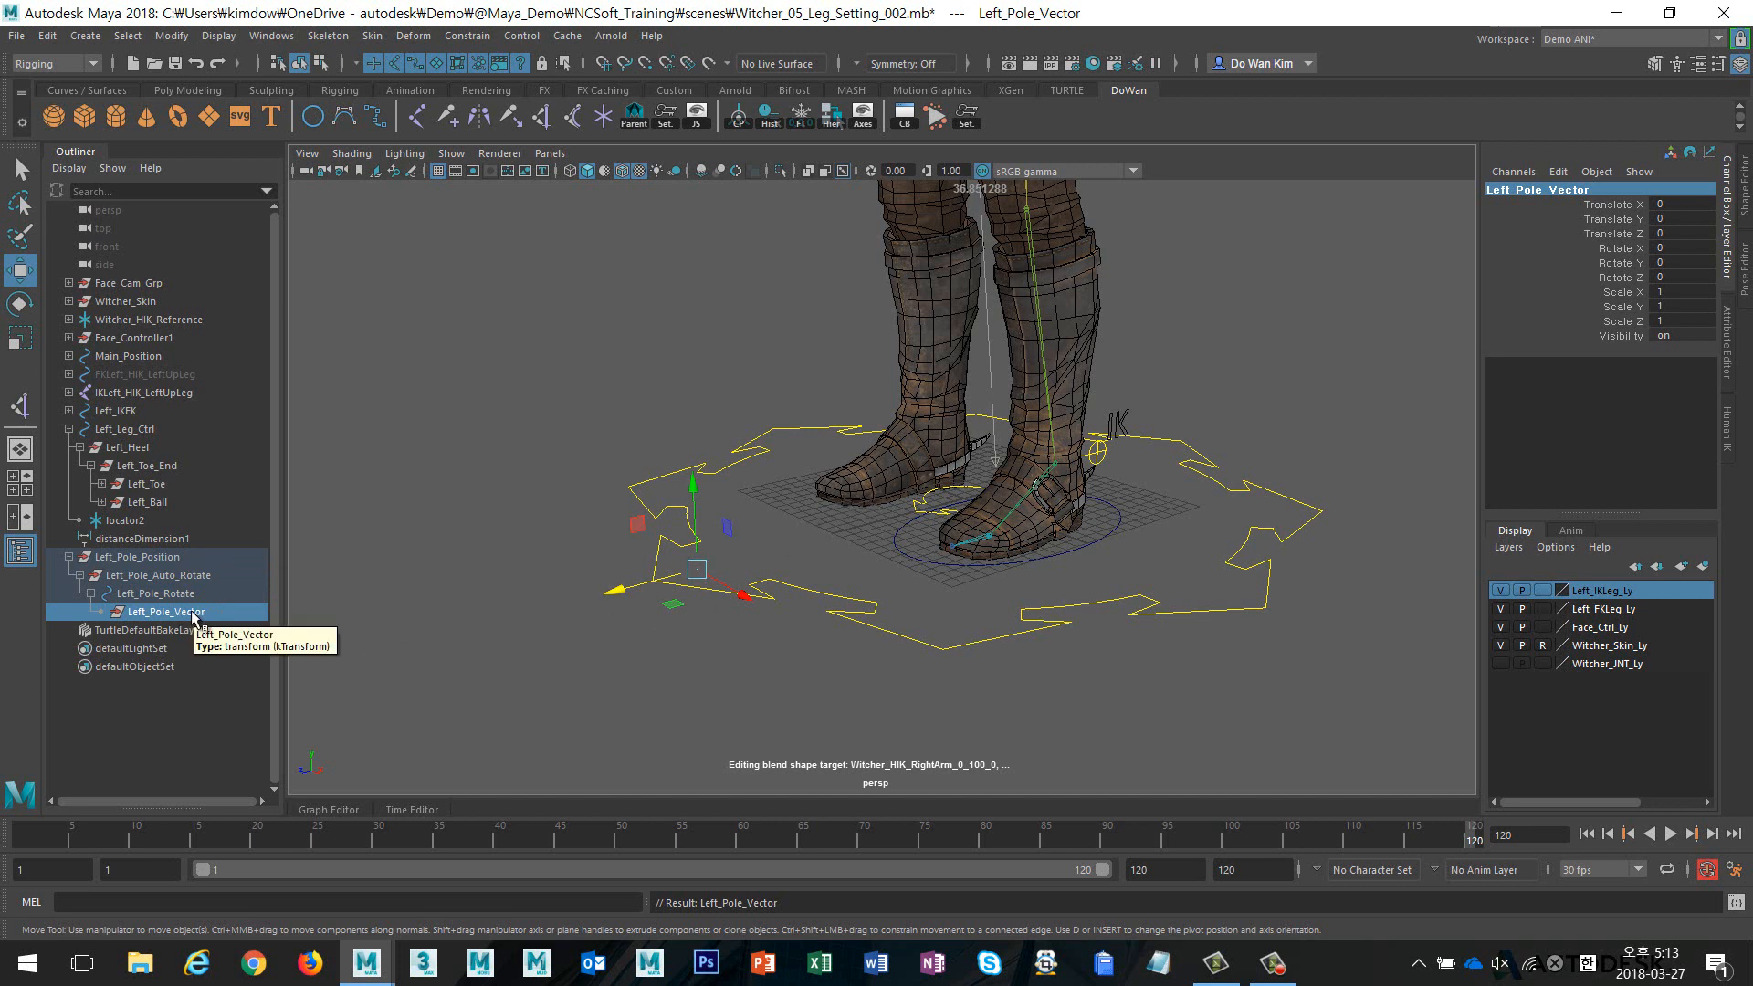
Frame Left_Pole_Position and try scaling the Left_Pole_Rotate curve
left_click(146, 557)
key("f")
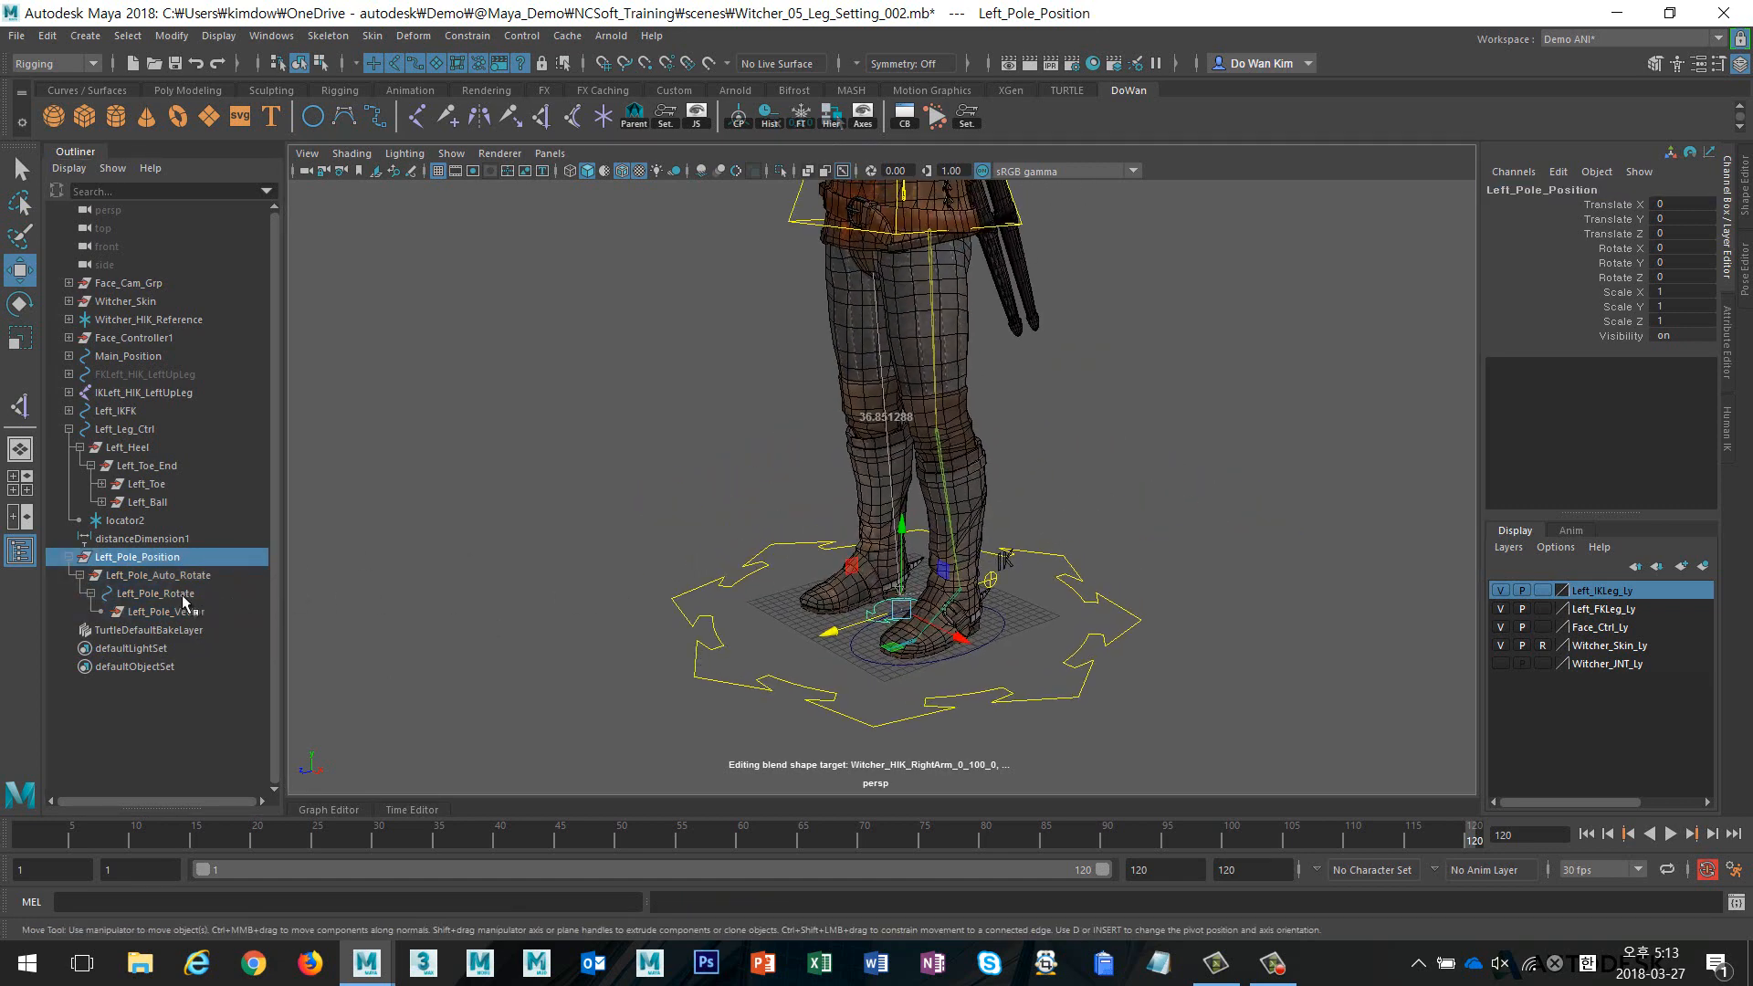
left_click(155, 594)
key("r")
left_click_drag(904, 611, 944, 609)
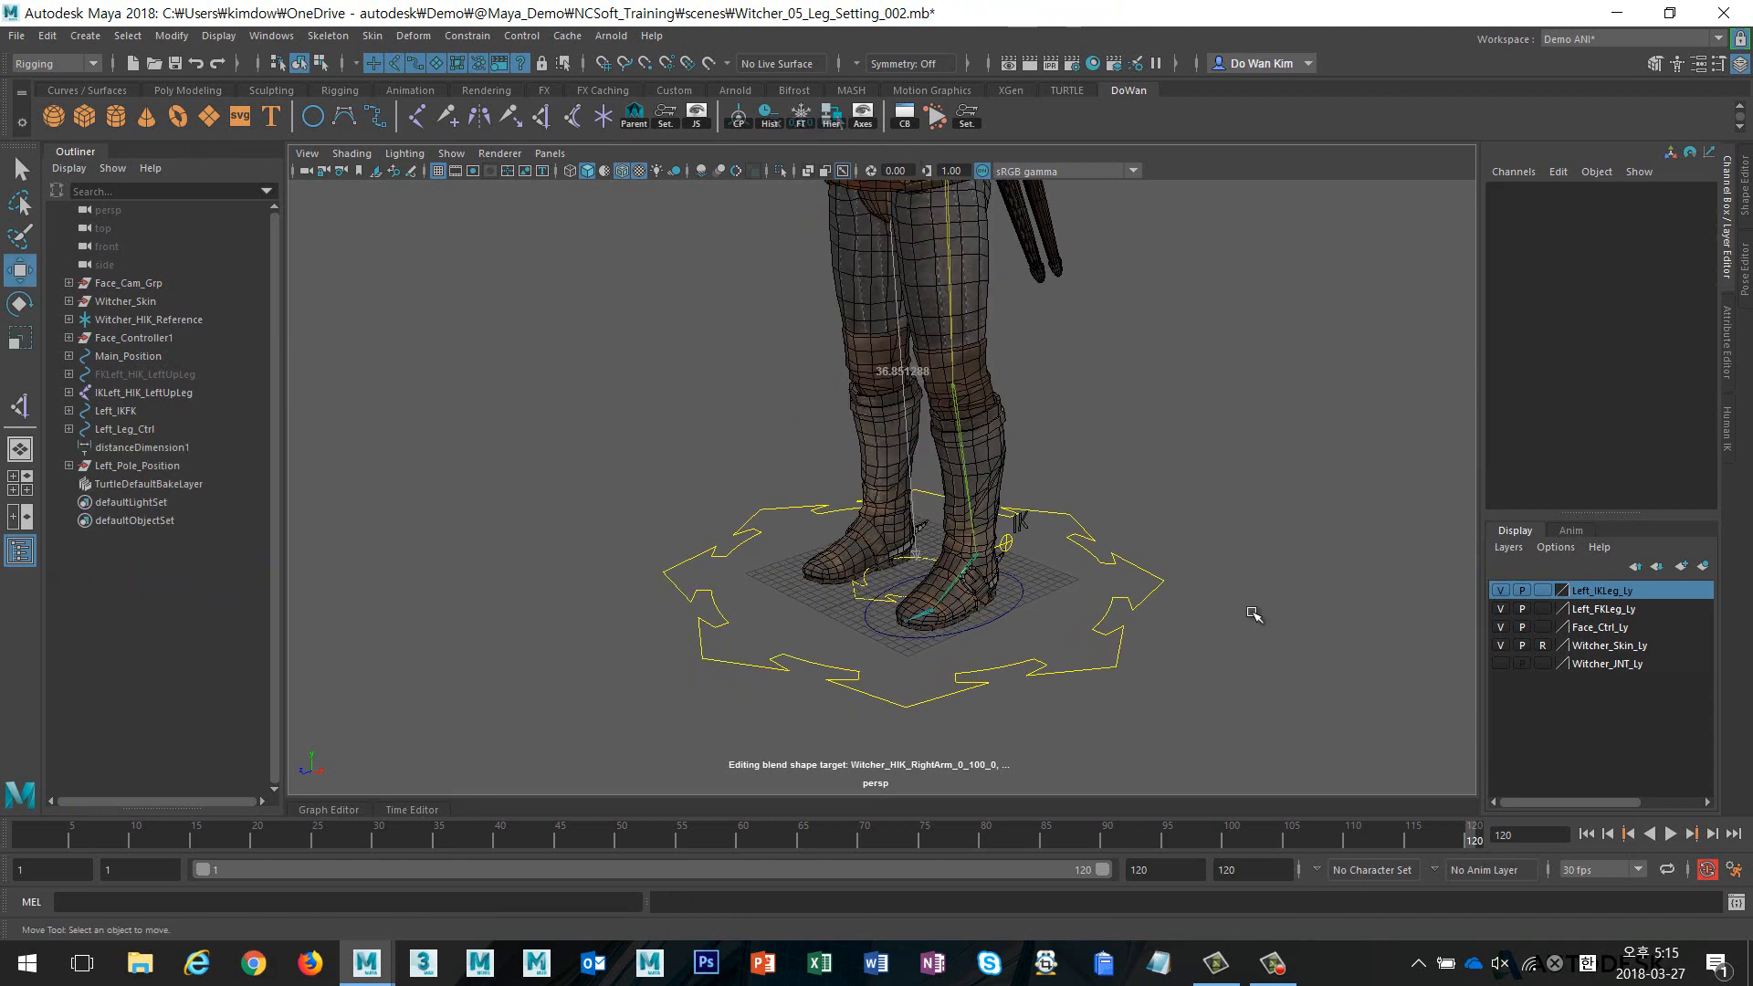
Point constrain Left_Pole_Position to both IKLeft_HIK_LeftUpLeg and ikHandle5 on all axes, with Maintain offset off and weight 1
left_click_drag(1250, 625, 1044, 626, "alt")
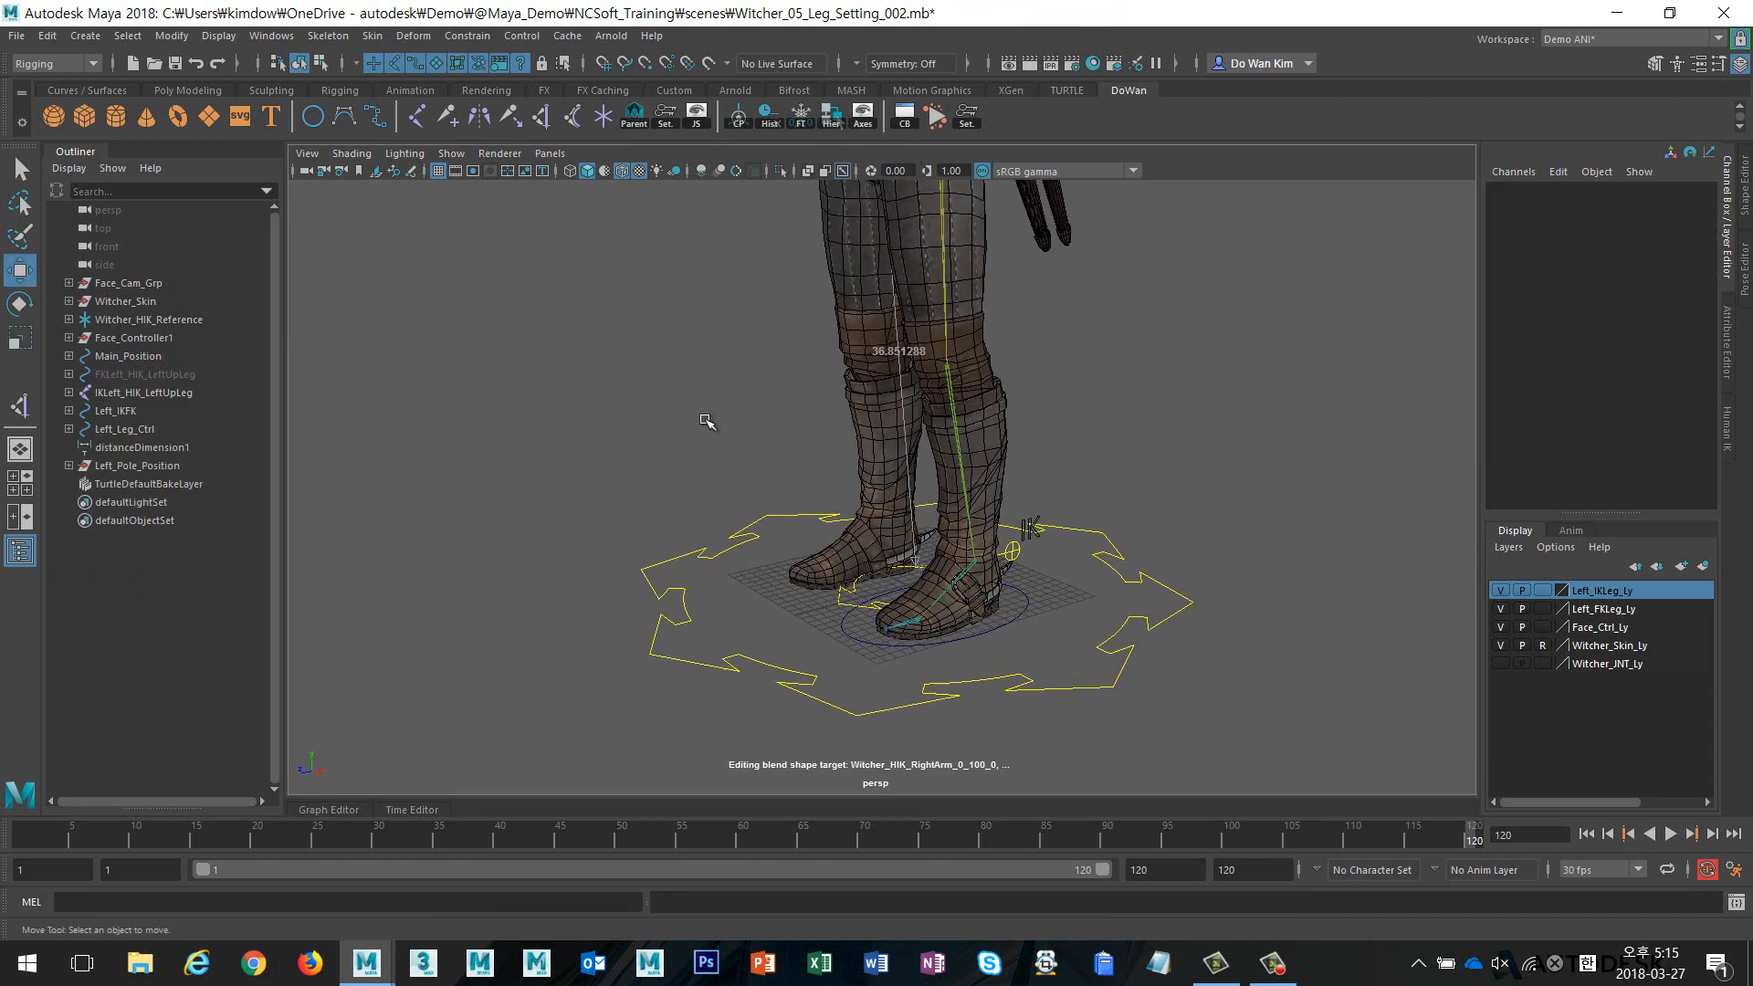
left_click(941, 276)
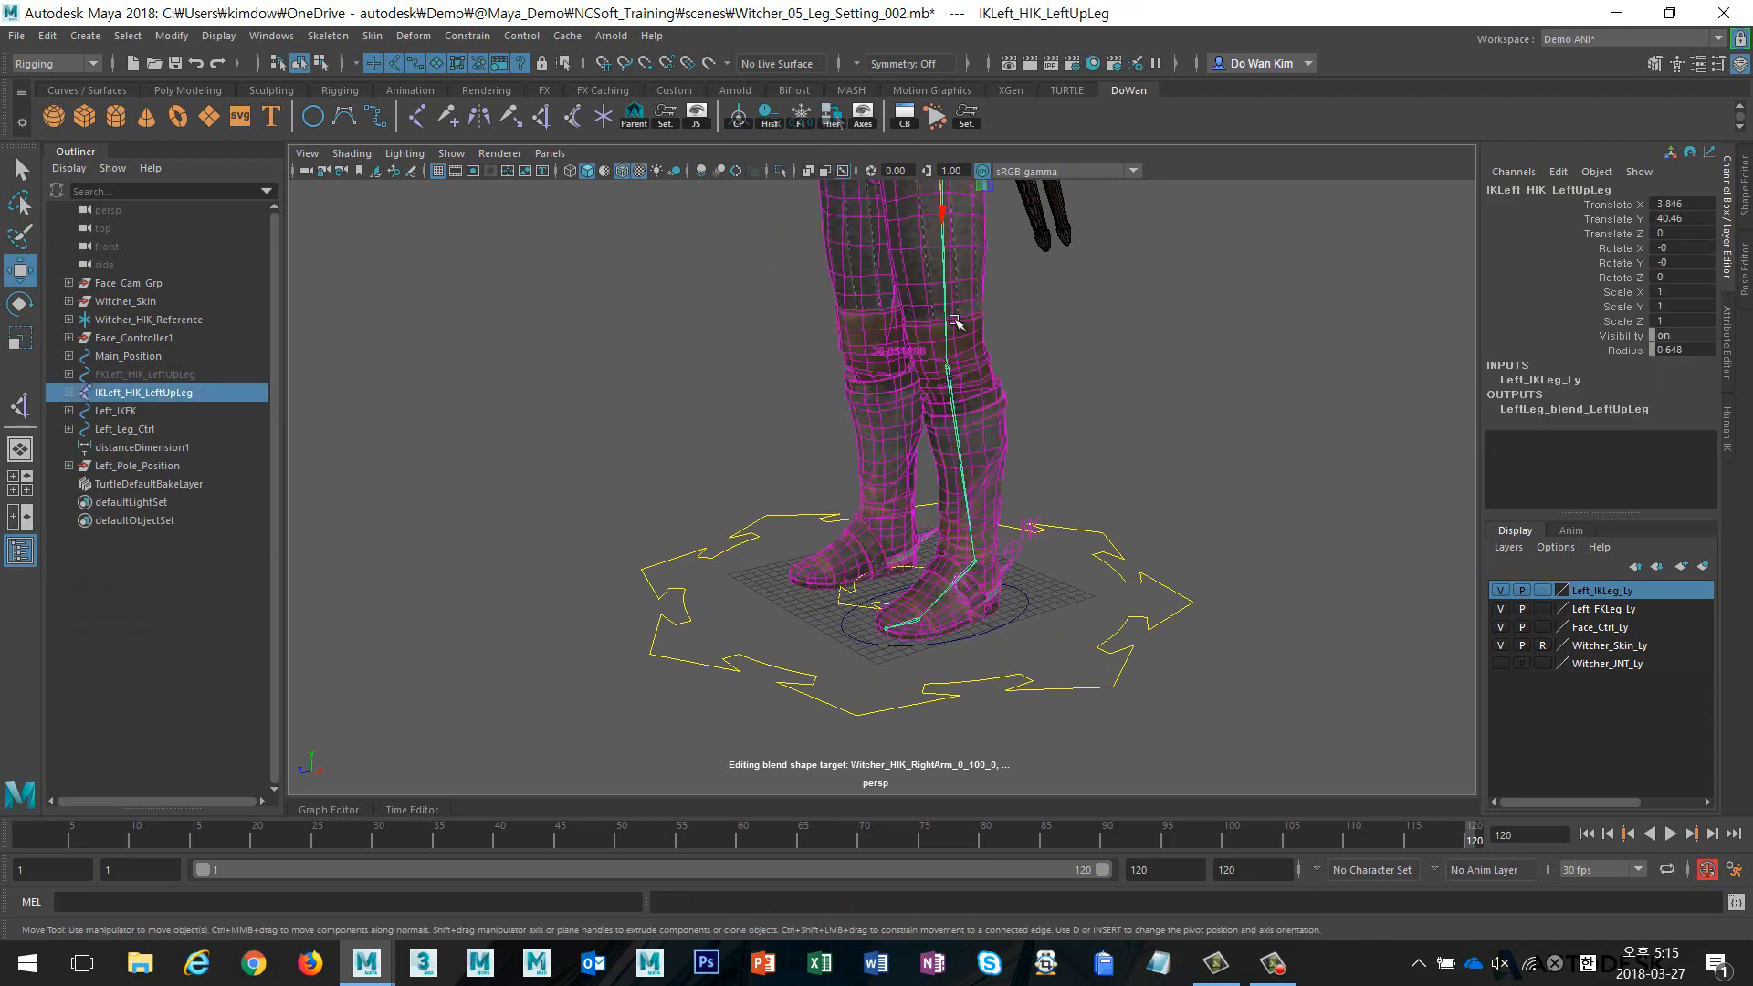
left_click_drag(959, 547, 1050, 598, "shift")
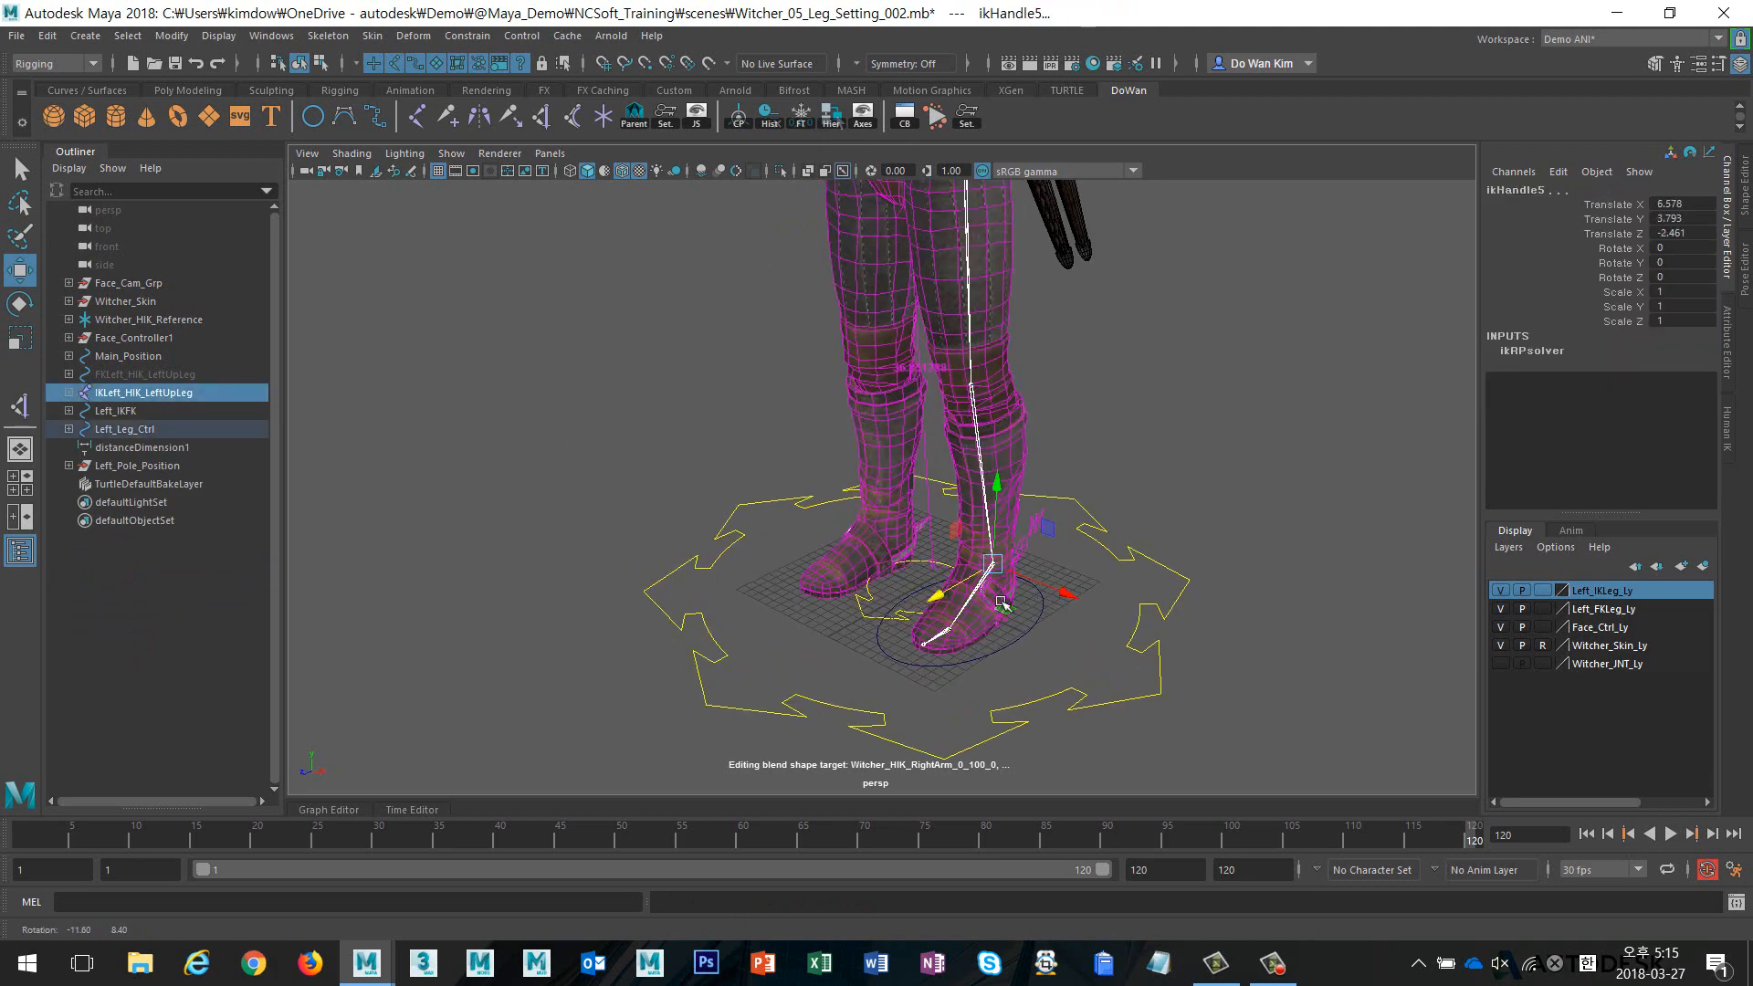
left_click(169, 465, "ctrl")
left_click(469, 36)
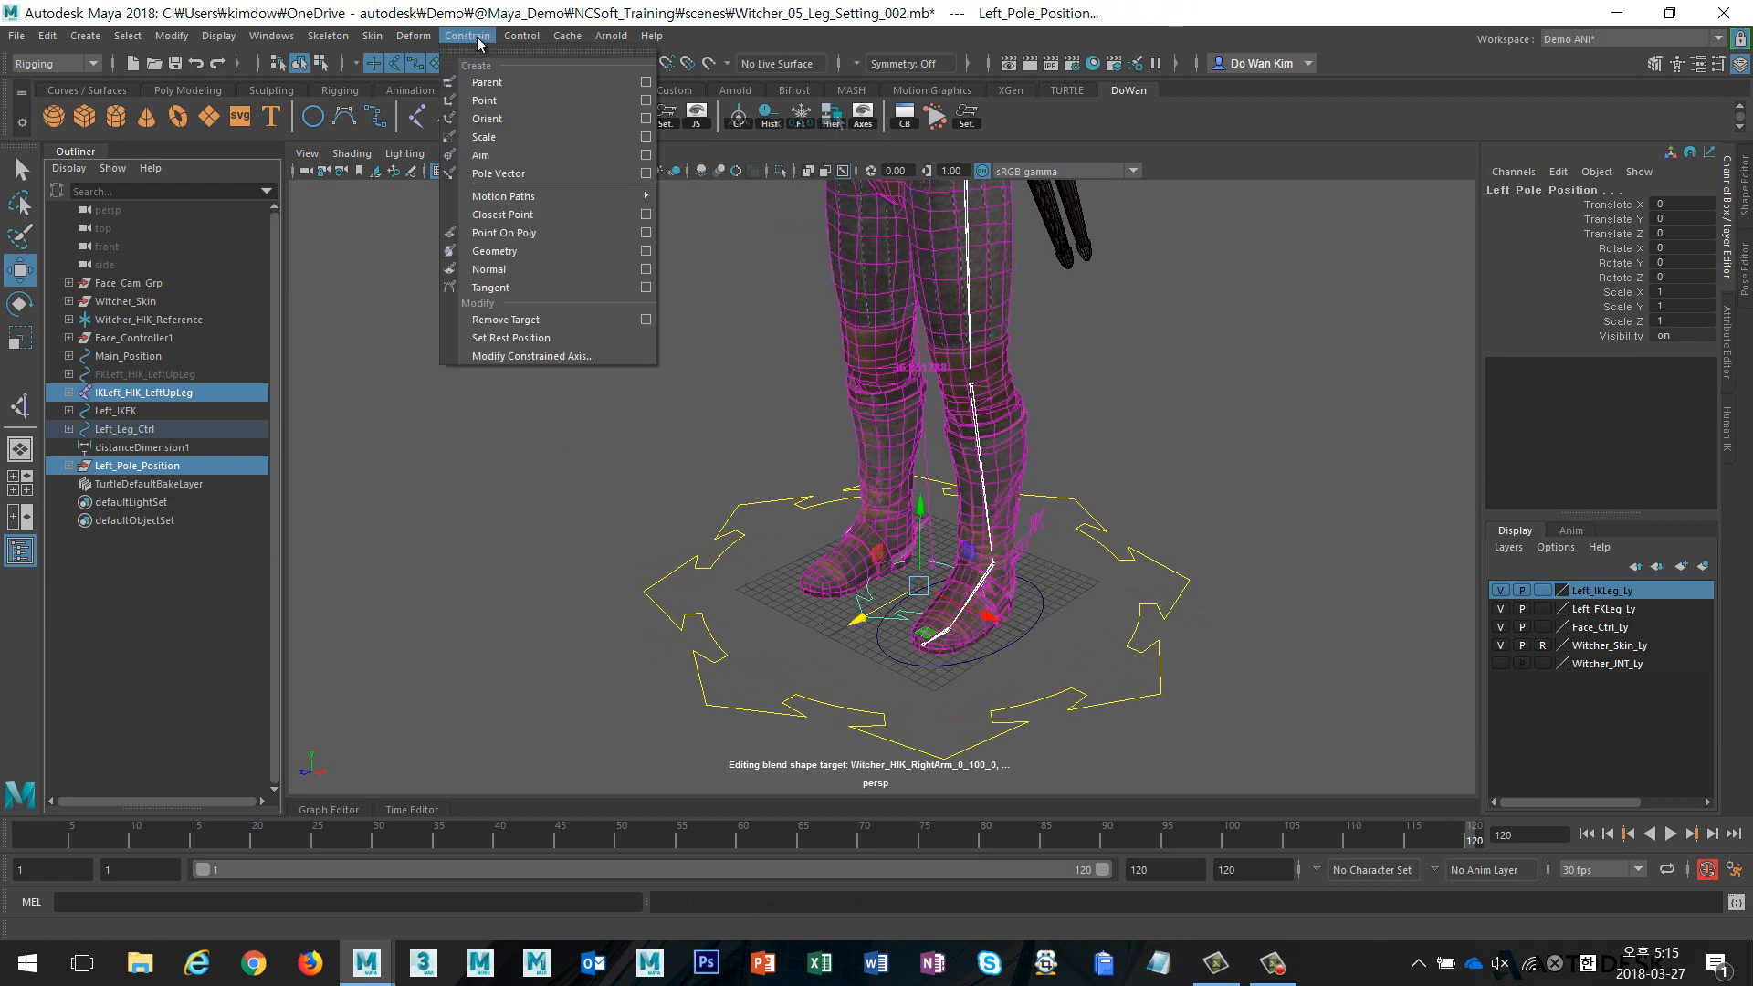
left_click(644, 102)
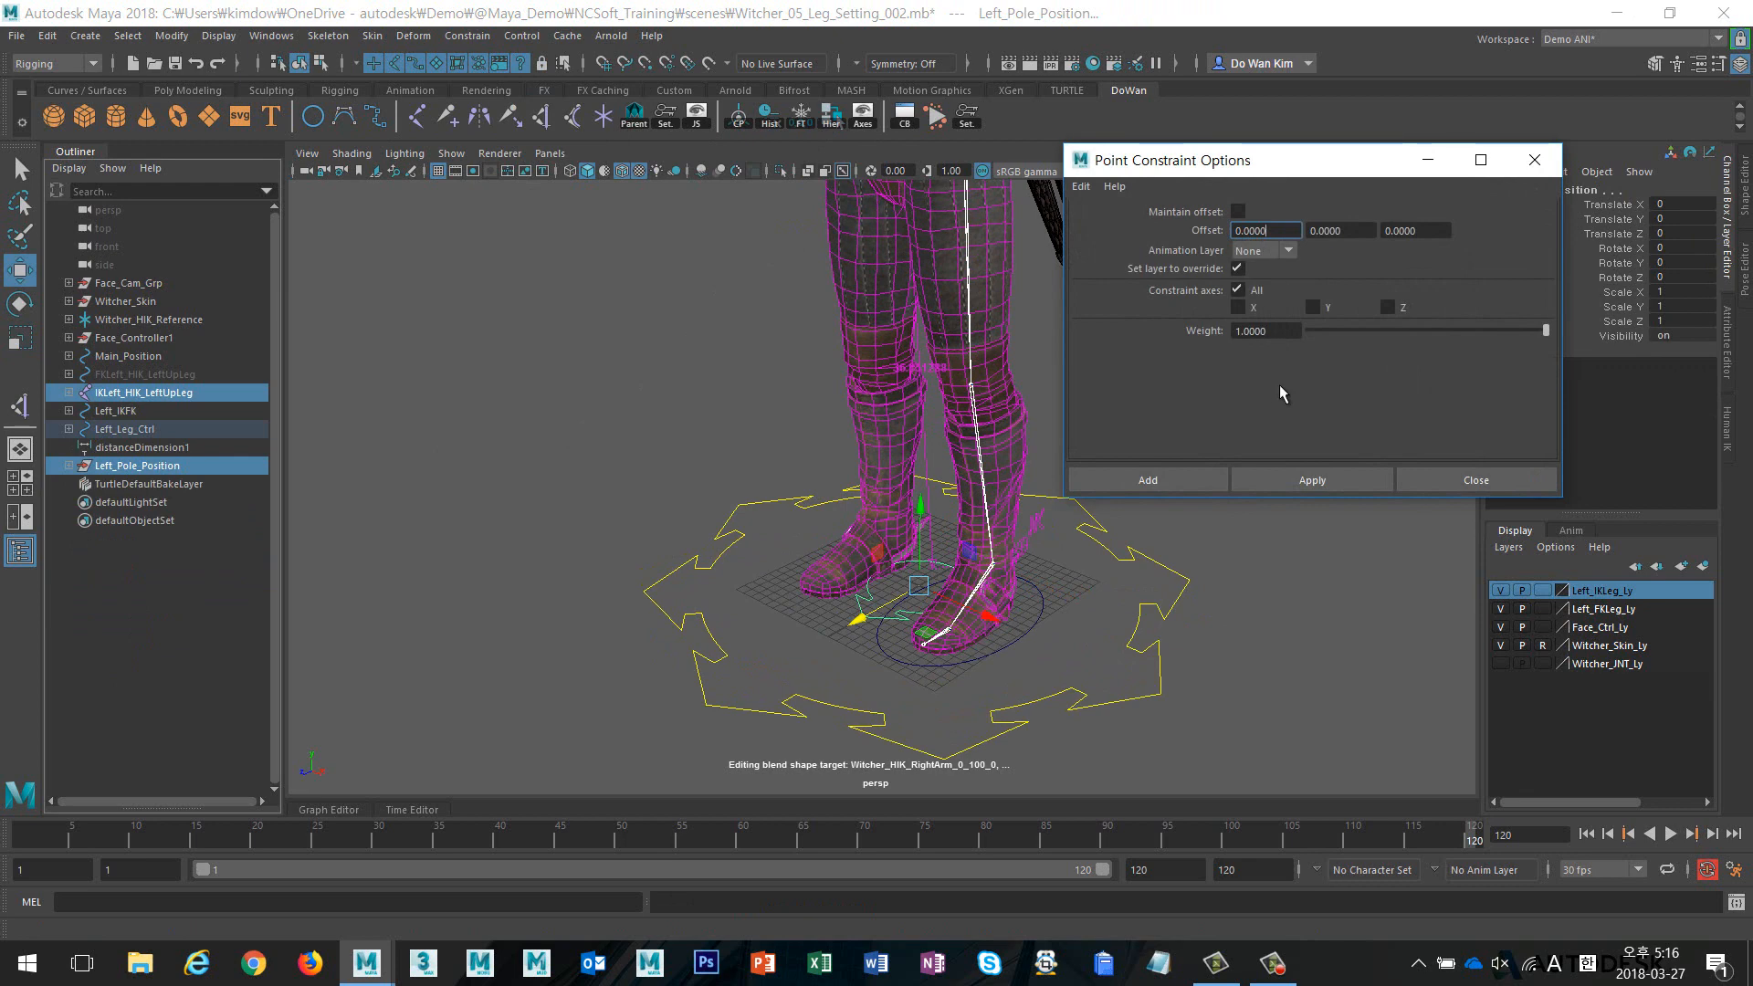
left_click(1341, 476)
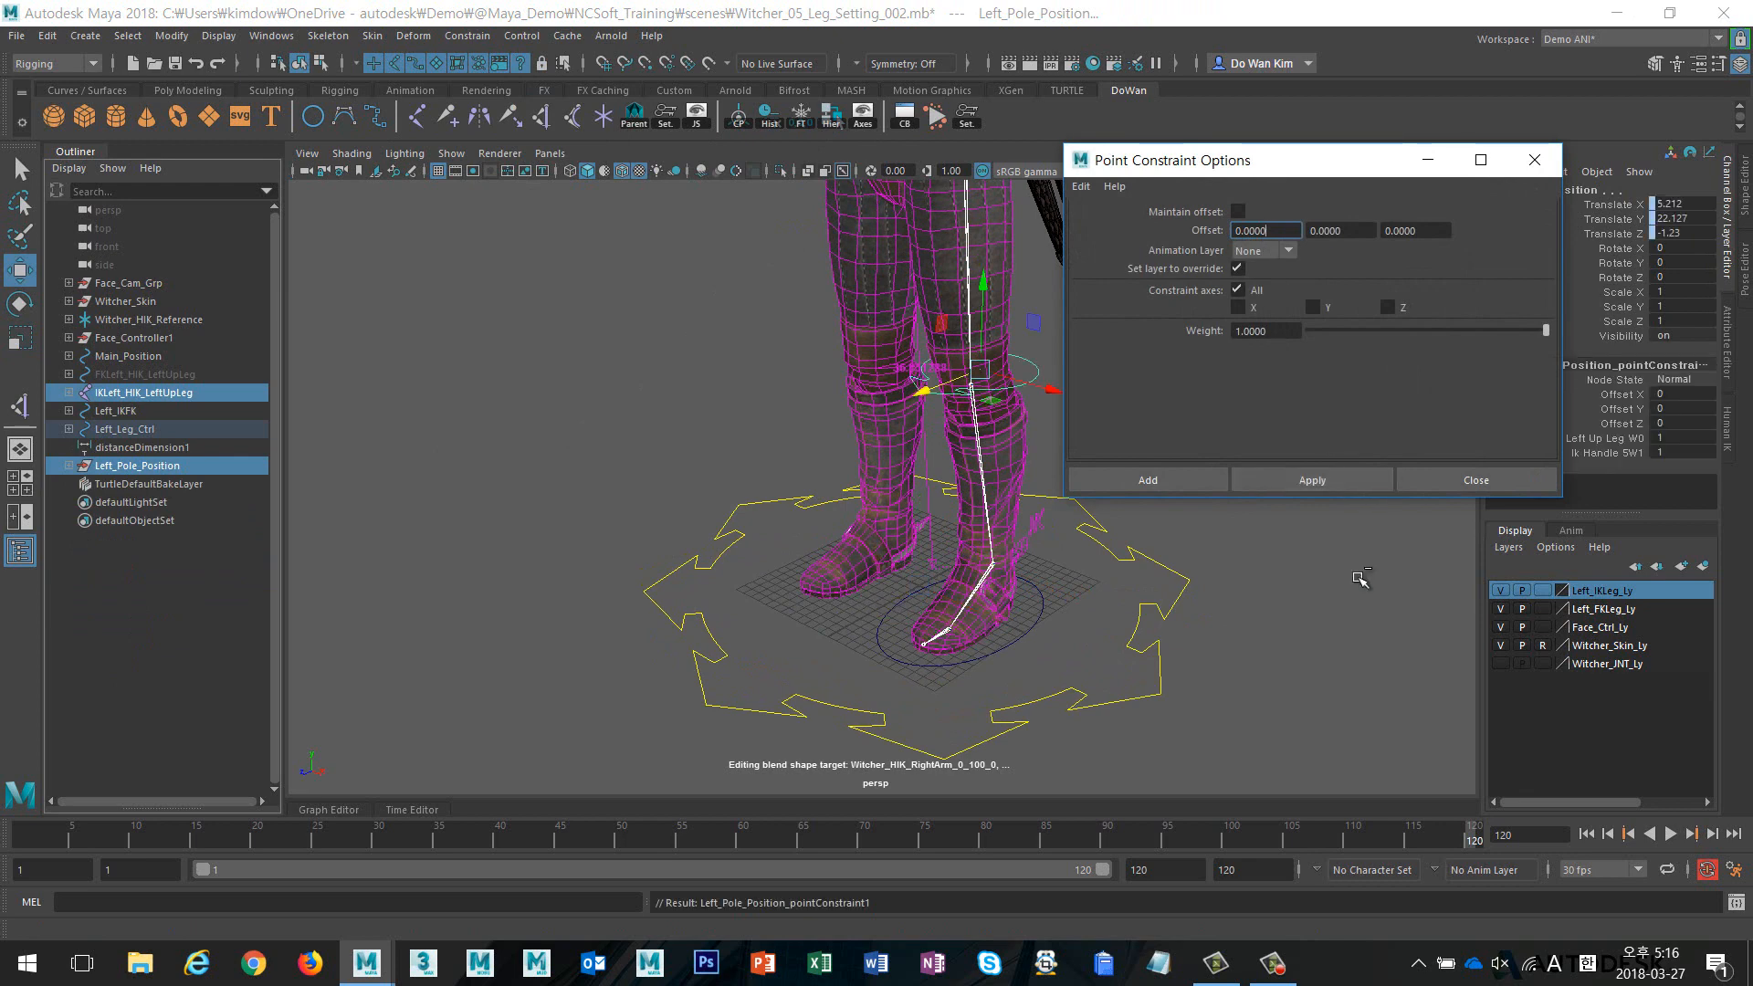
left_click(1429, 487)
left_click(1084, 594)
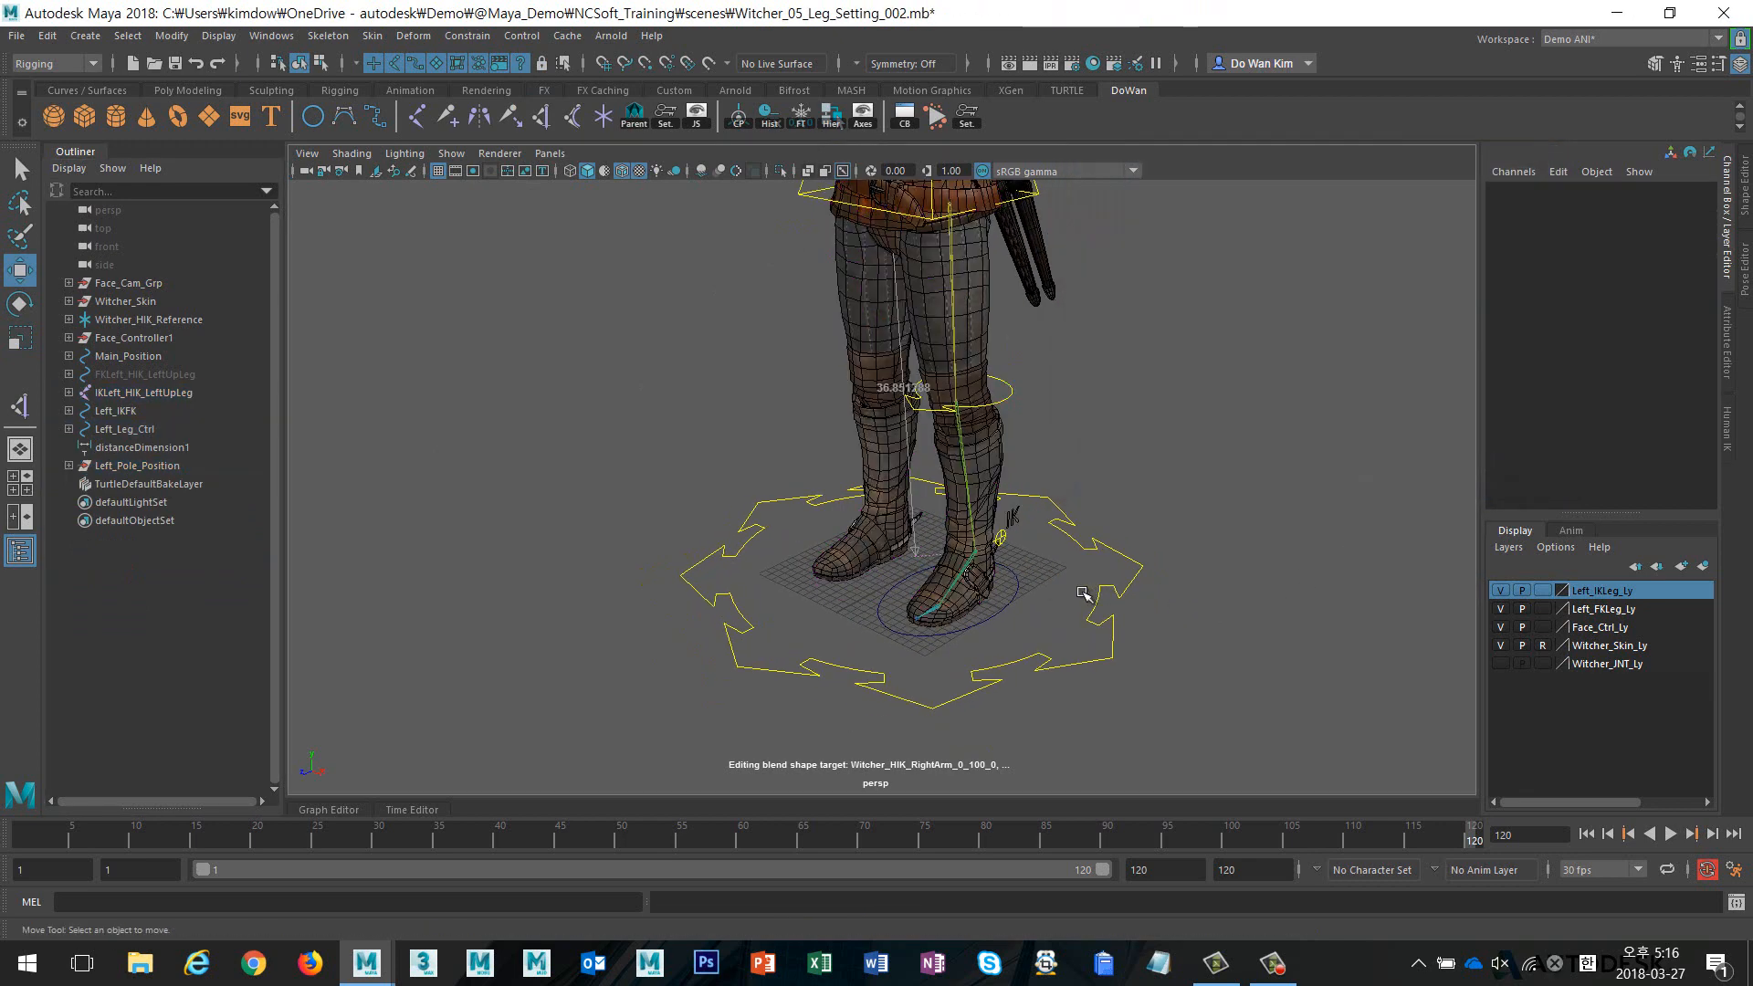
Move Left_Leg_Ctrl upward as a test of the point constraint and undo the move
left_click(1010, 595)
left_click_drag(1011, 595, 1015, 403, "alt")
key("ctrl+z")
right_click_drag(1081, 461, 1185, 483, "alt")
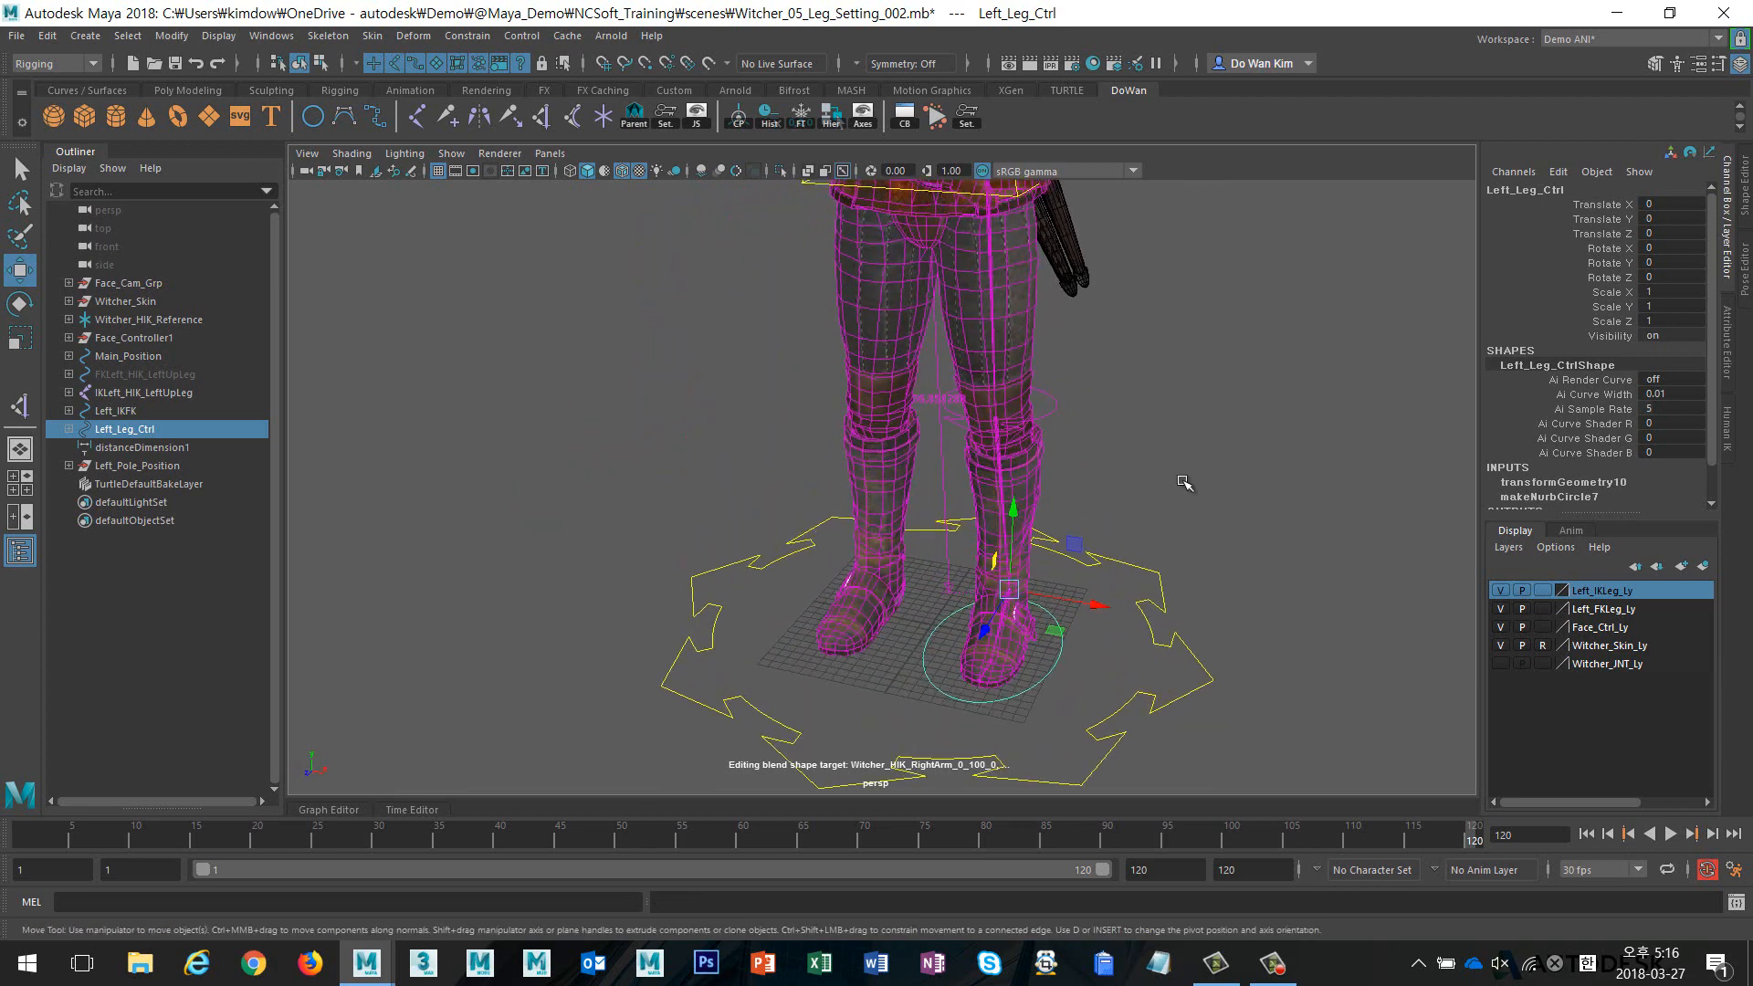
Aim constrain Left_Pole_Position to IKLeft_HIK_LeftUpLeg with aim vector 0, 1, 0, world up type Vector and Maintain offset off
left_click_drag(1060, 278, 1068, 281)
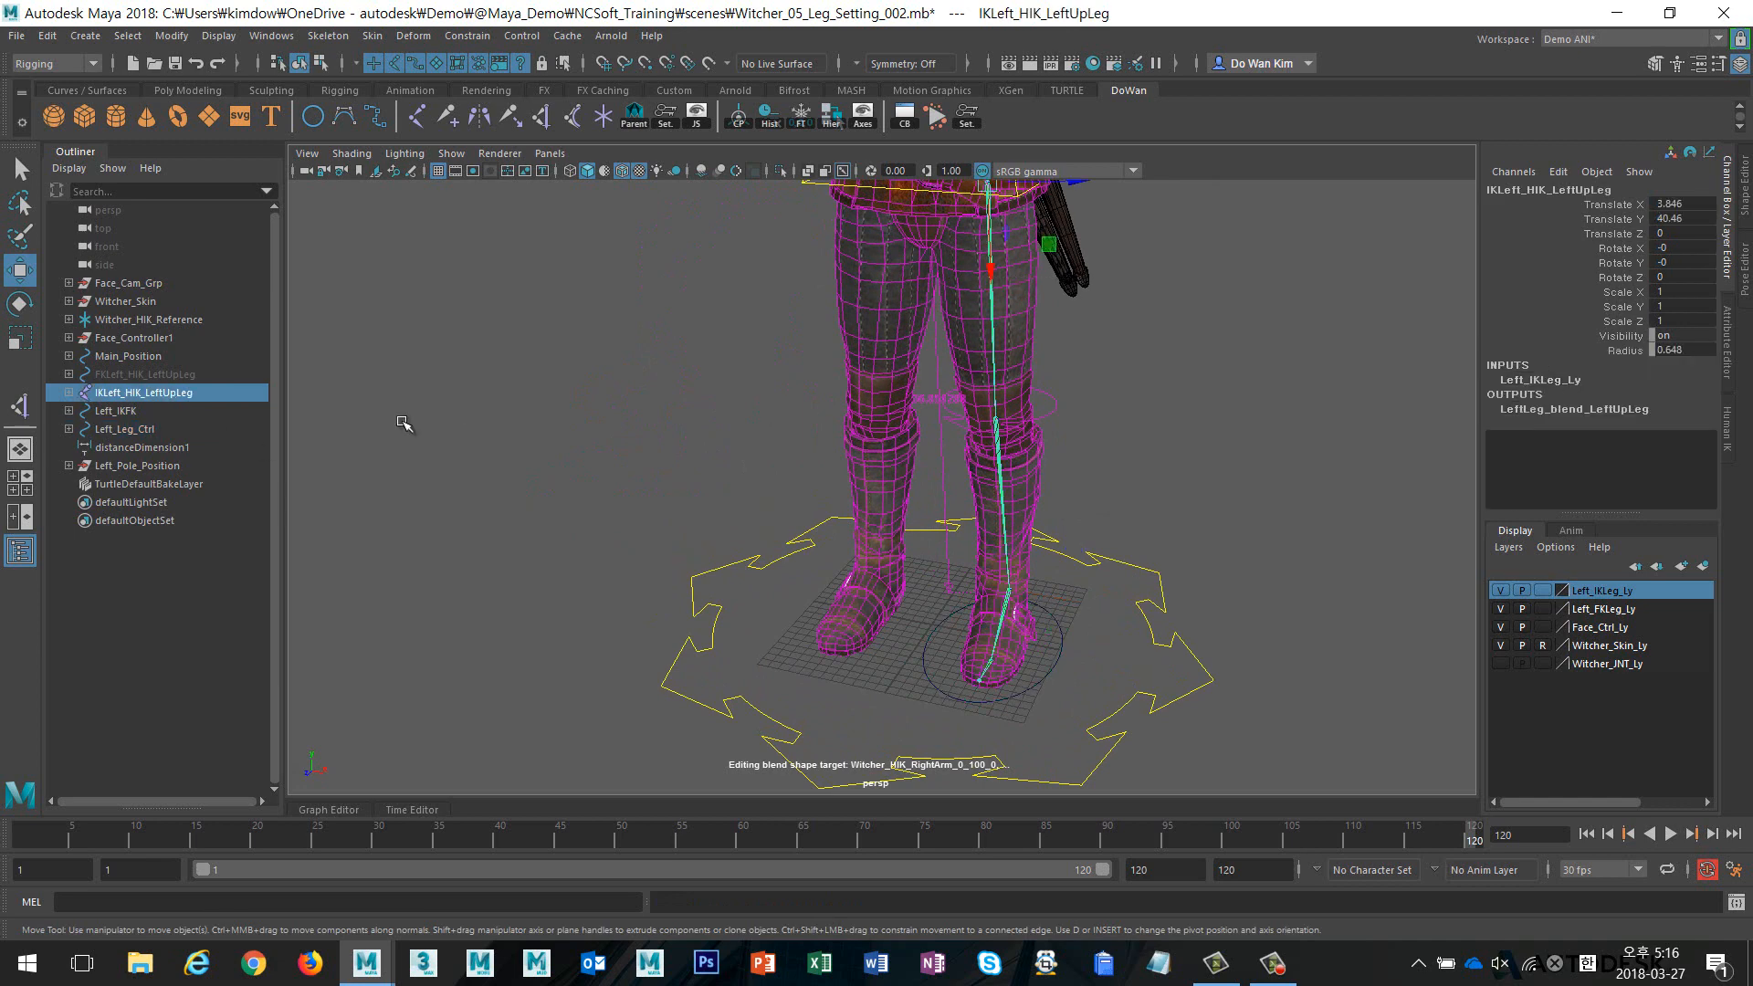
left_click(197, 463, "ctrl")
left_click(468, 36)
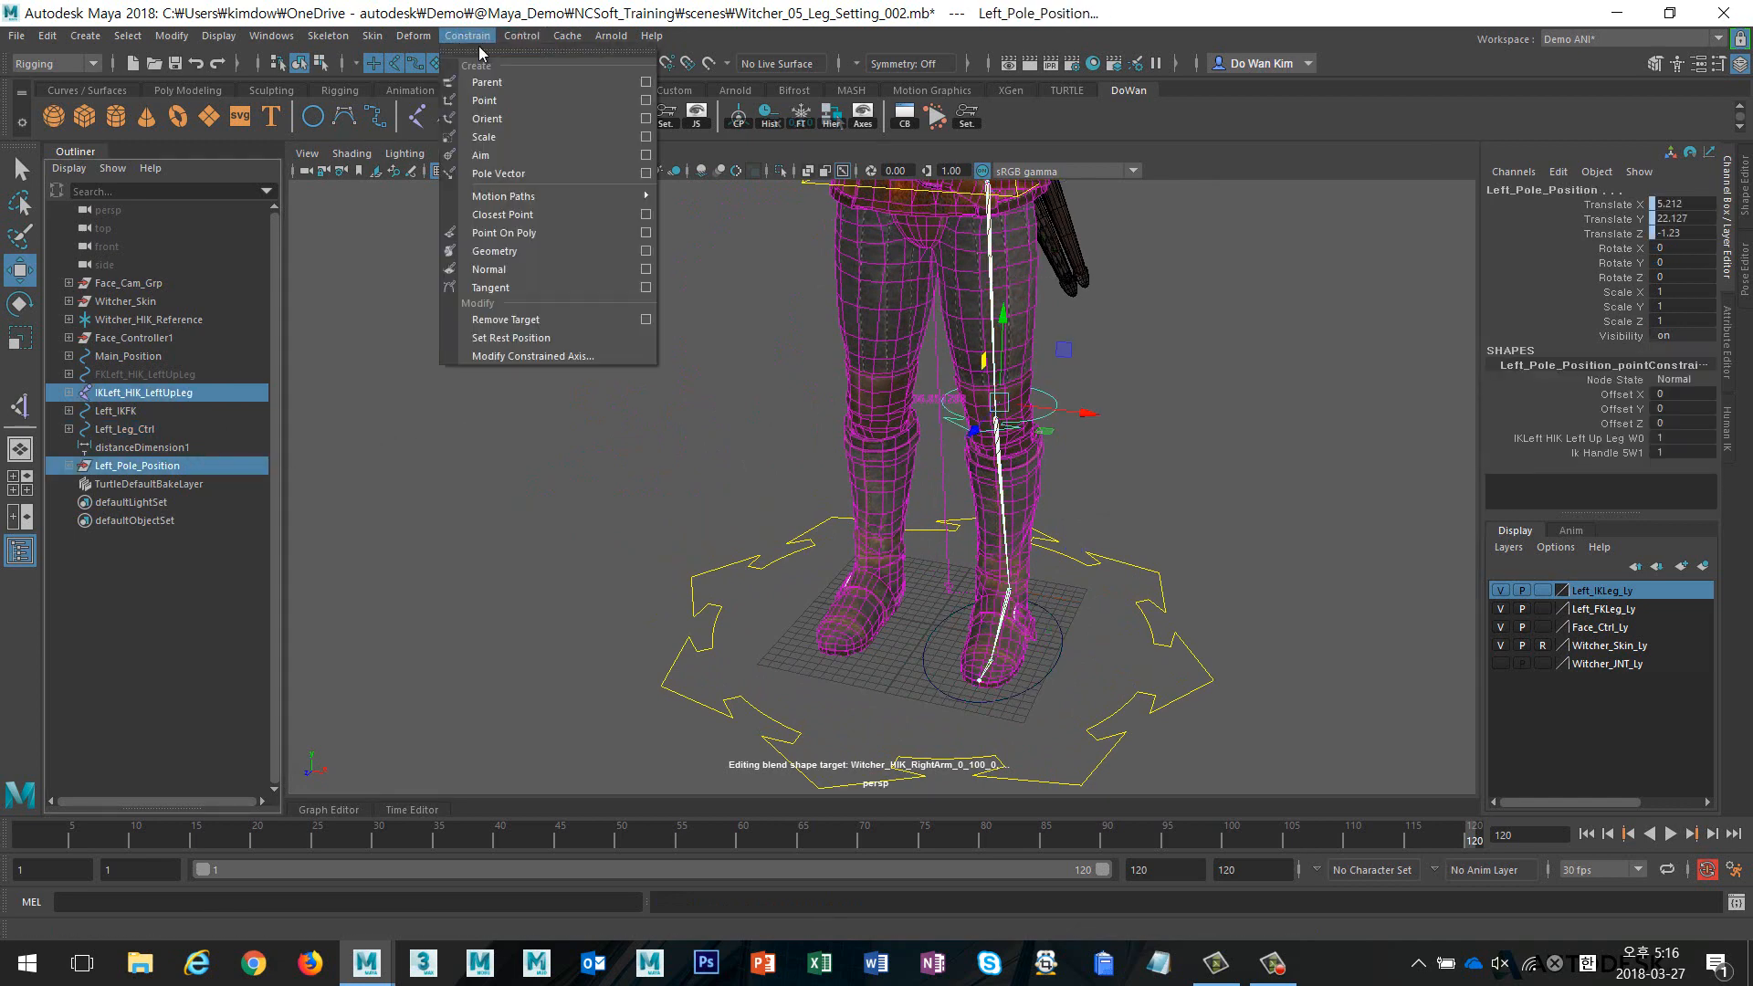
left_click(645, 155)
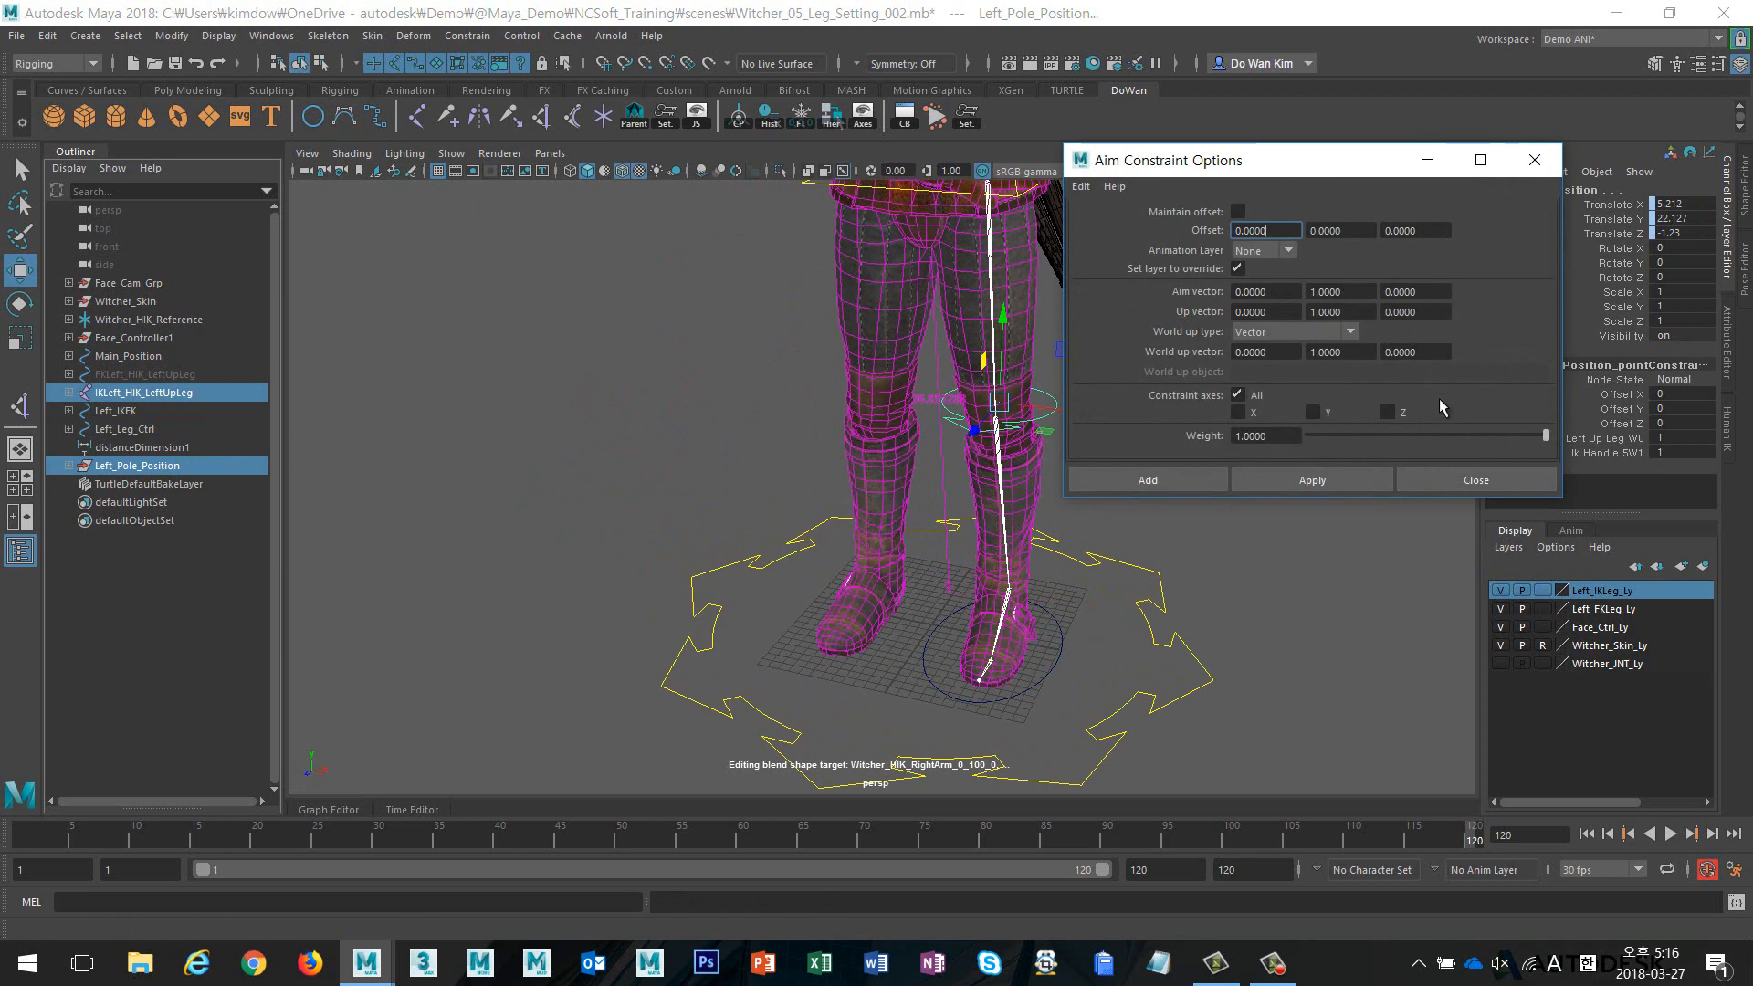
left_click(1148, 482)
left_click_drag(1147, 485, 1248, 469, "alt")
Check the aim constraint at the left knee by moving Left_Leg_Ctrl forward and up, and undo the move
left_click(1084, 607)
left_click(1084, 608)
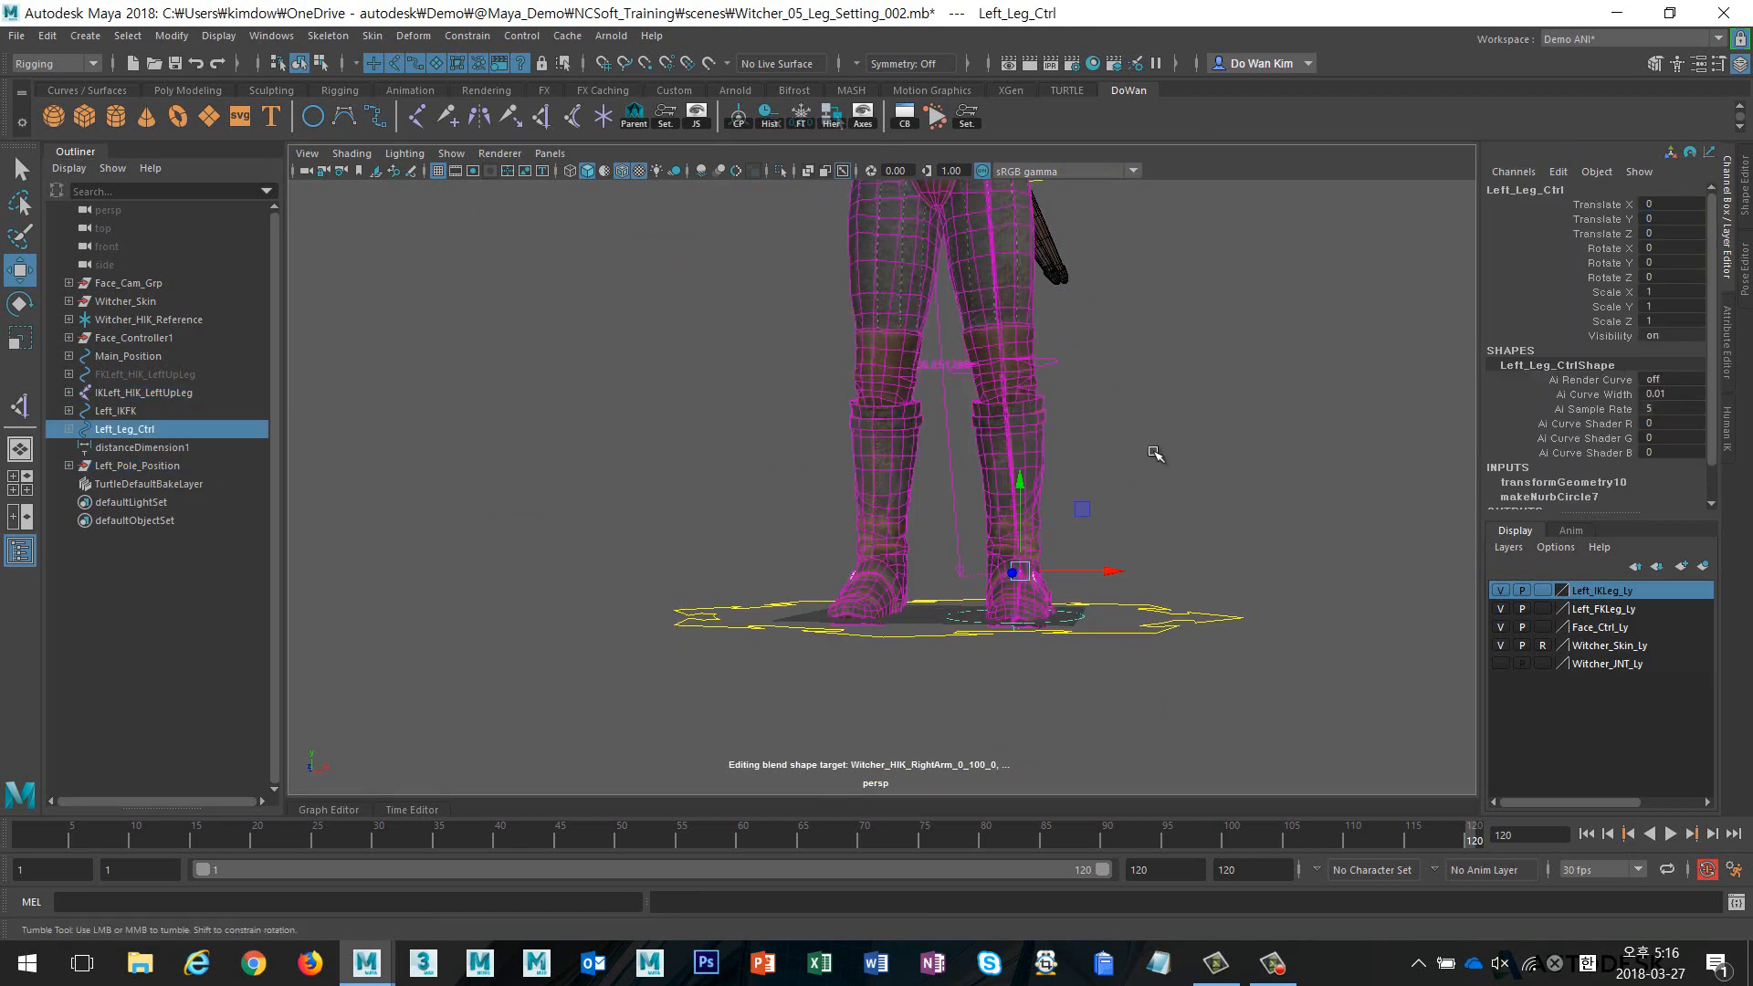
scroll(1150, 450, "up", 5)
left_click_drag(1354, 449, 965, 336, "alt")
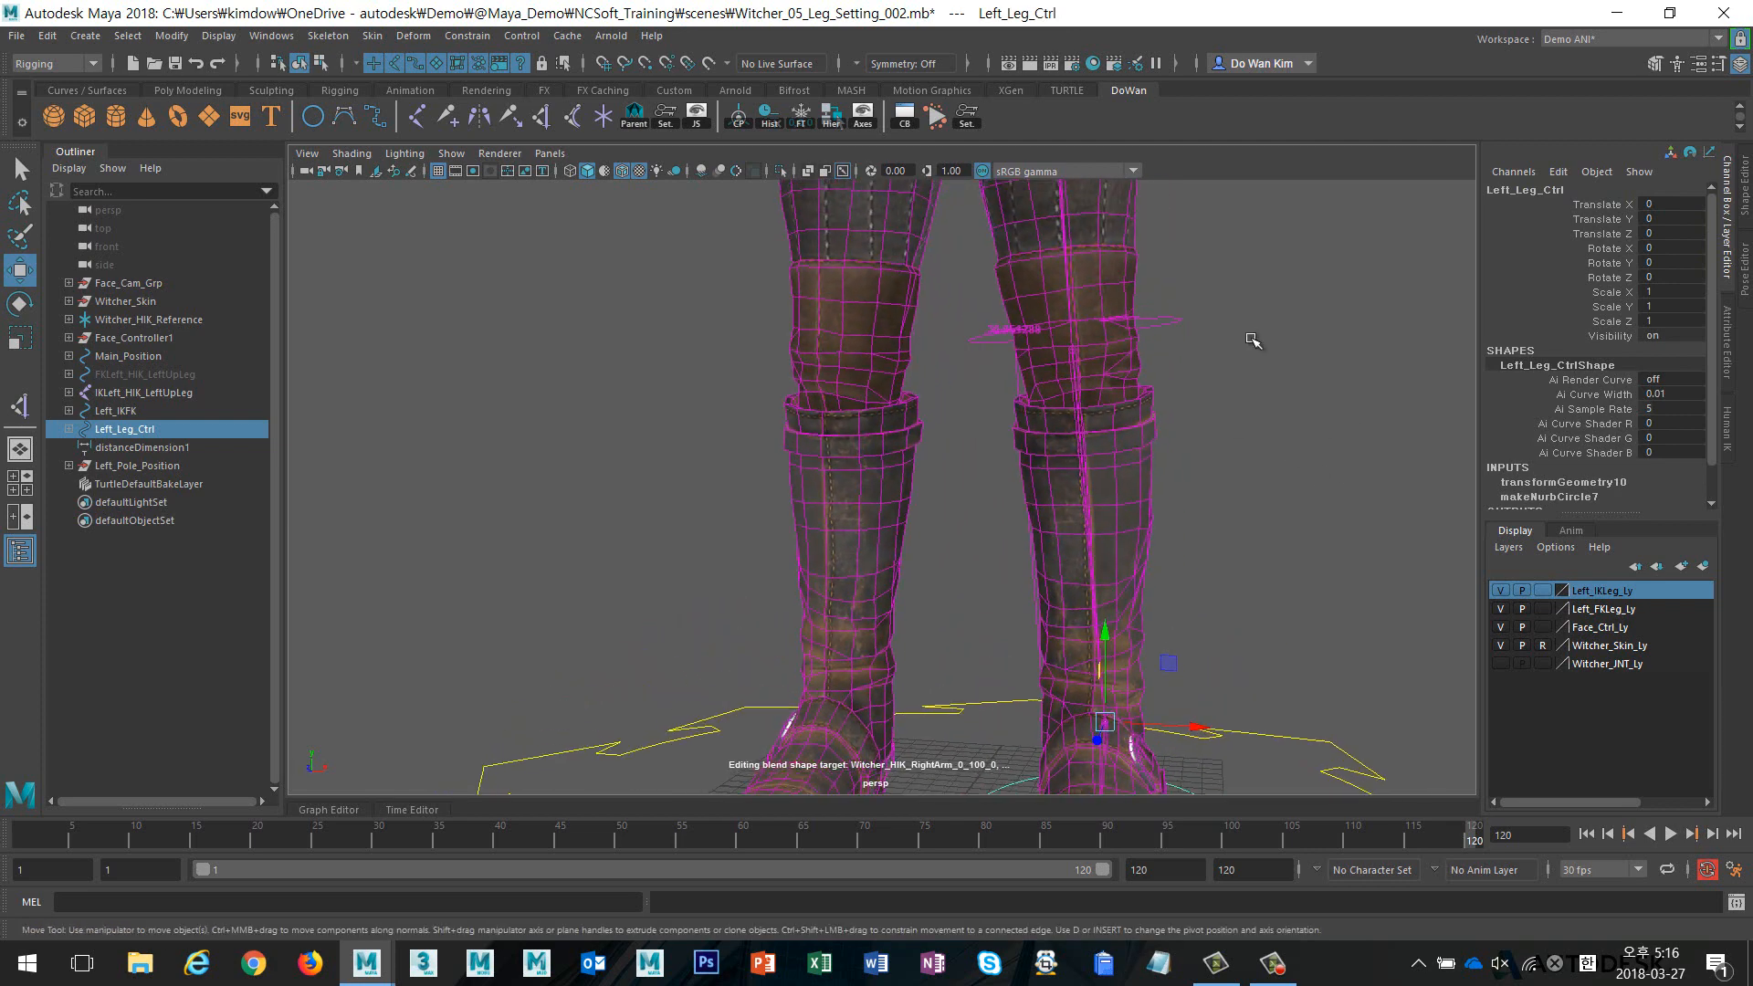
left_click_drag(1253, 341, 828, 303, "alt")
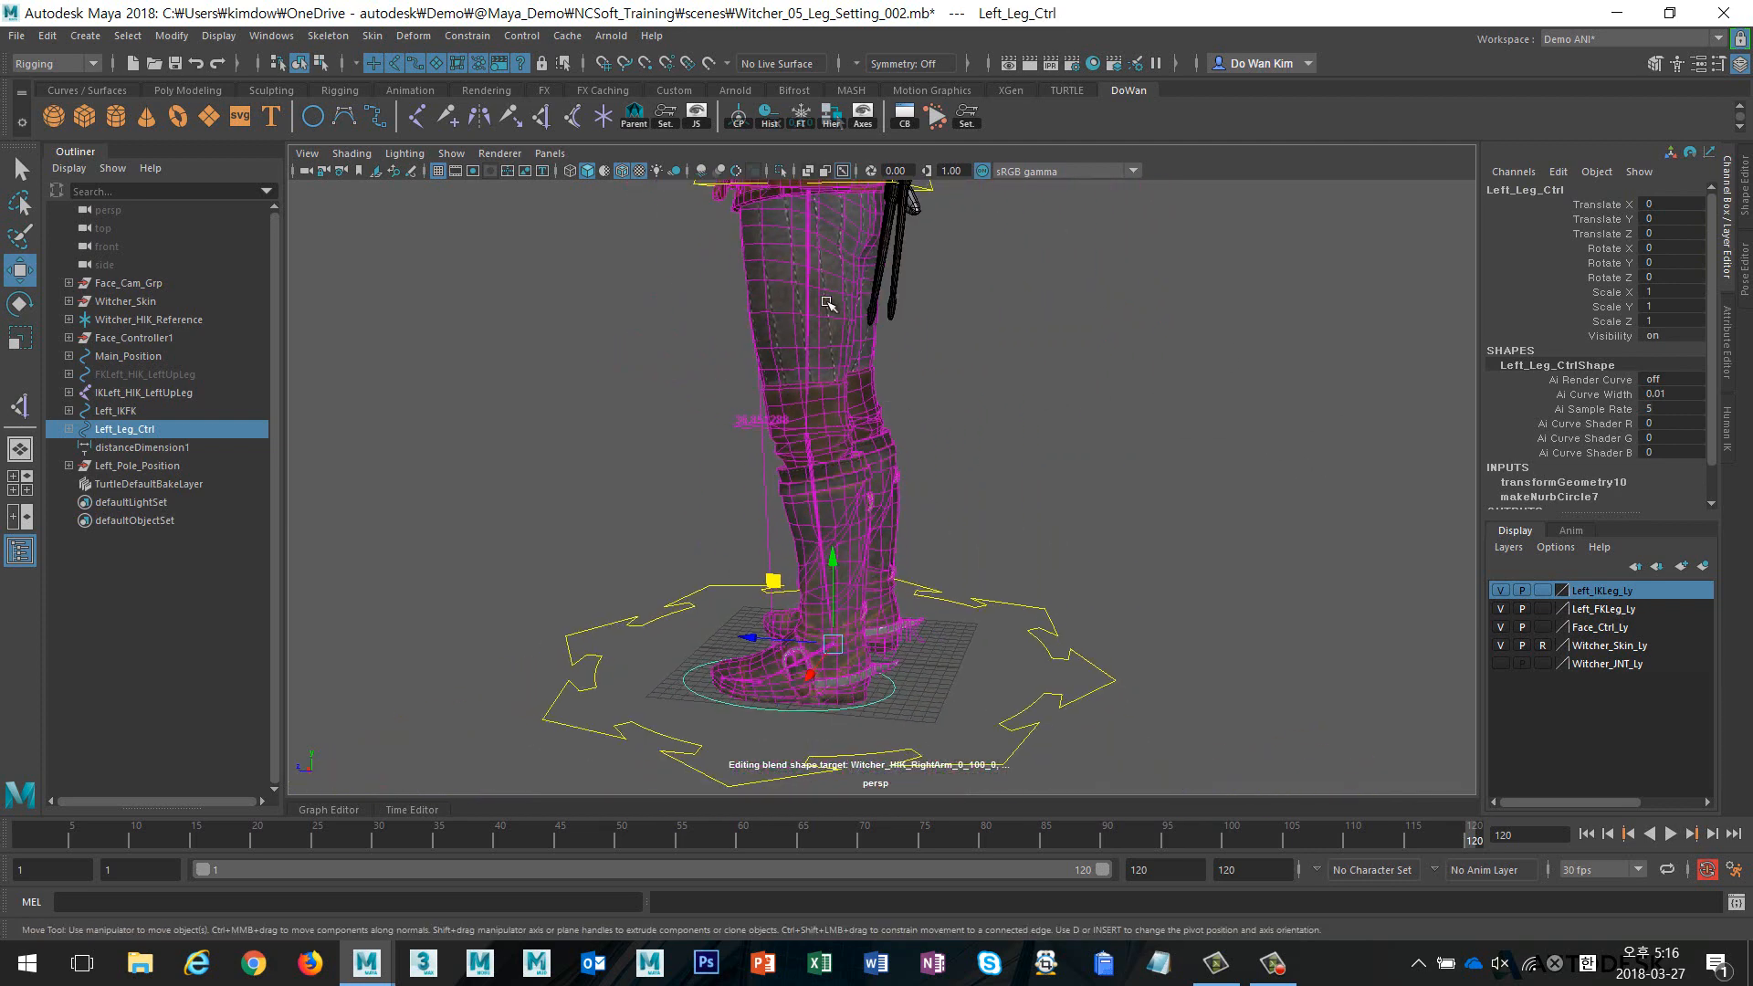
left_click_drag(885, 376, 883, 427, "alt")
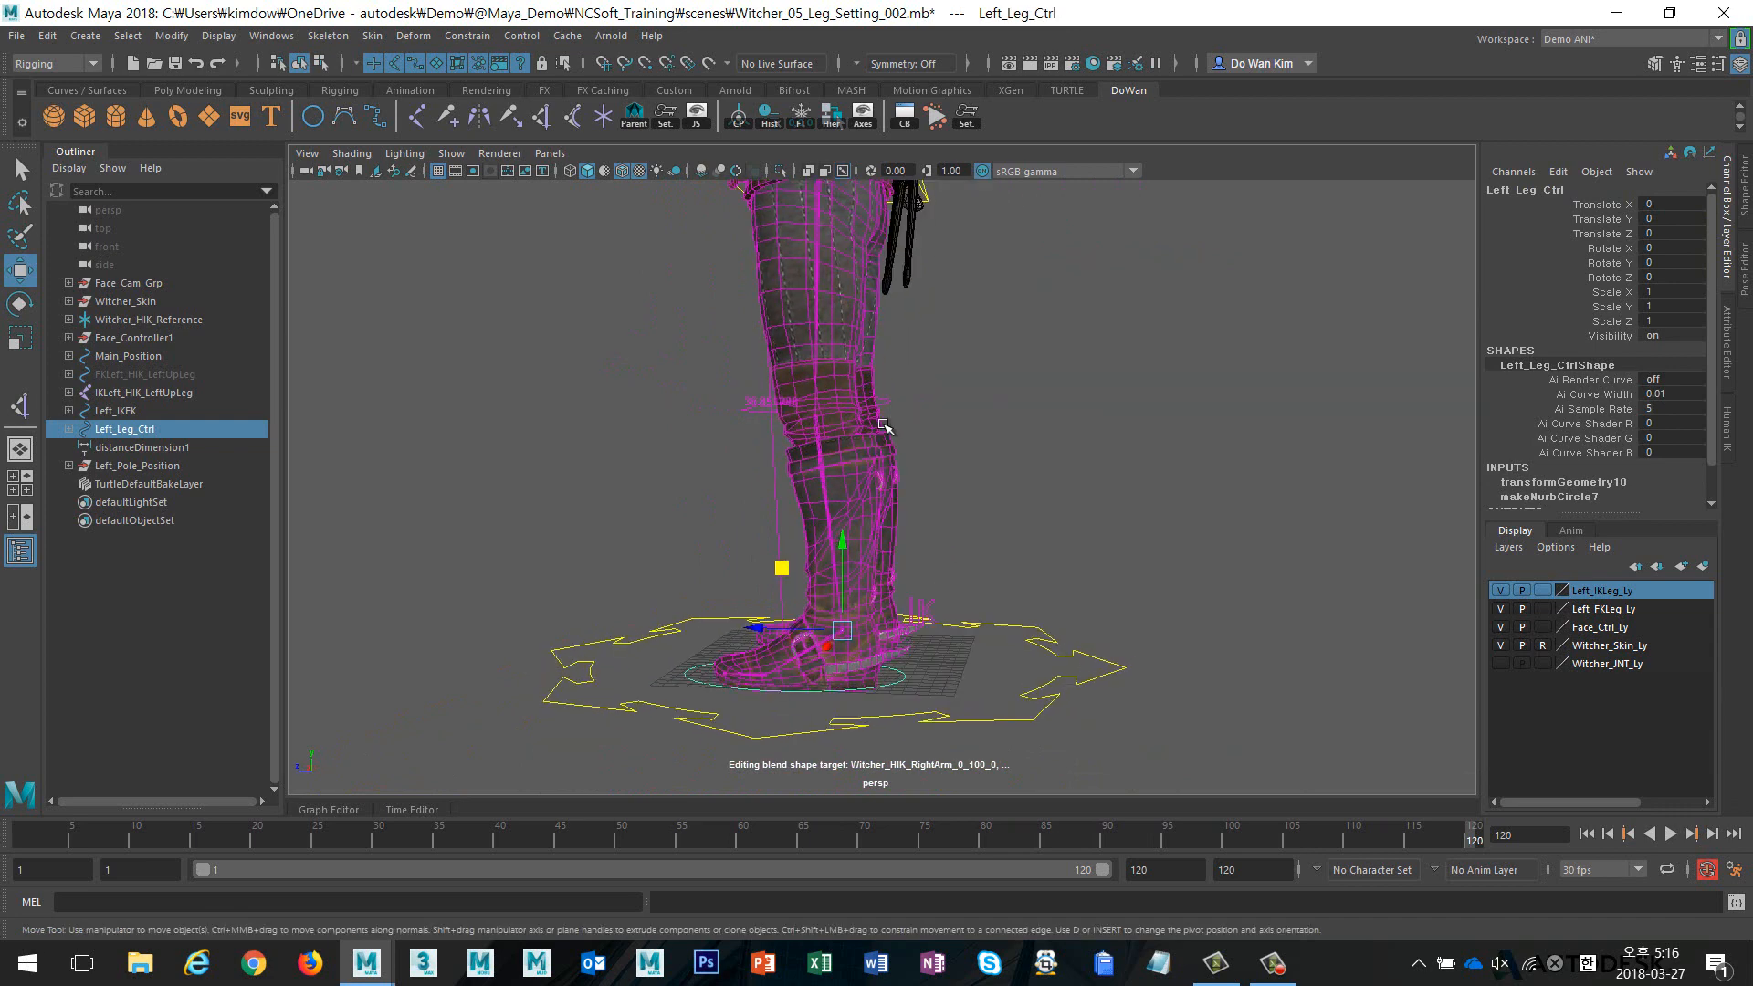
left_click_drag(784, 572, 704, 466)
key("ctrl+z")
left_click_drag(948, 491, 1100, 512, "alt")
right_click_drag(1100, 512, 733, 508, "alt")
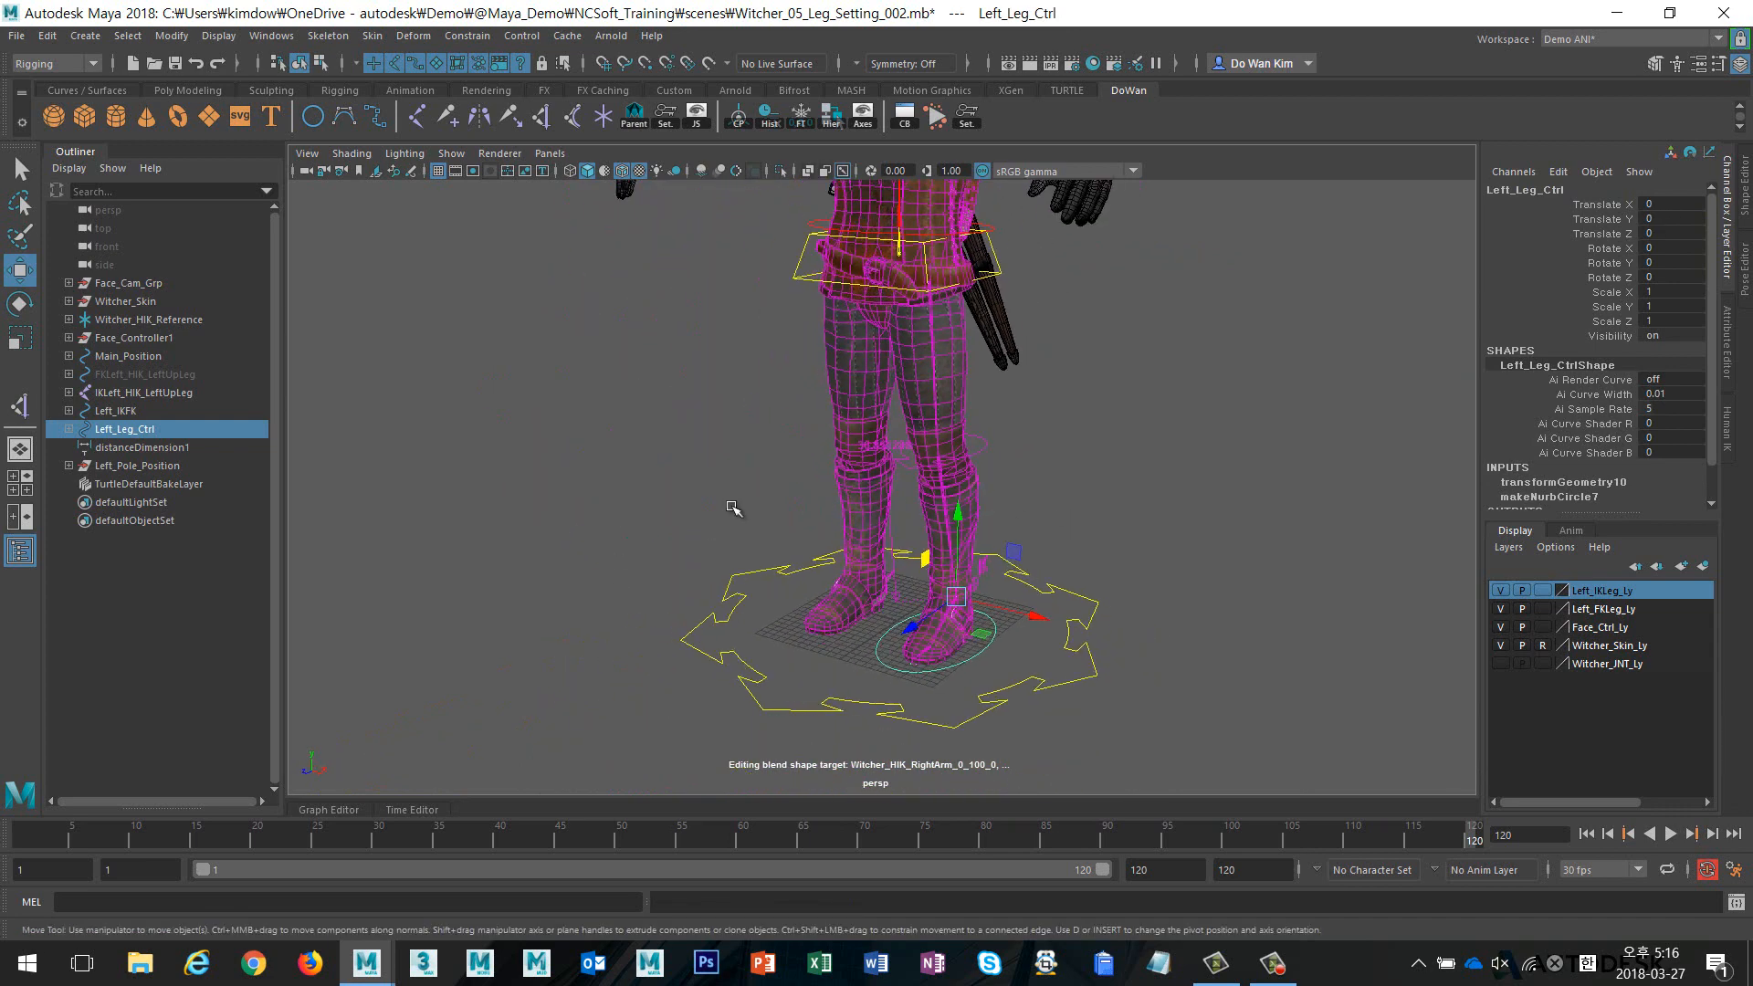
Expand Left_Pole_Position and apply a pole vector constraint from Left_Pole_Vector to ikHandle5
left_click(70, 464)
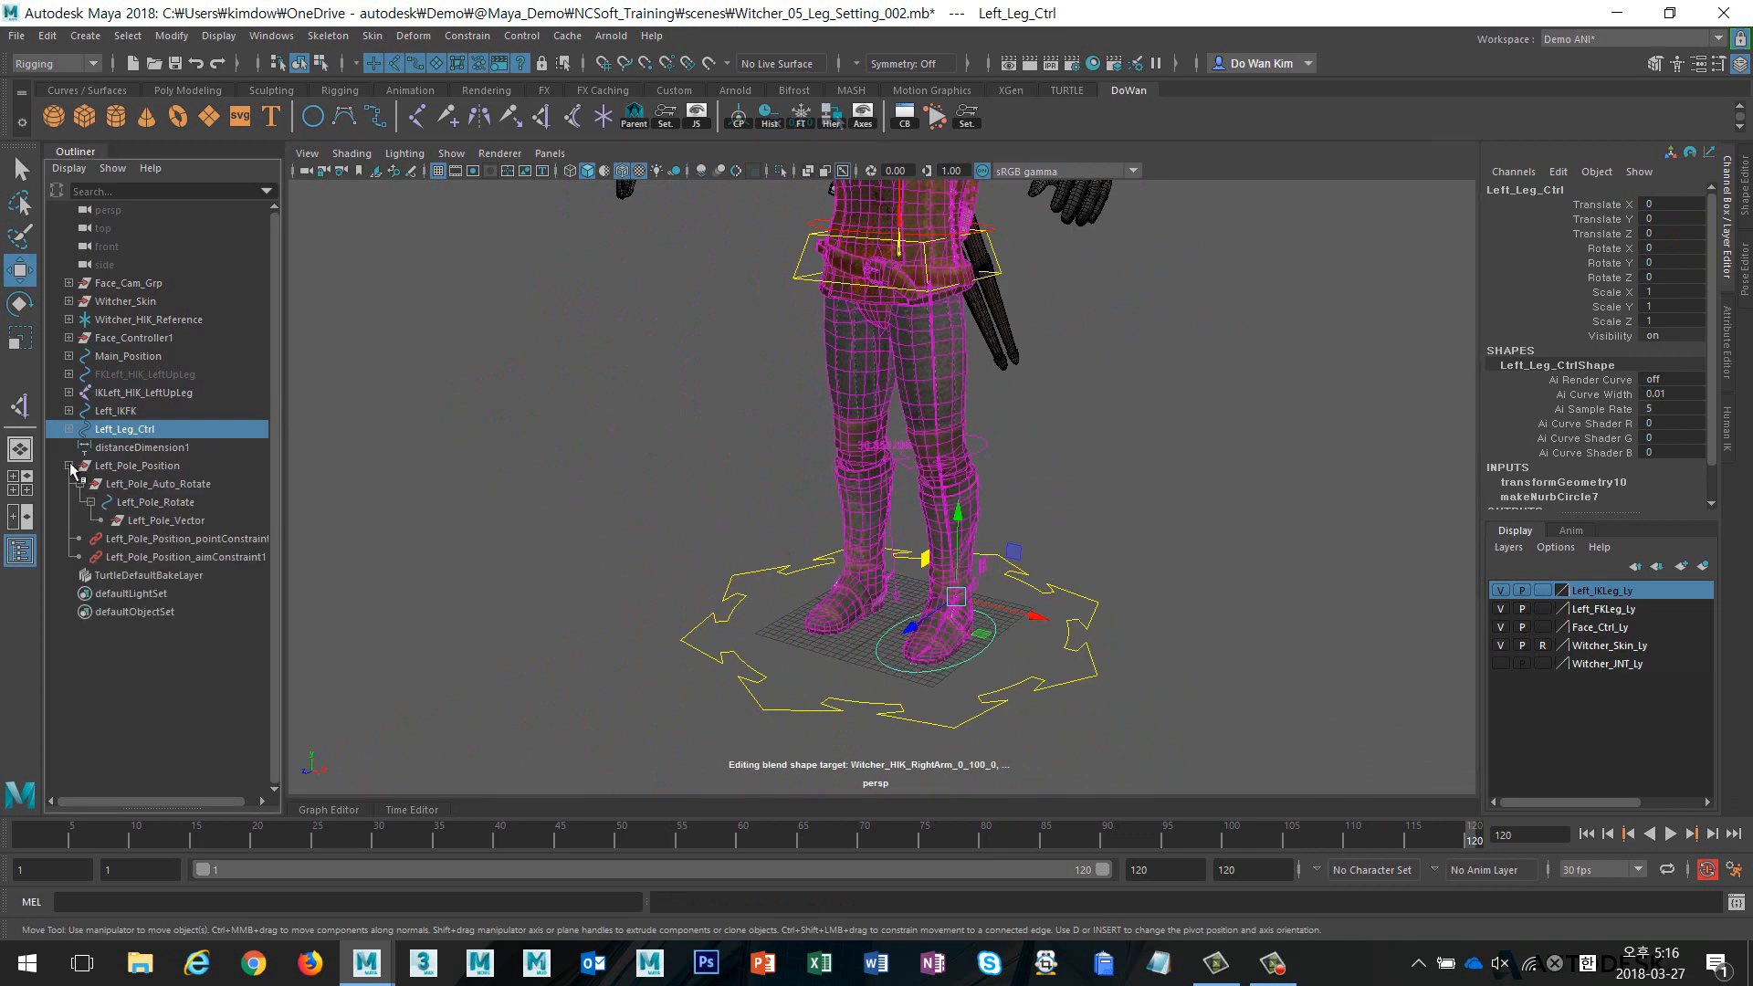
left_click(166, 520)
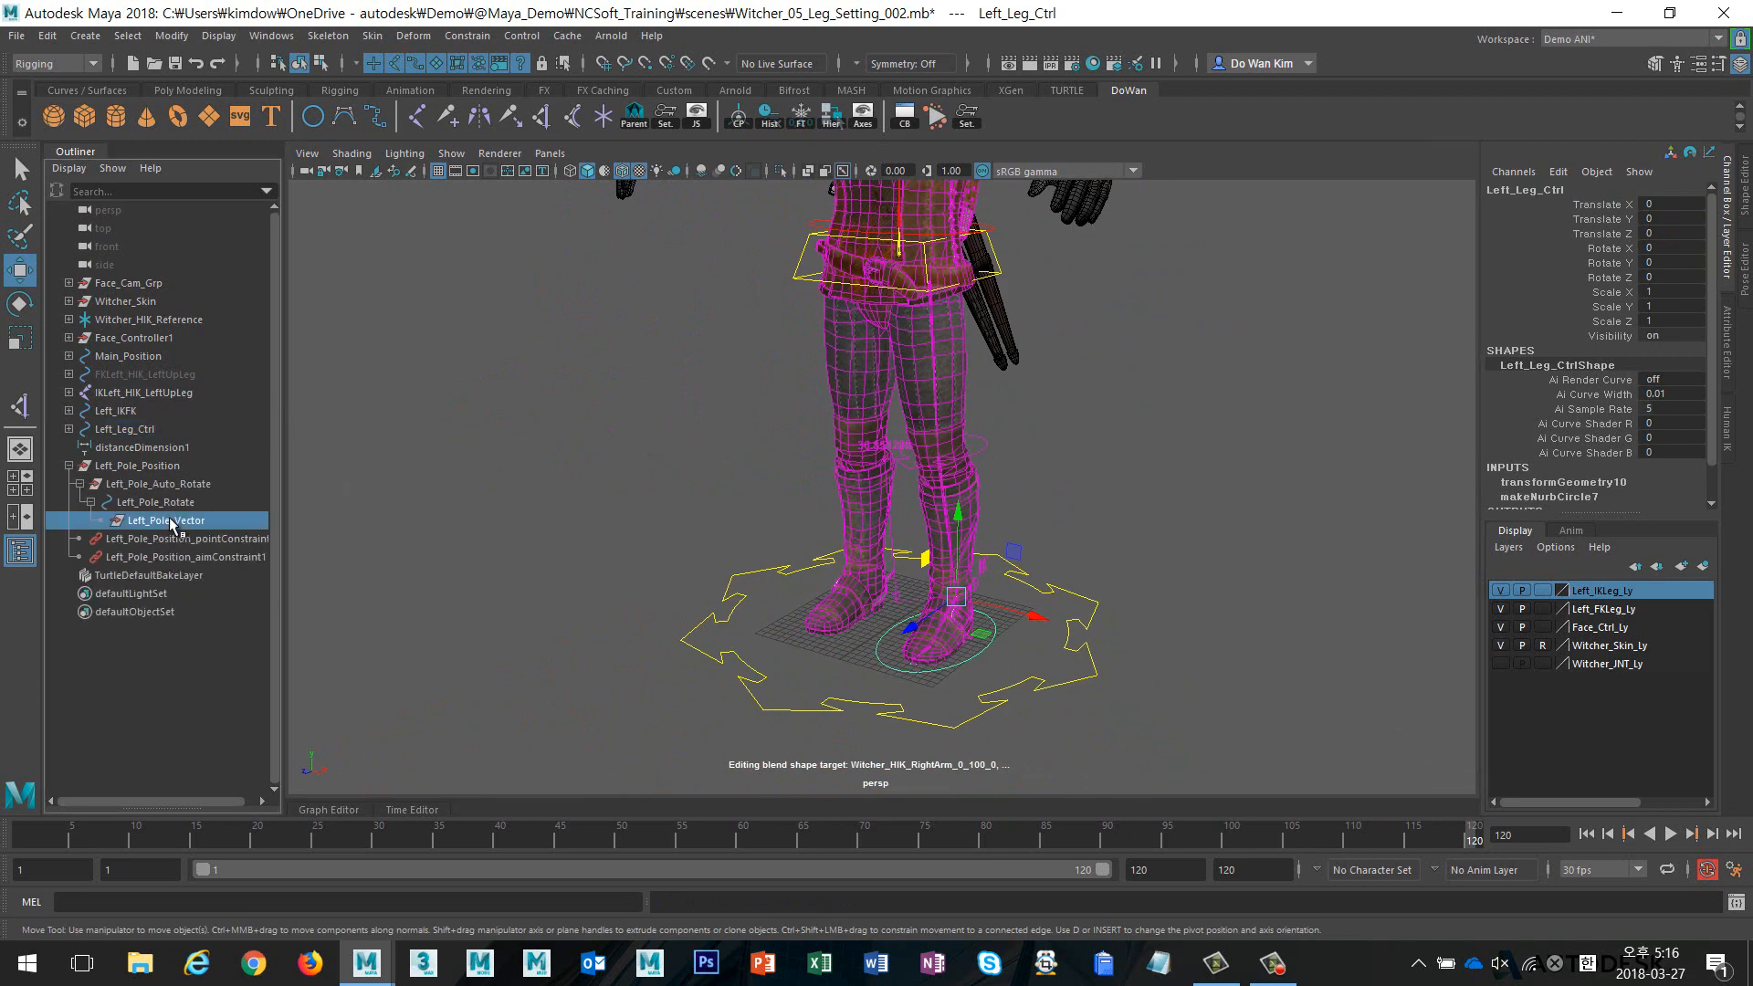
left_click_drag(812, 553, 728, 557, "alt")
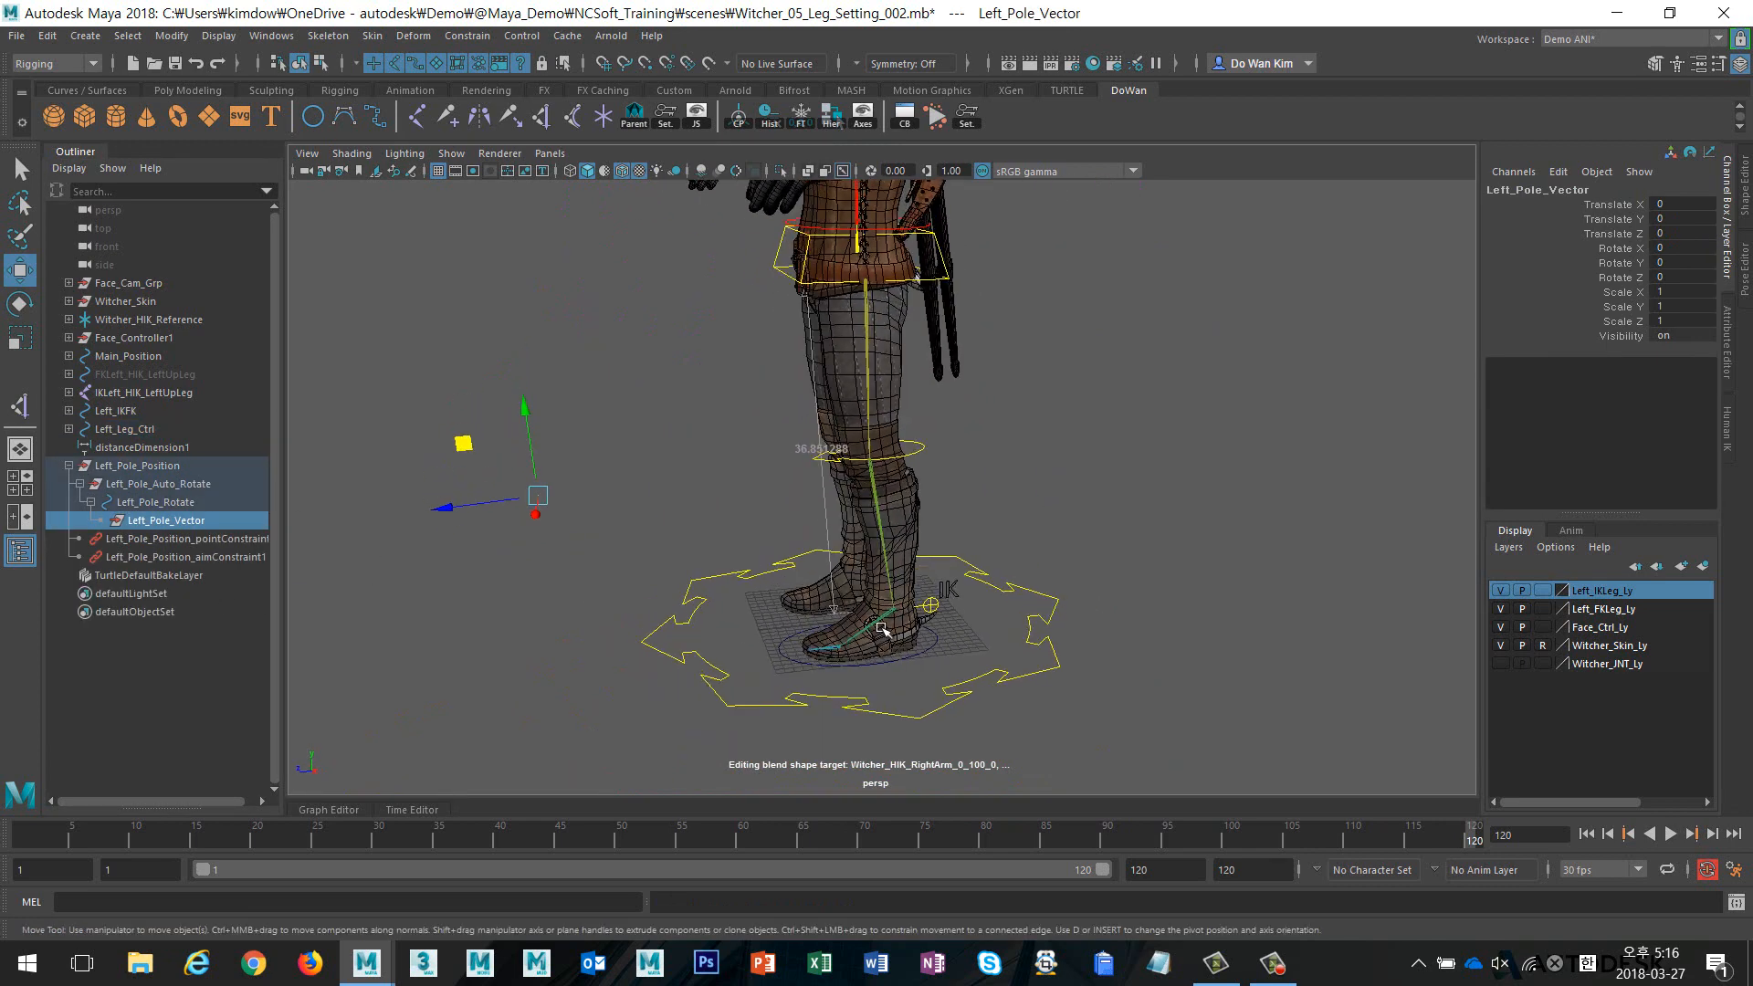
left_click(878, 457, "shift")
left_click(482, 35)
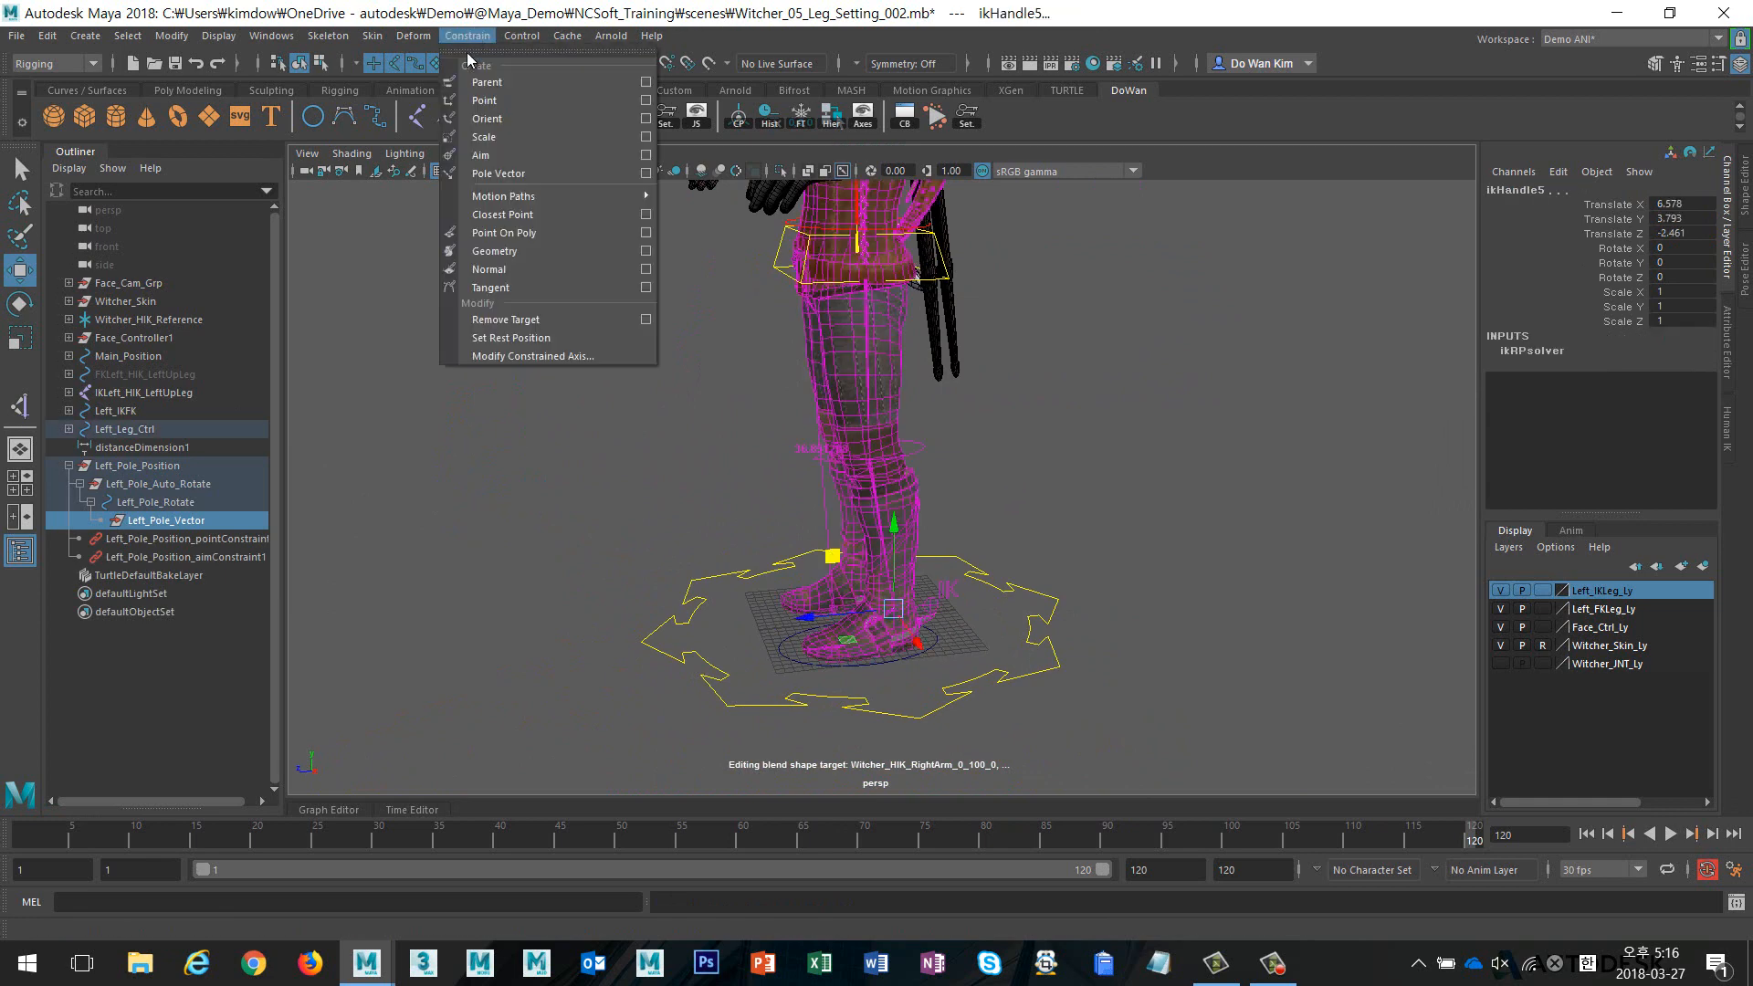
left_click(511, 172)
left_click_drag(1019, 484, 1094, 562, "alt")
left_click(1012, 519)
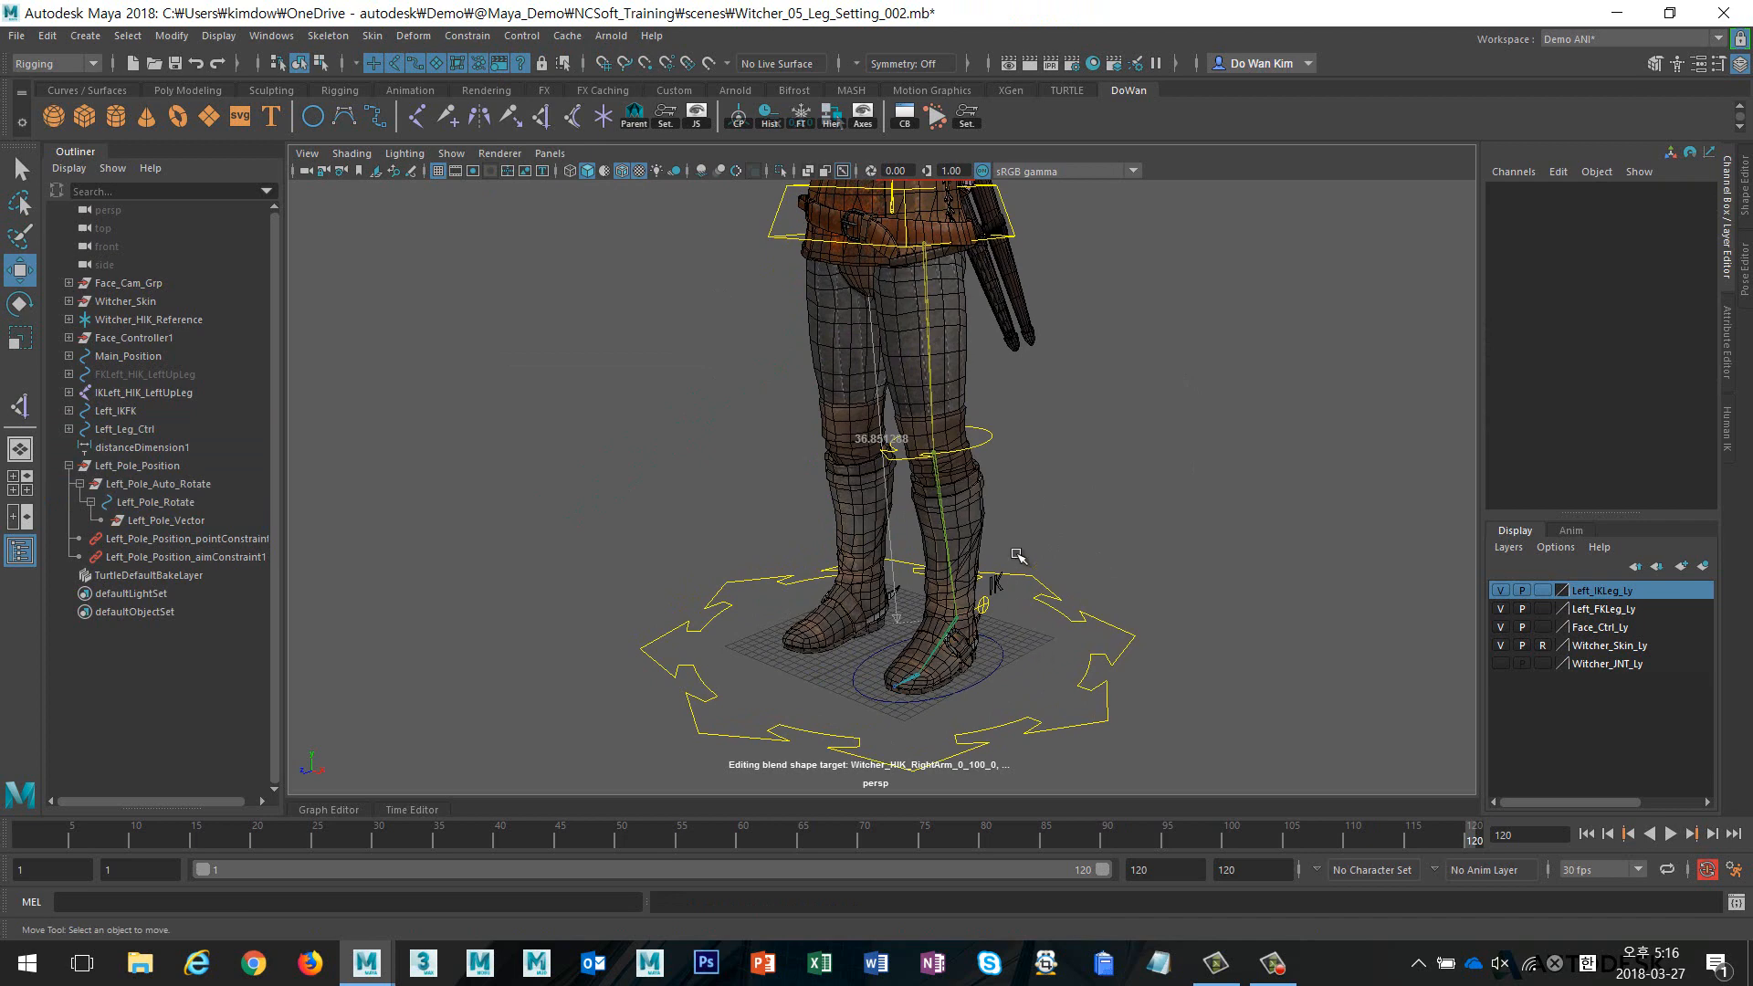
Rotate the Left_Pole_Rotate curve about 31.07 degrees around Y as a test, undo it and clear the selection
left_click(986, 443)
key("e")
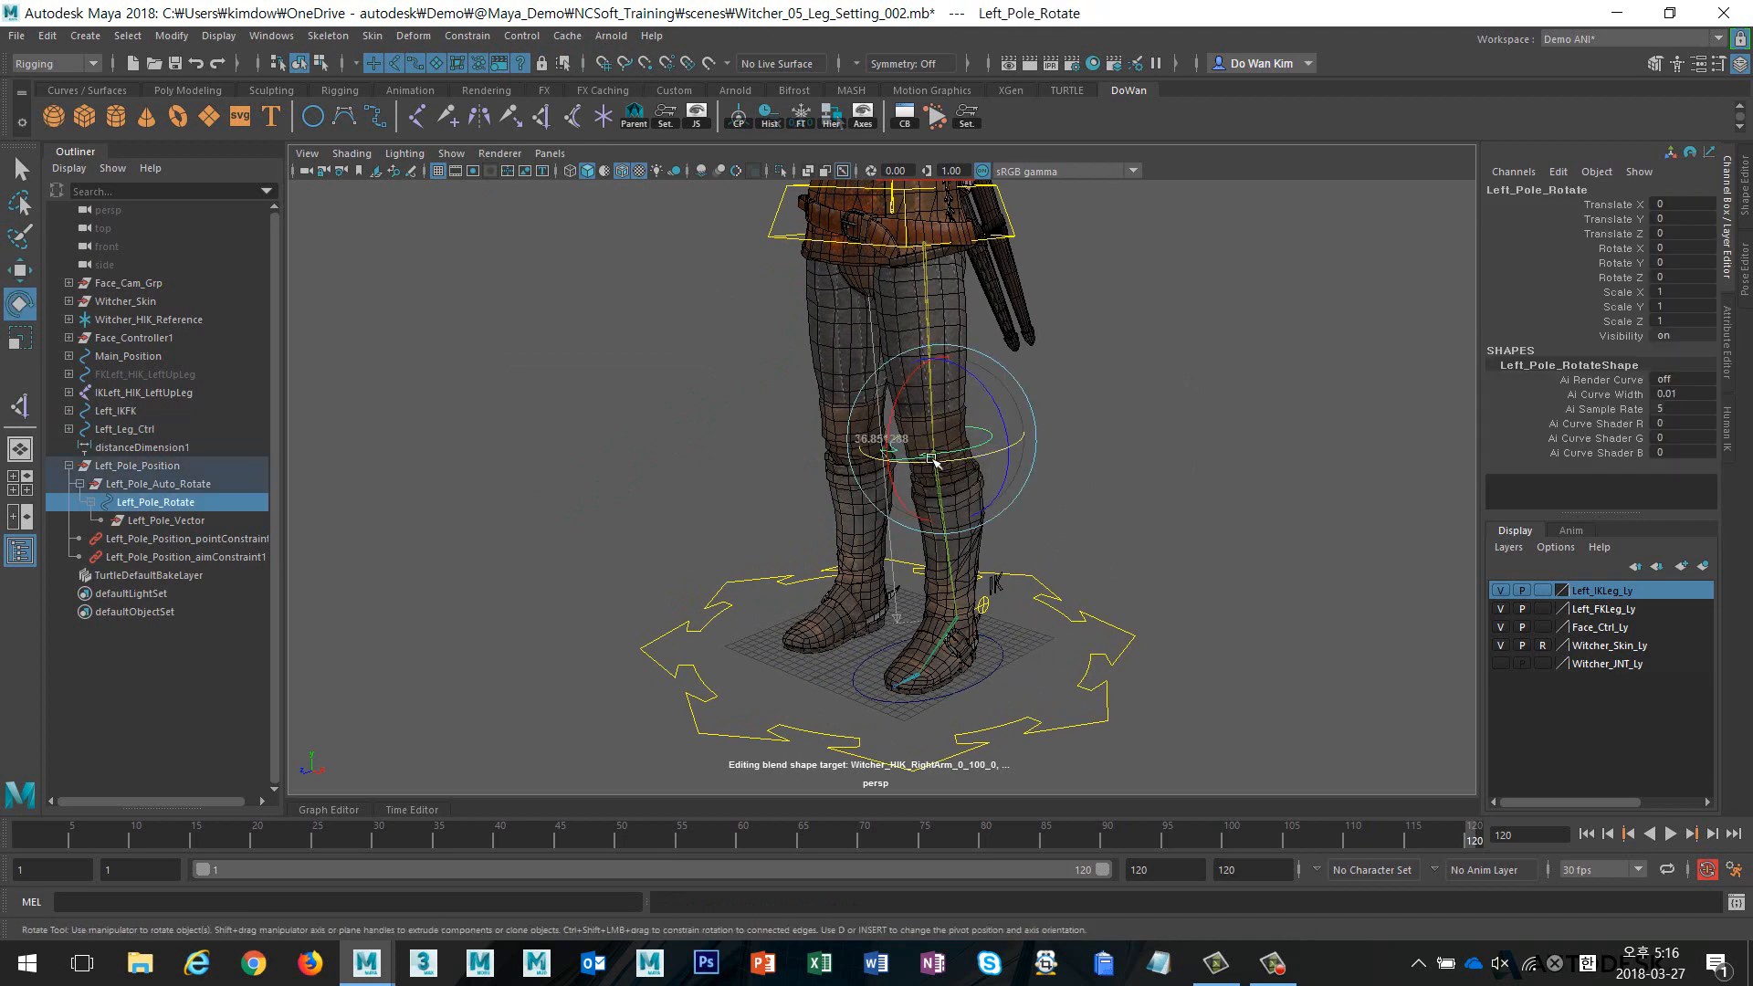
mouse_move(988, 446)
left_mouse_down()
mouse_move(1001, 452)
mouse_move(889, 457)
mouse_move(978, 456)
left_mouse_up()
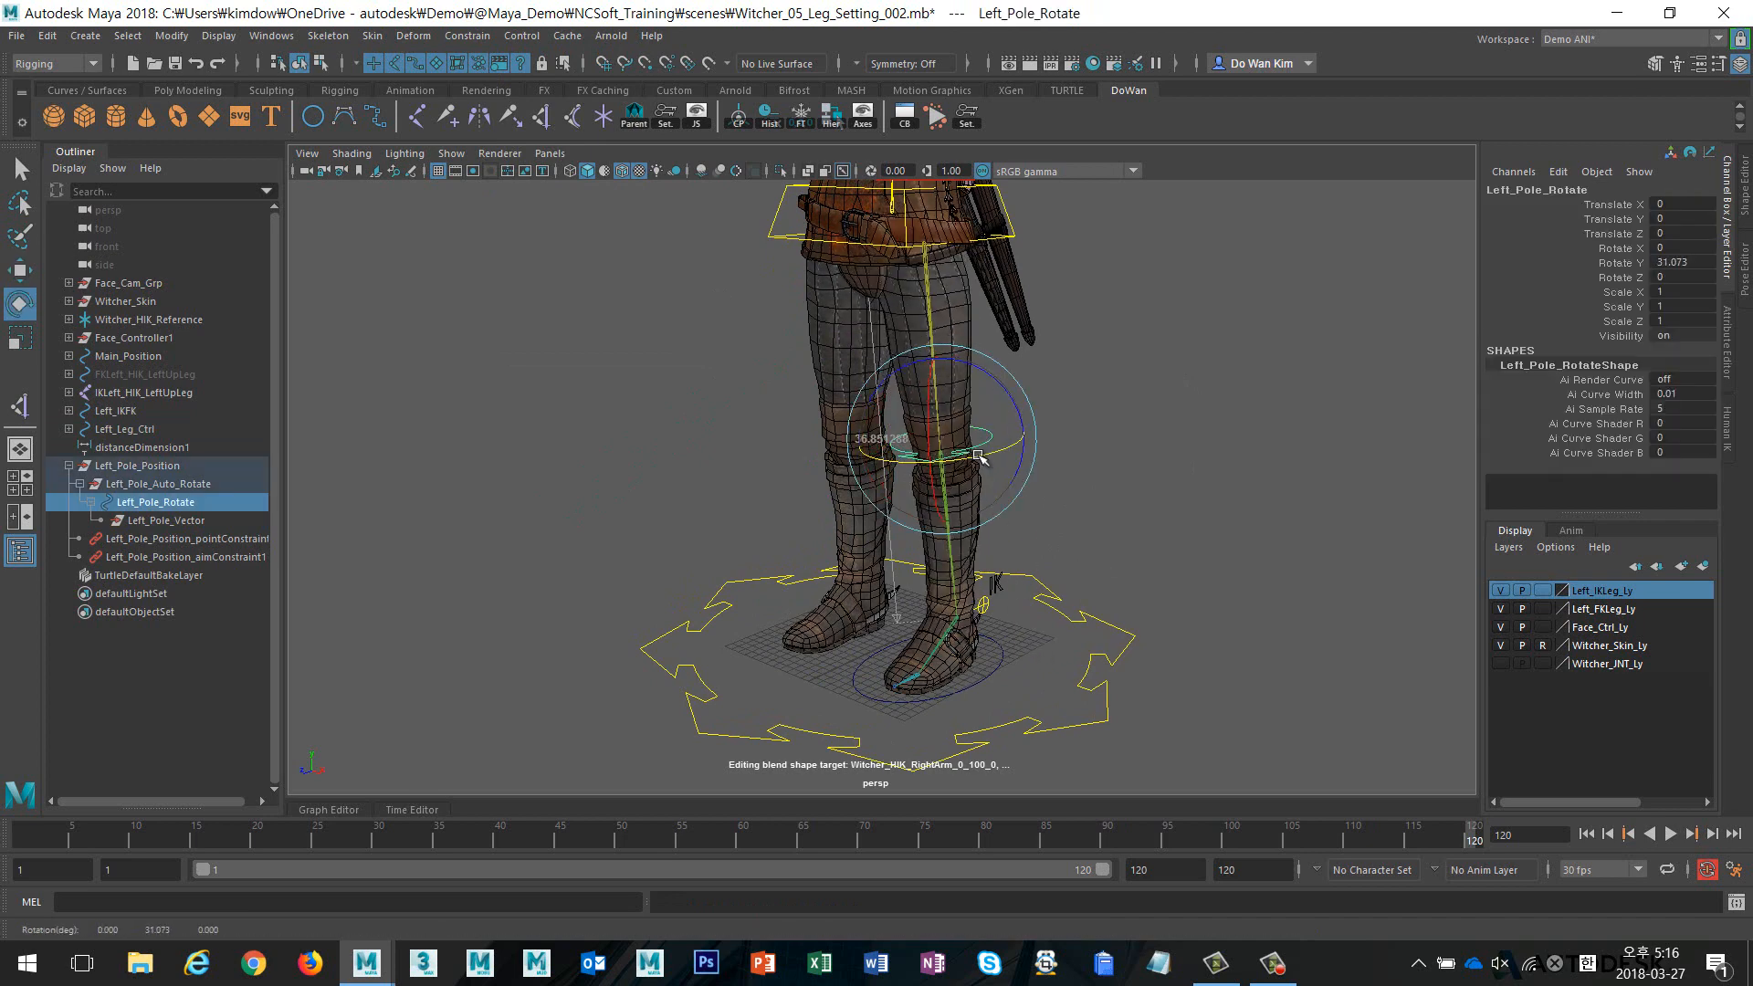
key("ctrl+z")
left_click(1180, 498)
left_click_drag(1120, 564, 1116, 536, "alt")
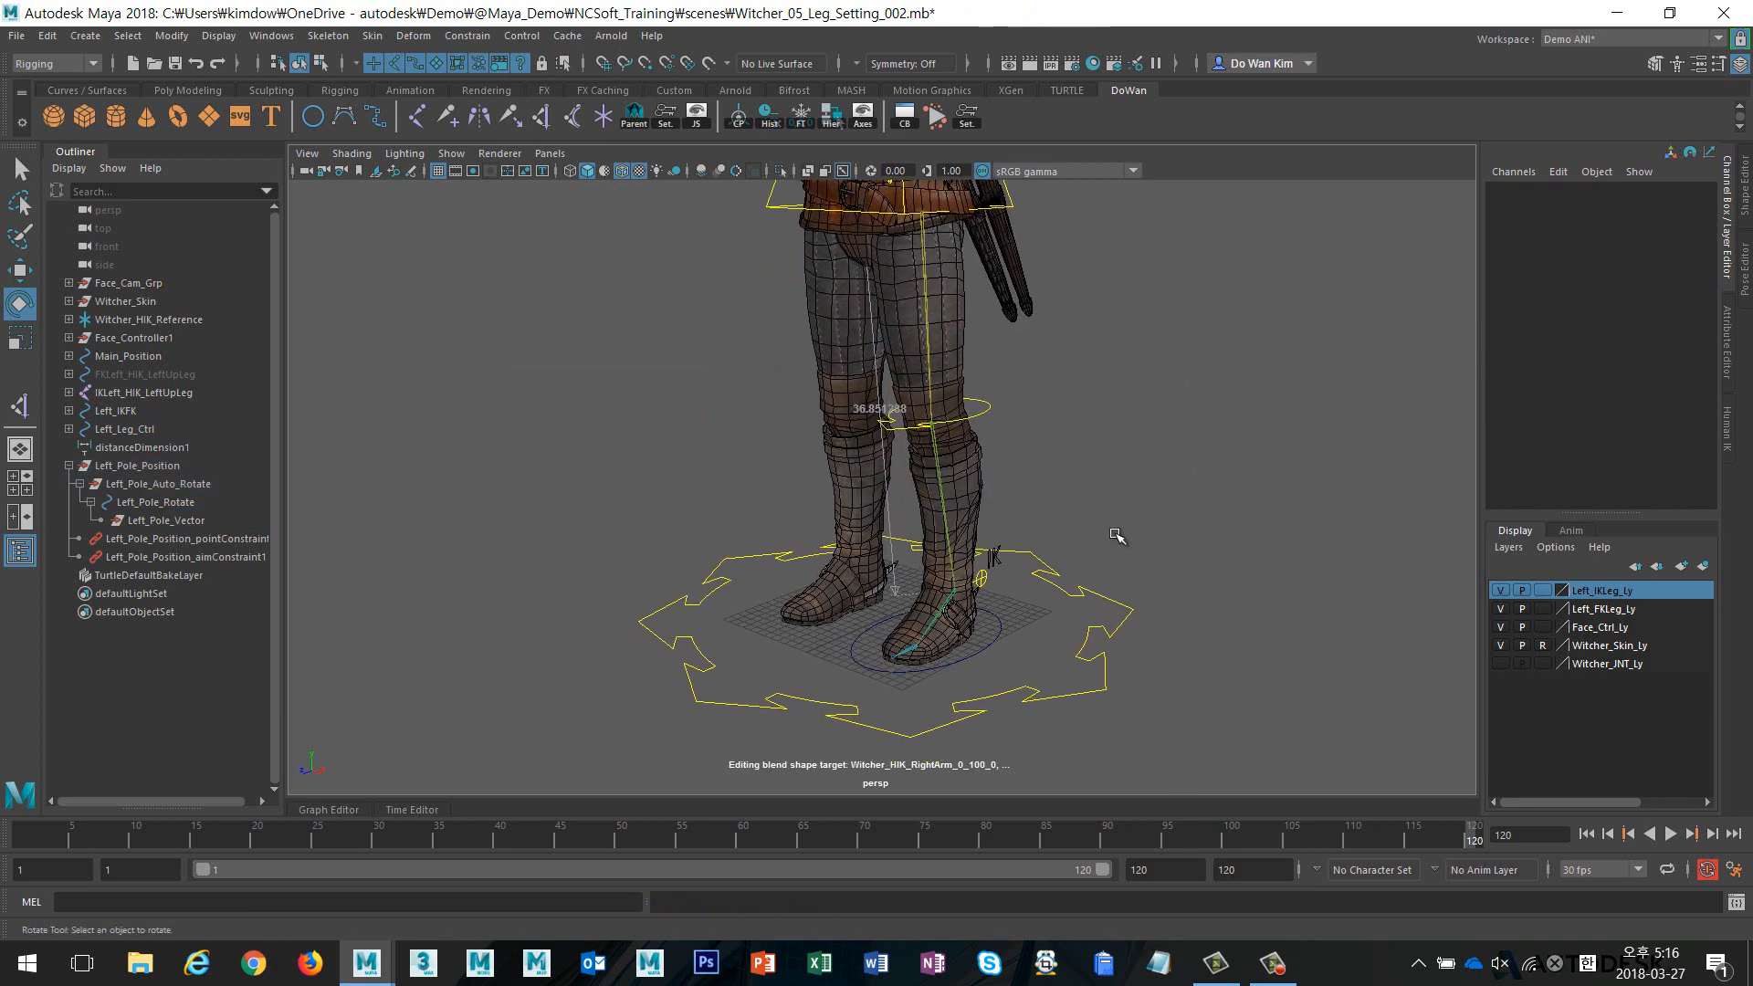
Rotate Left_Leg_Ctrl about 93 degrees around Y as a test and undo the rotation
left_click(1015, 662)
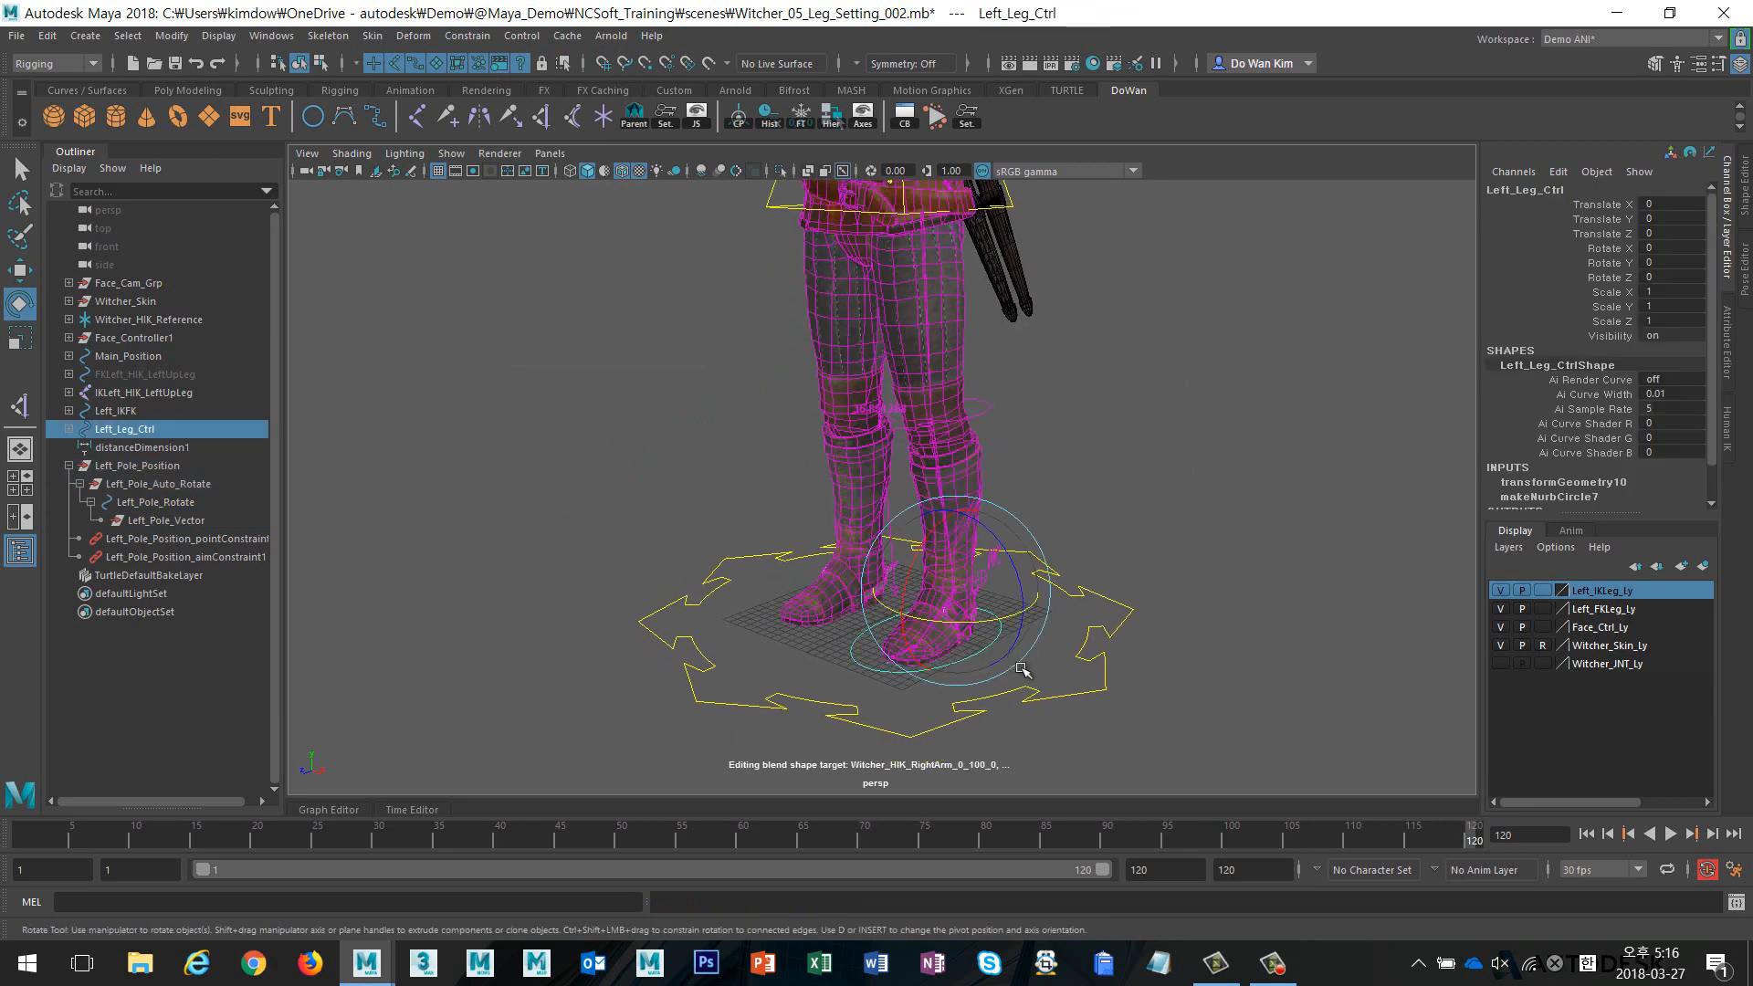
left_click_drag(911, 576, 1038, 625)
key("ctrl+z")
key("ctrl+z")
Rotate Left_Pole_Auto_Rotate at the left knee as a test and undo the rotation
left_click(197, 485)
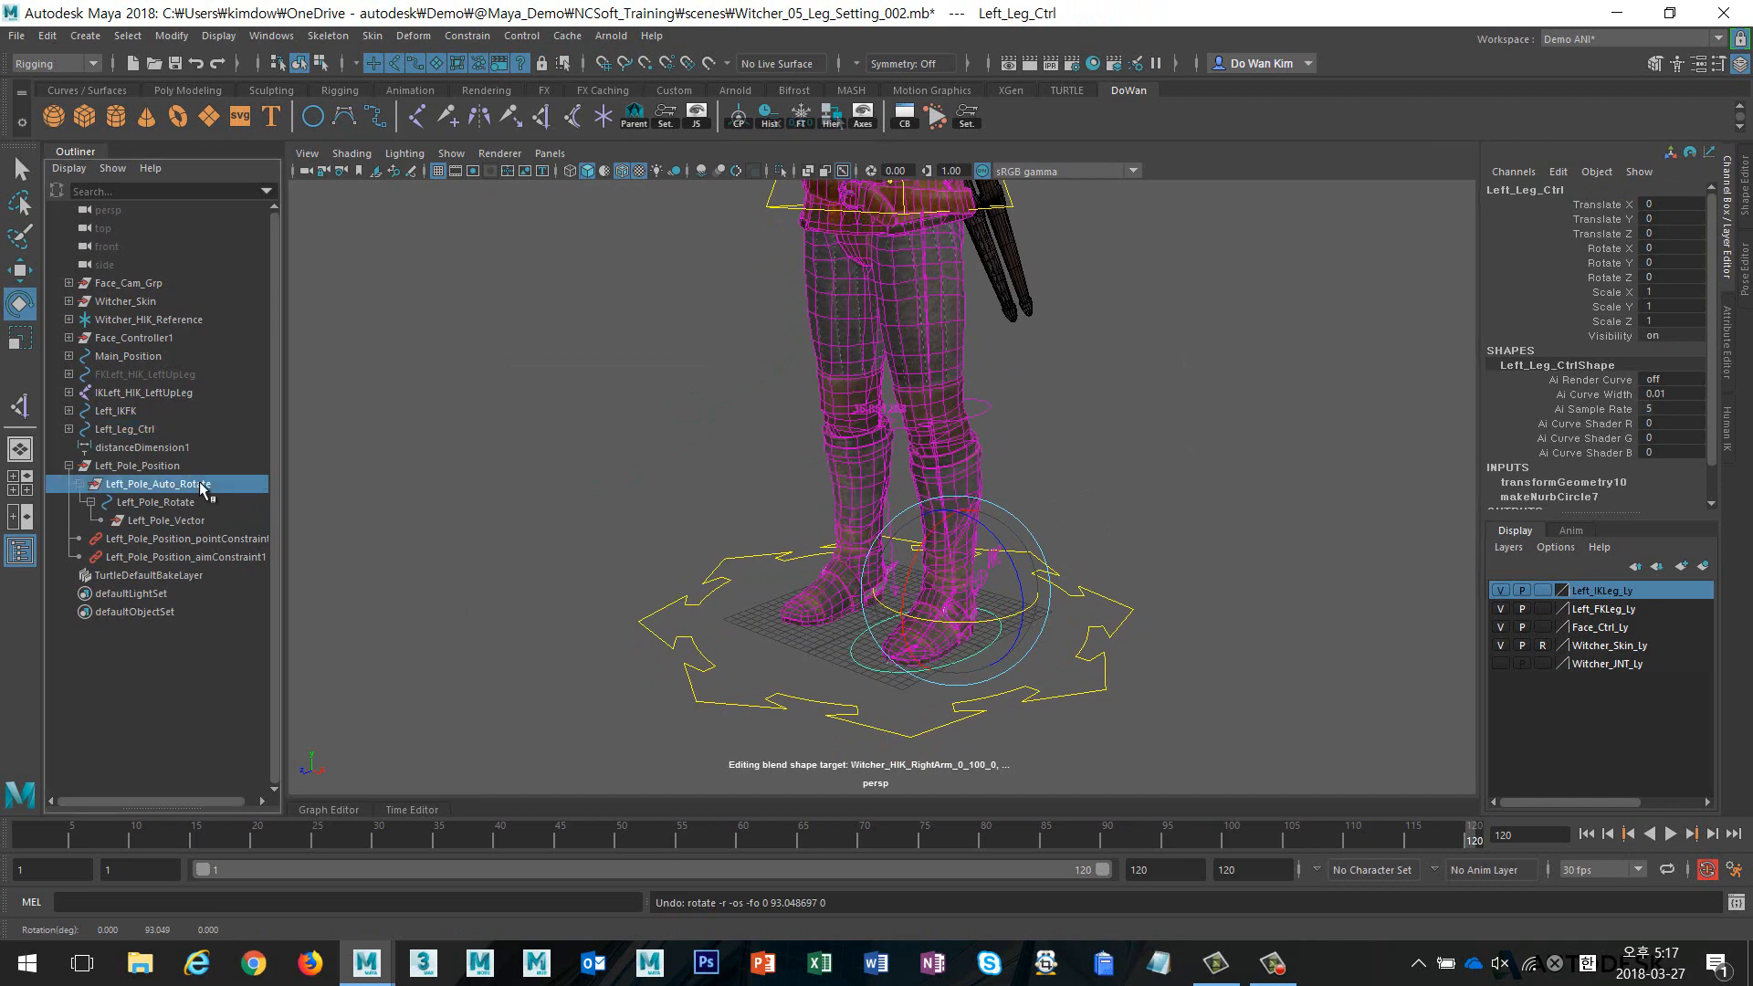
left_click_drag(937, 434, 995, 420)
key("ctrl+z")
Open the Connection Editor and load Left_Pole_Auto_Rotate as the destination and Left_Leg_Ctrl as the source
middle_click_drag(1158, 469, 1149, 483, "alt")
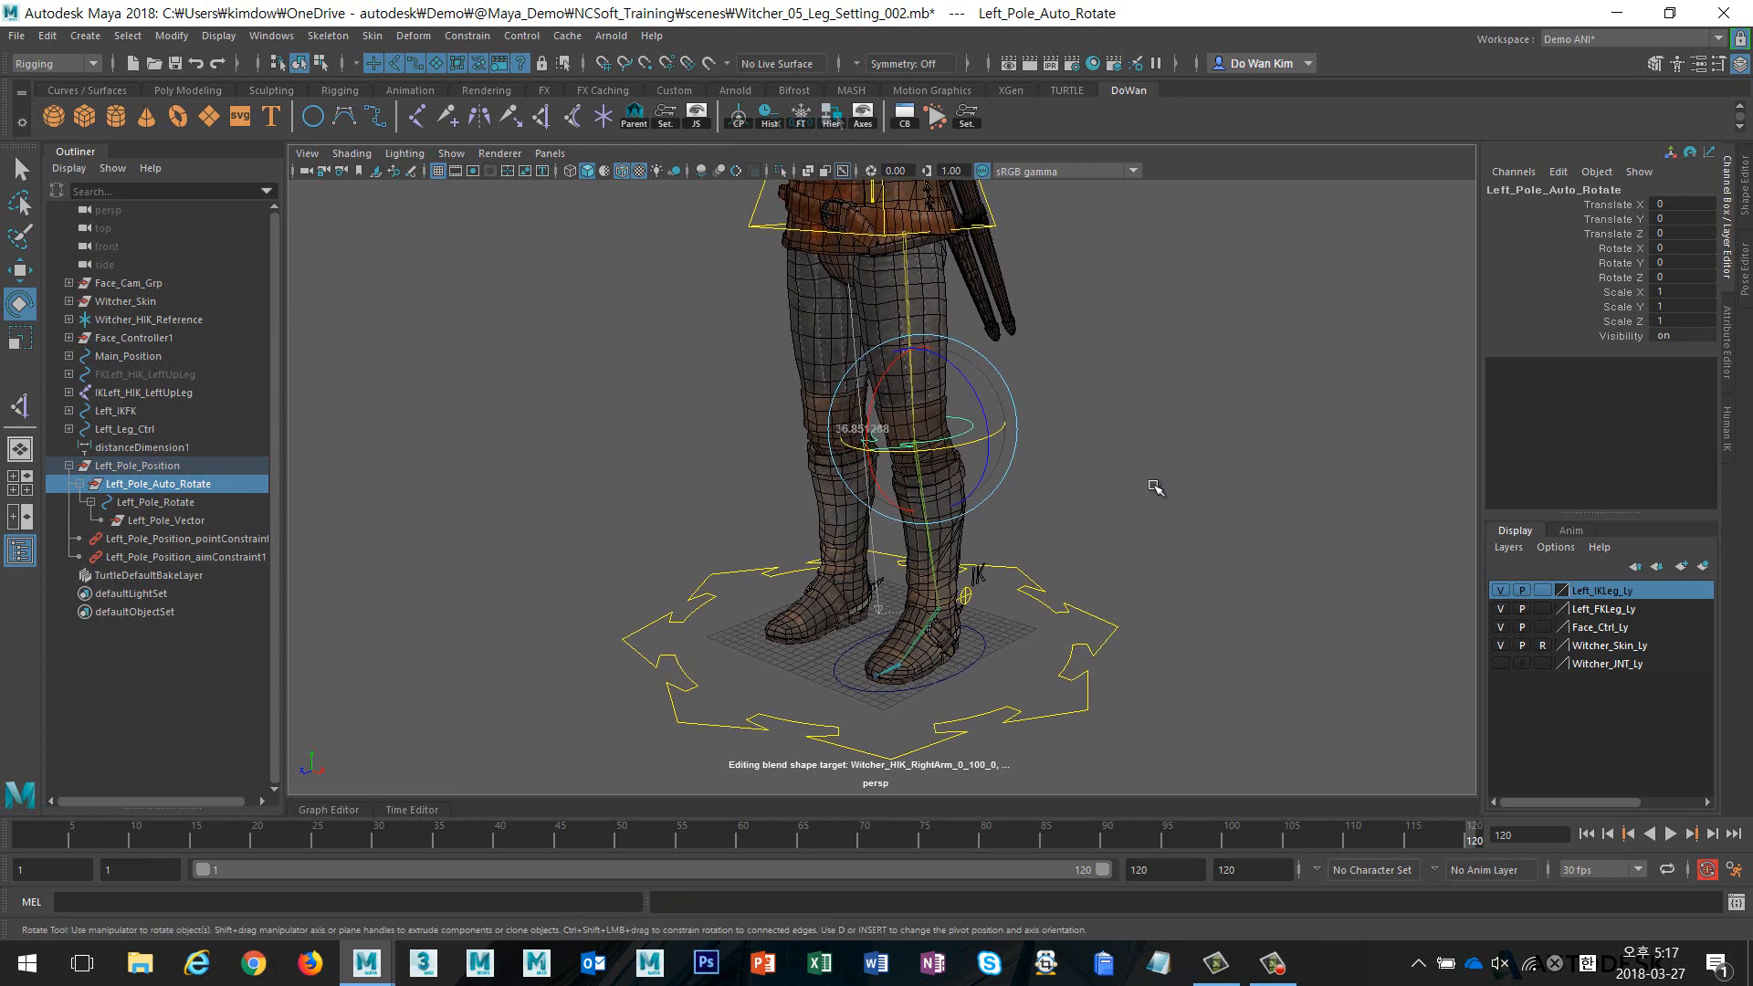
left_click(278, 37)
mouse_move(384, 101)
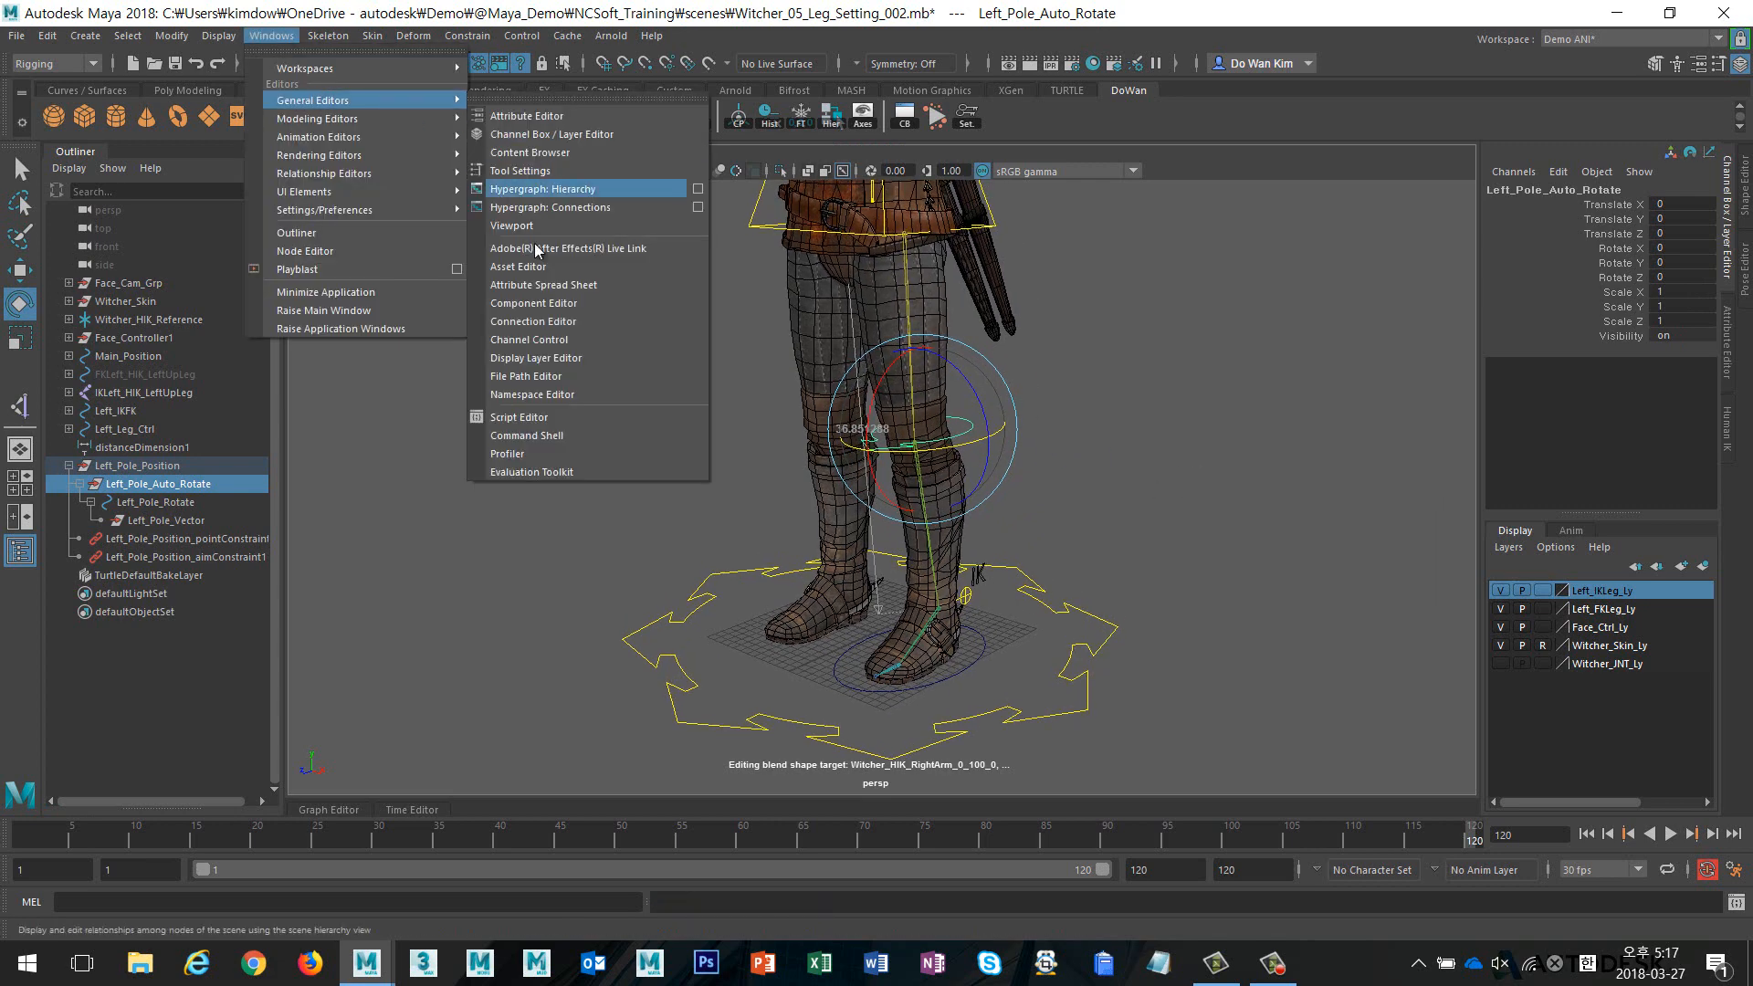
left_click(577, 323)
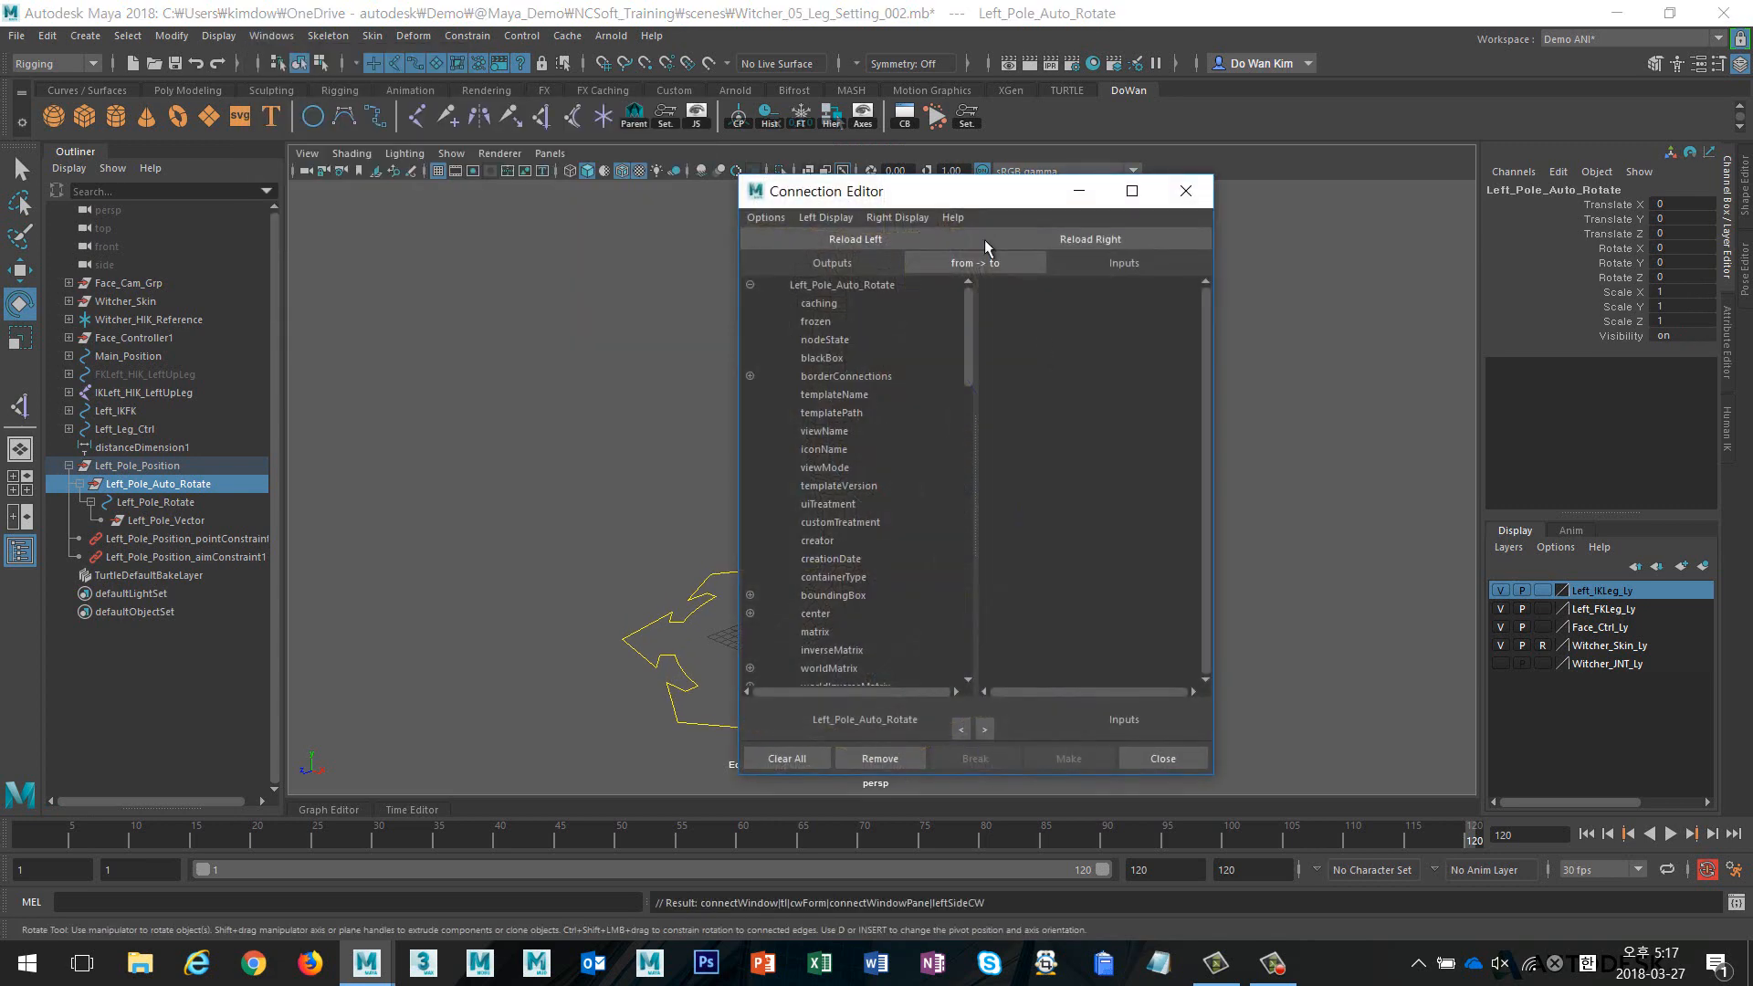
left_click_drag(937, 189, 1317, 190)
left_click(1415, 239)
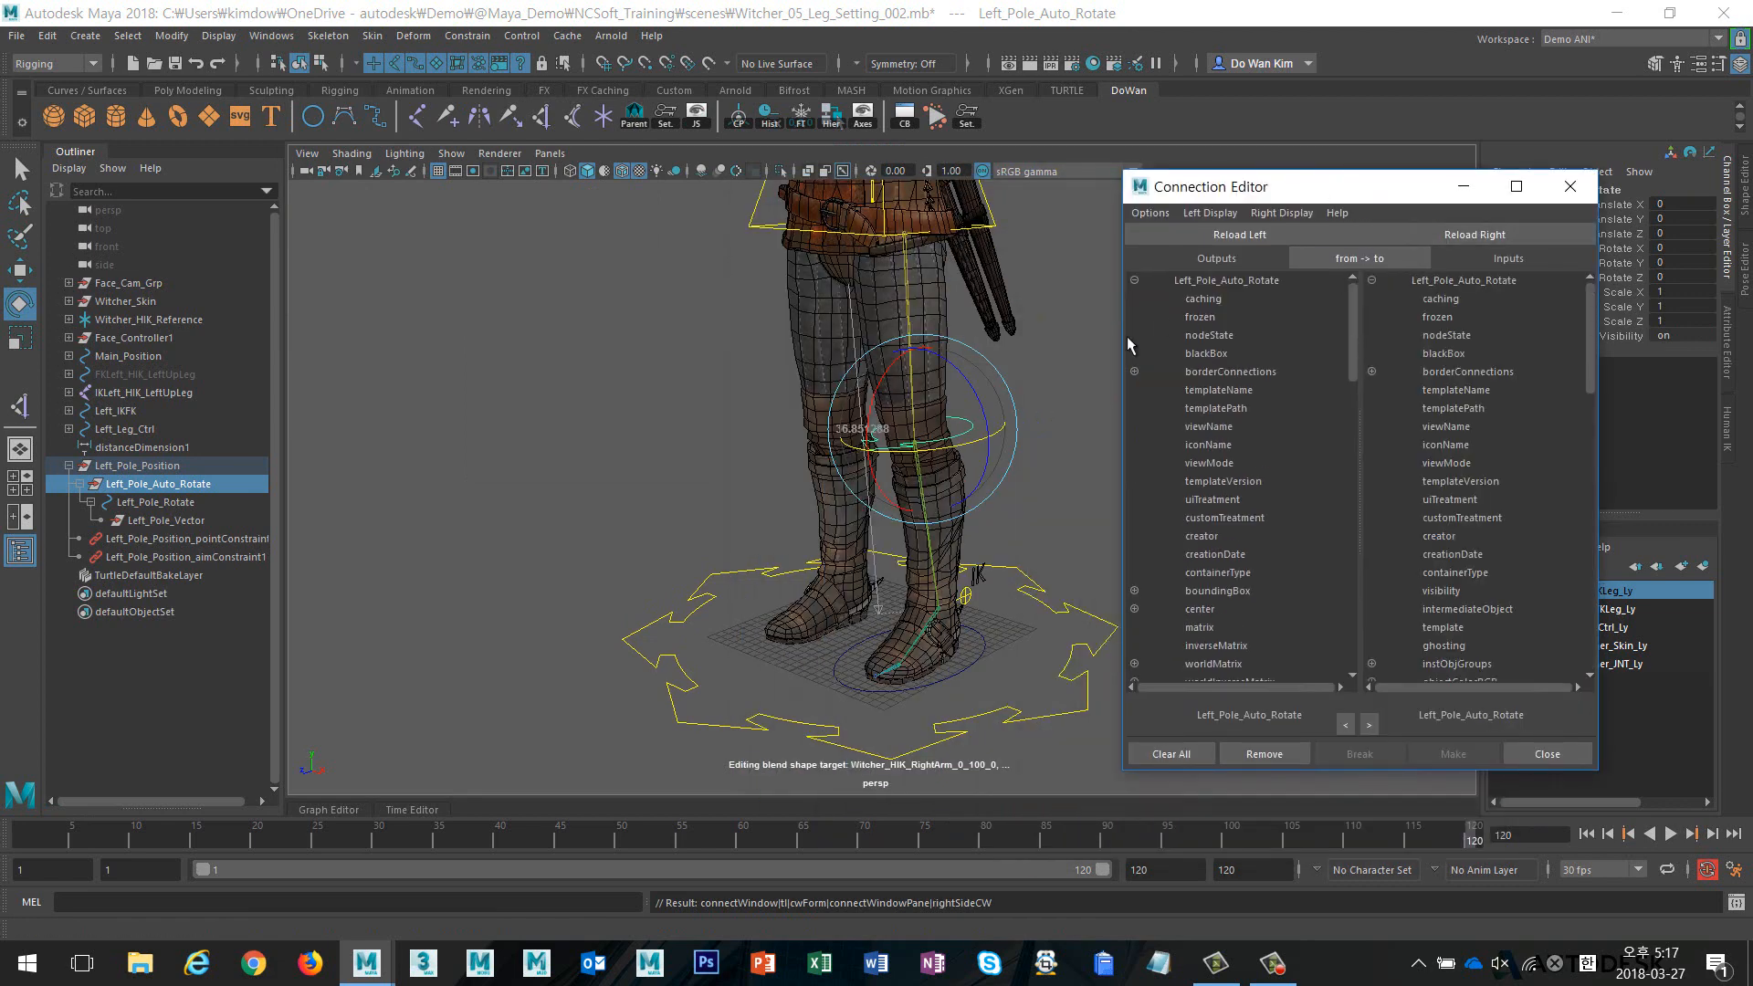
middle_click_drag(1035, 608, 811, 599, "alt")
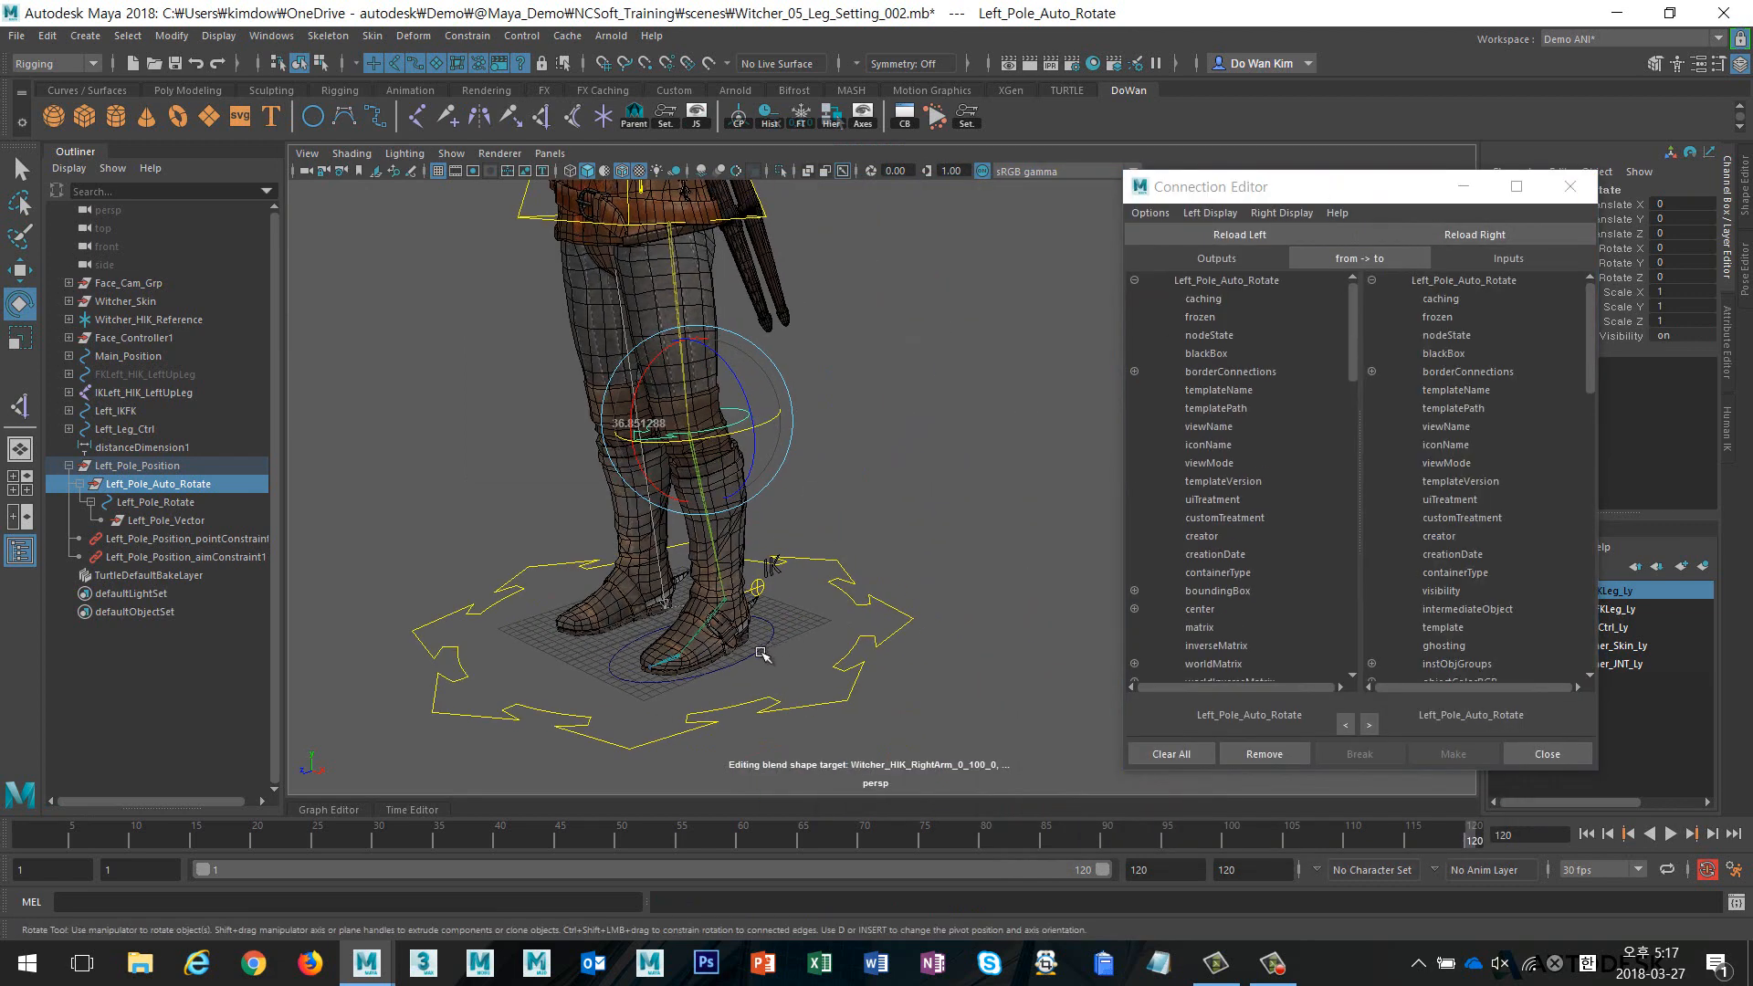
left_click(762, 653)
left_click(1240, 235)
Connect rotateY of Left_Leg_Ctrl to rotateY of Left_Pole_Auto_Rotate and close the Connection Editor
scroll(1233, 498, "down", 10)
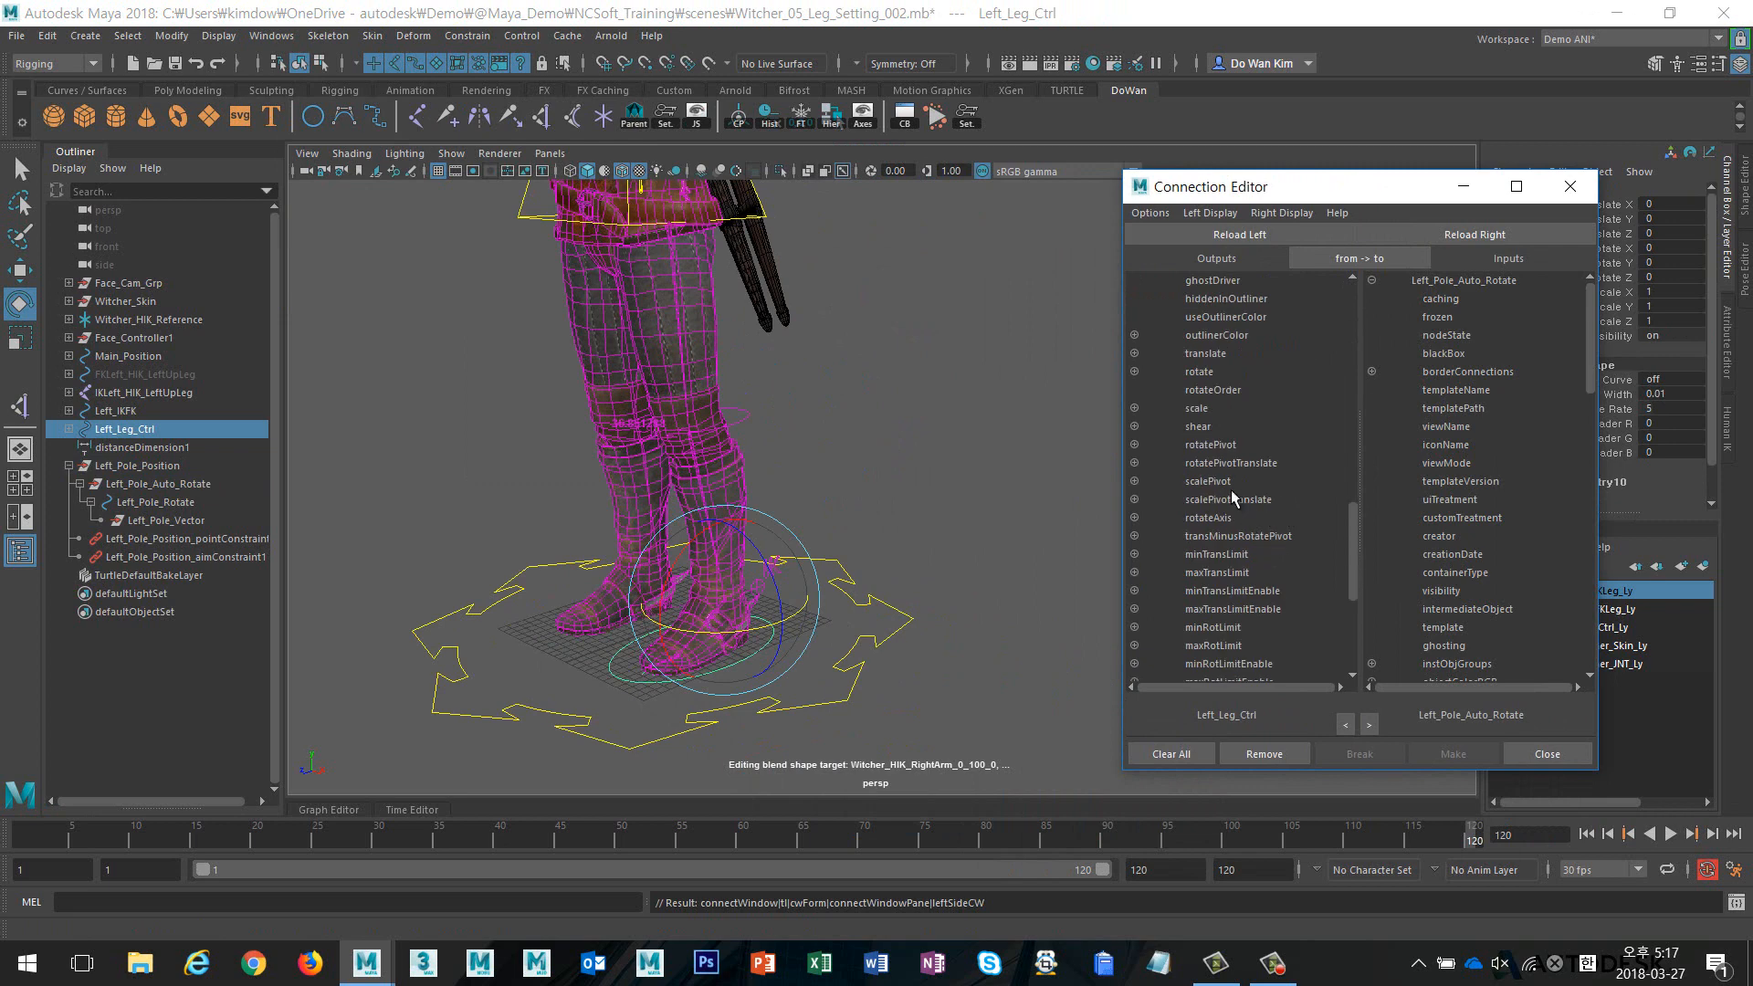
left_click(1135, 372)
left_click(1217, 411)
scroll(1494, 484, "down", 5)
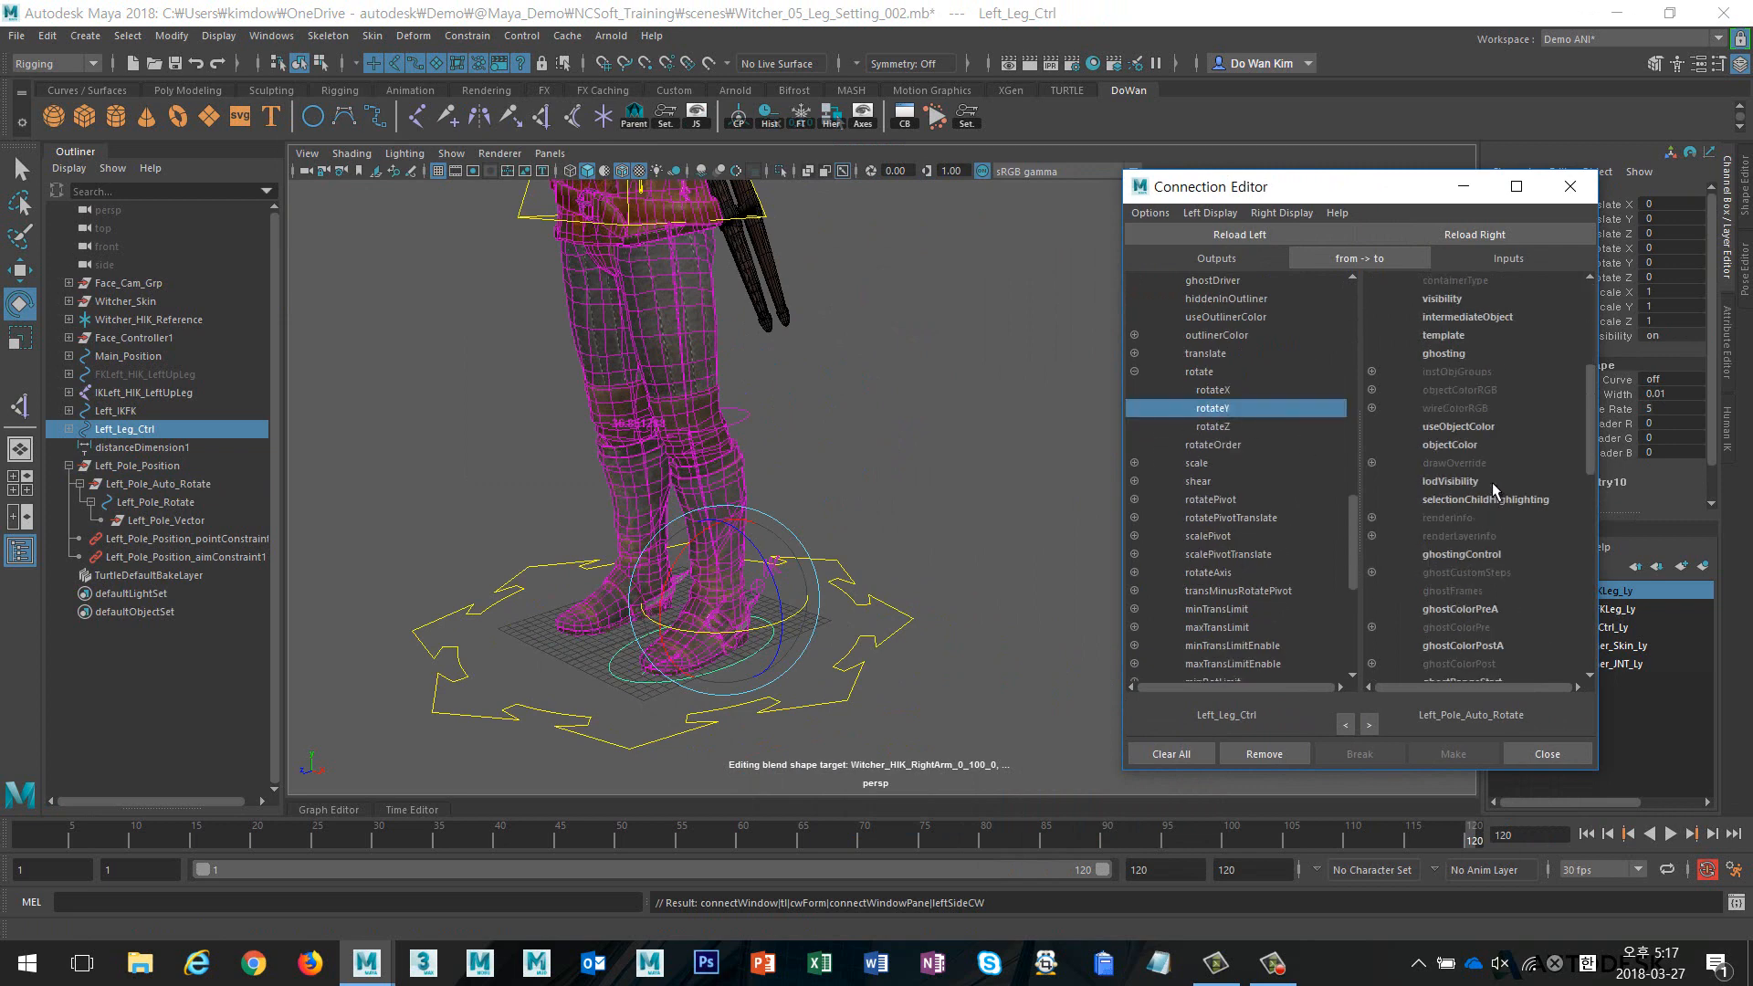
scroll(1492, 483, "down", 3)
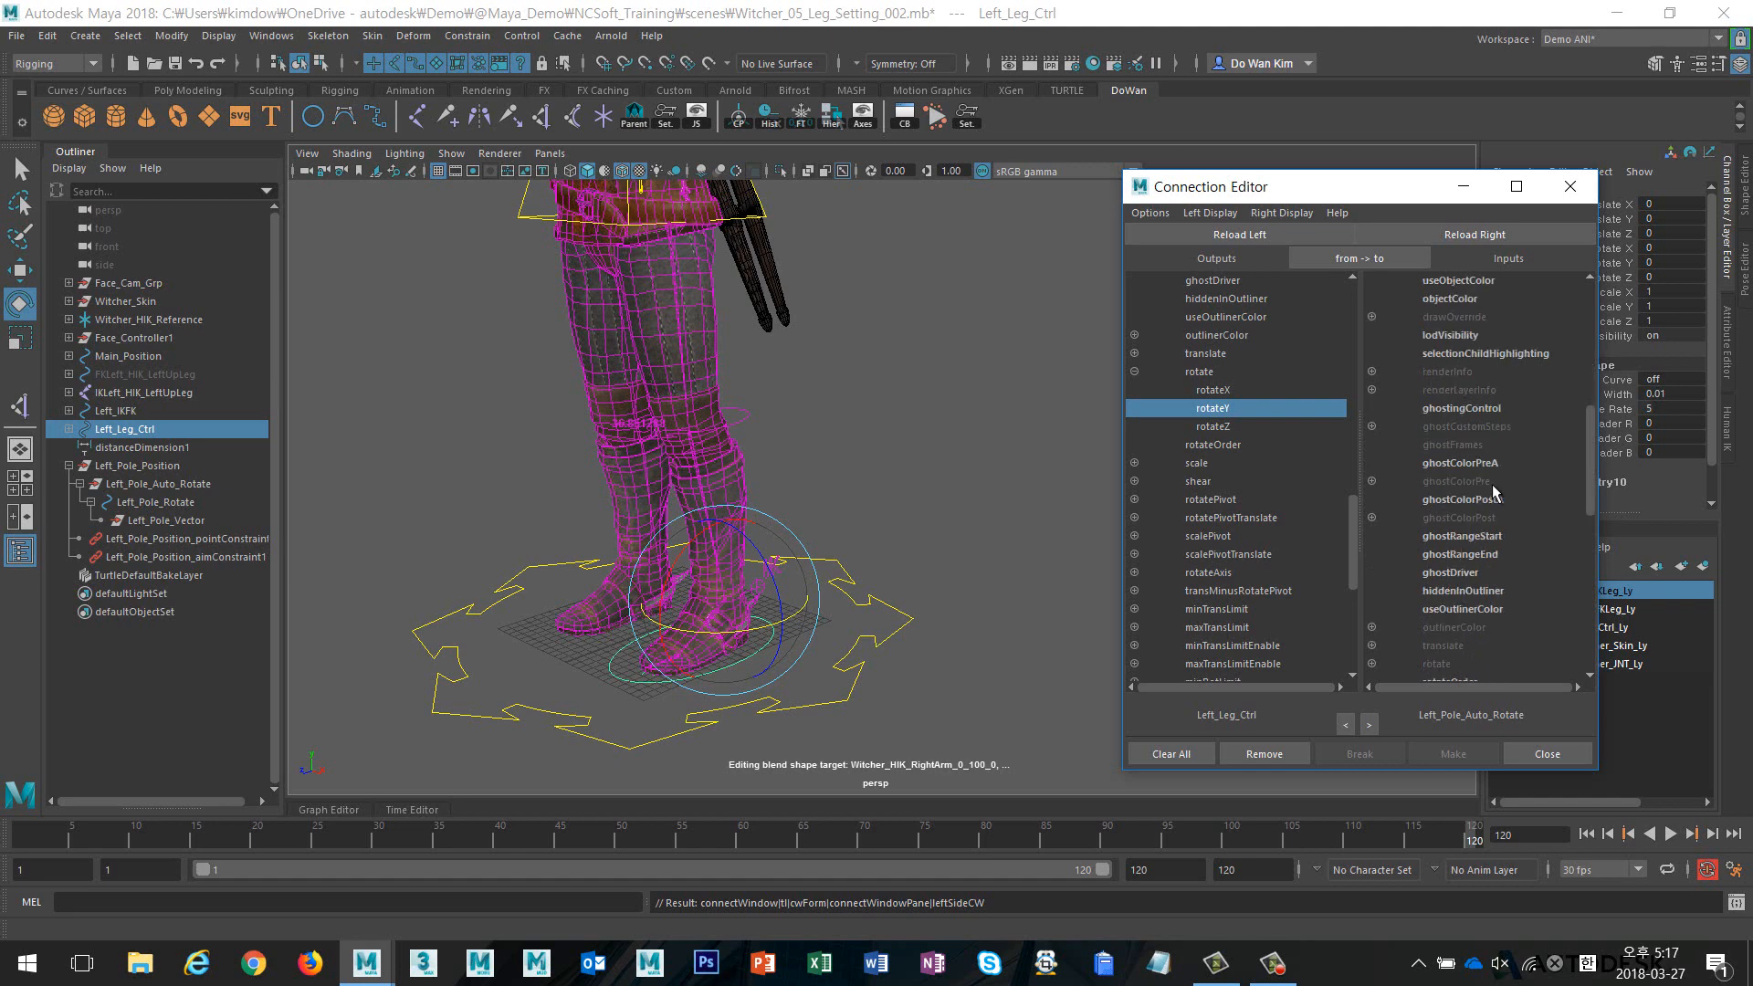
scroll(1492, 484, "down", 3)
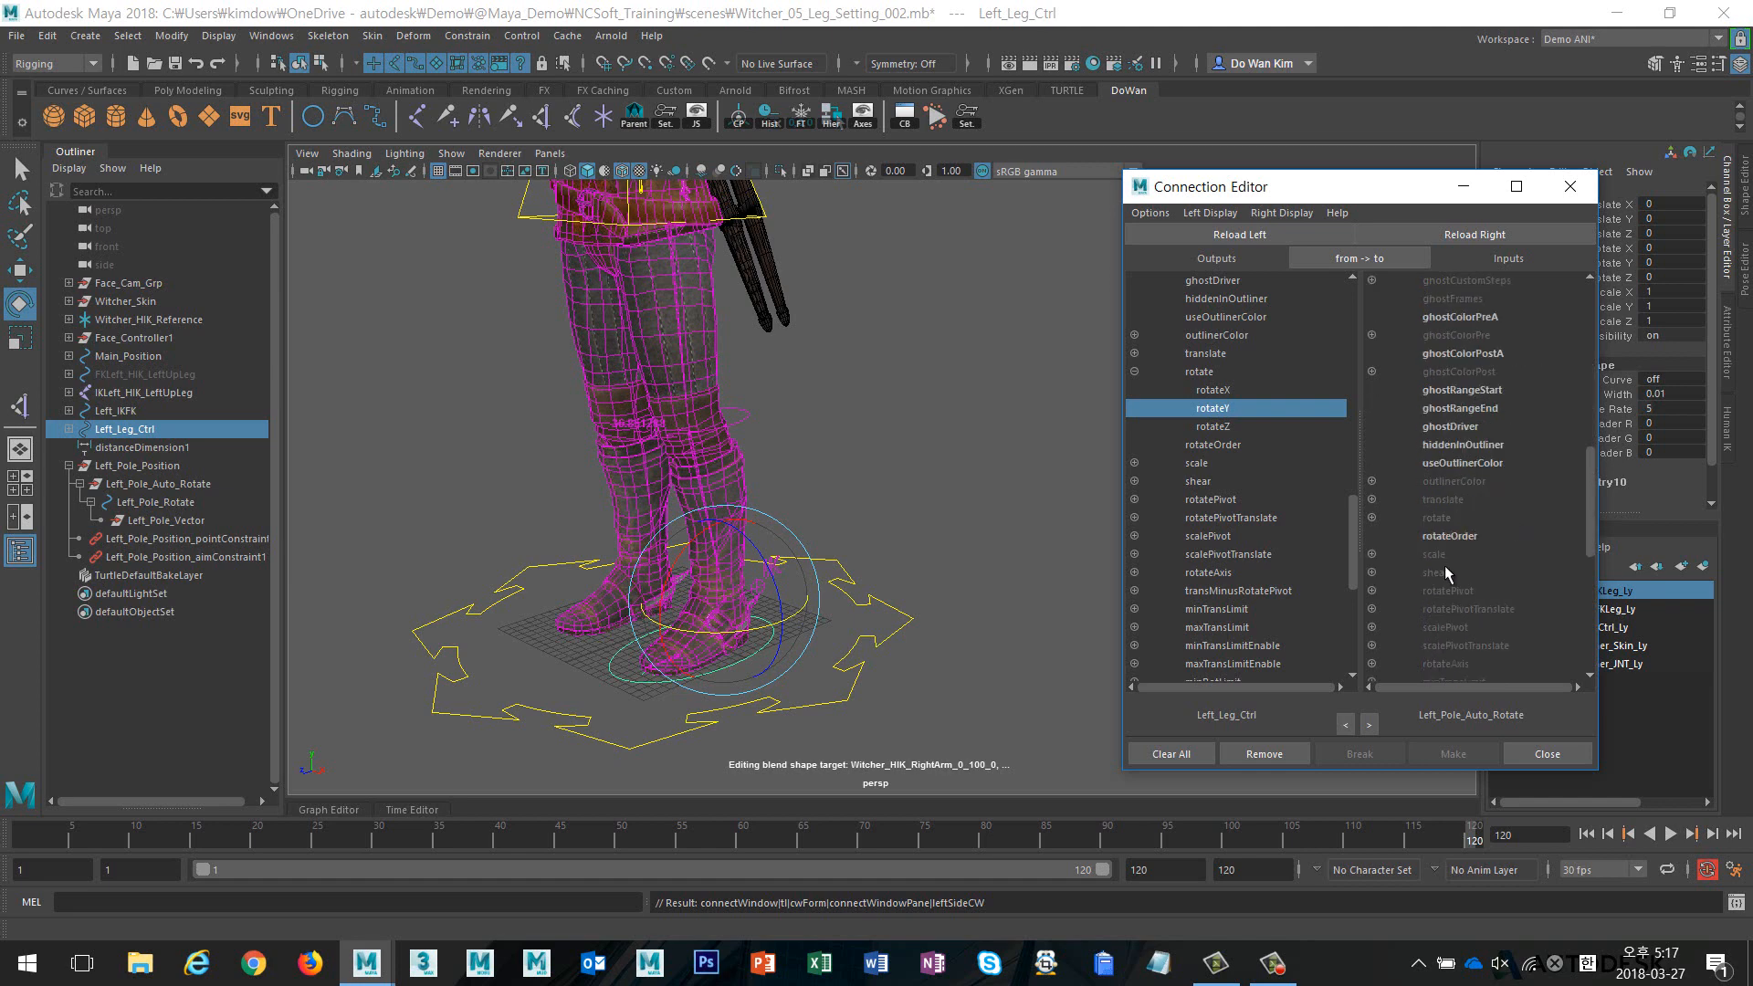
left_click(1371, 518)
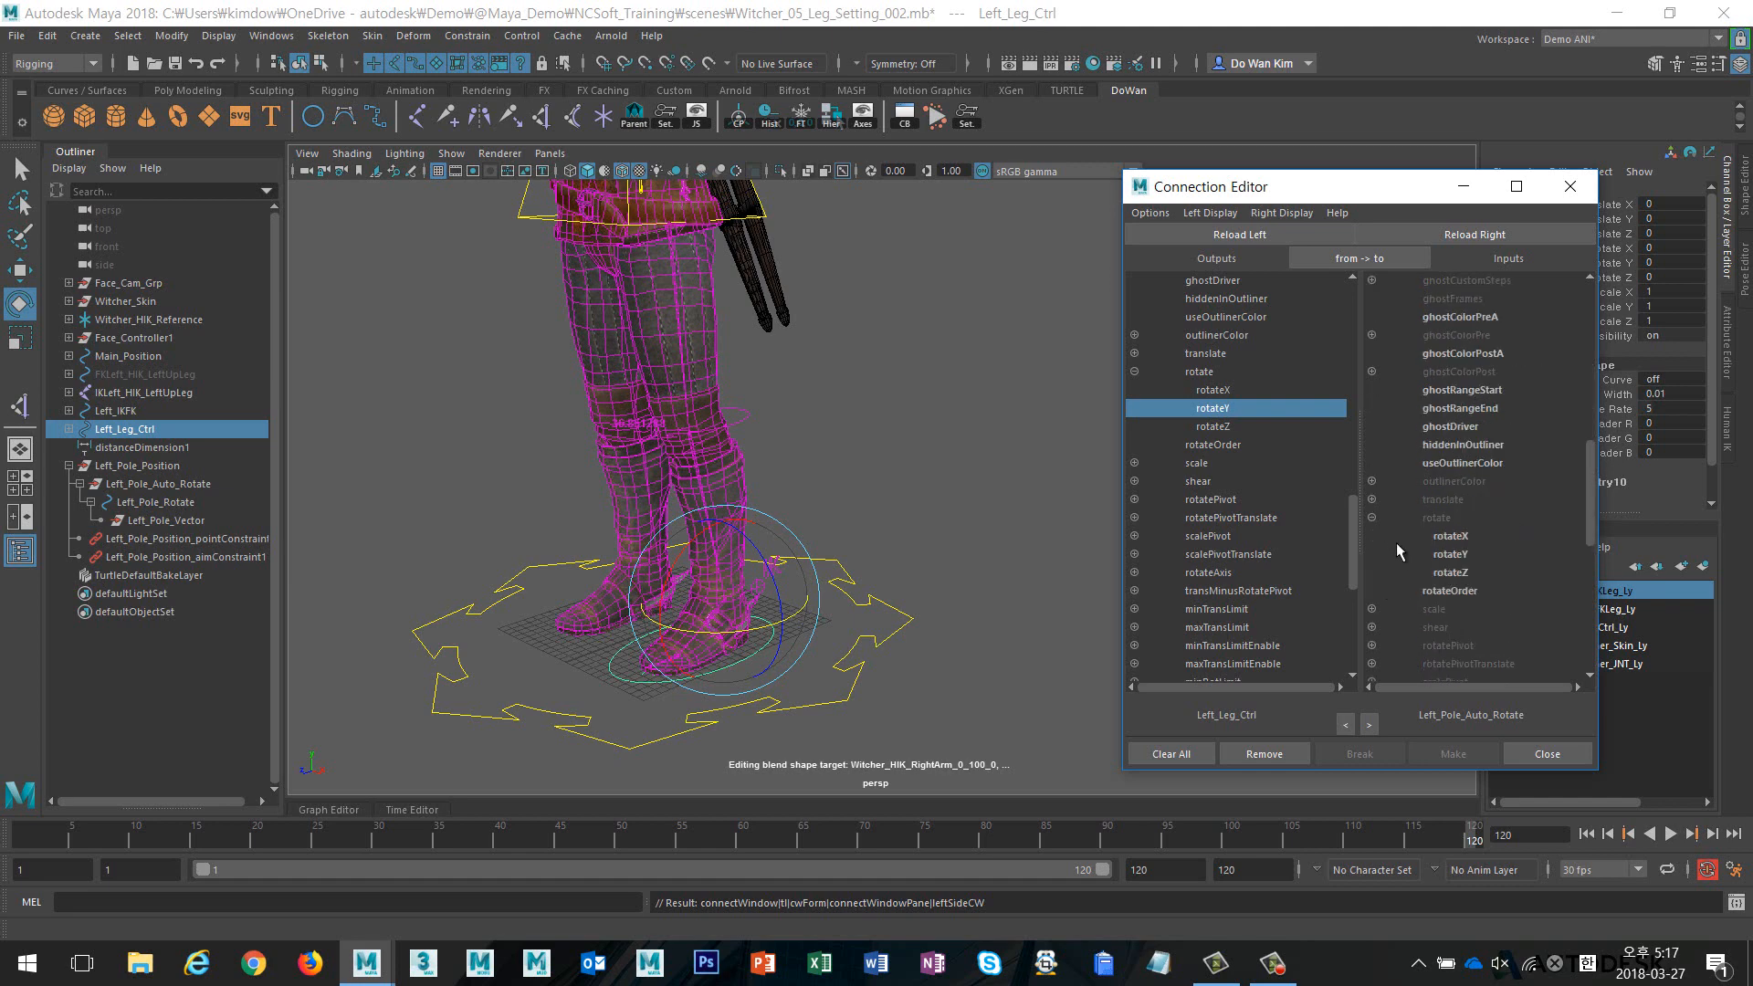
left_click(1459, 557)
left_click(1548, 754)
Test the new rotateY connection by rotating Left_Leg_Ctrl about 33.8 degrees around Y, and undo the rotation
left_click(765, 668)
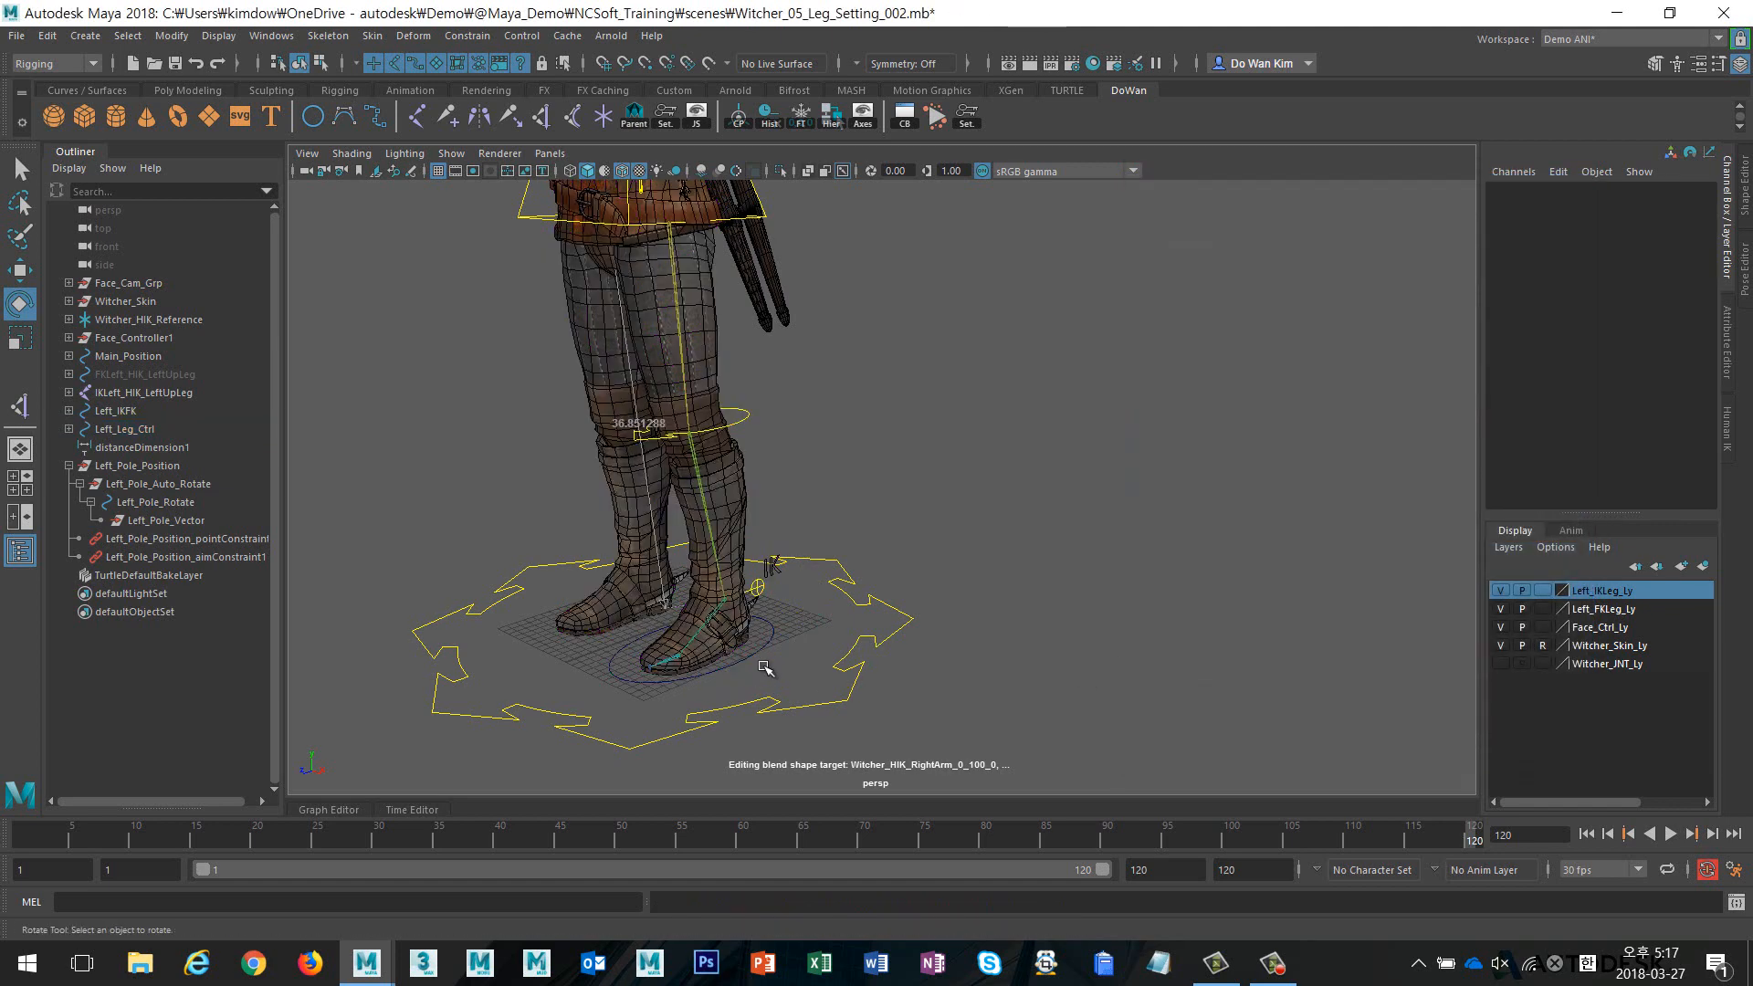
left_click(763, 645)
middle_click_drag(707, 566, 795, 548, "alt")
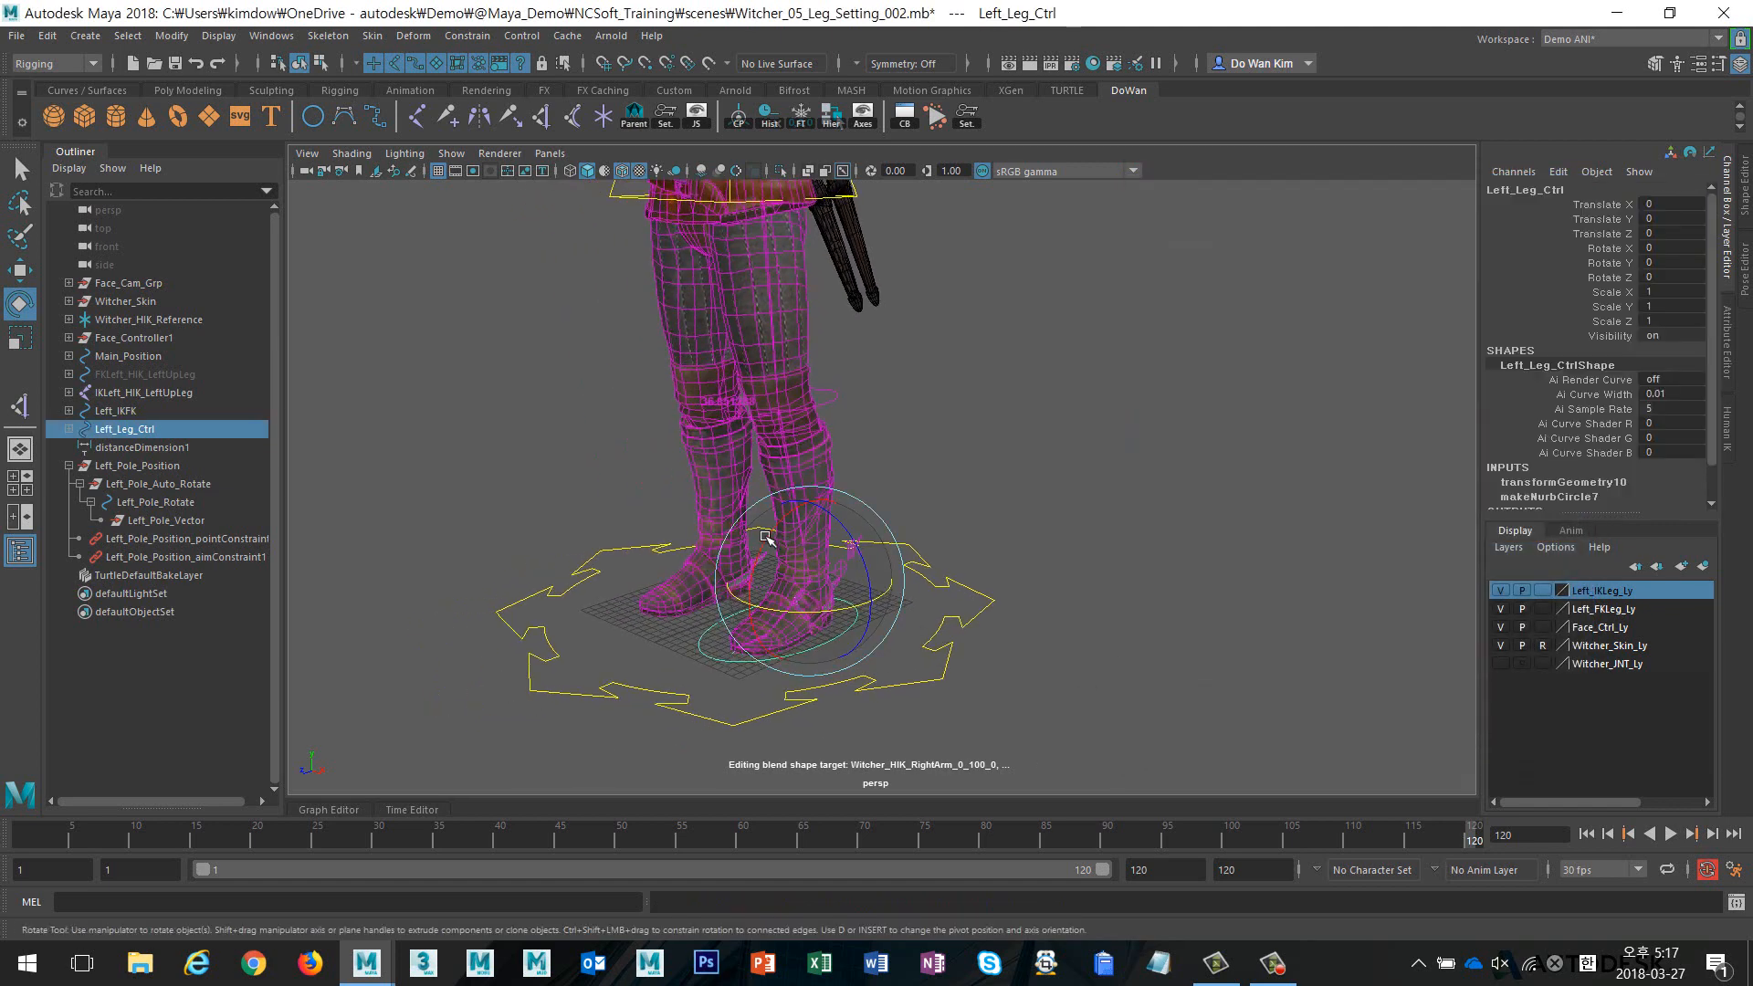
left_click_drag(767, 539, 823, 610)
key("ctrl+z")
key("ctrl+z")
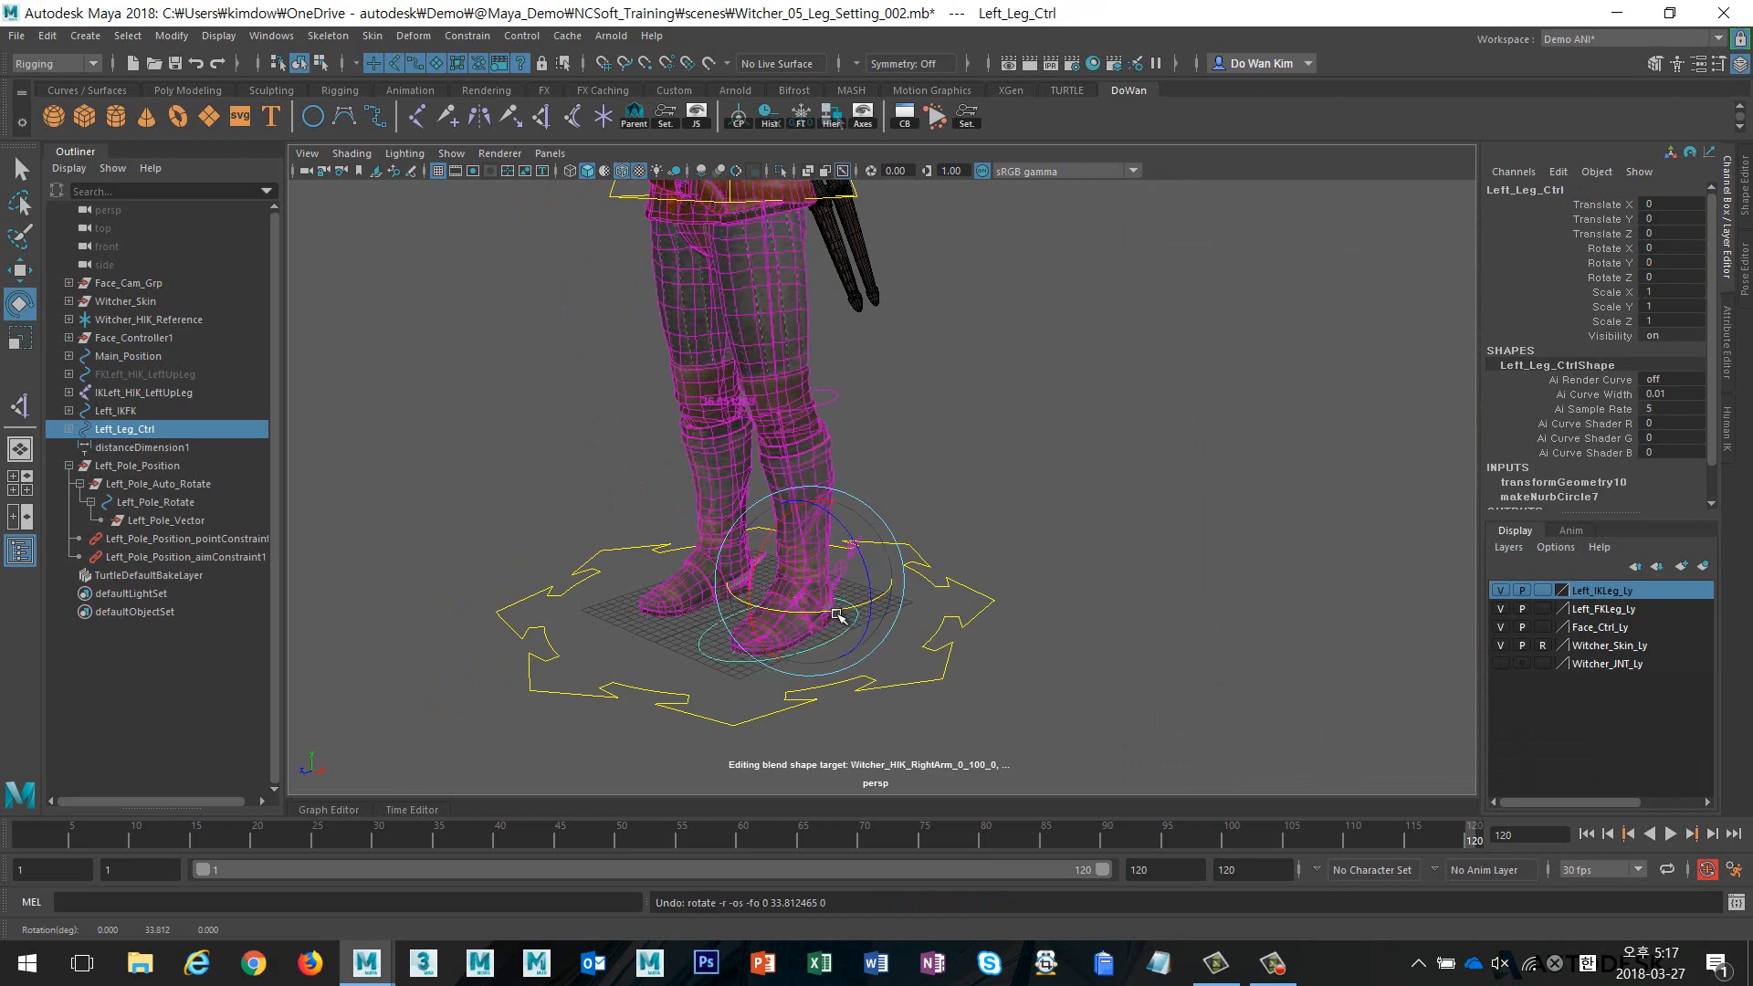
Test the knee by rotating Left_Leg_Ctrl about 40.8 degrees and Left_Pole_Rotate about -14 degrees around Y, and undo both rotations
middle_click_drag(1003, 498, 1125, 536, "alt")
left_click(1056, 483)
left_click_drag(993, 484, 960, 483, "alt")
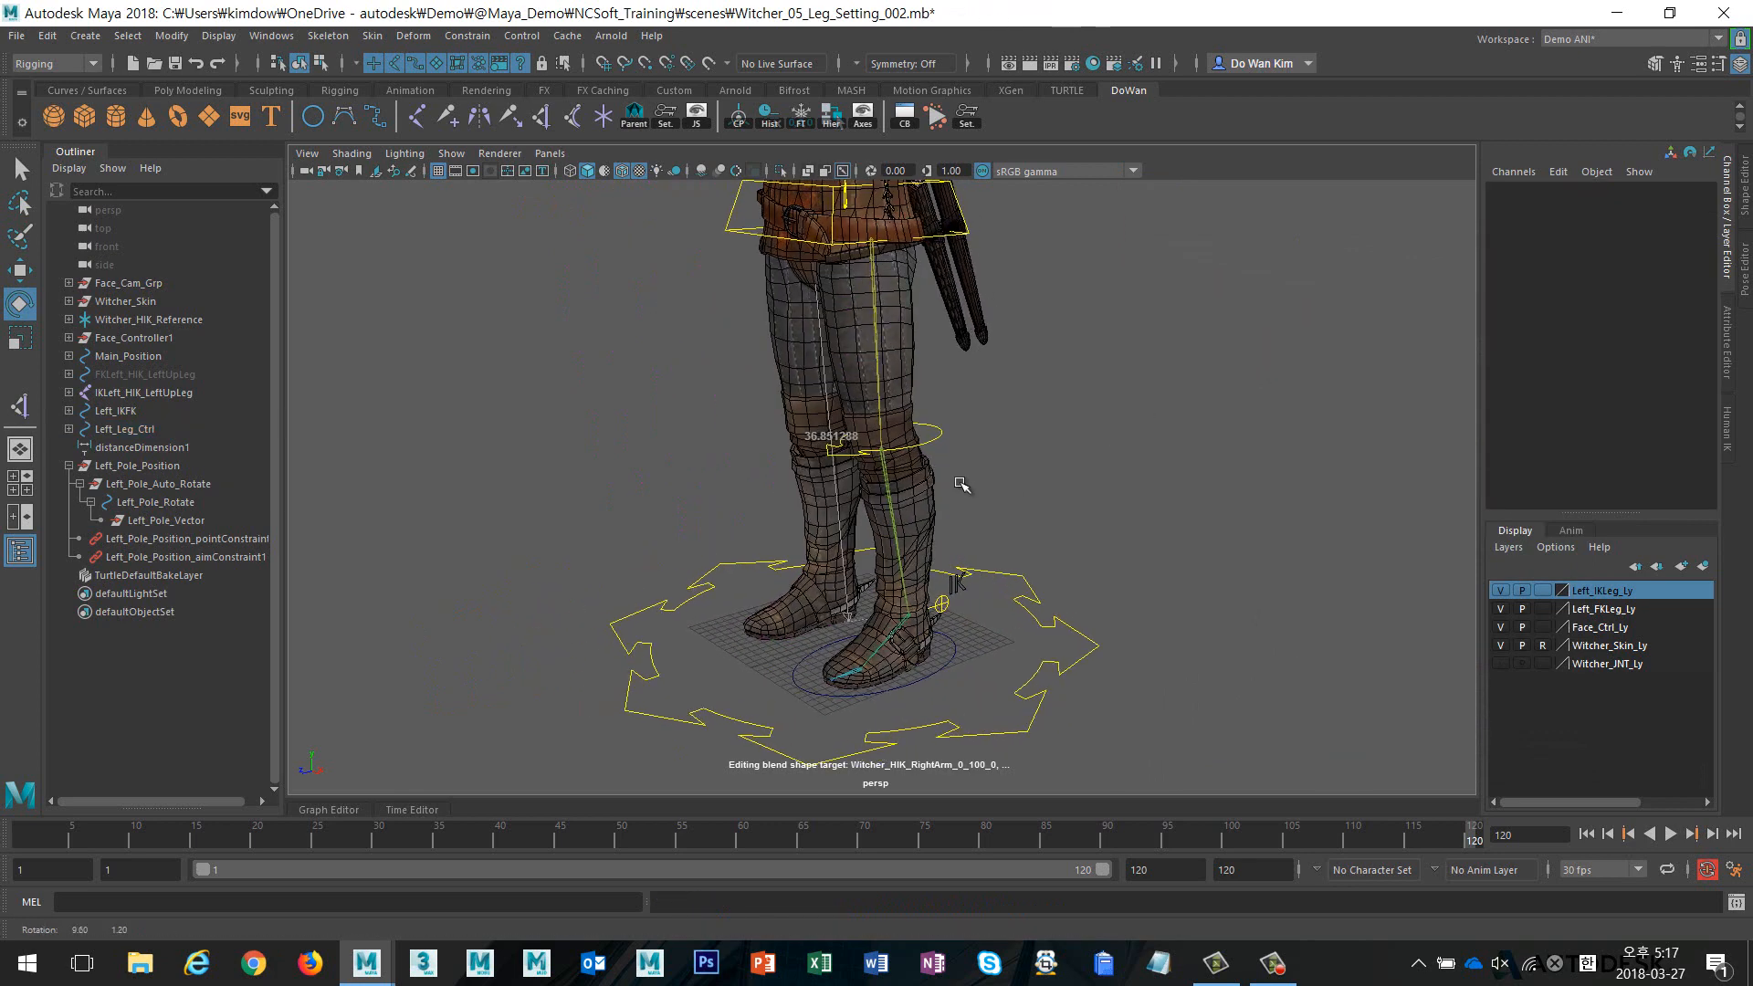
left_click_drag(923, 658, 983, 731)
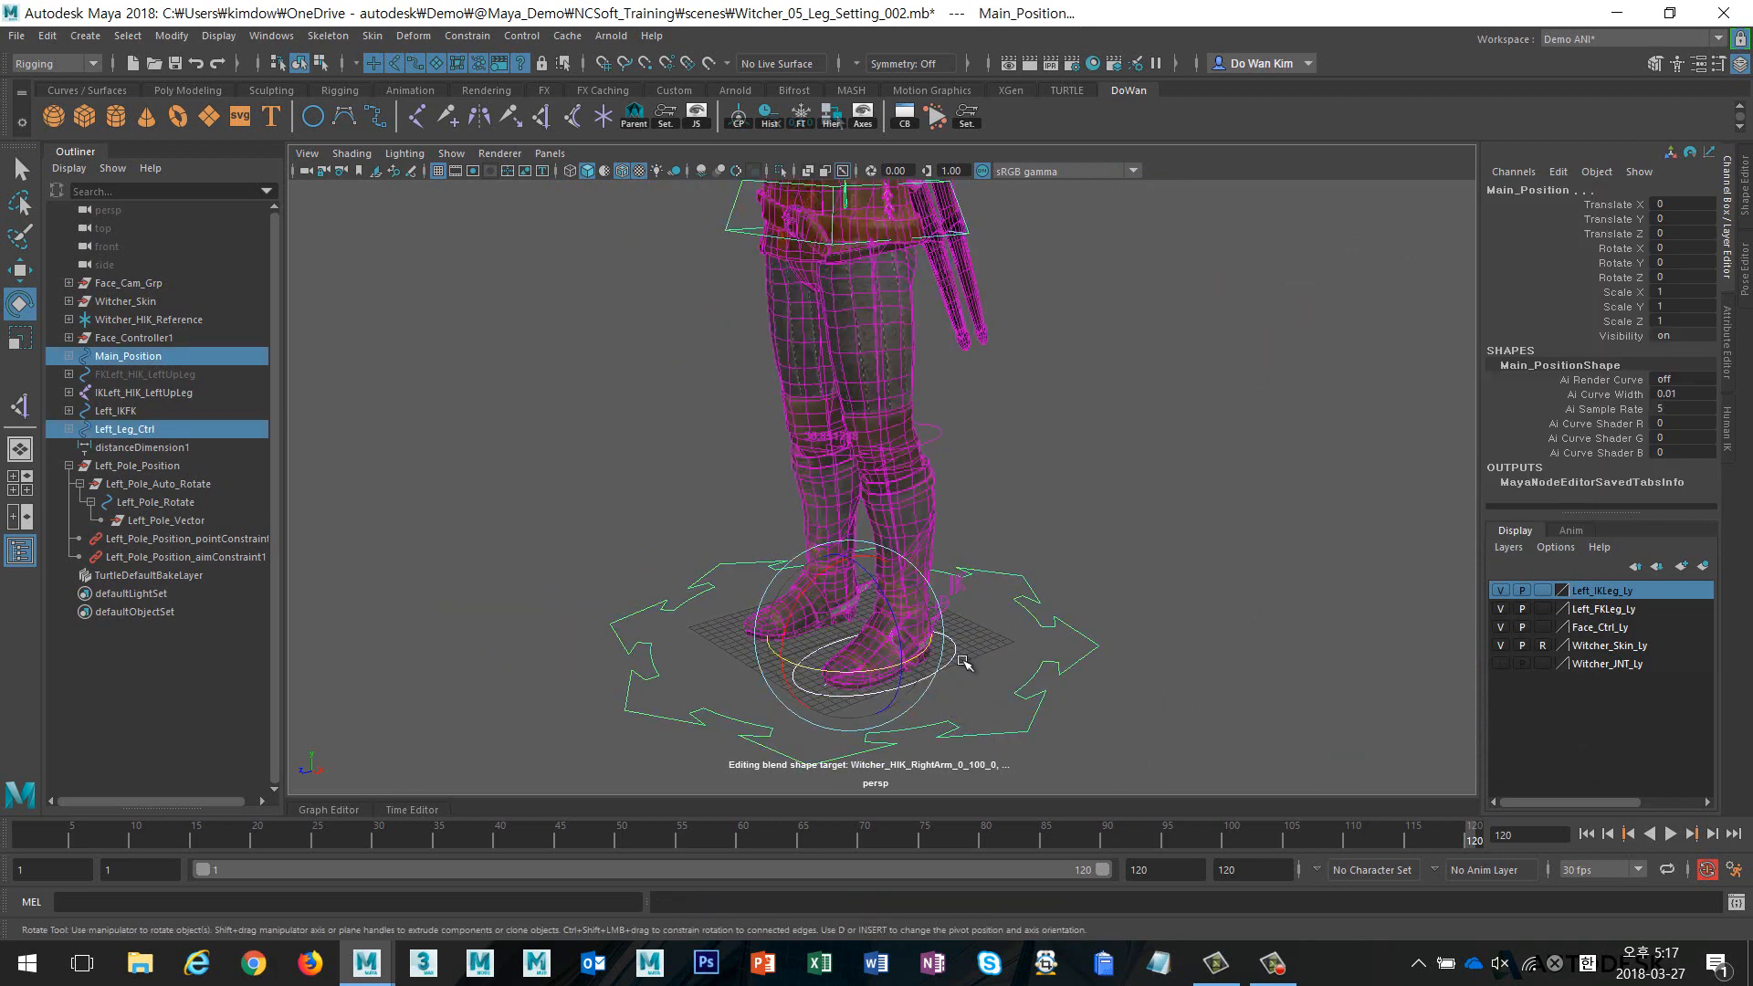
left_click(1030, 611)
left_click(947, 658)
left_click_drag(880, 648, 949, 647)
left_click(939, 436)
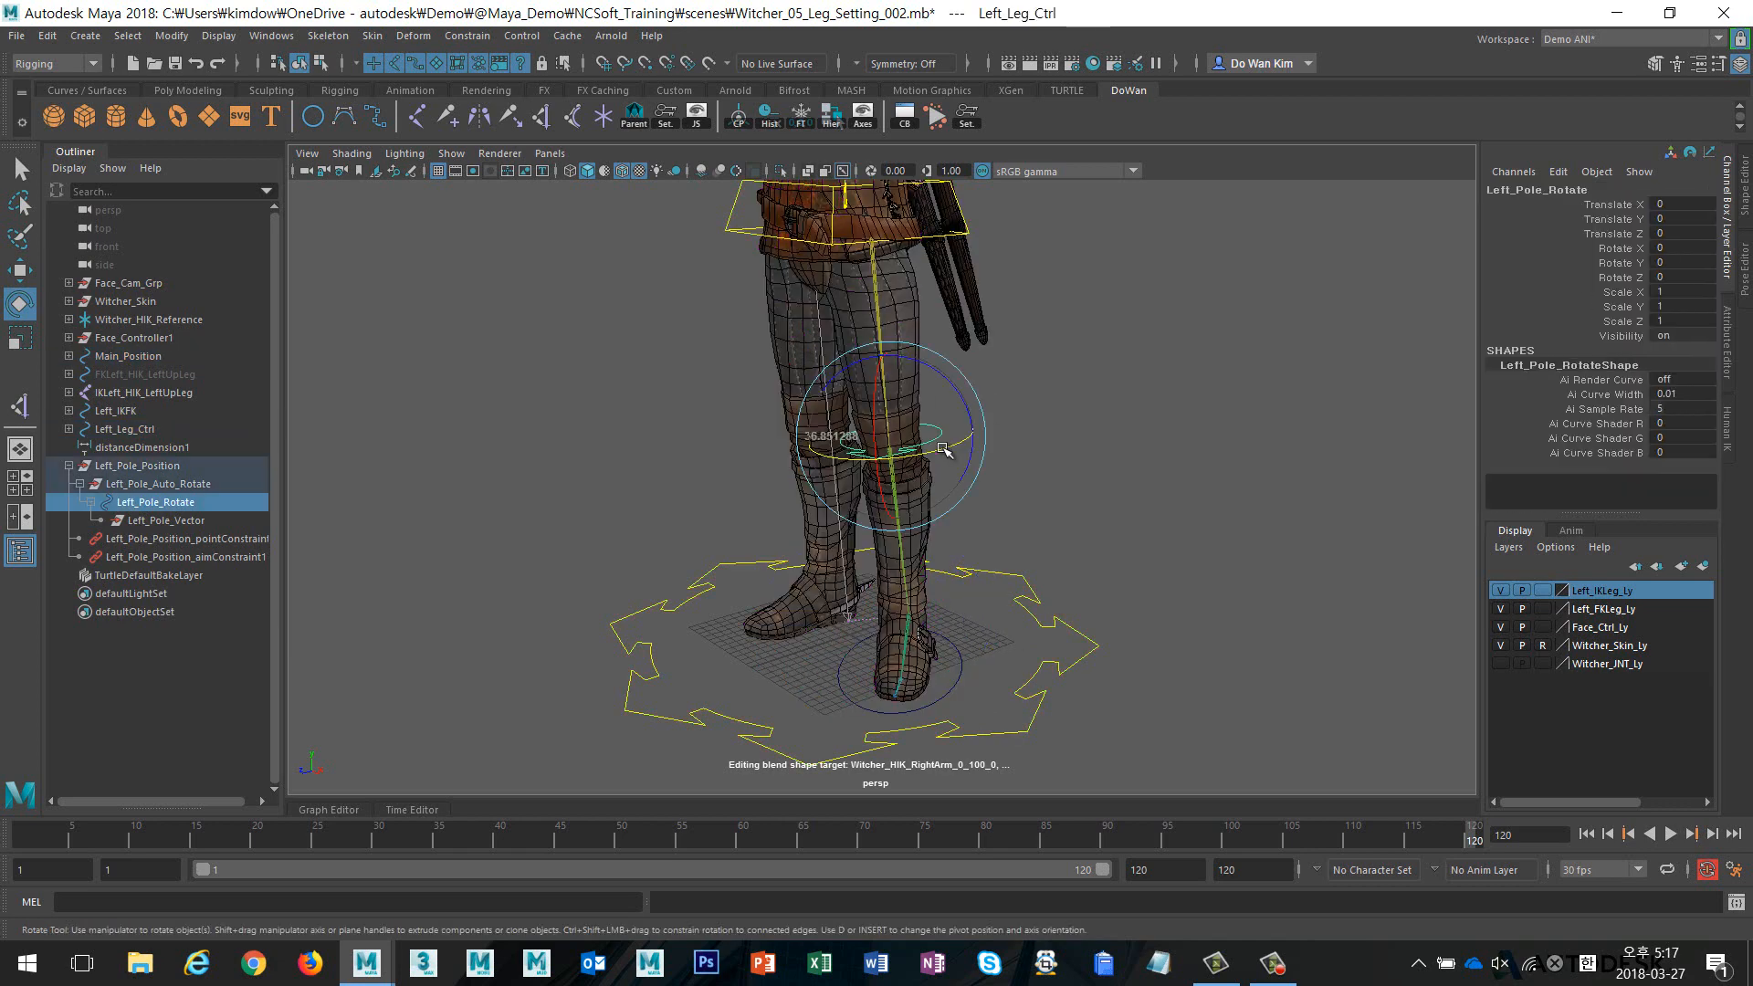
mouse_move(927, 454)
left_mouse_down()
mouse_move(889, 465)
mouse_move(929, 459)
left_mouse_up()
key("ctrl+z")
key("ctrl+z")
key("ctrl+z")
key("ctrl+z")
key("ctrl+z")
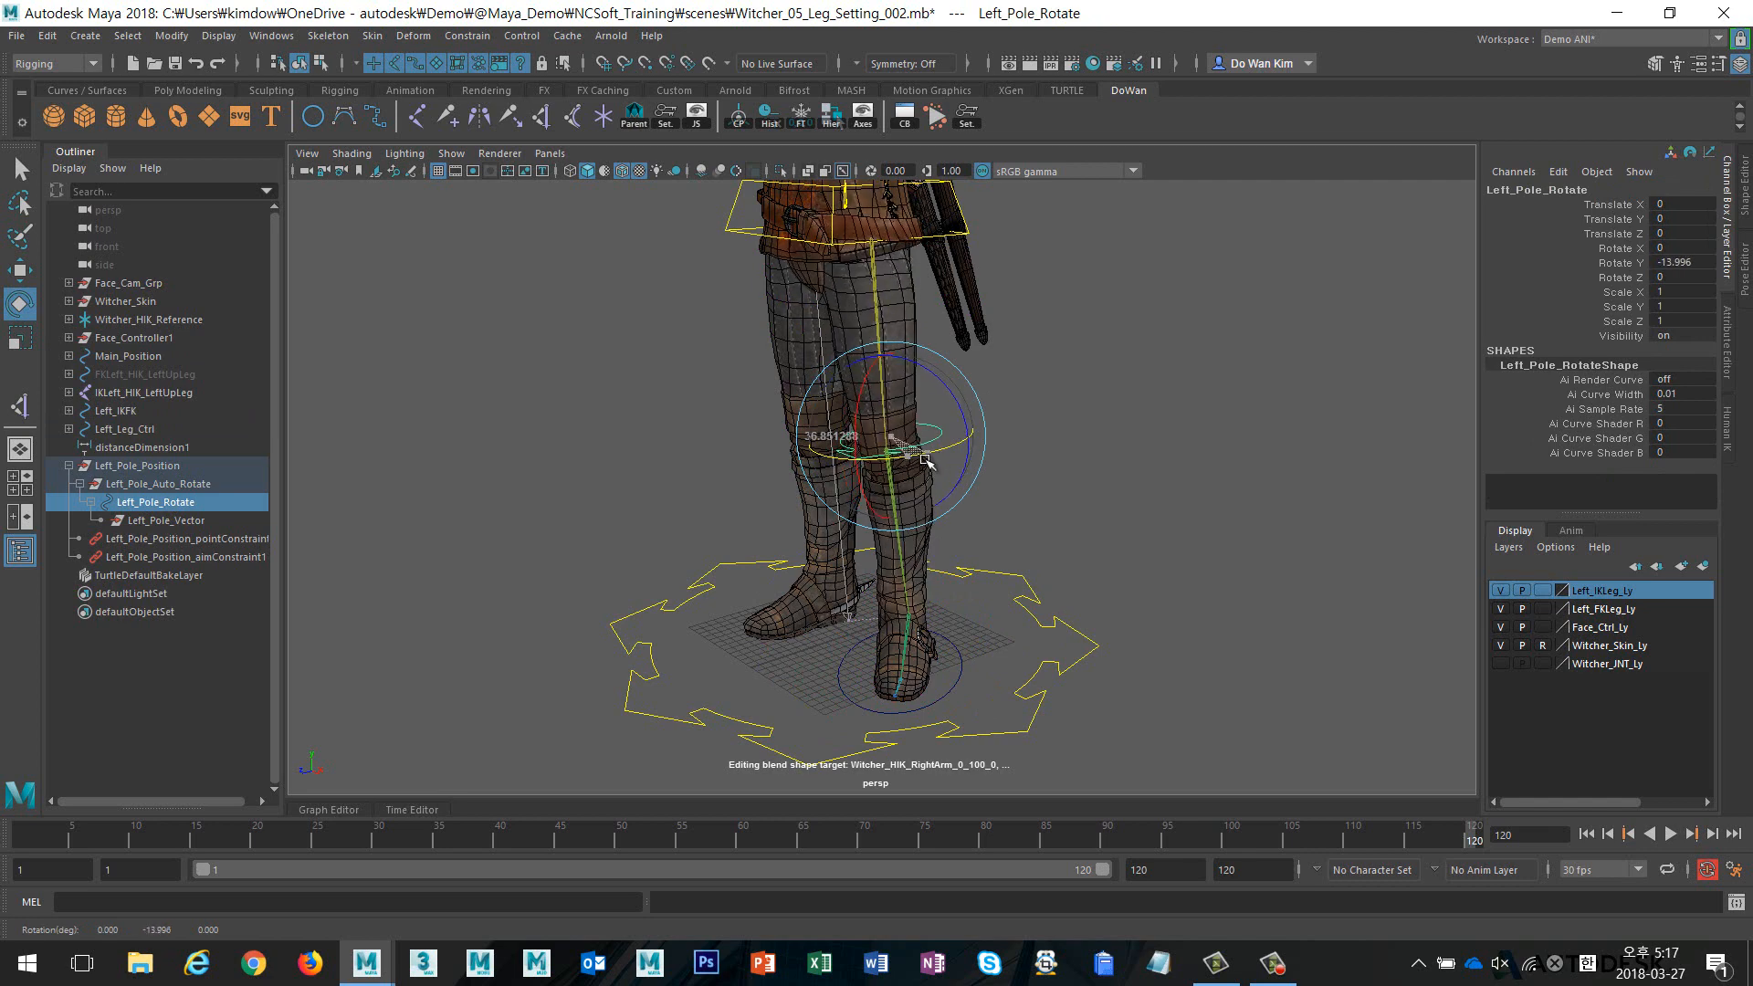
key("ctrl+z")
key("ctrl+z")
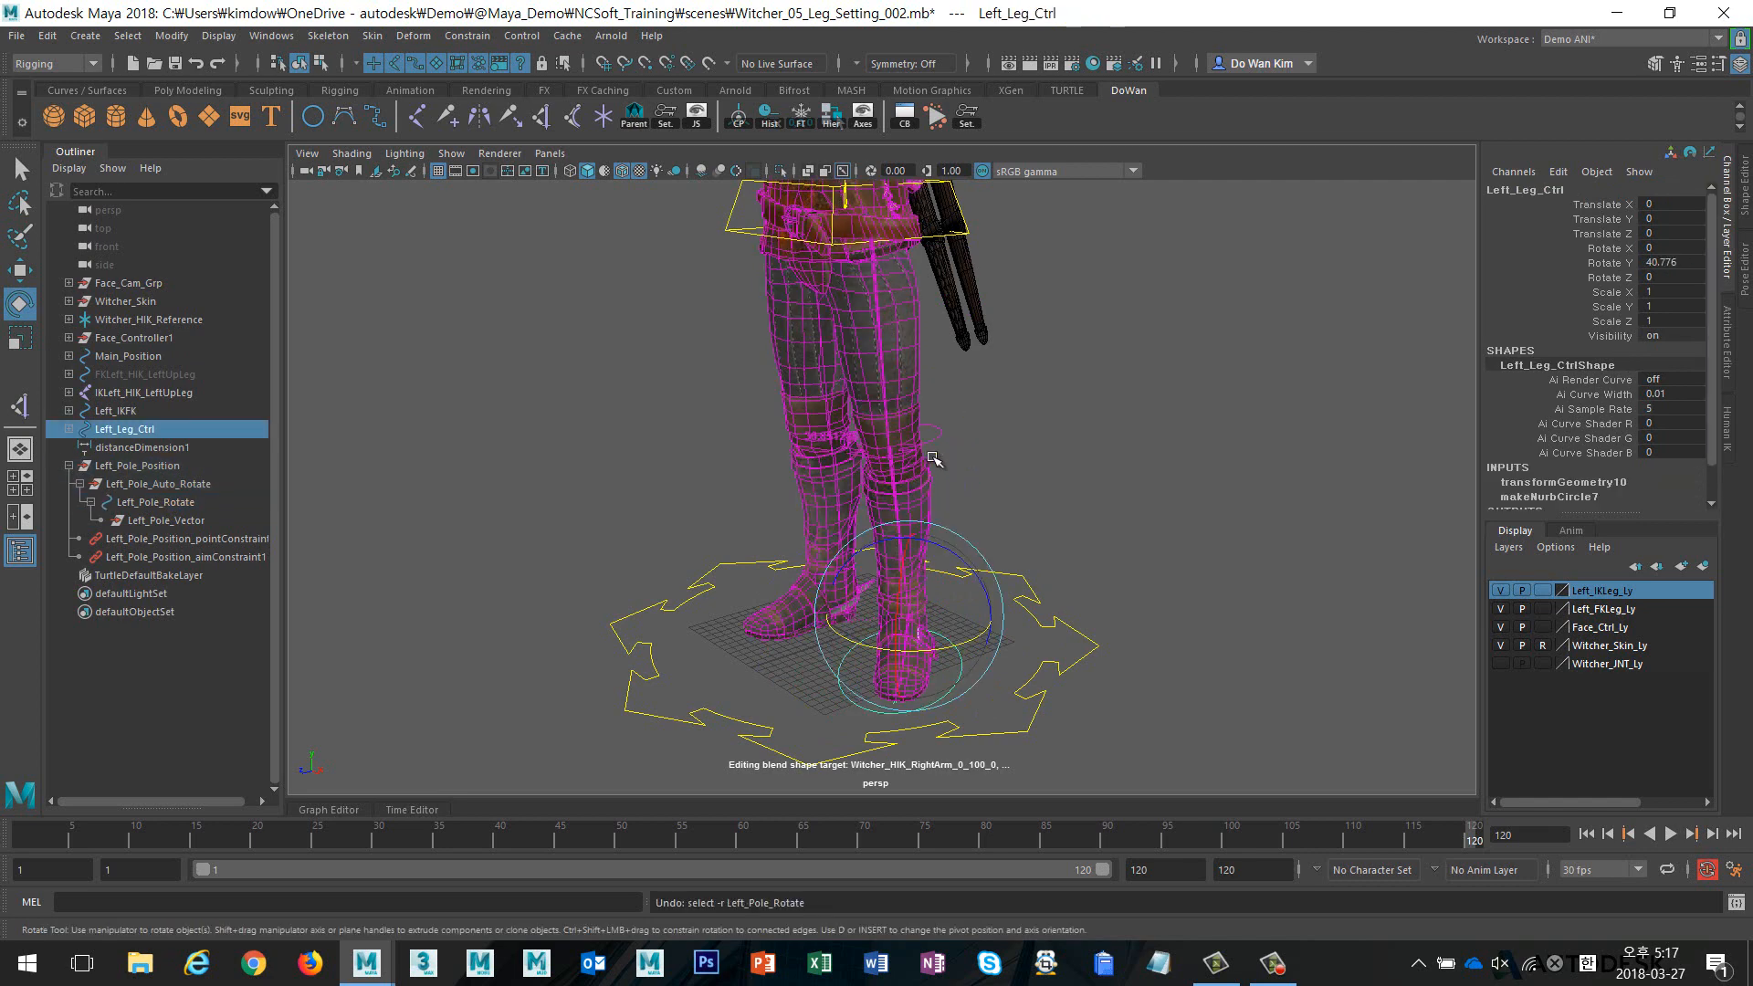
Lock and hide the Scale X, Y, Z and Visibility channels of Left_Leg_Ctrl
left_click(1091, 419)
middle_click_drag(1109, 554, 1171, 513, "alt")
right_click_drag(1172, 515, 1110, 523, "alt")
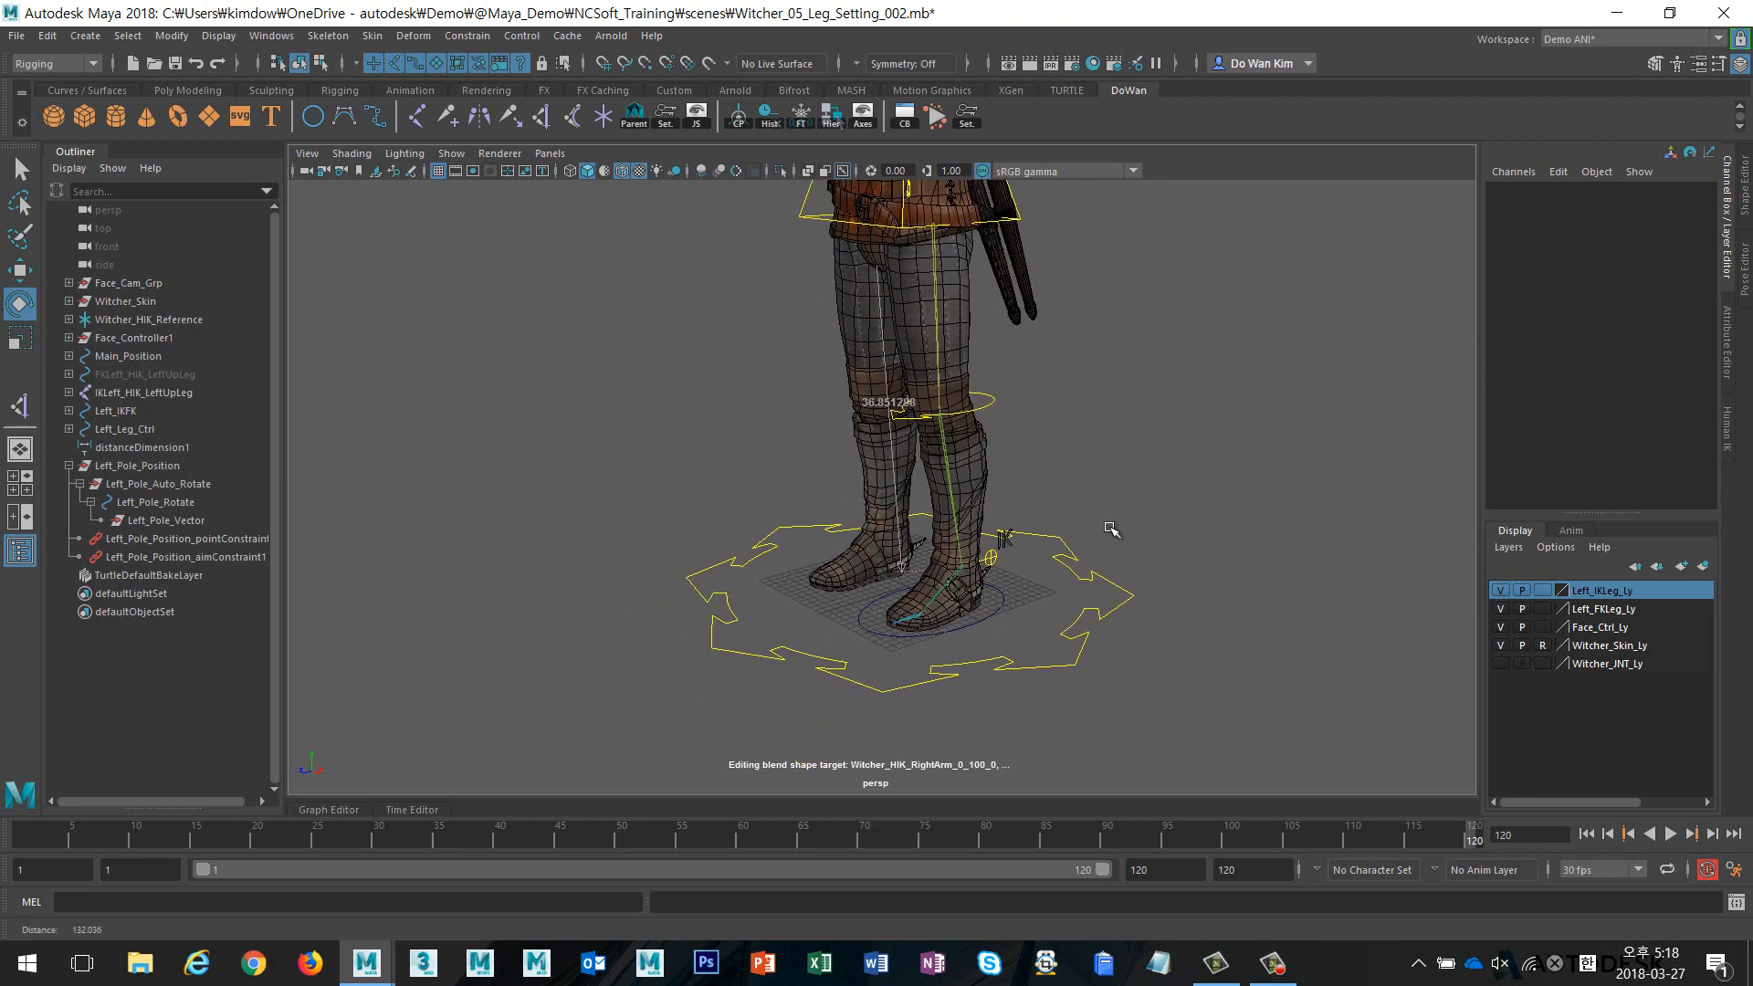
left_click(989, 602)
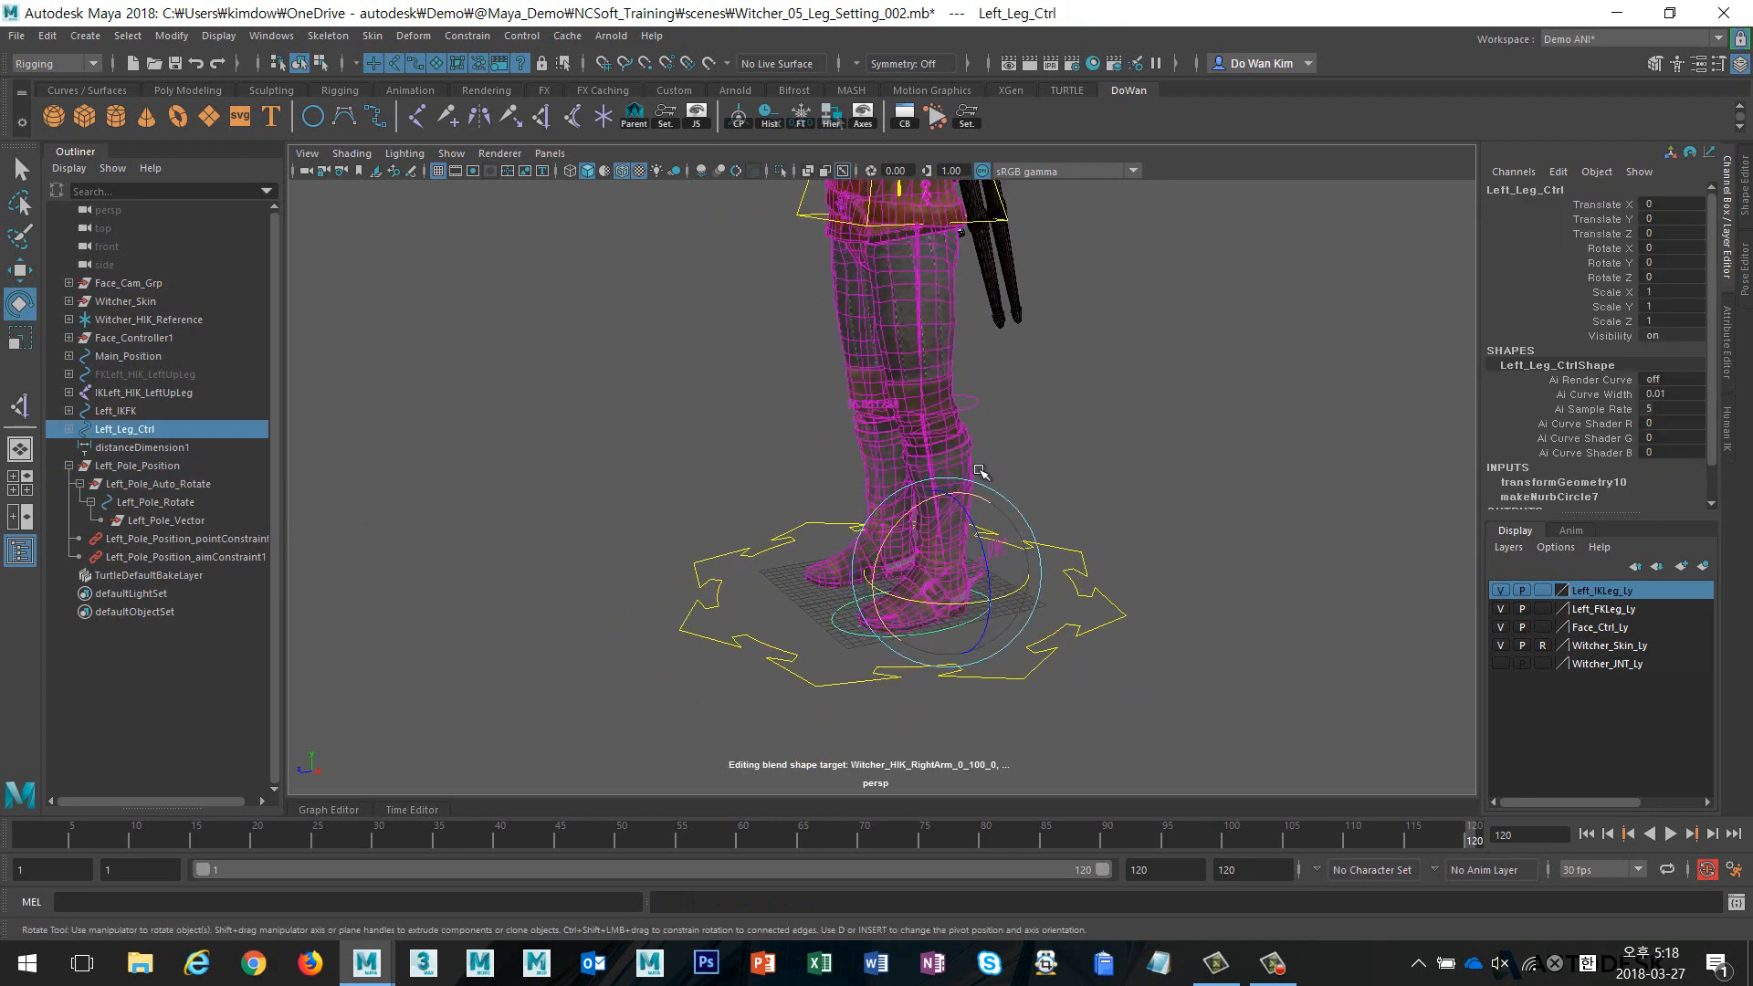
left_click_drag(1607, 292, 1607, 335)
right_click(1602, 336)
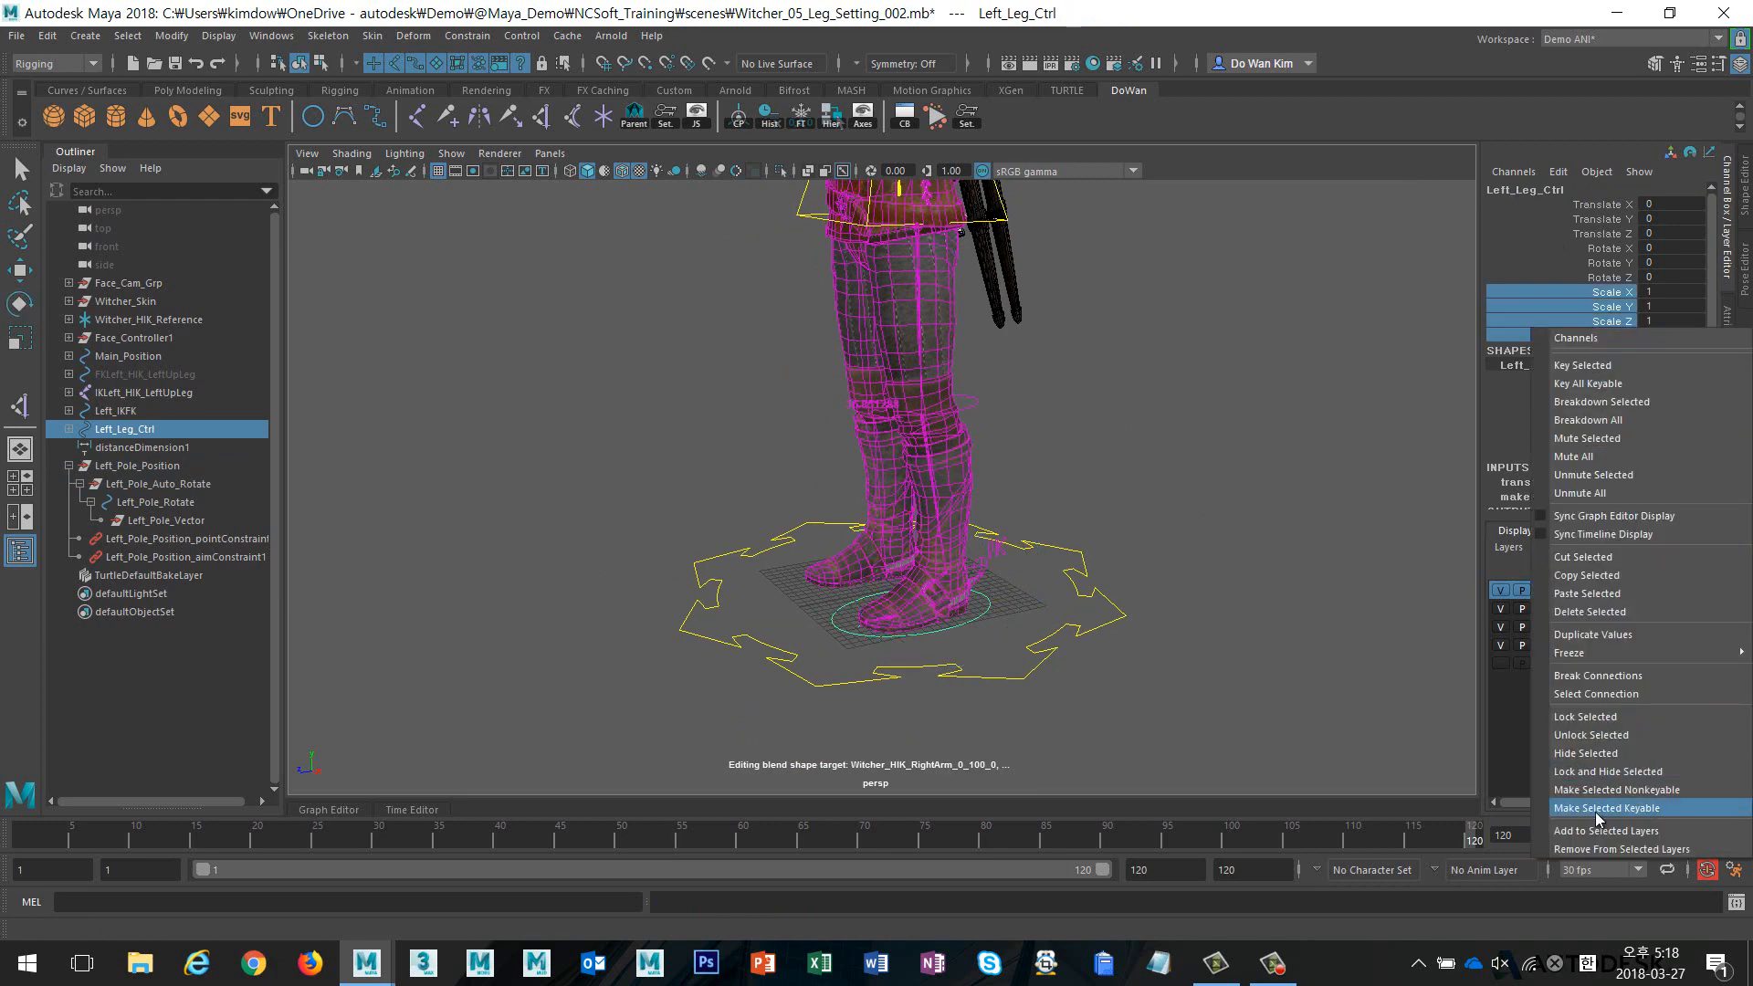
left_click(1584, 772)
Select the Left_Pole_Rotate curve, then undo back through the locking and hiding of Left_Leg_Ctrl's scale and visibility channels
scroll(1129, 490, "up", 3)
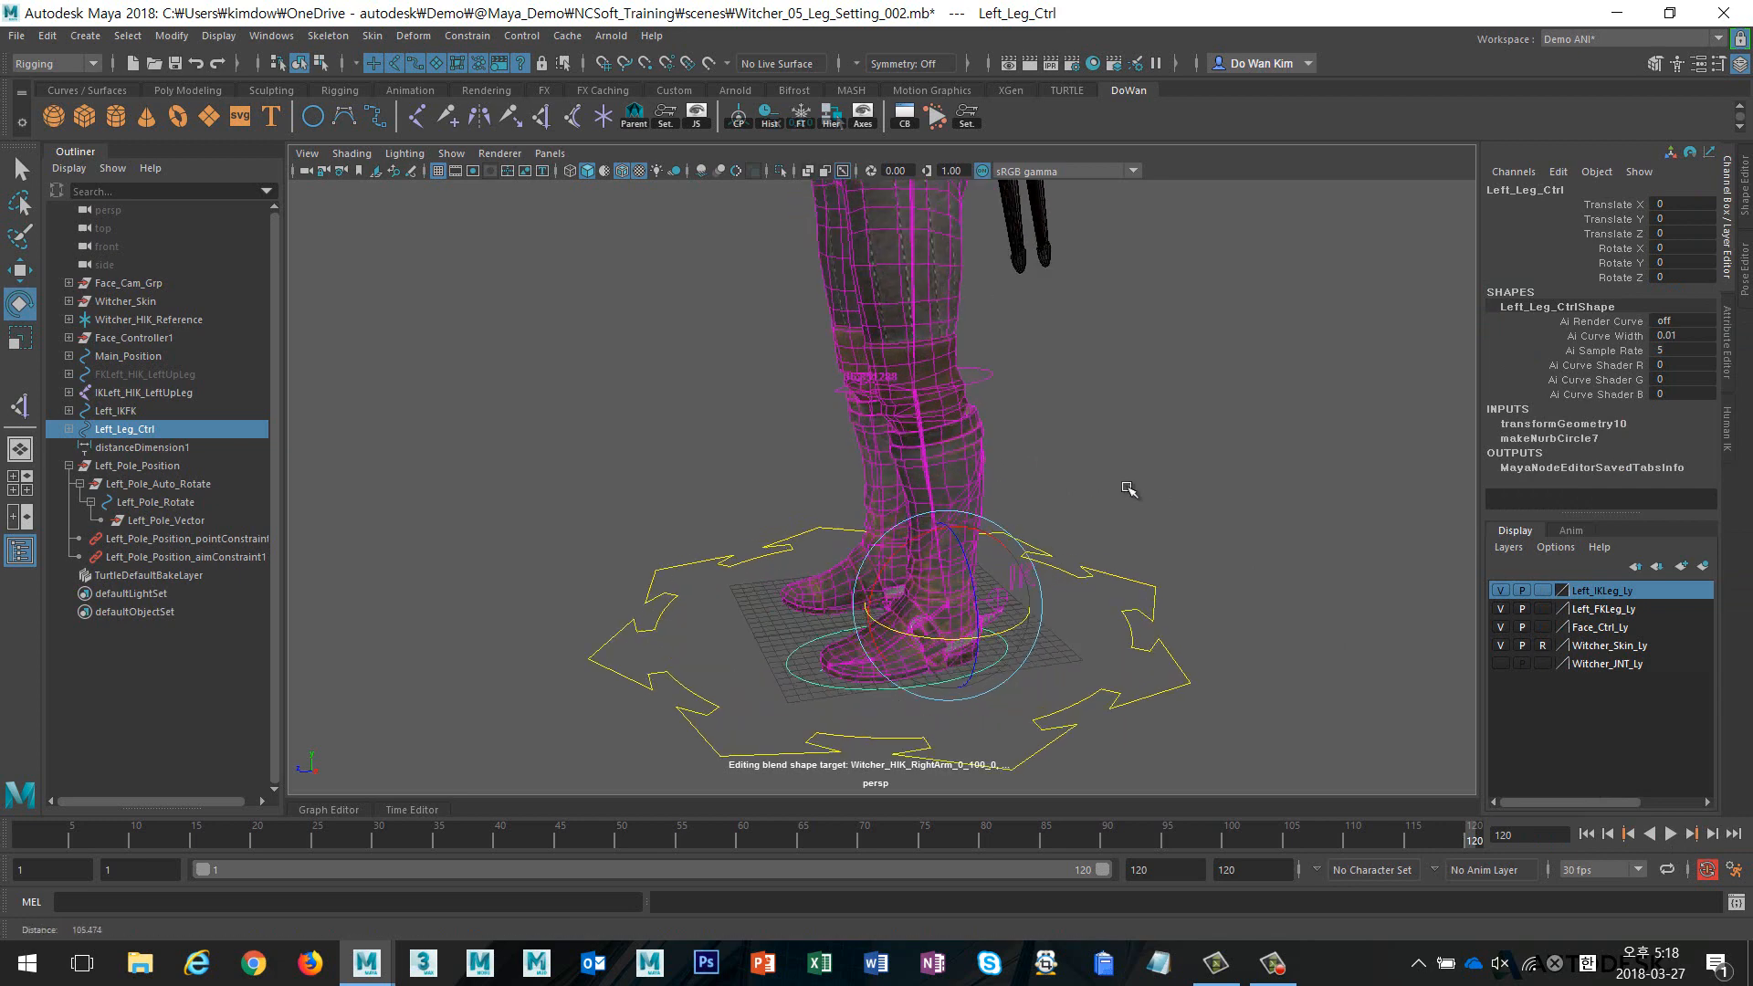
left_click(1049, 454)
left_click_drag(1017, 453, 1049, 461, "alt")
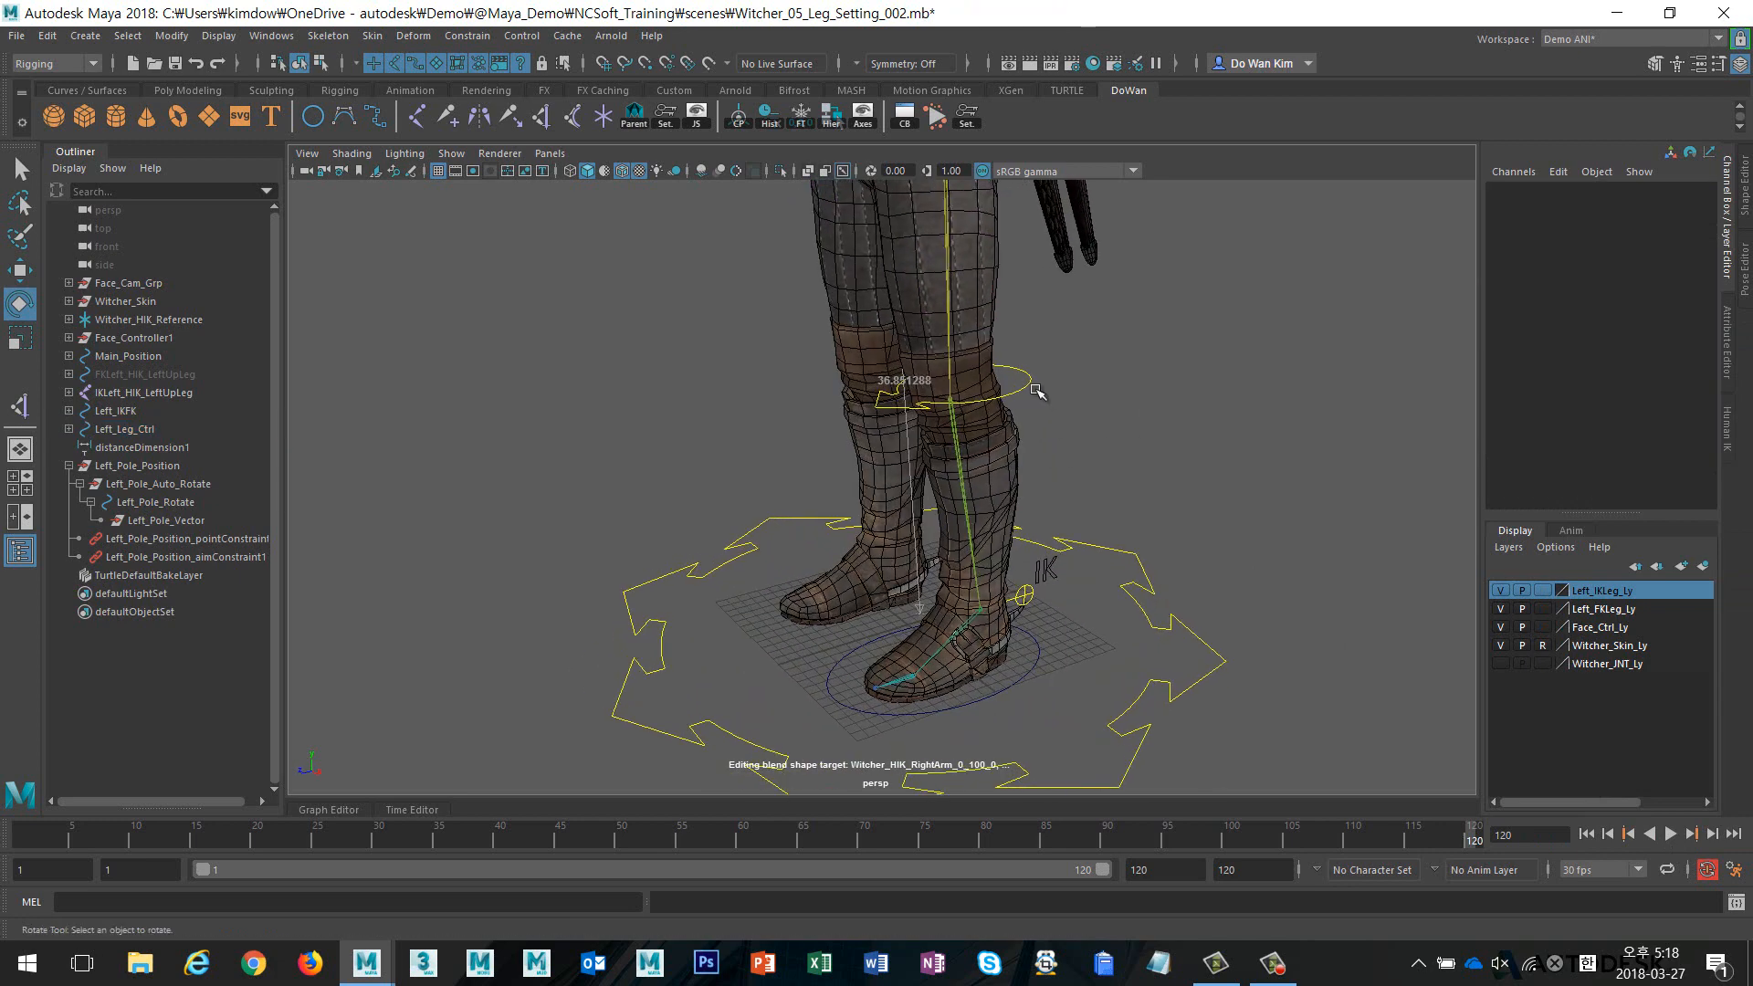
left_click(1029, 384)
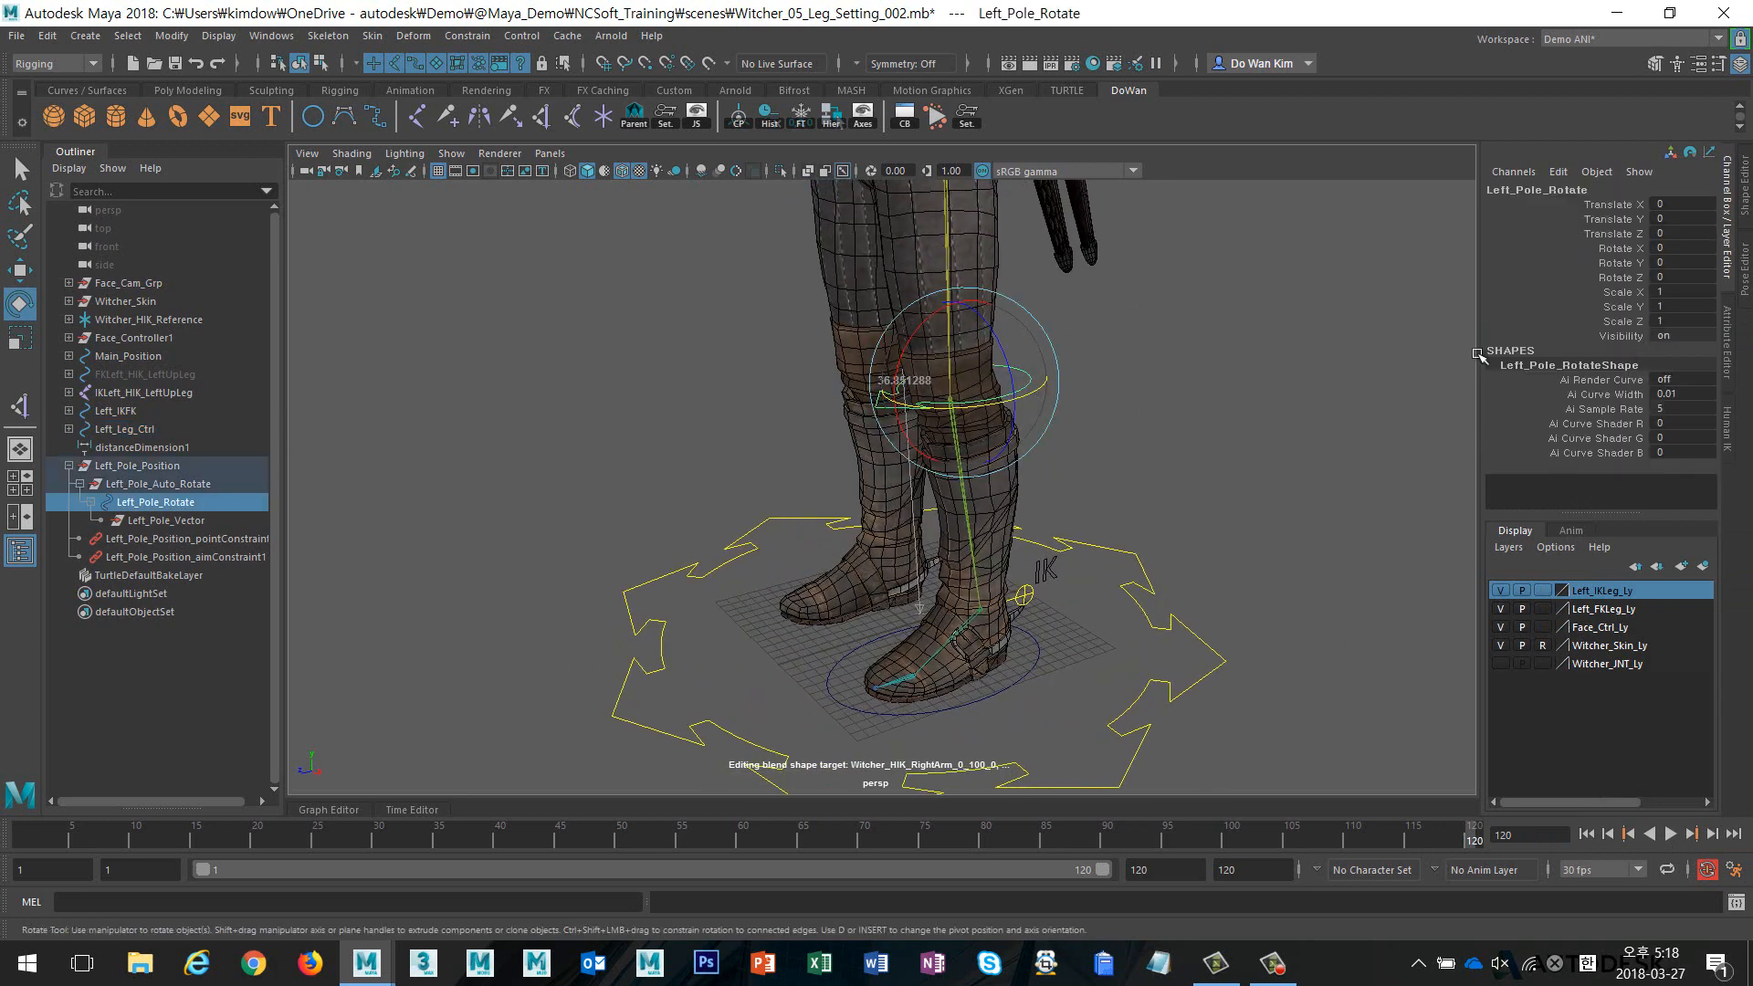
right_click_drag(1405, 418, 1245, 429, "alt")
key("ctrl+z")
key("ctrl+z")
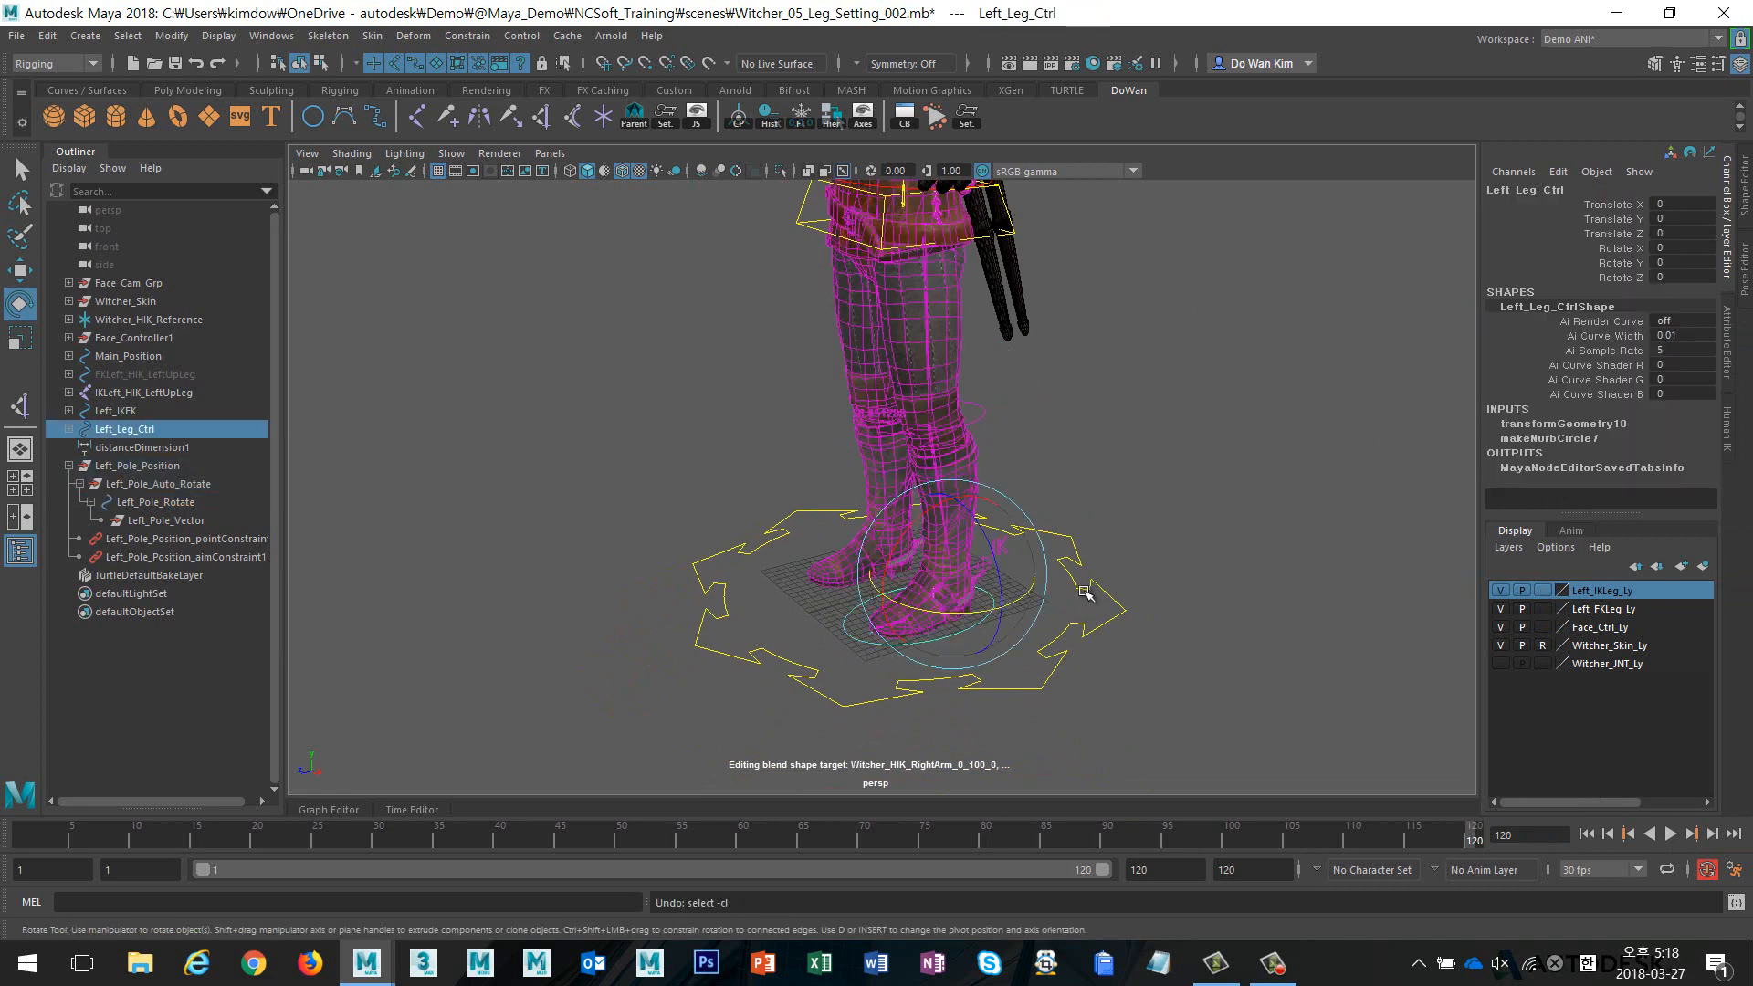
key("ctrl+z")
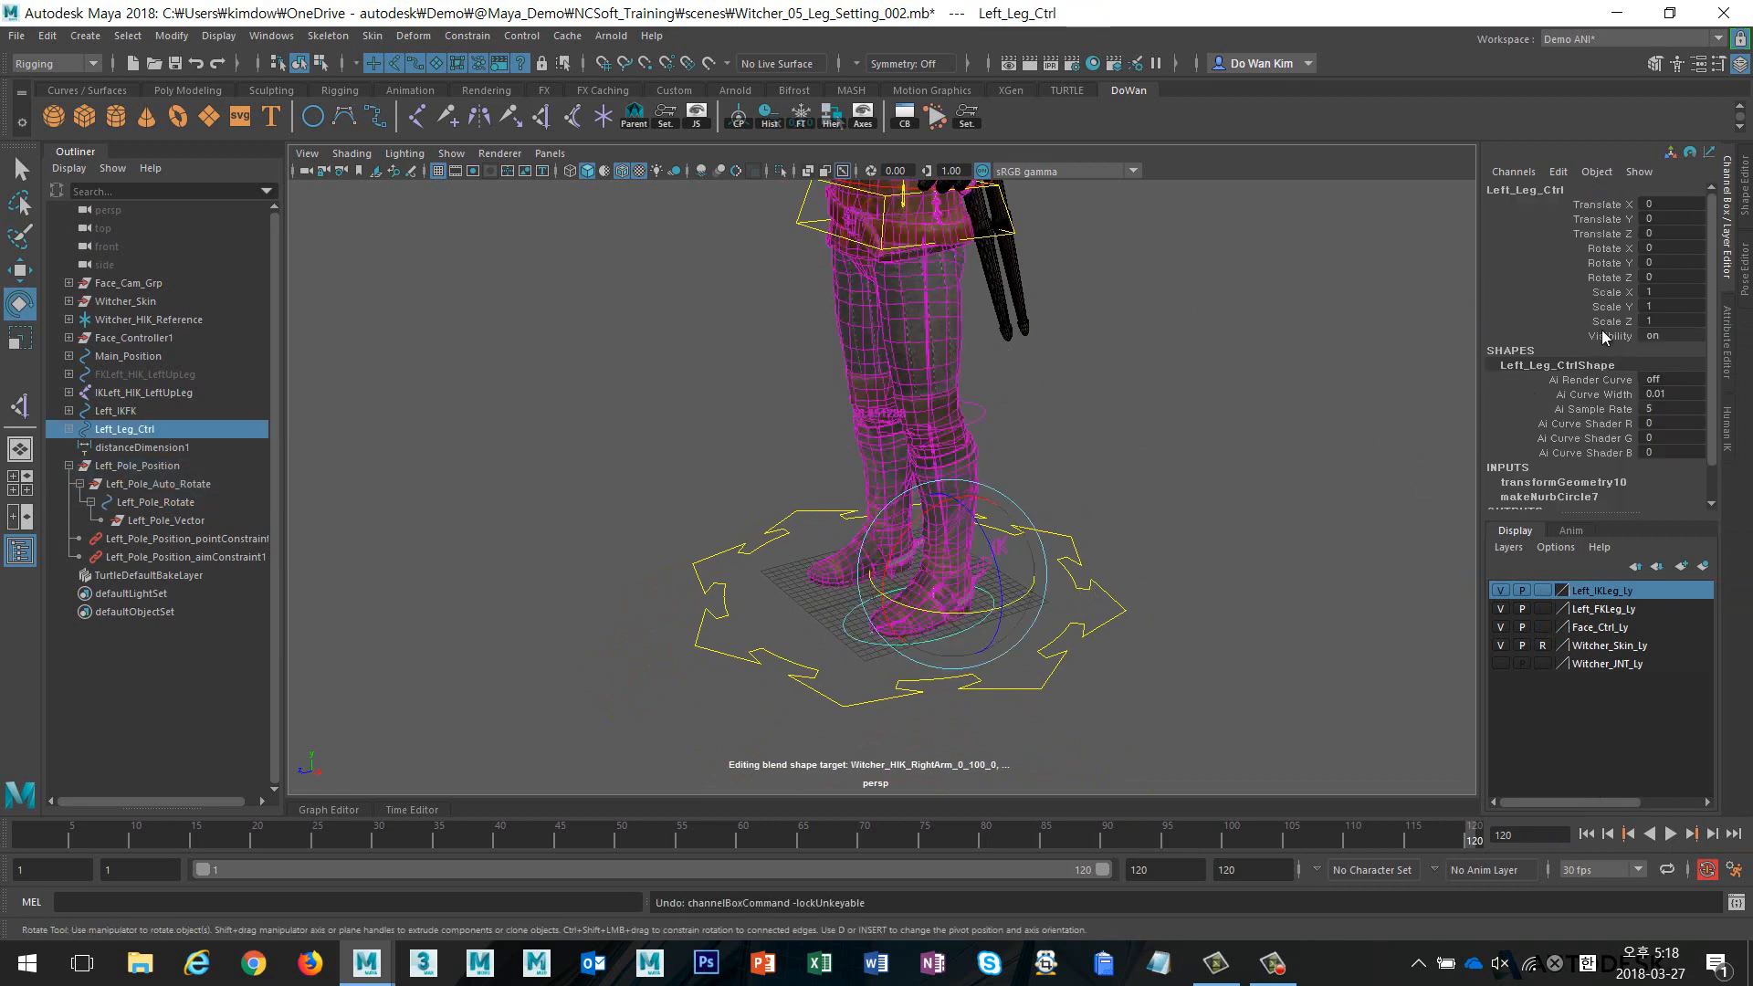
Open Set Driven Key and load Left_IKFK as the driver with its IKFK attribute selected
left_click(1318, 462)
left_click_drag(1319, 462, 1002, 472, "alt")
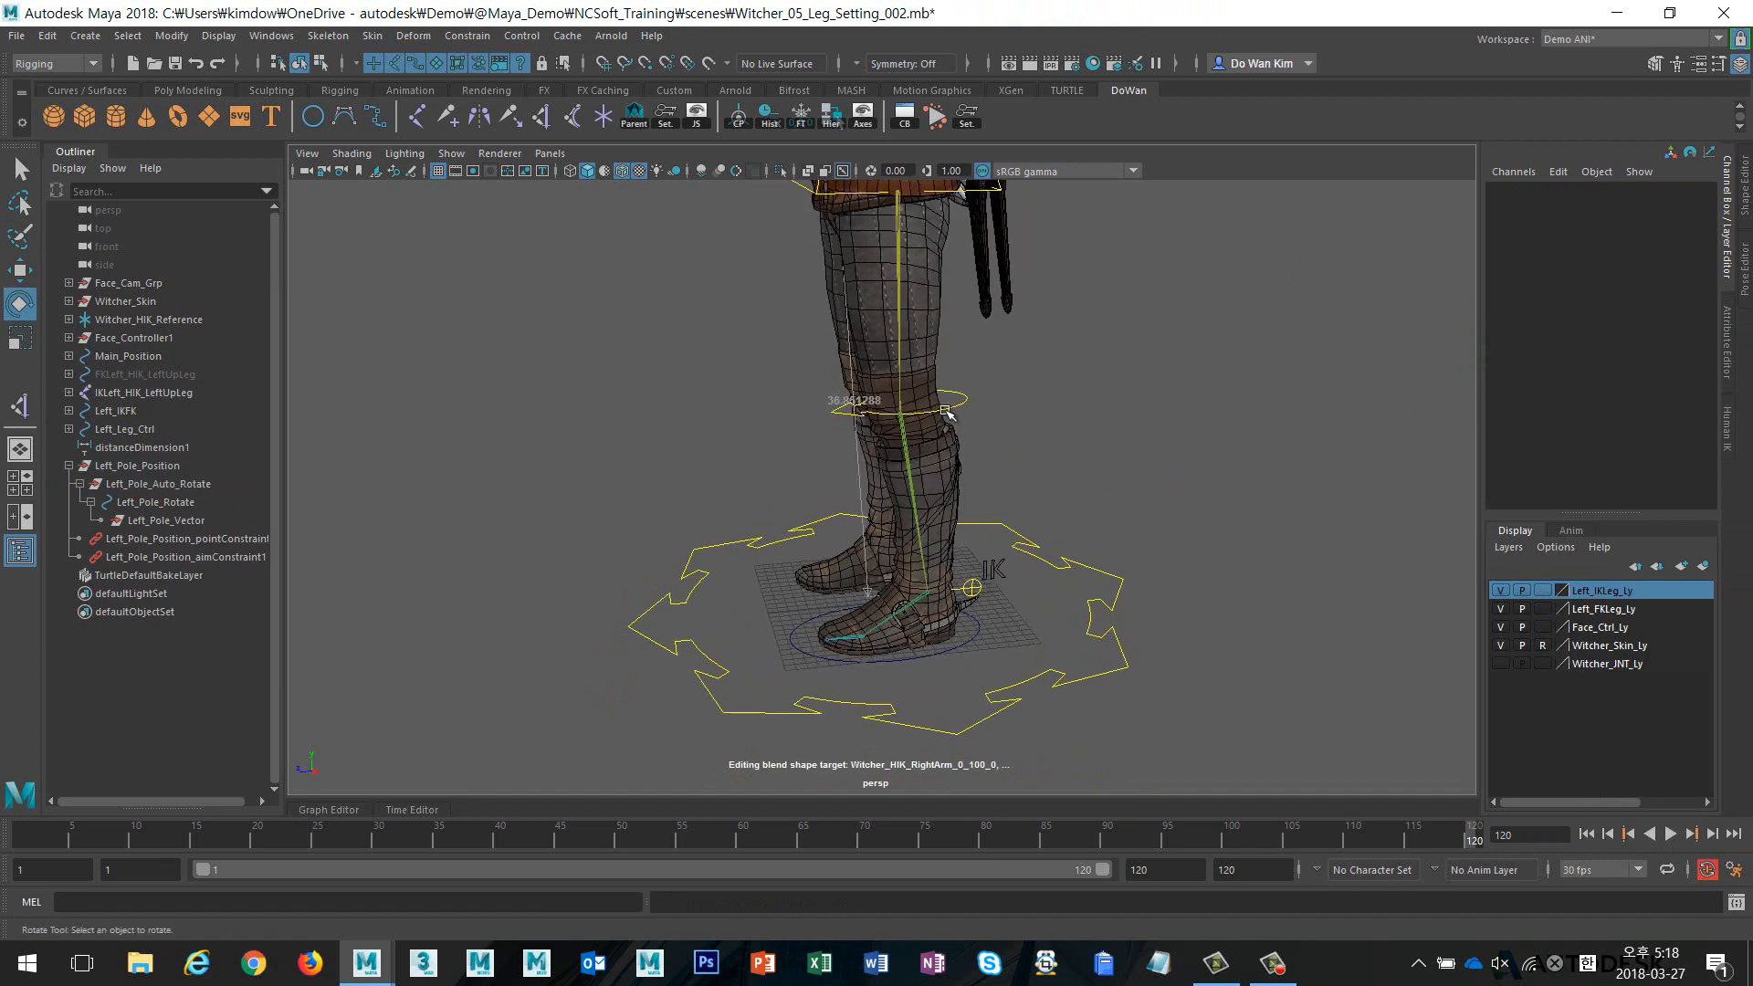
left_click(896, 340)
left_click(1131, 356)
left_click(972, 588)
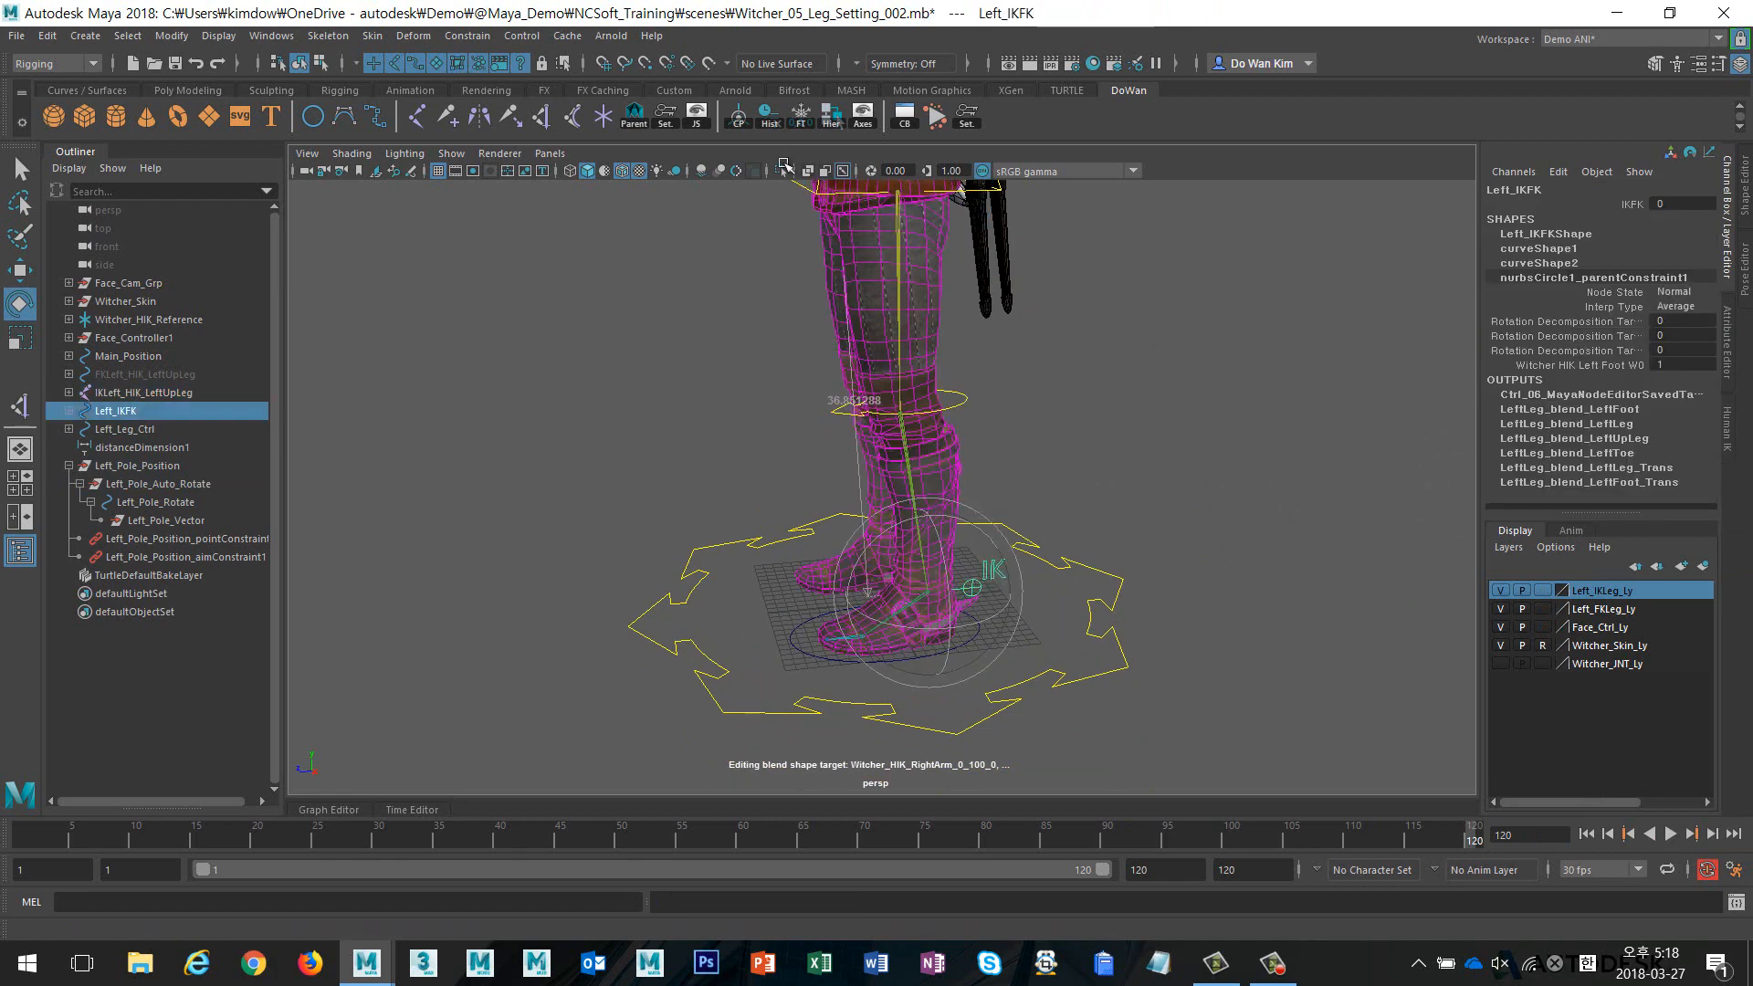
left_click(666, 114)
left_click_drag(1424, 80, 410, 183)
left_click(449, 664)
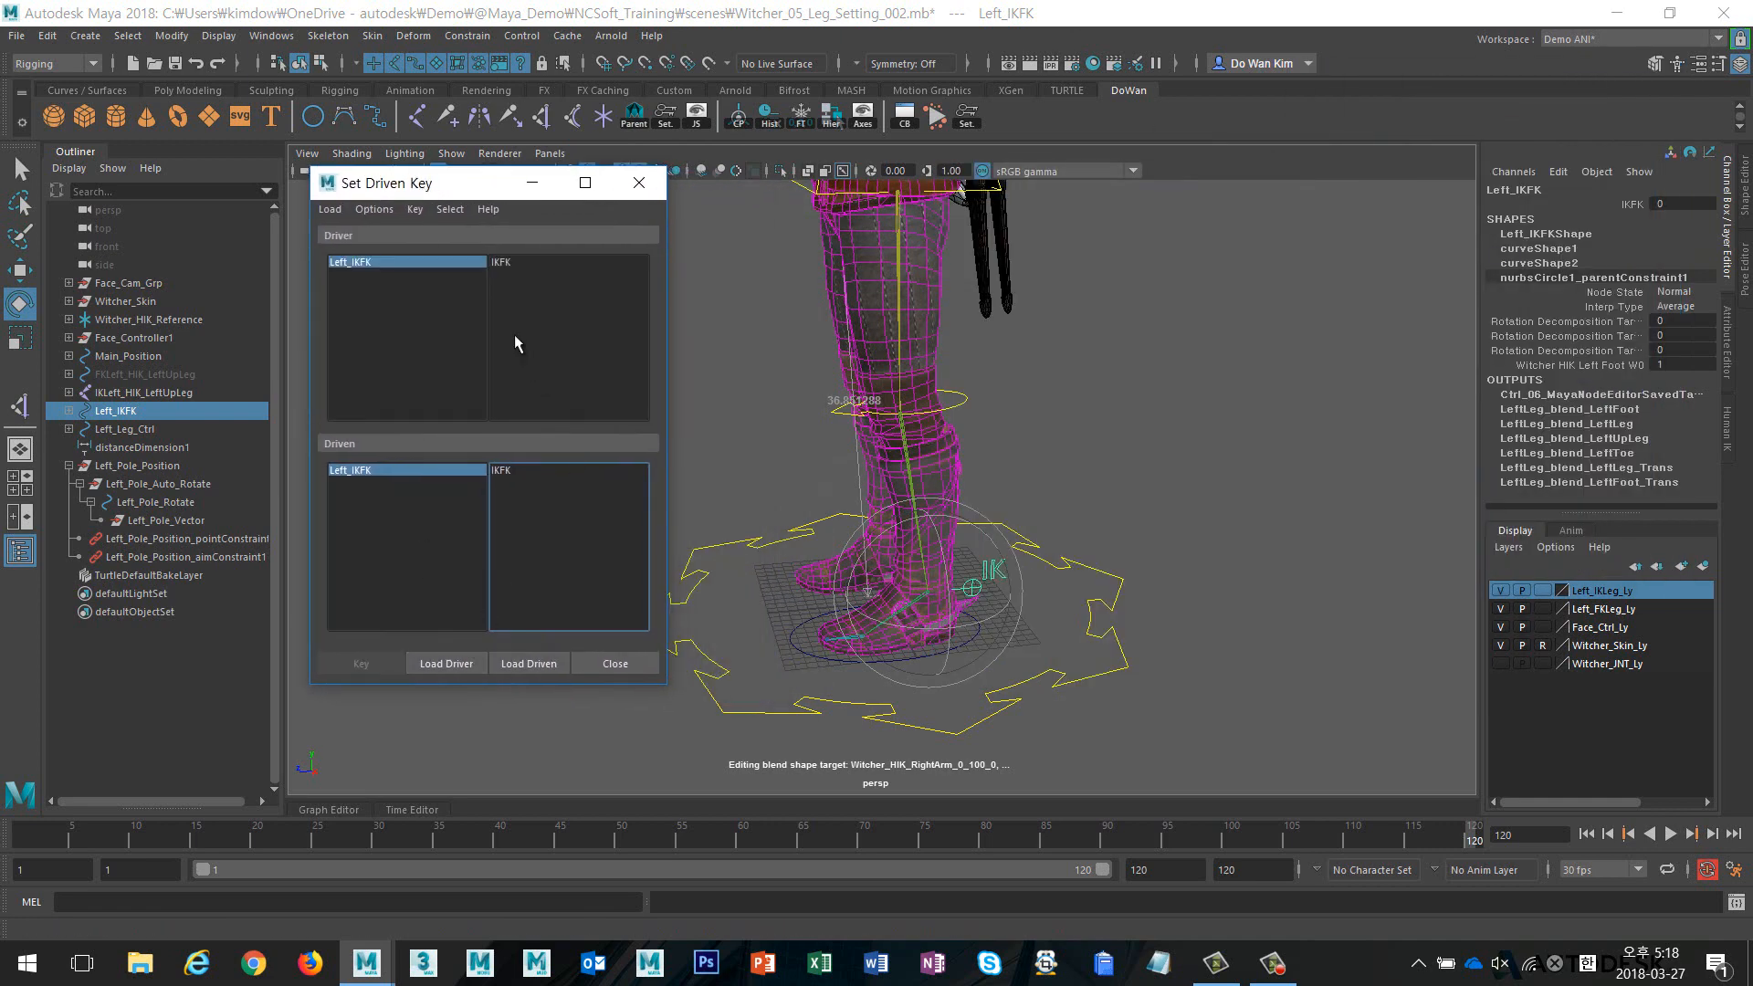
left_click(503, 265)
Load IKLeft_HIK_LeftUpLeg, Left_Pole_Rotate and Left_Leg_Ctrl together as the driven objects in Set Driven Key
middle_click_drag(798, 417, 847, 468, "alt")
left_click(949, 351)
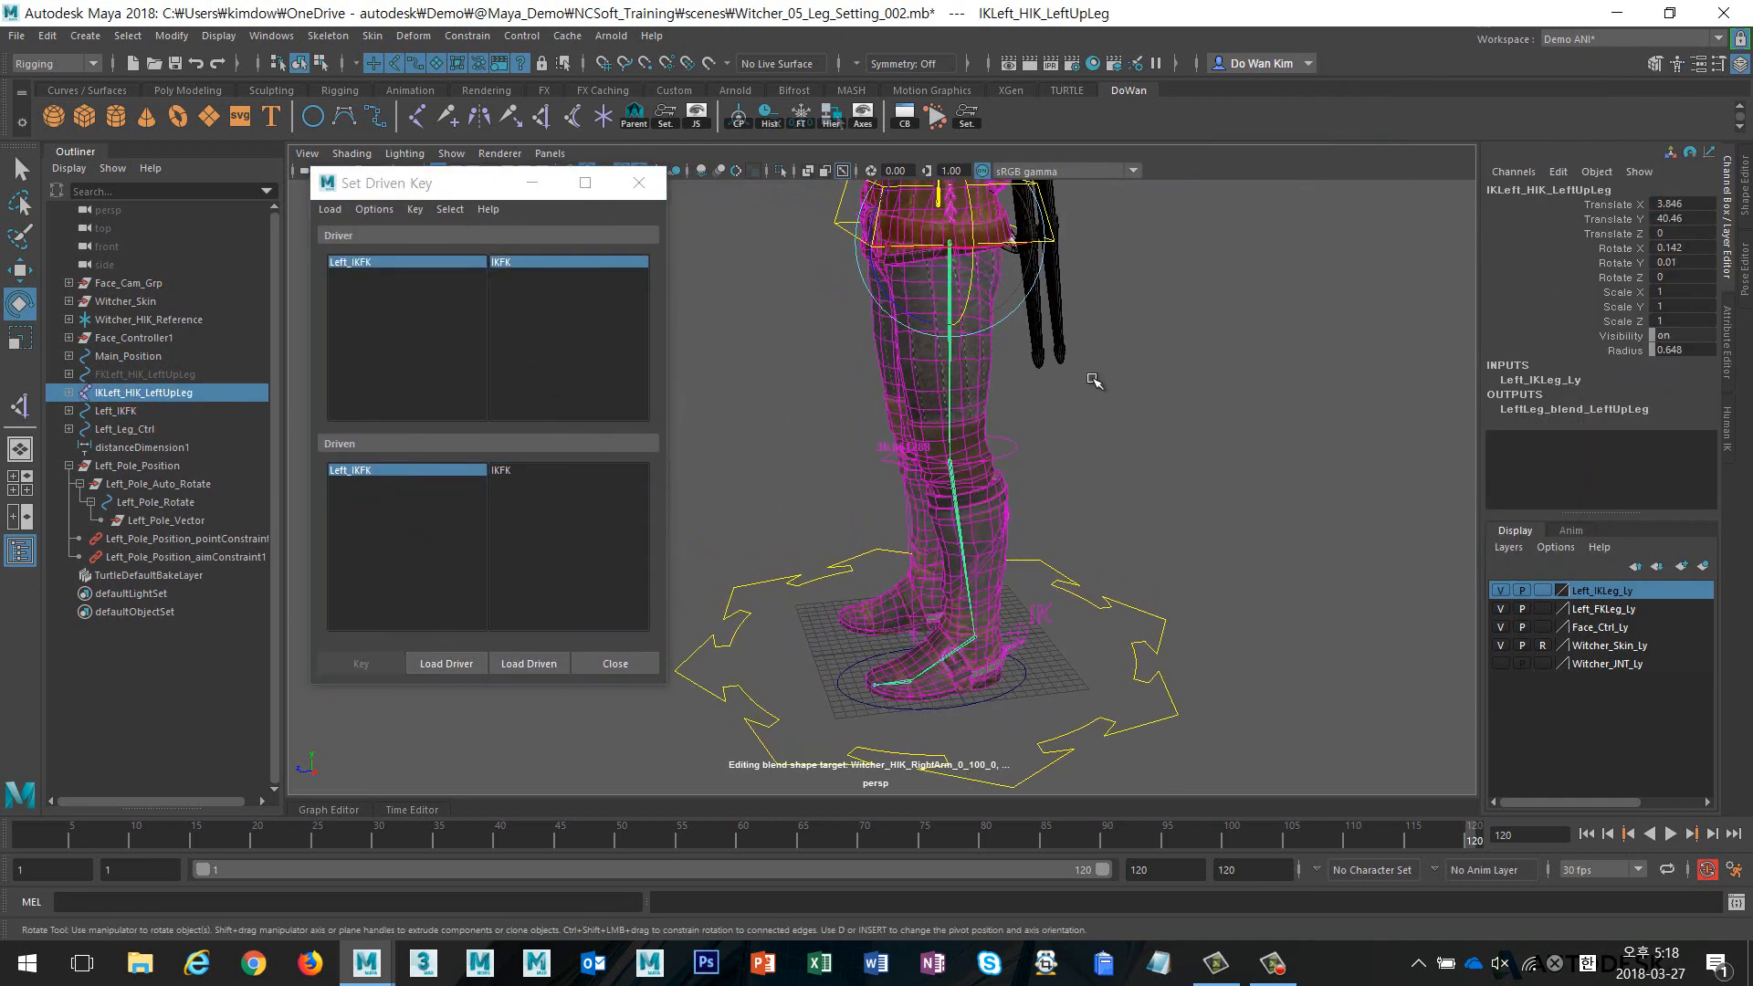
left_click_drag(1079, 480, 1144, 482, "alt")
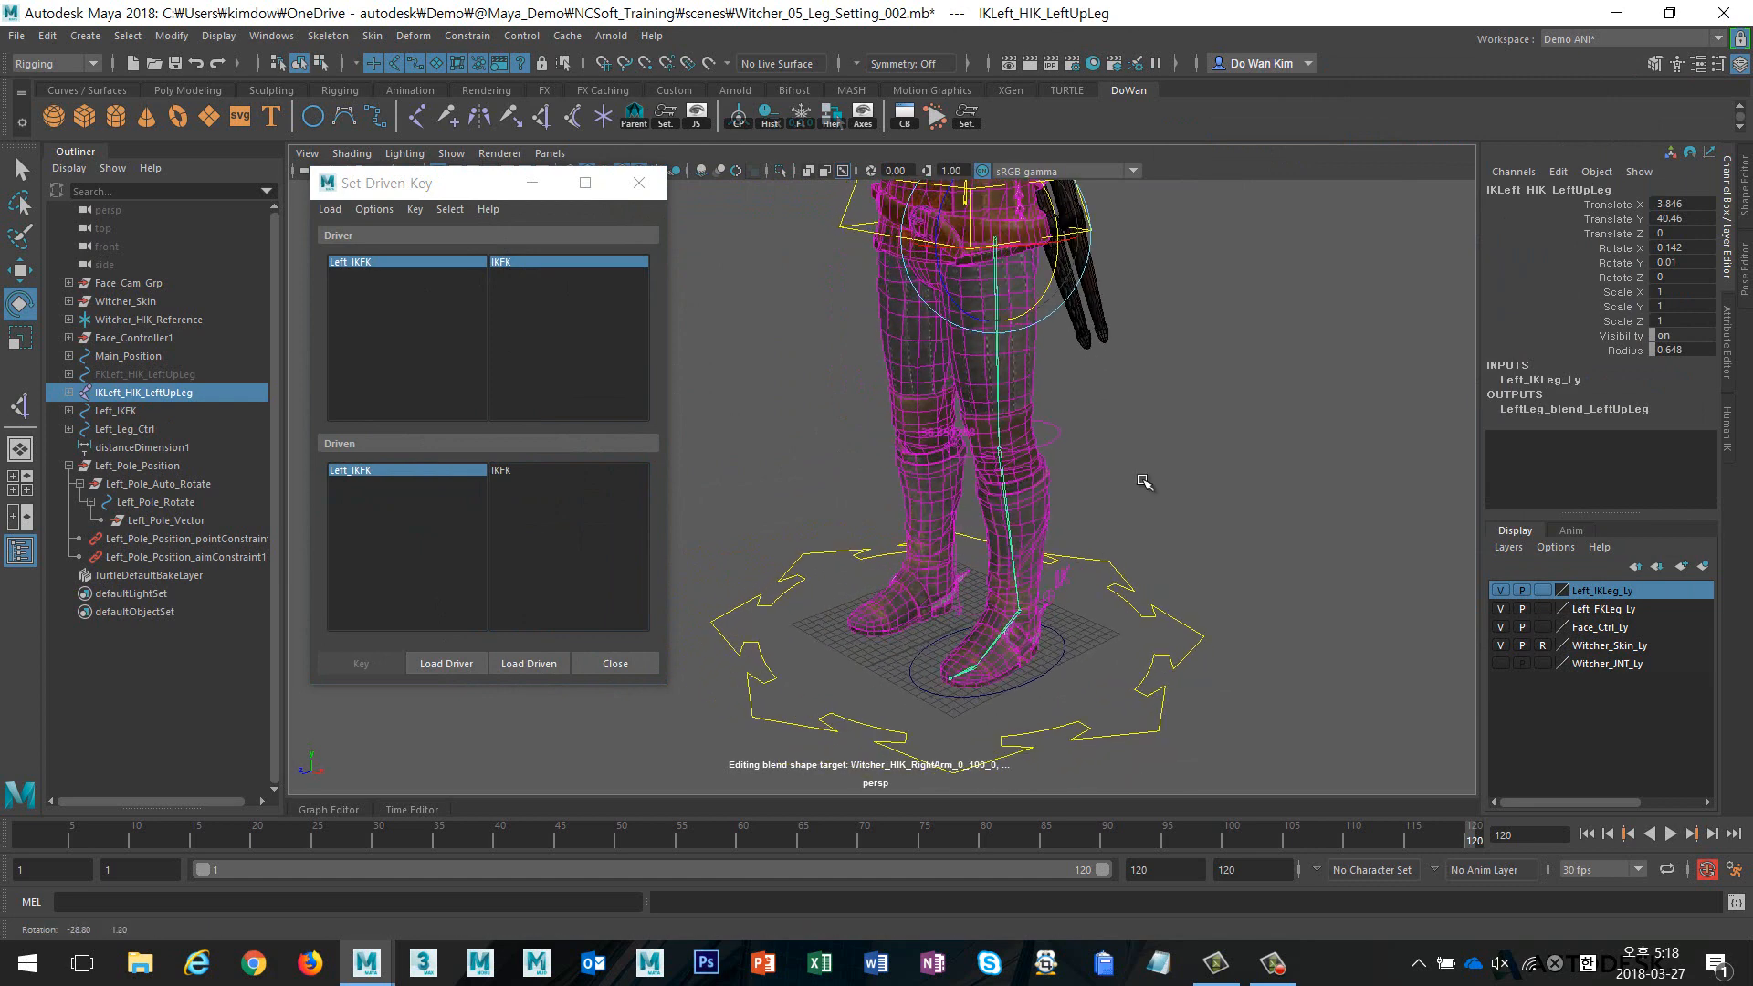
left_click(1060, 438)
middle_click_drag(1215, 527, 1214, 481, "alt")
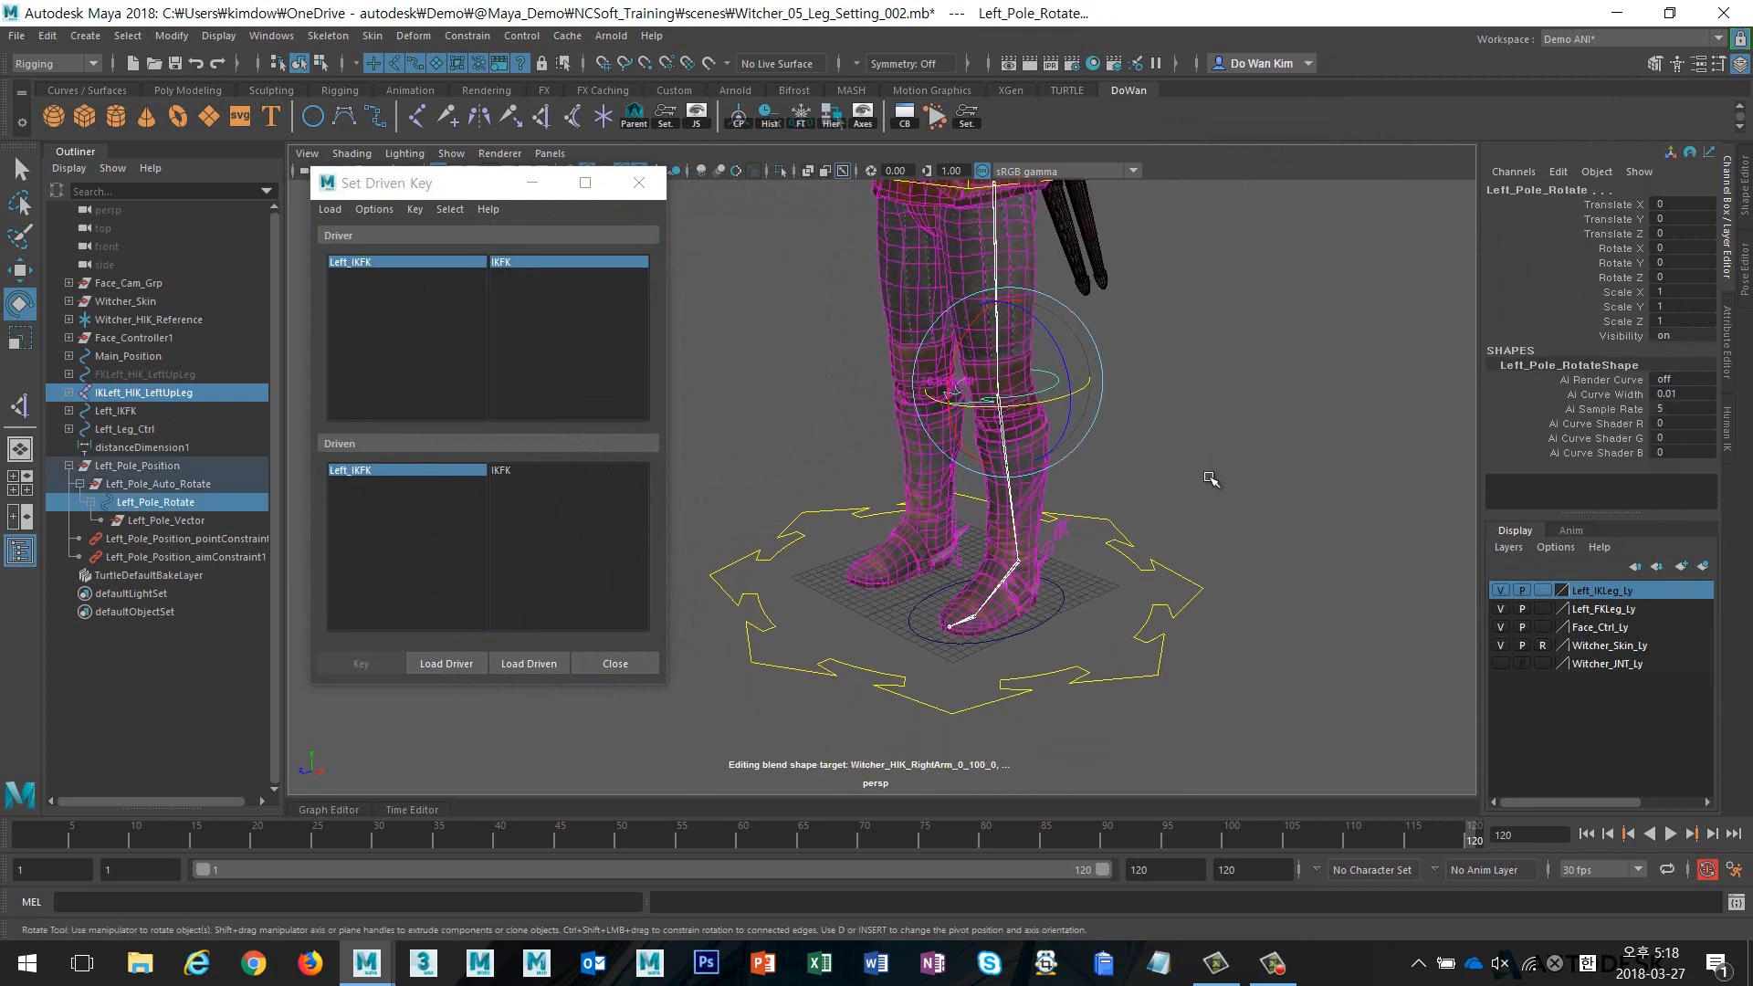
left_click(1062, 607, "shift")
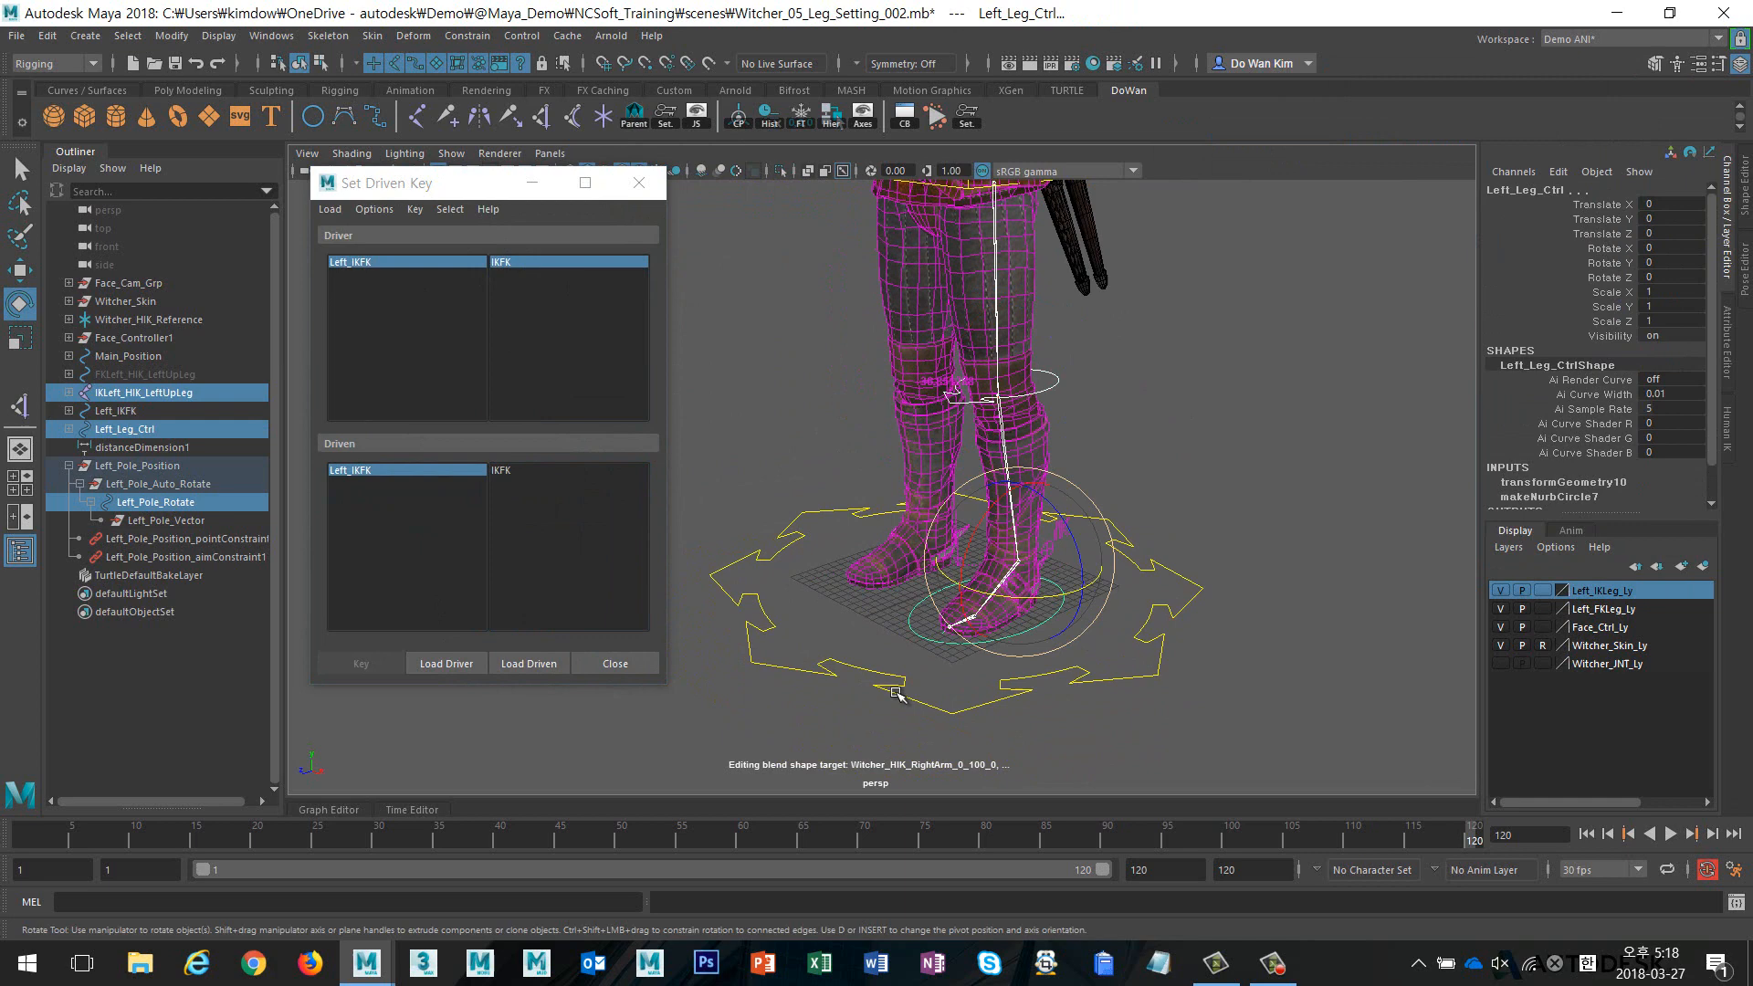
left_click(529, 663)
left_click_drag(407, 473, 404, 493)
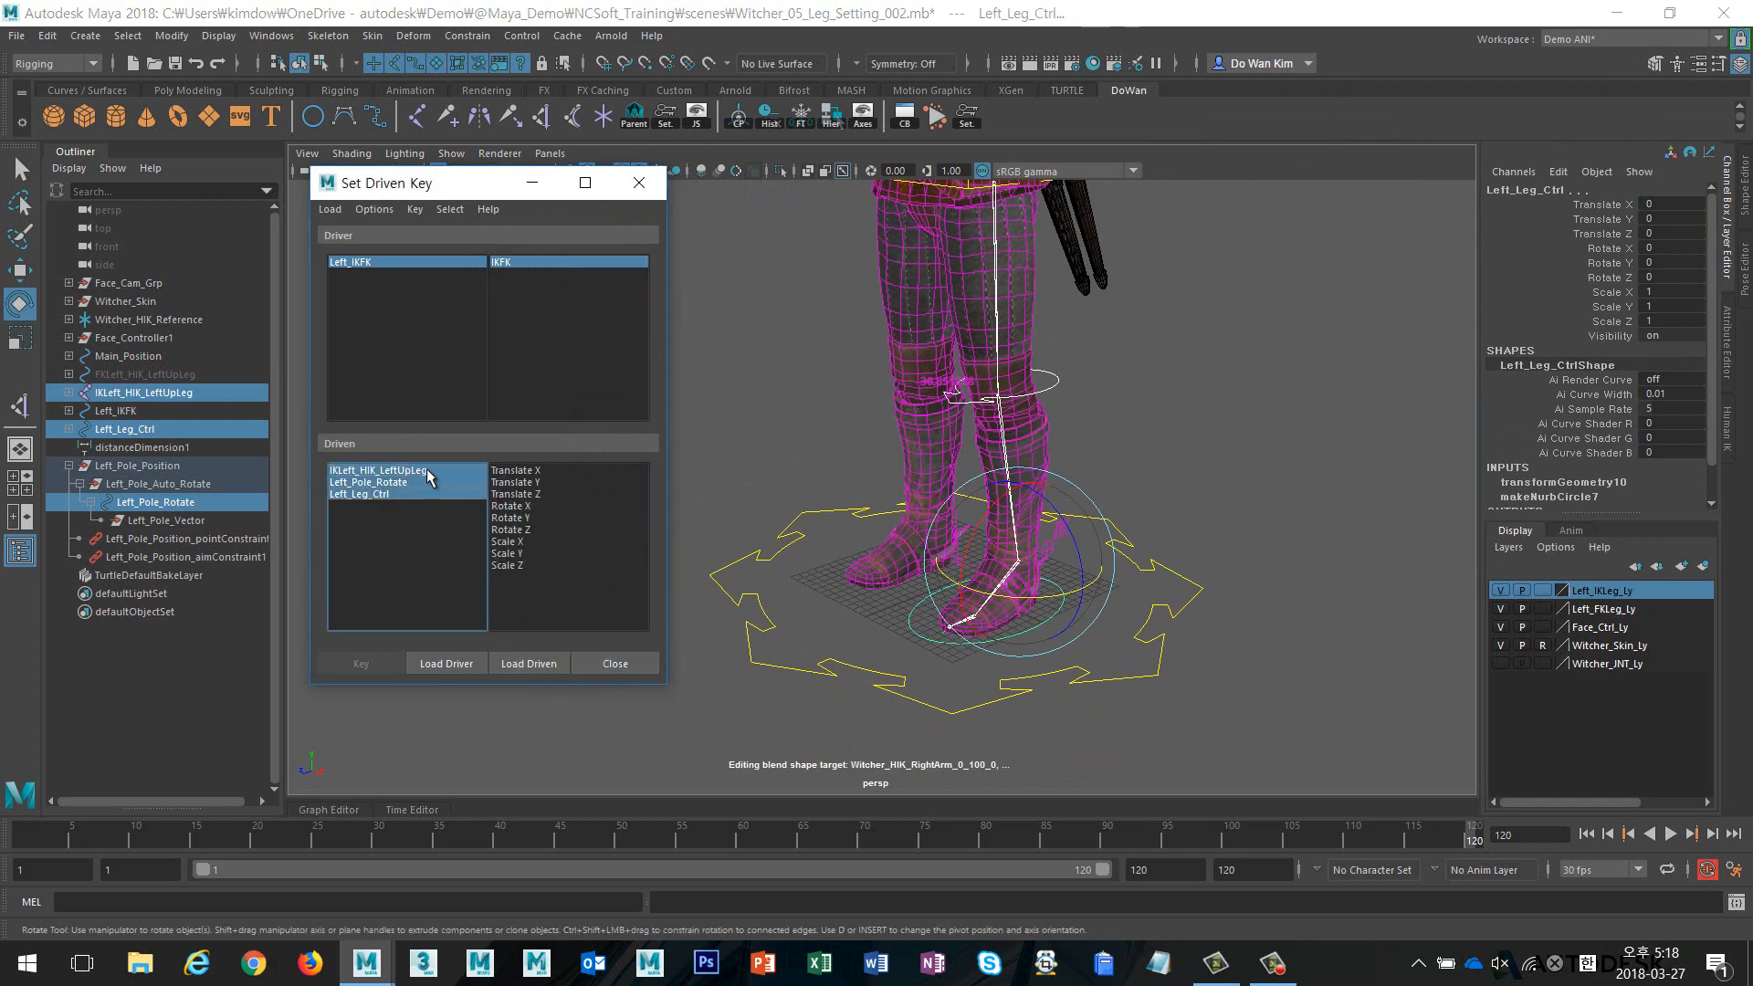
Compare the driven objects' attributes, then try to expose IKLeft_HIK_LeftUpLeg's Visibility as a drivable attribute by reloading it alone as driven
left_click(425, 470)
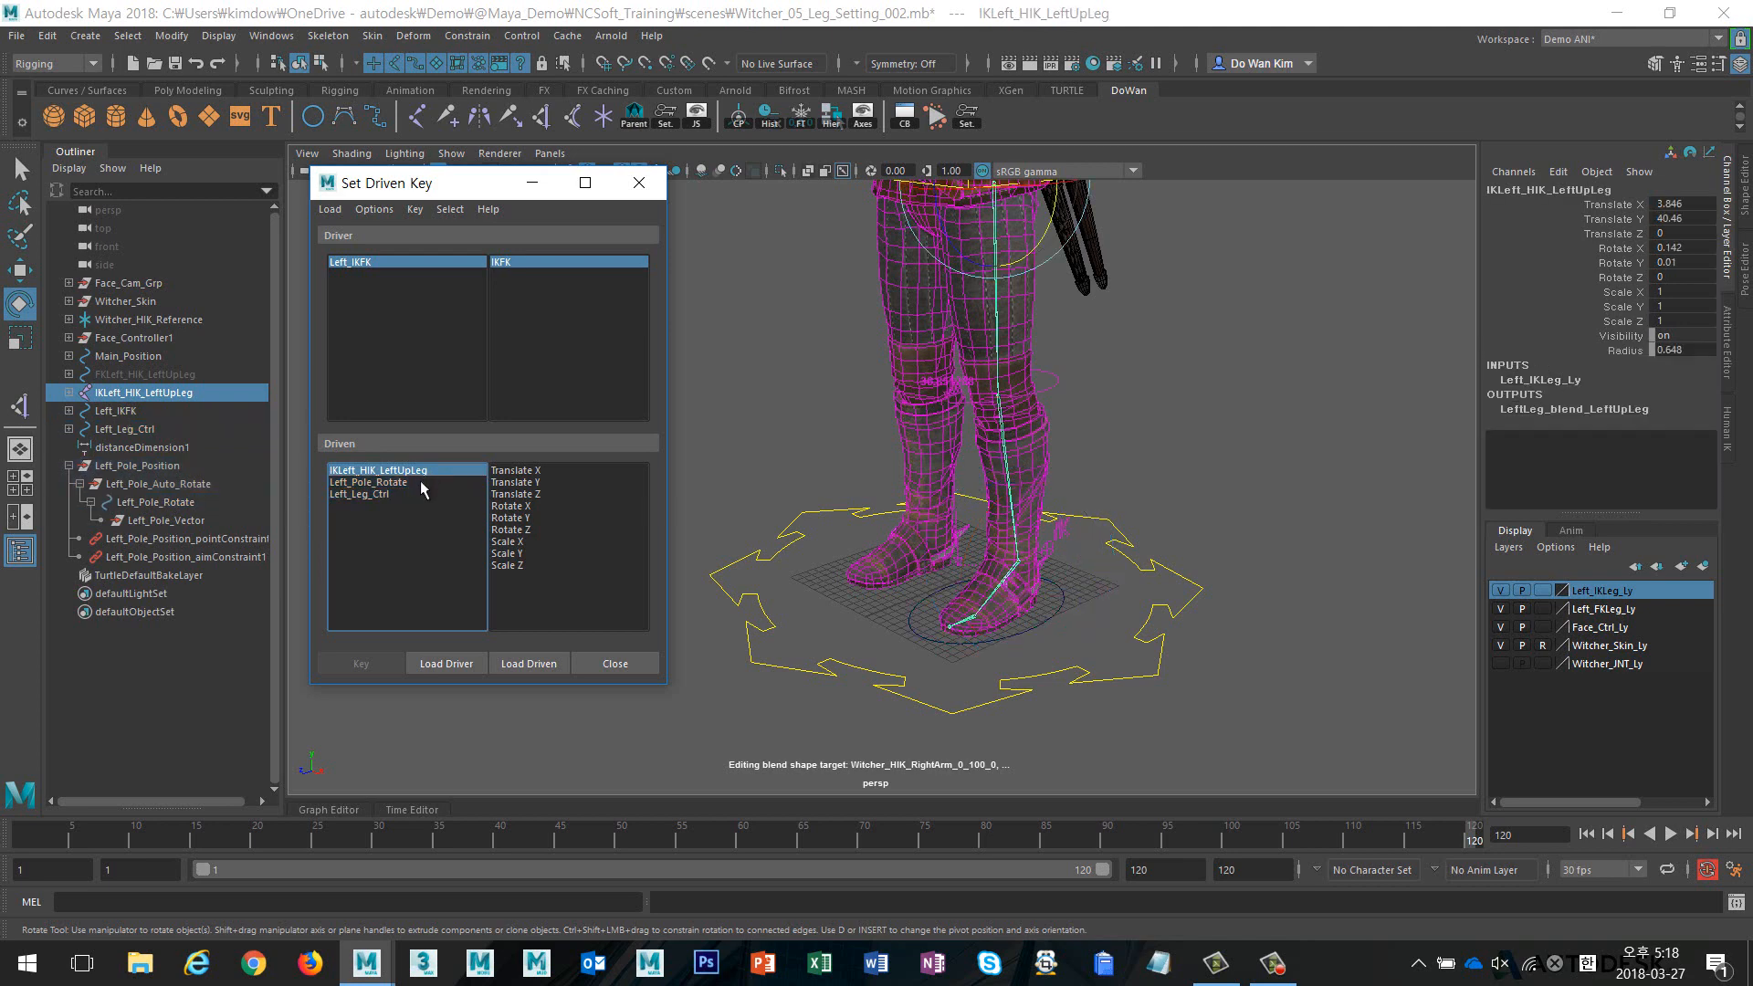
left_click(420, 482)
left_click(418, 494)
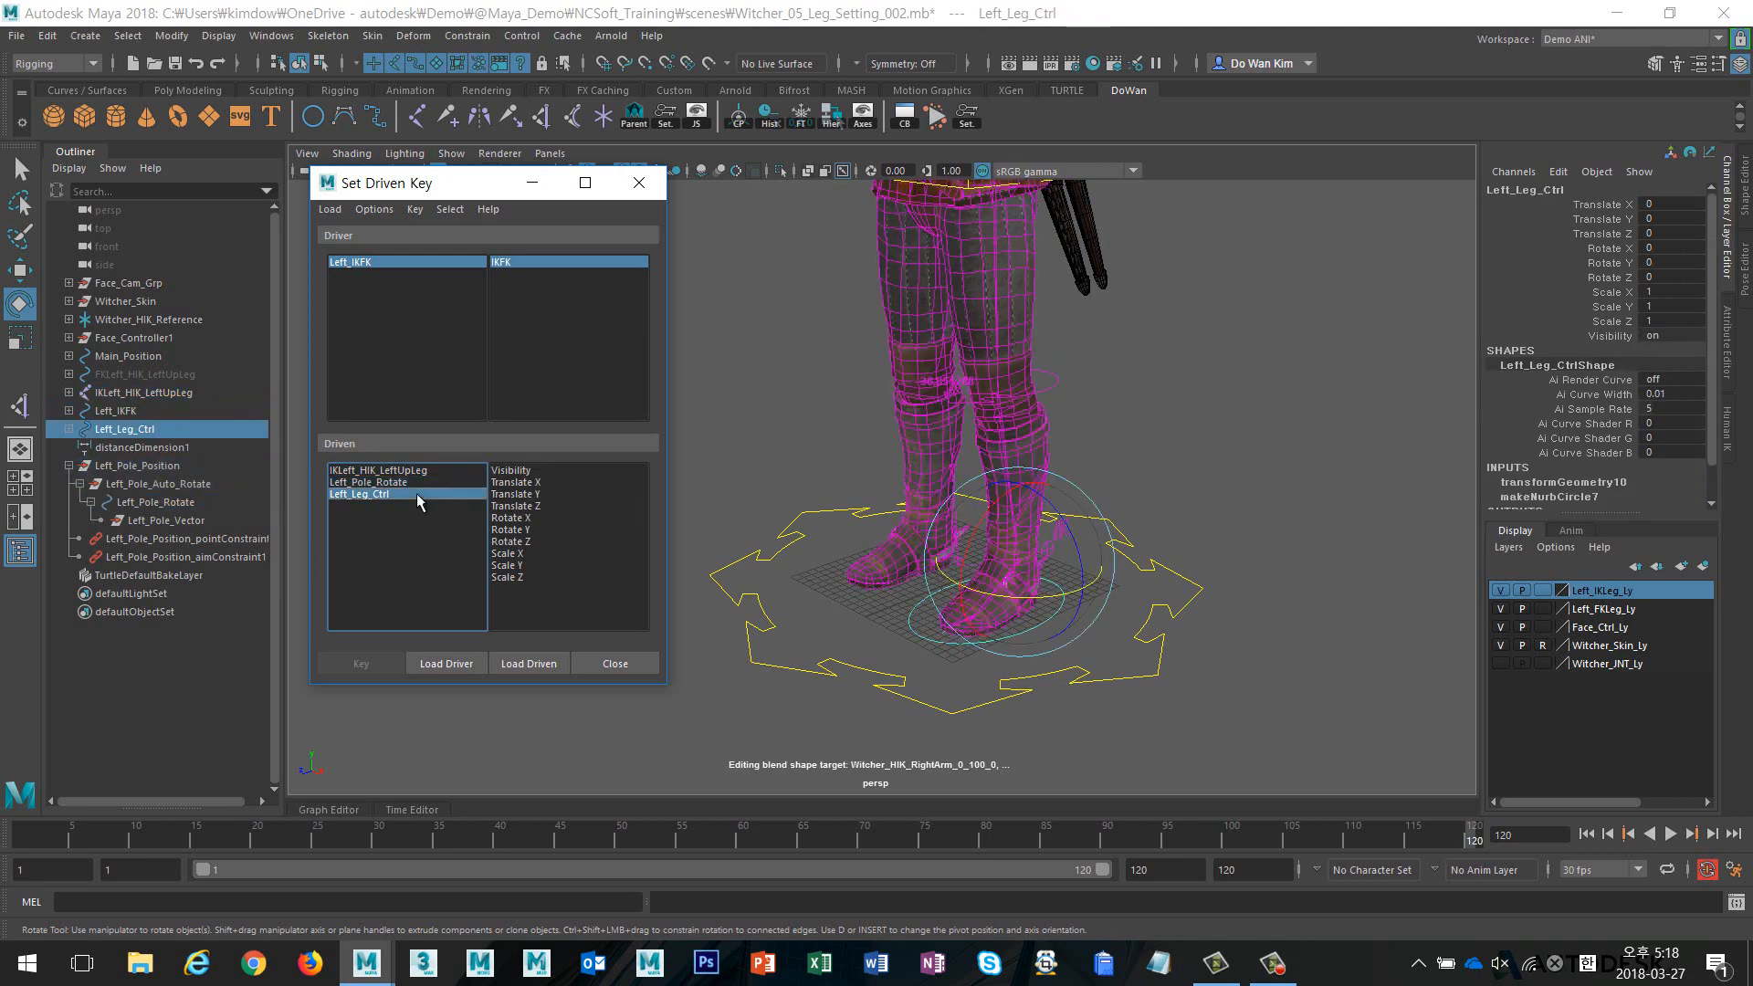
left_click(422, 470)
left_click(1597, 338)
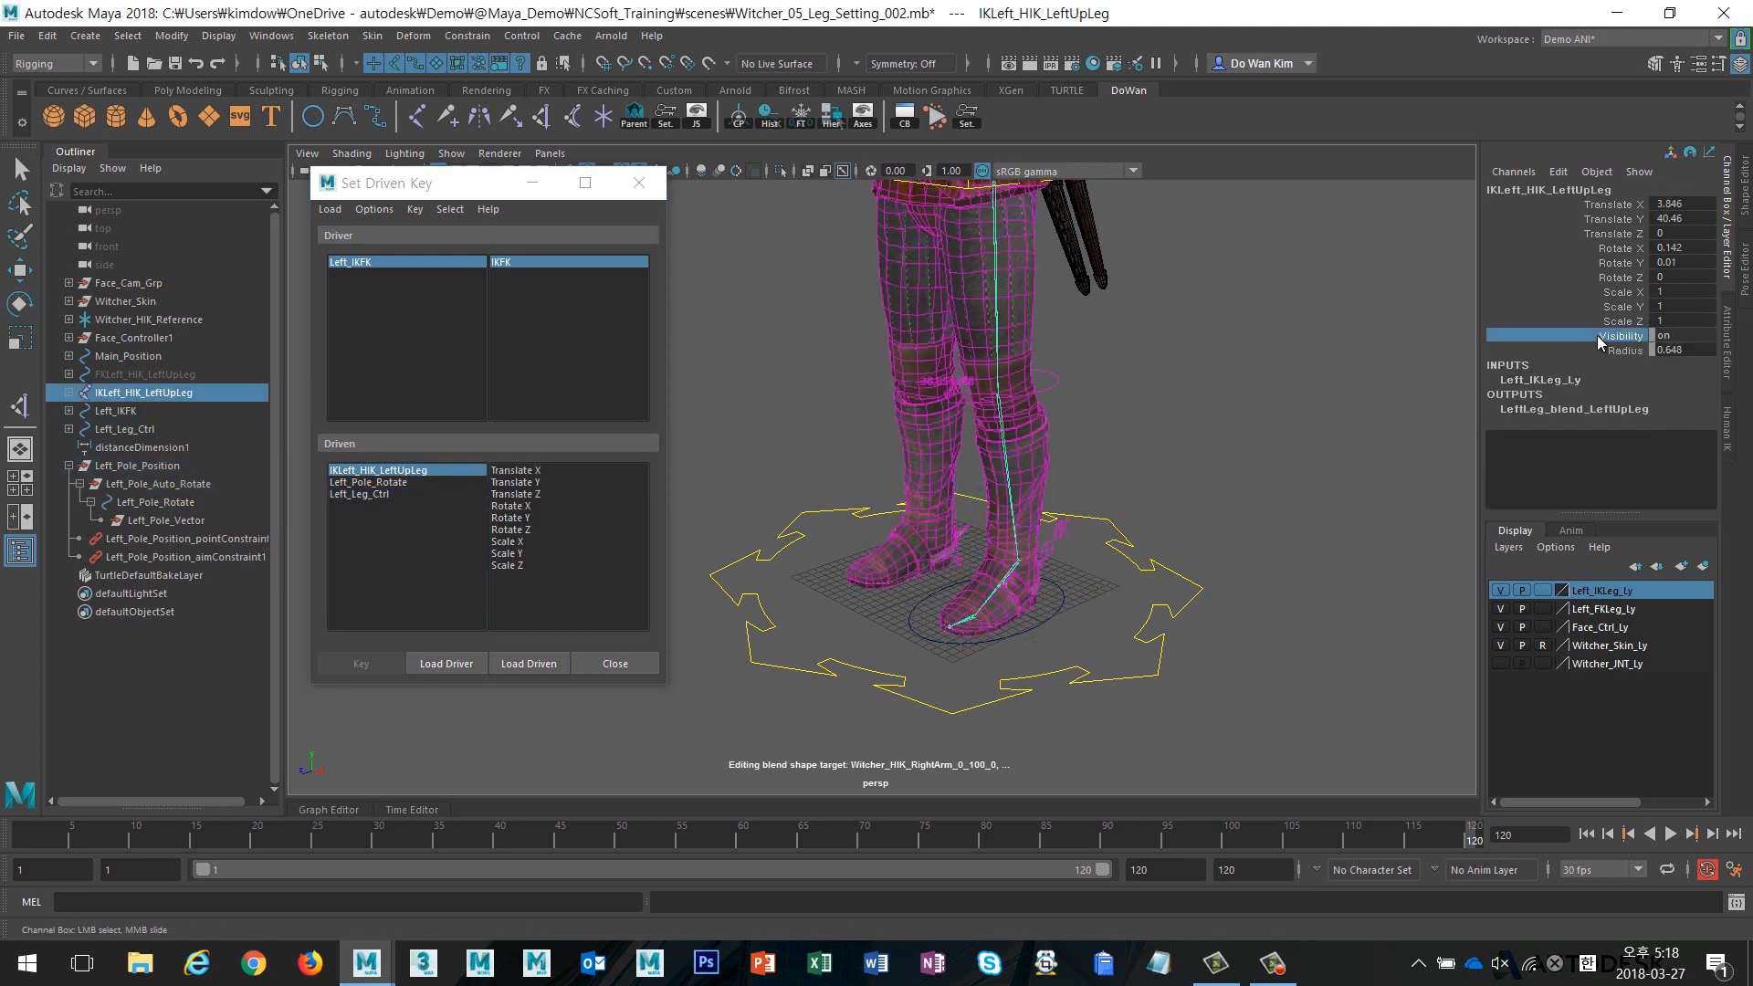
right_click(1596, 337)
left_click(1599, 742)
left_click(518, 666)
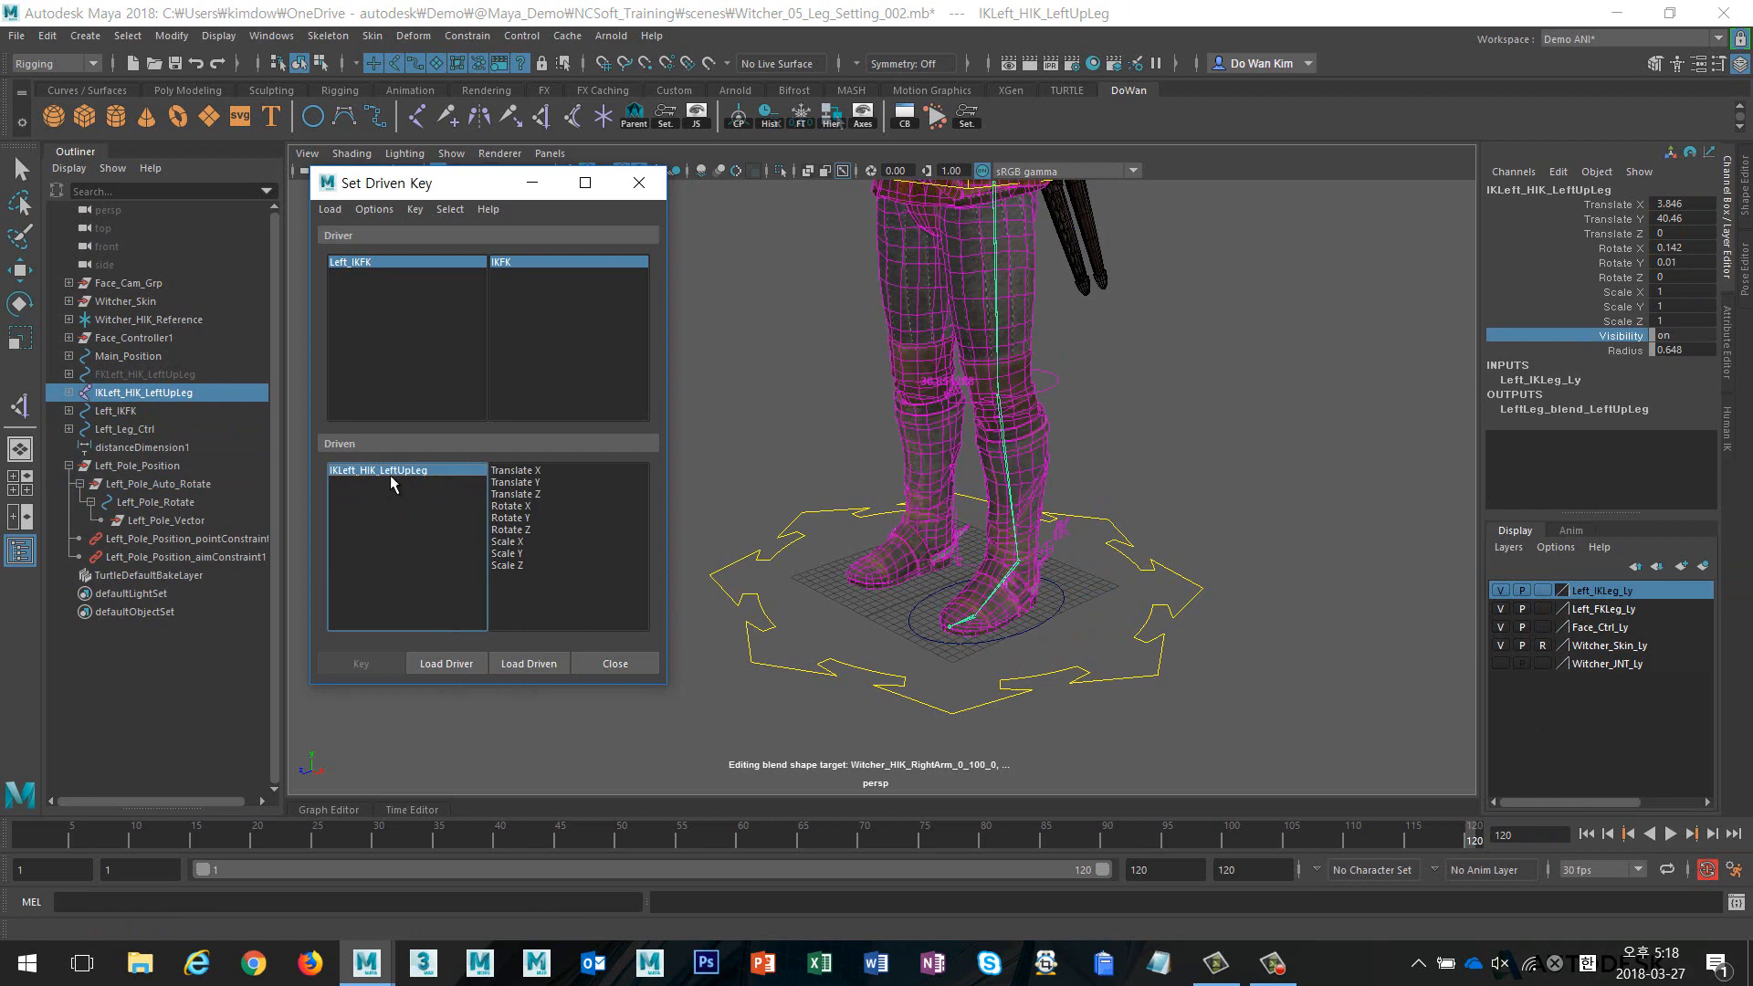
left_click(1599, 336)
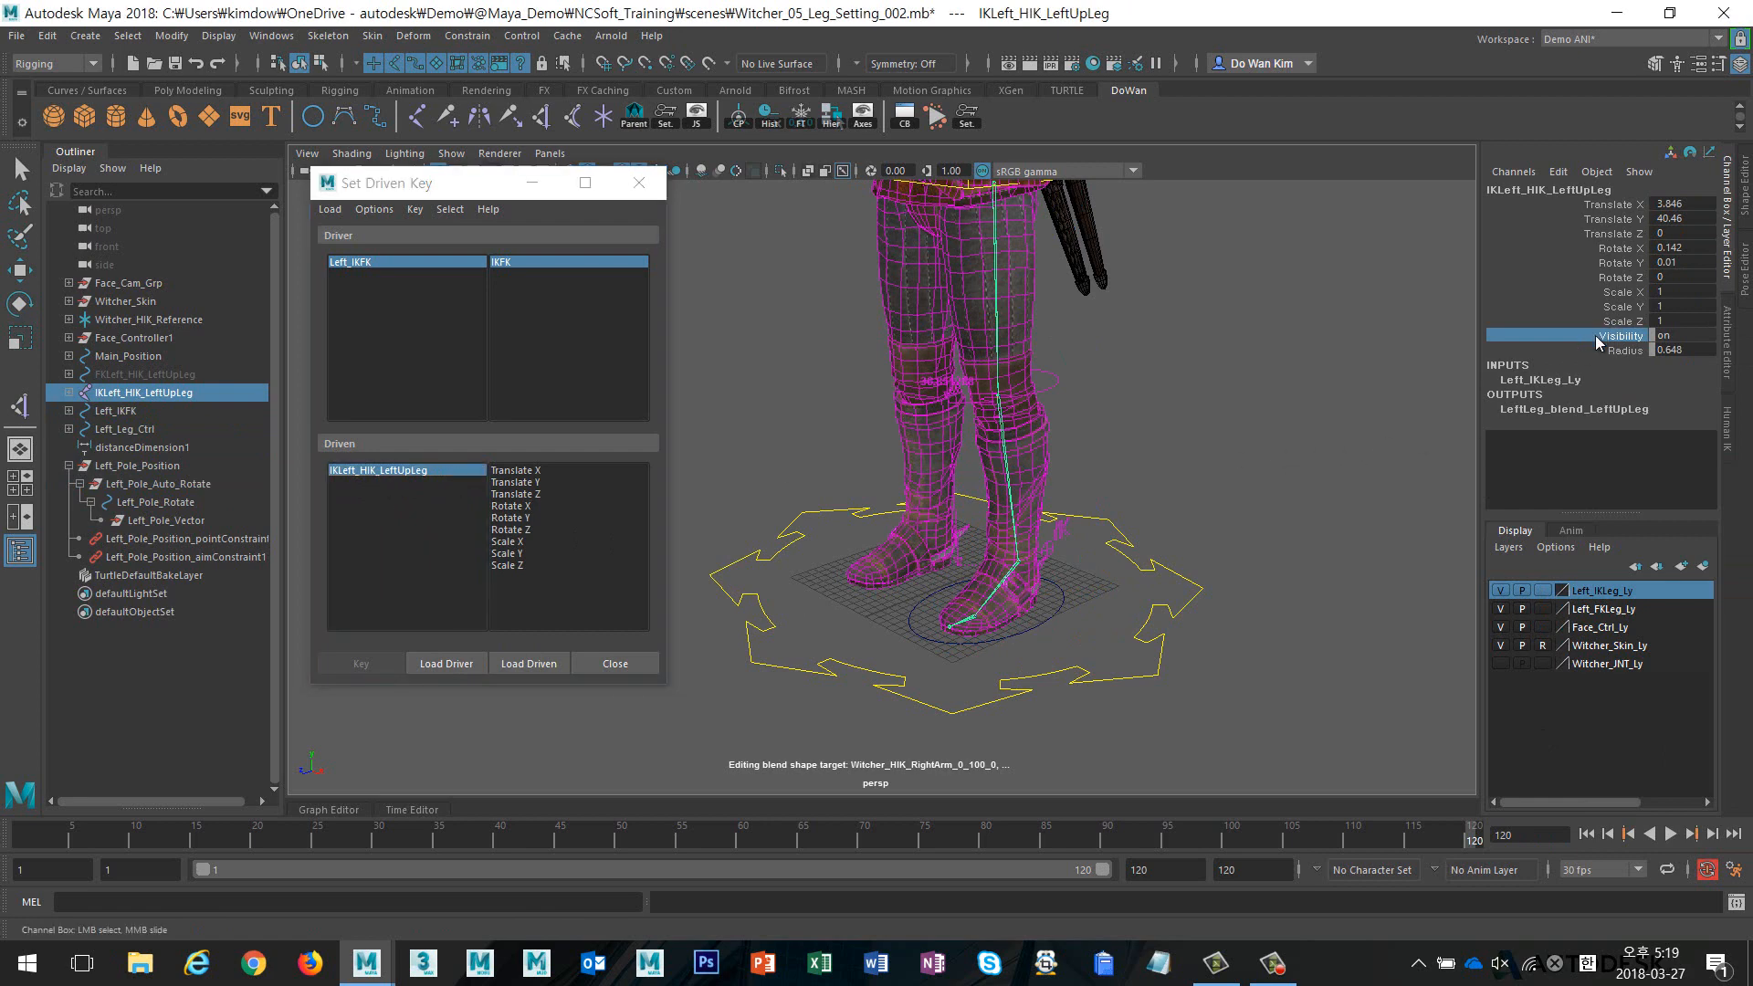
Load only the Left_Pole_Rotate and Left_Leg_Ctrl curves as the driven objects
left_click_drag(1222, 396, 1213, 388, "alt")
middle_click_drag(1211, 356, 1206, 412, "alt")
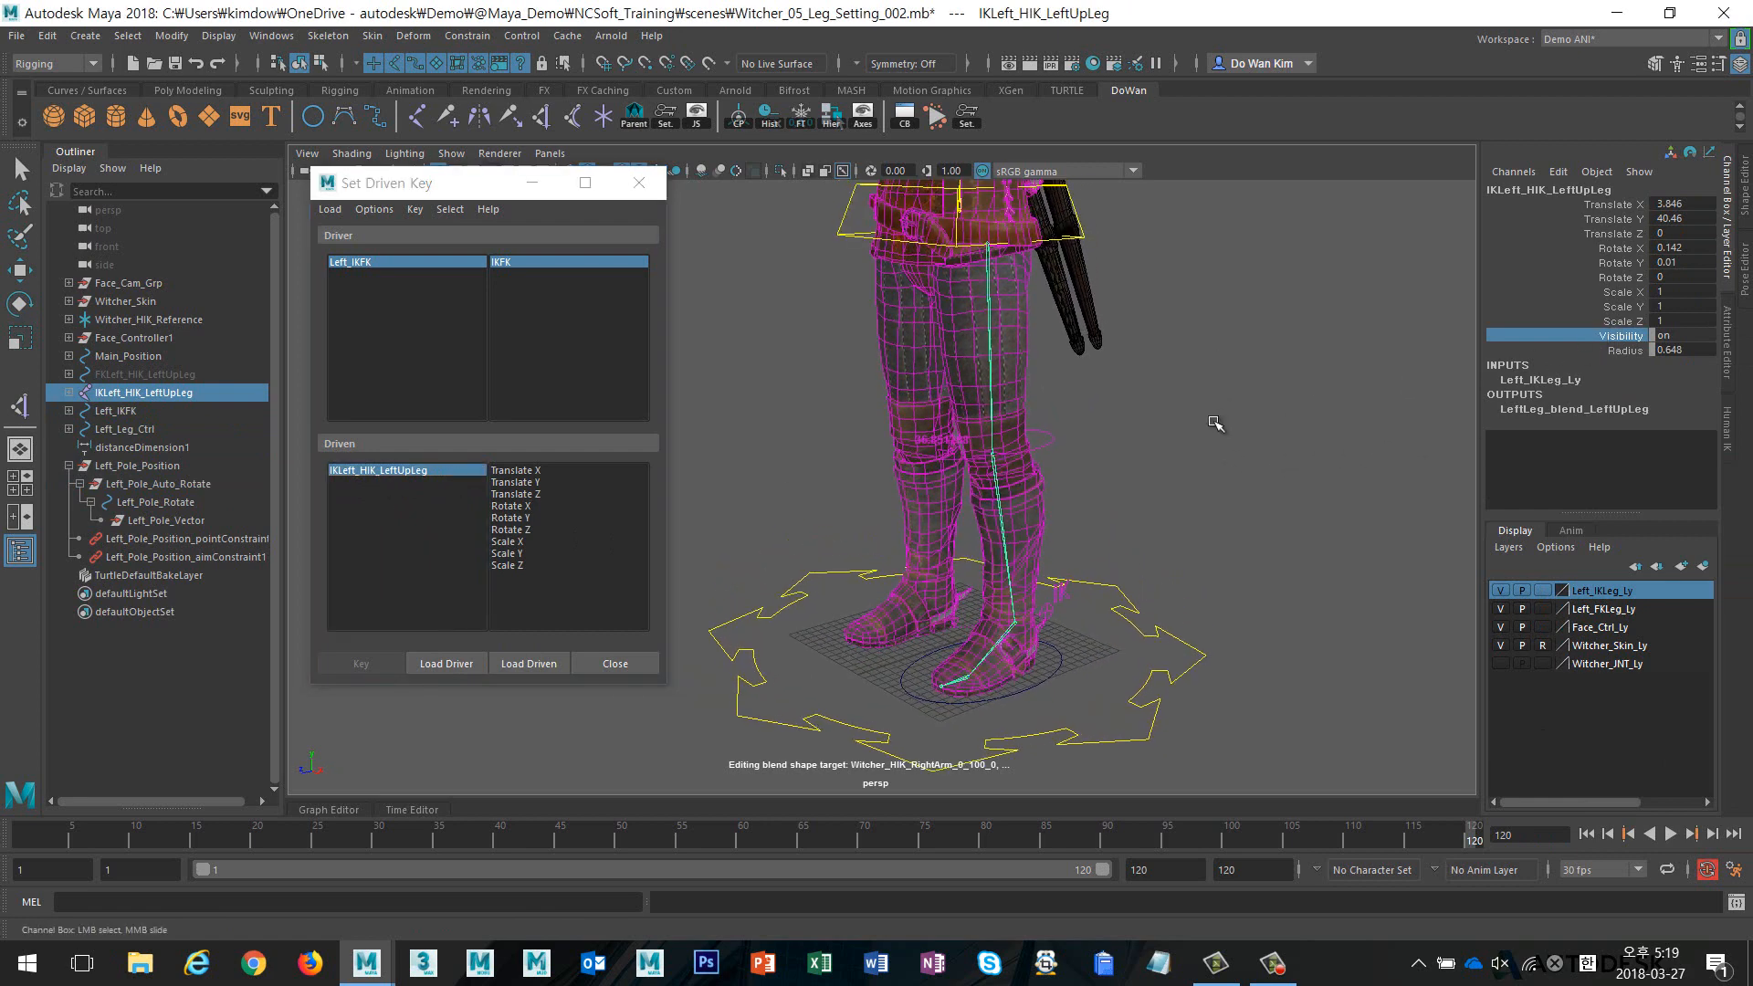
left_click_drag(1238, 548, 1178, 546, "alt")
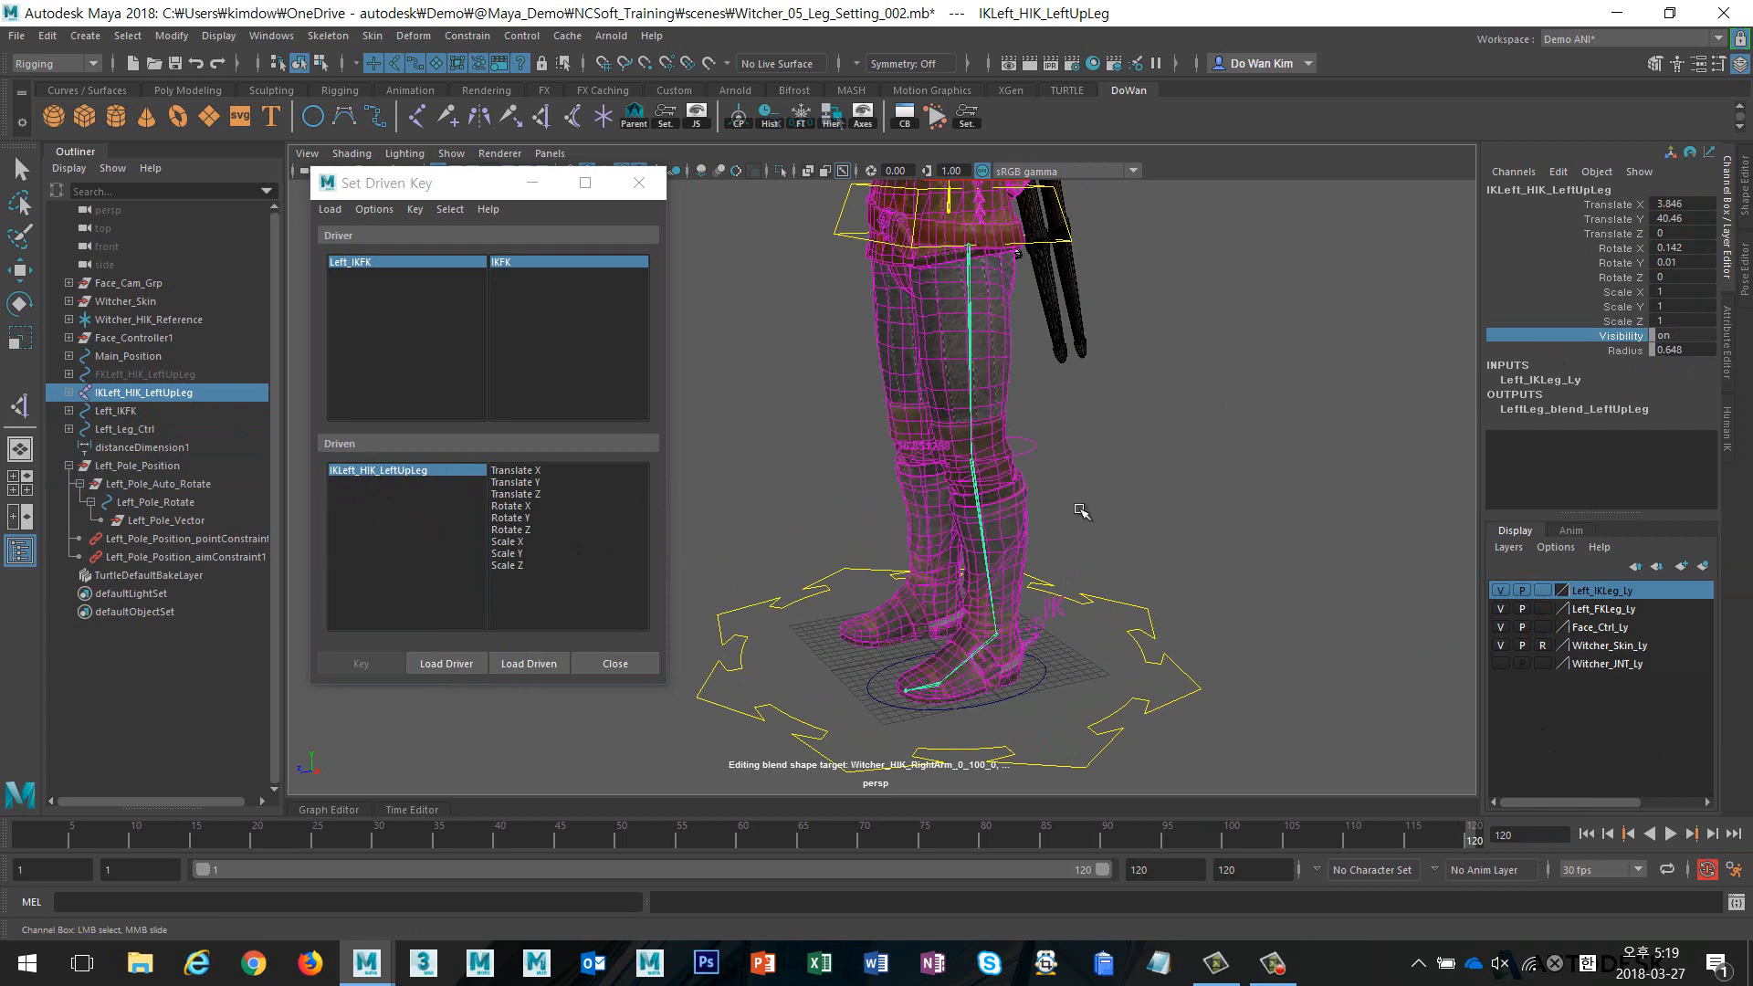
left_click(1082, 511)
key("e")
left_click(1034, 449)
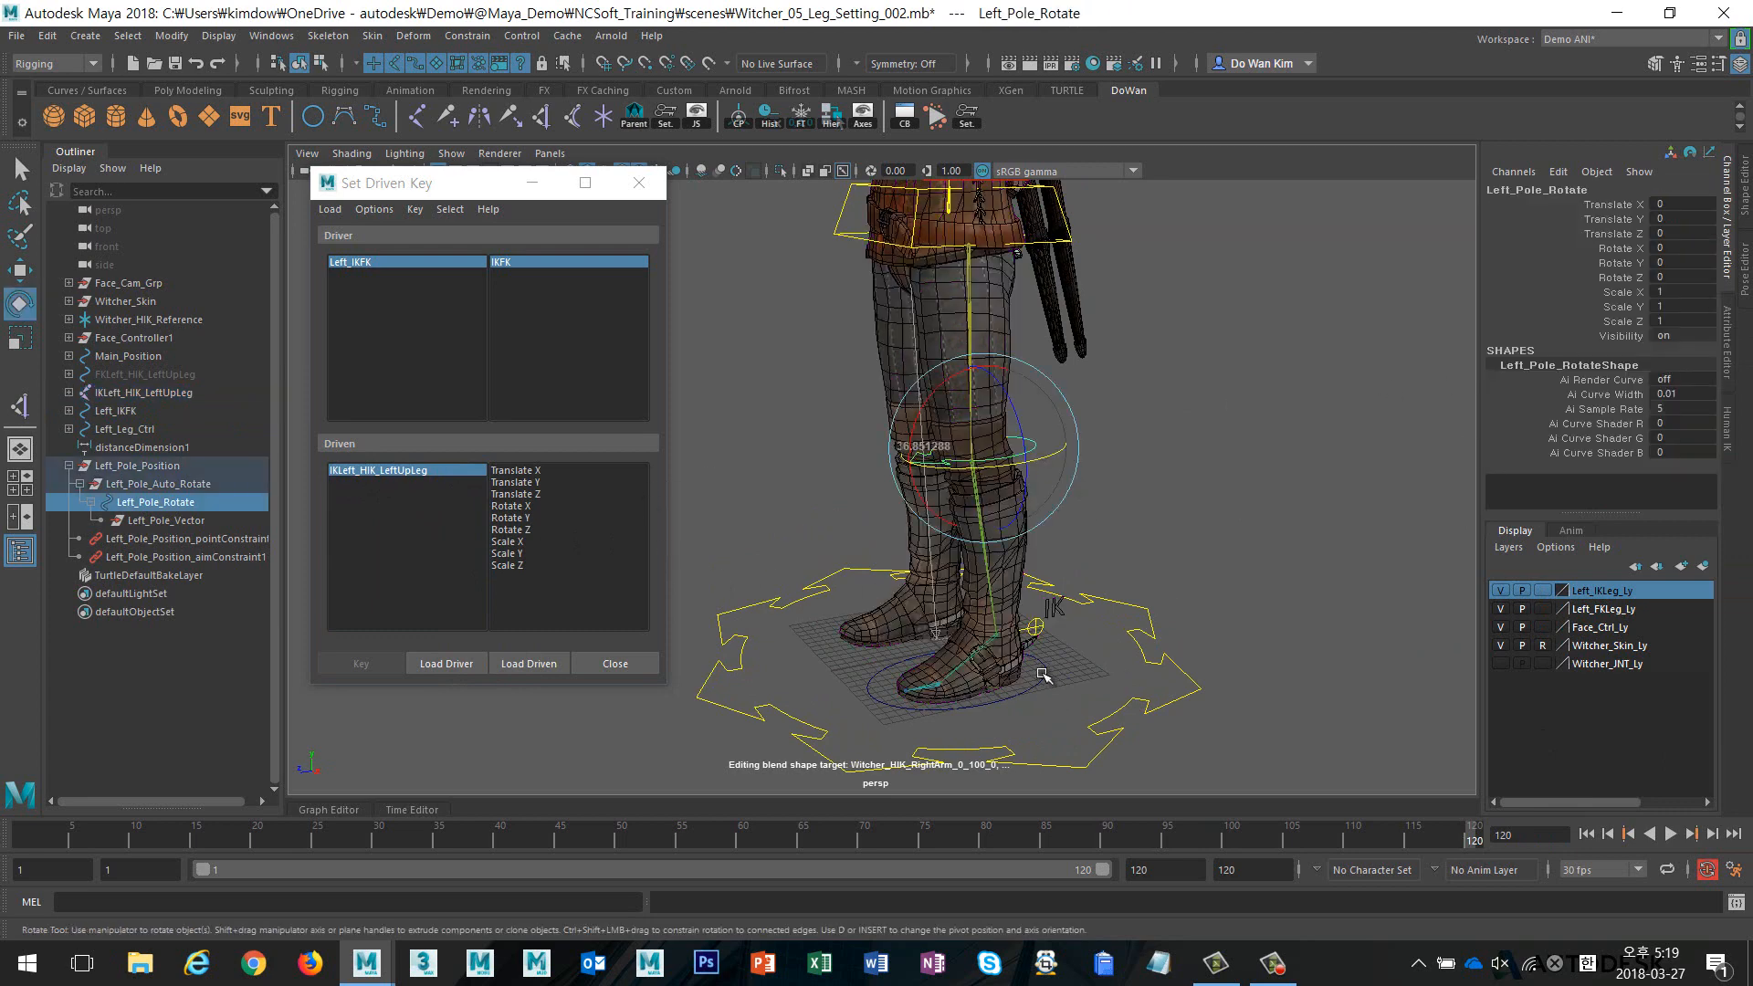
left_click(1043, 680, "shift")
left_click(529, 664)
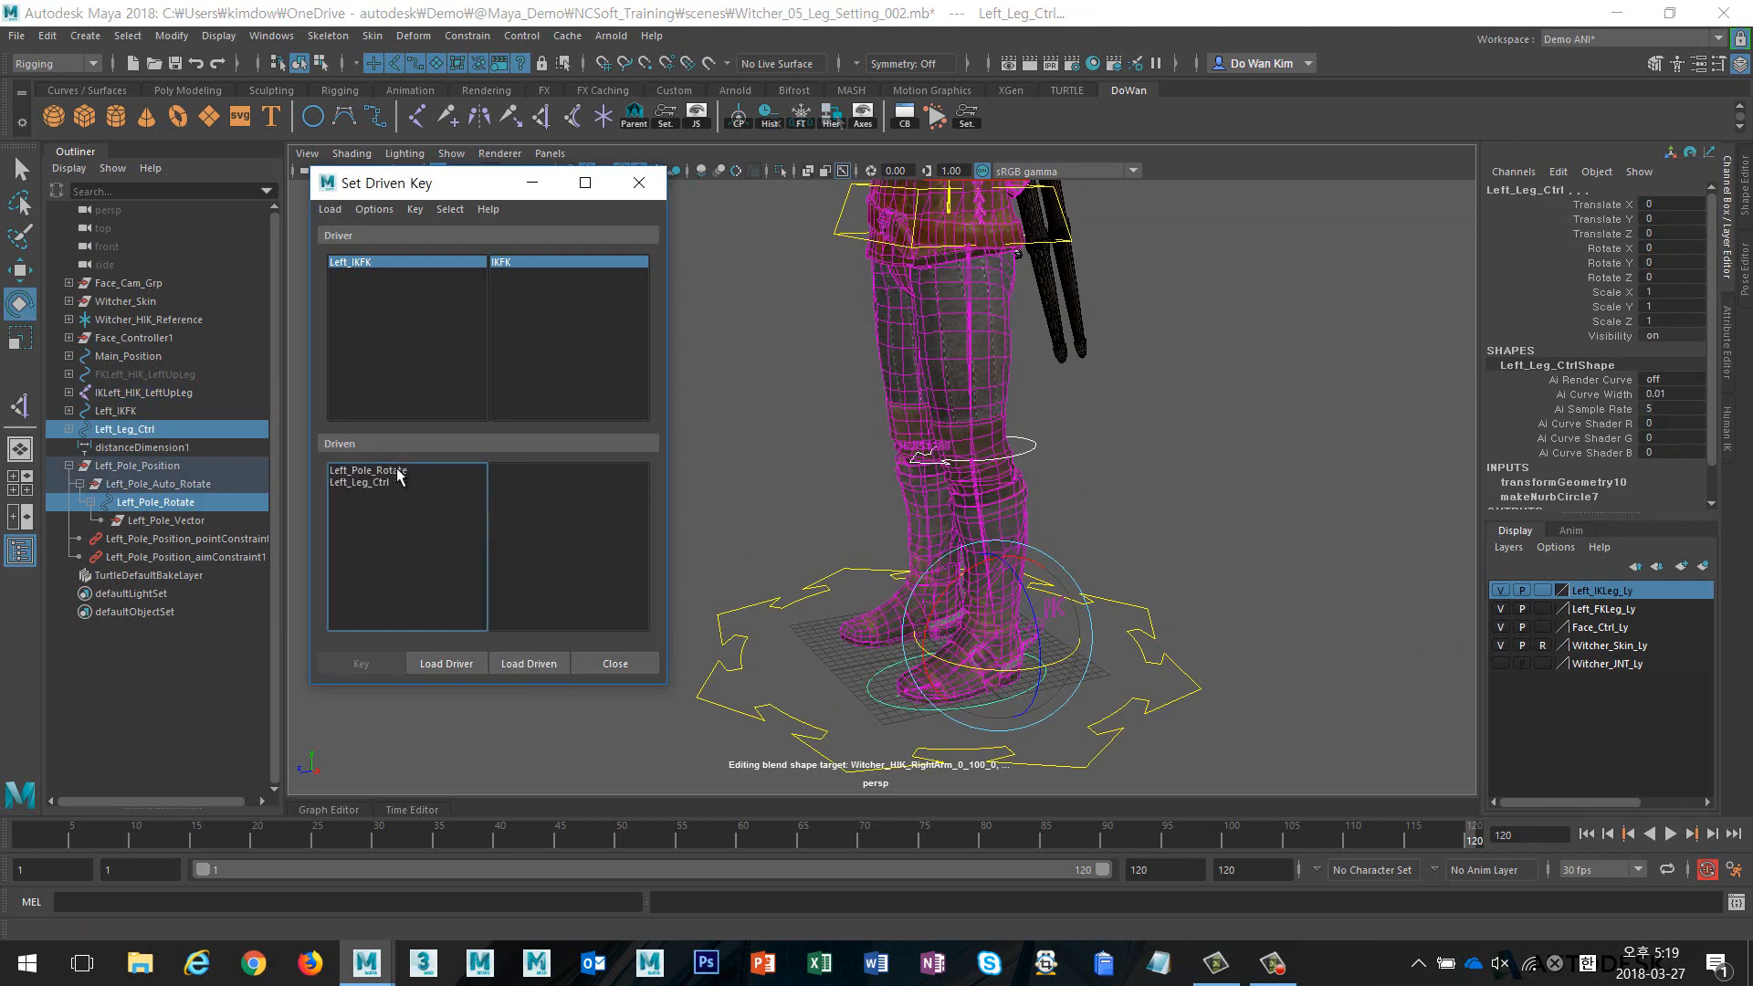
Key the Visibility of both driven controls against the current IKFK value of Left_IKFK
left_click_drag(402, 471, 402, 483)
left_click(523, 472)
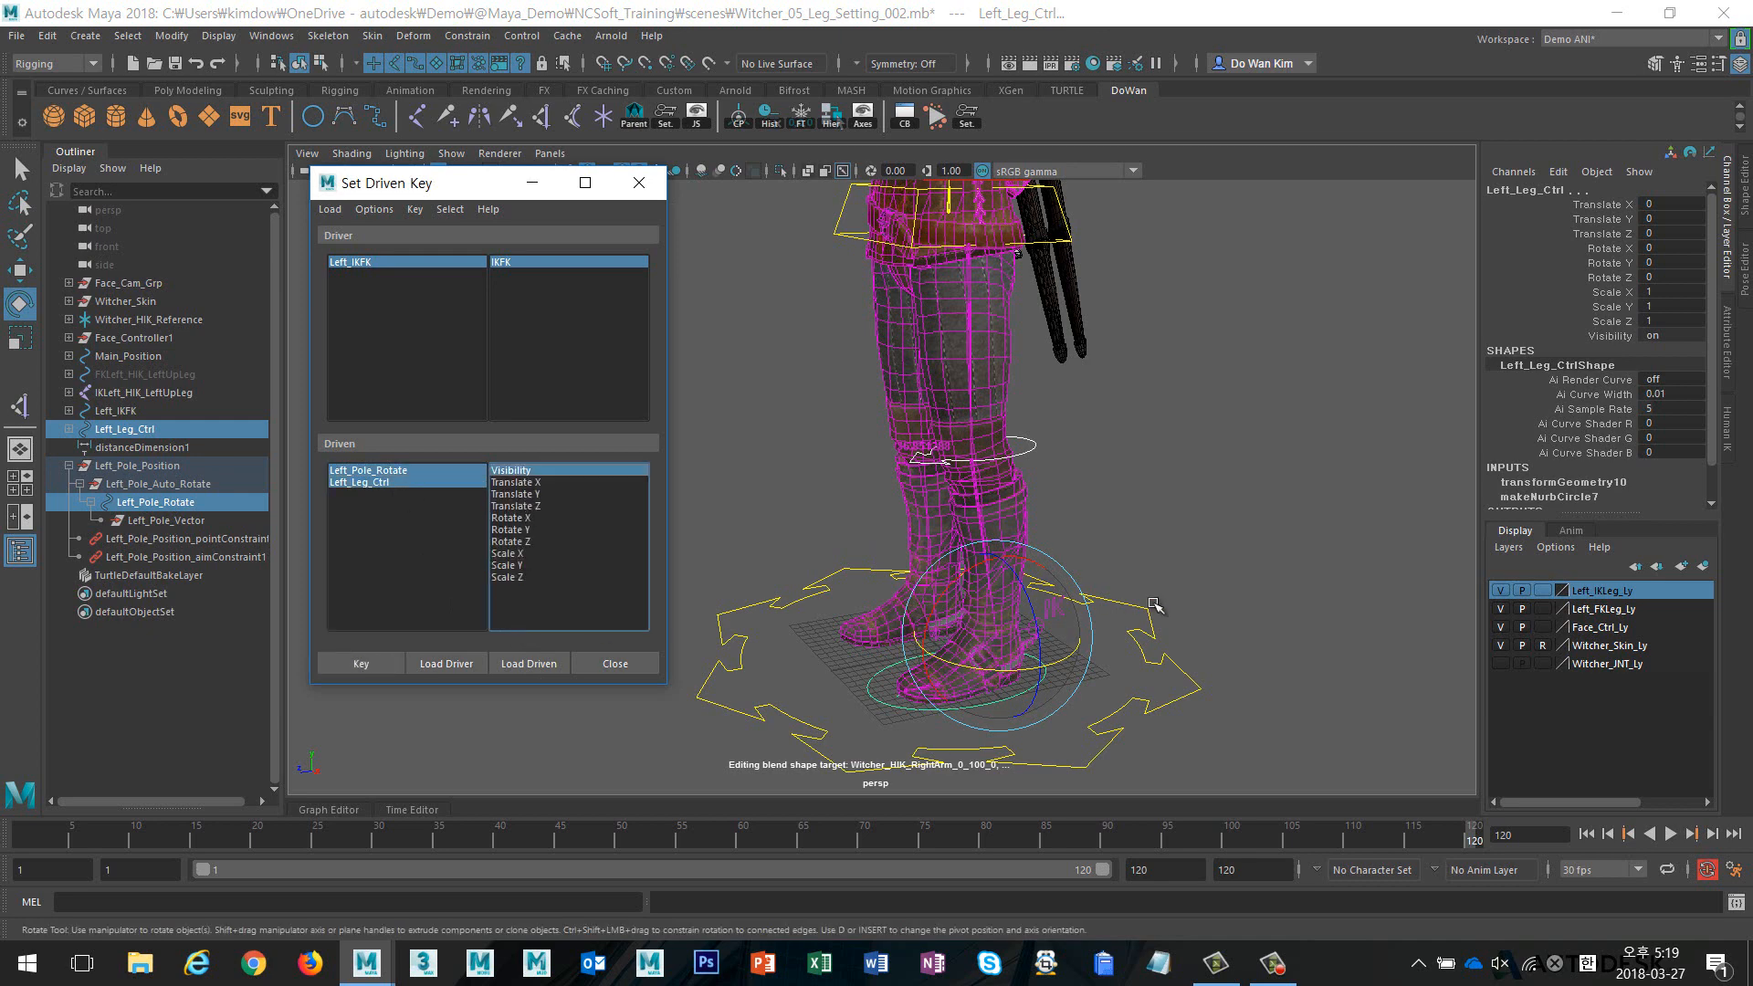
left_click_drag(1151, 600, 1116, 619, "alt")
left_click(383, 667)
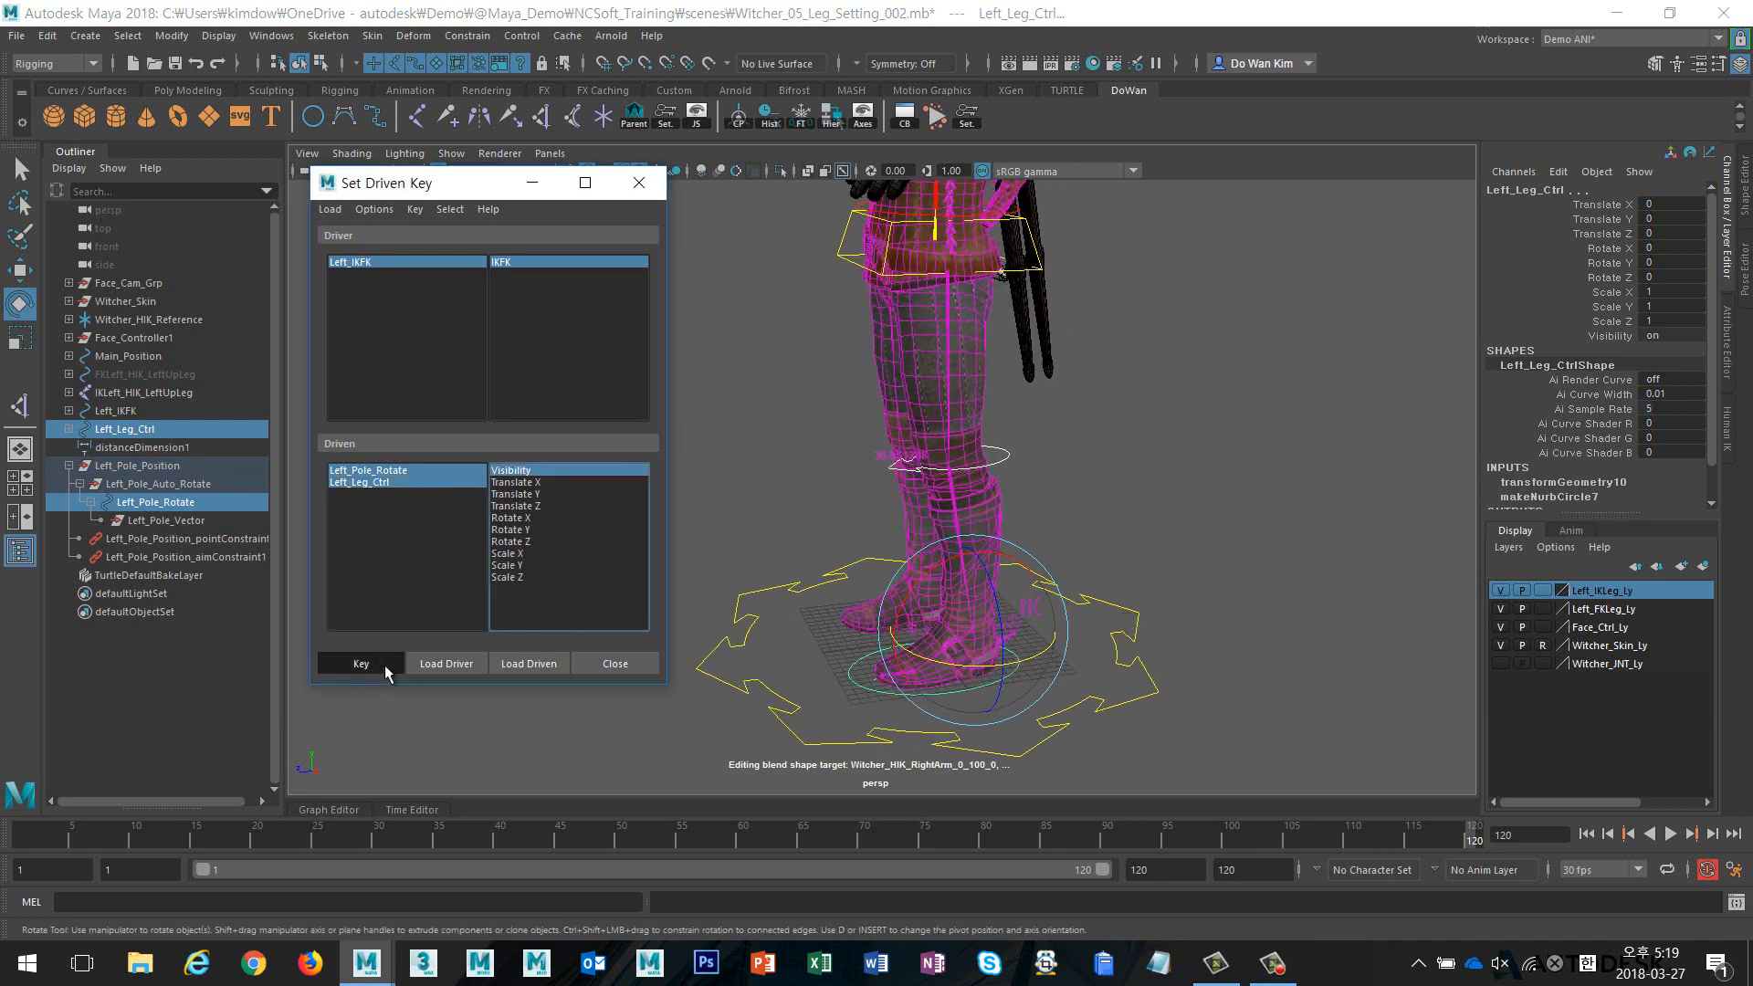
Set Left_IKFK's IKFK to 1, set Visibility of Left_Pole_Rotate and Left_Leg_Ctrl to 0, and key that driven state
left_click(445, 263)
left_click(1558, 203)
middle_click_drag(1242, 306, 1387, 308)
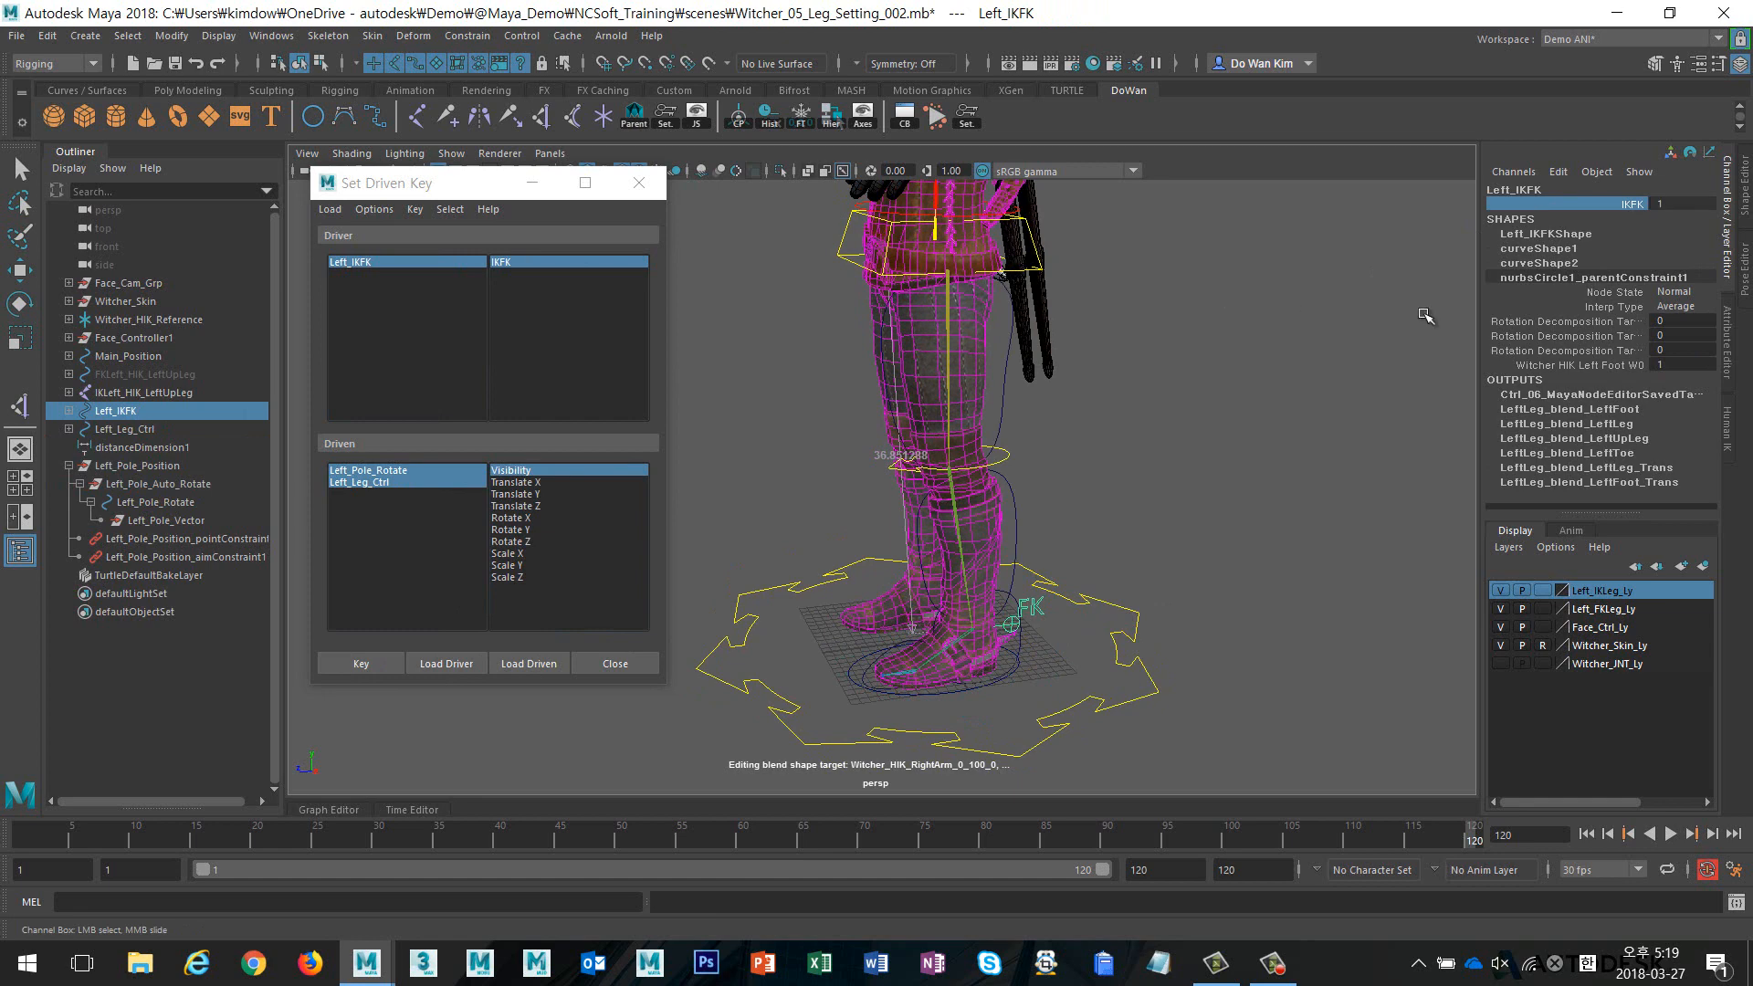
middle_click_drag(1231, 451, 1261, 372, "alt")
left_click_drag(426, 469, 422, 483)
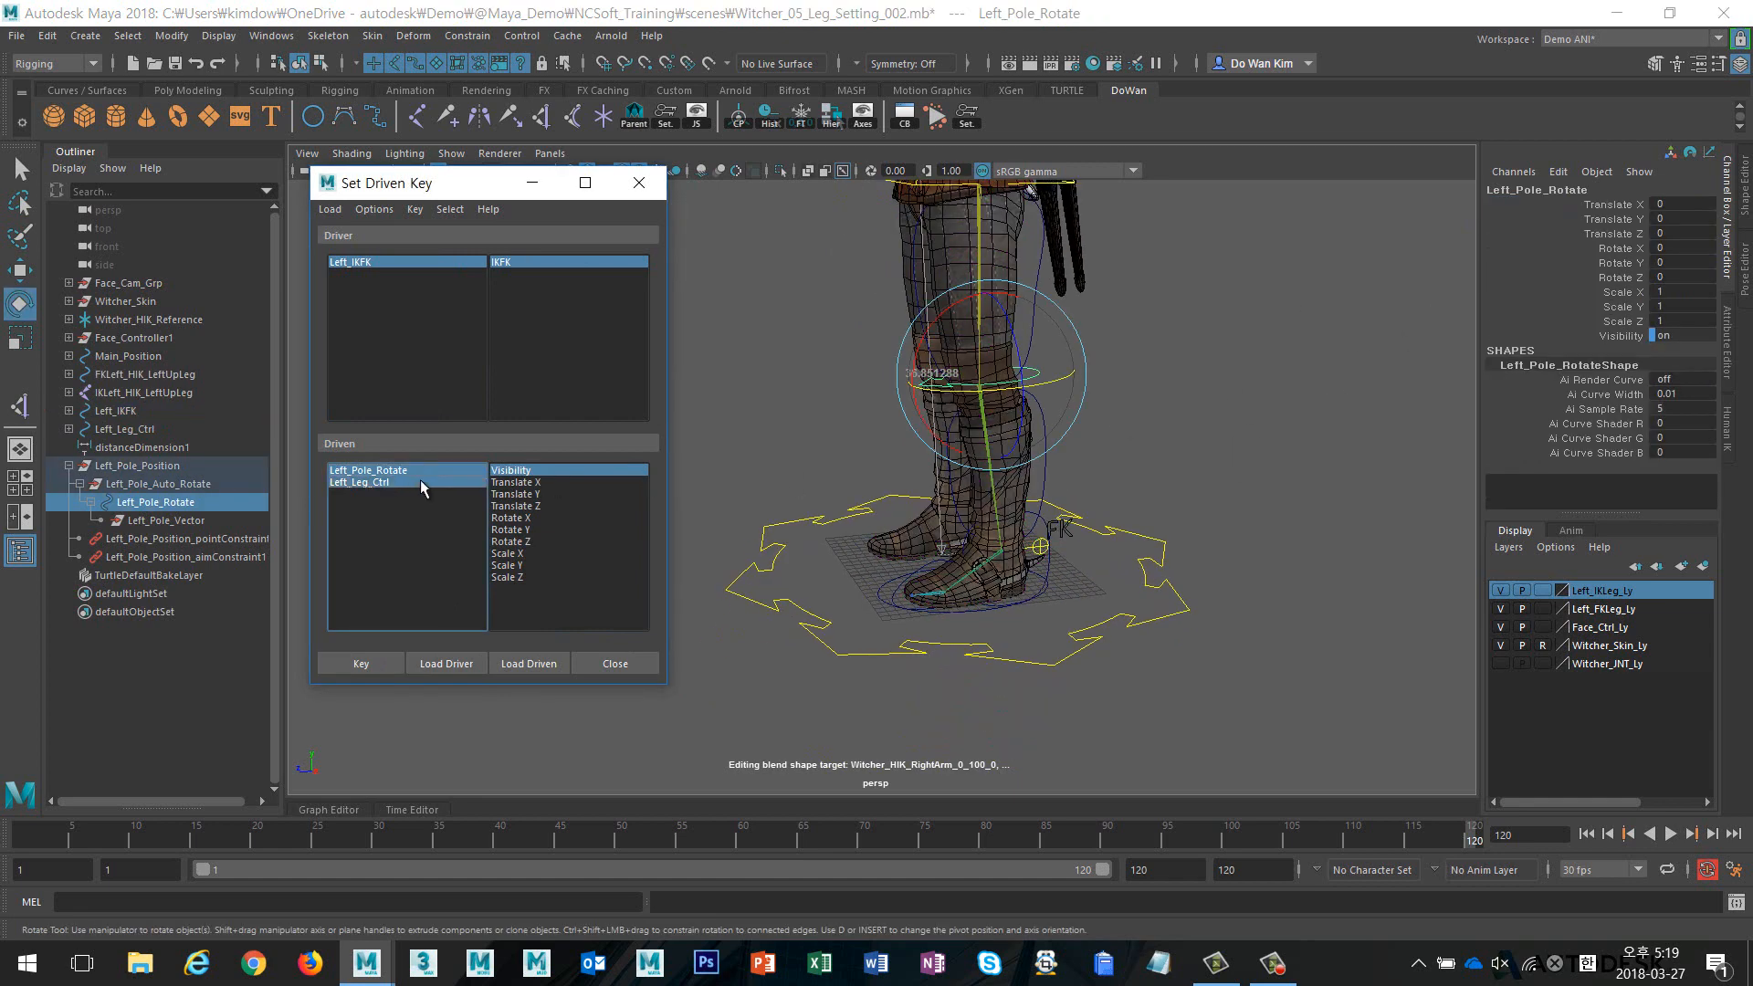
double_click(1664, 335)
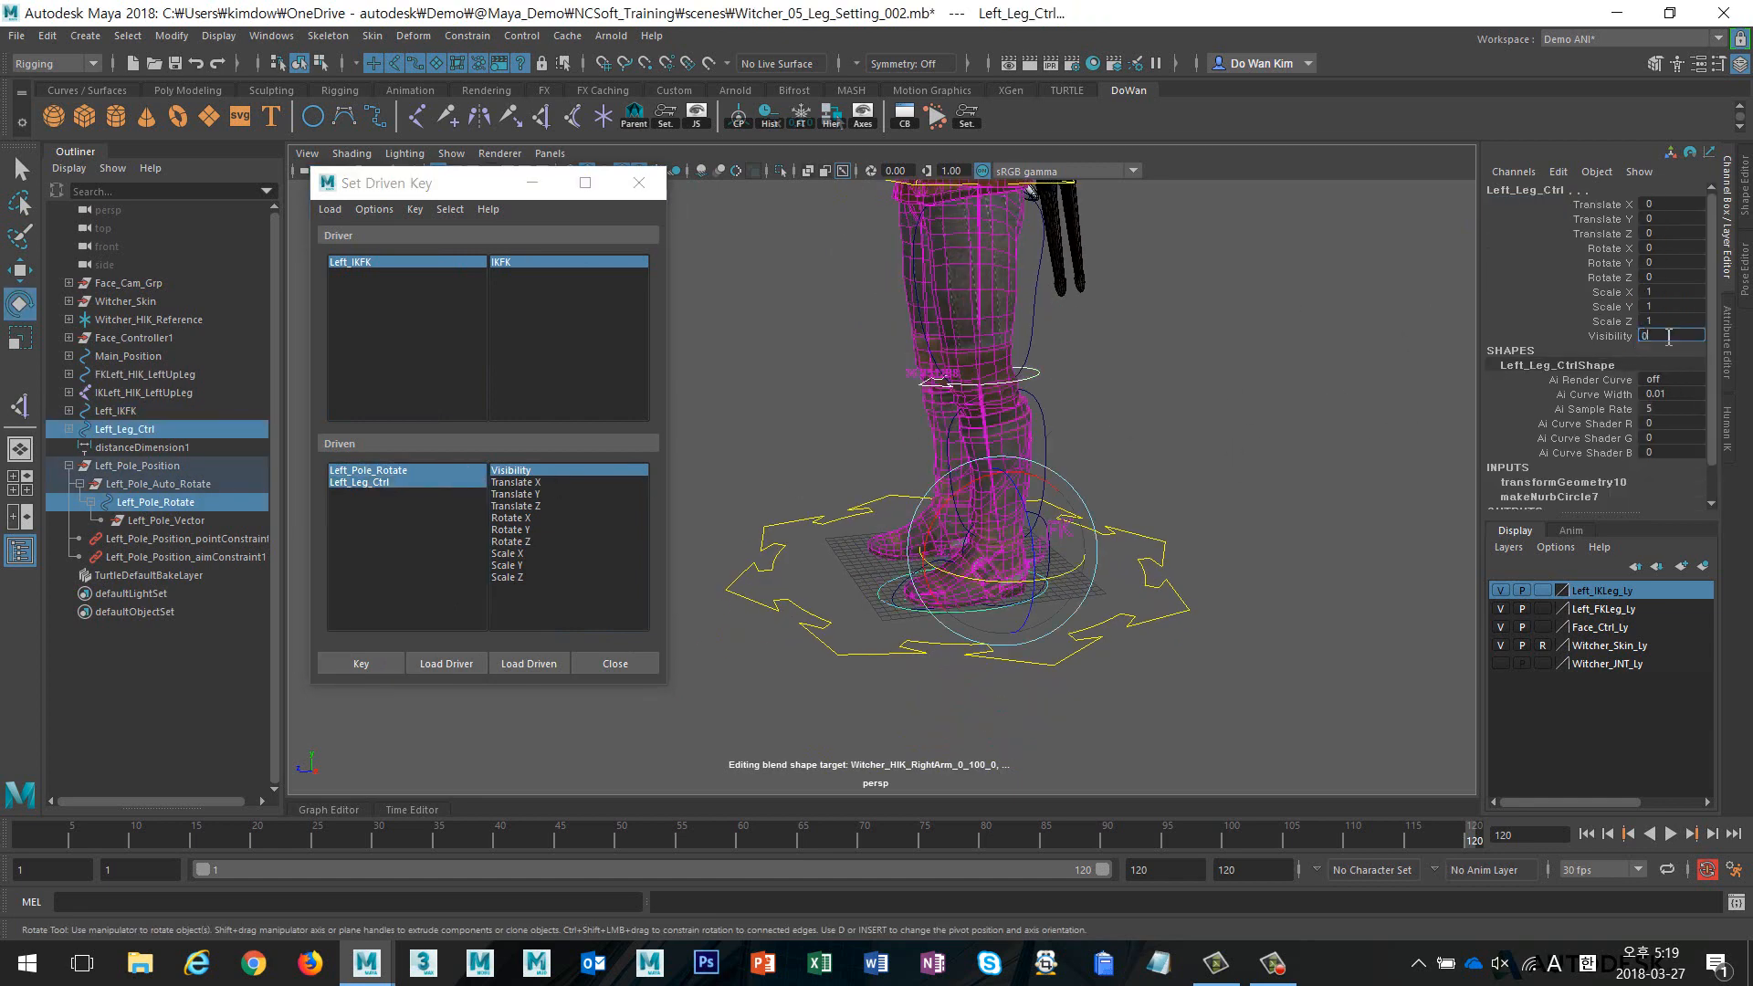
type("0")
key("Return")
left_click(388, 664)
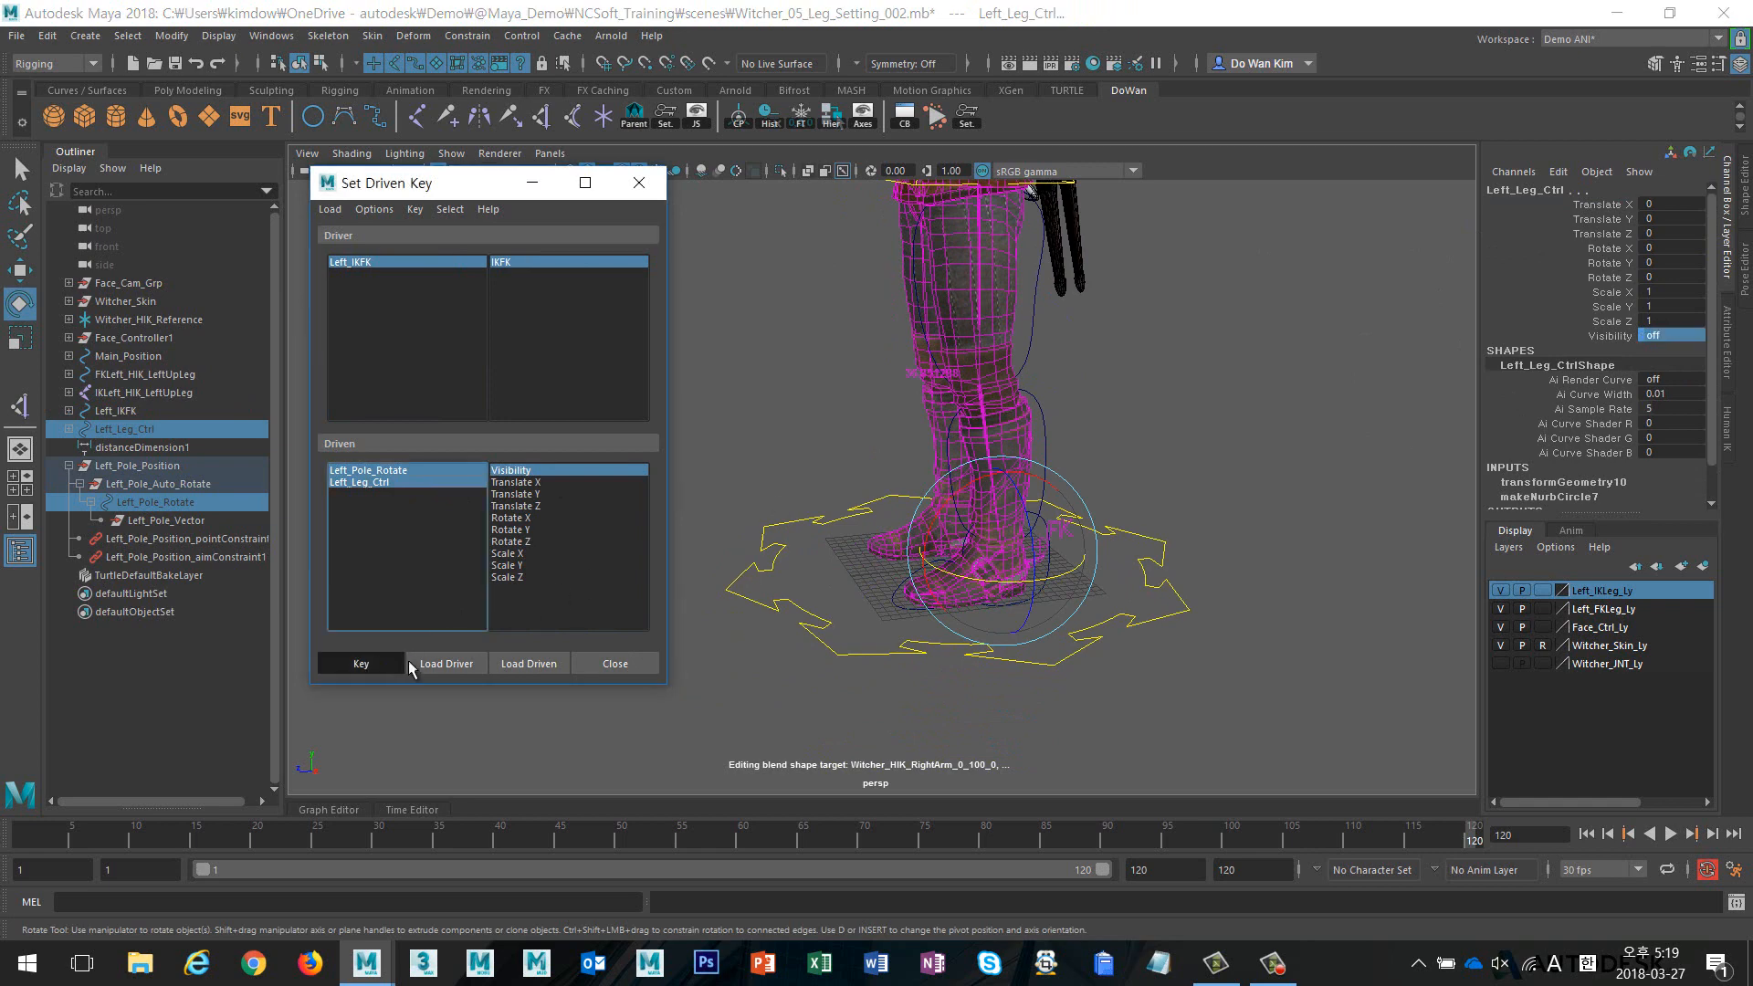
Close Set Driven Key and set Left_IKFK's IKFK back to 0 to test the visibility switching of the leg controls
left_click(599, 669)
left_click(988, 668)
left_click_drag(1108, 603, 1071, 604, "alt")
left_click(1006, 567)
left_click(1615, 203)
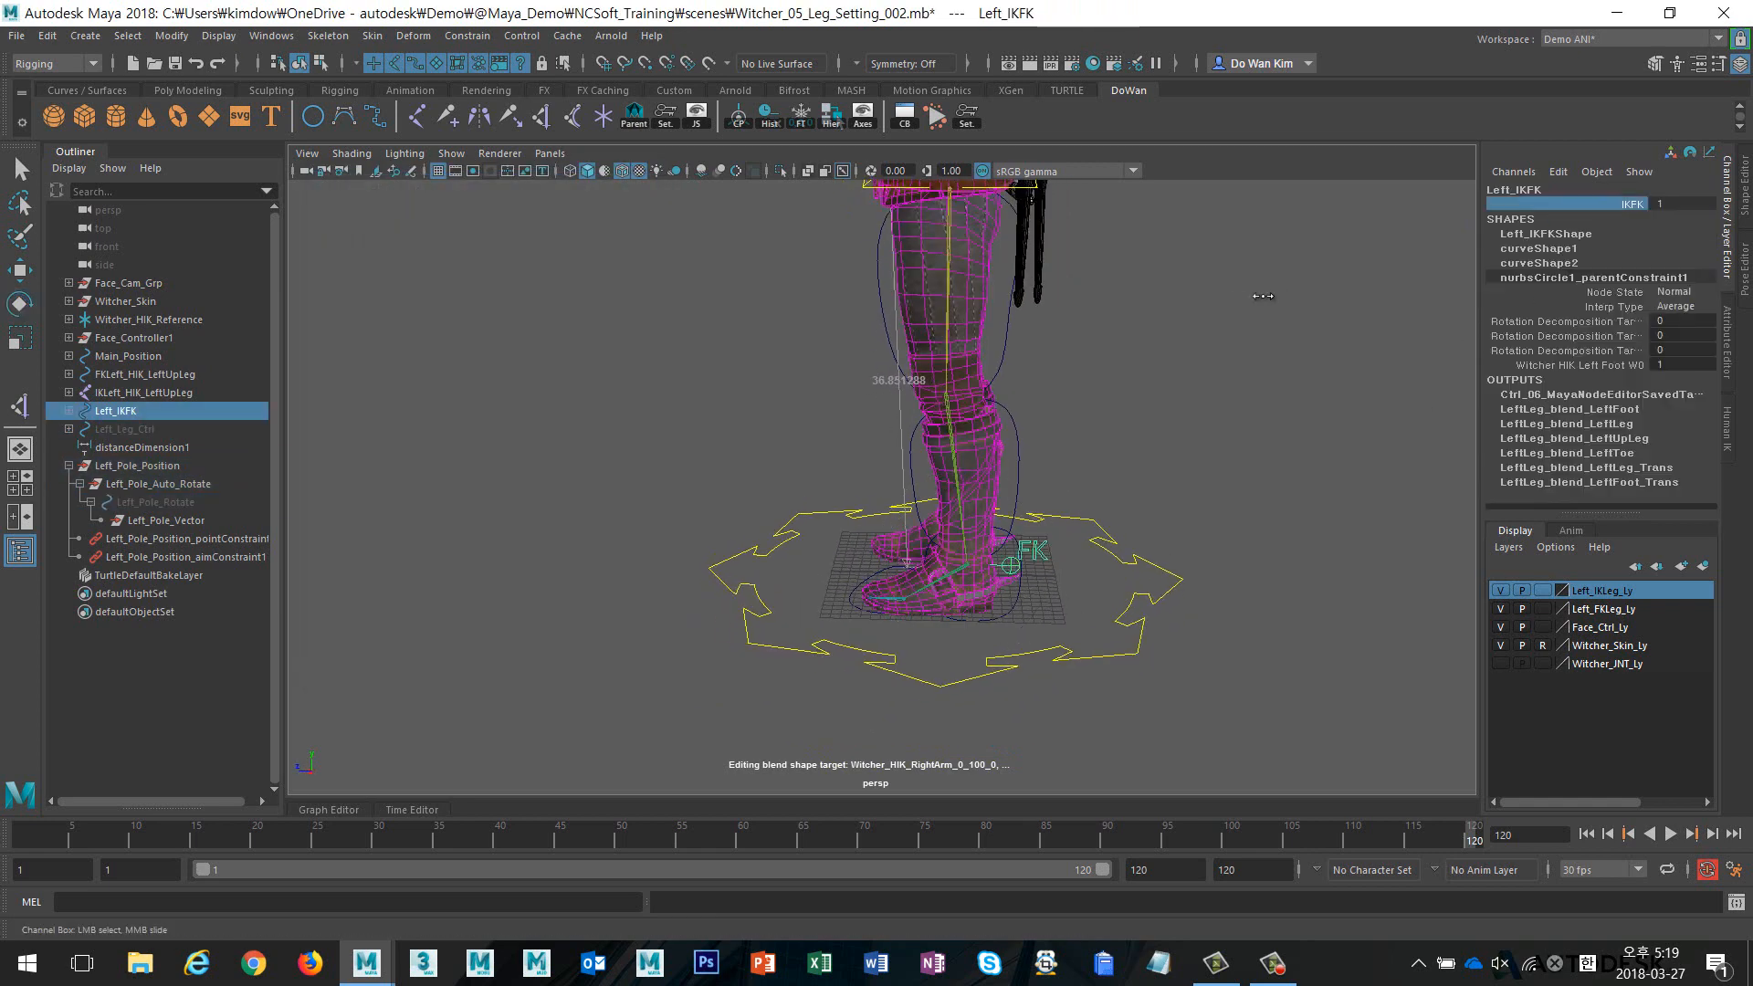
middle_click_drag(1353, 307, 1214, 309)
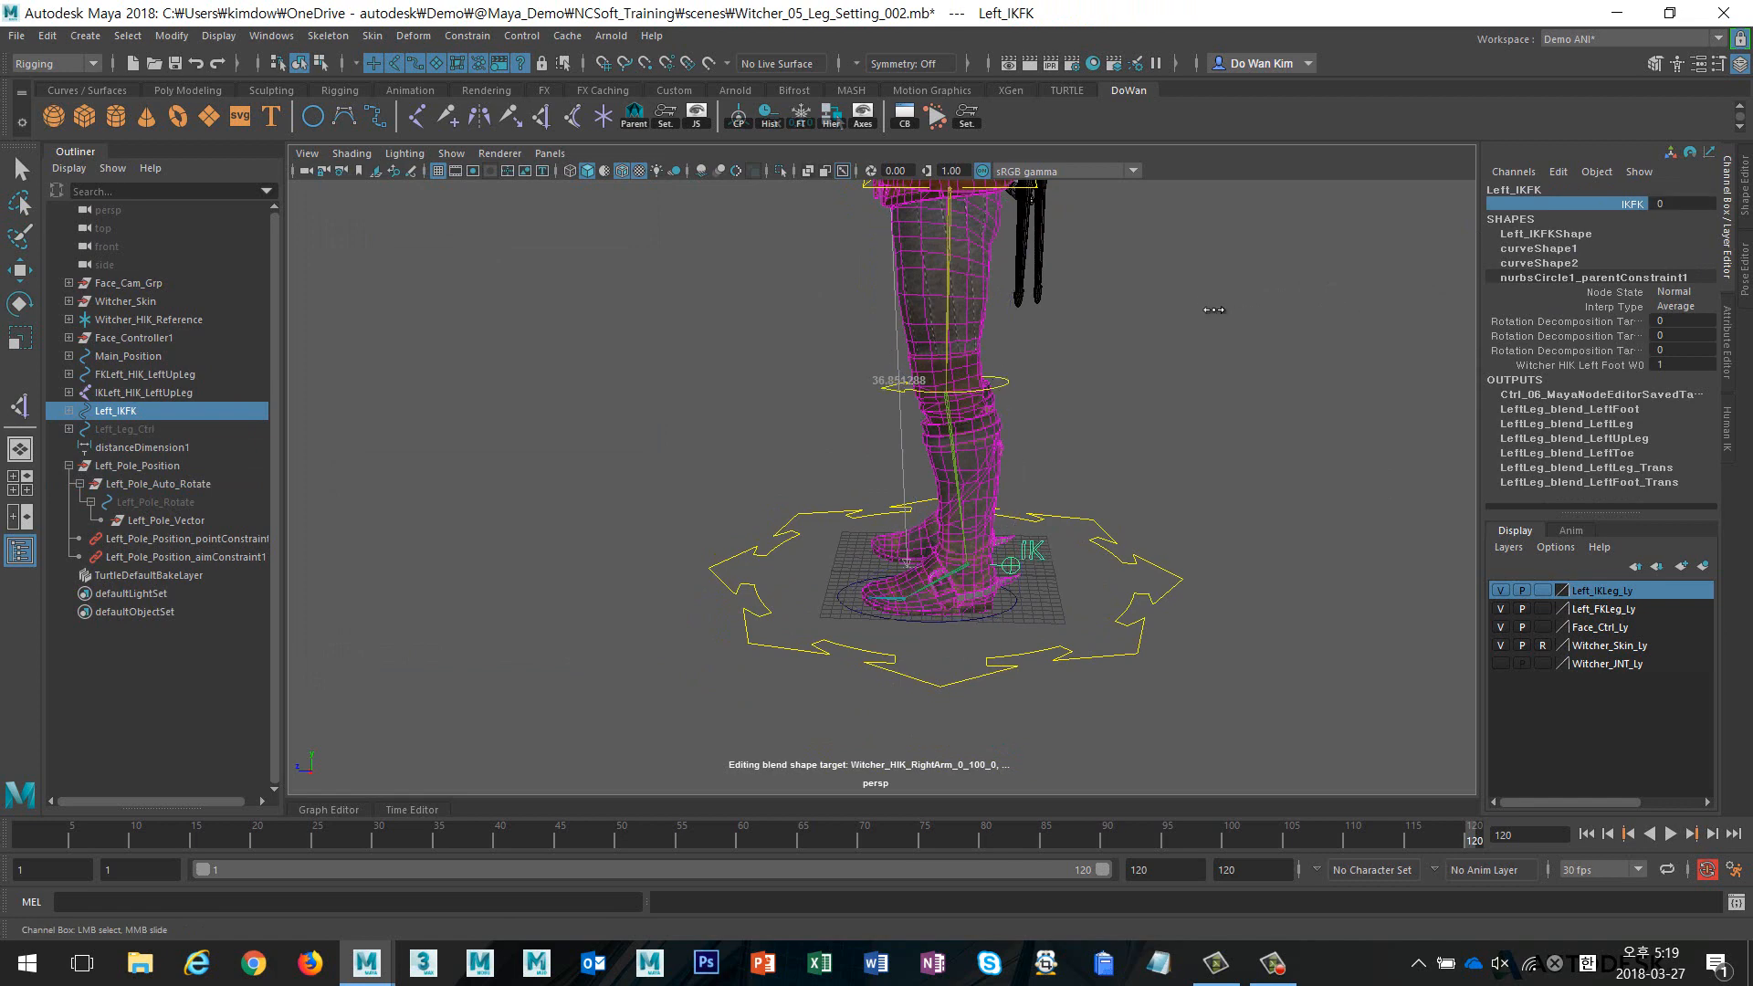